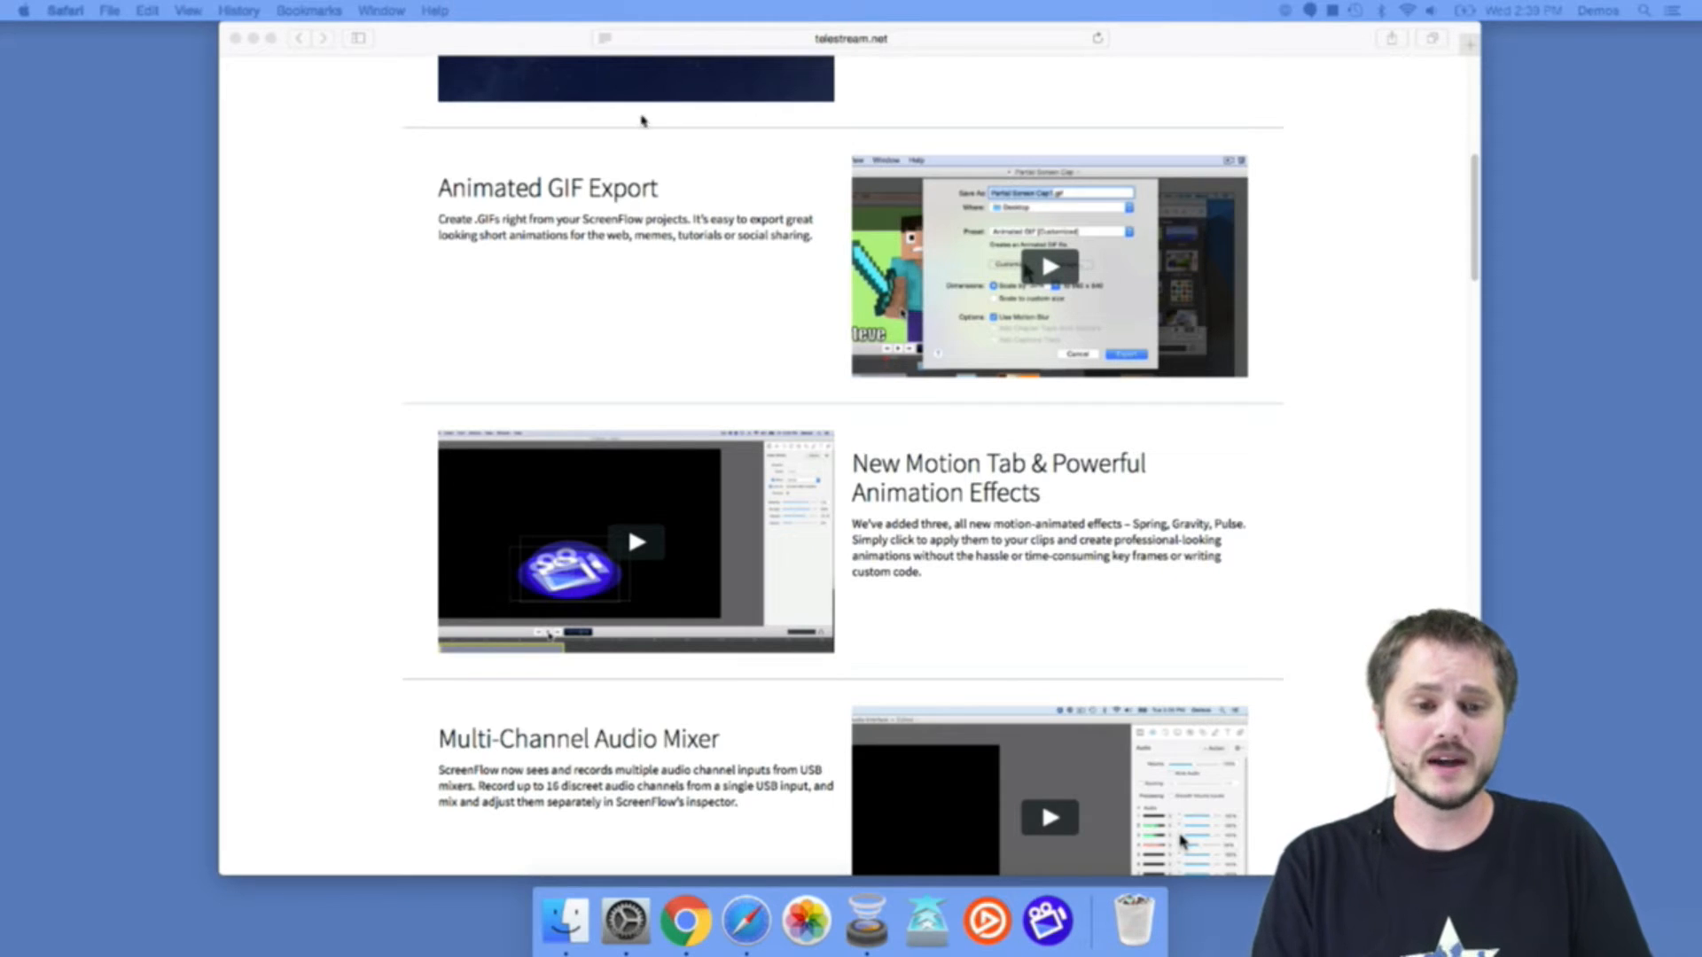
# Examine the ScreenFlow 6 What's New page, from its page address through the listed feature sections.
pyautogui.click(396, 140)
pyautogui.scroll(10, 673, 428)
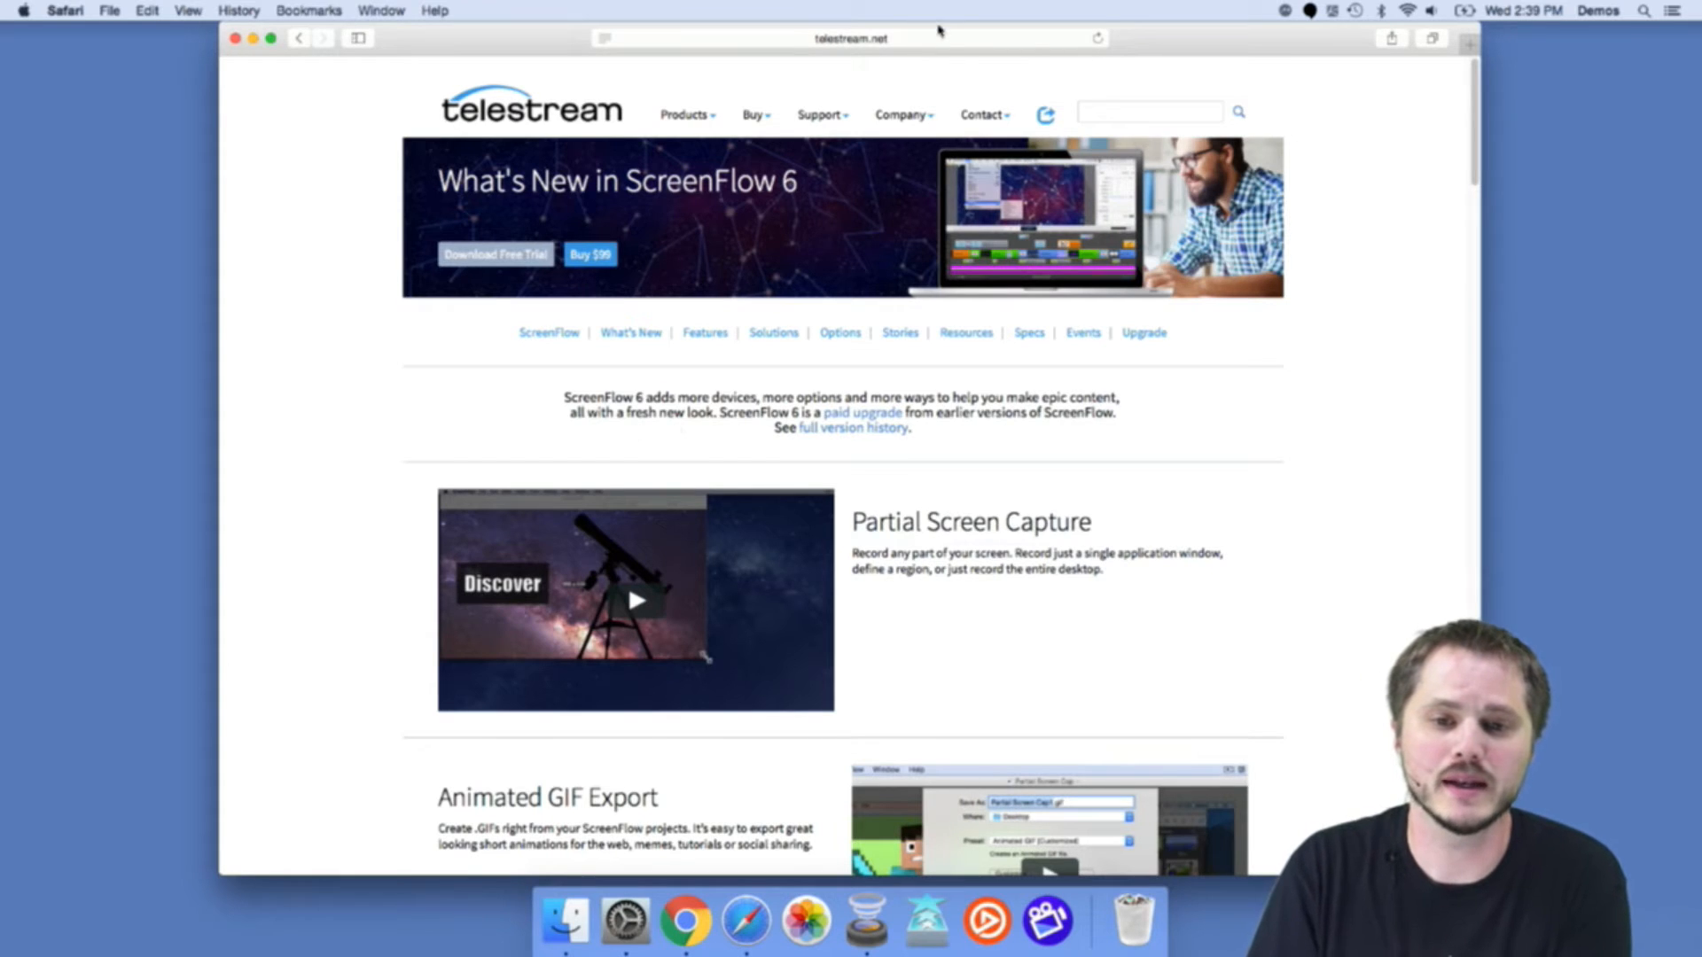
pyautogui.click(939, 36)
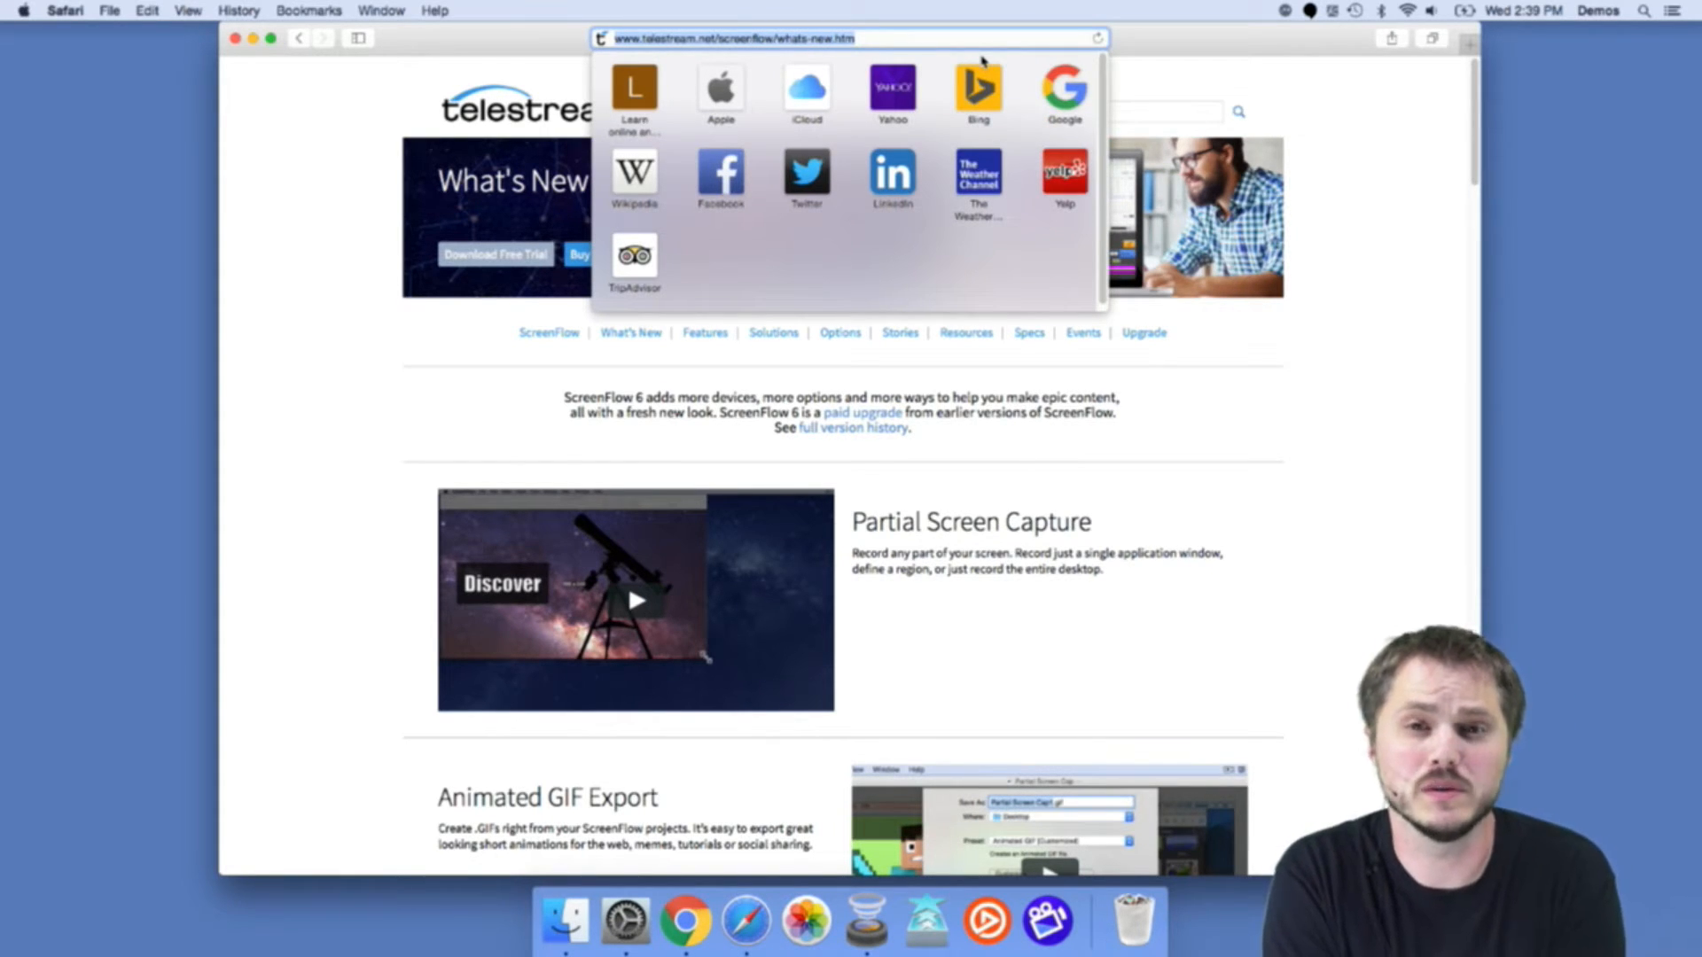
pyautogui.click(1257, 470)
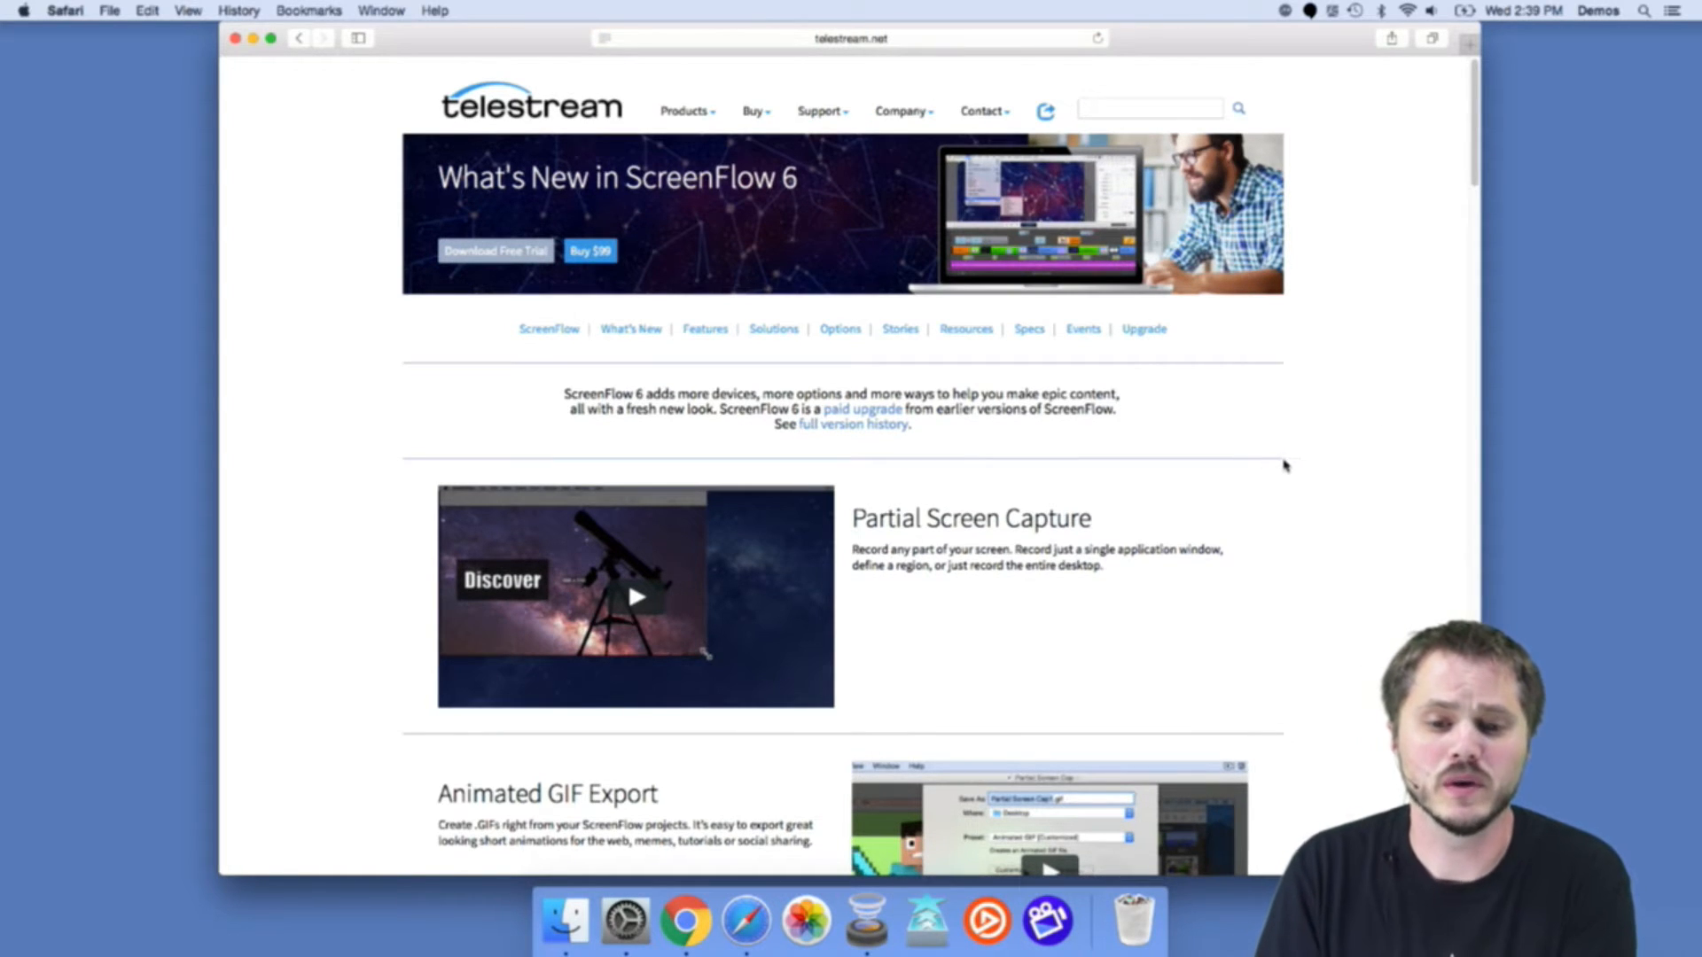
pyautogui.scroll(-5, 1276, 462)
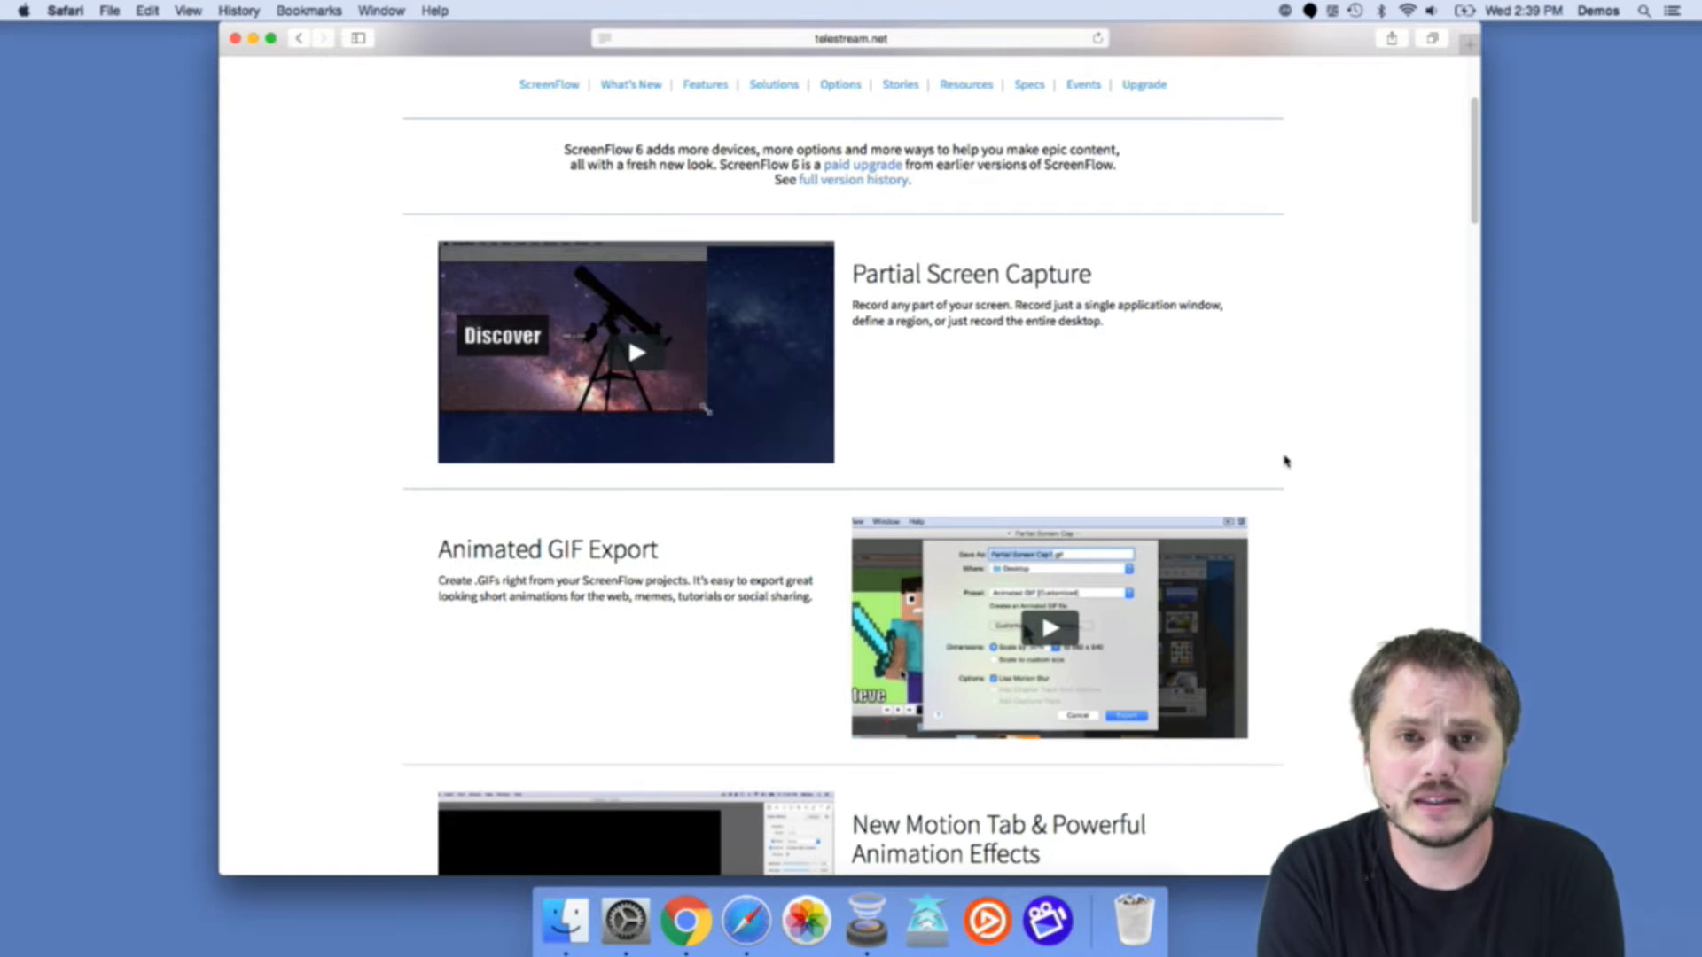
pyautogui.scroll(-3, 1096, 408)
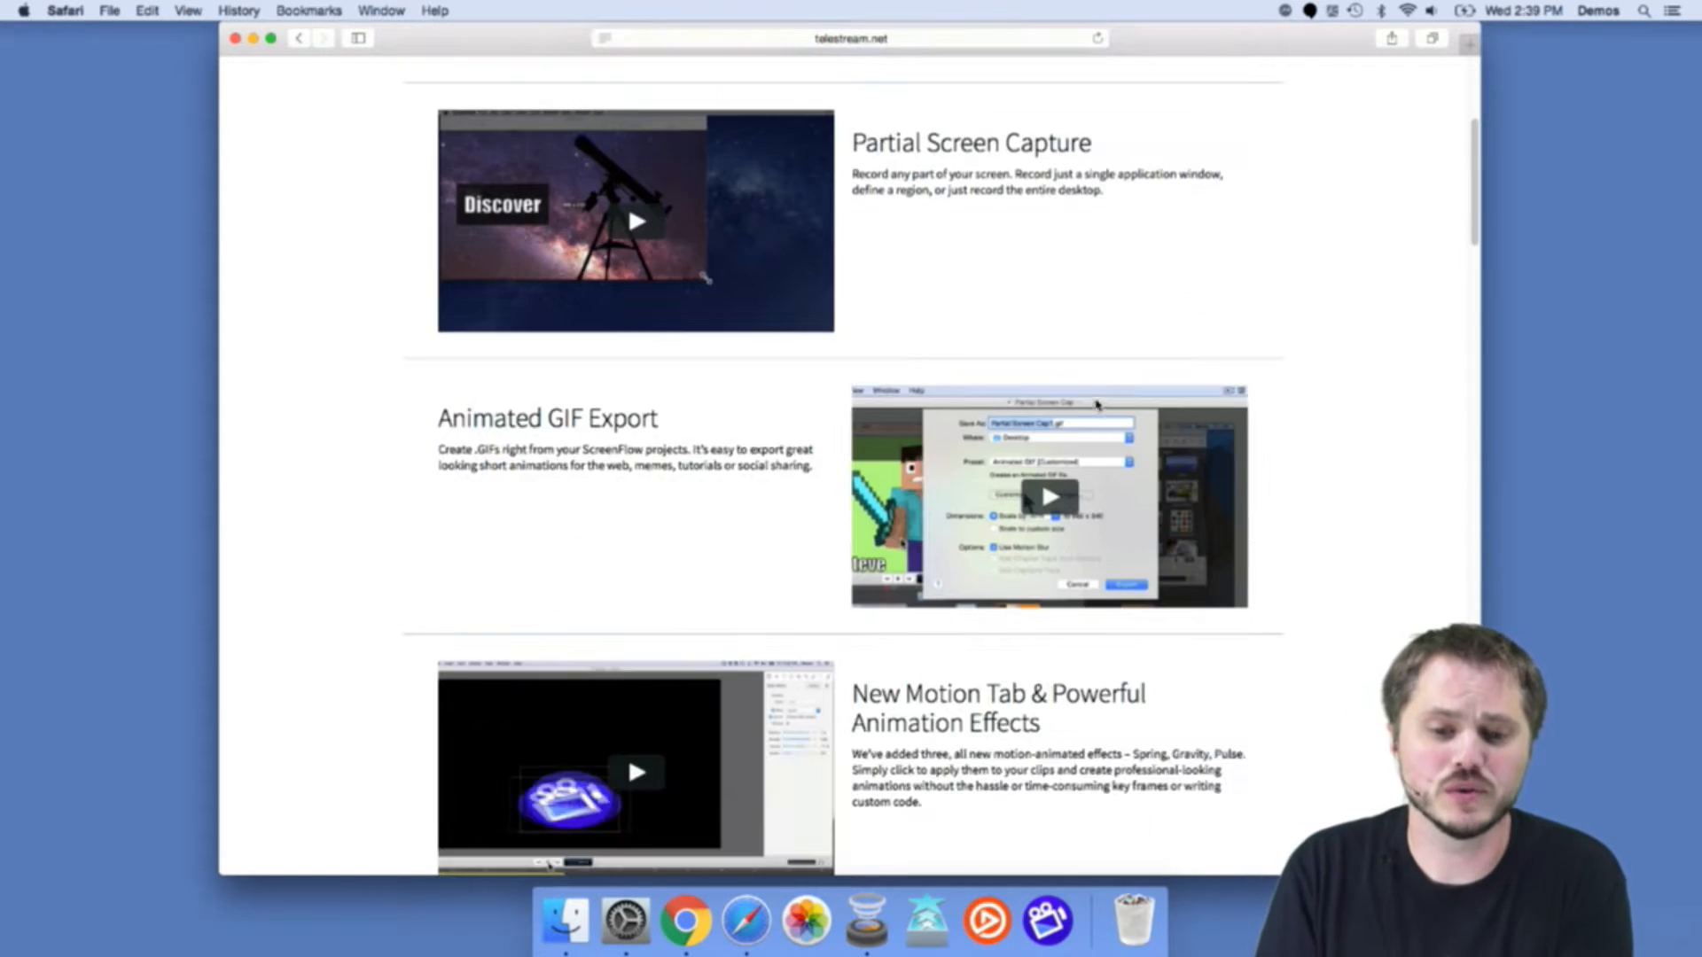
pyautogui.scroll(8, 1103, 401)
pyautogui.scroll(-10, 1107, 395)
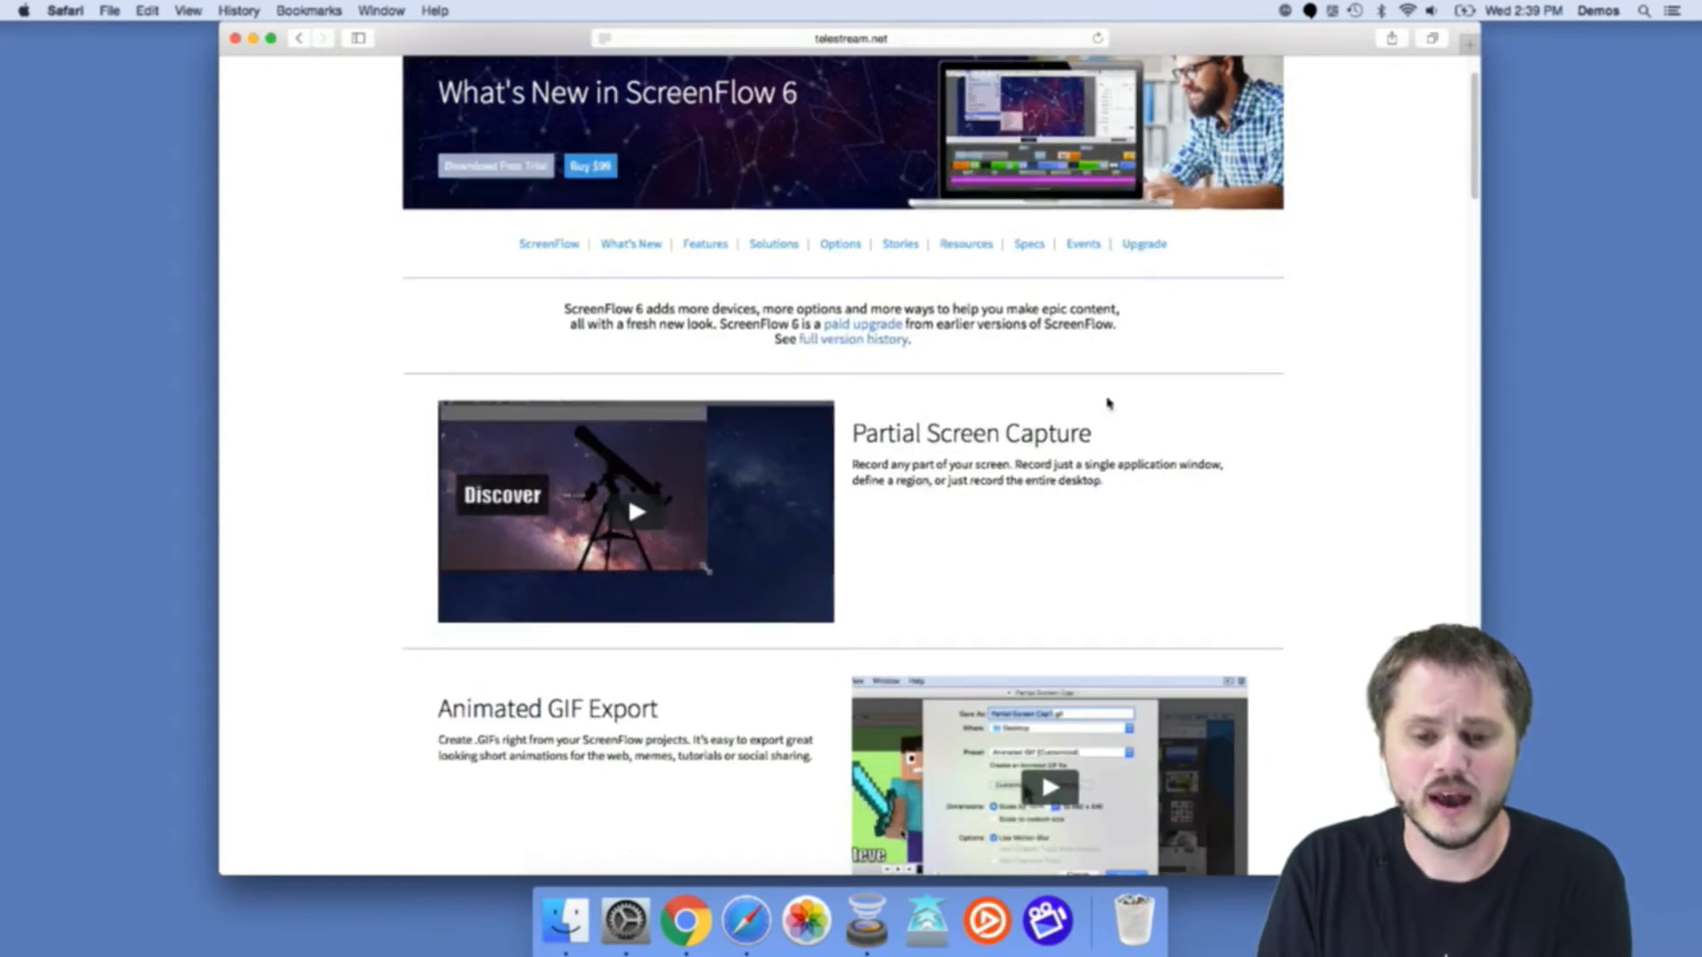
pyautogui.scroll(-2, 1108, 417)
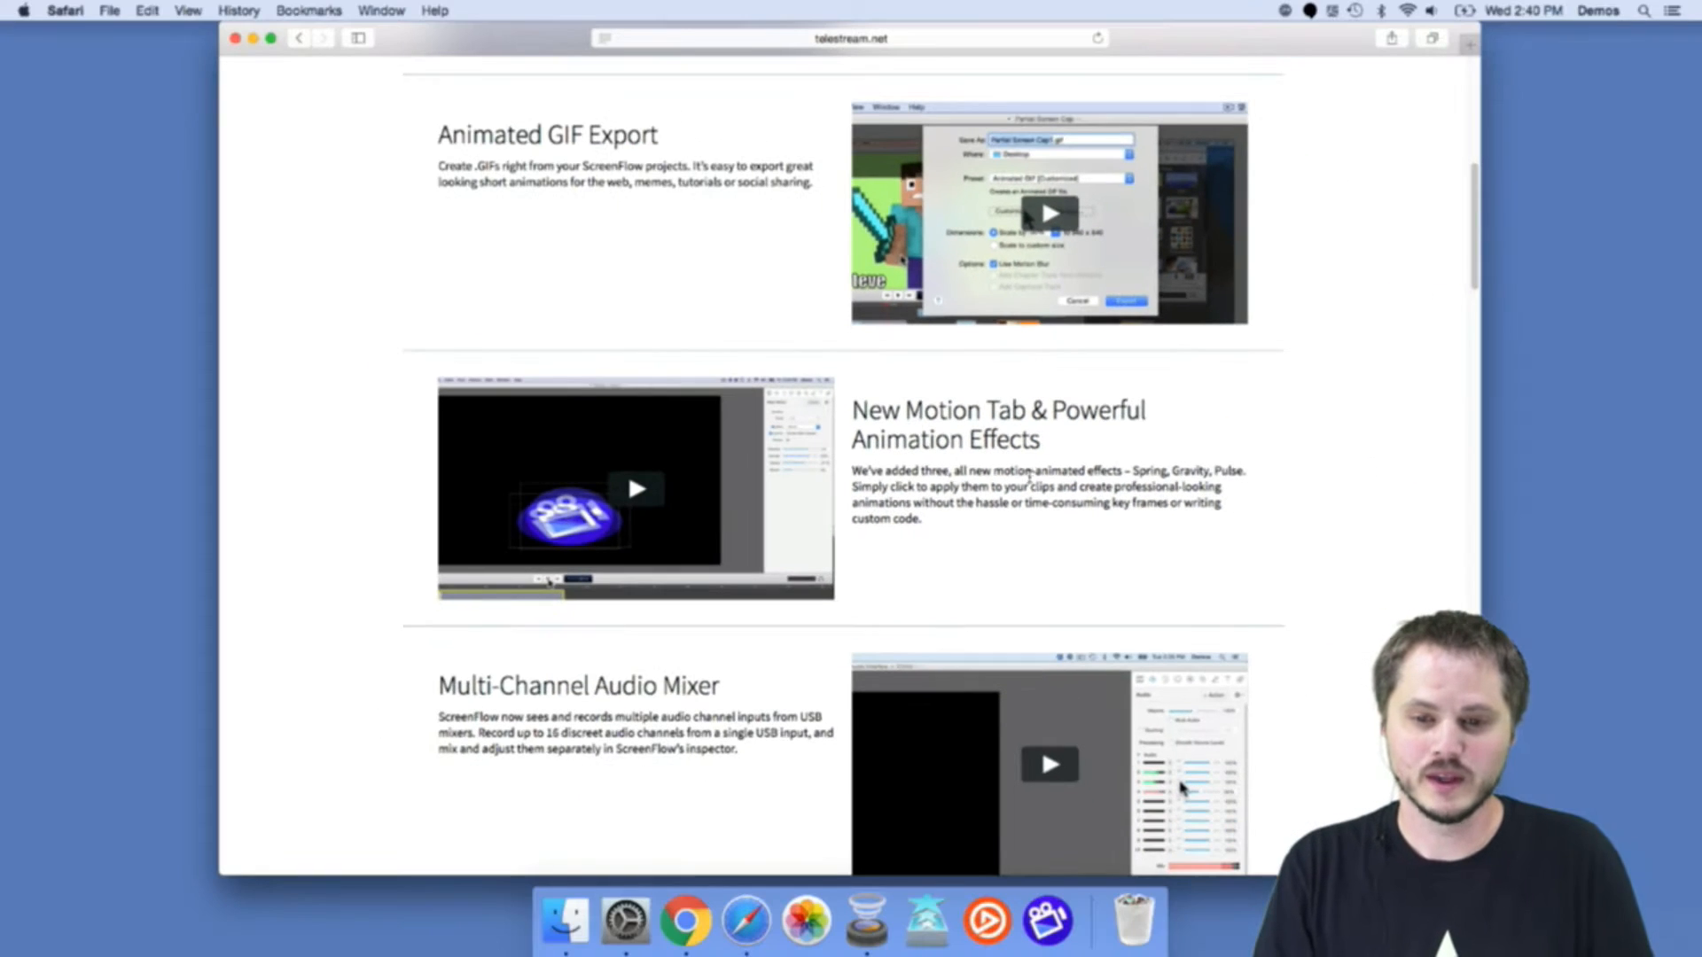
# Minimize the browser window, switch to ScreenFlow and show the settings for a new document.
pyautogui.click(253, 39)
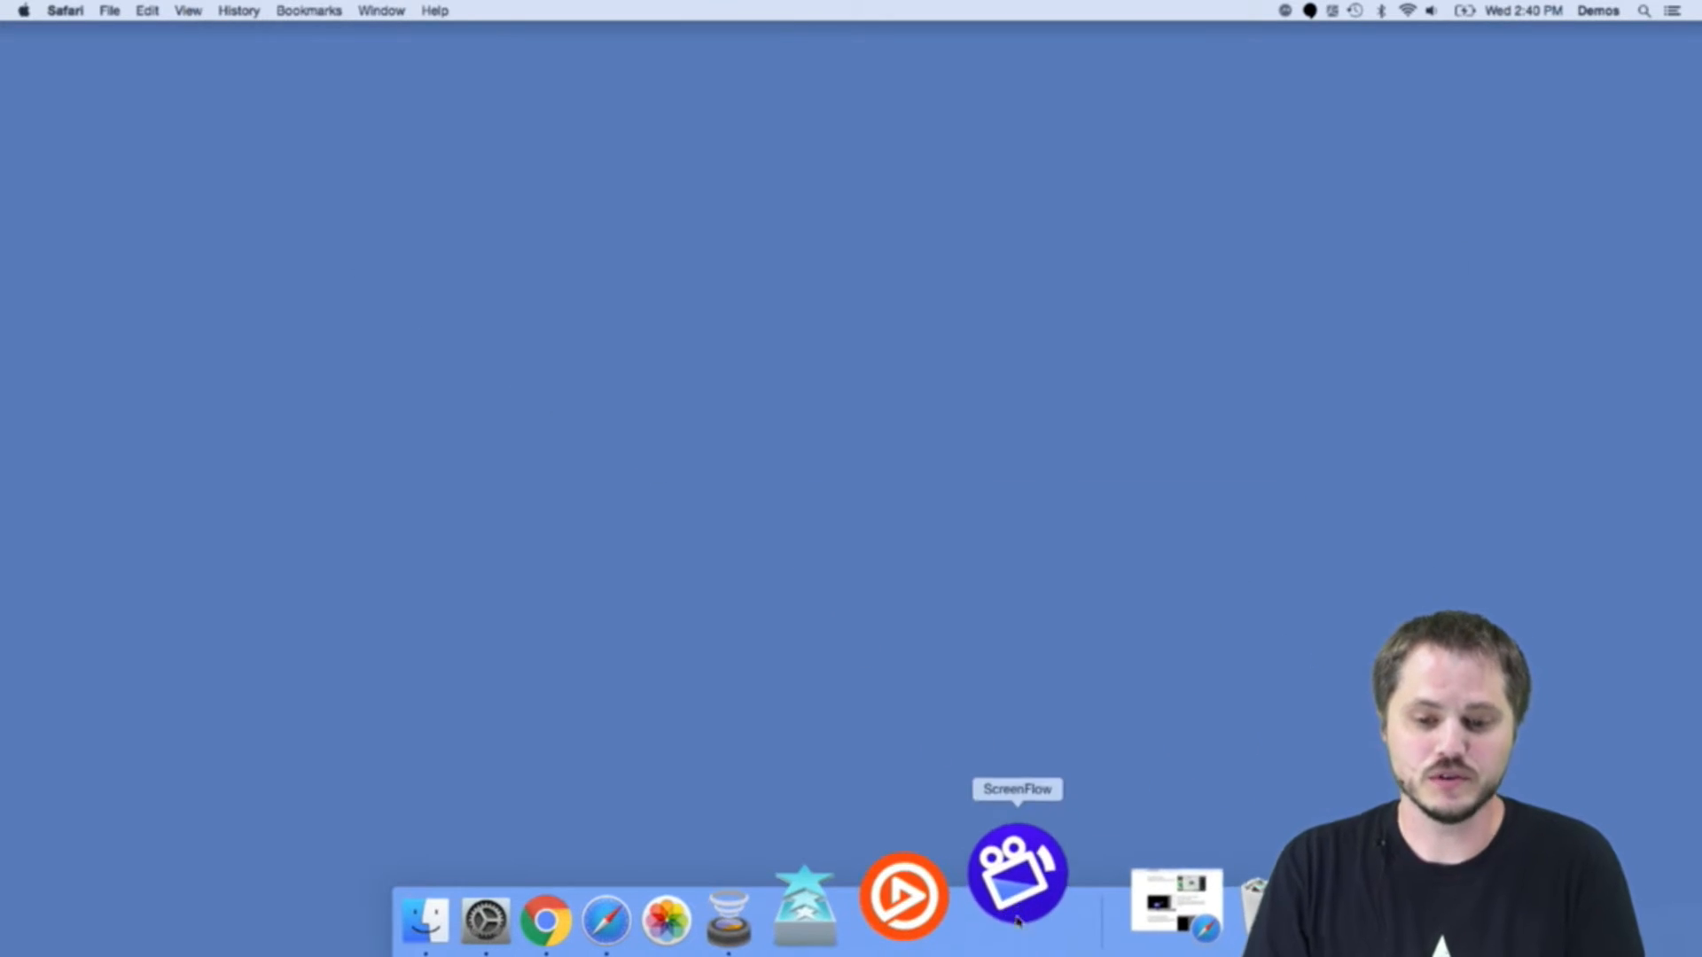
pyautogui.click(1017, 922)
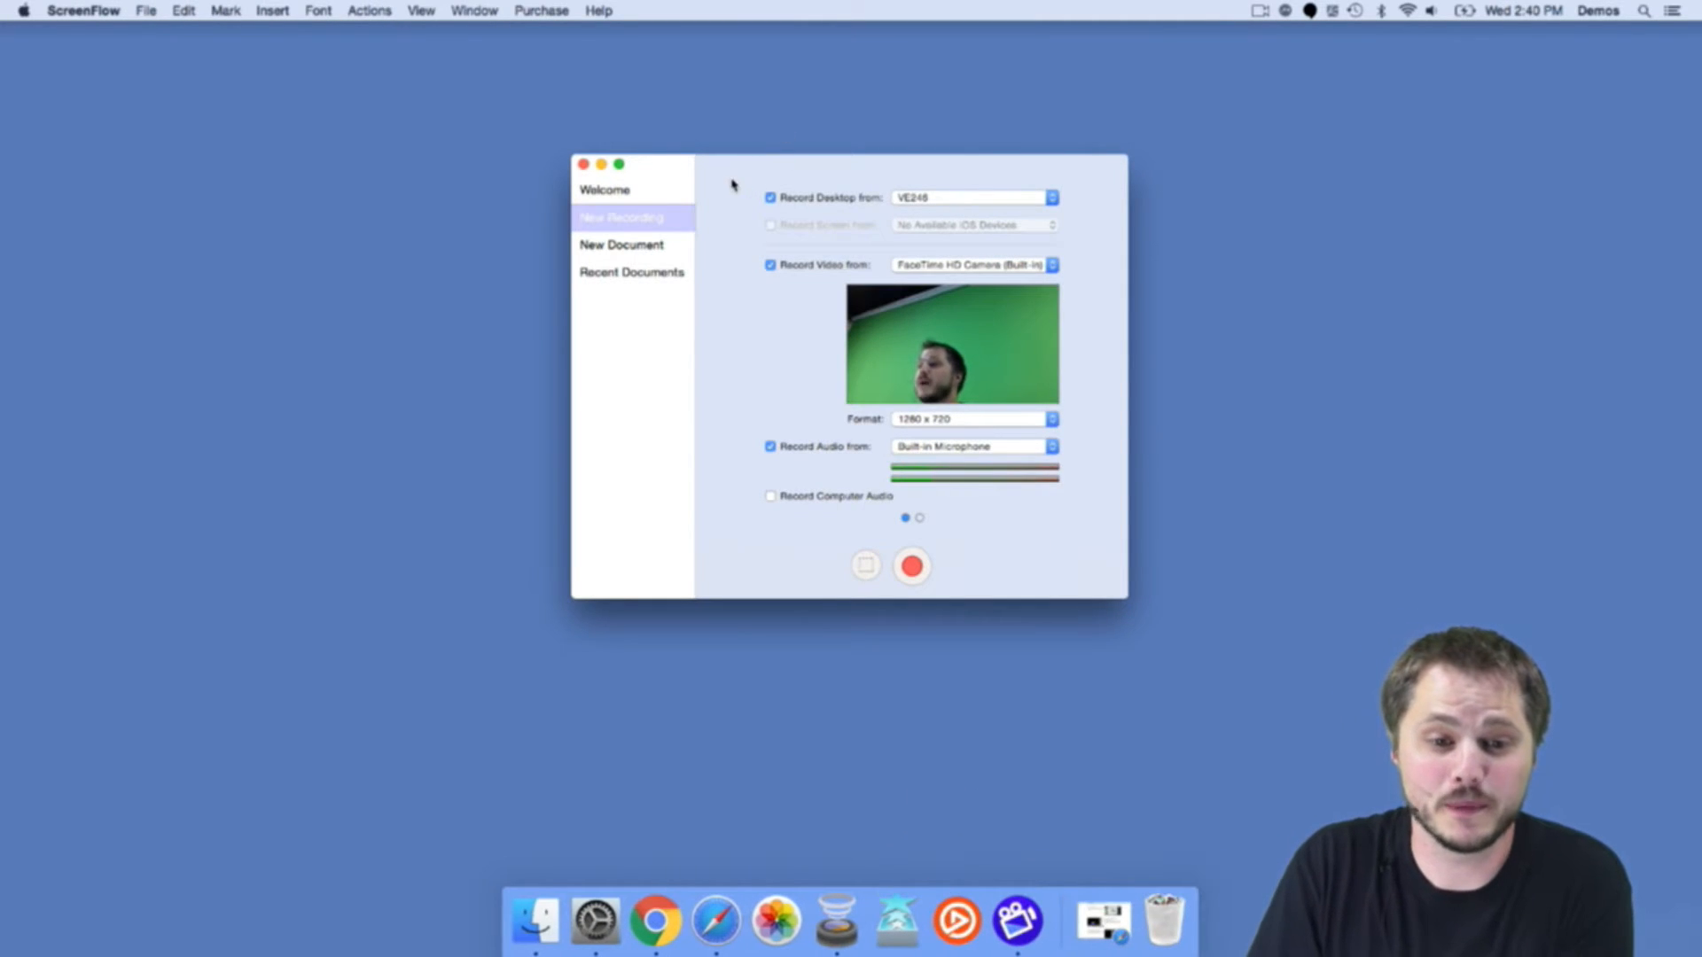
pyautogui.moveTo(733, 178); pyautogui.dragTo(658, 170)
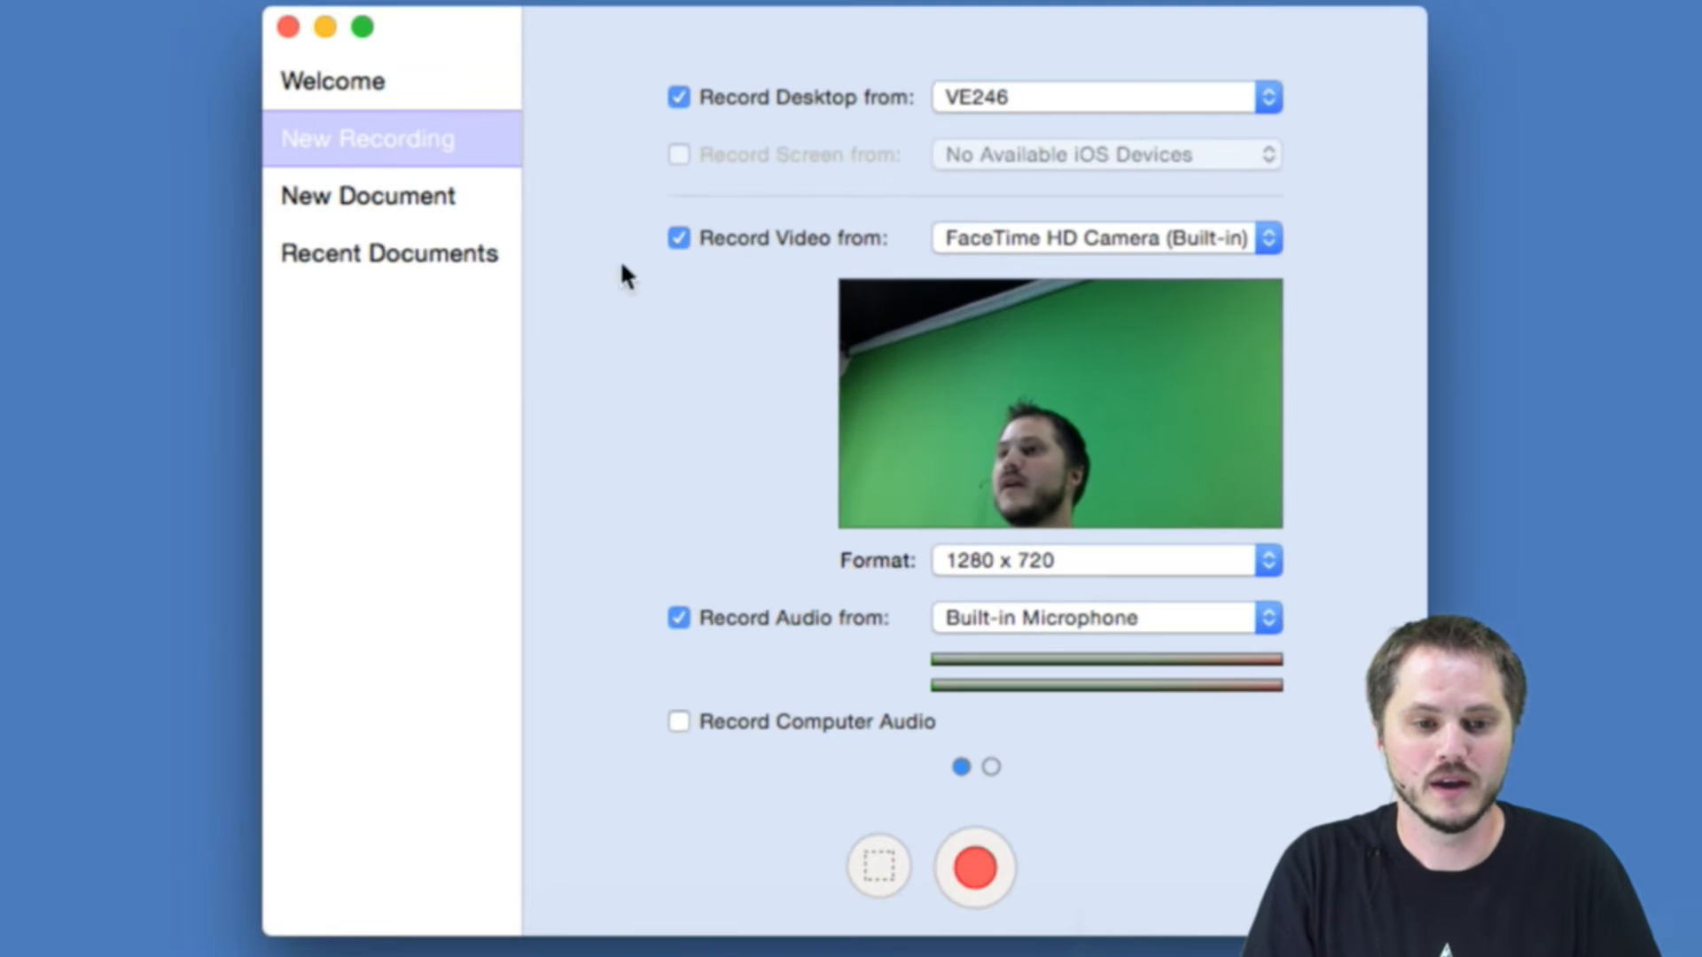
pyautogui.click(405, 203)
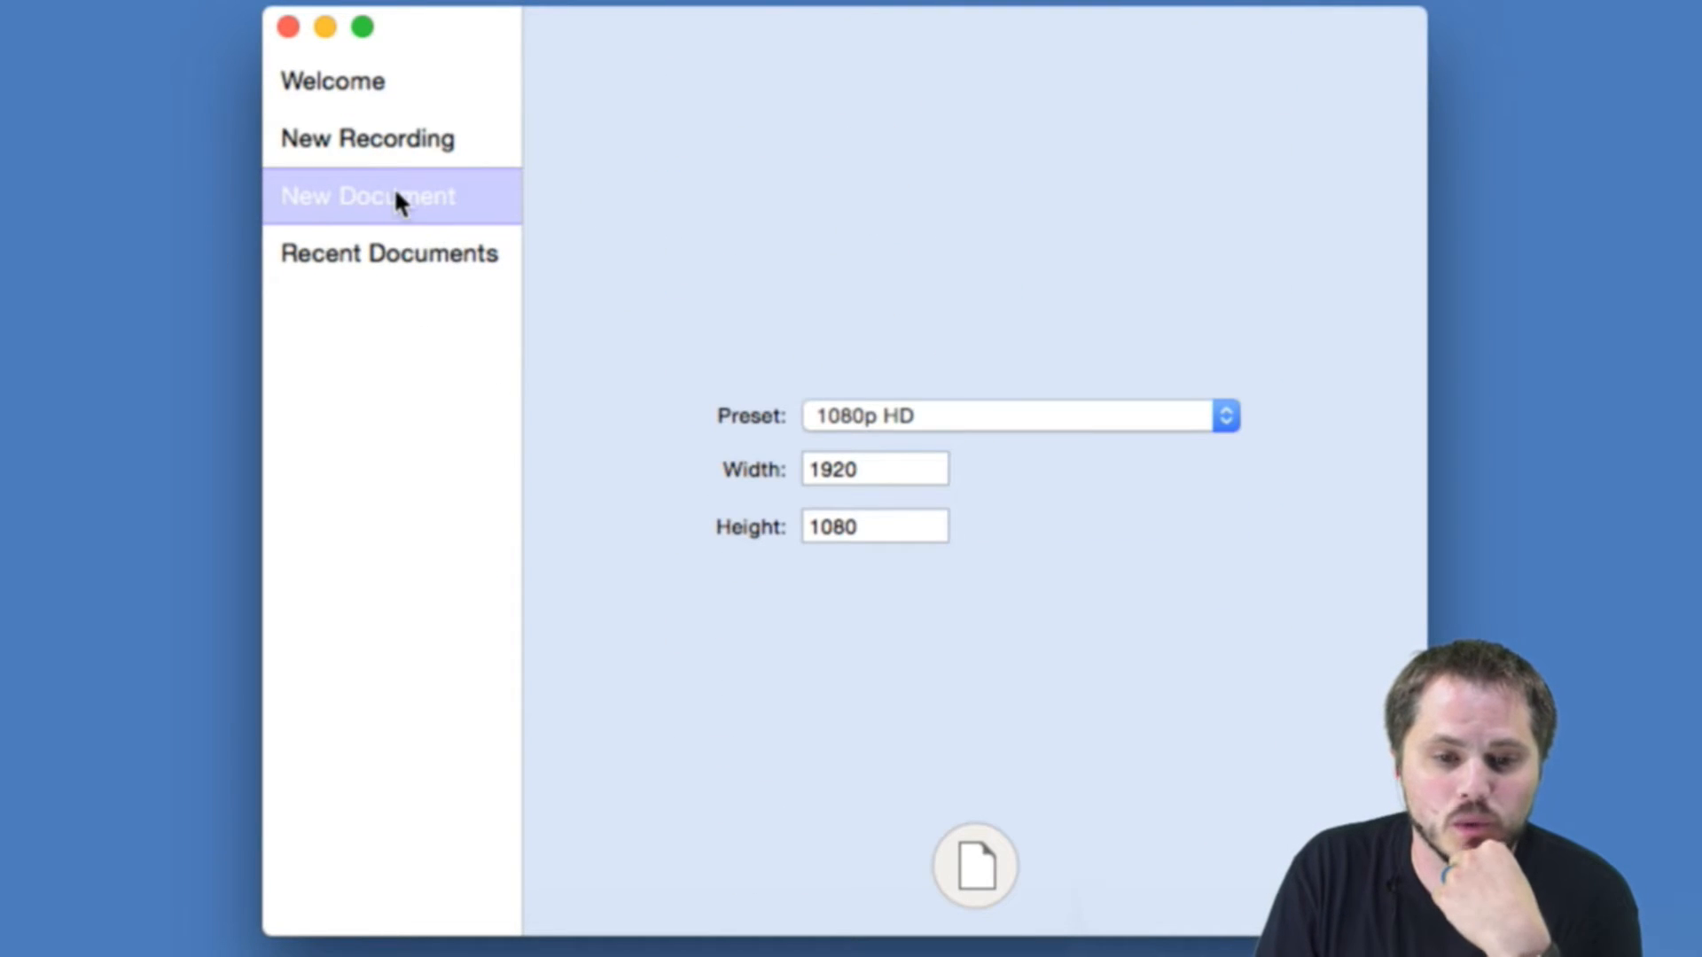
# Try the Screen Dimensions preset and the 1080p HD preset for the new document.
pyautogui.click(1038, 414)
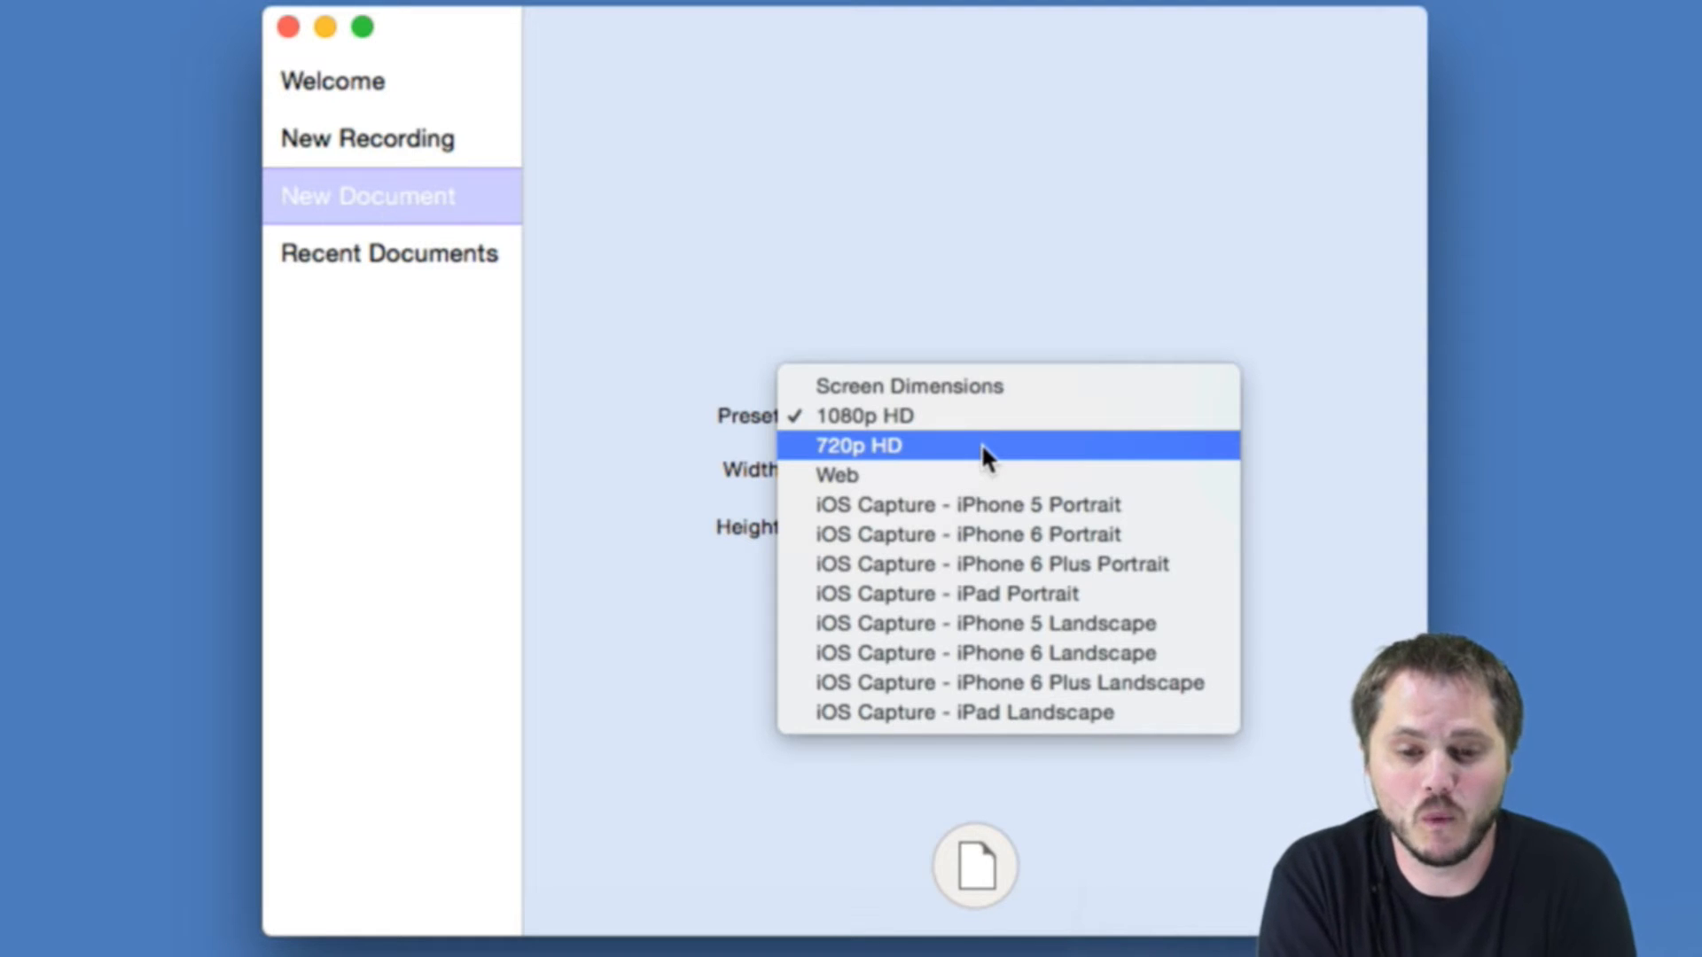
pyautogui.click(922, 386)
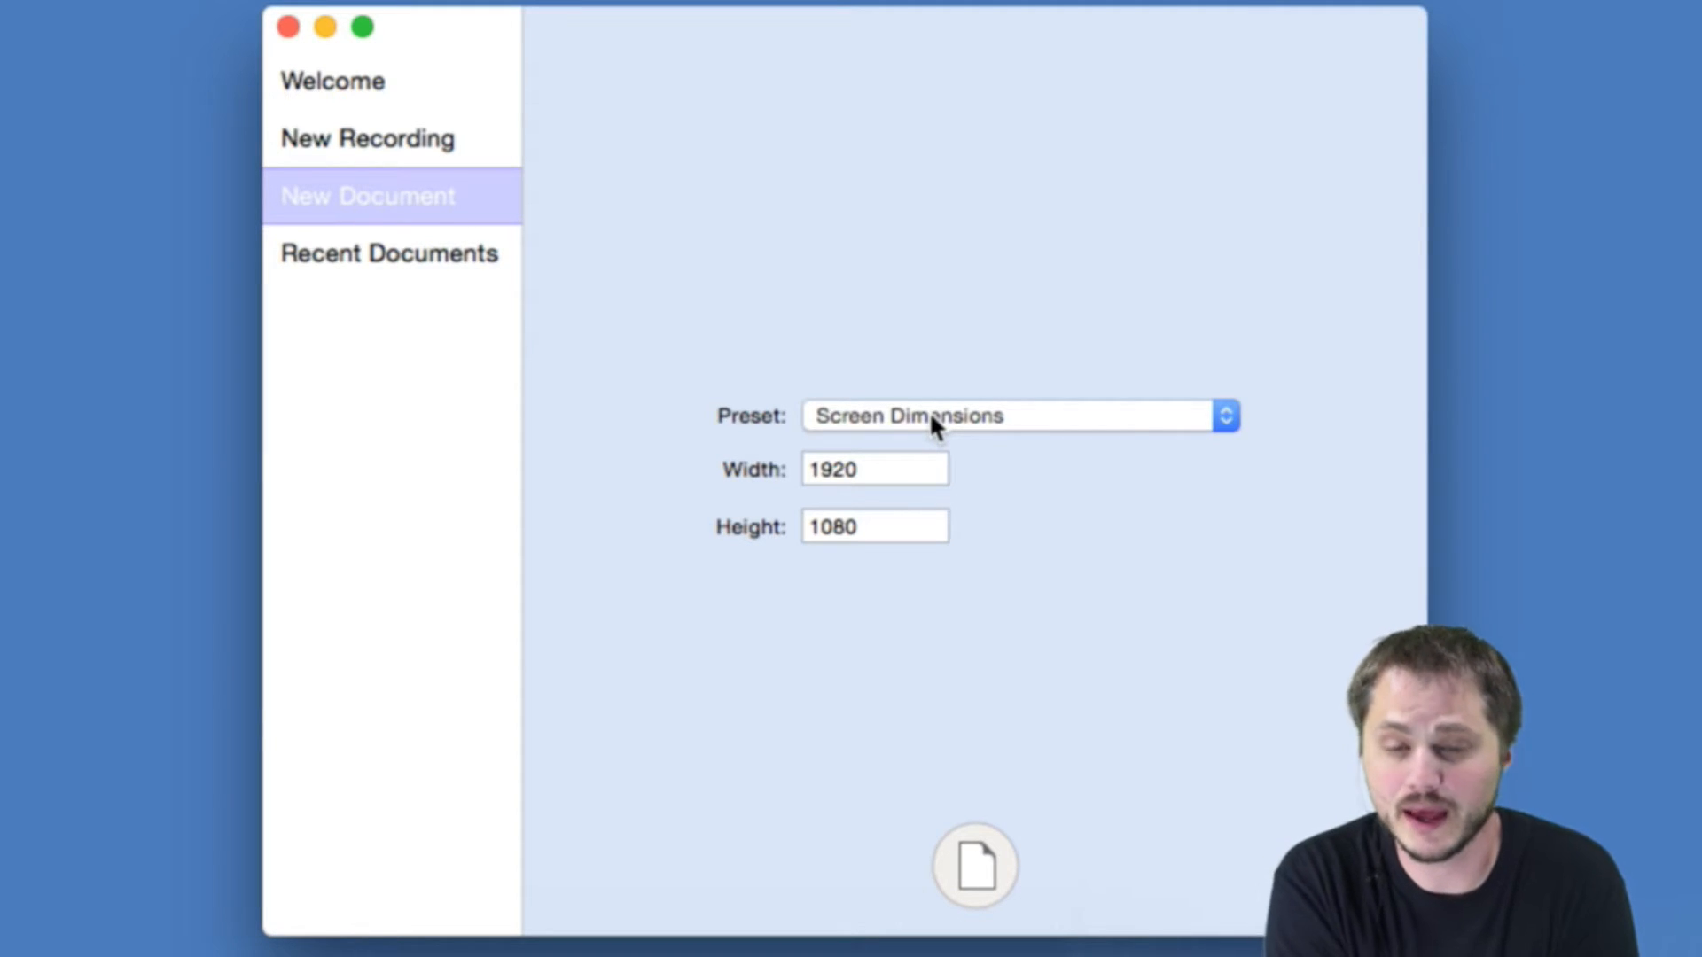
pyautogui.click(930, 419)
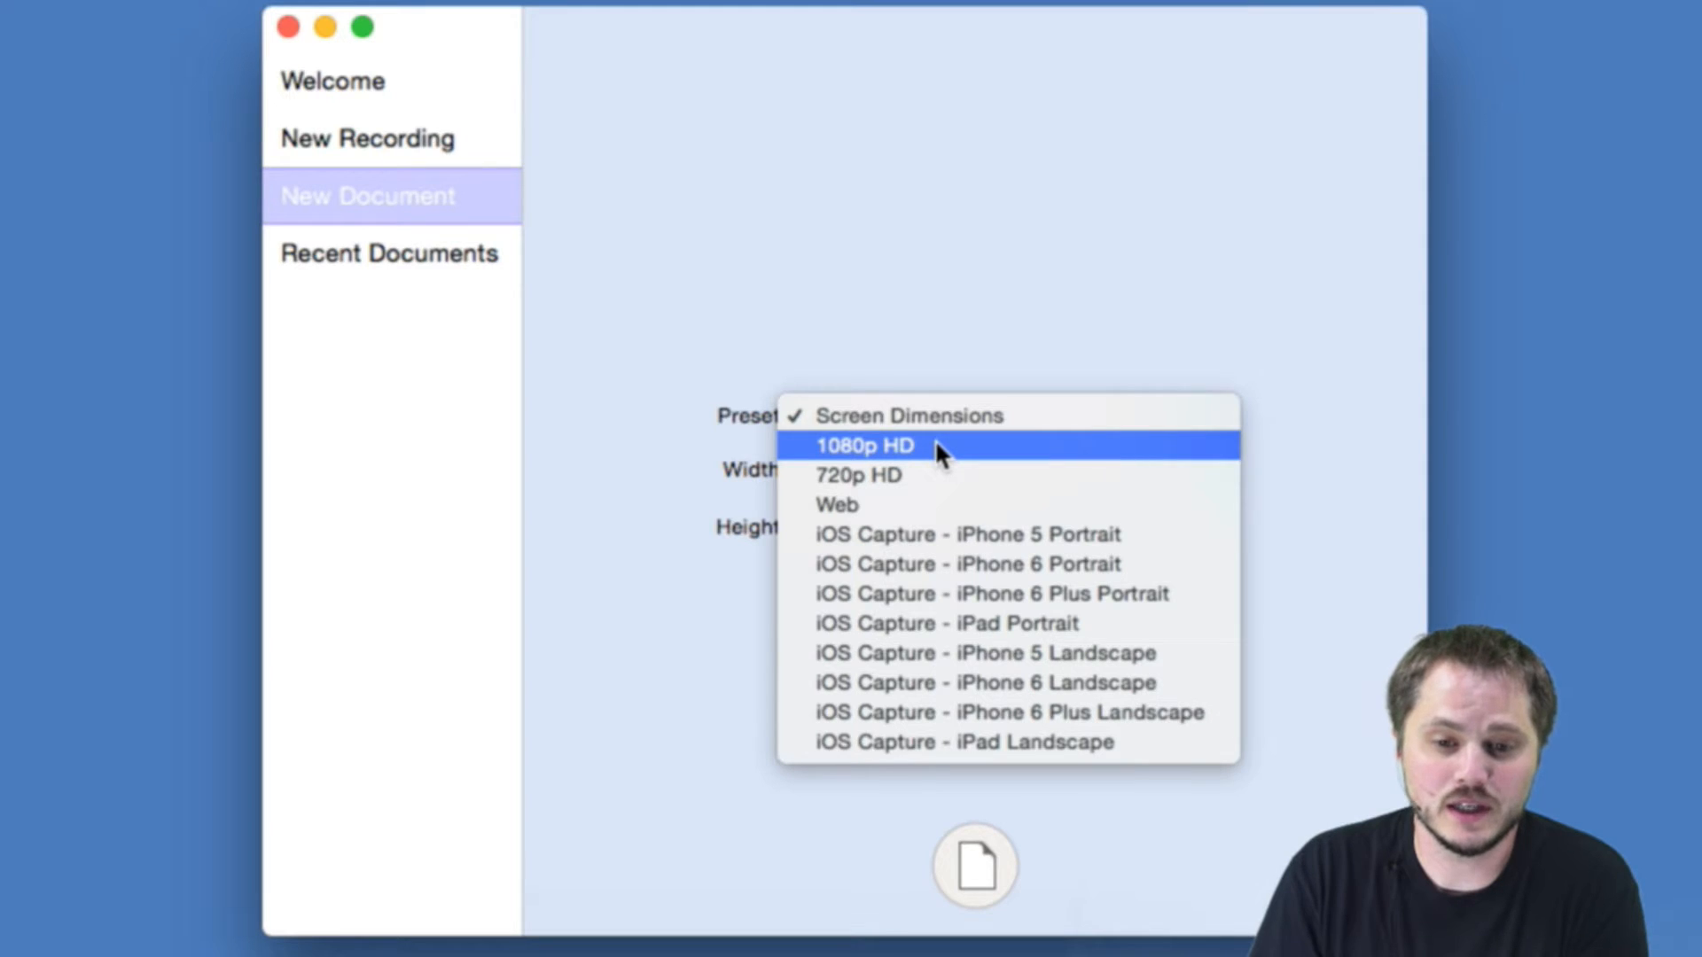
pyautogui.click(938, 453)
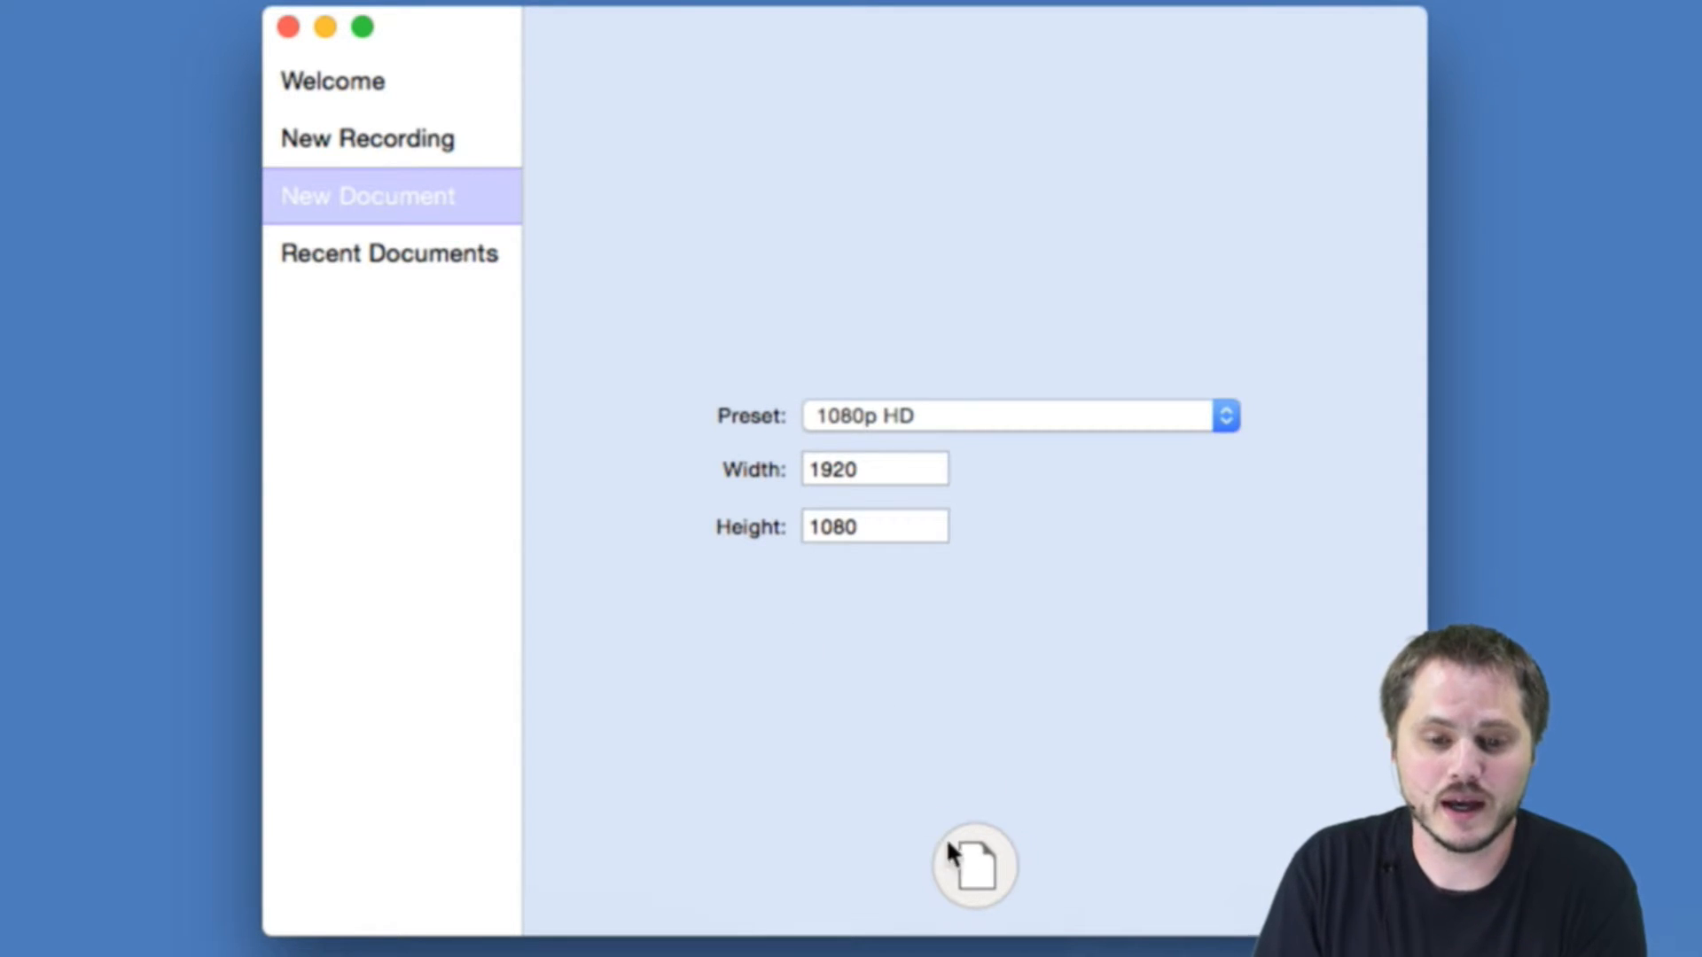
# Create a new document with the 720p HD preset and dismiss the welcome message.
pyautogui.click(916, 420)
pyautogui.click(912, 432)
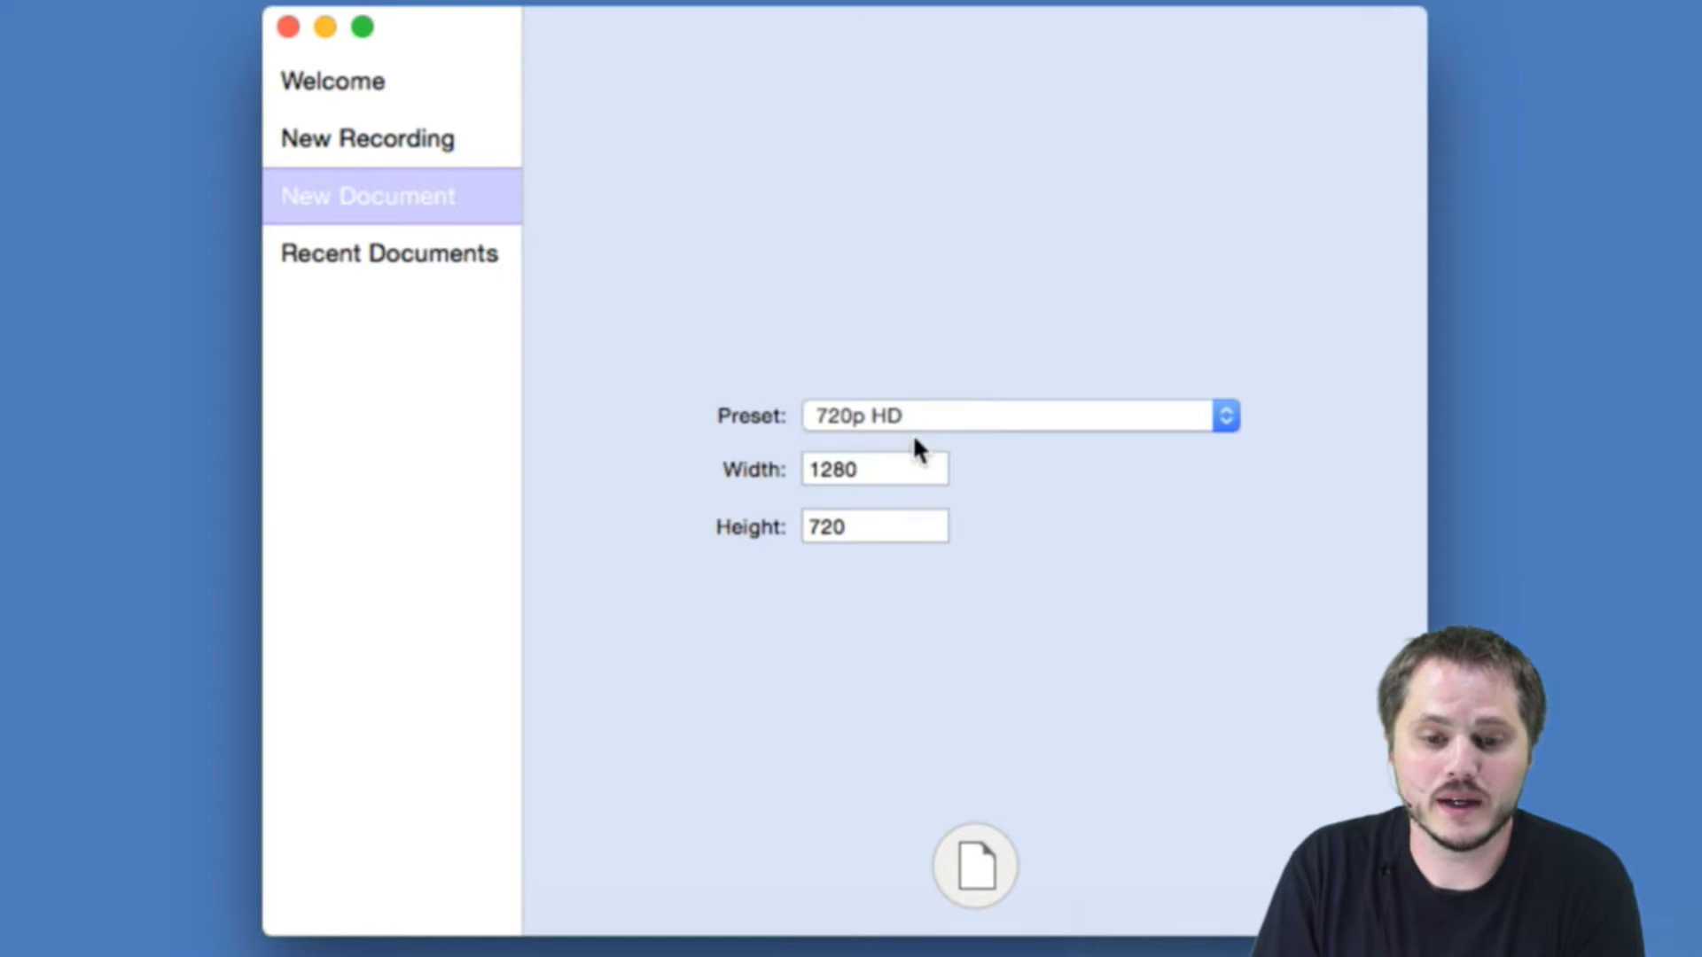
pyautogui.click(896, 413)
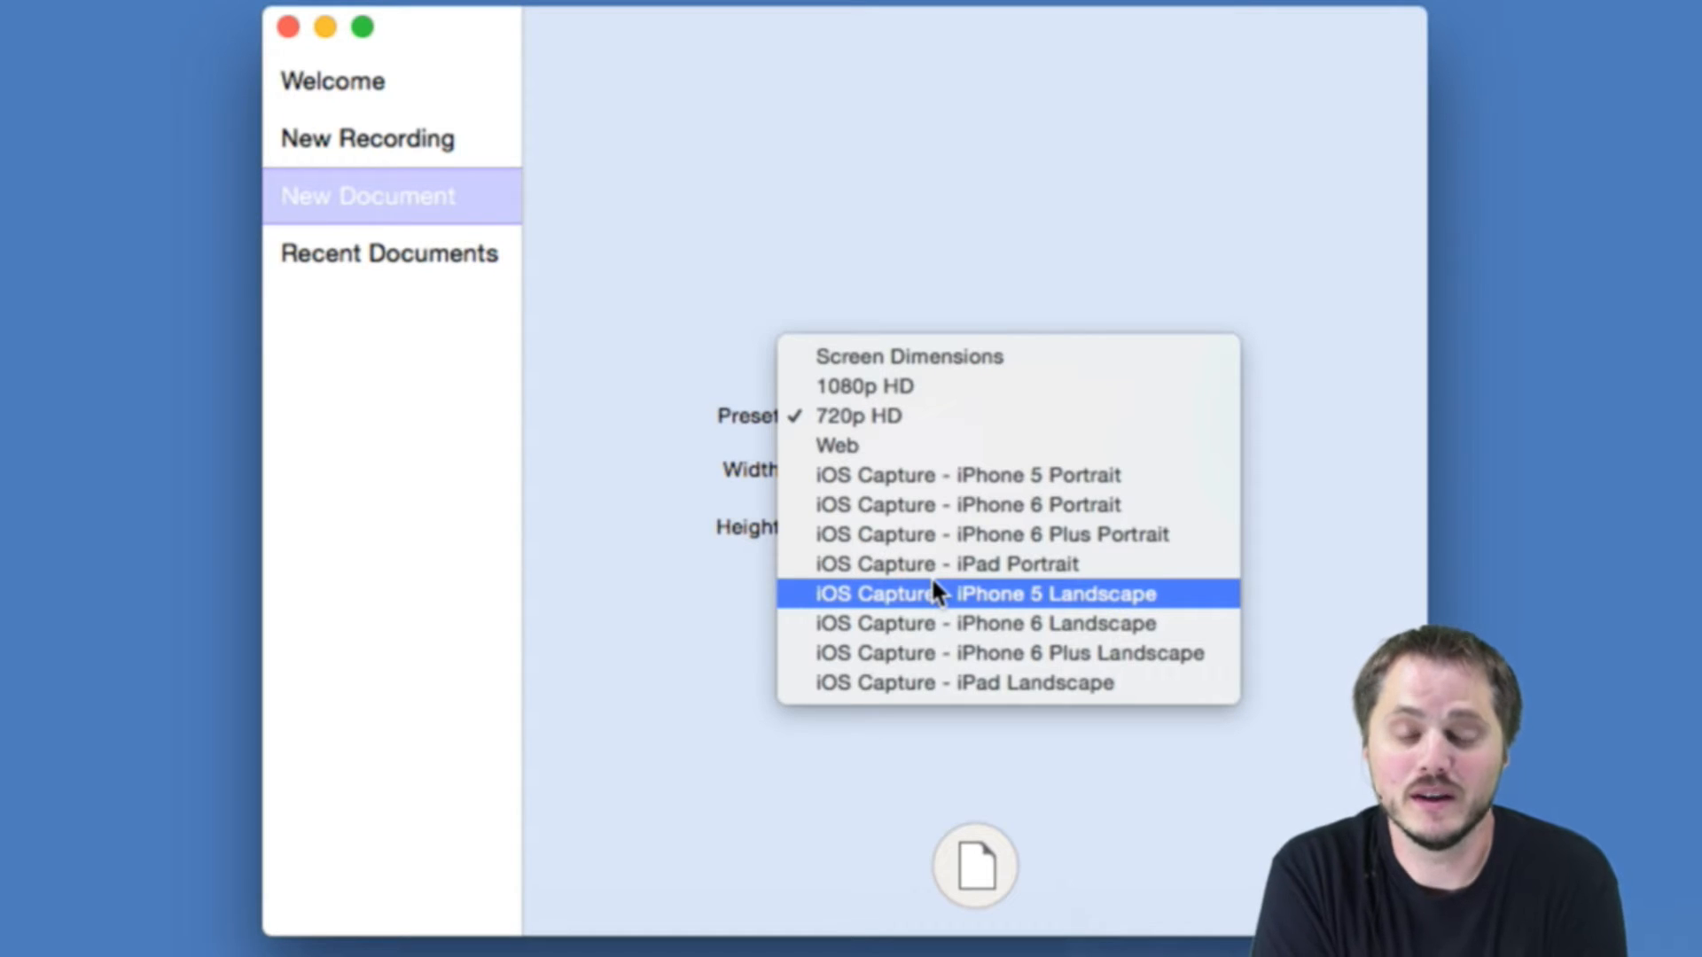
pyautogui.click(882, 424)
pyautogui.click(912, 419)
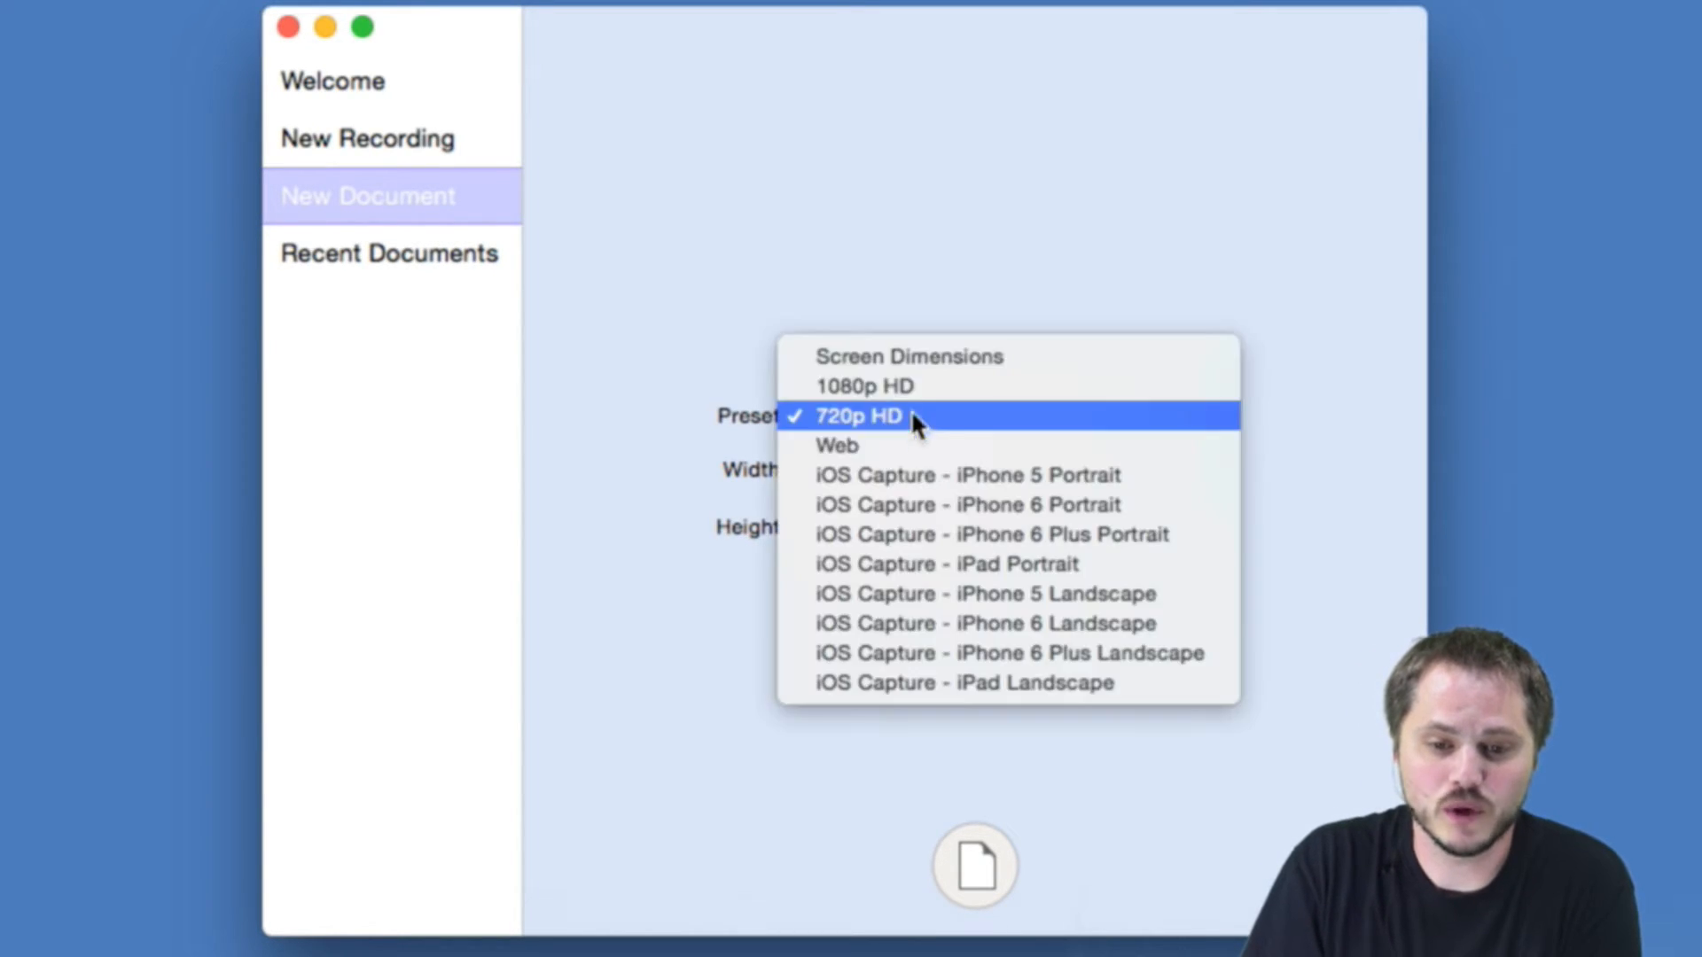
pyautogui.click(975, 858)
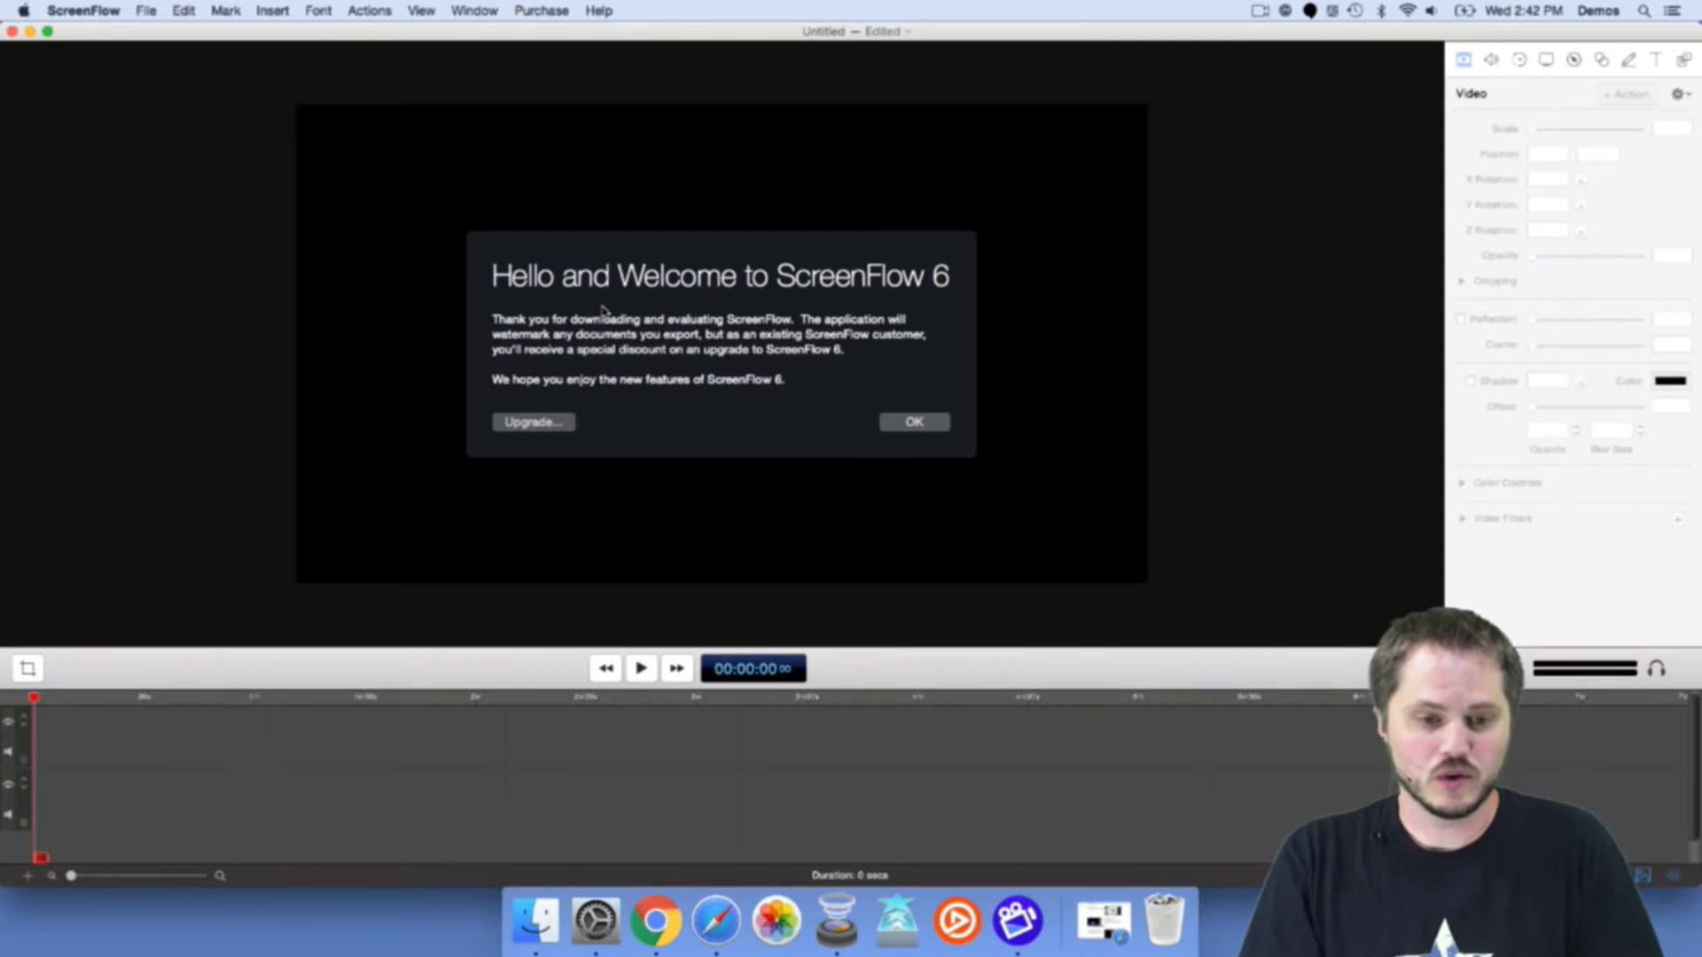
pyautogui.click(915, 424)
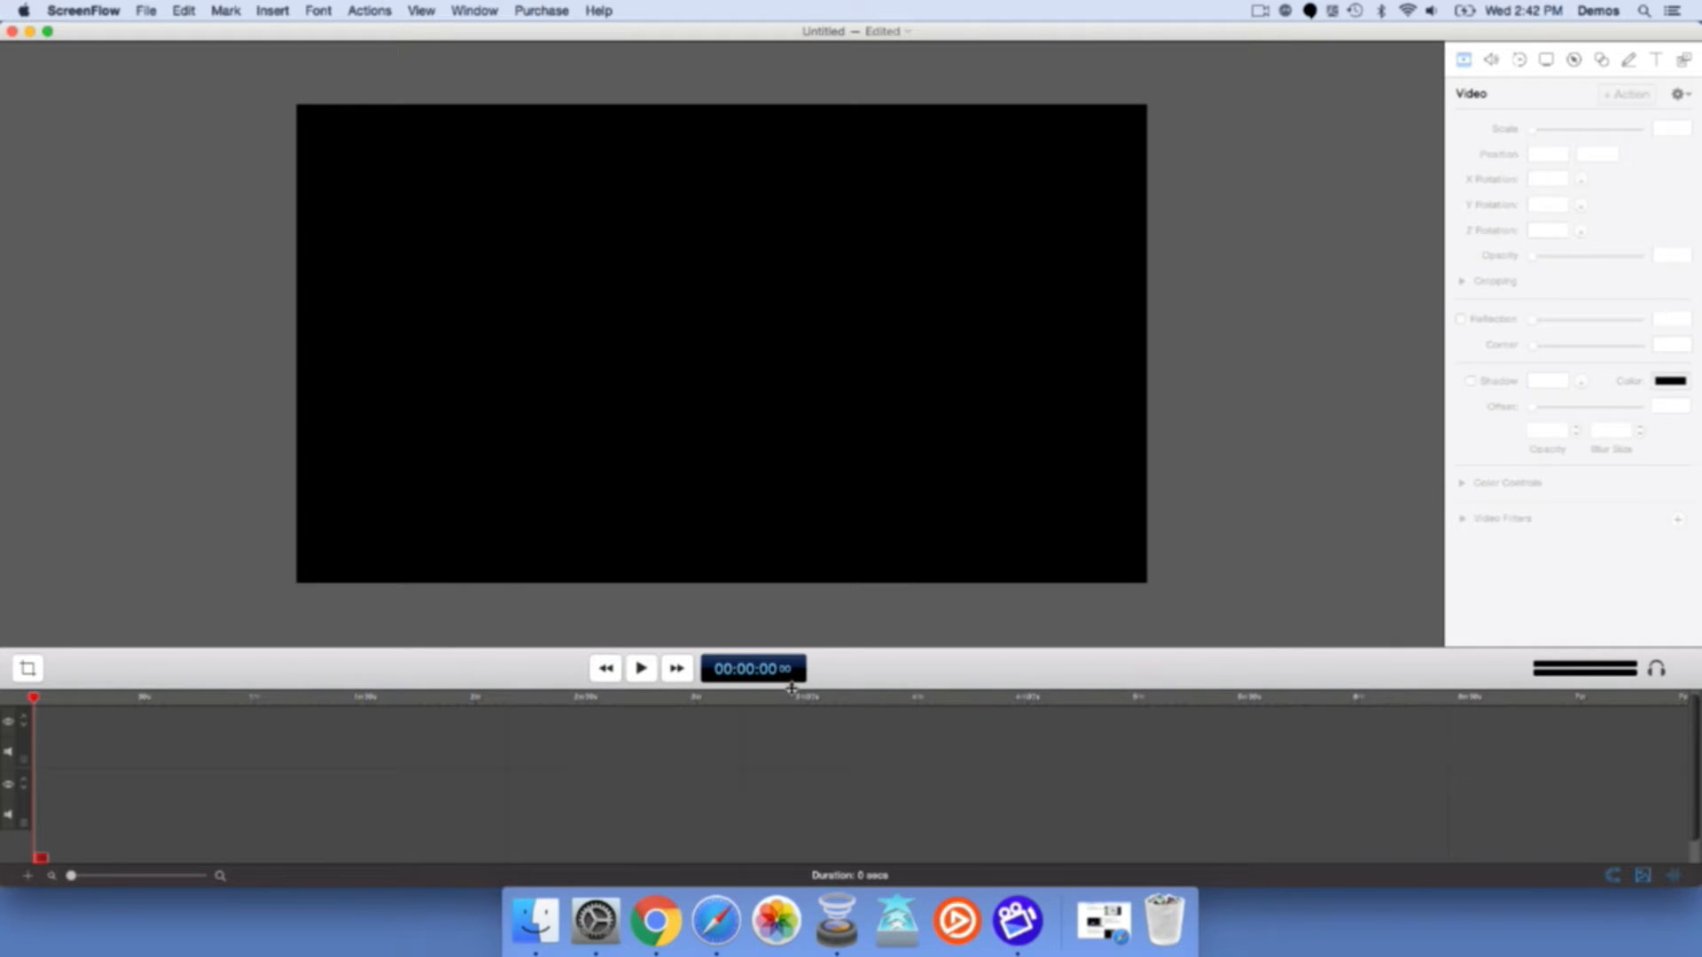
# Enlarge the timeline area upward and show the media library, briefly viewing its list of media sources.
pyautogui.moveTo(790, 699); pyautogui.dragTo(793, 525)
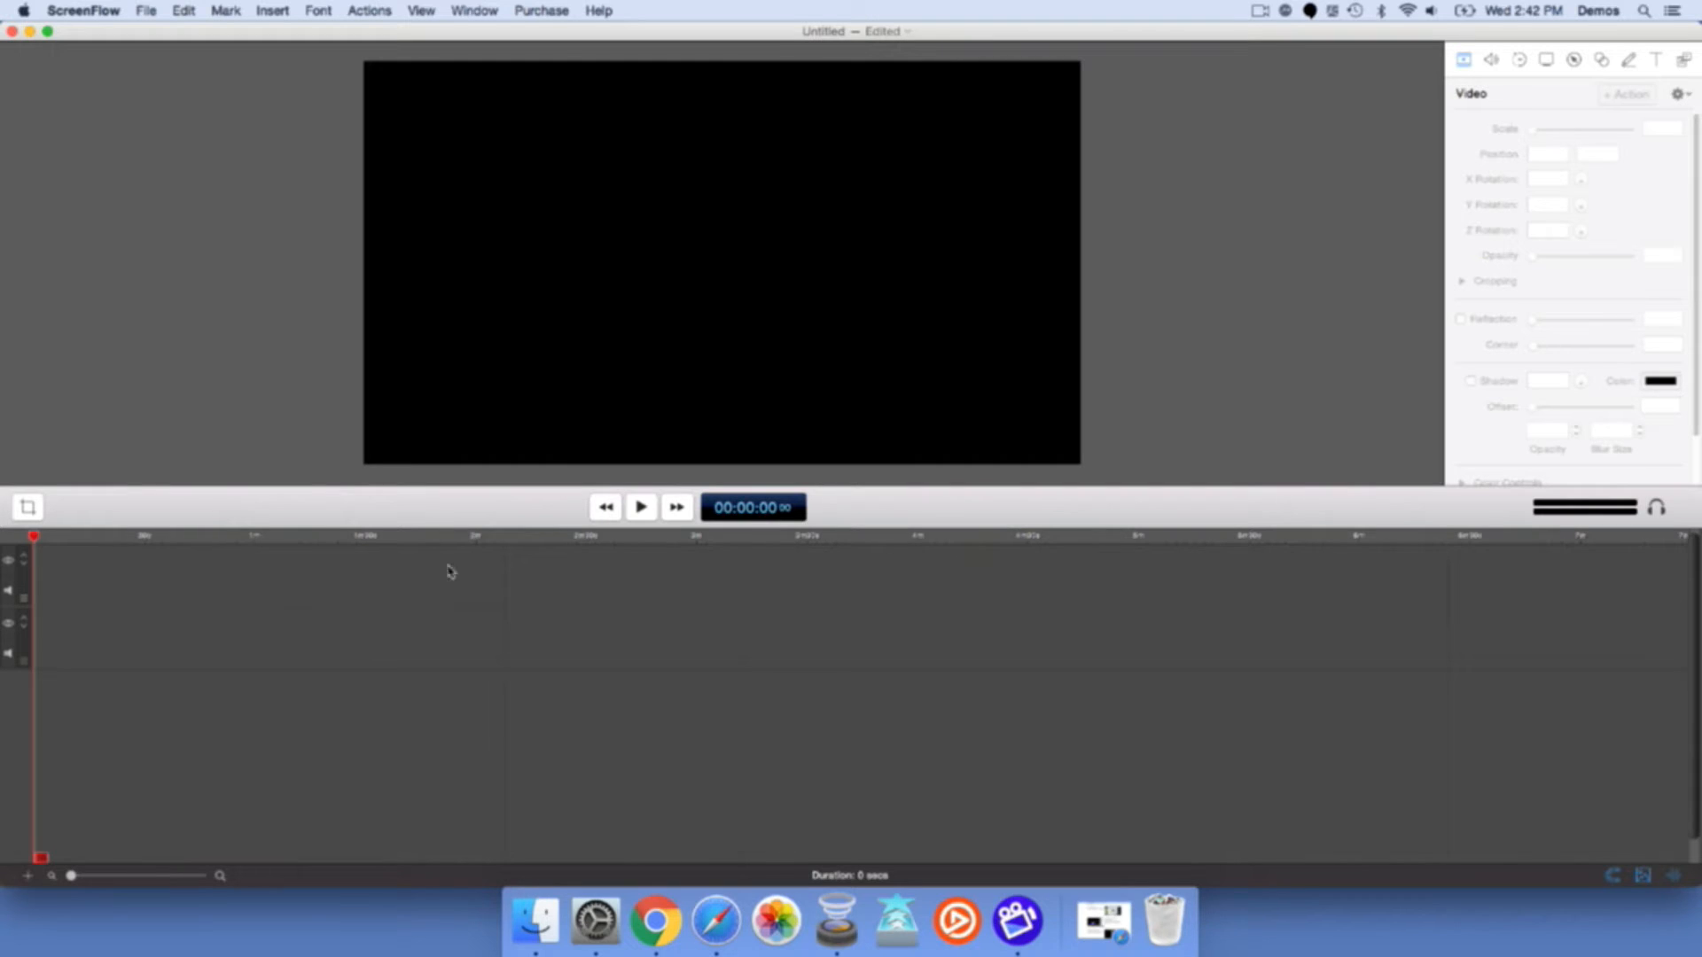
pyautogui.click(1681, 62)
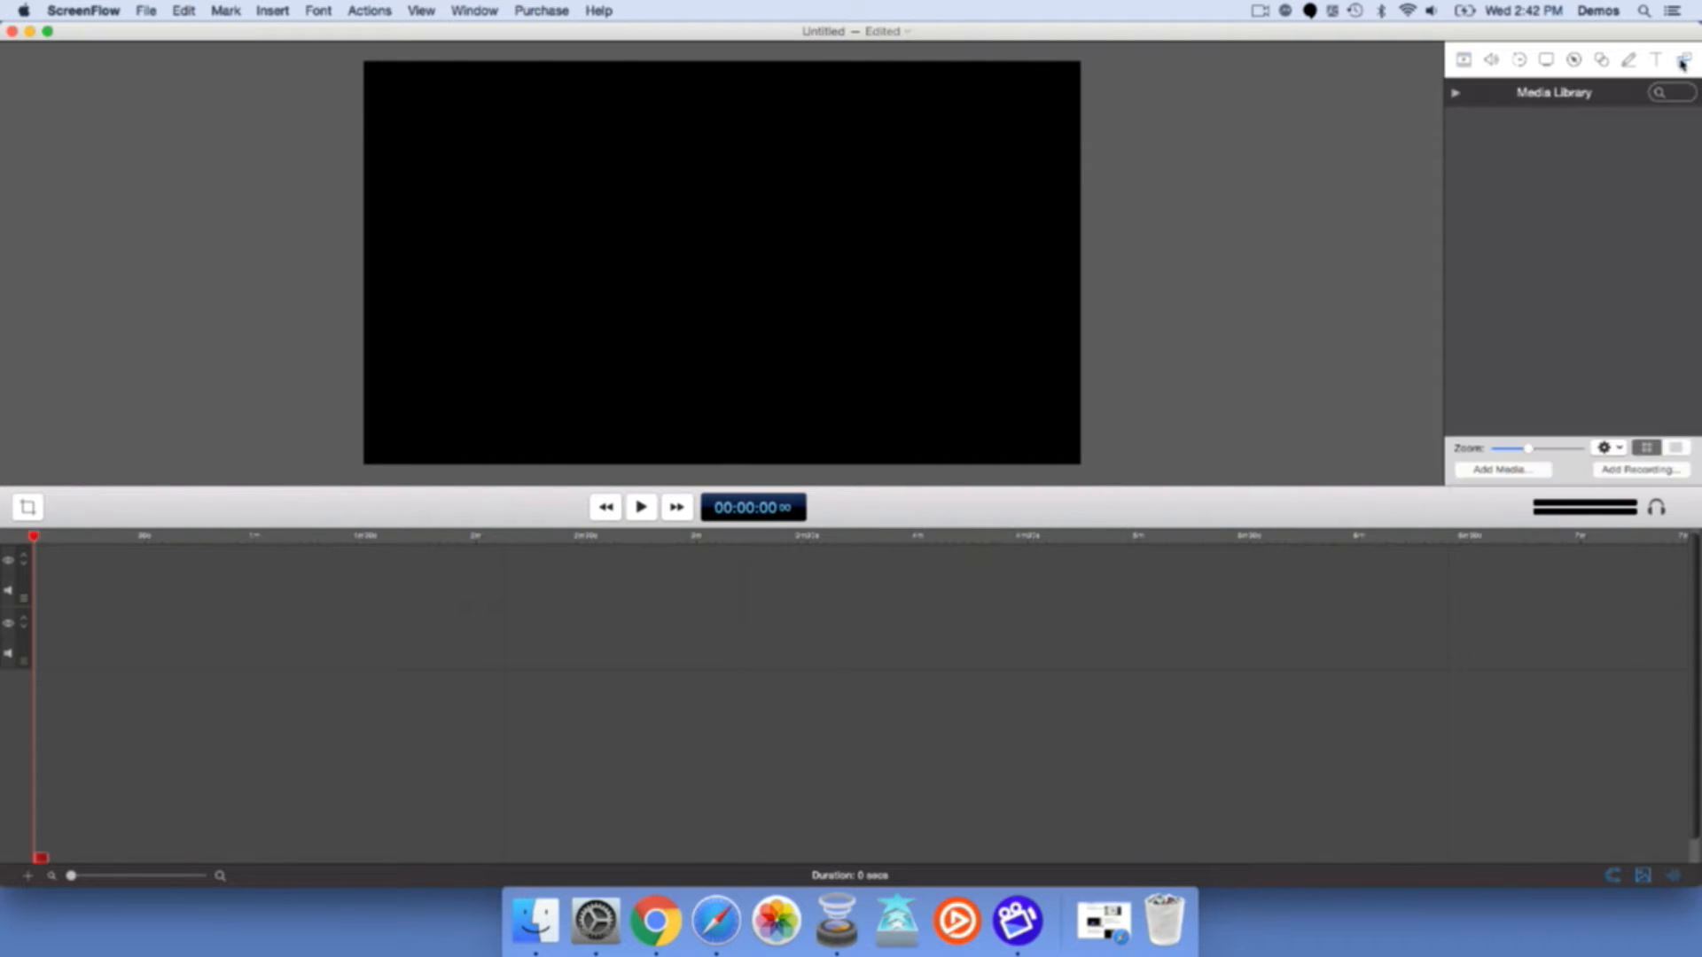
pyautogui.click(1456, 94)
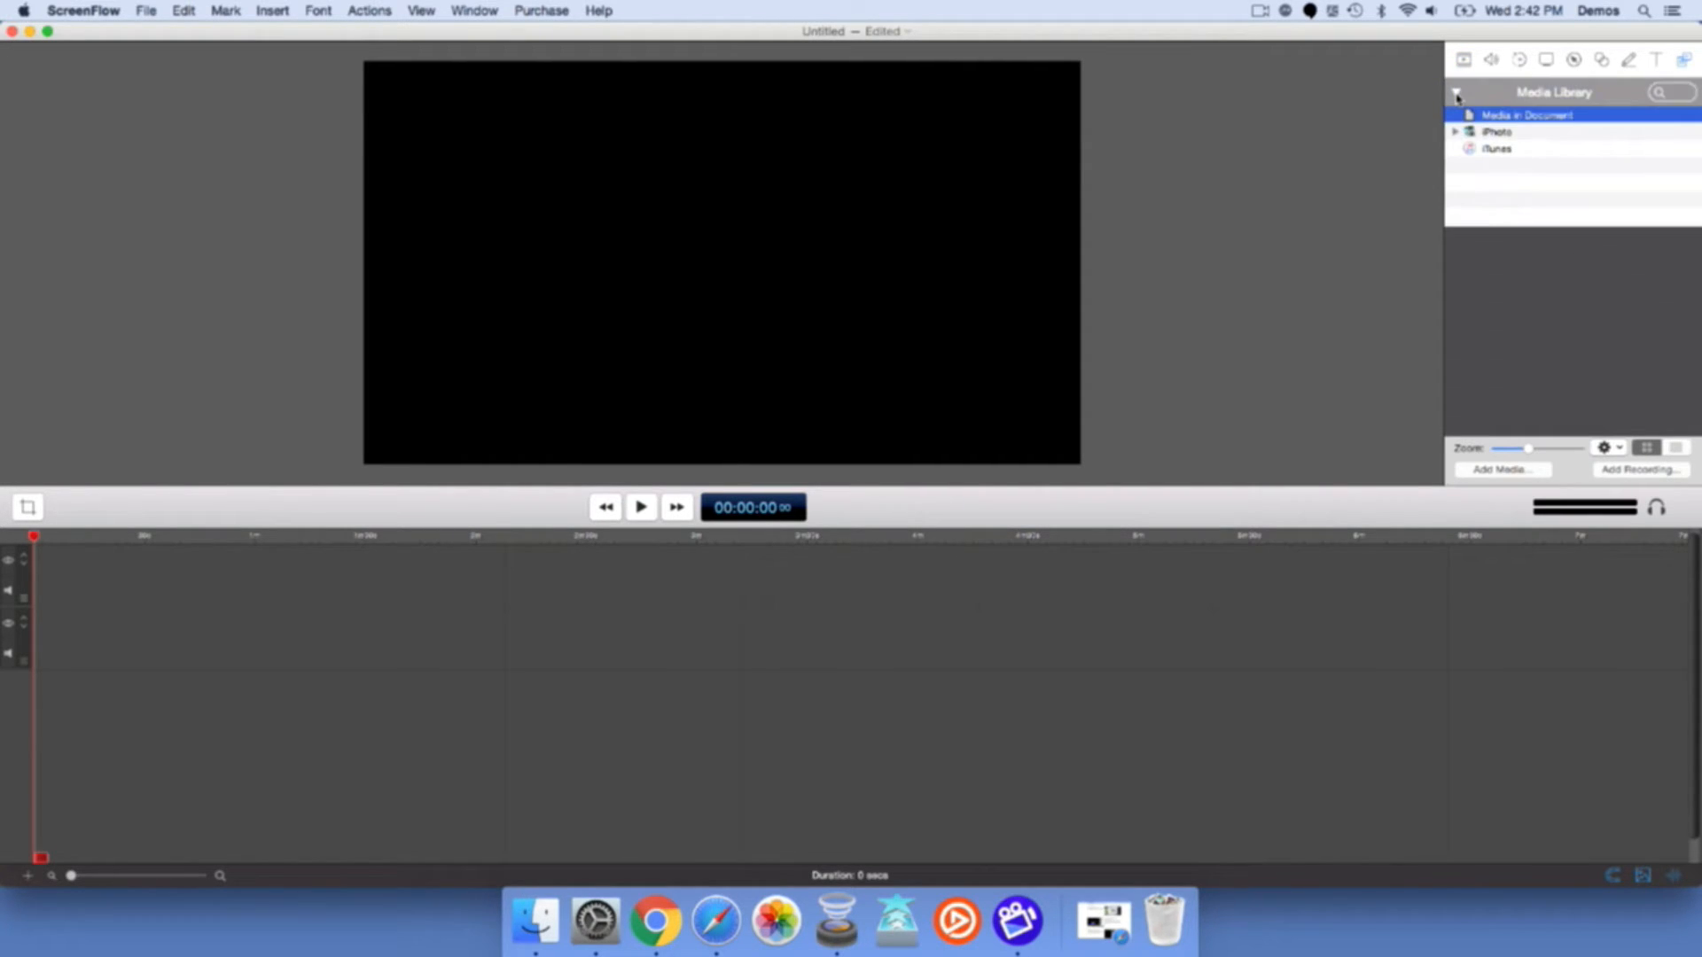
pyautogui.click(1456, 94)
# Add Wirecast Logo.png from the Pictures folder to the media library.
pyautogui.click(1502, 469)
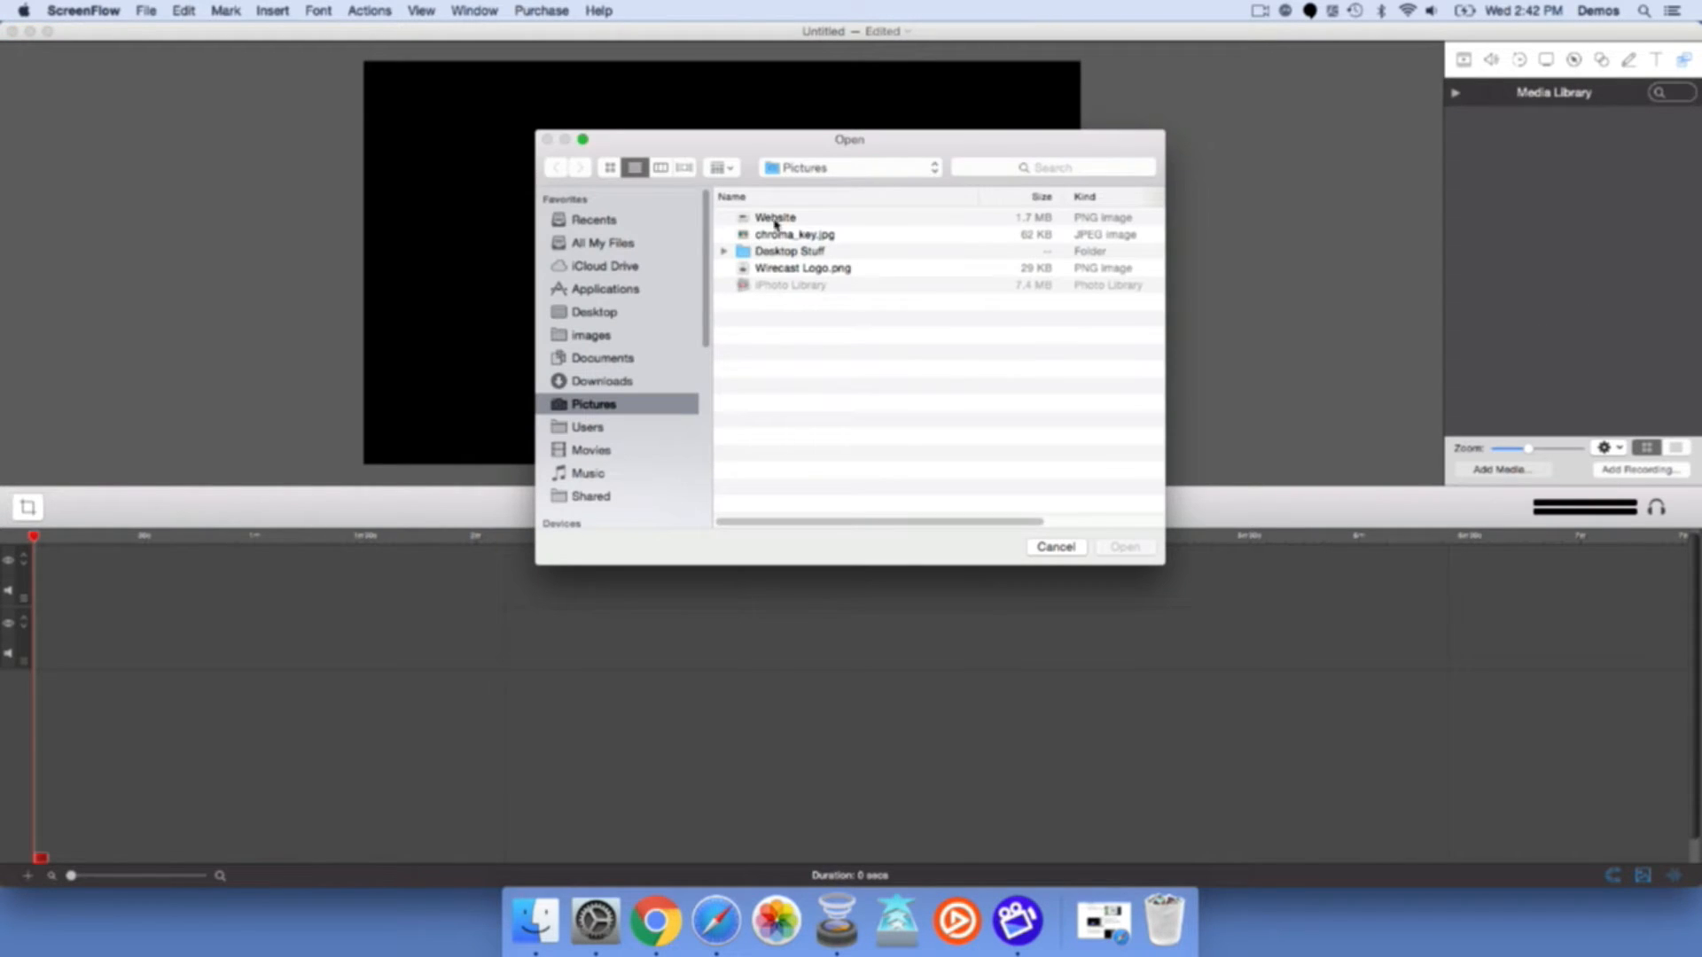
pyautogui.click(773, 221)
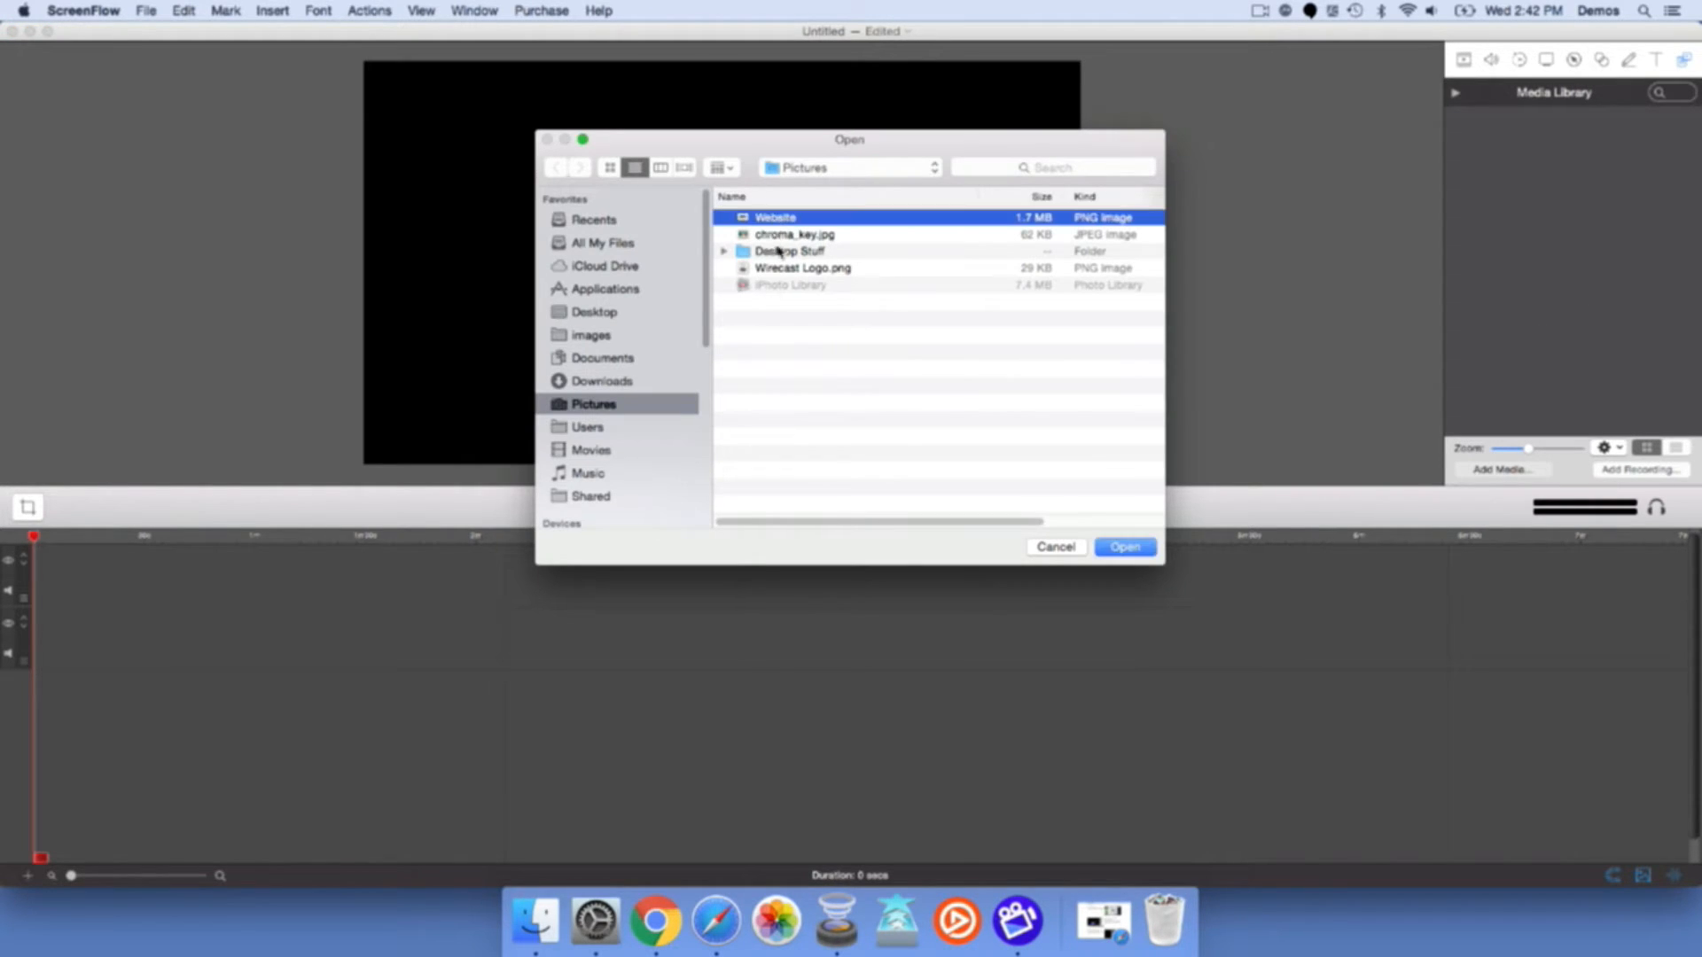
pyautogui.click(792, 236)
pyautogui.click(800, 268)
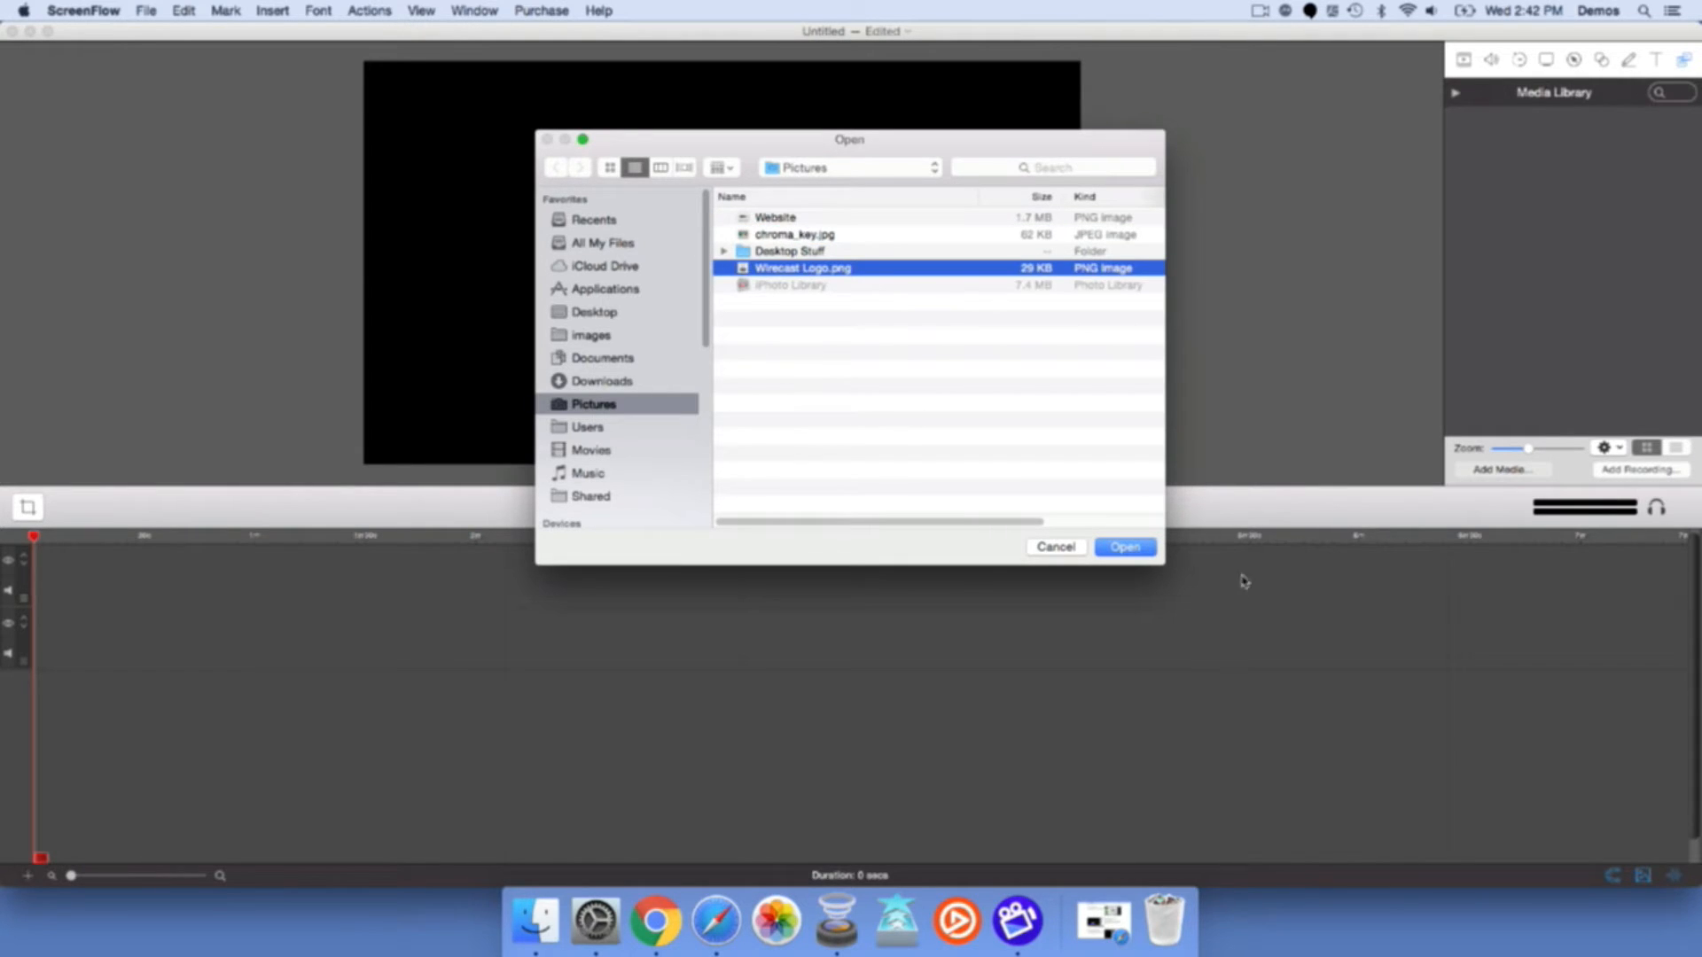
pyautogui.click(1120, 549)
# Place Wirecast Logo.png from the media library on the canvas and select its clip in the timeline.
pyautogui.click(1514, 153)
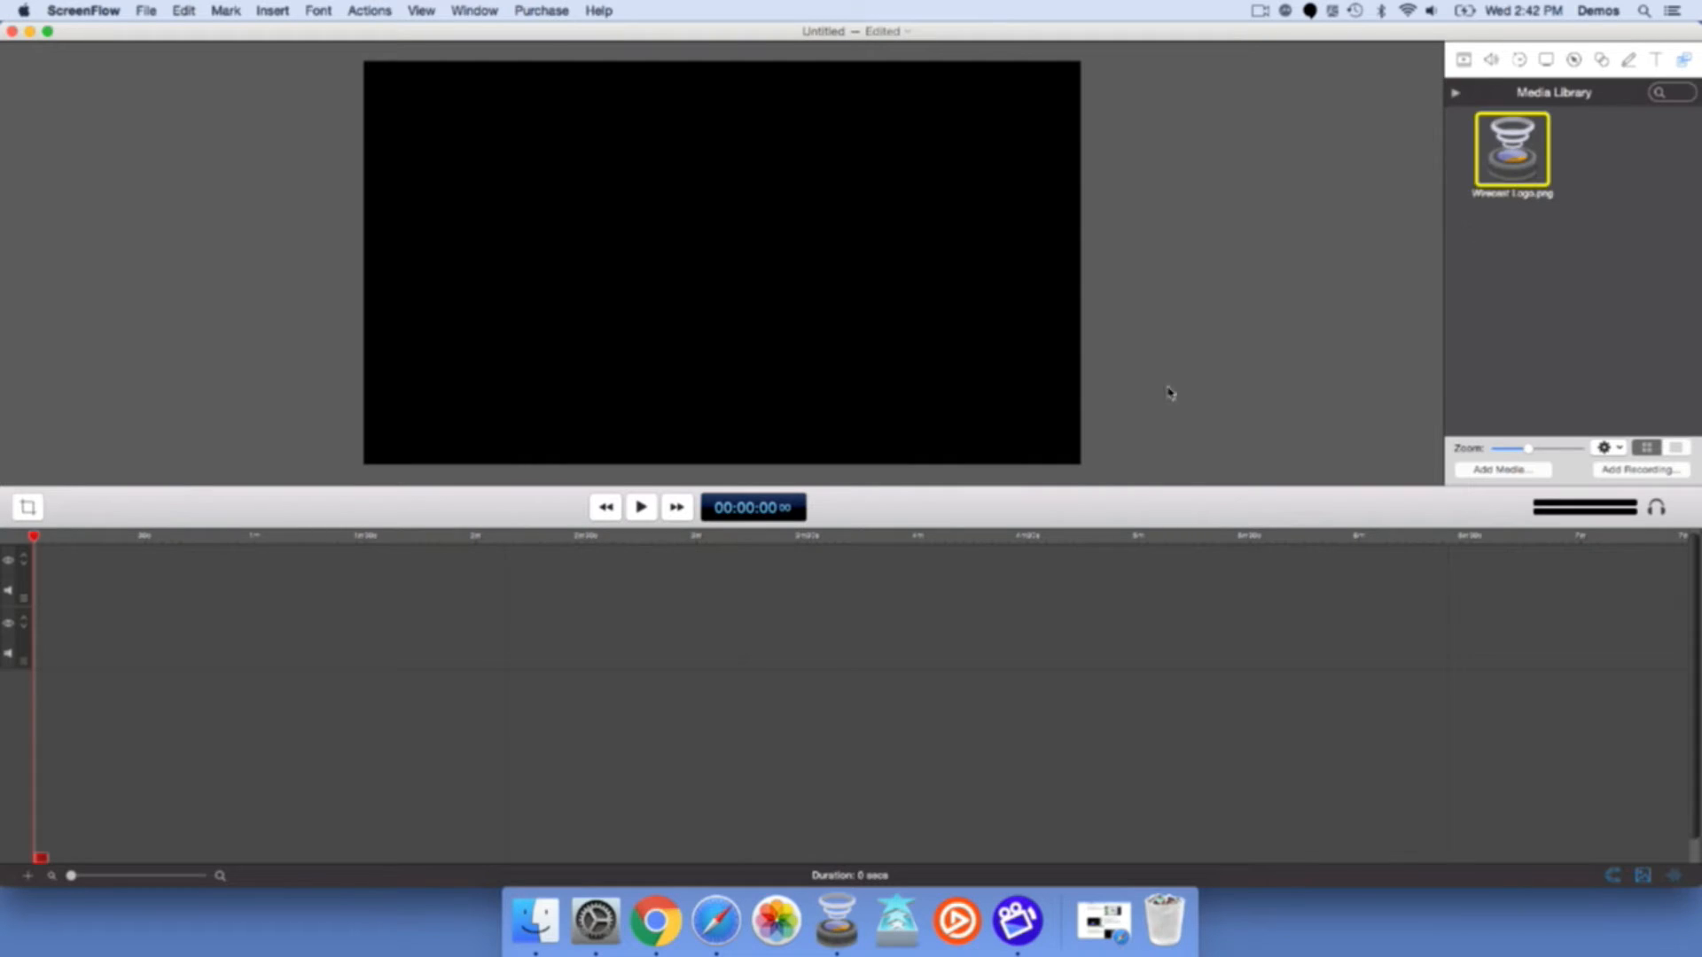
pyautogui.moveTo(1519, 166); pyautogui.dragTo(833, 410)
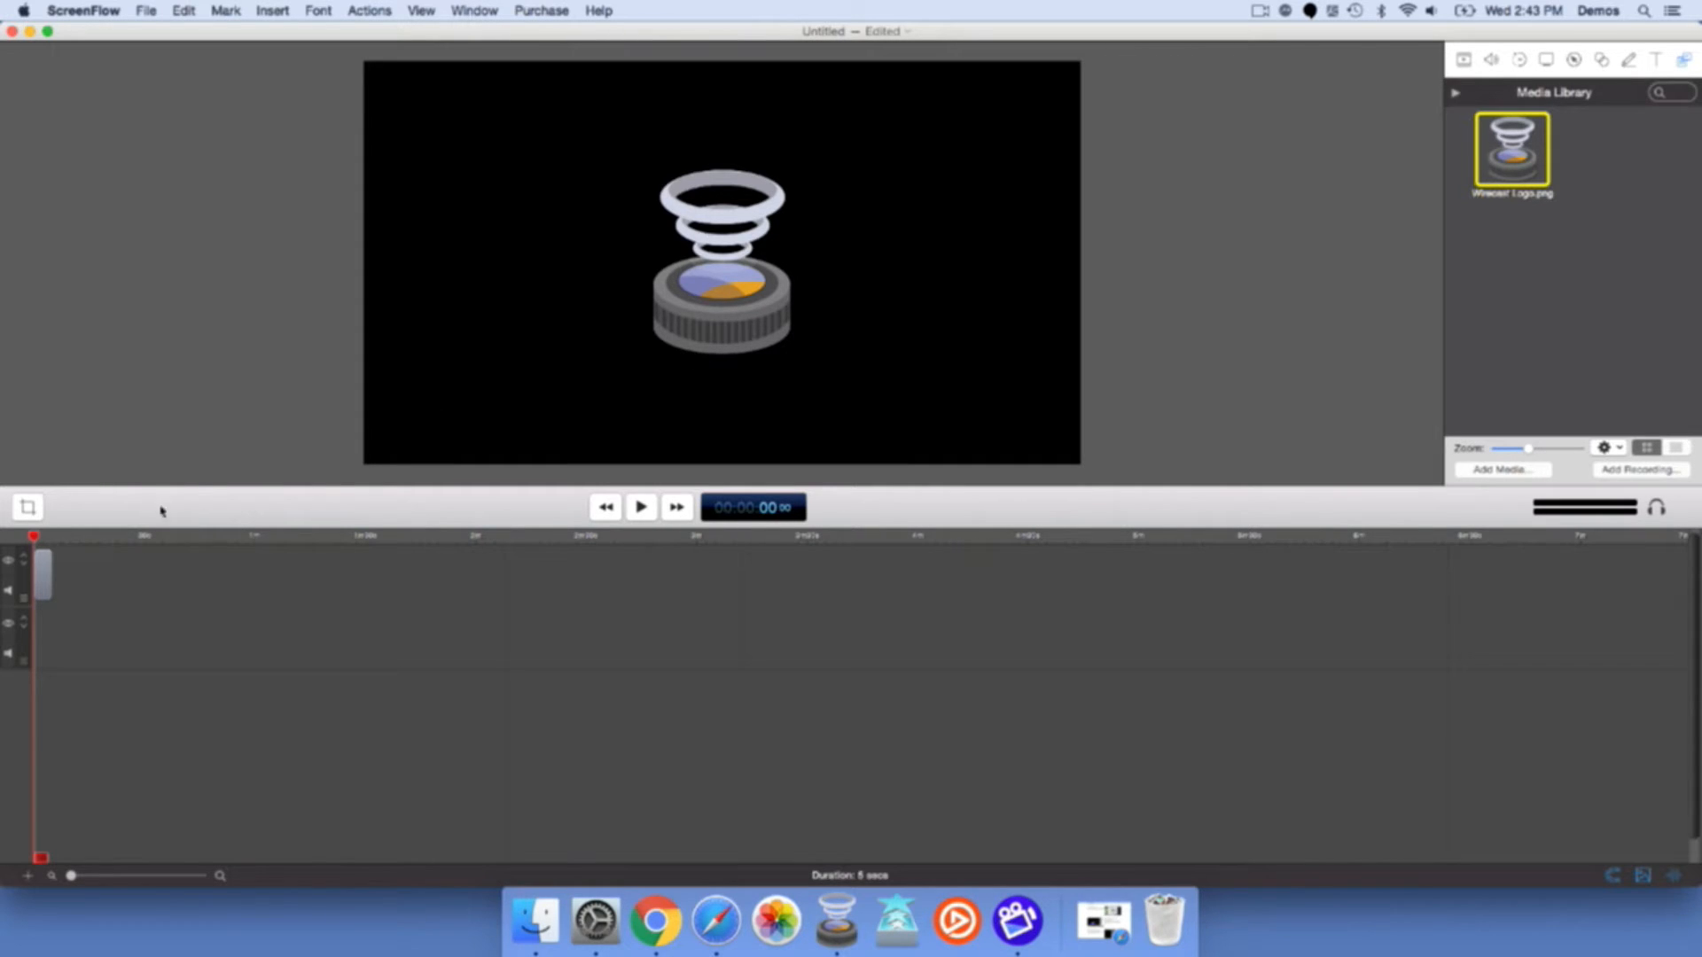
pyautogui.click(43, 575)
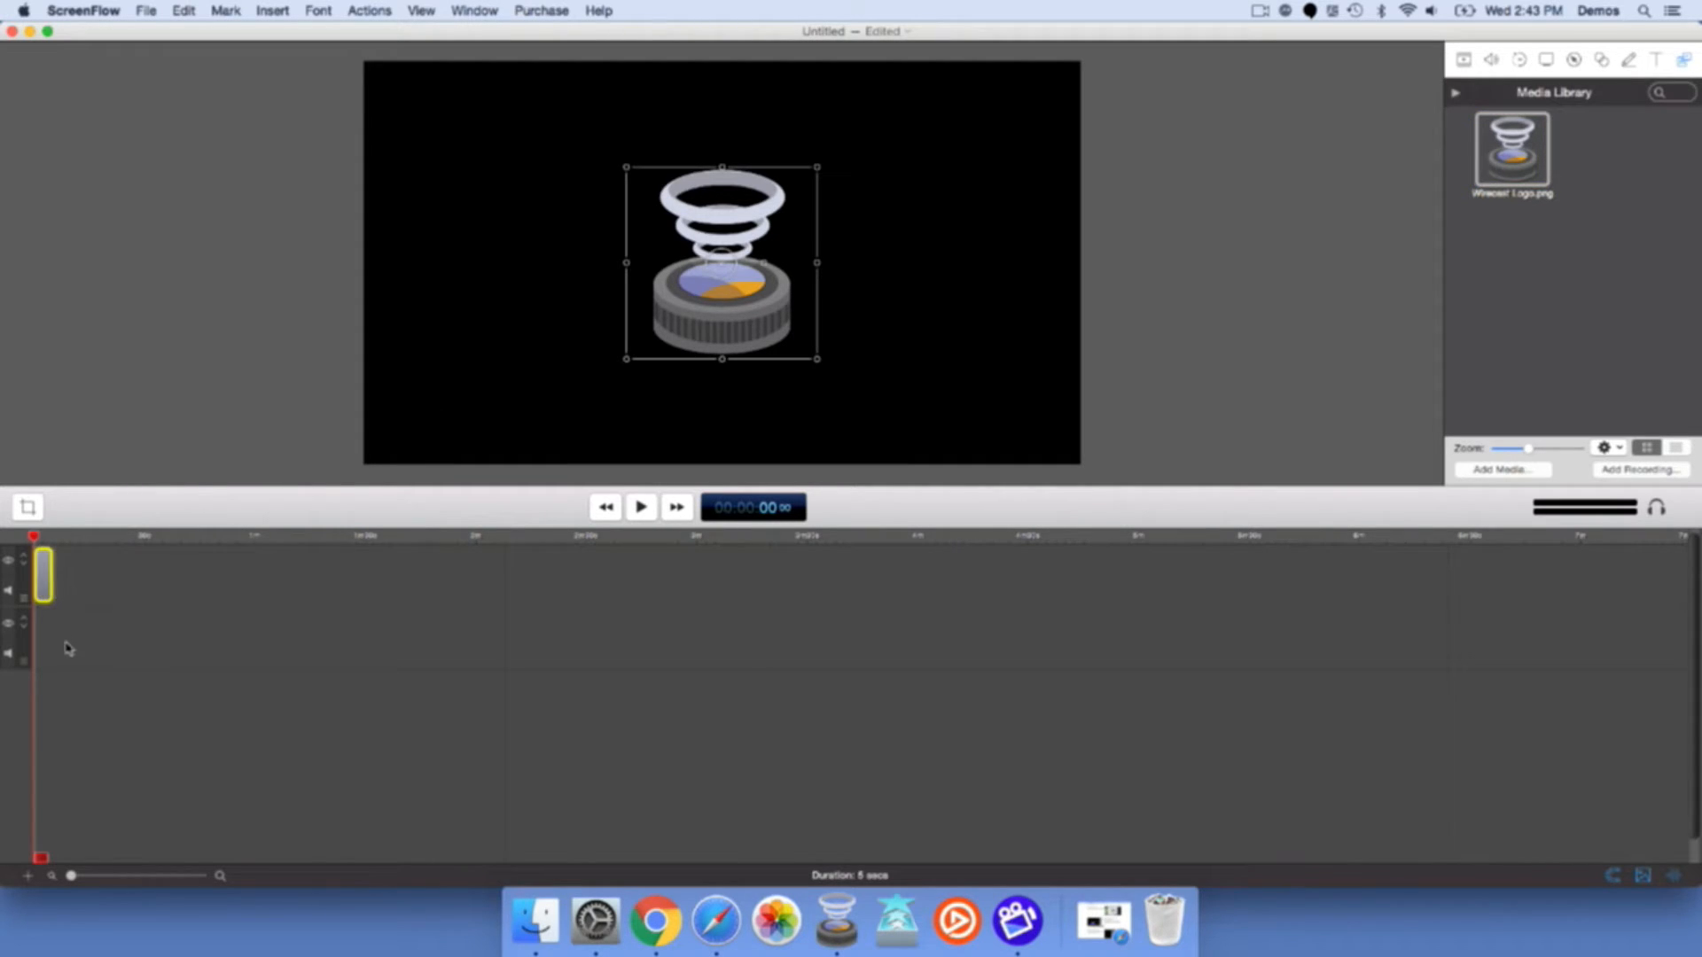
pyautogui.moveTo(70, 876); pyautogui.dragTo(122, 878)
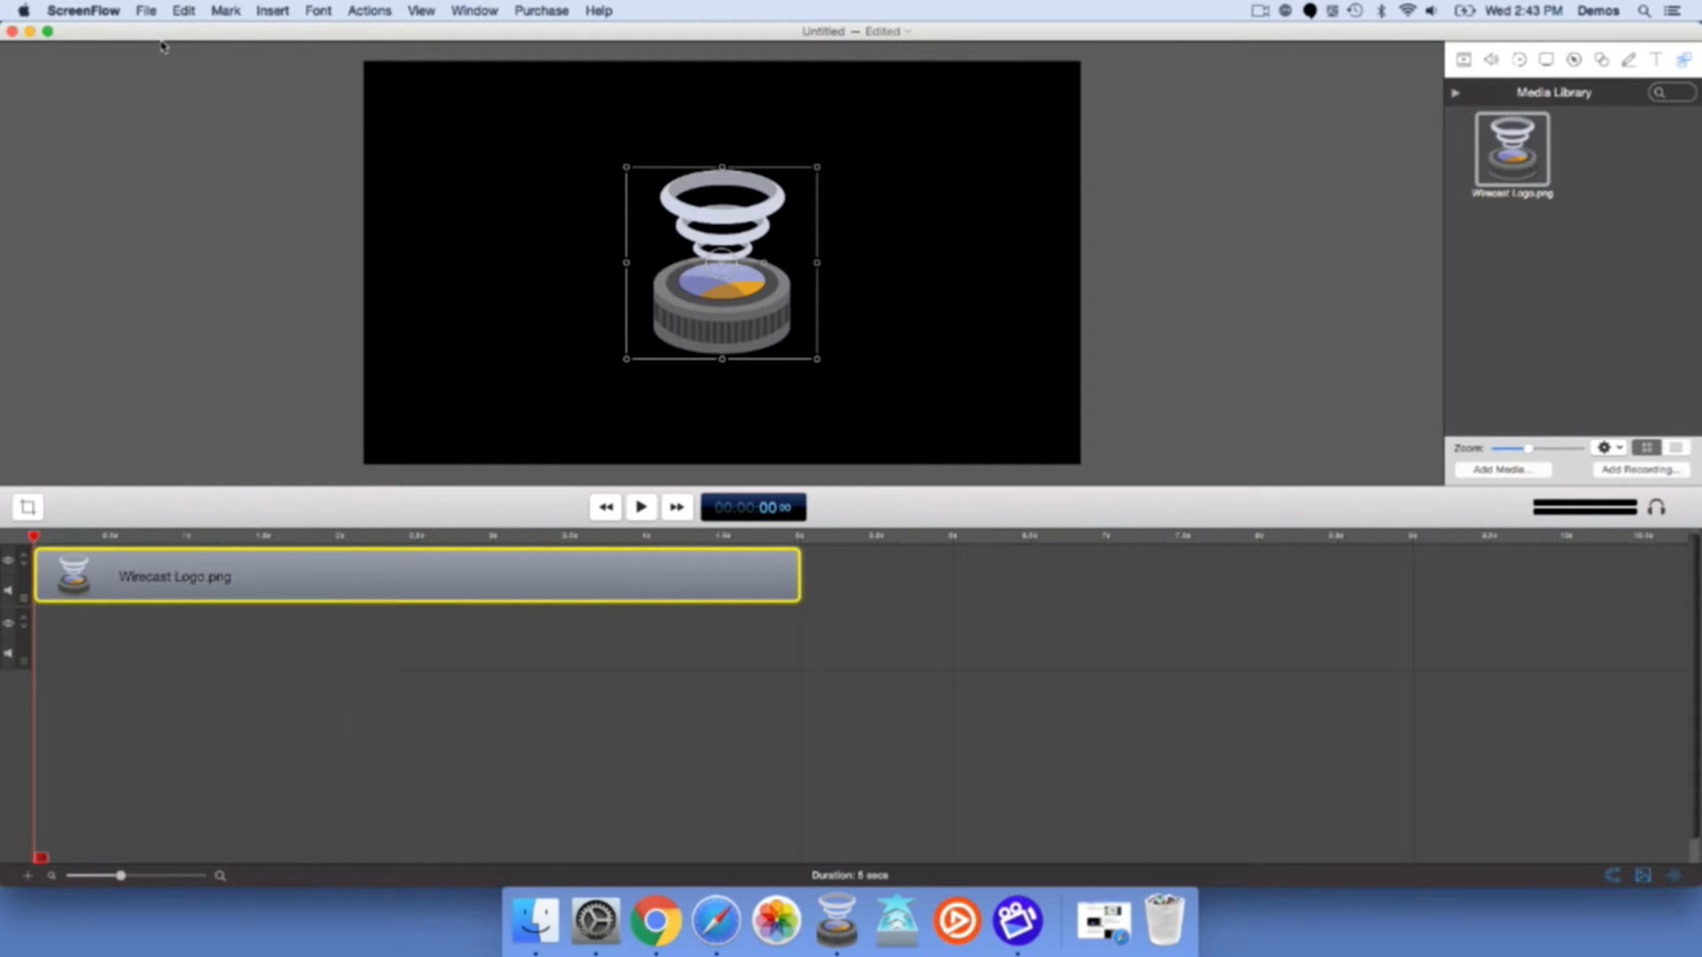
# Open the ScreenFlow preferences at the General settings.
pyautogui.click(142, 11)
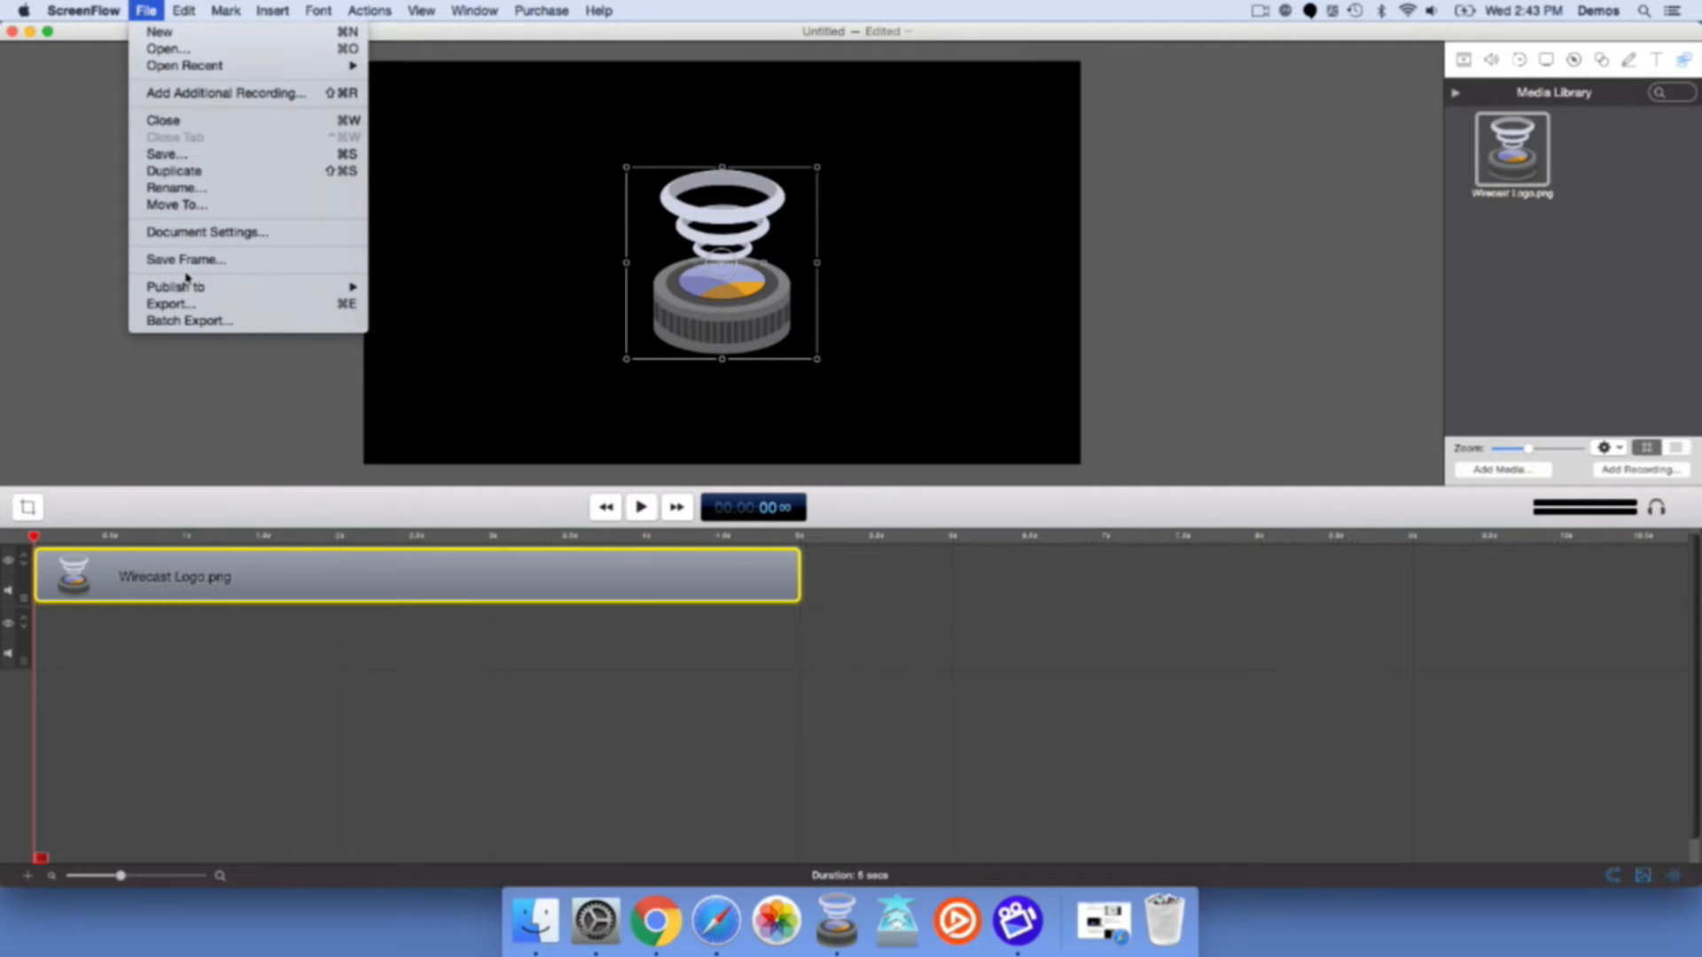
pyautogui.moveTo(73, 8)
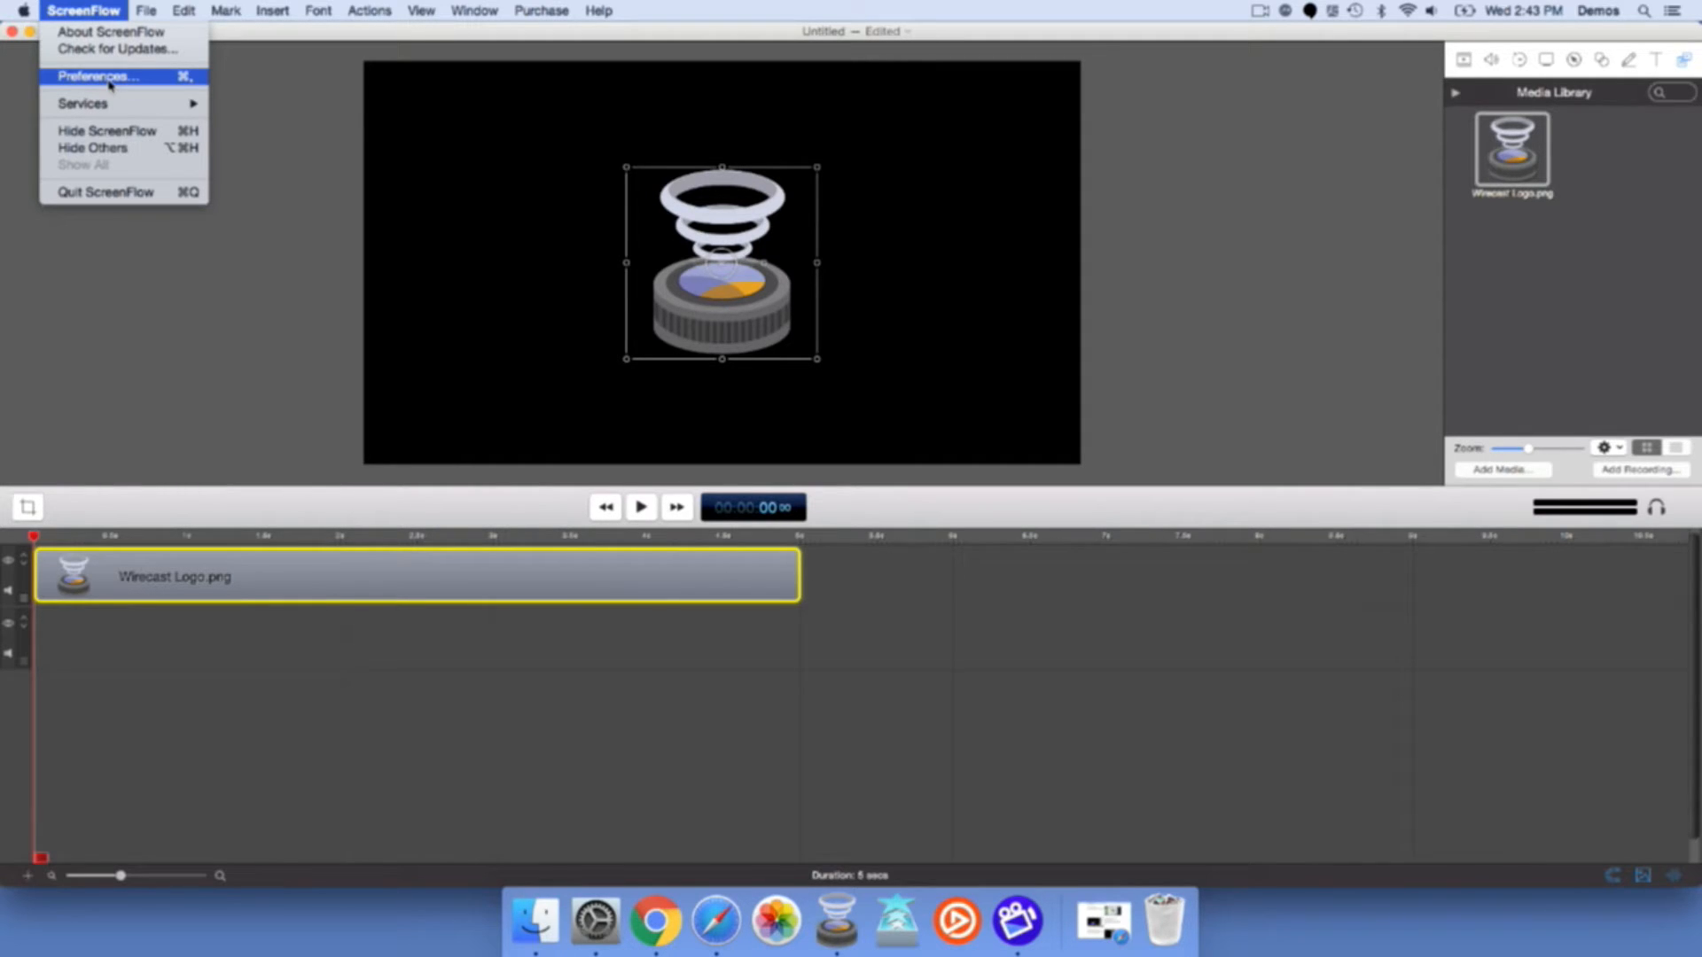
pyautogui.click(82, 8)
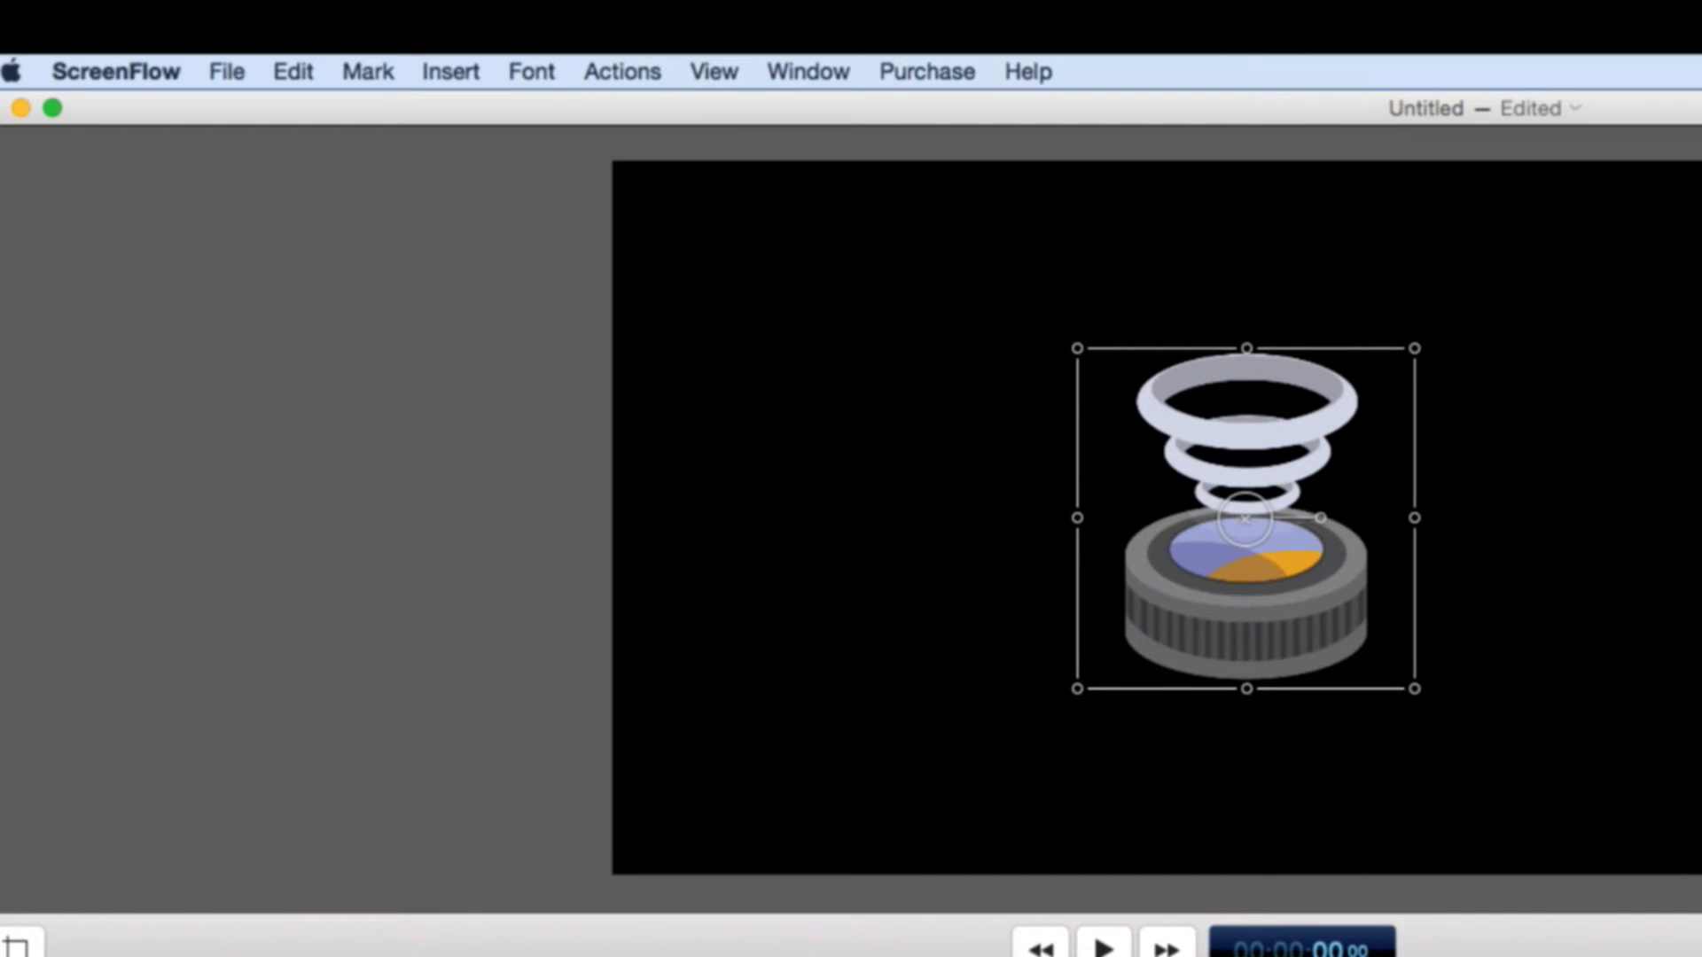
pyautogui.click(129, 73)
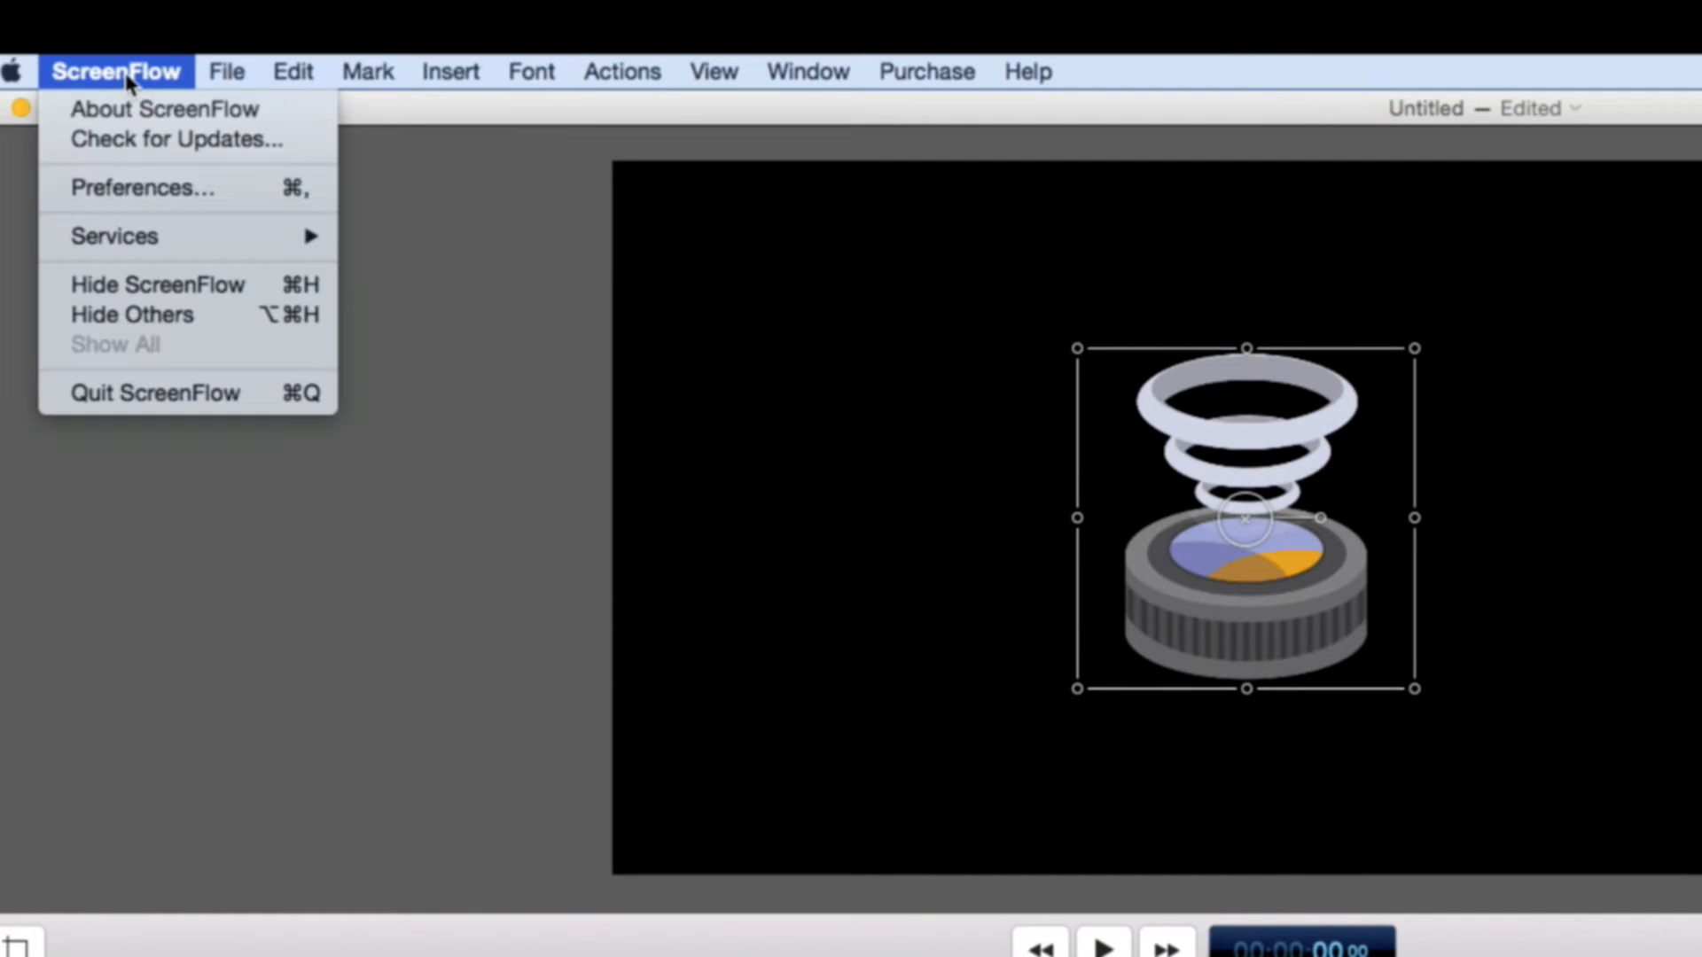
pyautogui.click(147, 206)
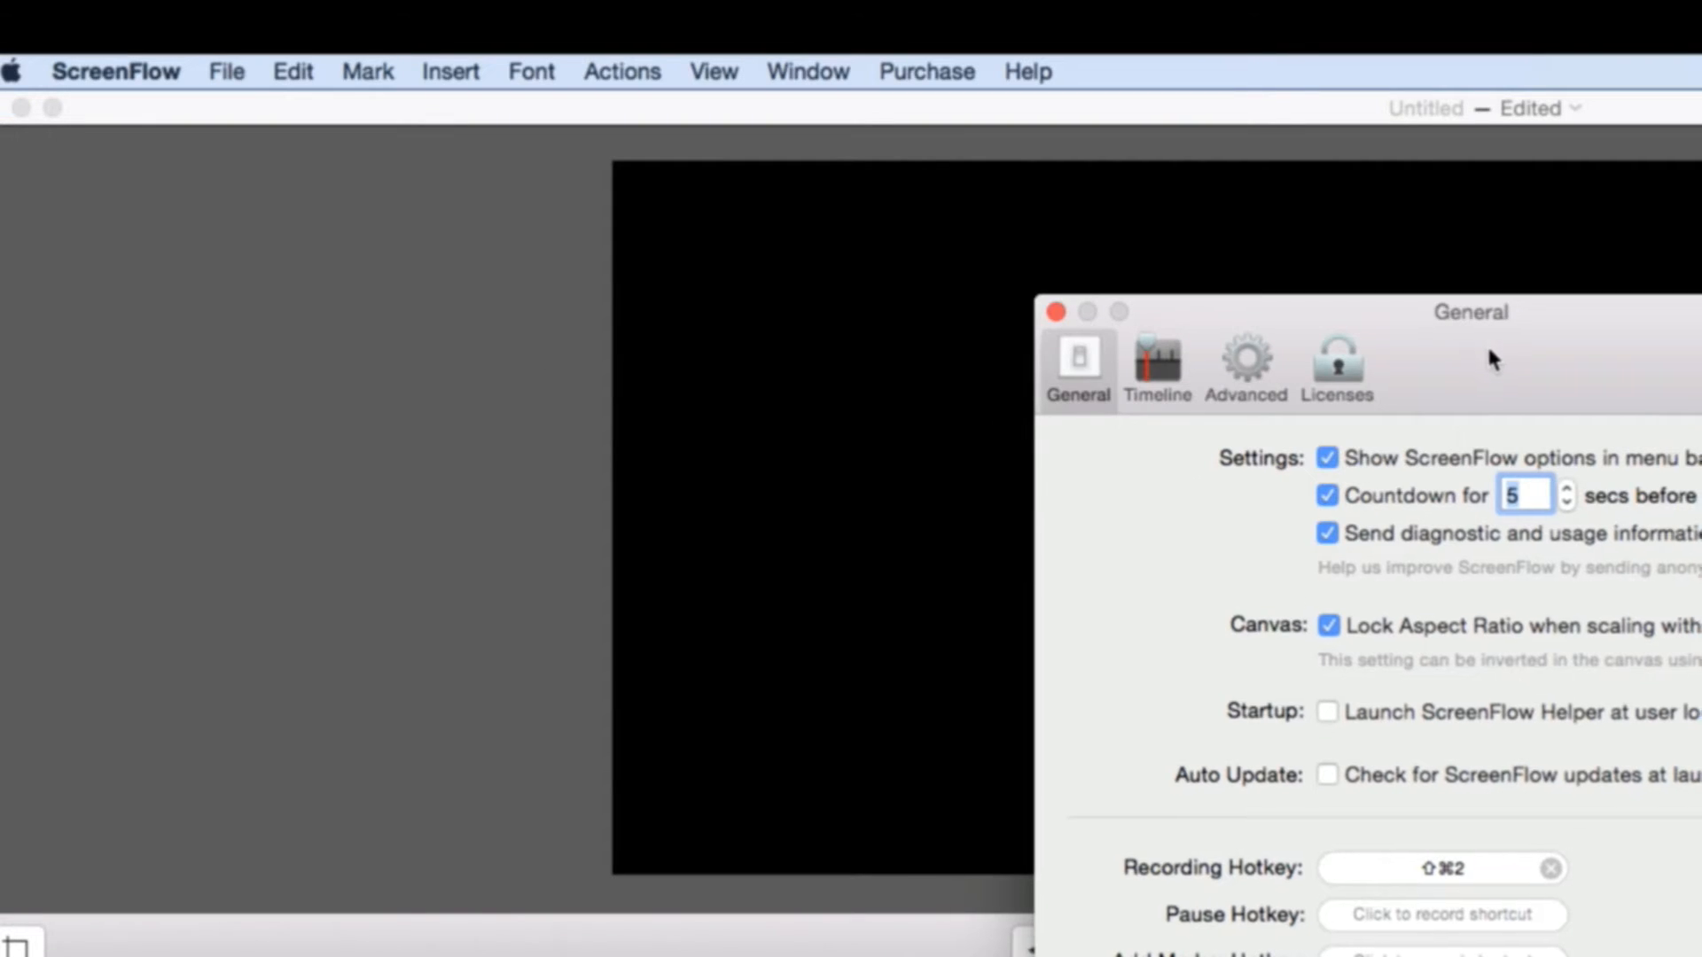
# Display the Timeline preferences and examine the default durations for clip types such as annotations, text, still images, freeze frames and video actions.
pyautogui.moveTo(1489, 359); pyautogui.dragTo(874, 232)
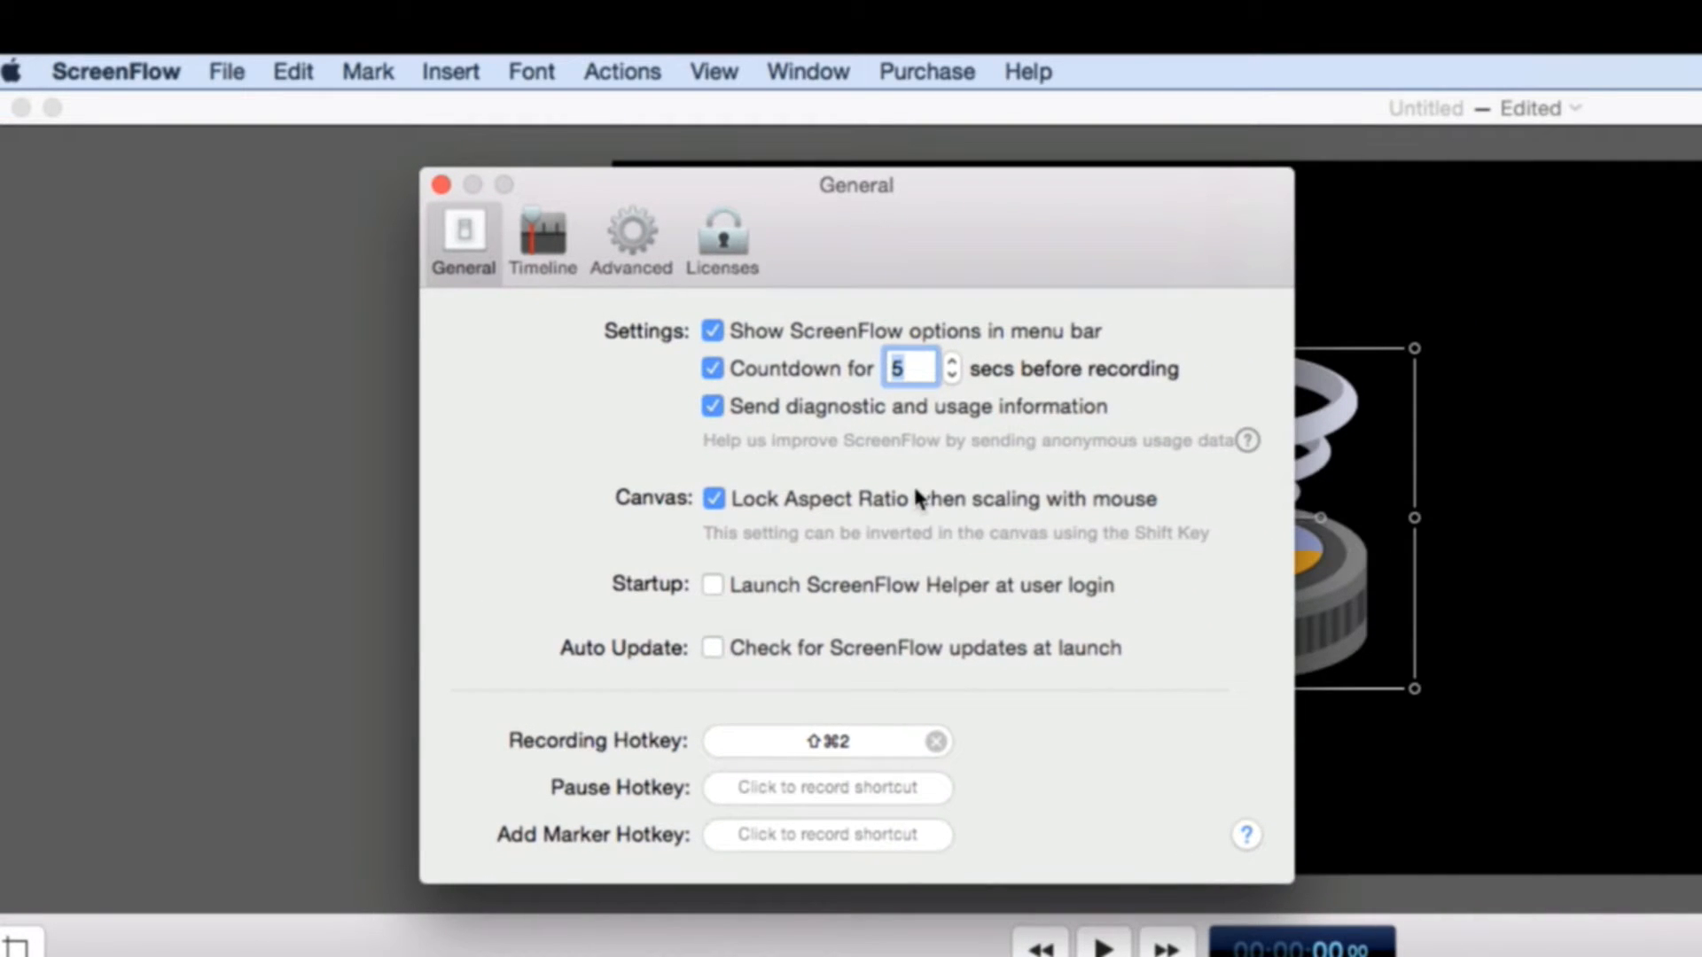
pyautogui.click(558, 241)
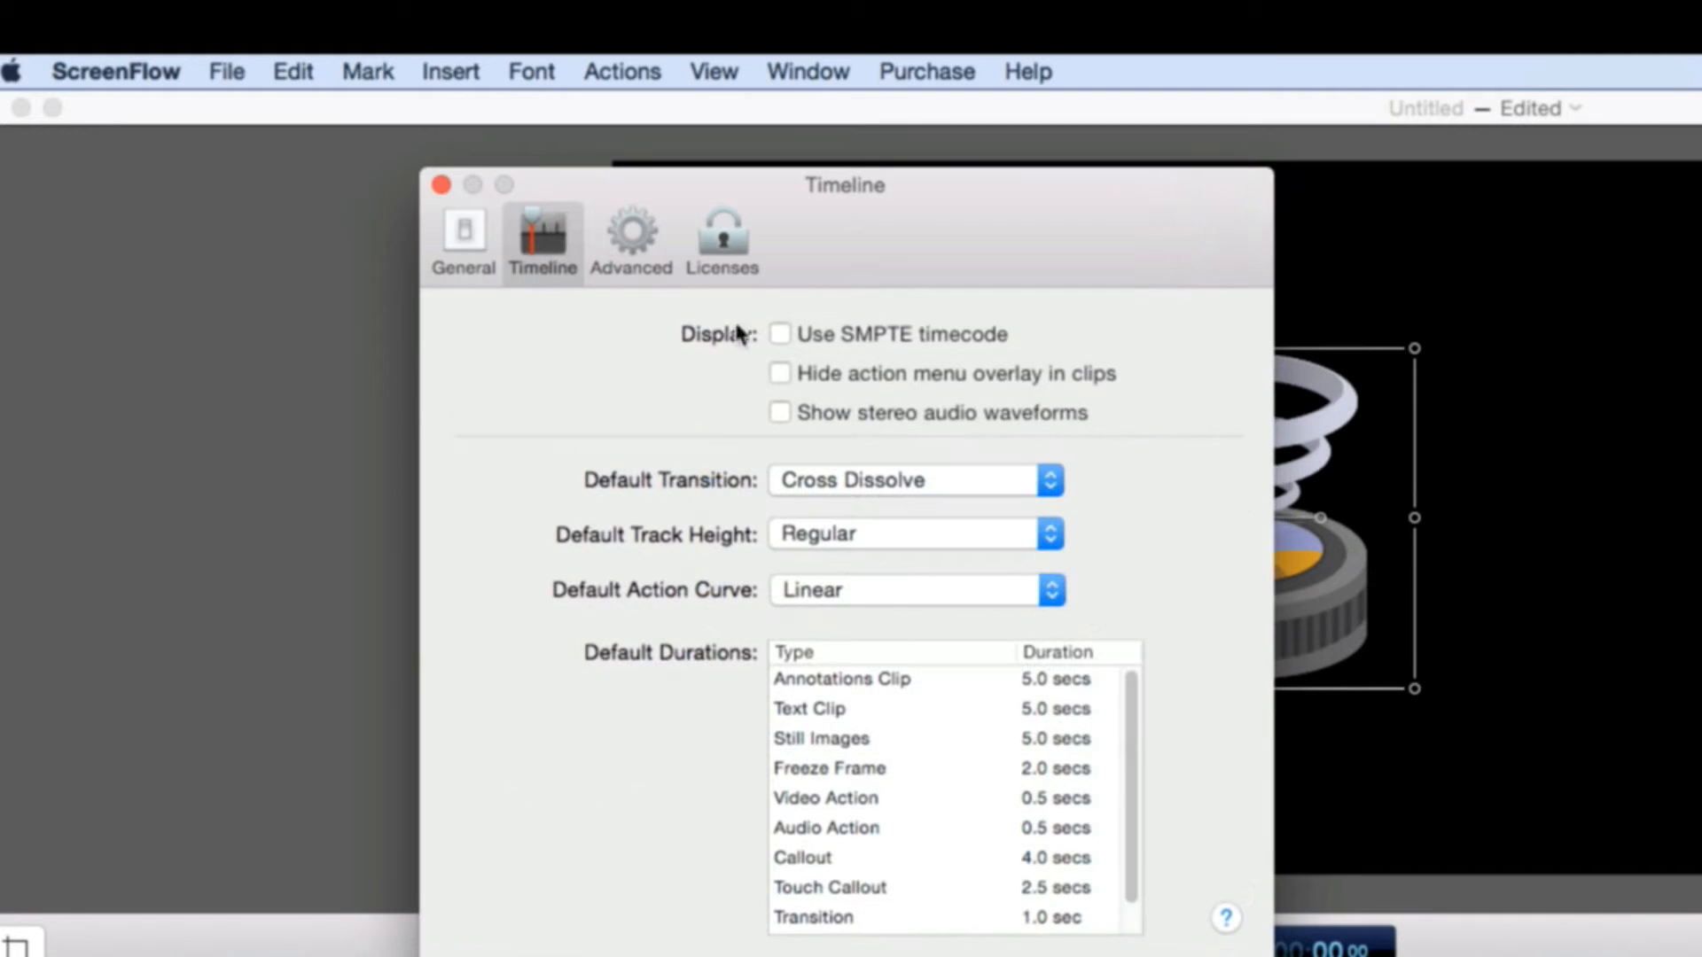
pyautogui.moveTo(900, 250); pyautogui.dragTo(879, 200)
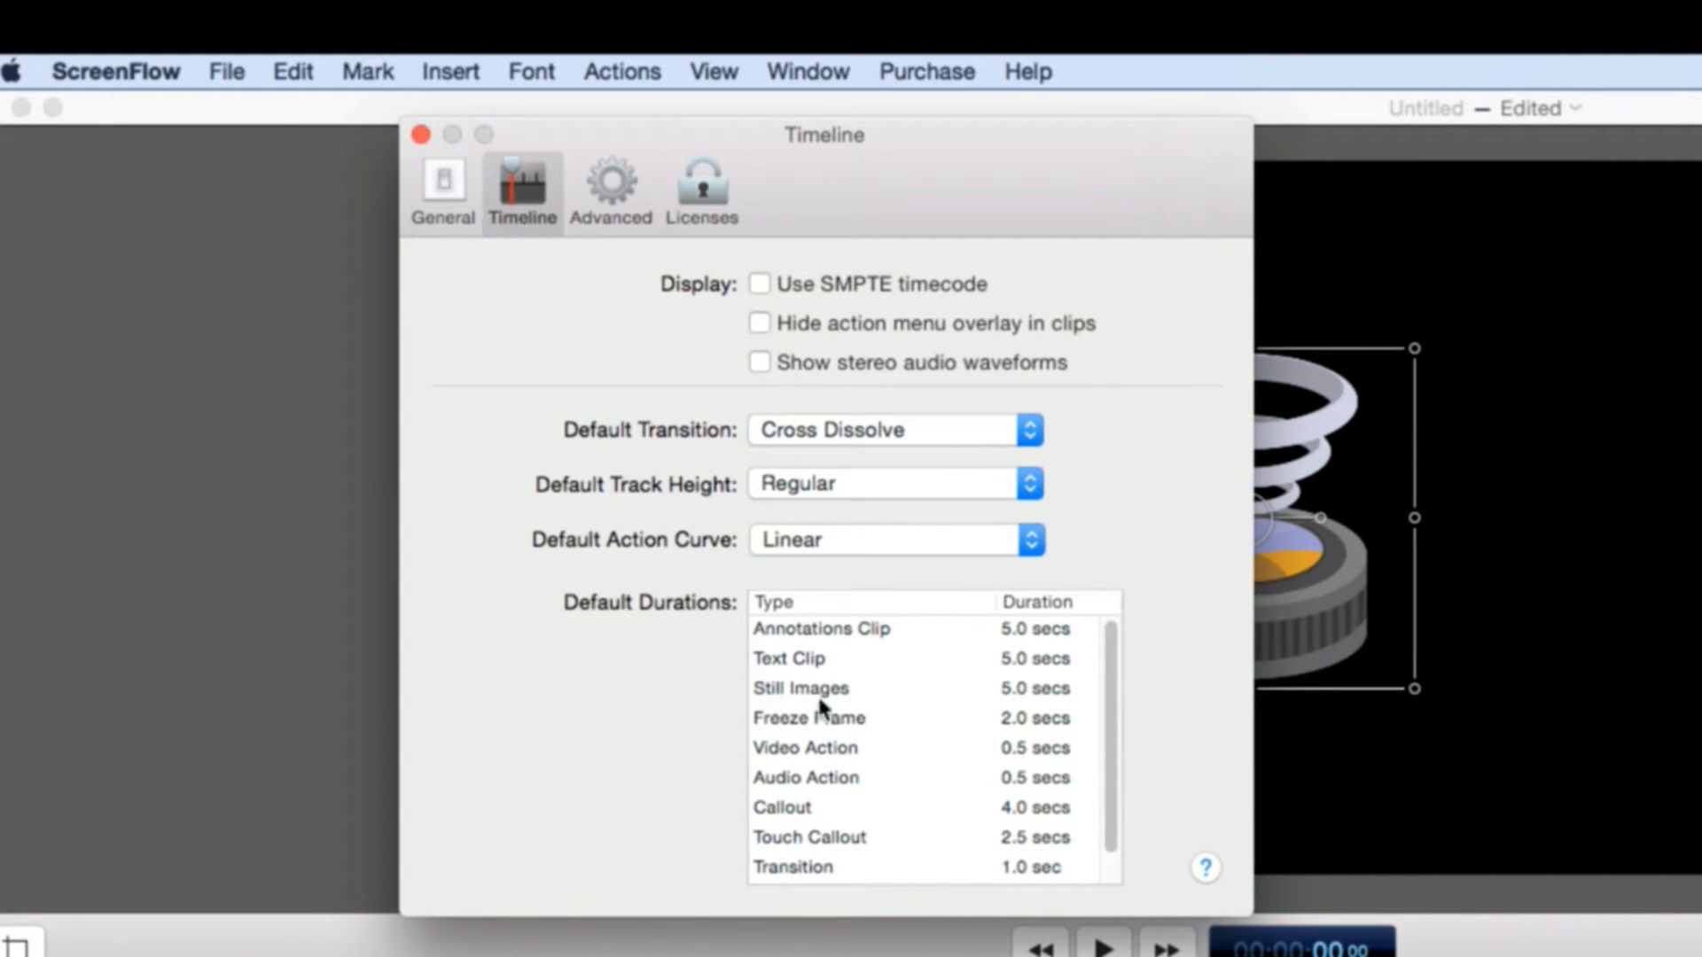
pyautogui.click(870, 688)
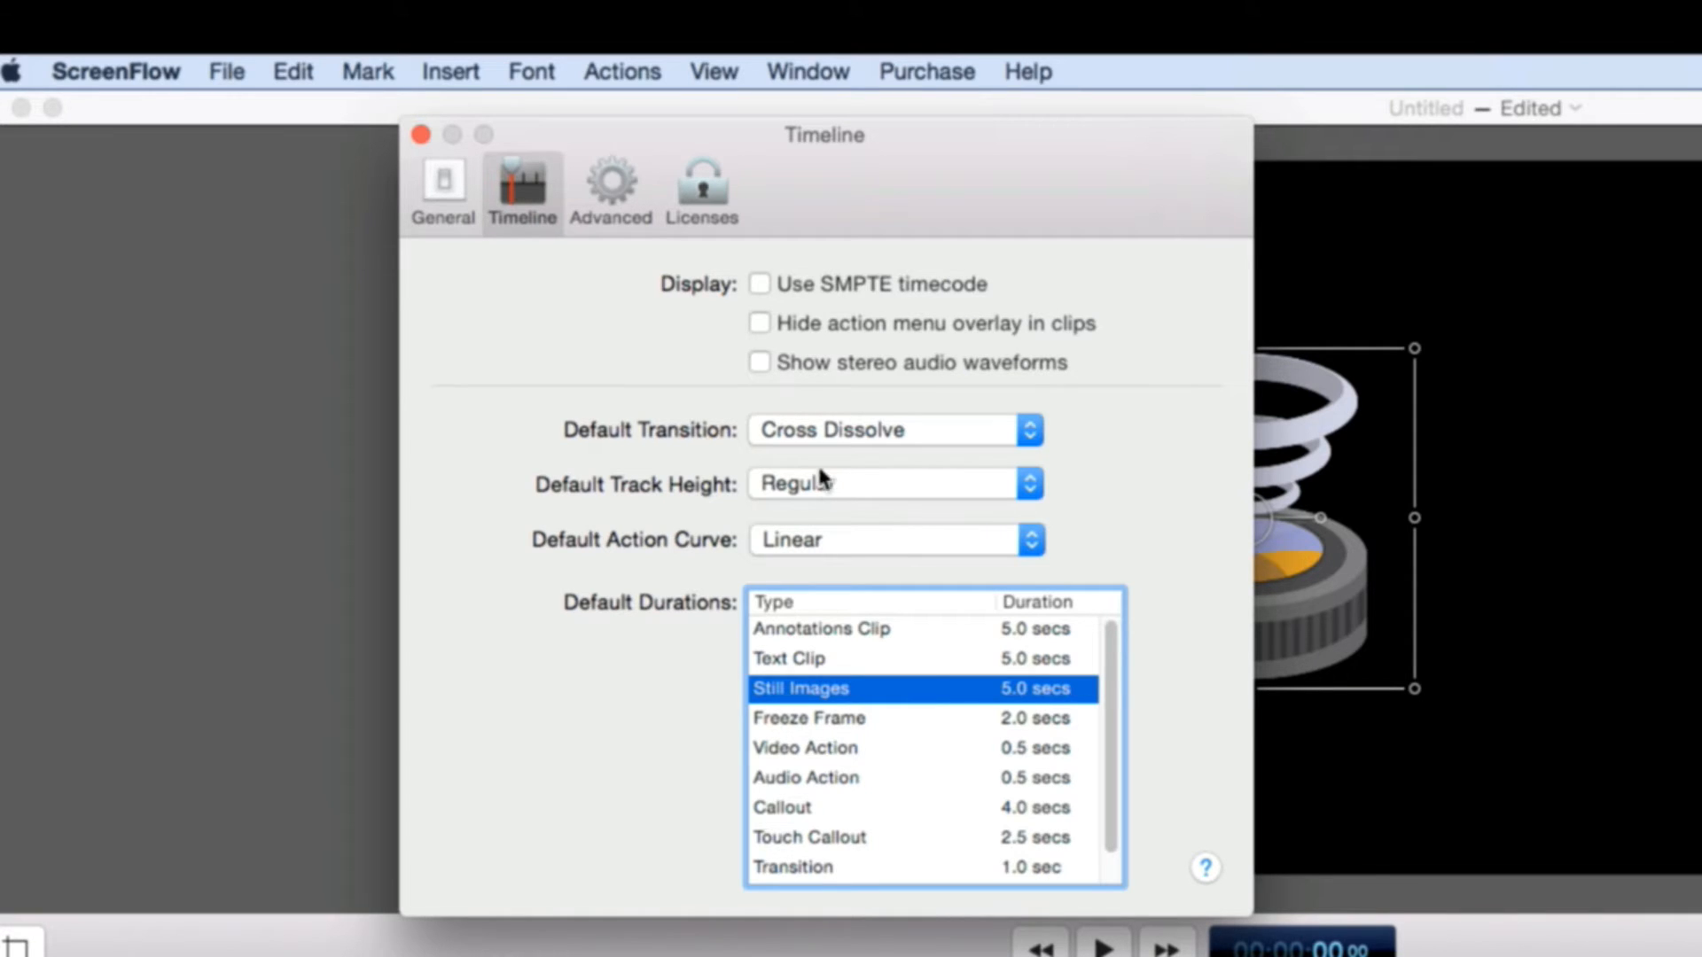
pyautogui.click(941, 658)
pyautogui.click(961, 630)
pyautogui.click(919, 720)
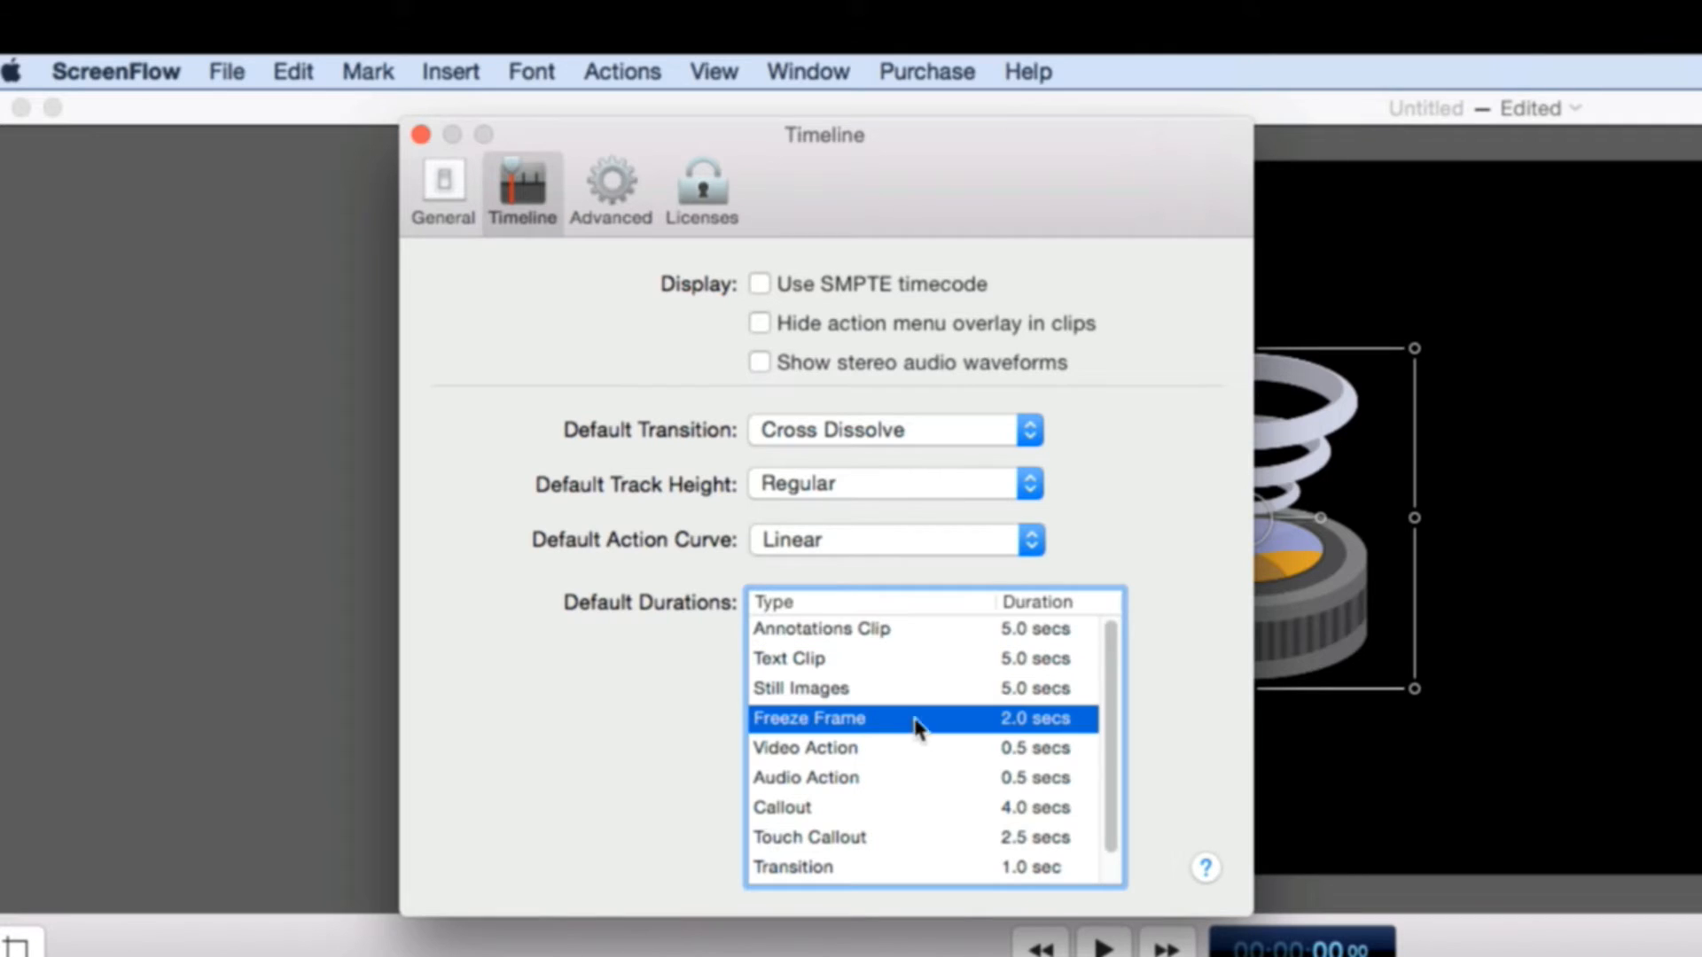
pyautogui.click(925, 747)
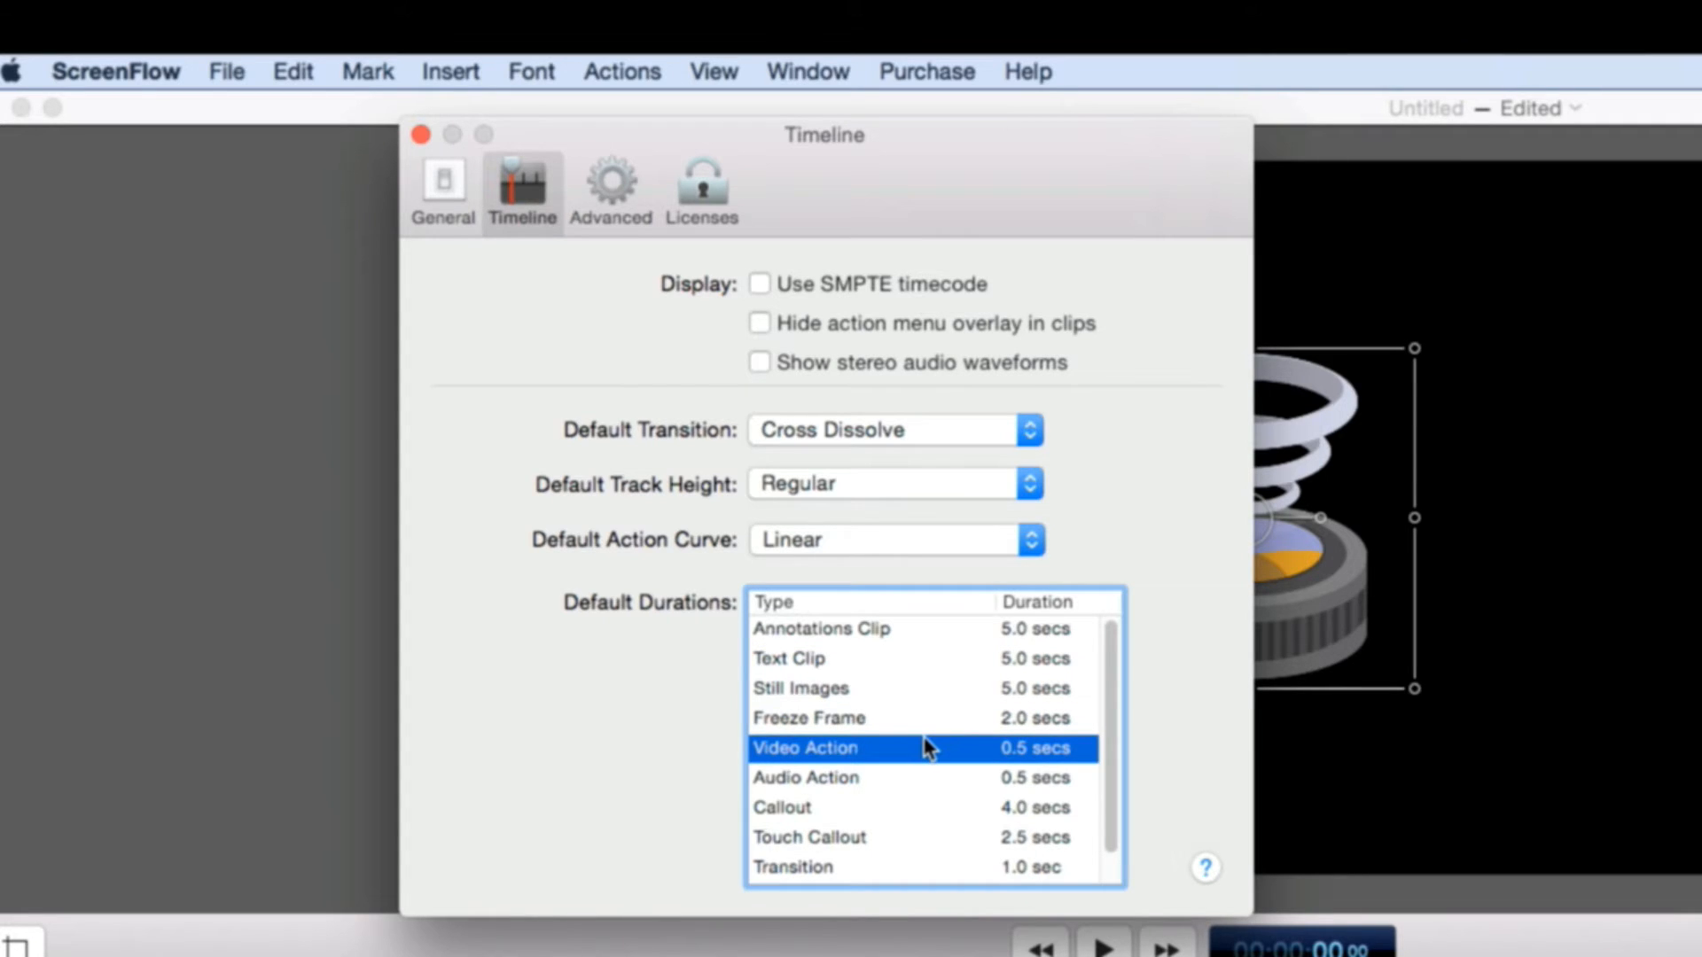
pyautogui.click(853, 661)
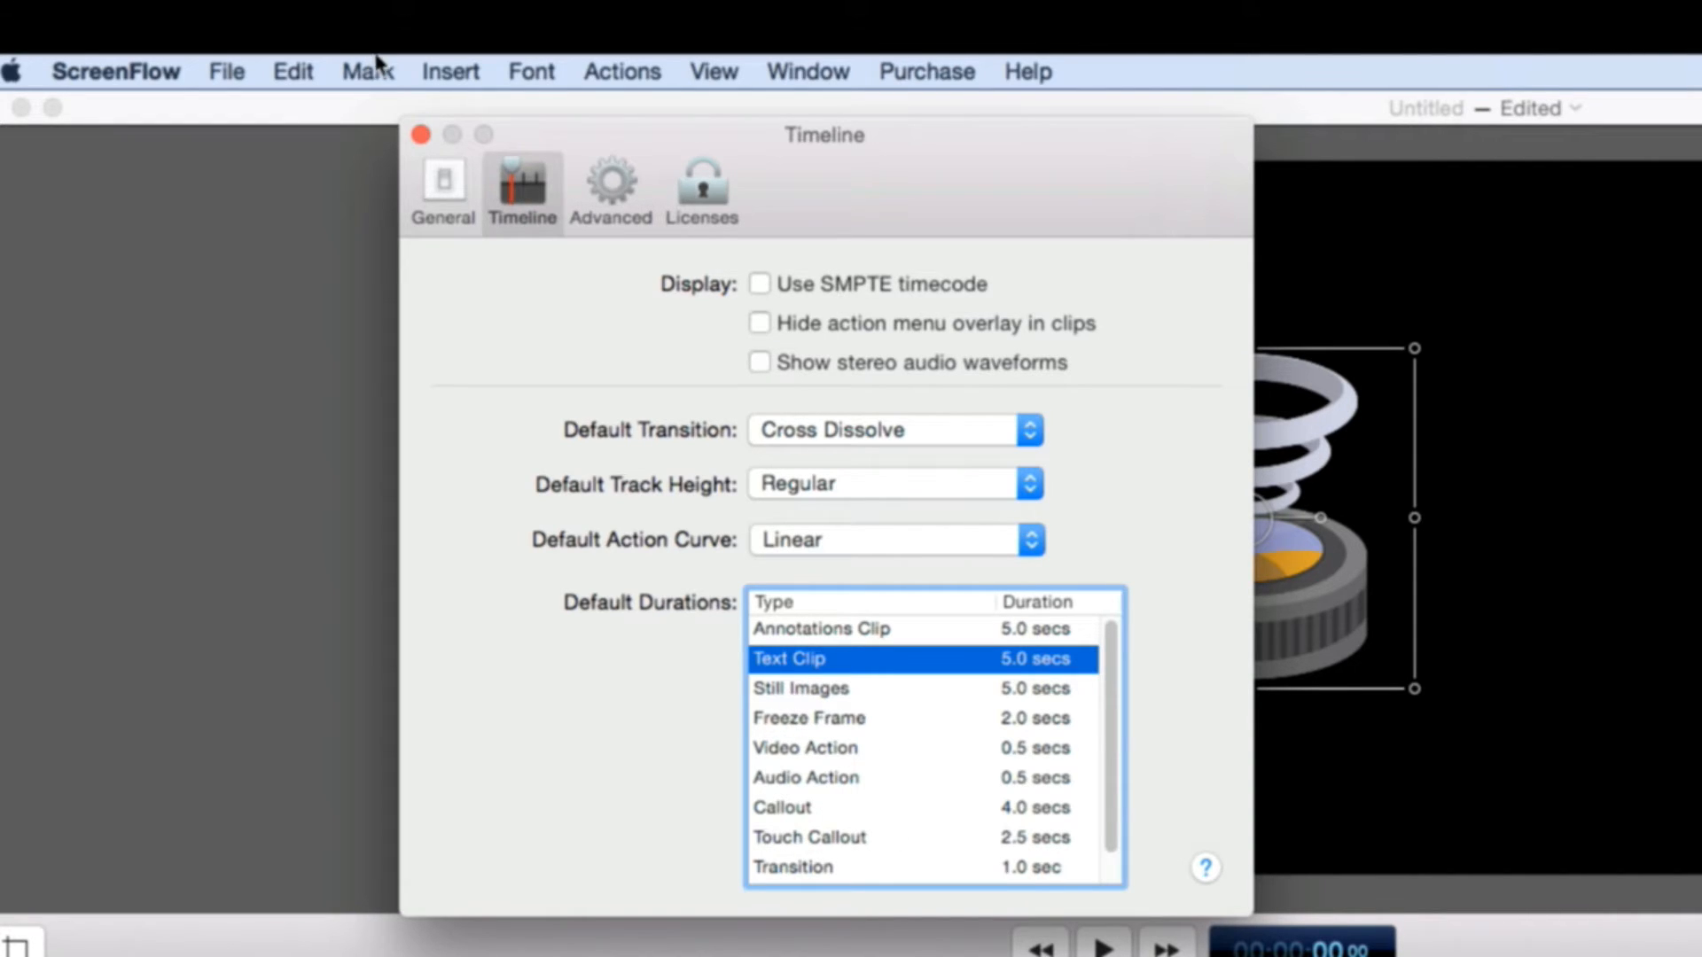
# Review the choices for the default transition and default track height, keeping Cross Dissolve and Regular.
pyautogui.click(1010, 432)
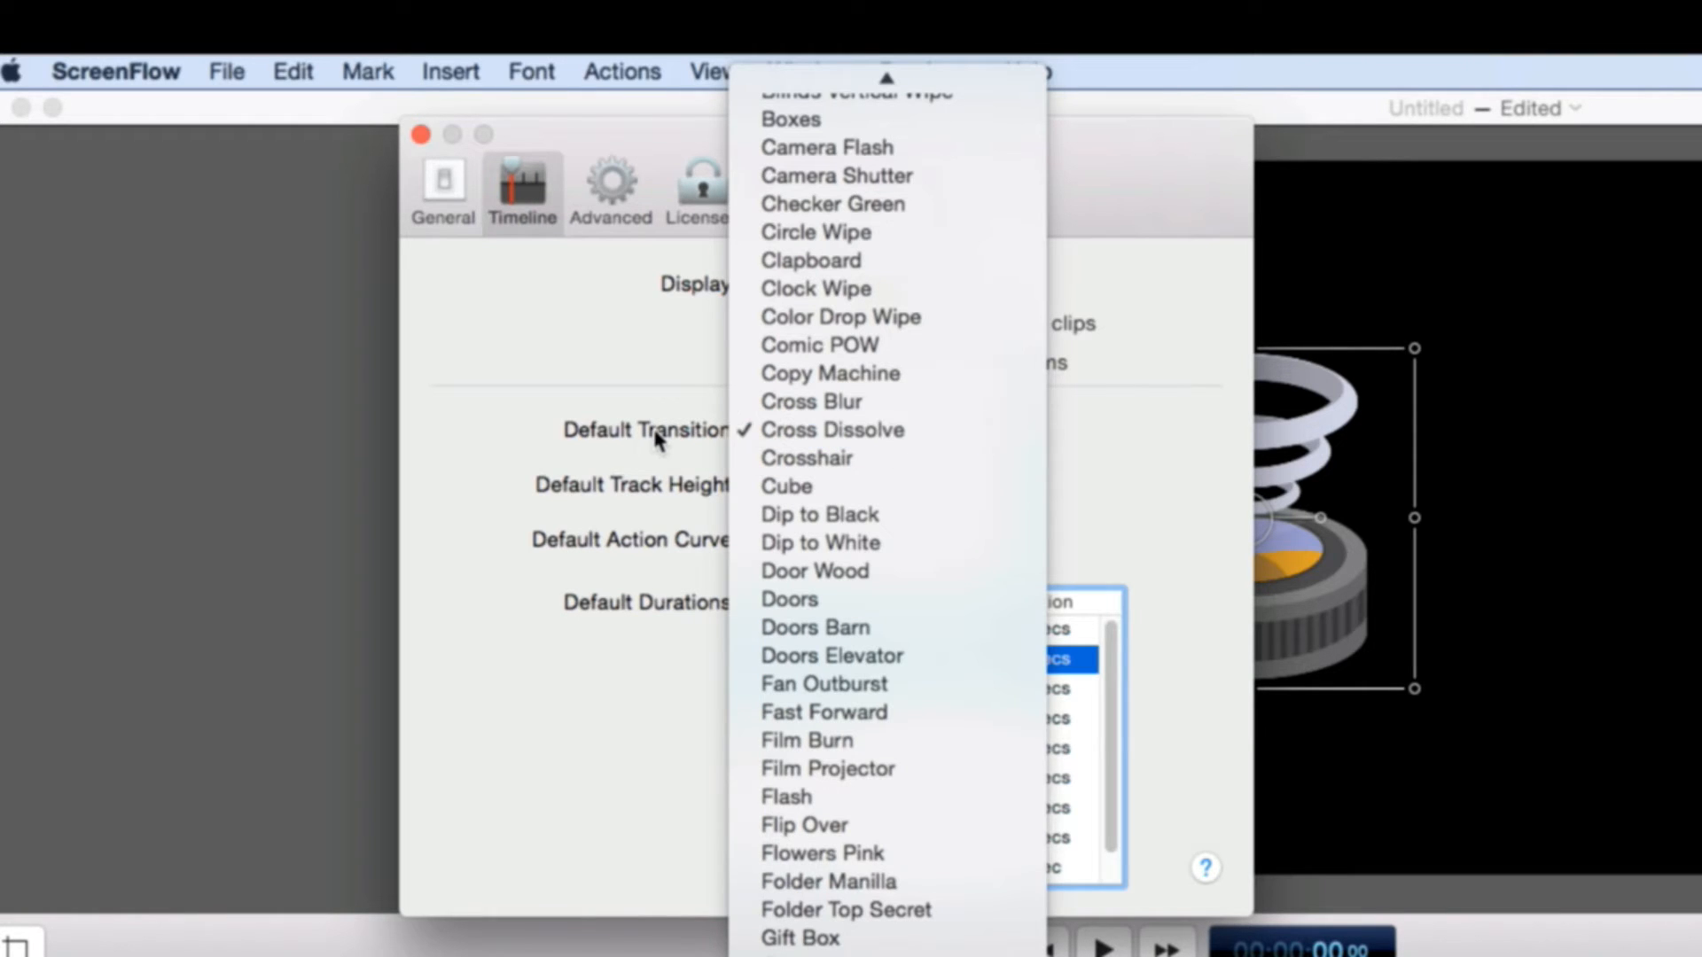
pyautogui.click(656, 436)
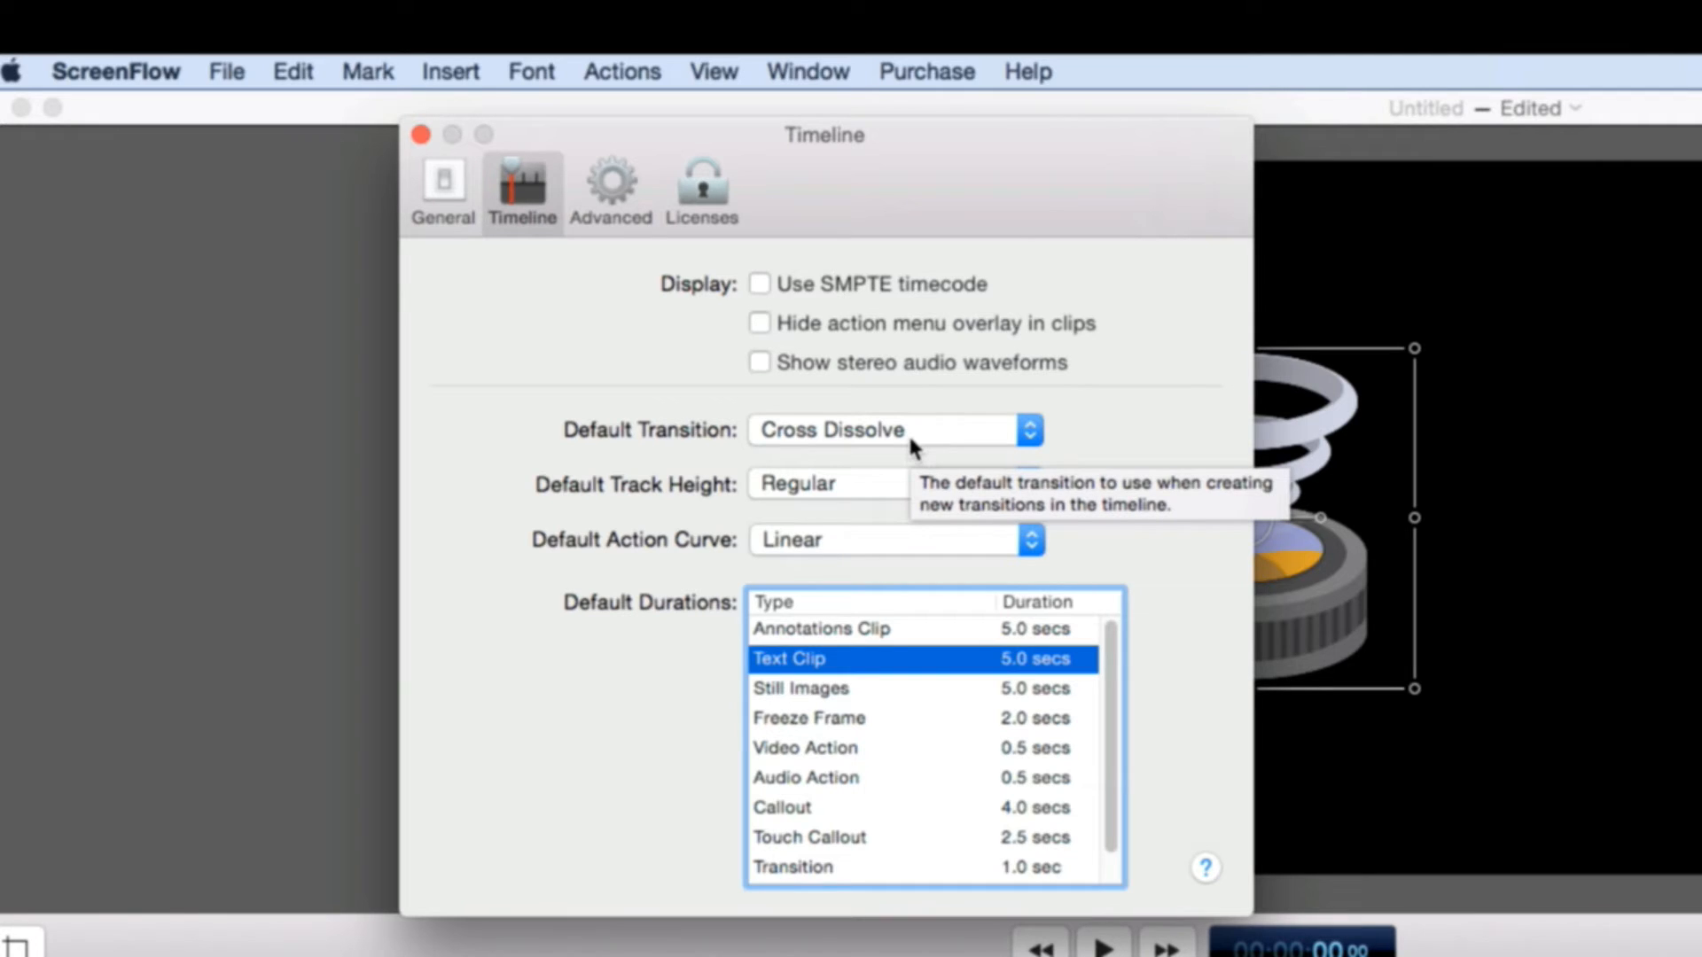
pyautogui.click(911, 434)
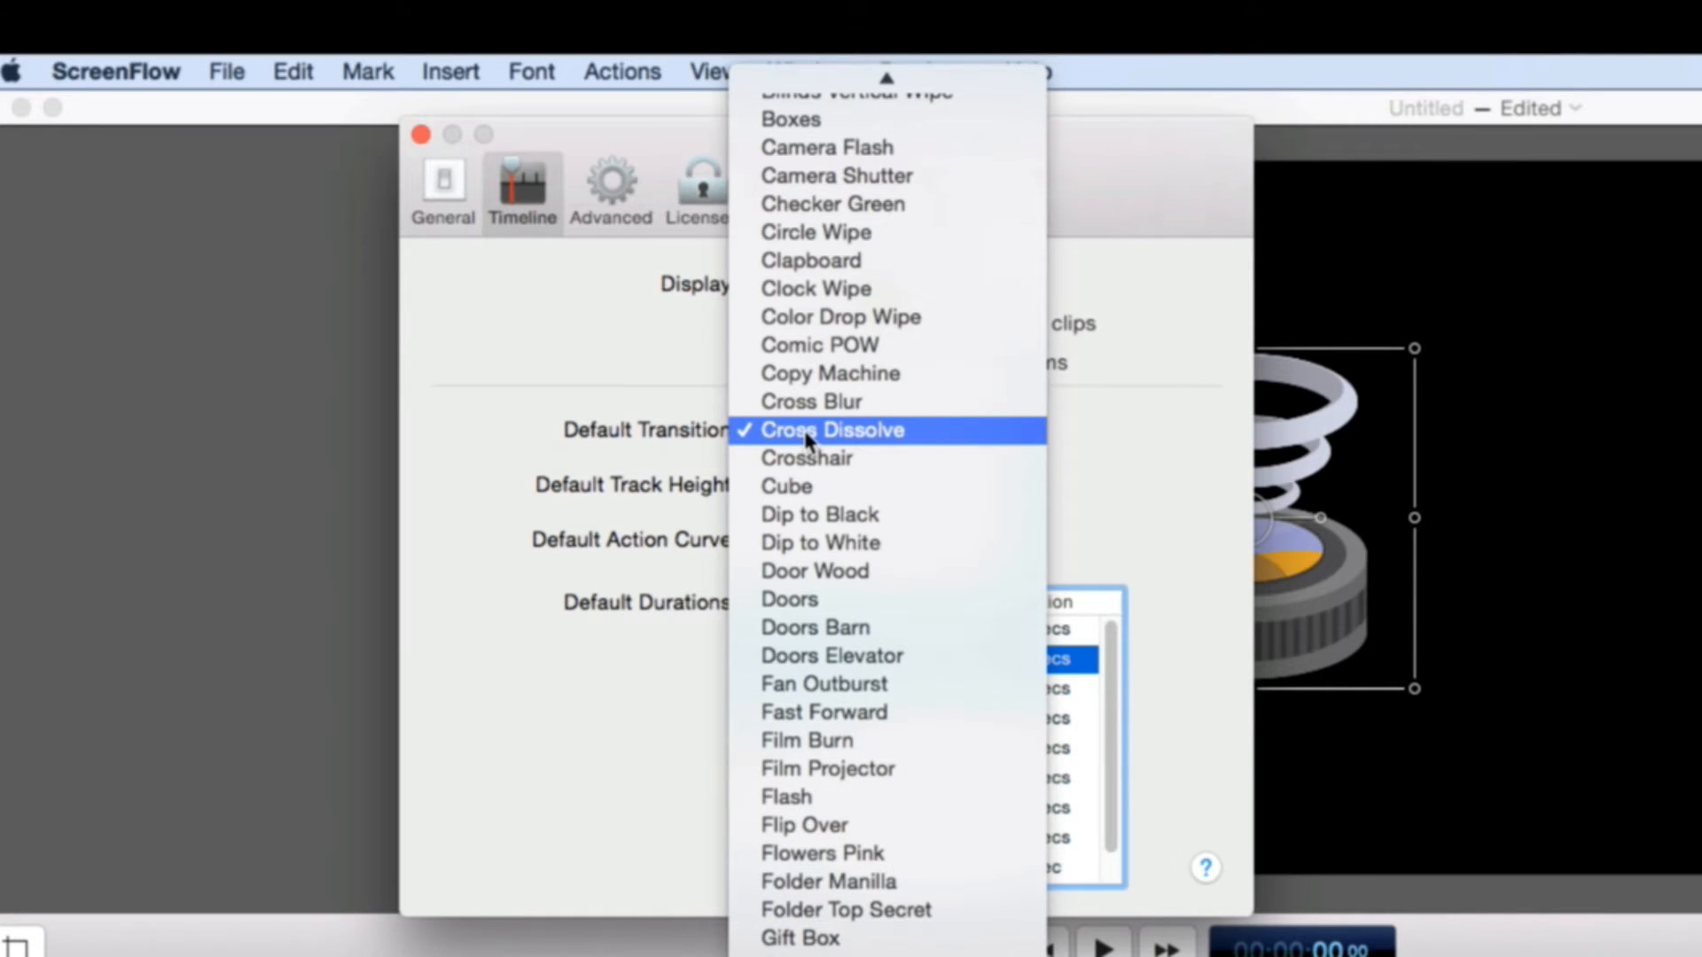
pyautogui.click(807, 438)
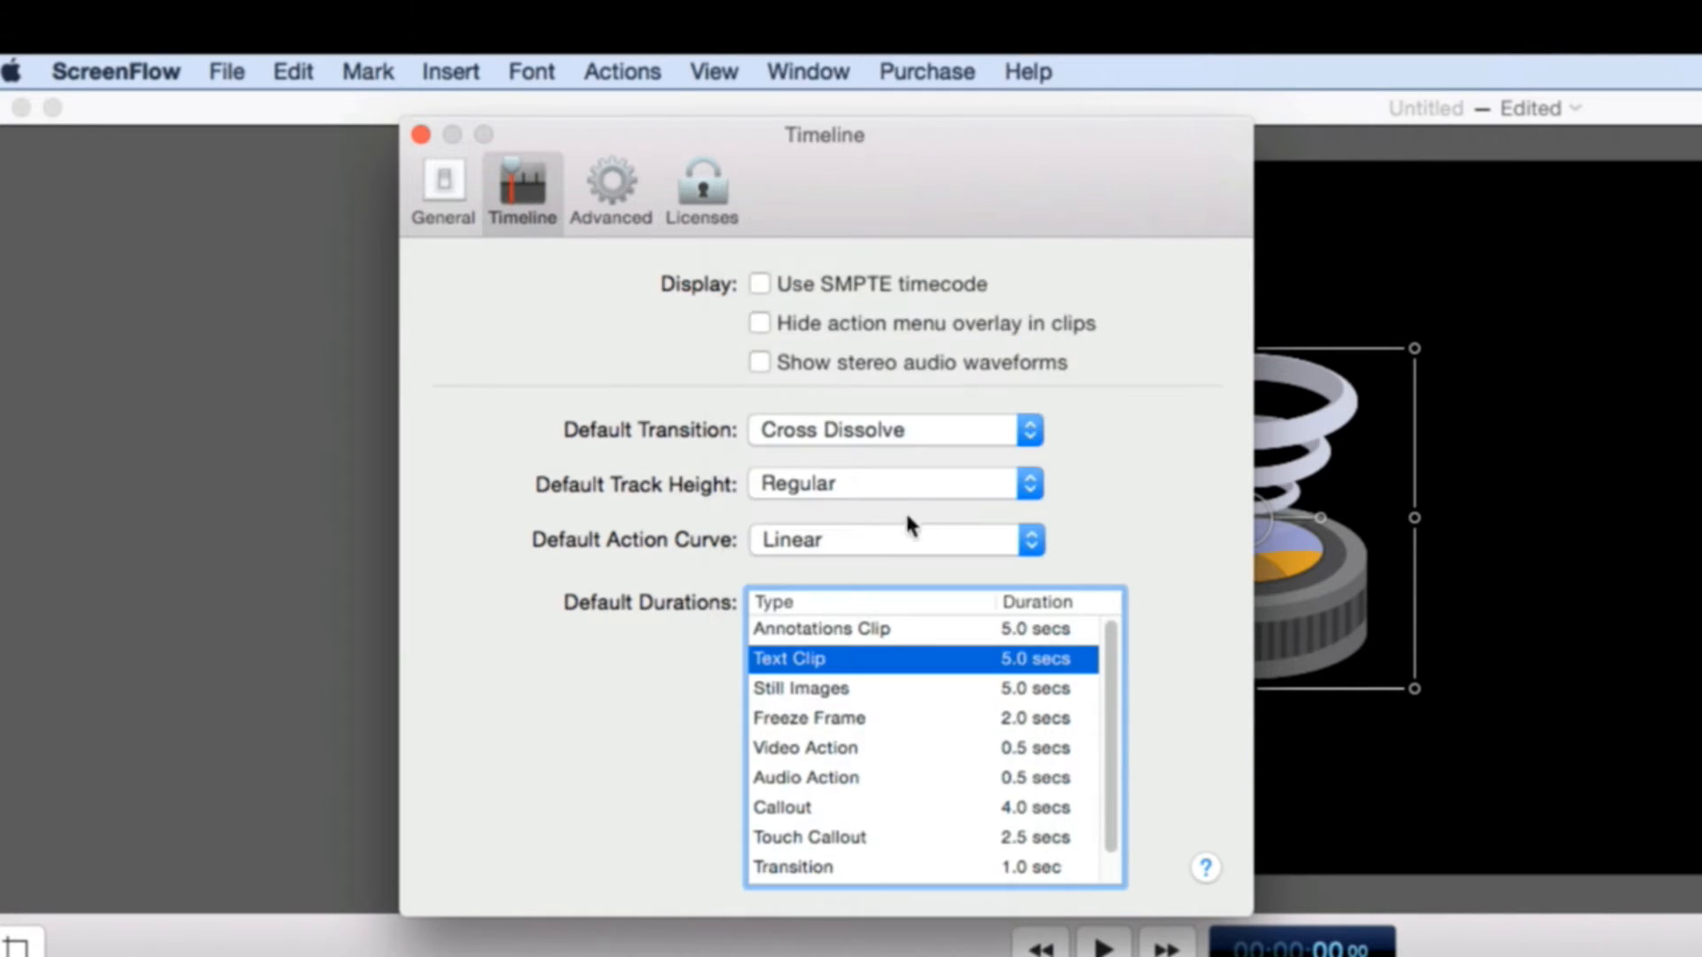
pyautogui.click(920, 492)
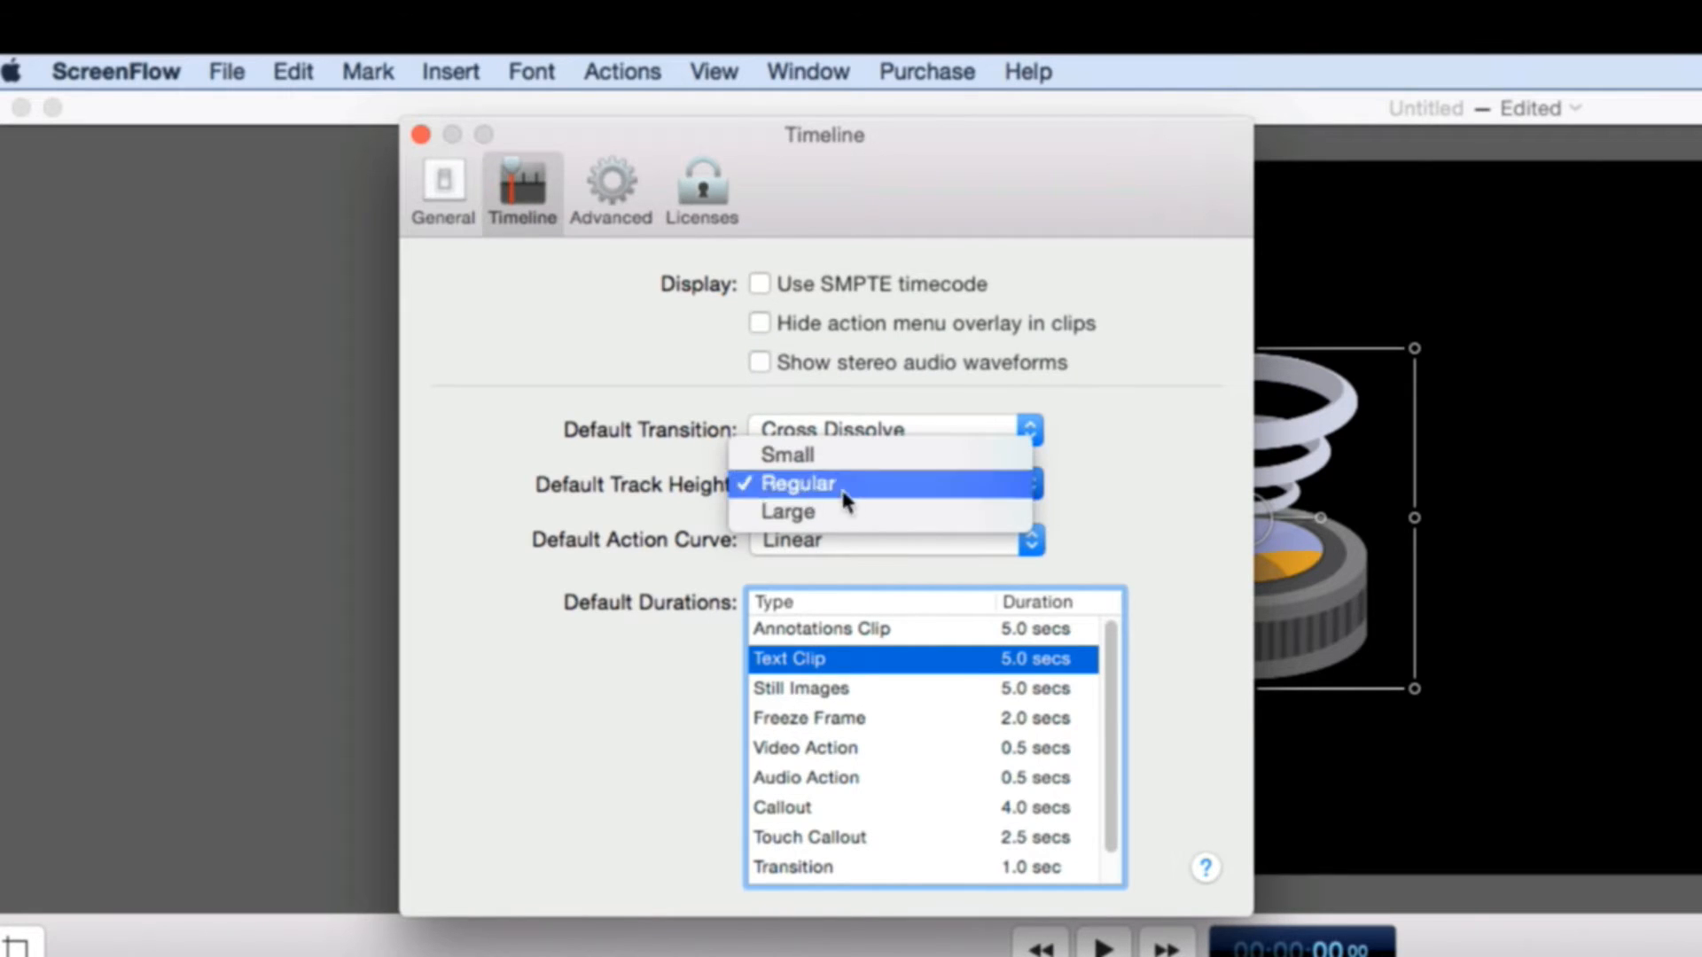
pyautogui.click(576, 490)
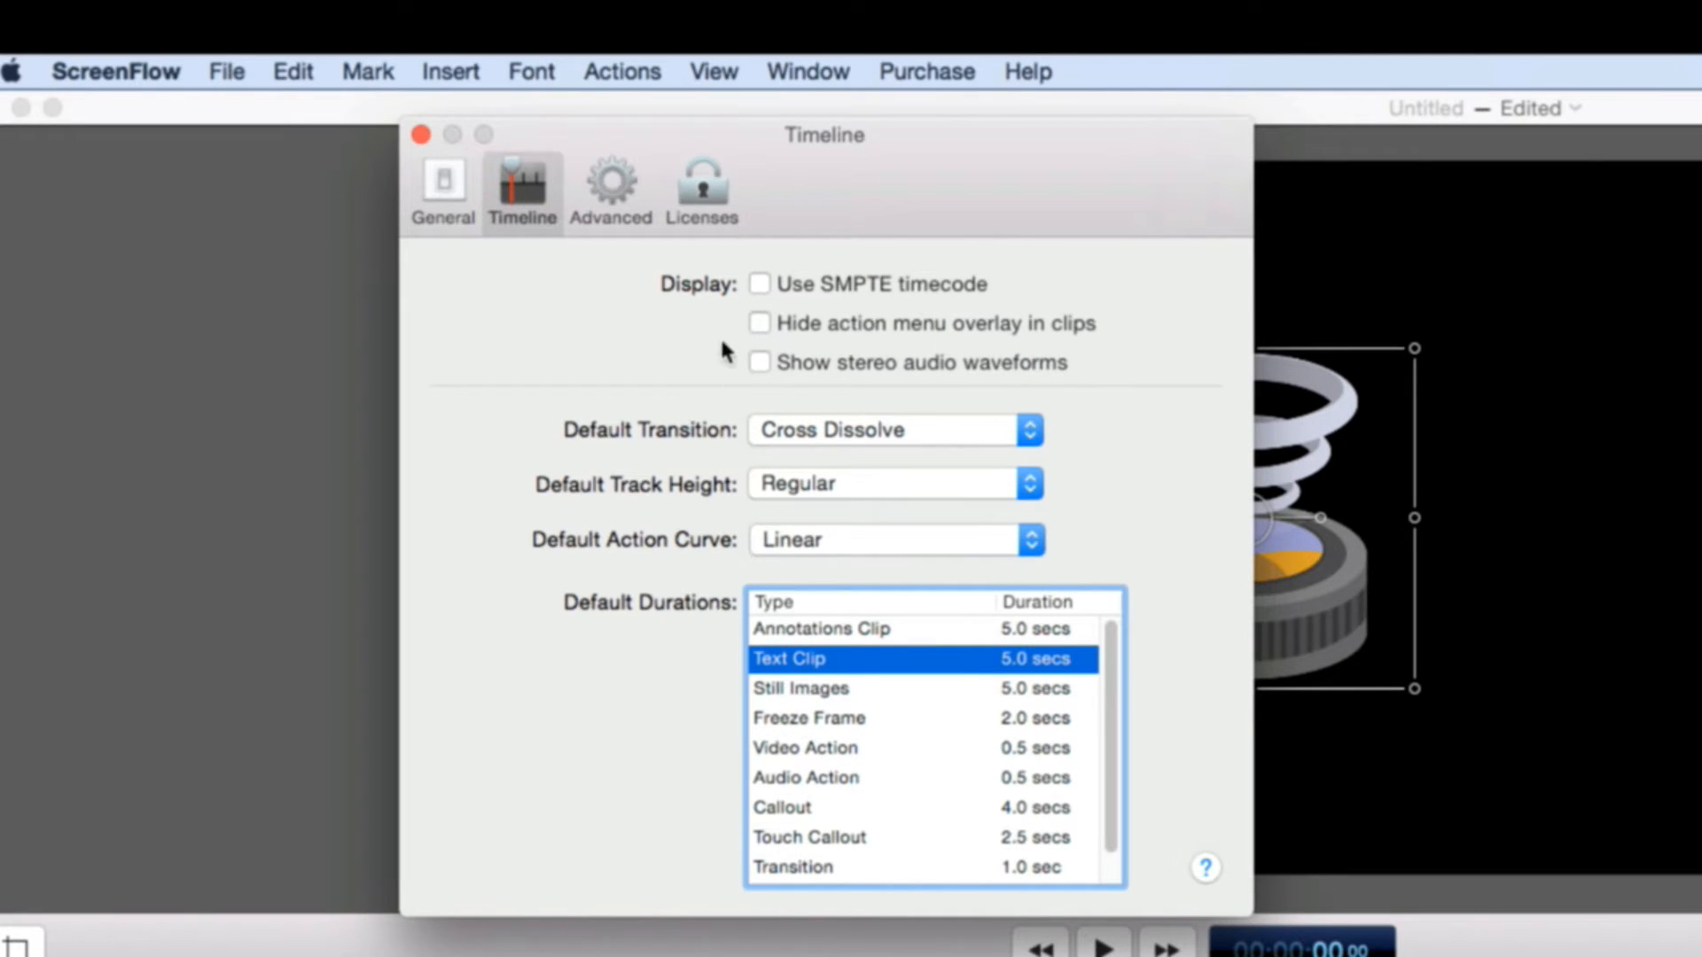
# Look through the General, Timeline, Advanced and Licenses preferences, return to the Timeline settings and close the preferences.
pyautogui.click(446, 191)
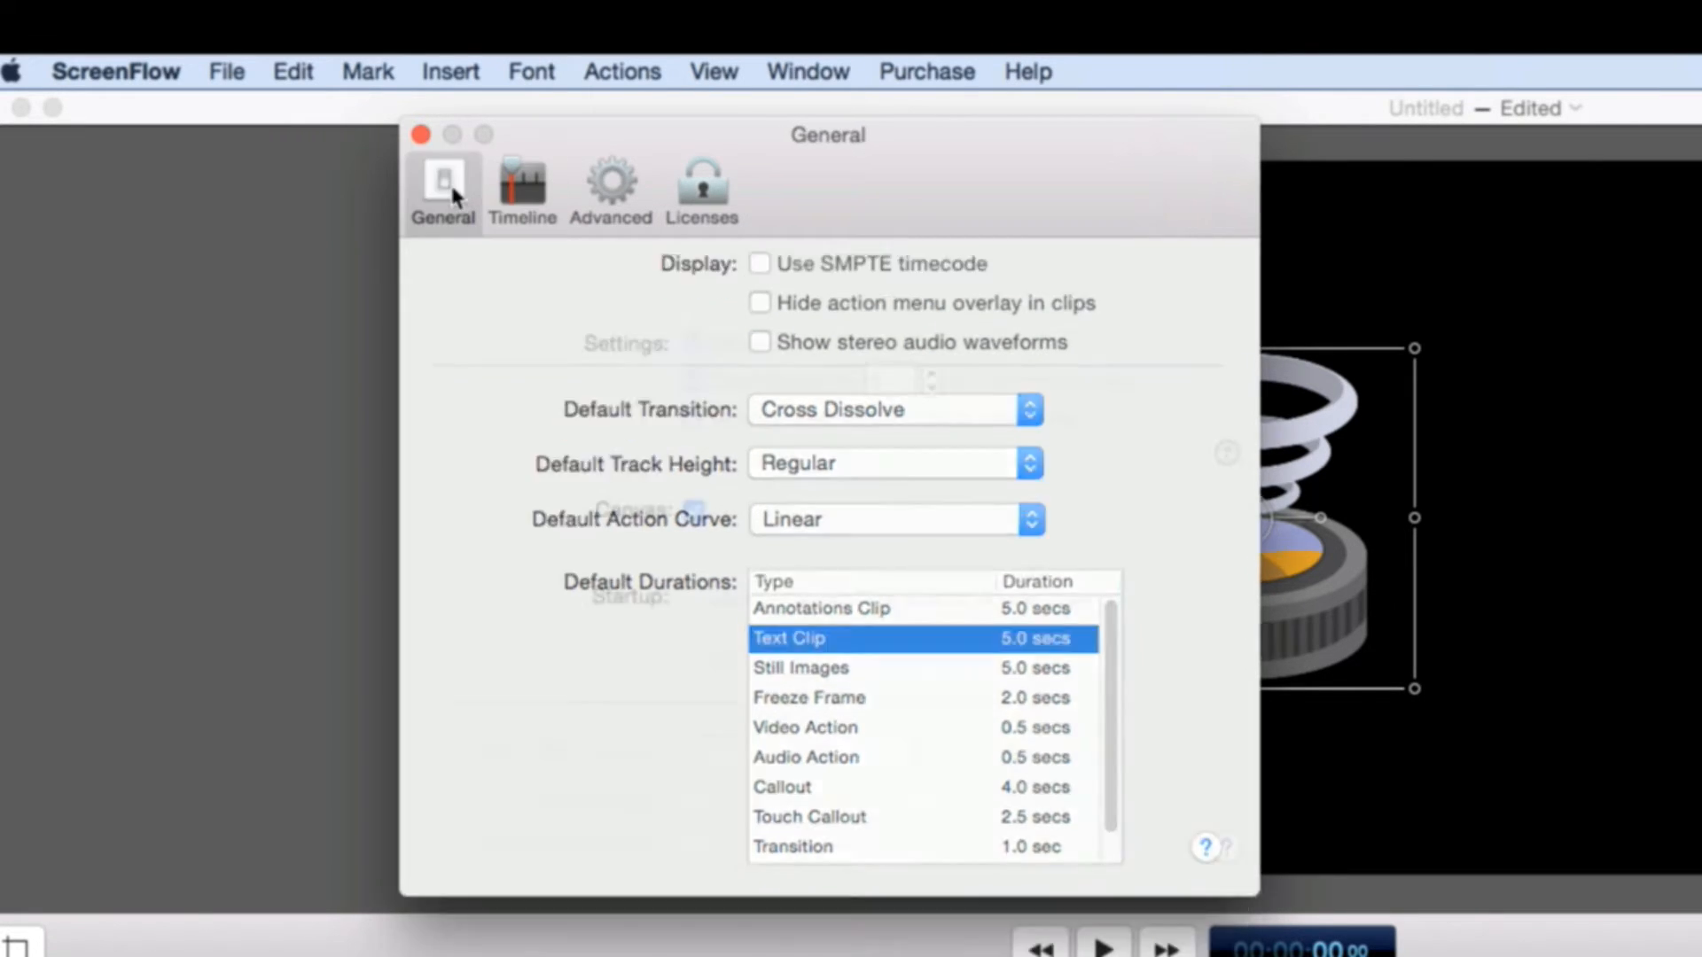
pyautogui.click(522, 188)
pyautogui.click(618, 188)
pyautogui.click(714, 188)
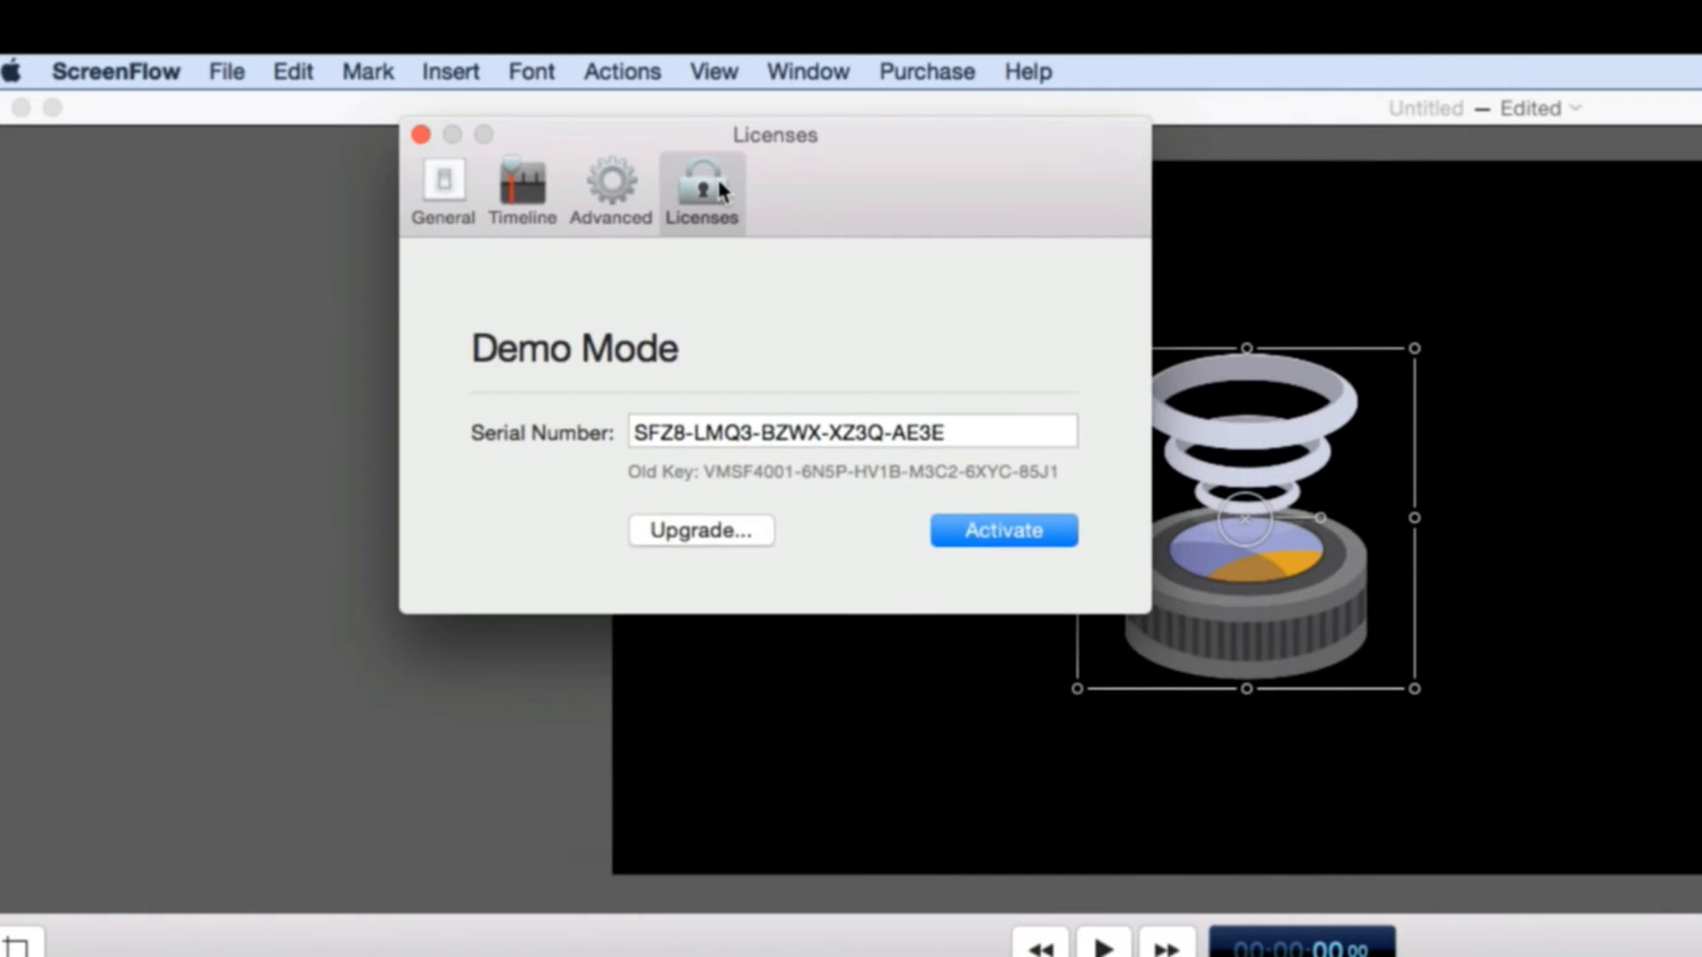
pyautogui.click(598, 184)
pyautogui.click(528, 193)
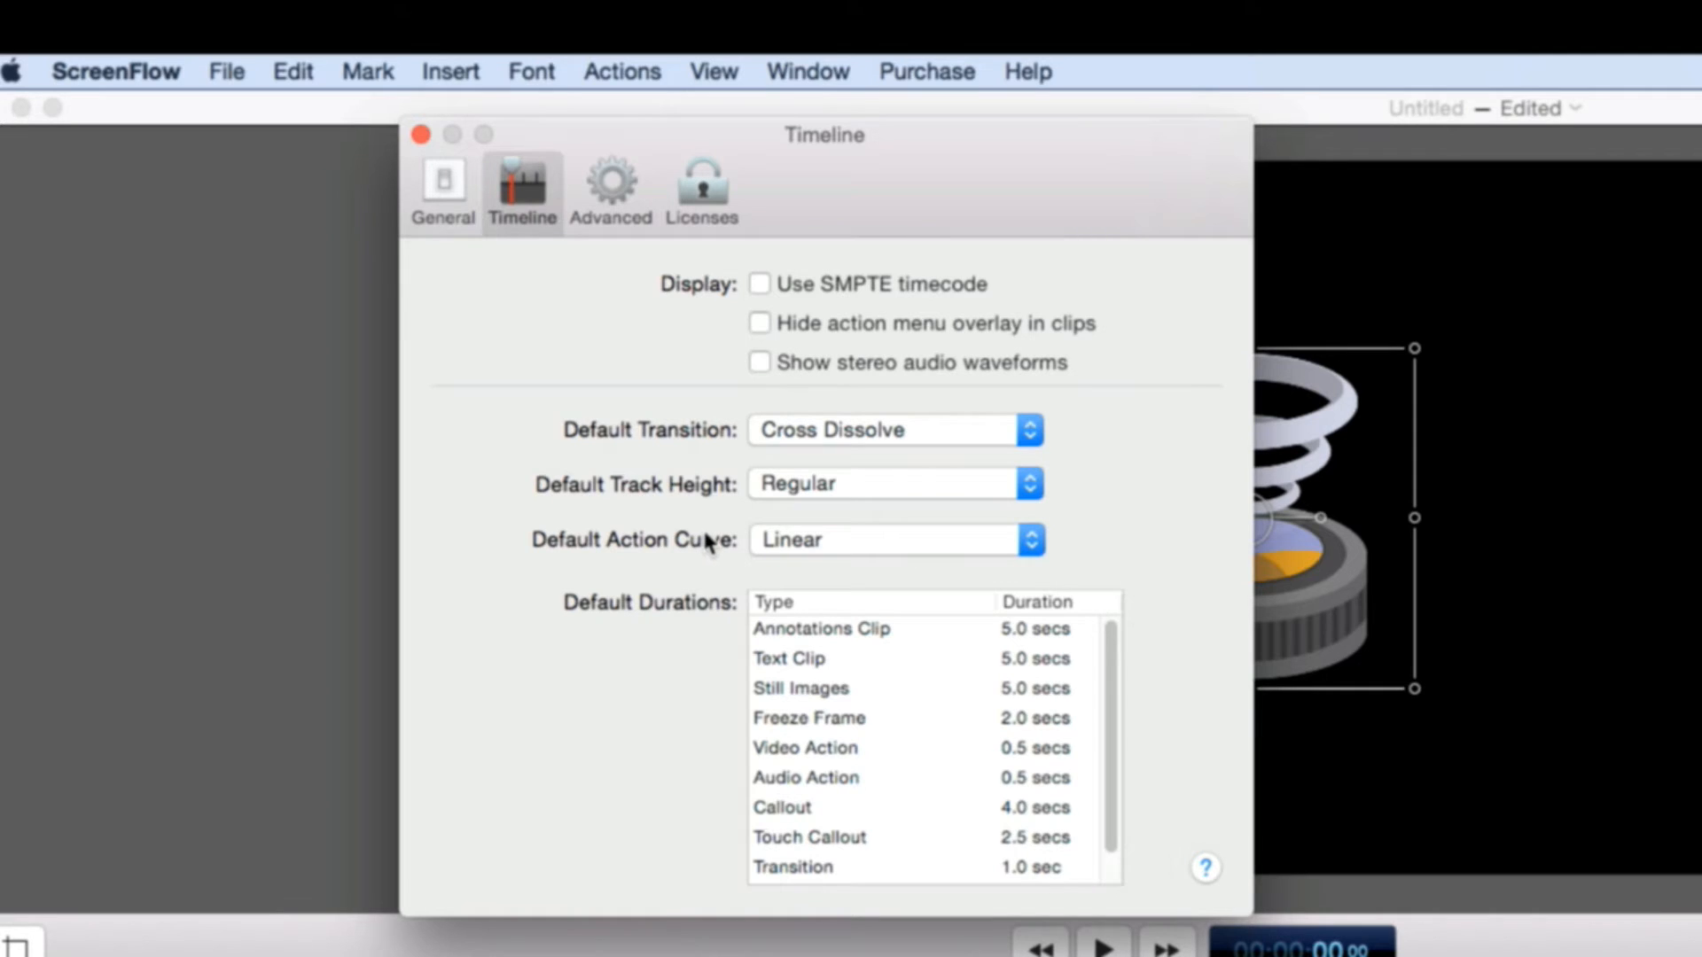
pyautogui.moveTo(845, 132); pyautogui.dragTo(843, 132)
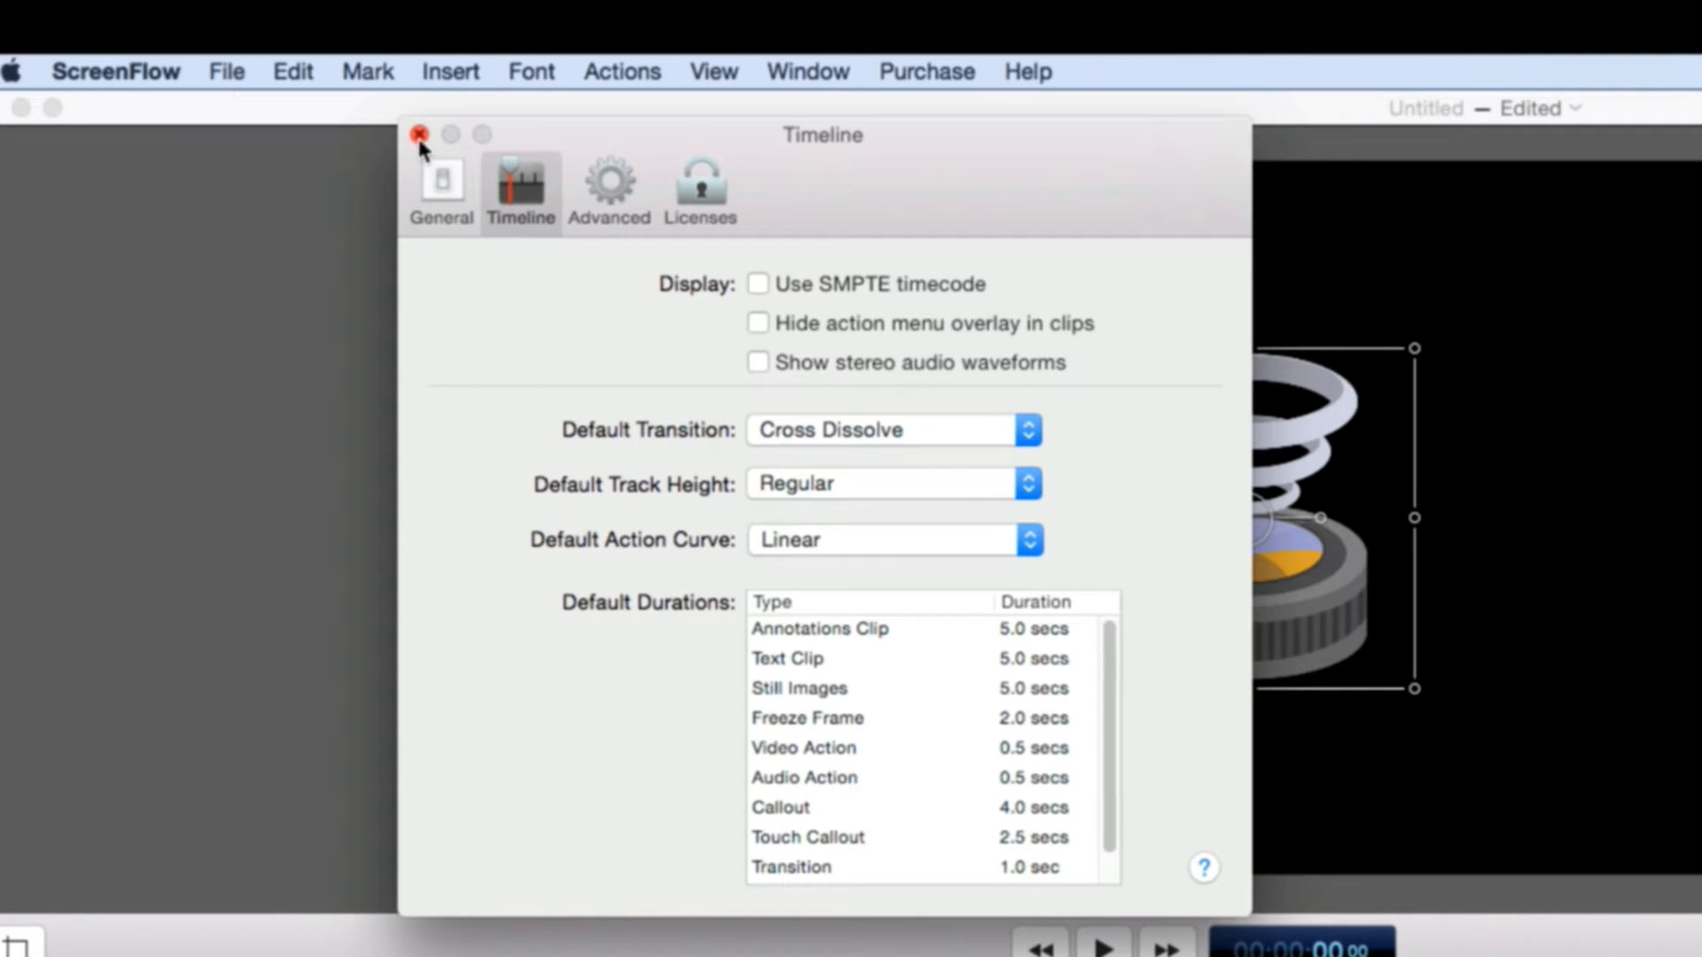
pyautogui.click(419, 136)
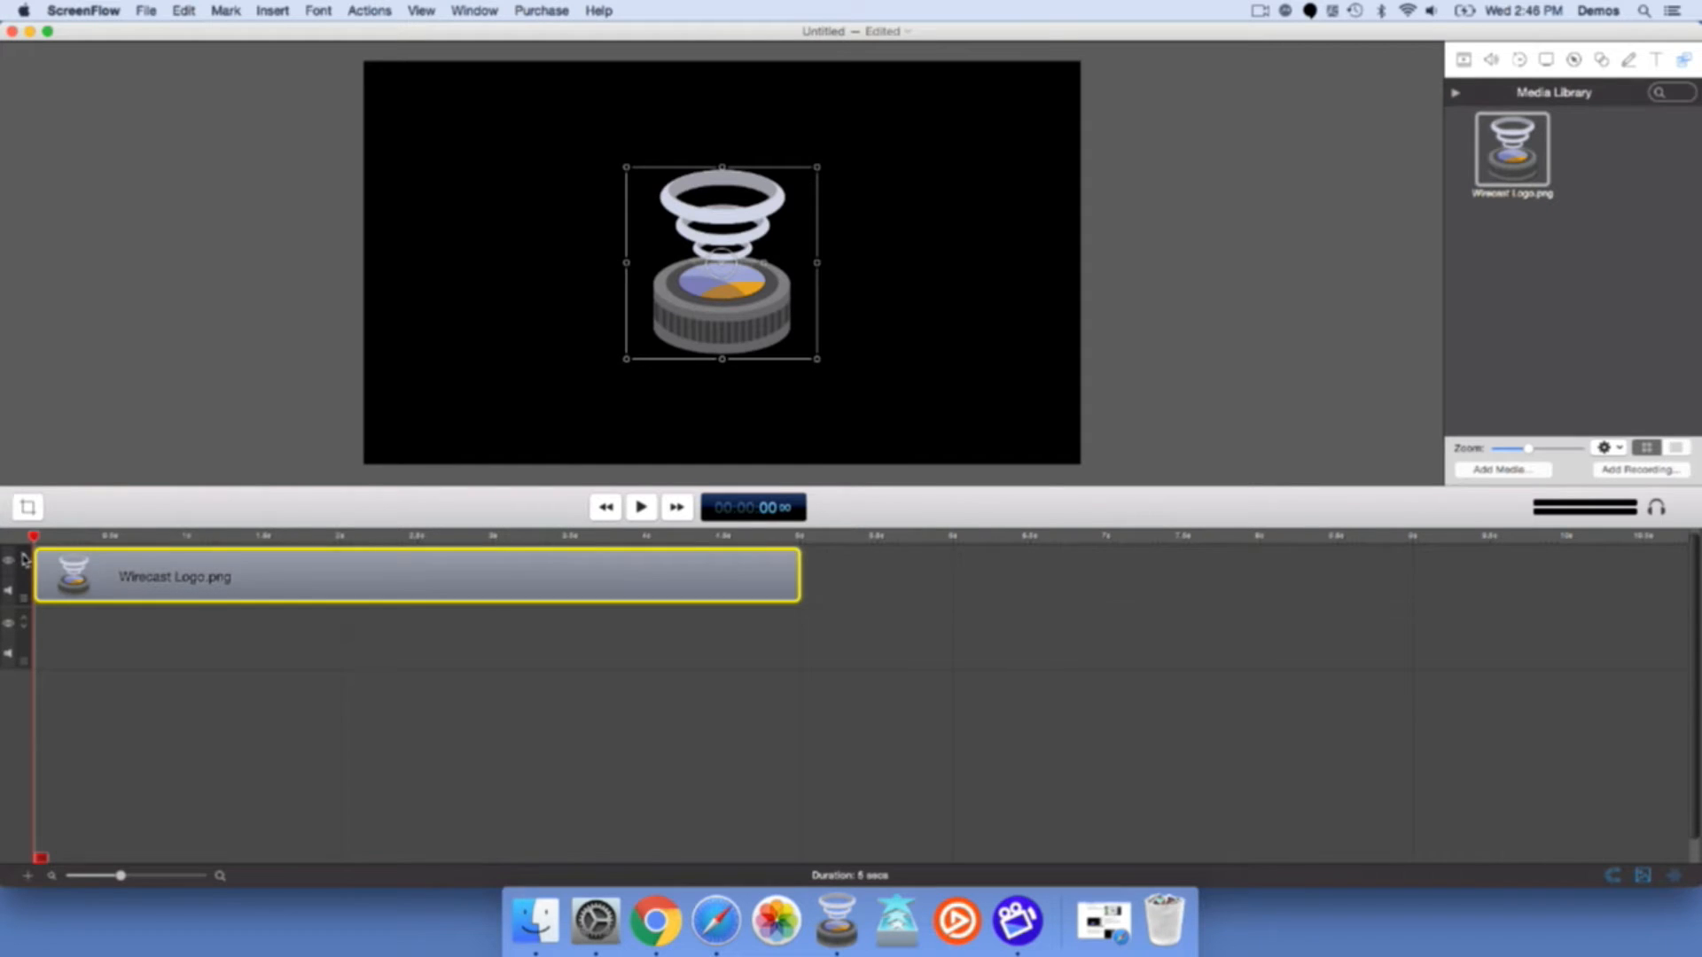
# Move the Wirecast Logo.png clip down one track in the timeline and show its Video Motion properties.
pyautogui.moveTo(284, 580); pyautogui.dragTo(262, 616)
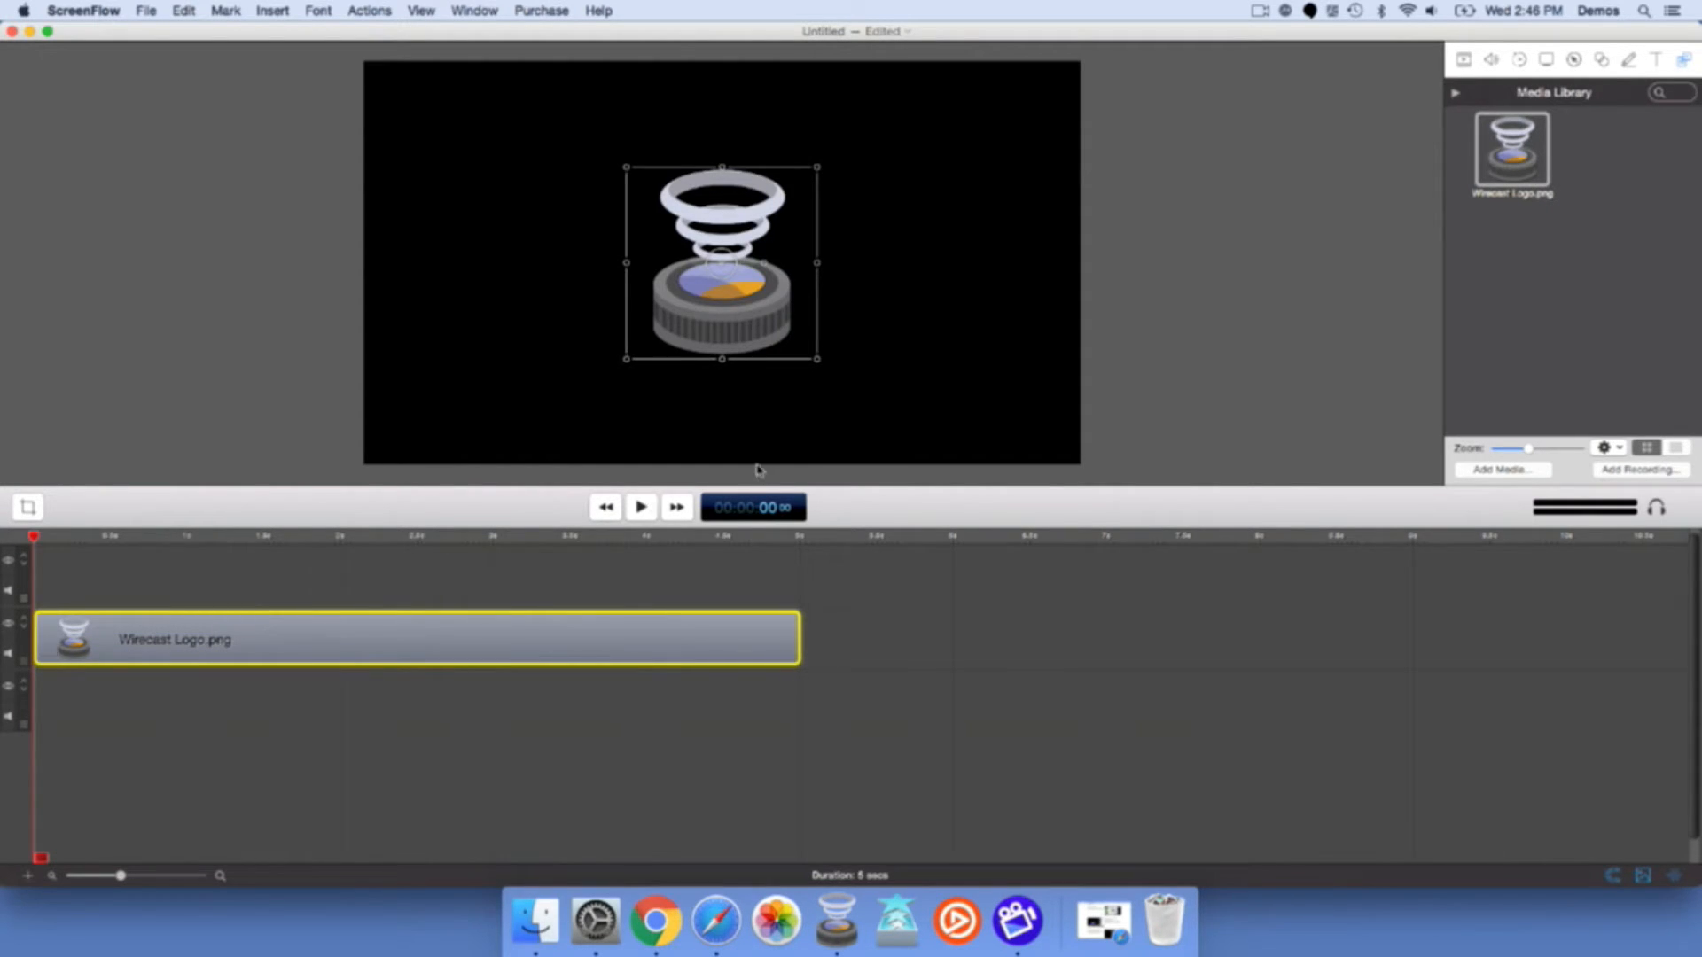
pyautogui.click(1491, 60)
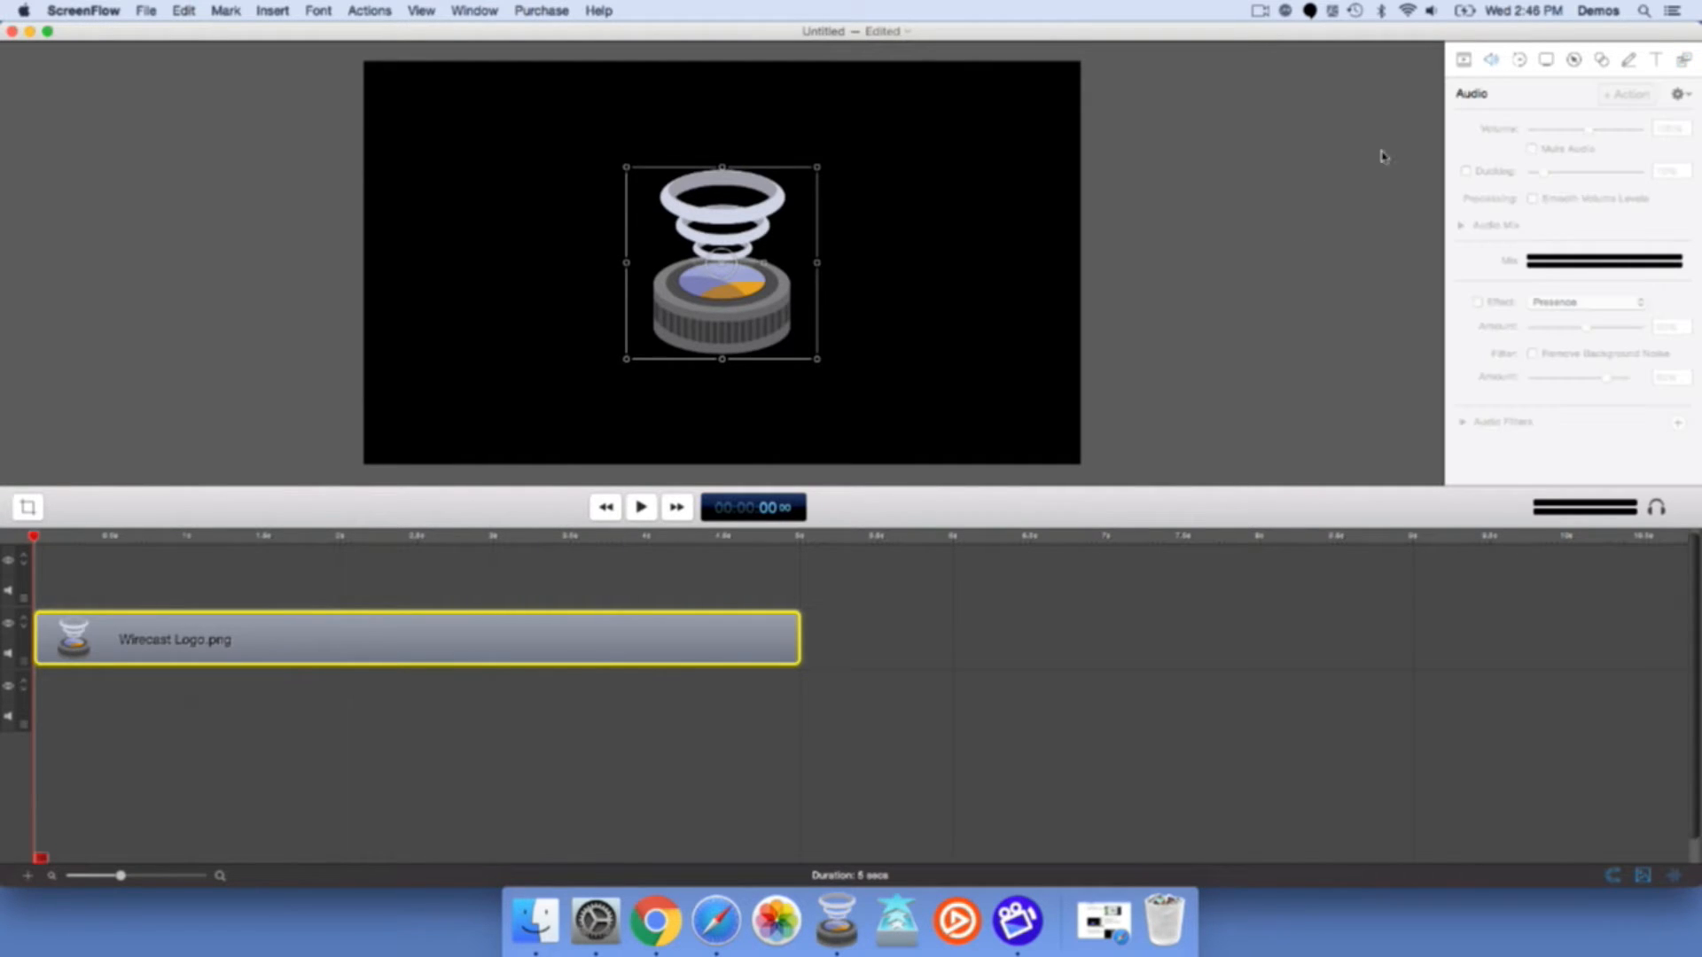
pyautogui.click(1519, 60)
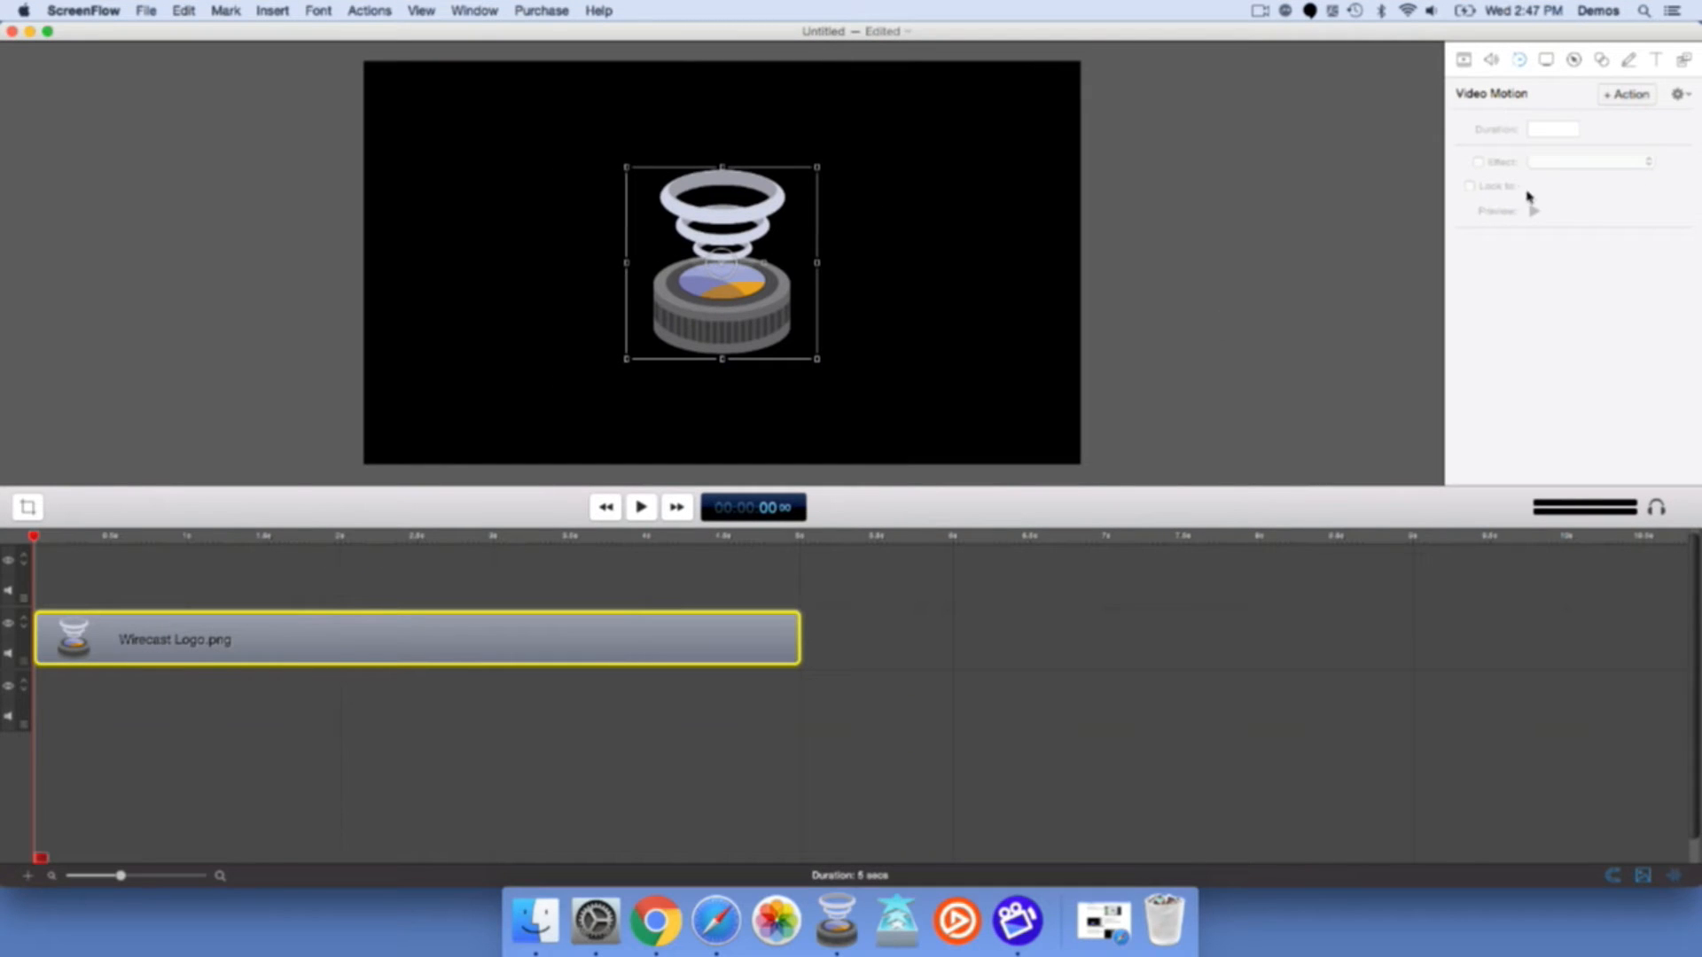
# Add a video action to the logo clip and place it so that it starts at the playhead, 18 frames in.
pyautogui.moveTo(31, 538); pyautogui.dragTo(130, 547)
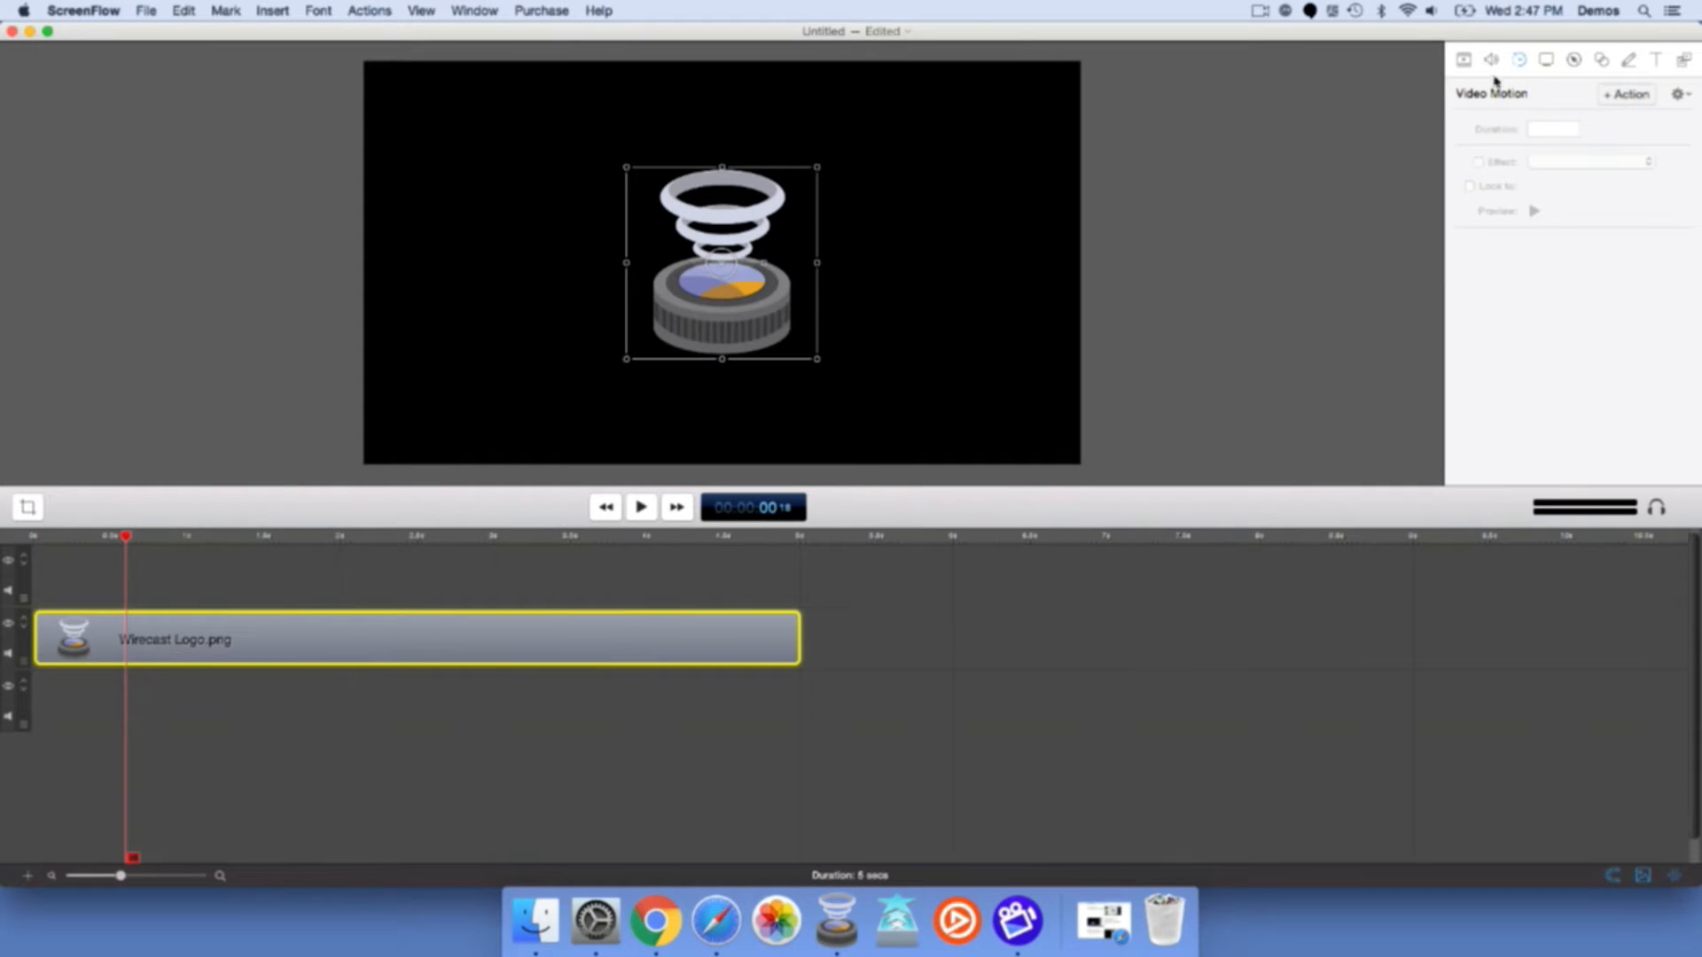
pyautogui.click(1622, 95)
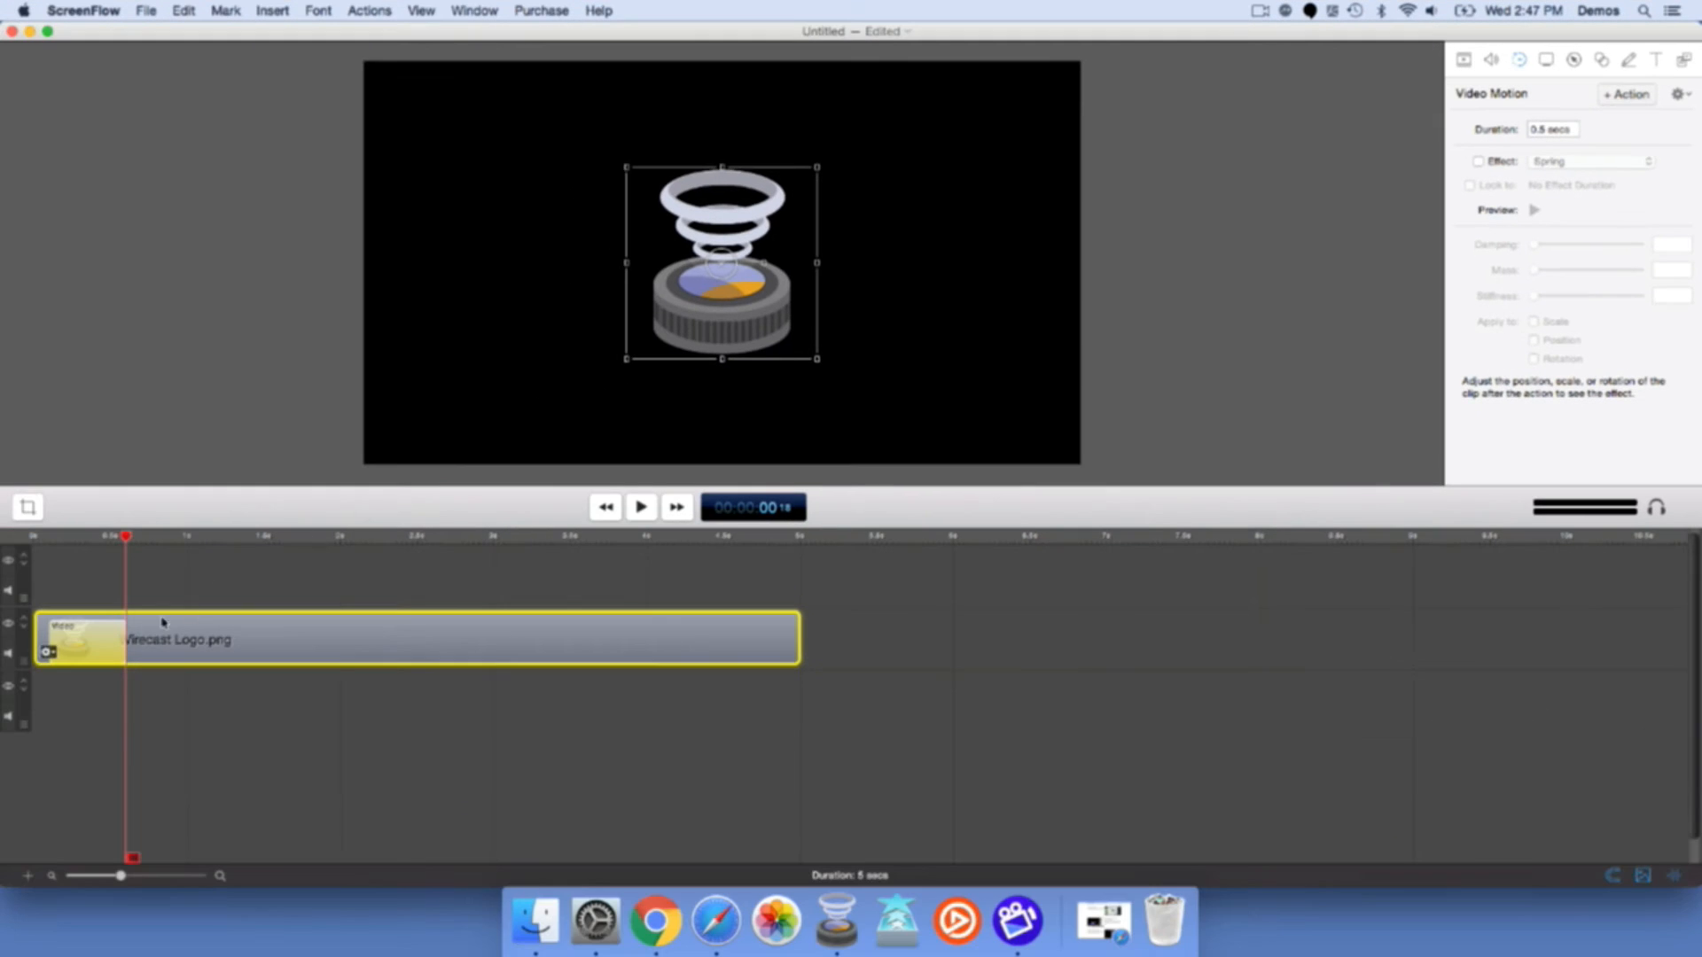
pyautogui.moveTo(88, 646); pyautogui.dragTo(168, 642)
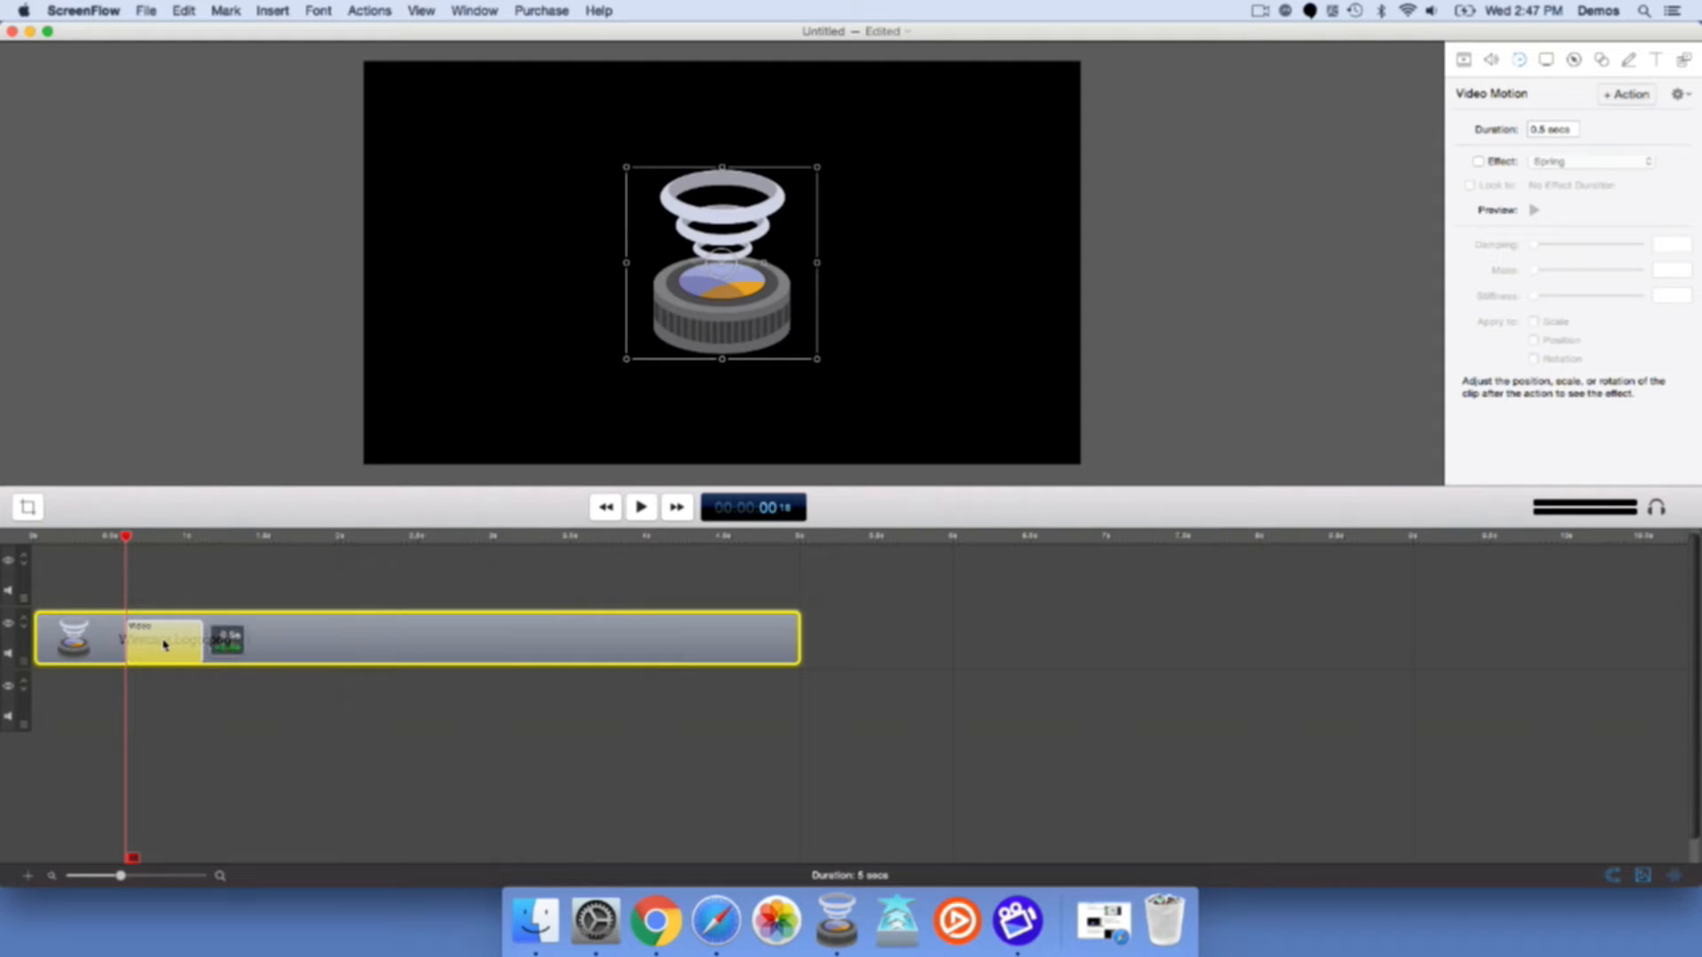
# Compare the Video properties with the Video Motion properties of the logo clip, ending on Video Motion.
pyautogui.click(1462, 61)
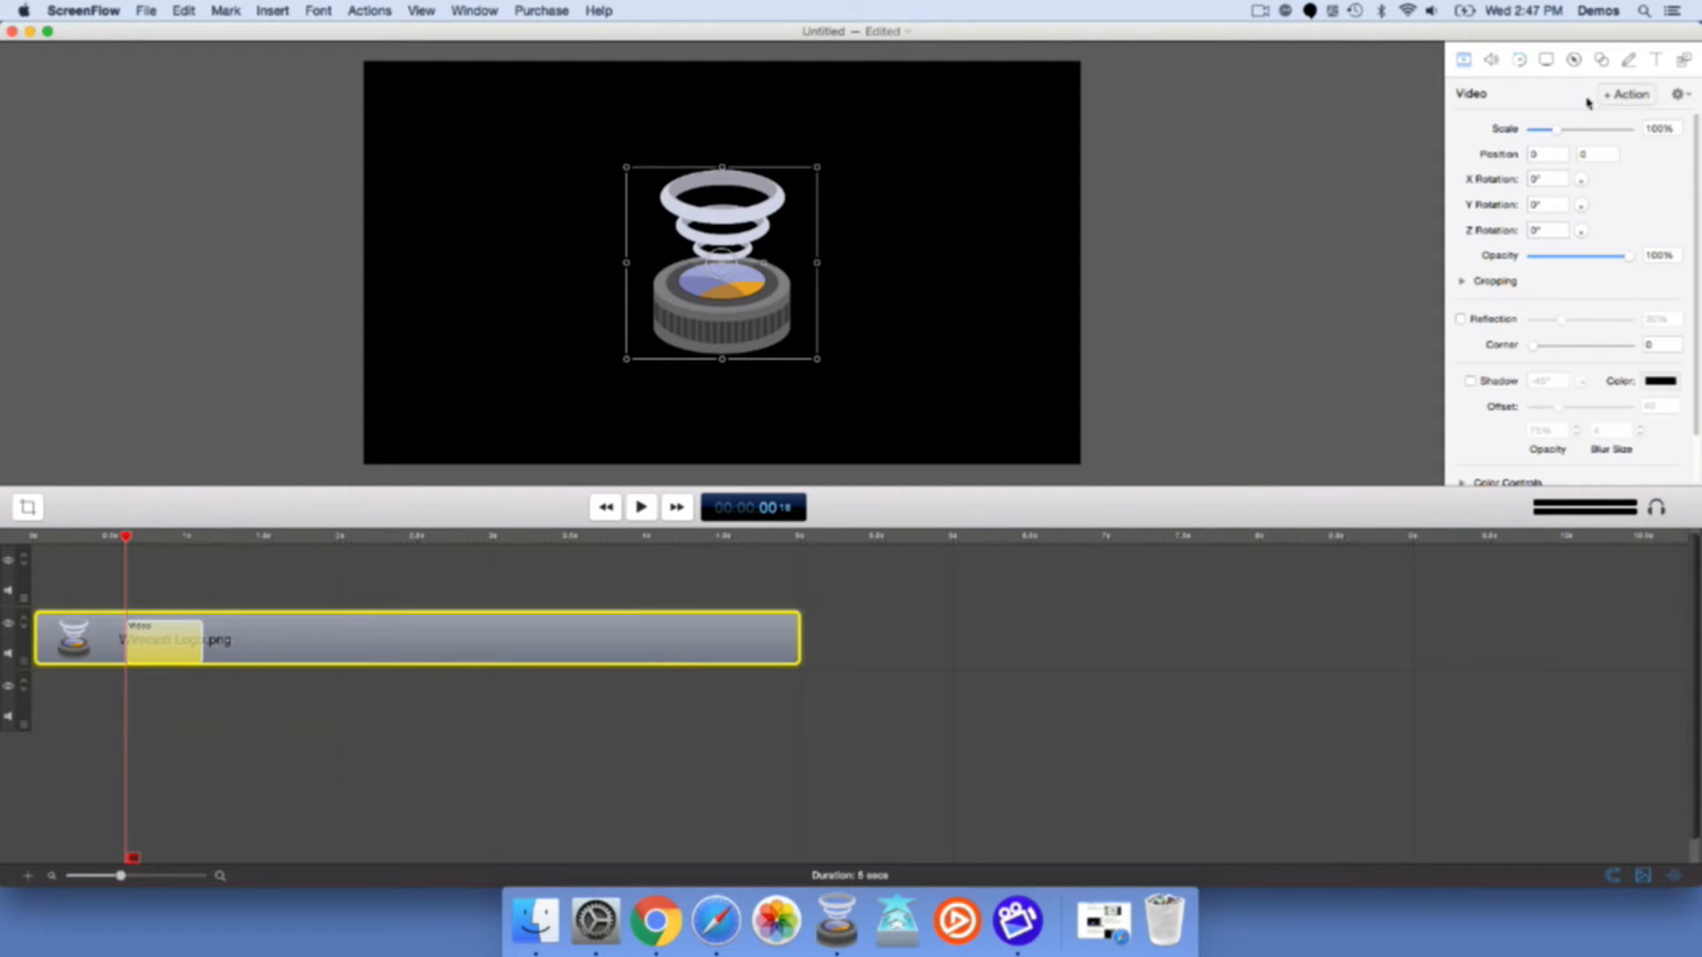
pyautogui.click(1518, 61)
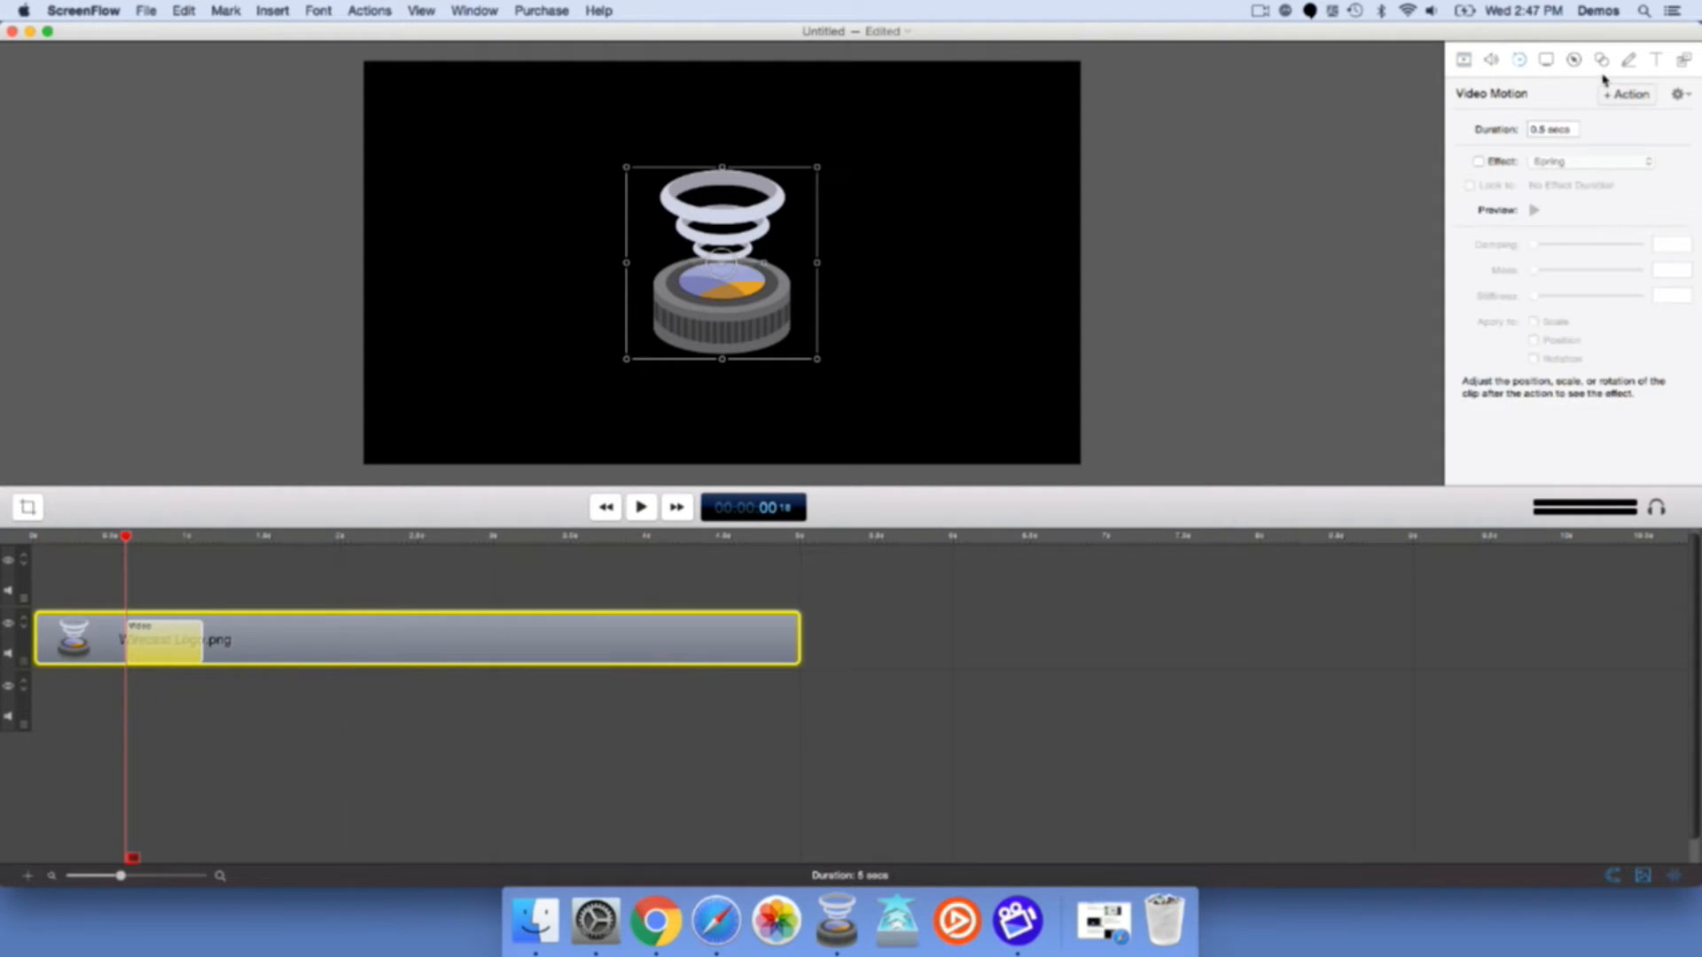
pyautogui.click(1463, 60)
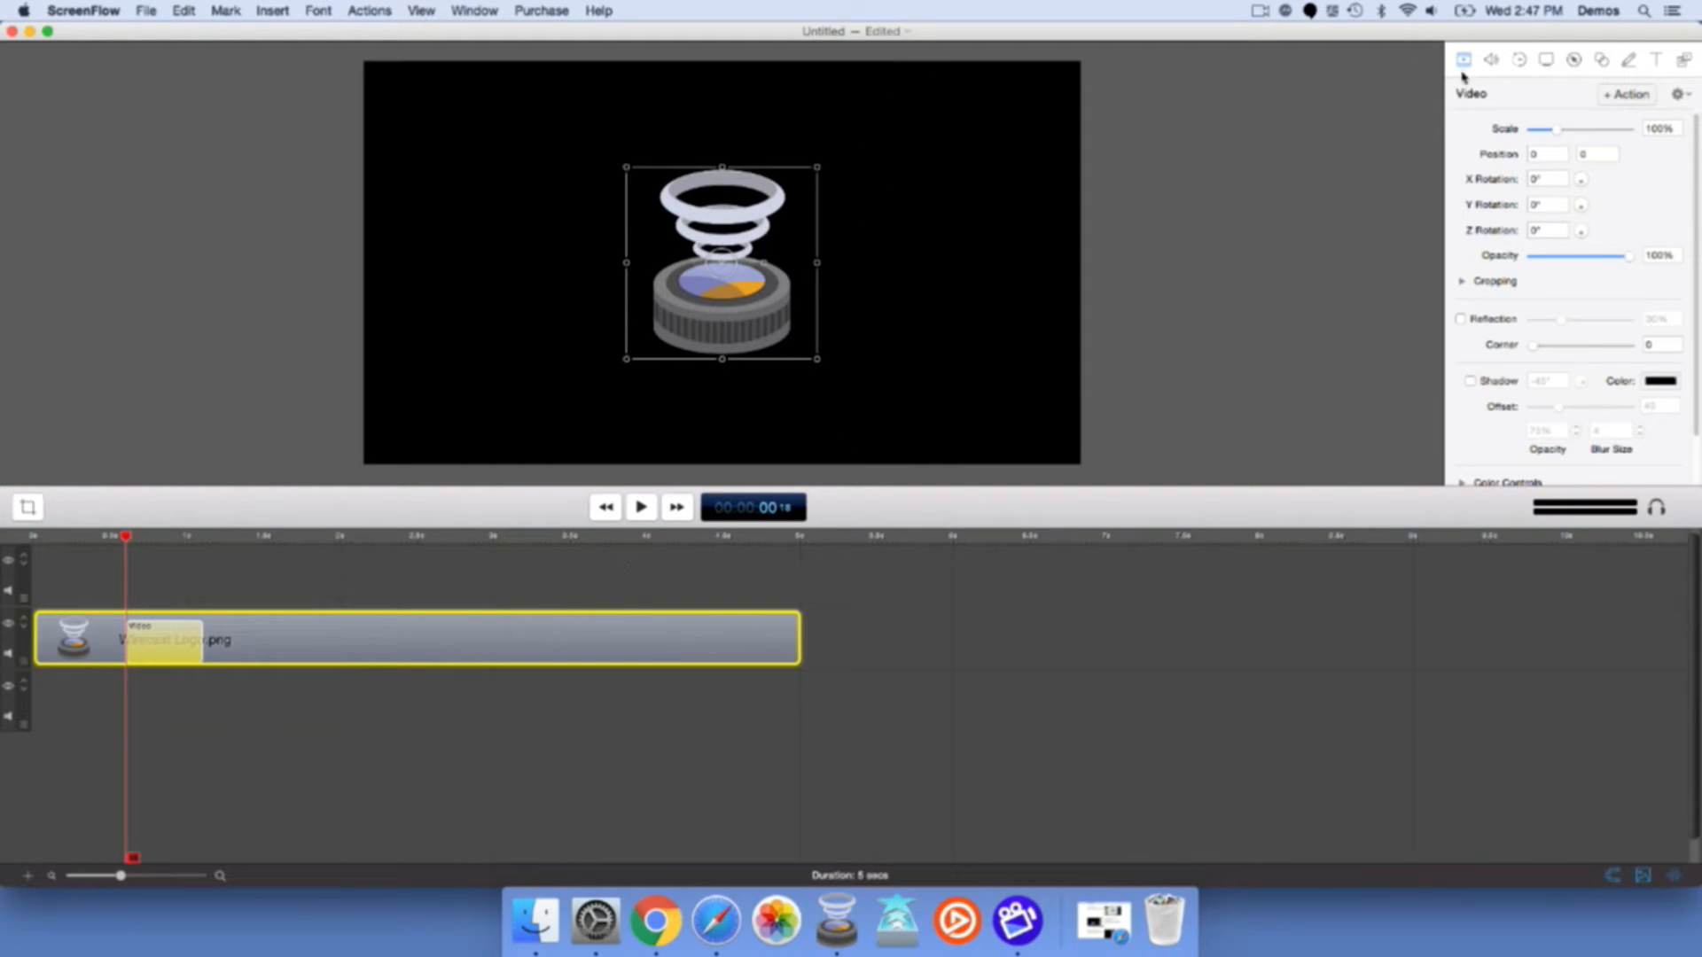
pyautogui.click(1519, 60)
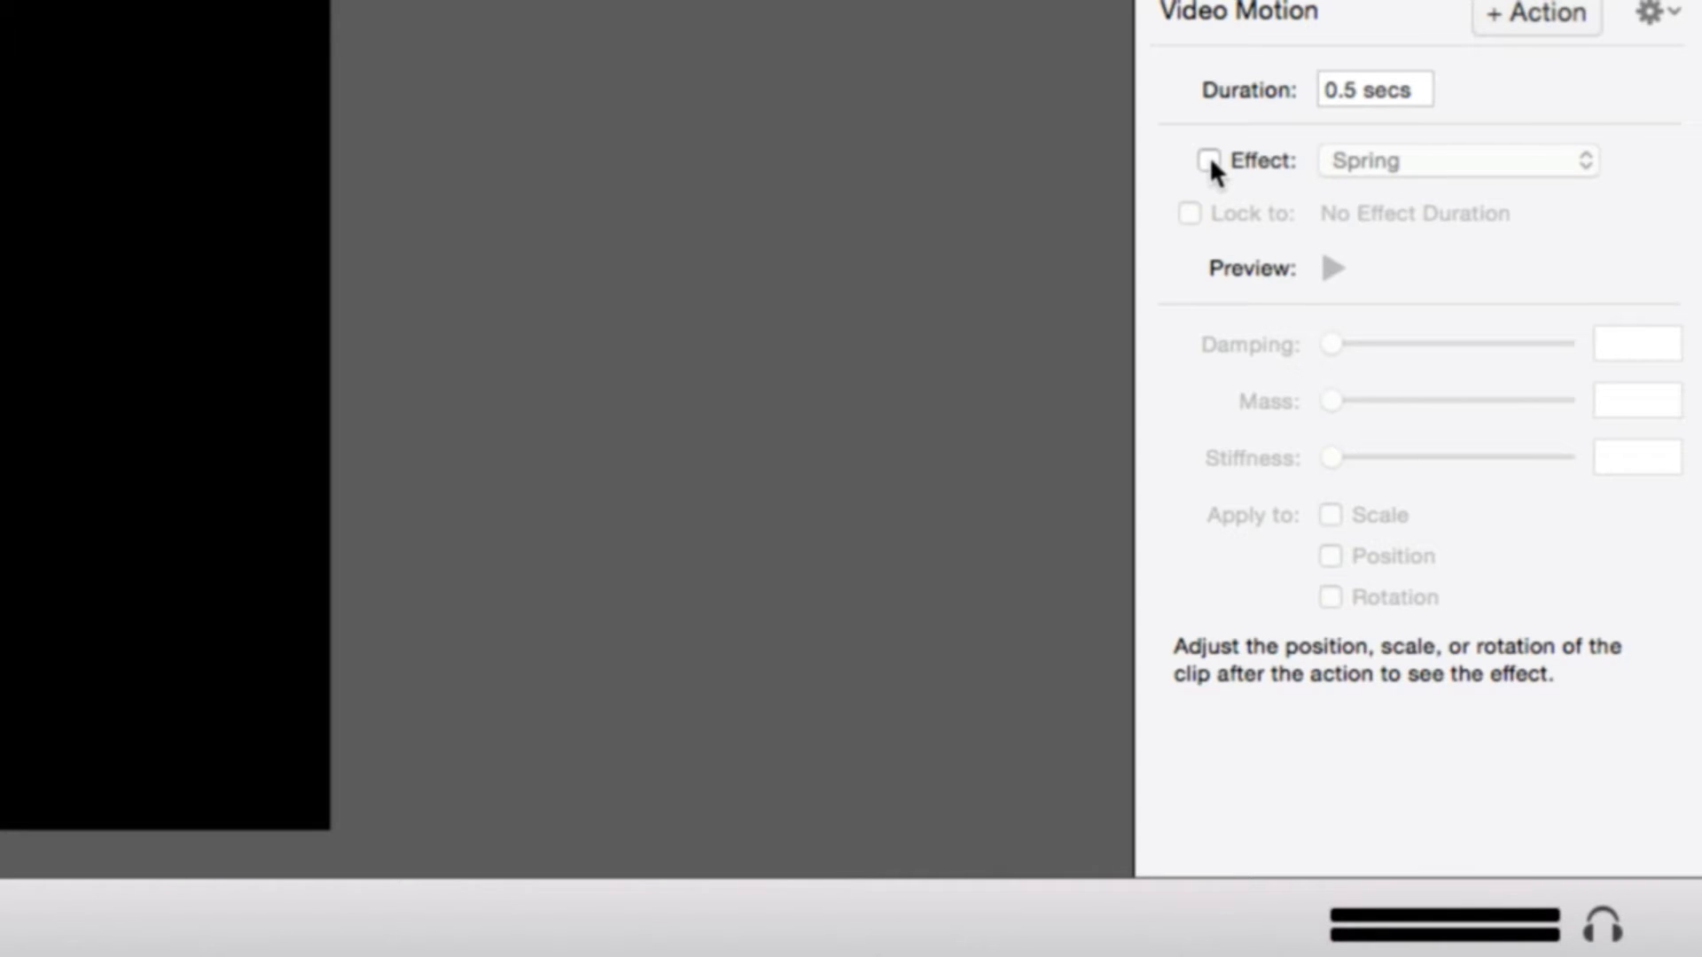
# Try the Spring motion effect on the video action, switch it off and revisit the Video and Video Motion properties.
pyautogui.click(1209, 161)
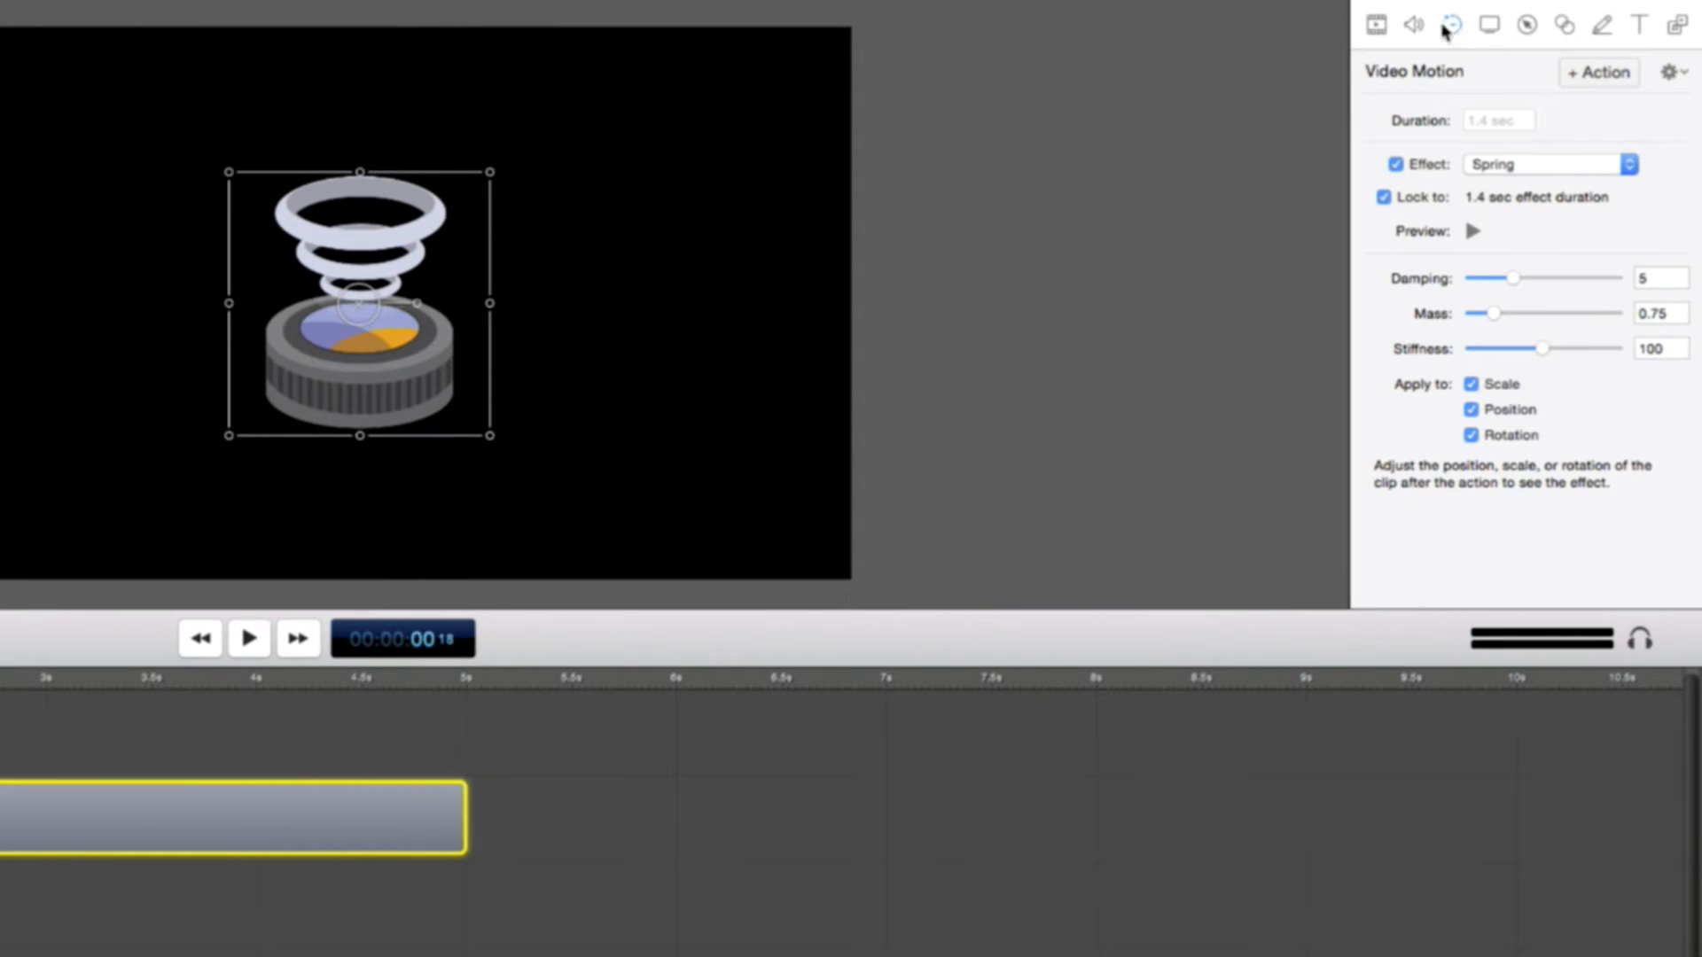
pyautogui.click(1396, 165)
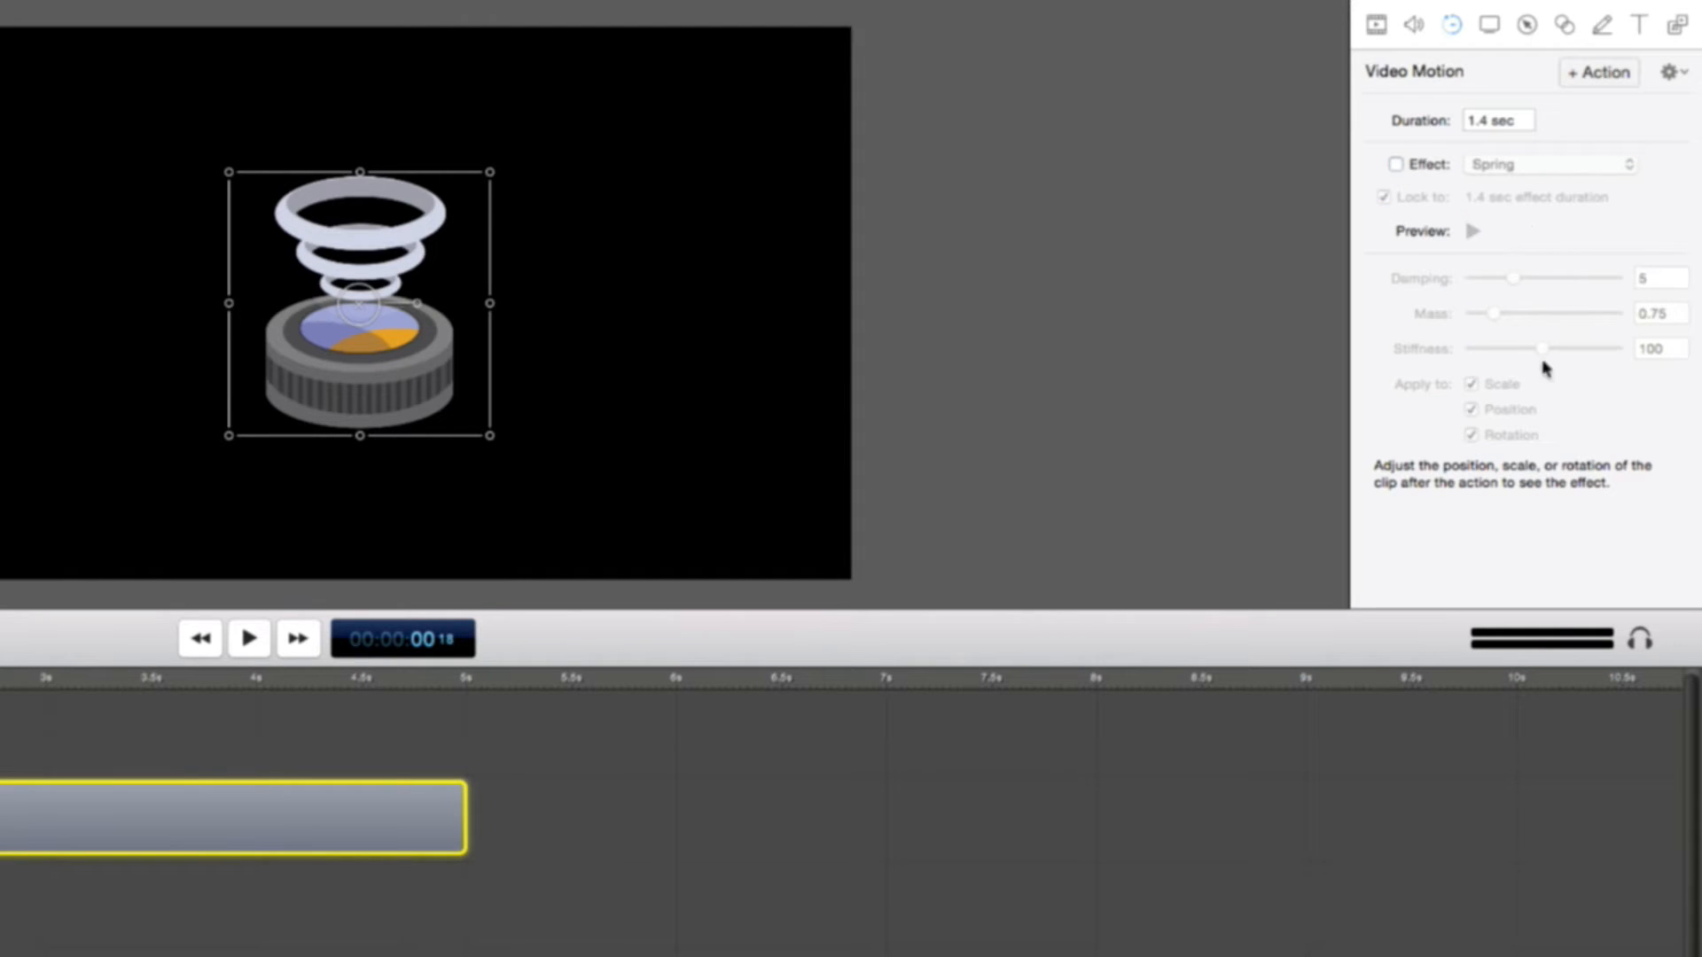
pyautogui.click(1372, 25)
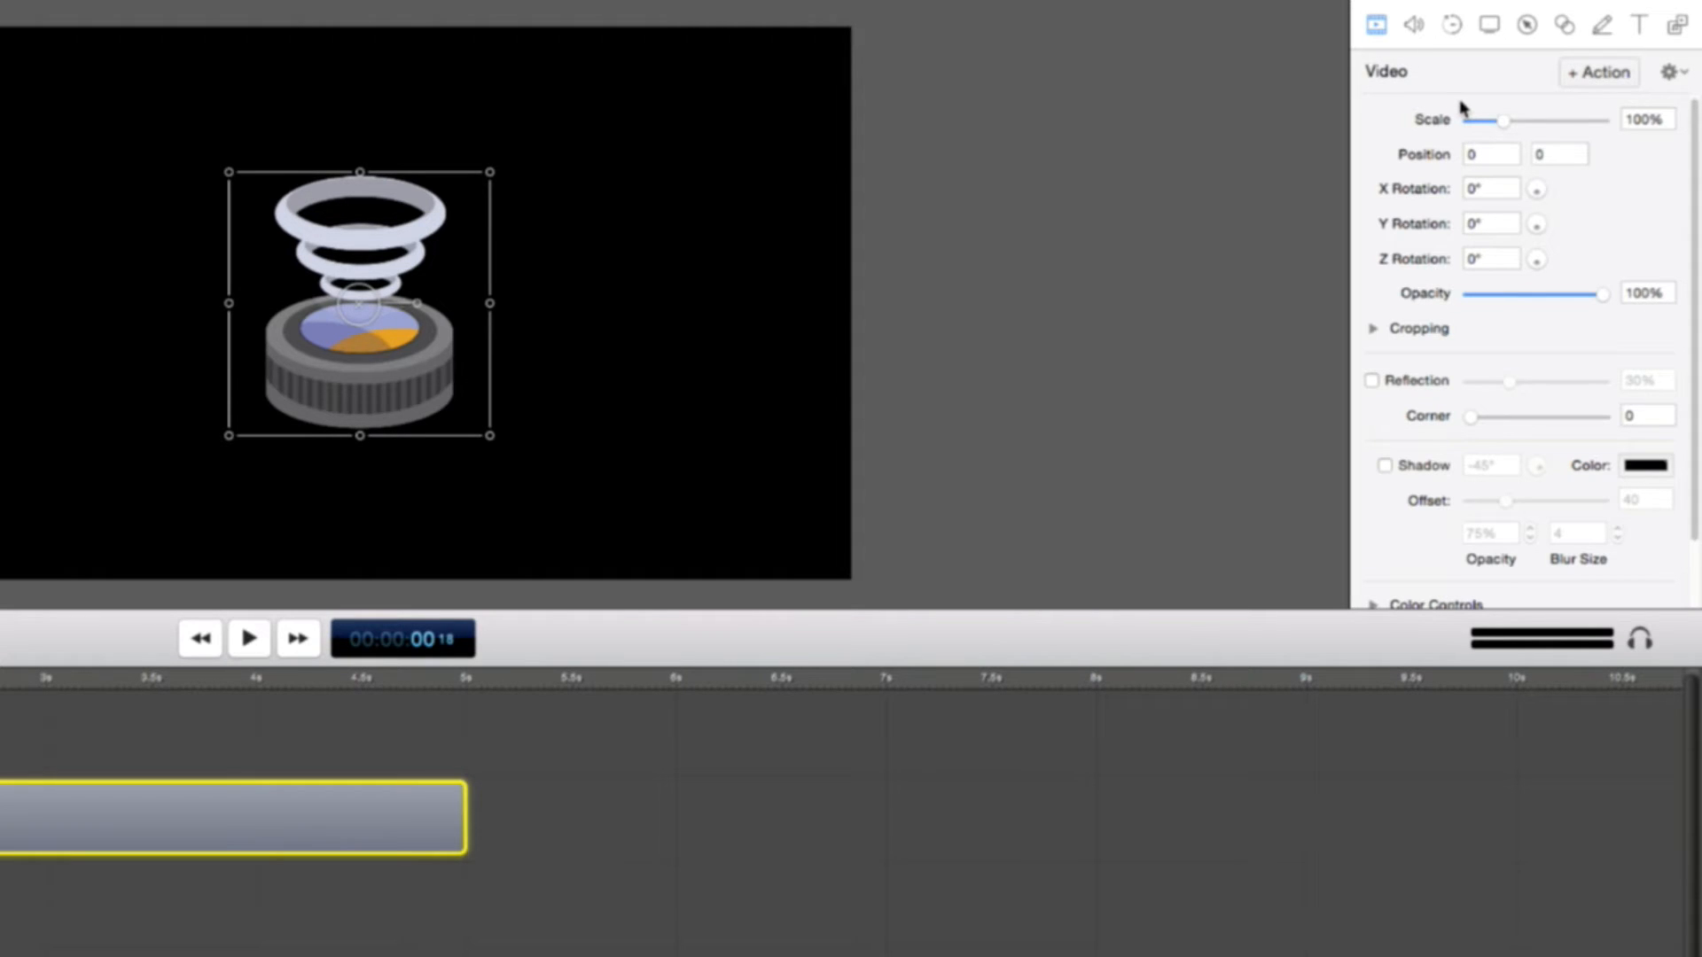
pyautogui.click(1452, 25)
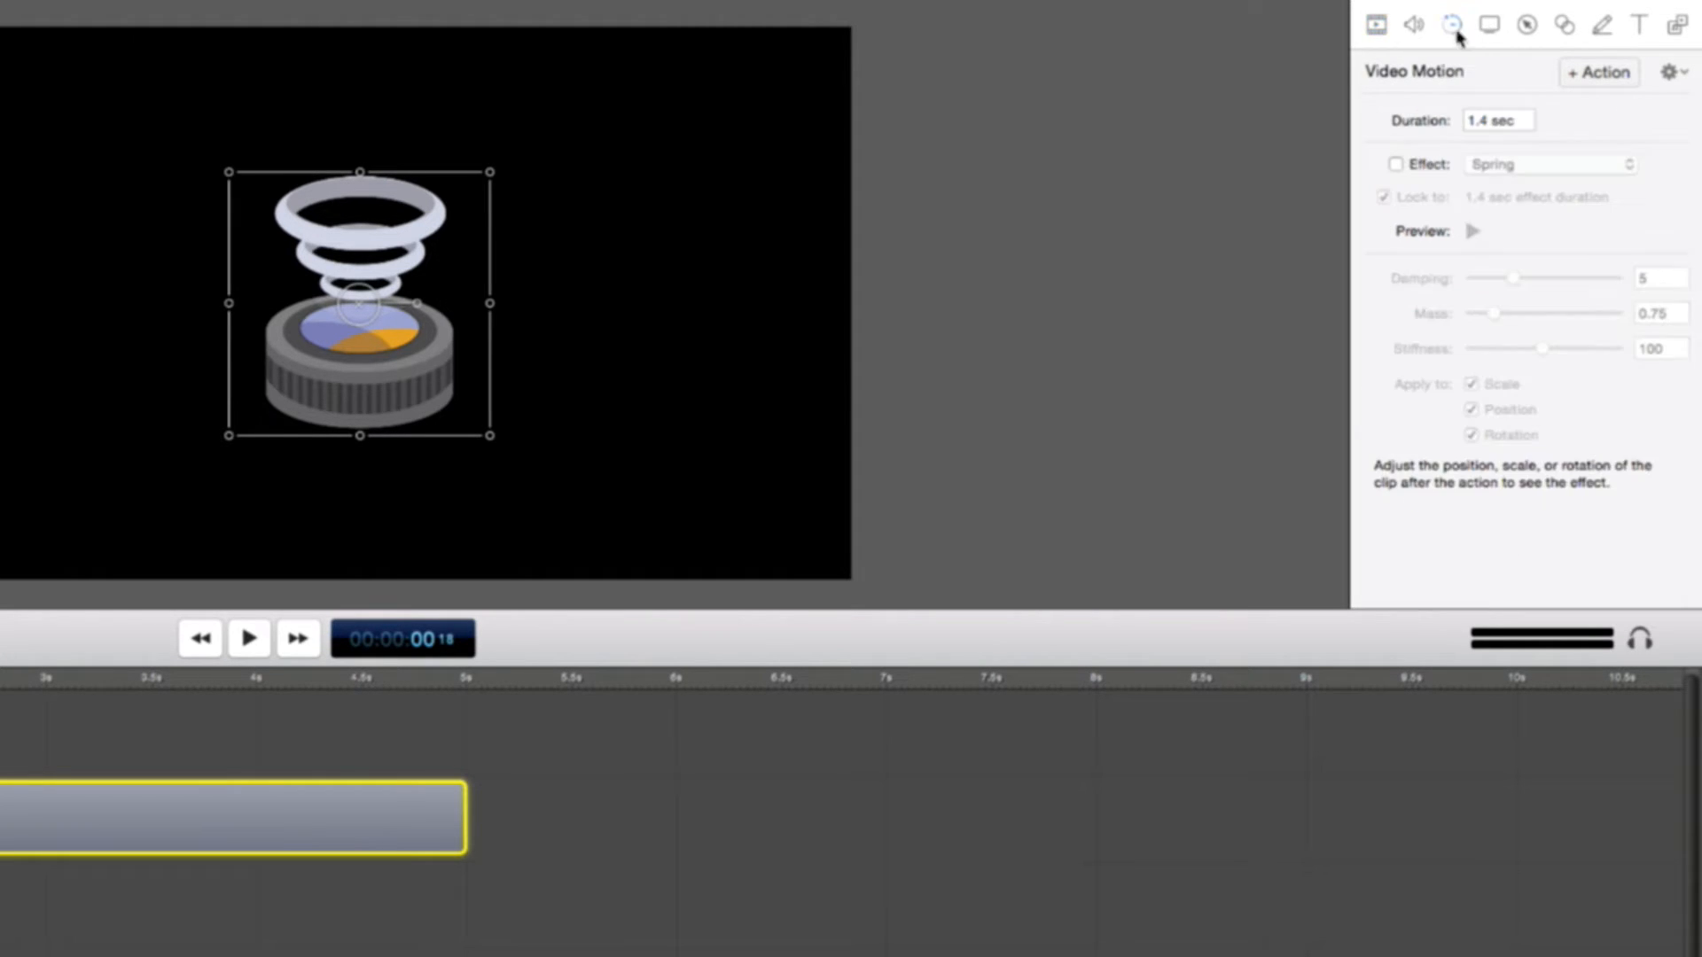
# Turn on the motion effect for the video action and review the effect types, keeping Spring.
pyautogui.click(1422, 167)
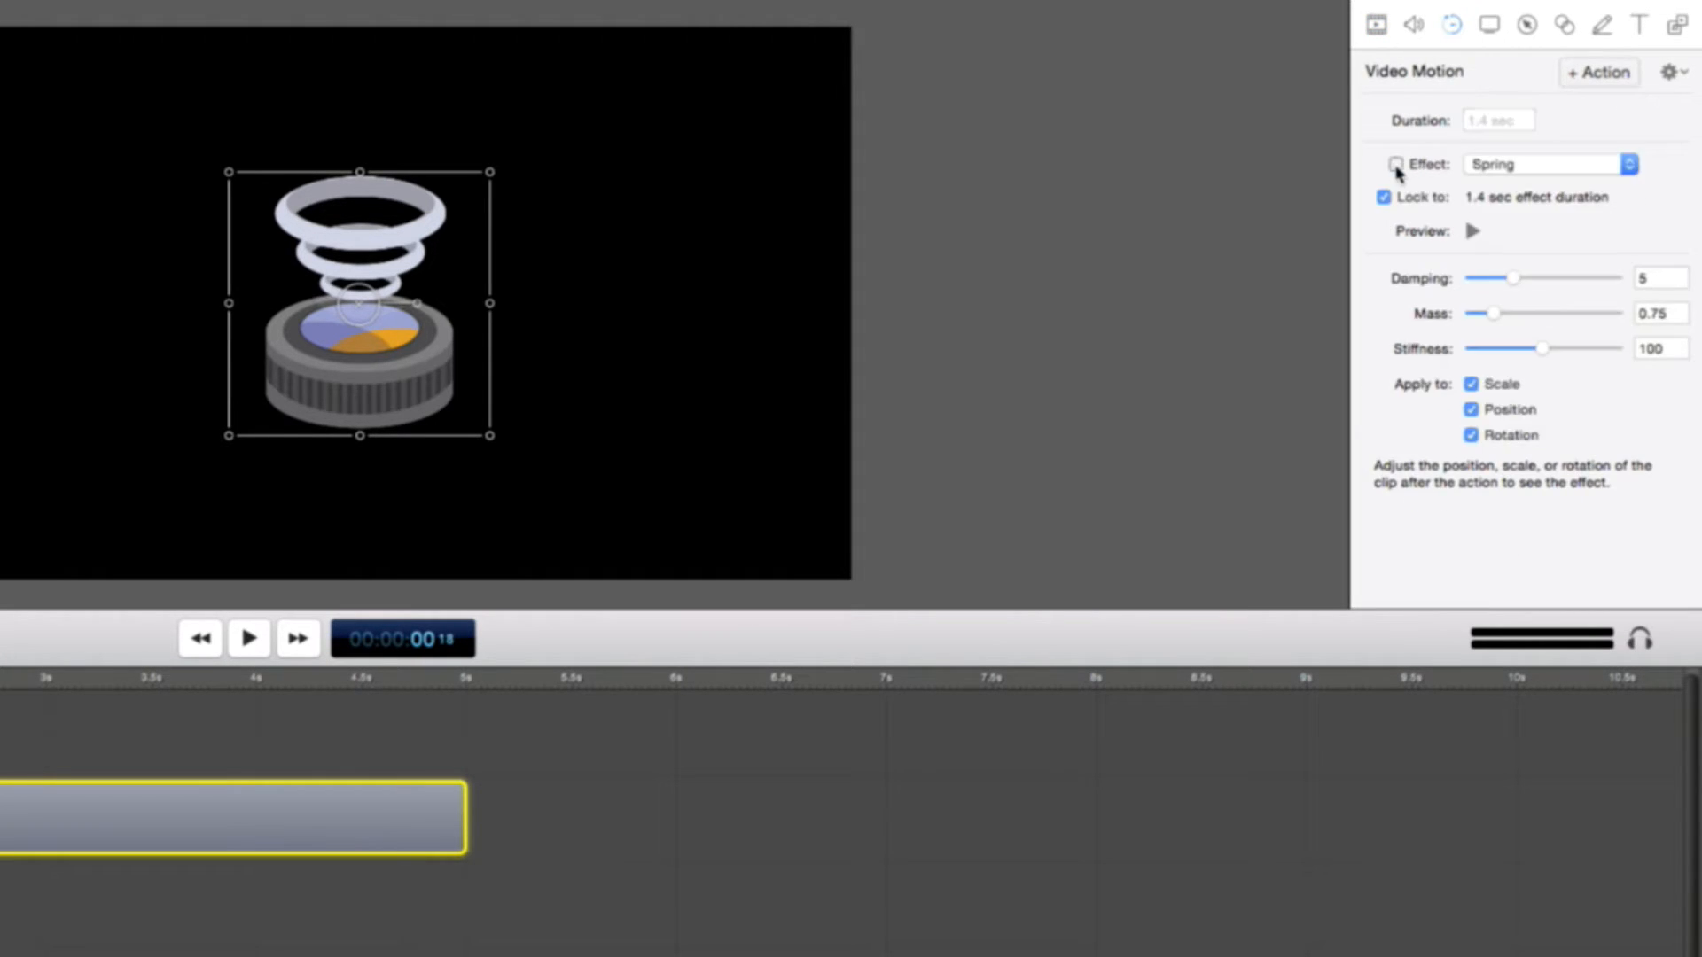
pyautogui.click(1506, 166)
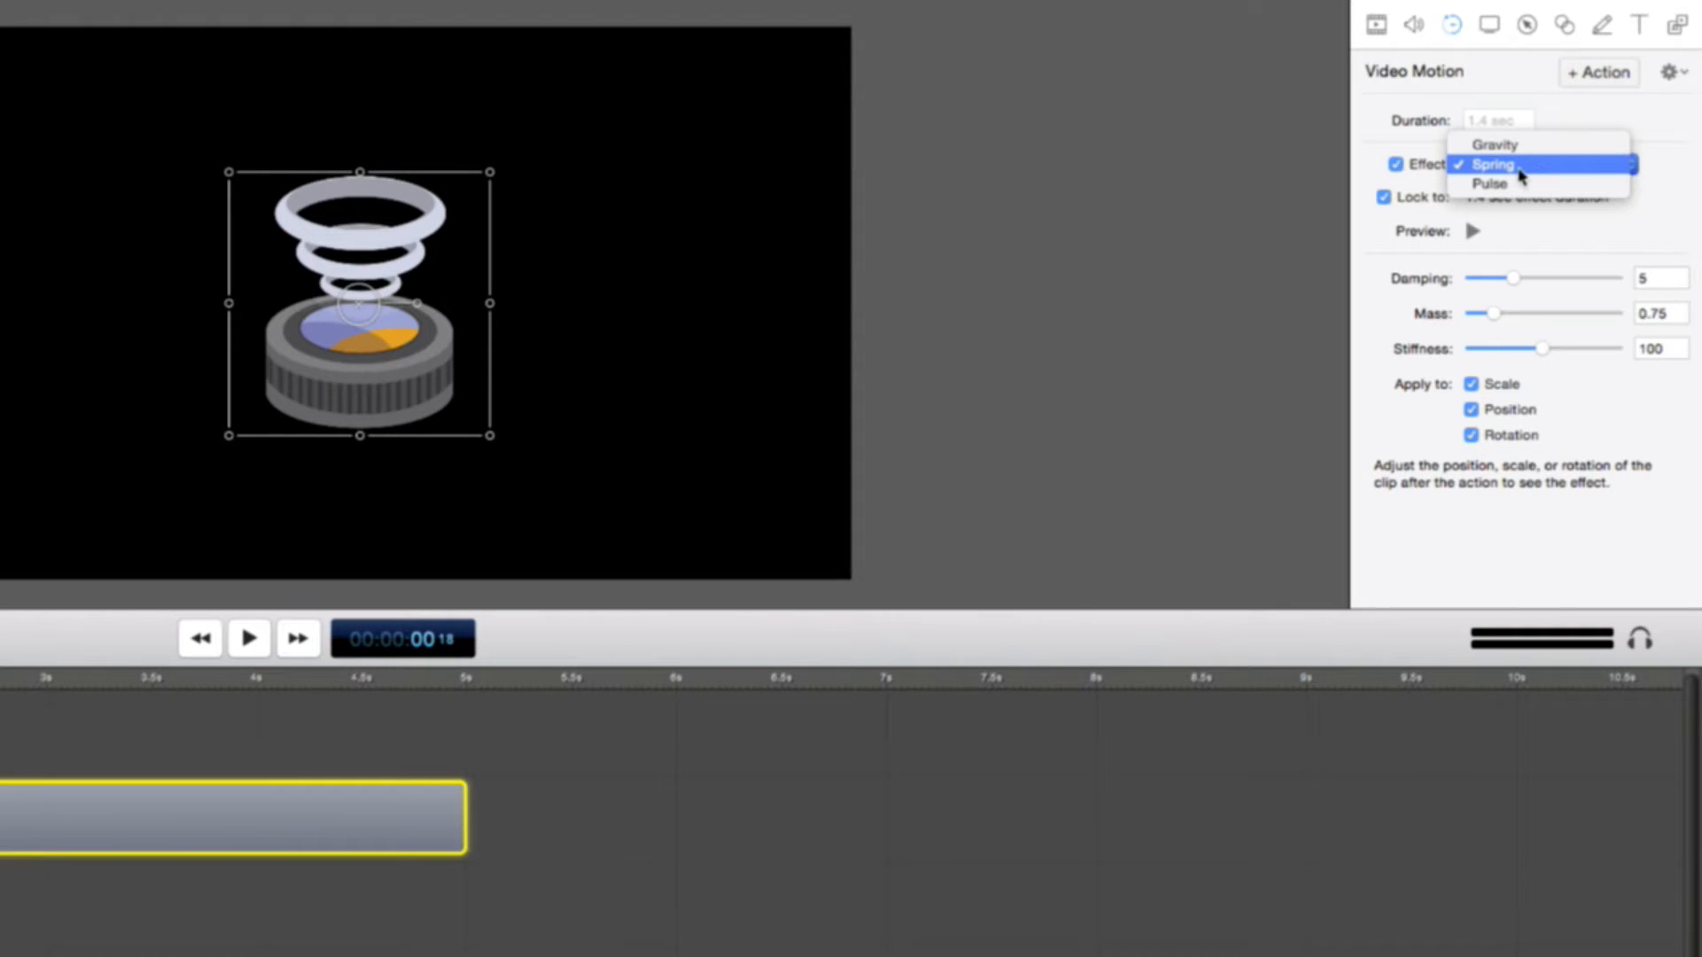
pyautogui.click(1184, 446)
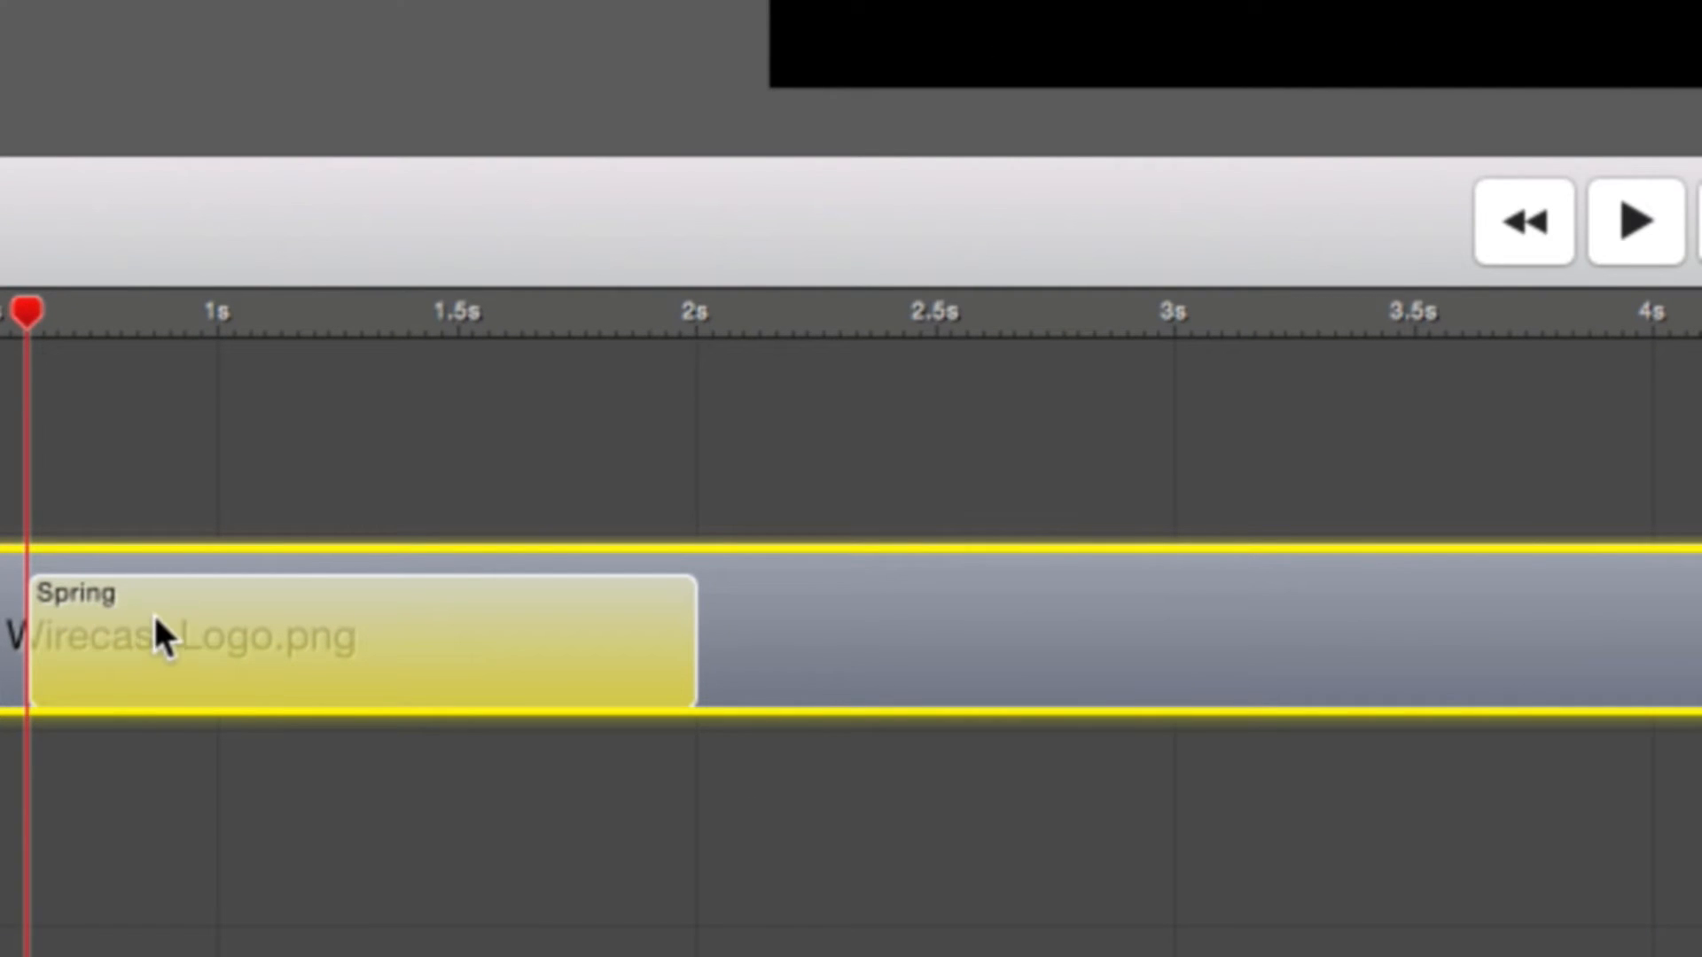
# Shift the Spring action to start 22 frames in and place the logo just above the canvas at that point.
pyautogui.moveTo(156, 626); pyautogui.dragTo(236, 626)
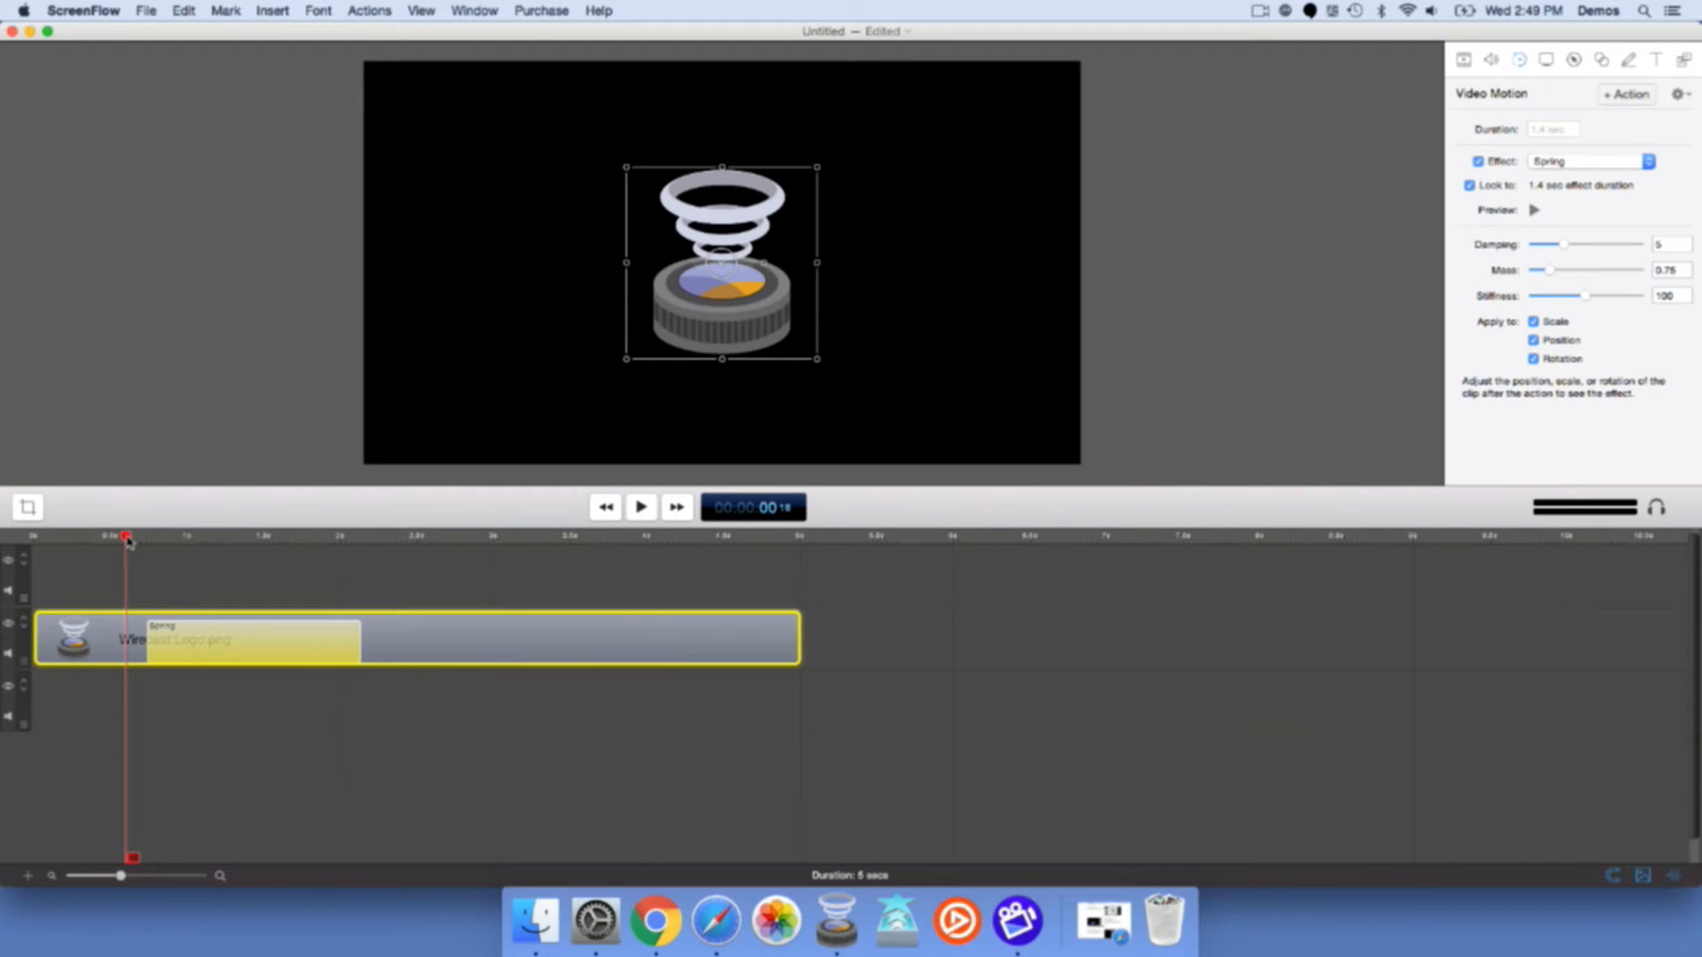
pyautogui.moveTo(129, 537); pyautogui.dragTo(148, 538)
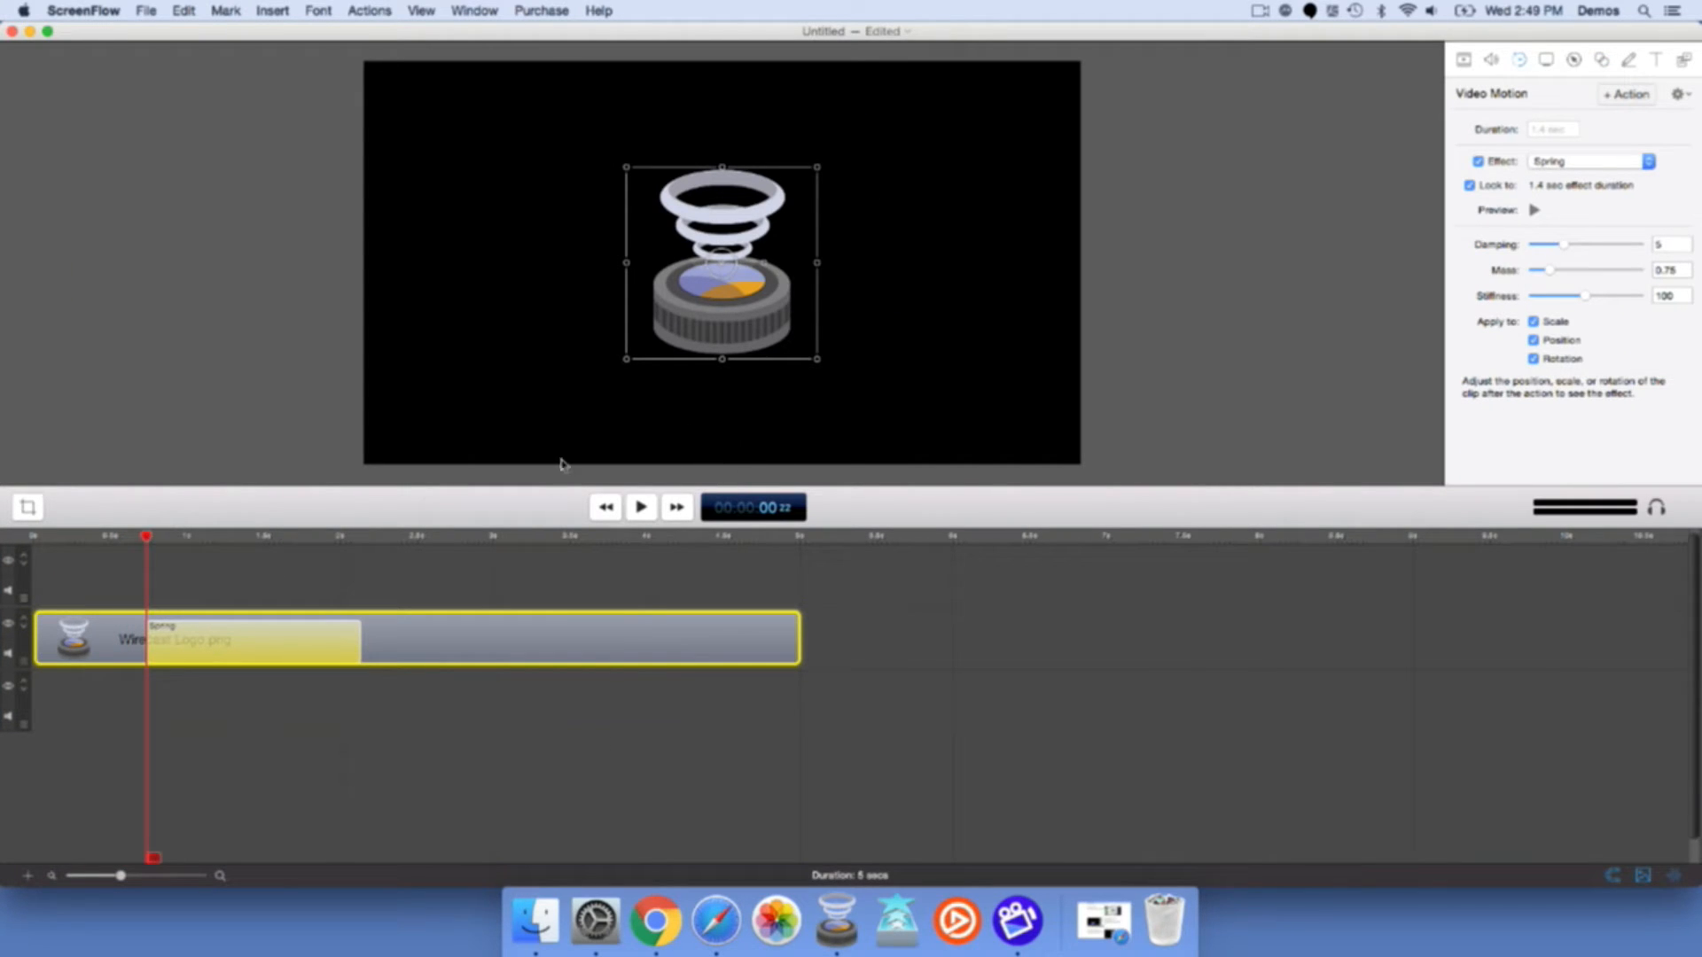
pyautogui.moveTo(711, 310); pyautogui.dragTo(727, 144)
pyautogui.scroll(5, 748, 132)
pyautogui.scroll(-10, 749, 131)
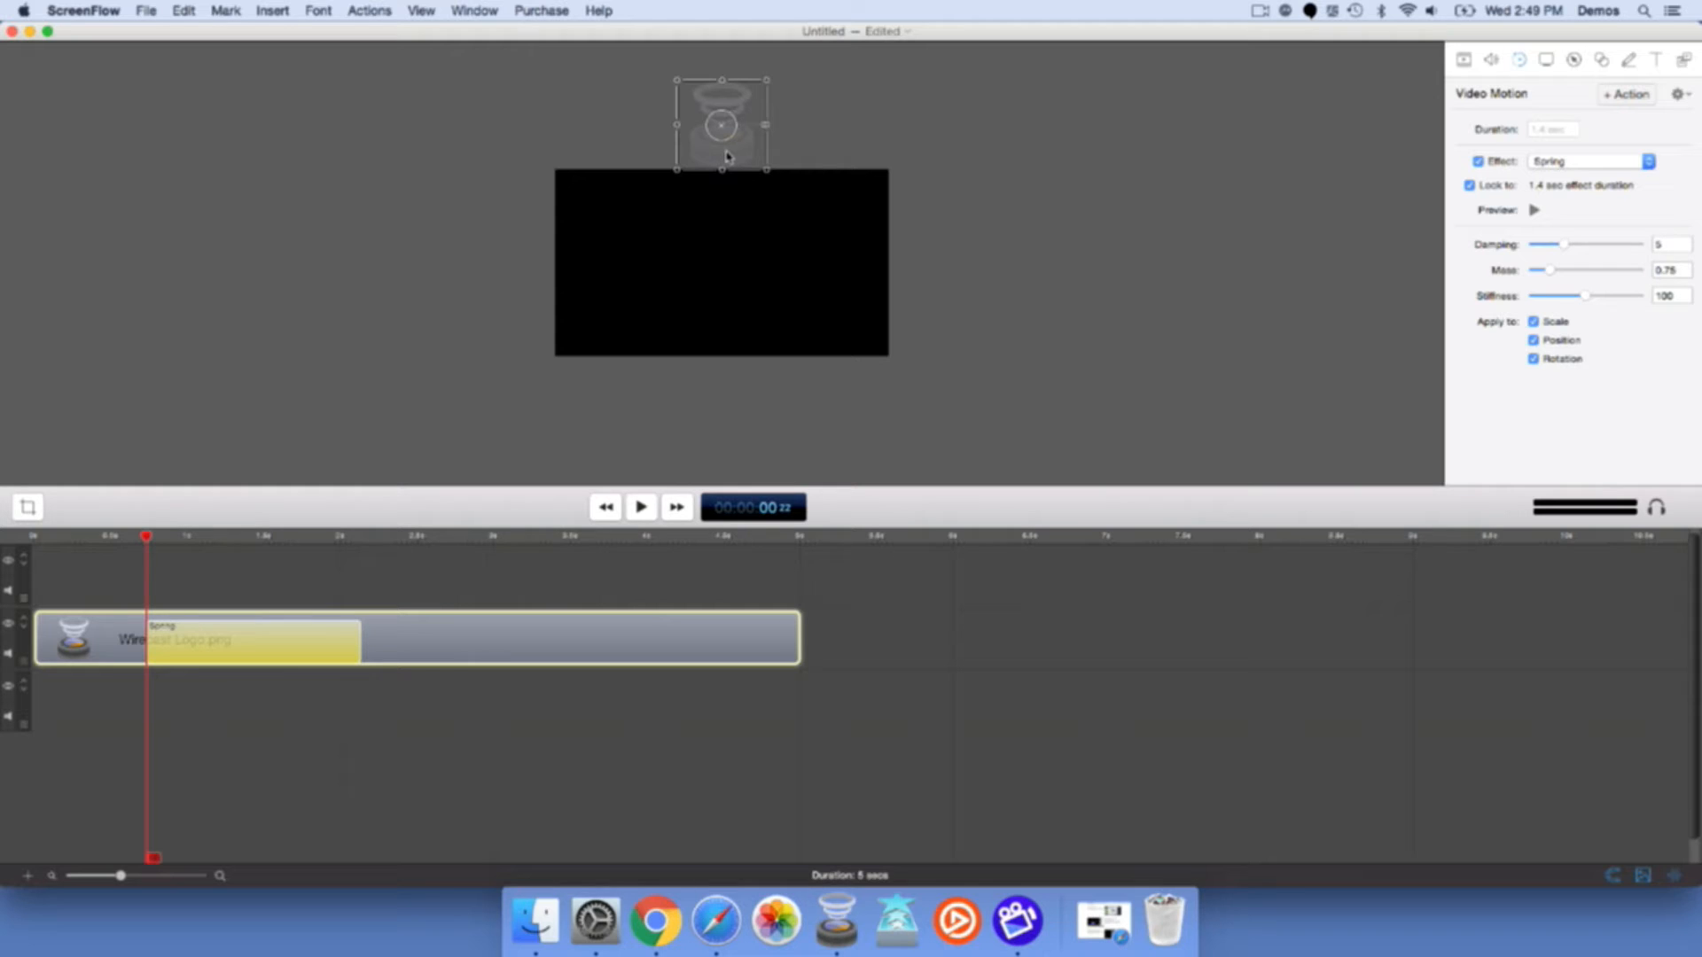
# Place the logo centred at the canvas's lower edge at the action's end, then compare its start and end positions.
pyautogui.moveTo(177, 538); pyautogui.dragTo(361, 540)
pyautogui.moveTo(709, 293); pyautogui.dragTo(709, 341)
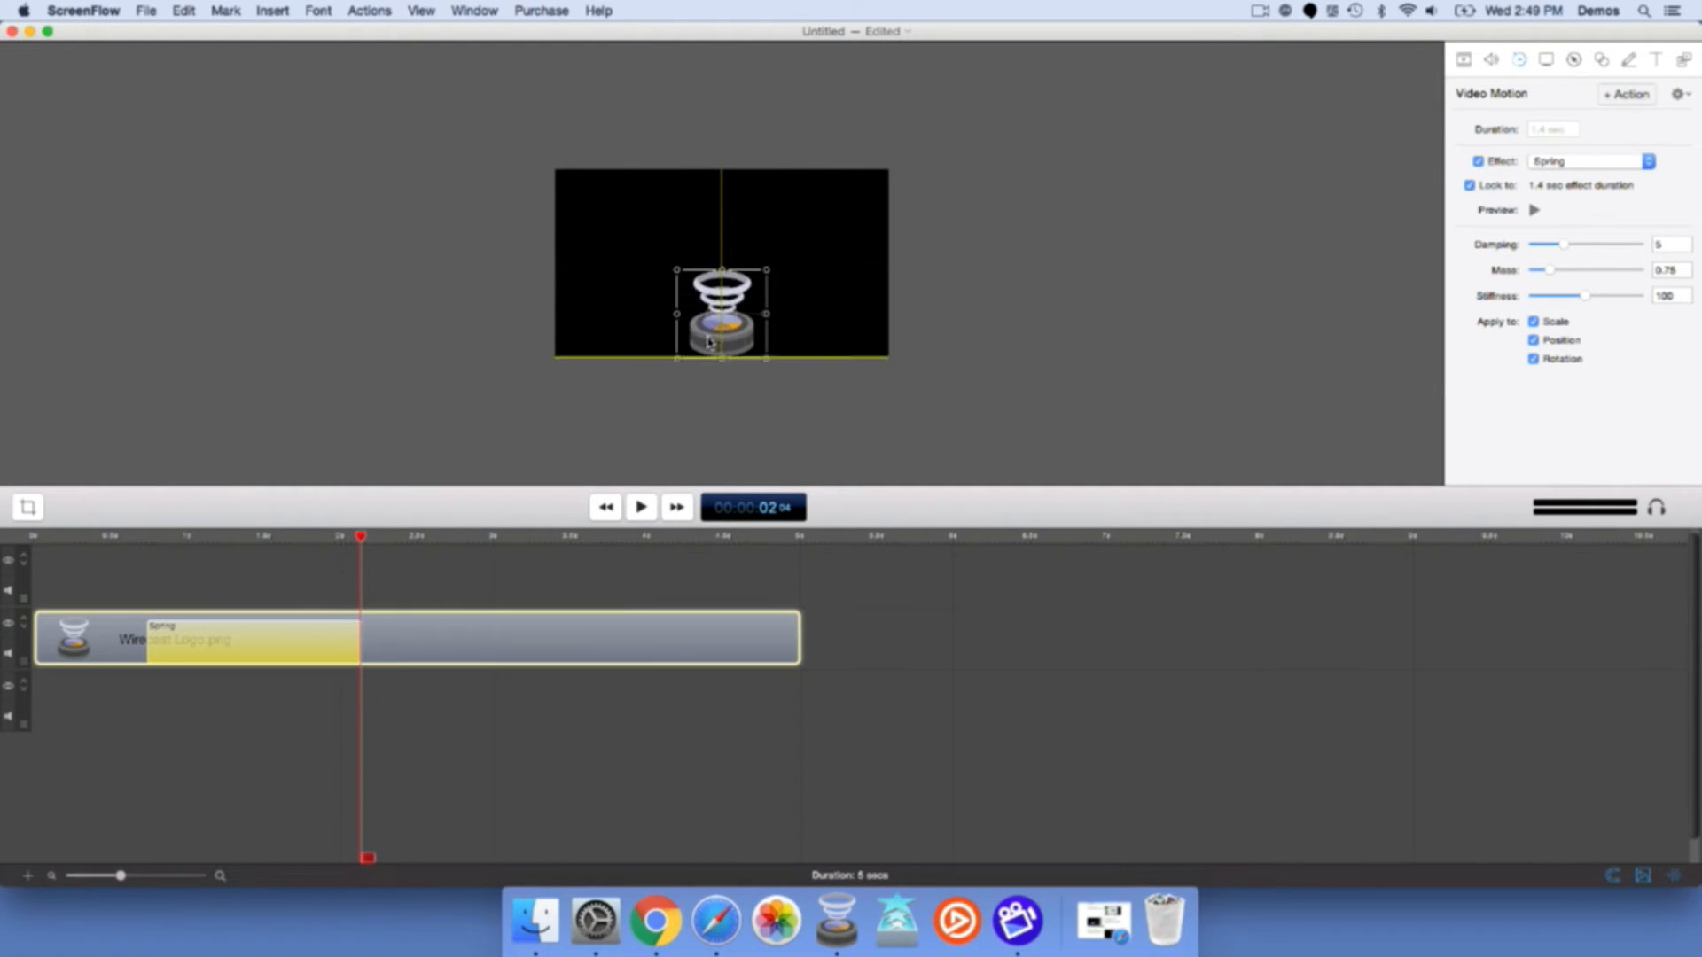
pyautogui.click(148, 538)
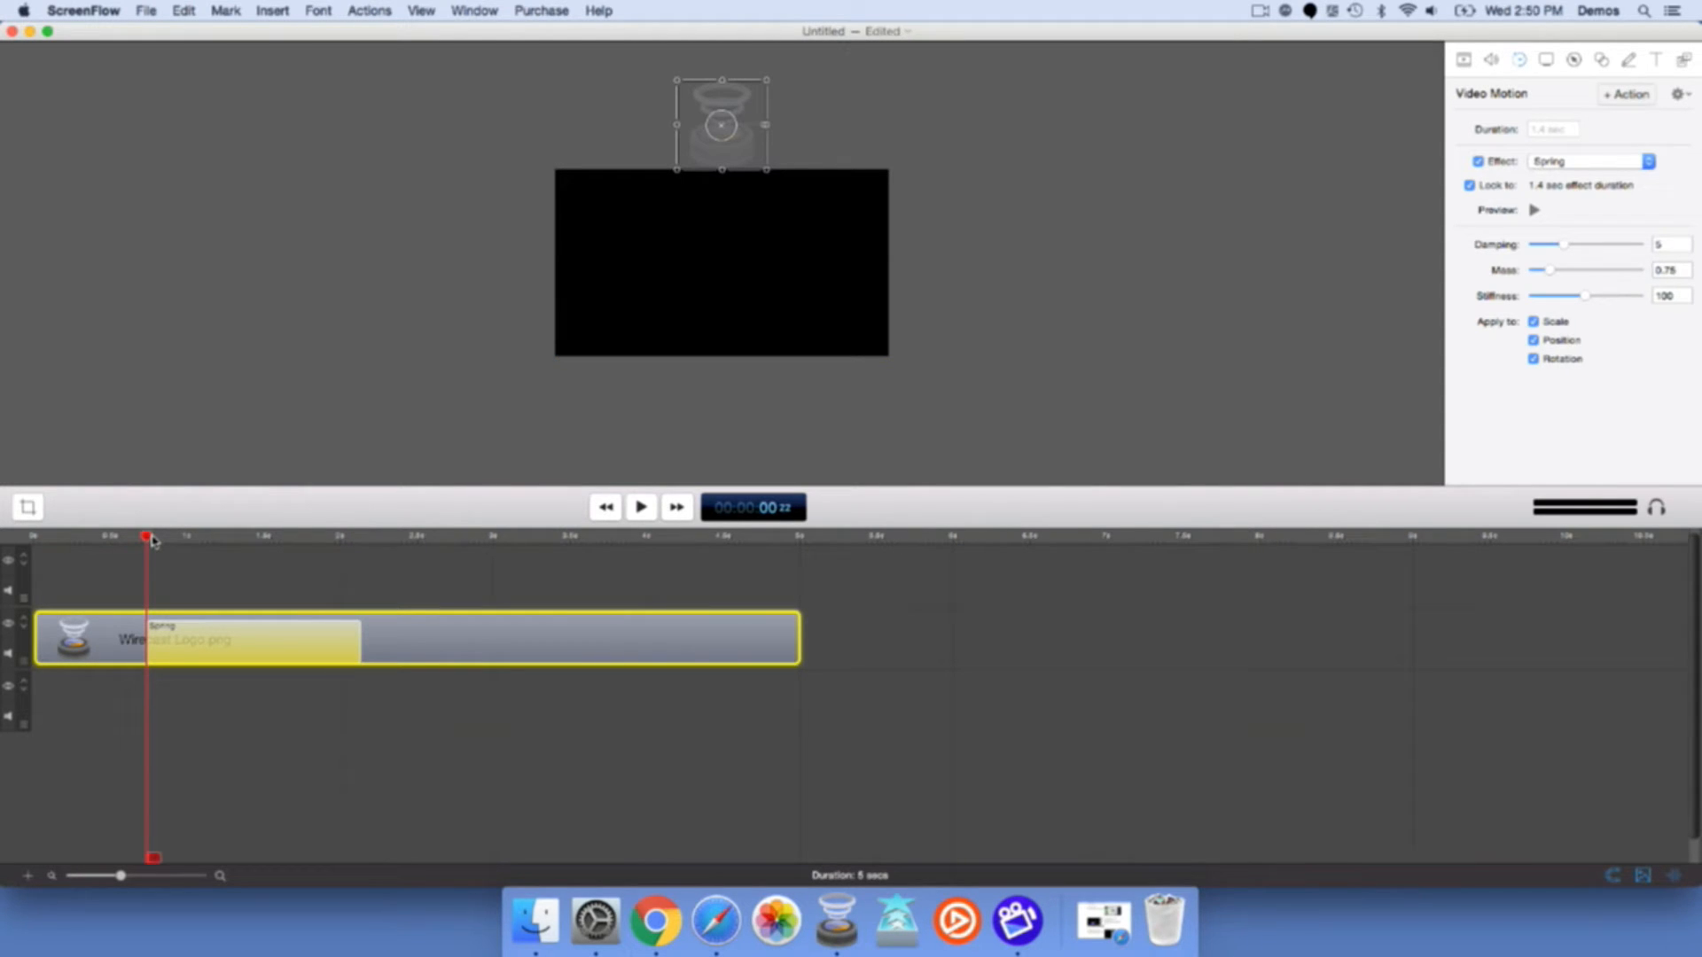
pyautogui.click(364, 536)
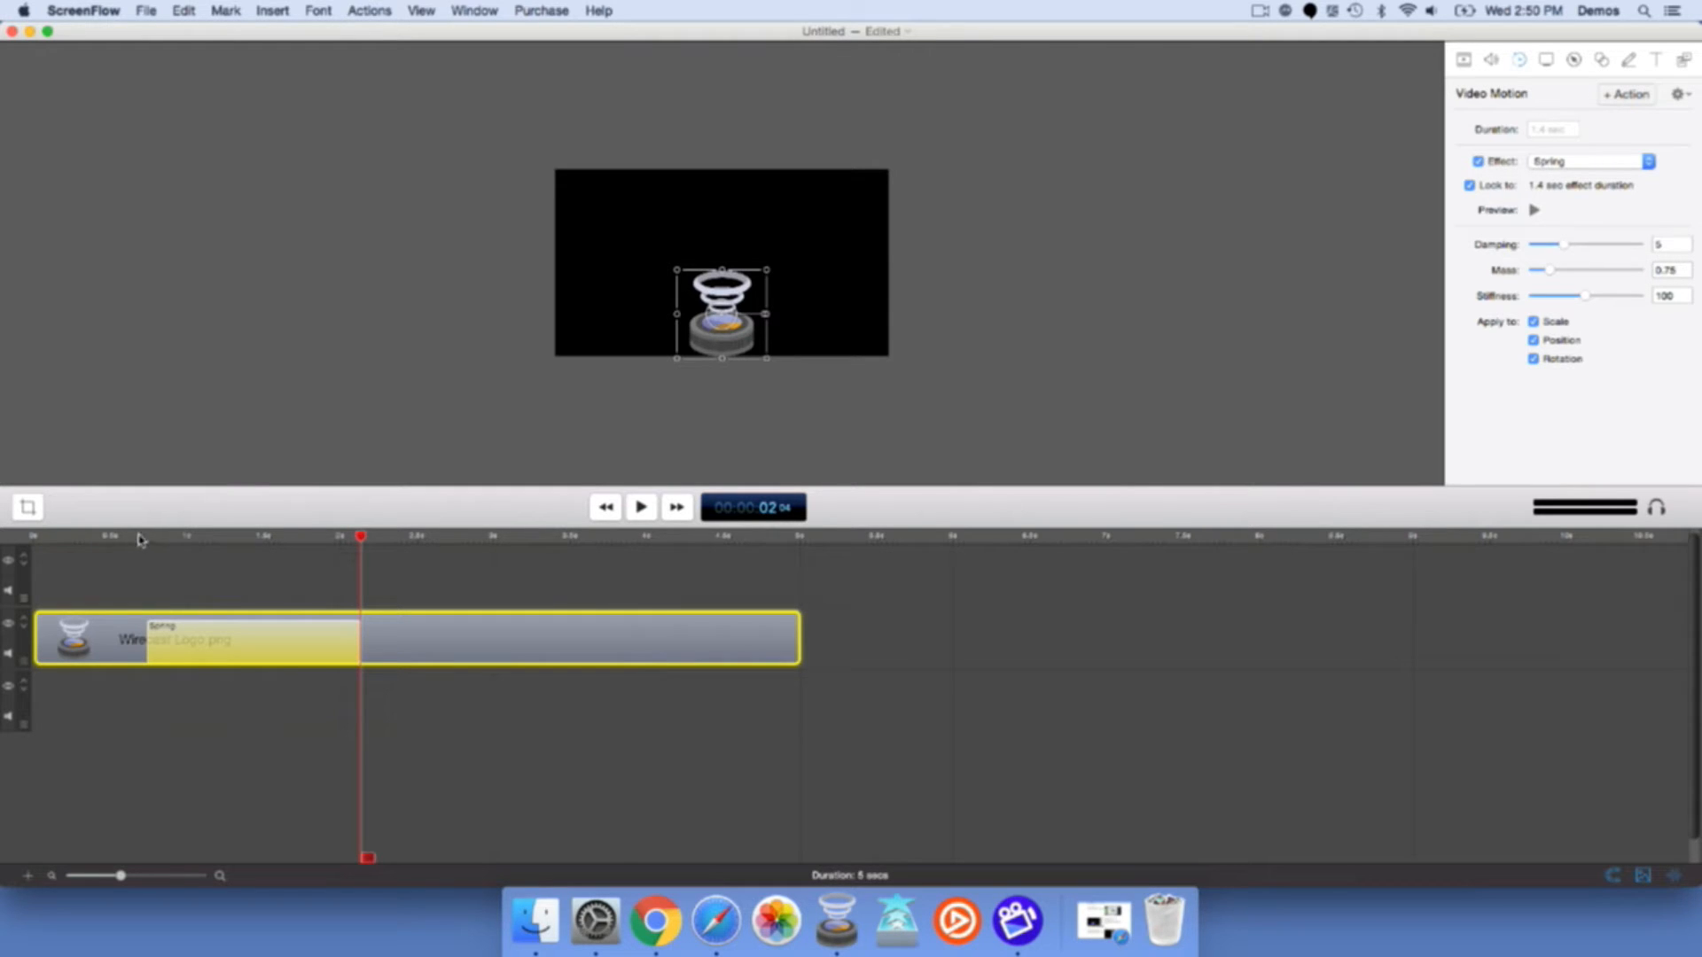
# Enlarge the canvas area and preview the Spring effect from the start of the action.
pyautogui.scroll(5, 529, 287)
pyautogui.scroll(-2, 370, 300)
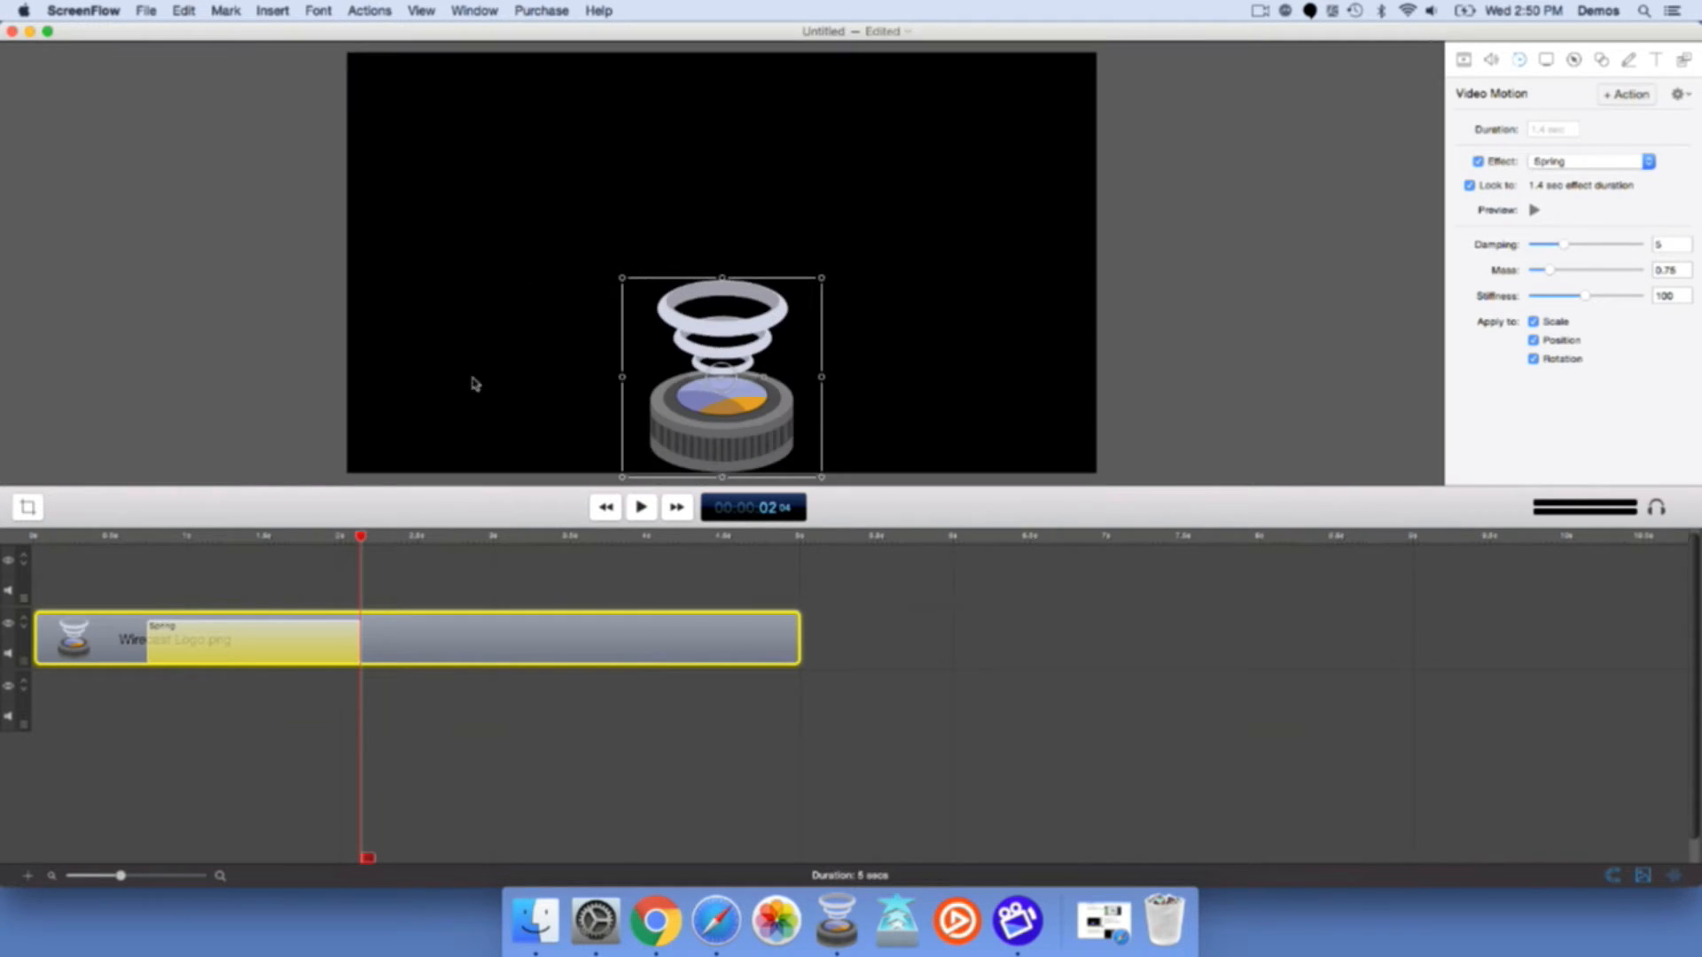
pyautogui.moveTo(767, 524); pyautogui.dragTo(764, 635)
pyautogui.scroll(2, 324, 417)
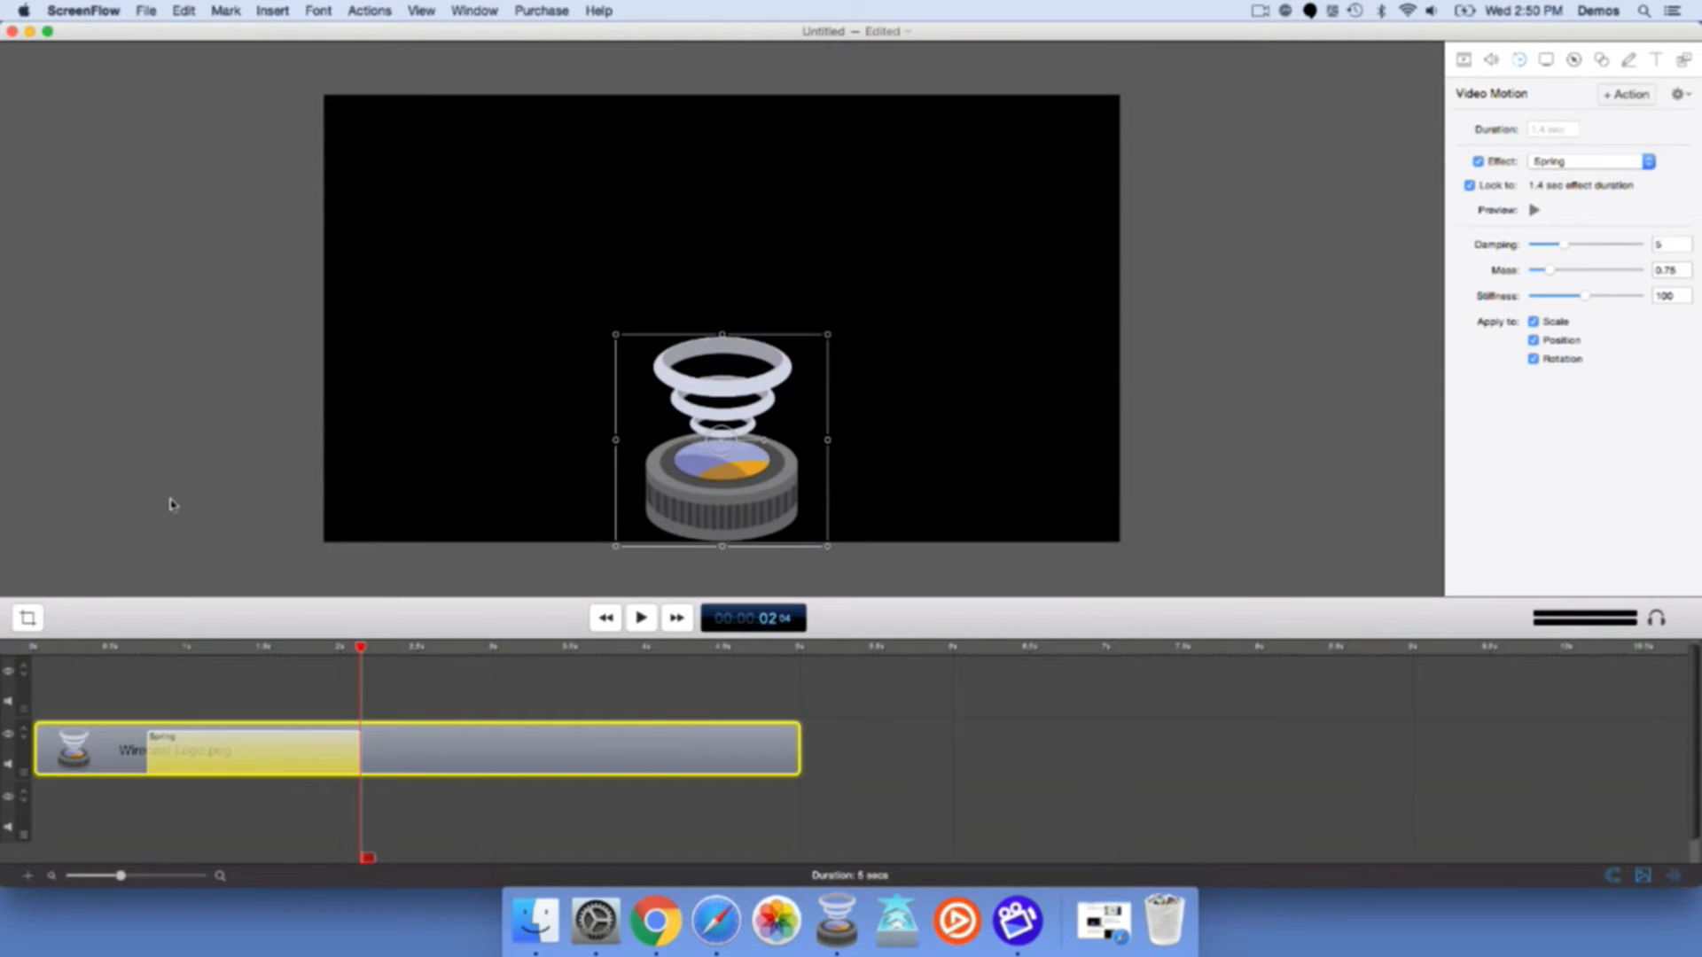
pyautogui.moveTo(133, 651); pyautogui.dragTo(146, 652)
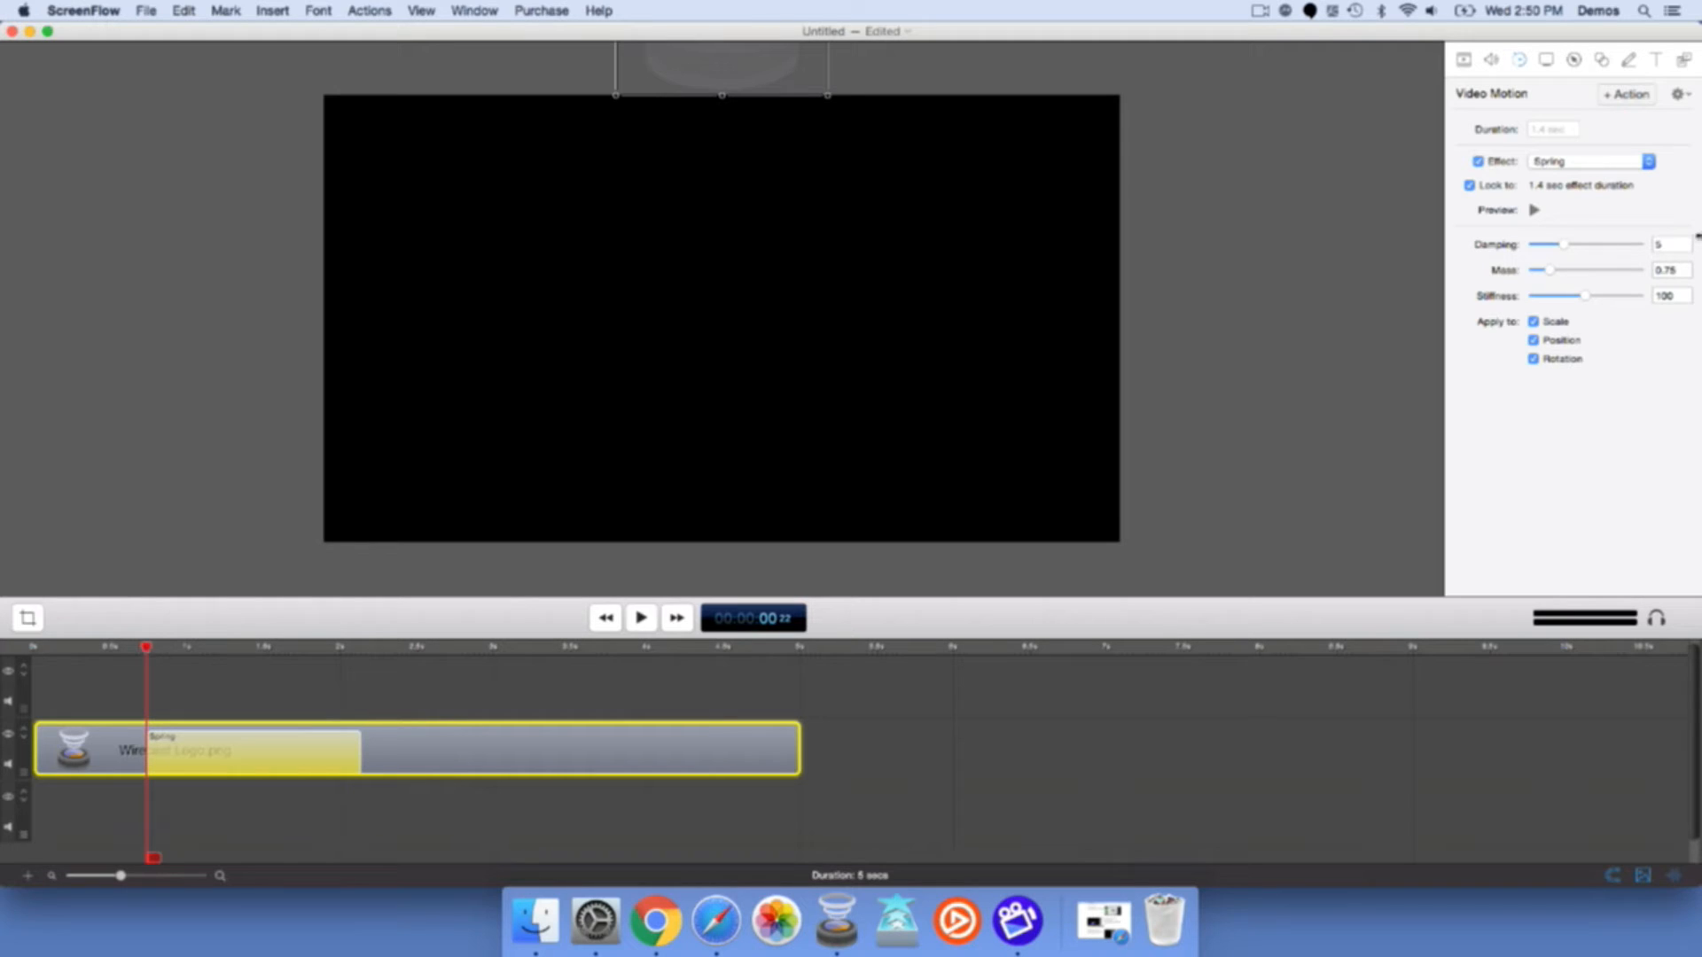
pyautogui.click(1535, 212)
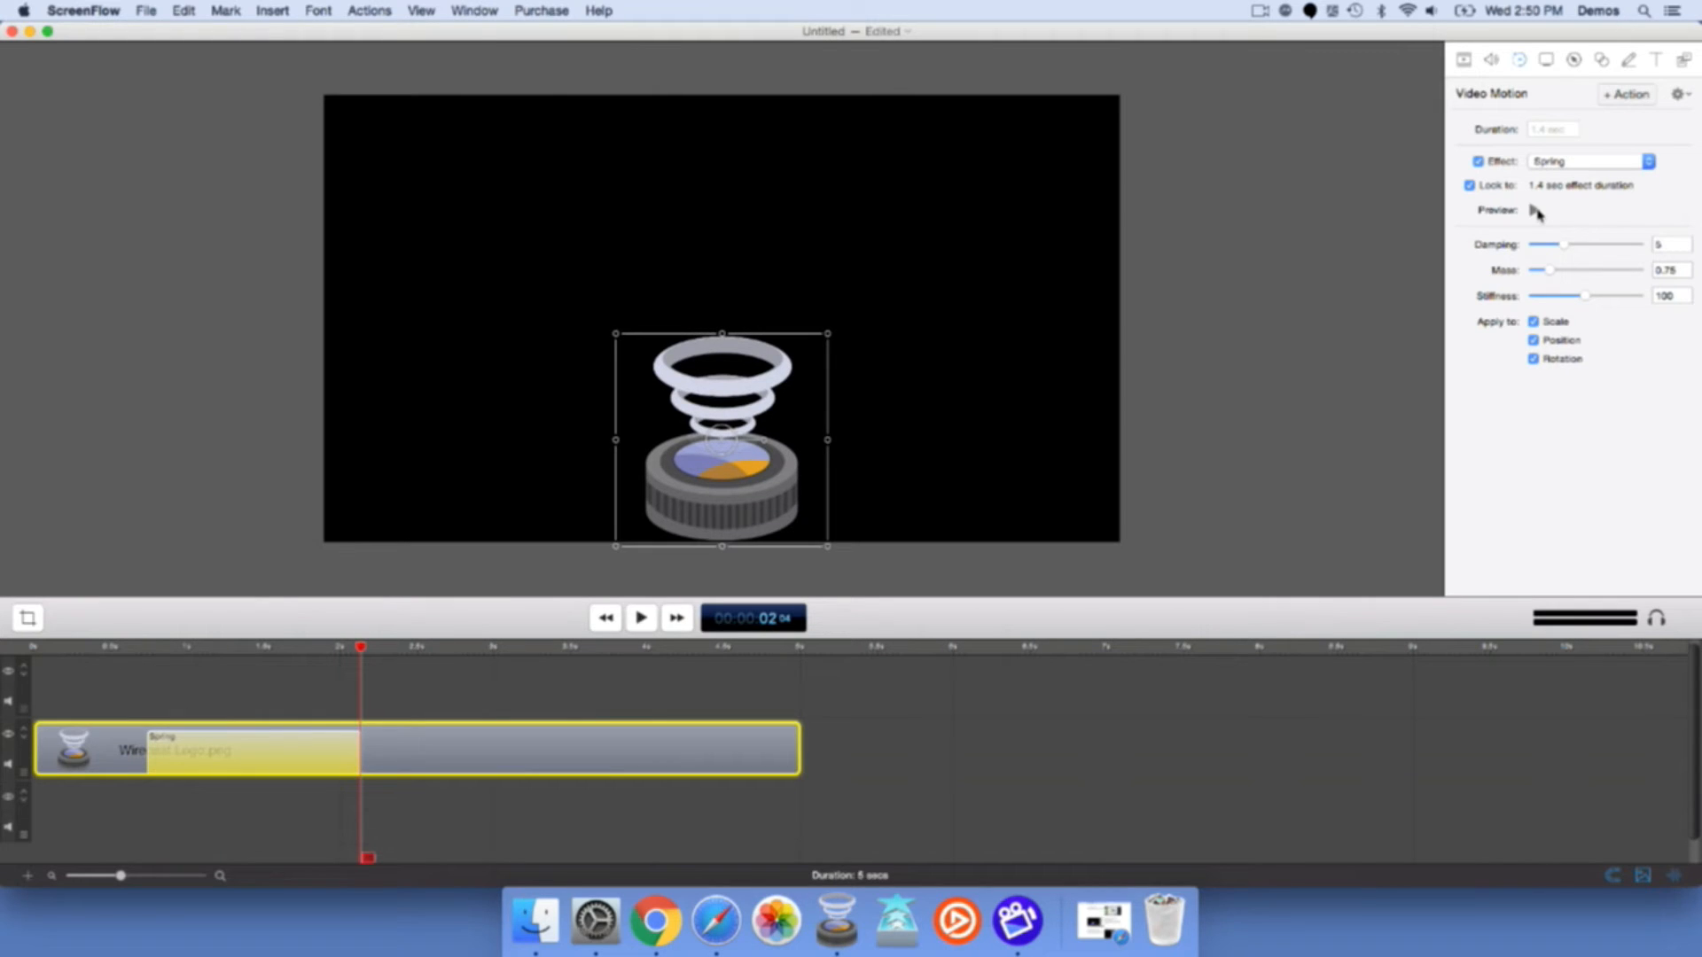
pyautogui.click(1536, 213)
# Turn off the action's motion effect and play the plain logo movement twice for comparison.
pyautogui.click(1477, 163)
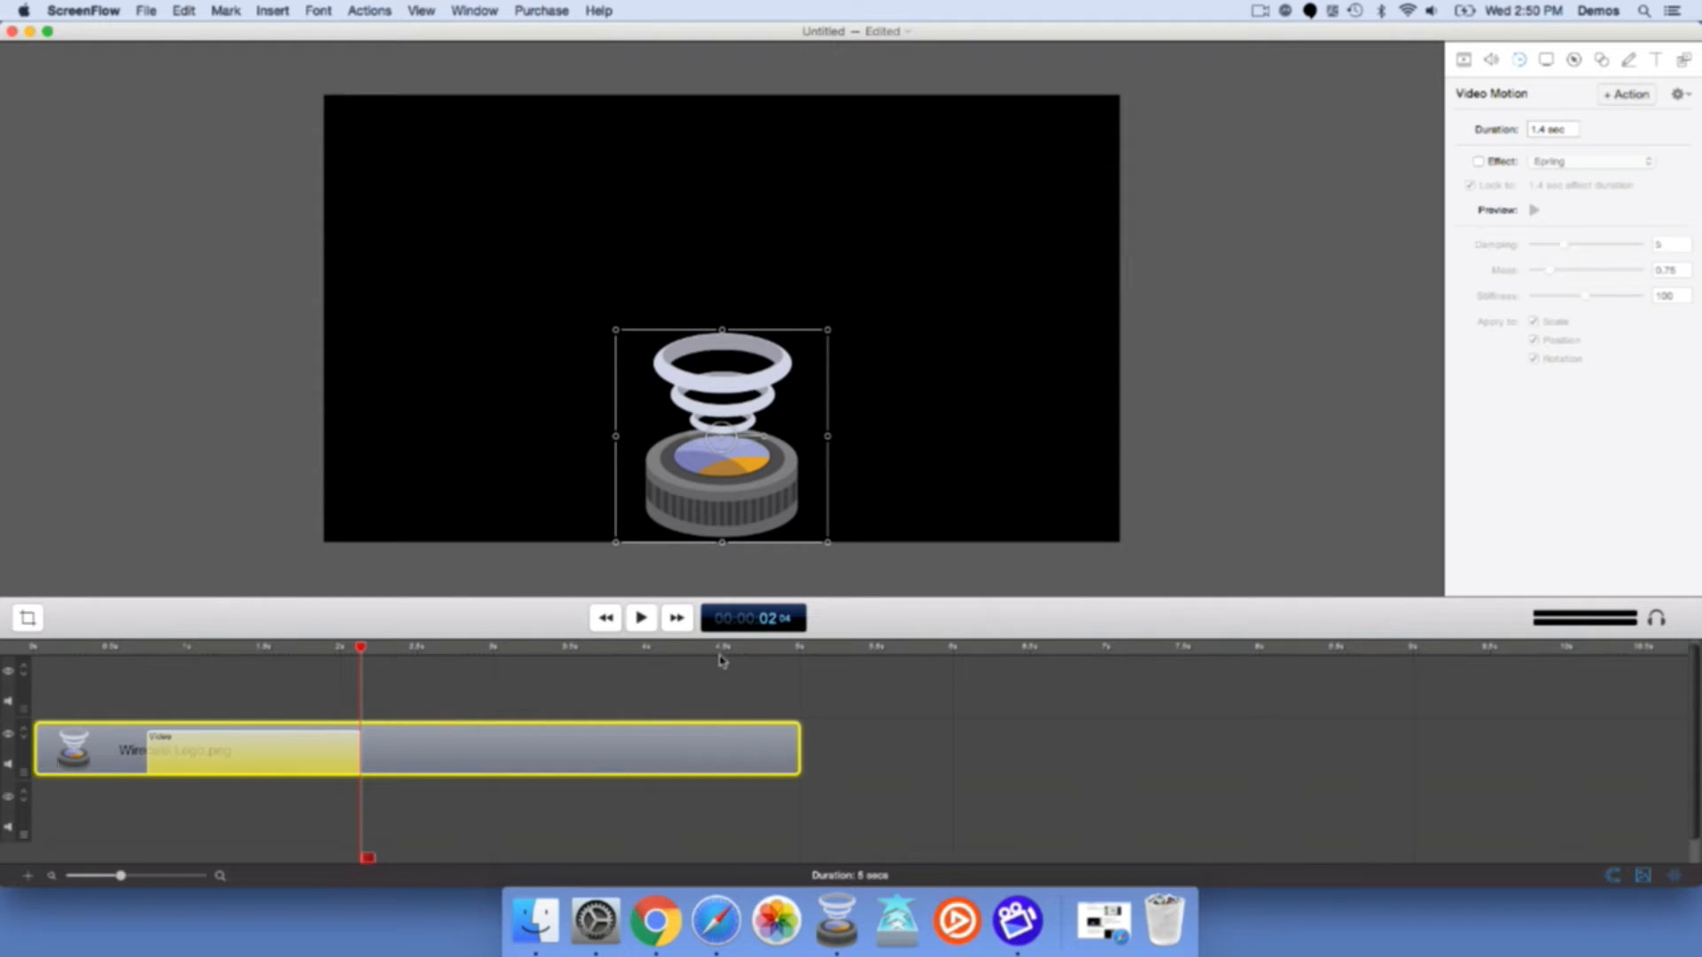
pyautogui.click(148, 653)
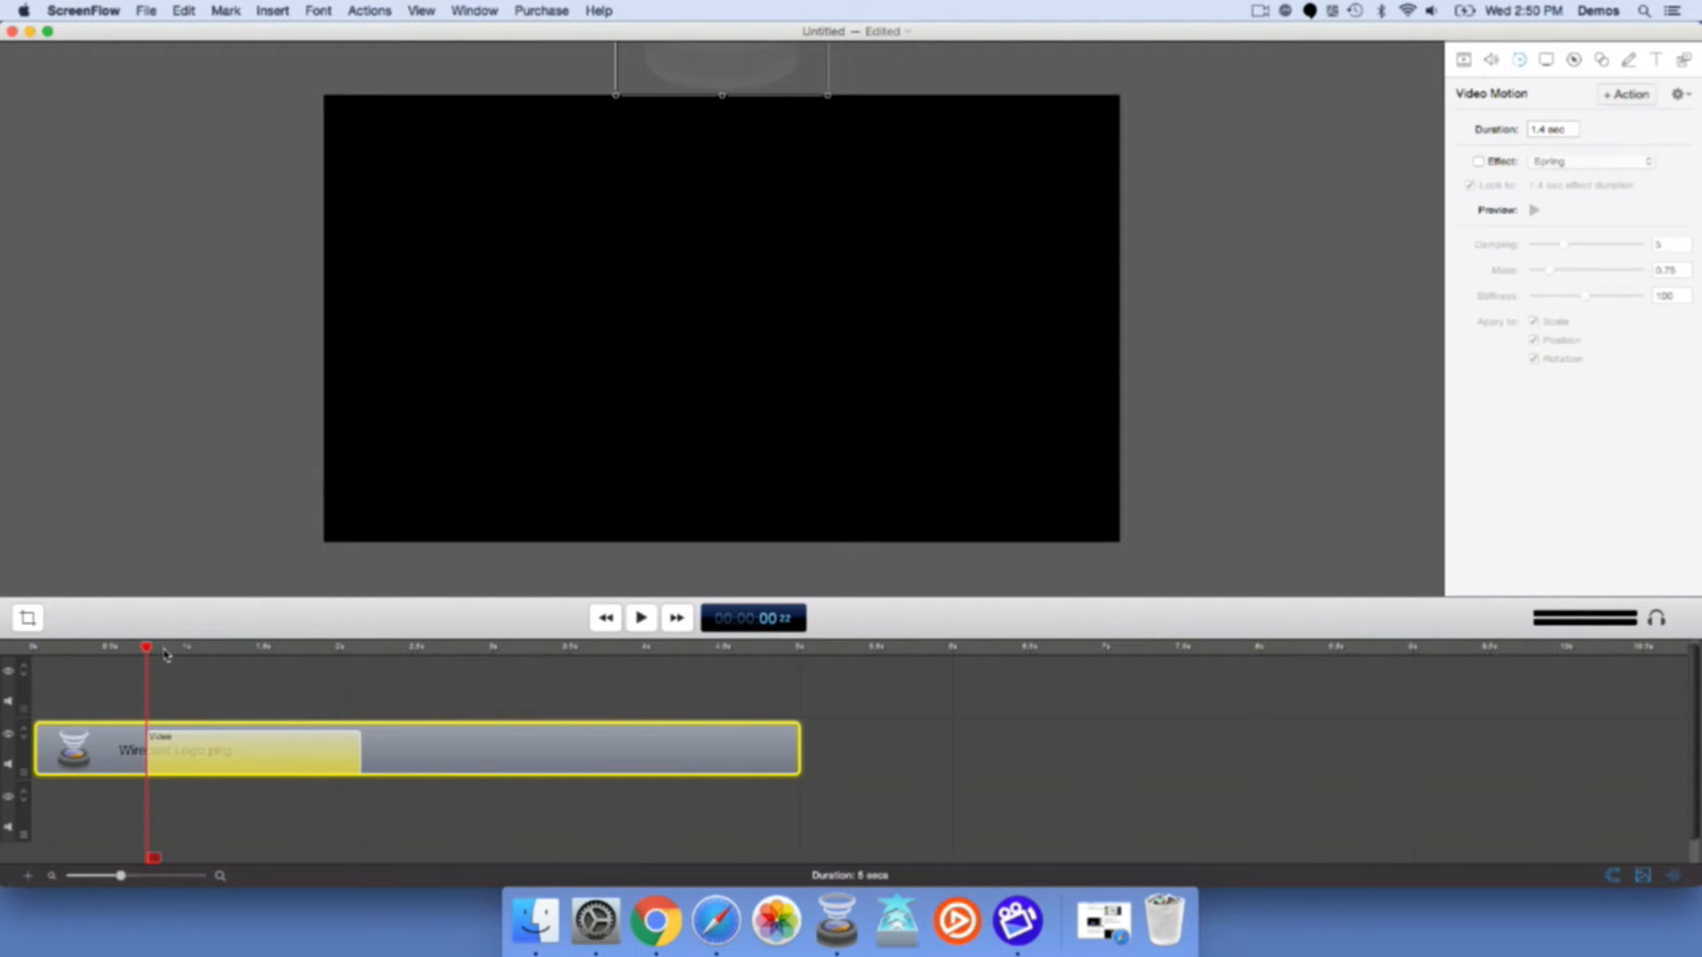
pyautogui.press('space')
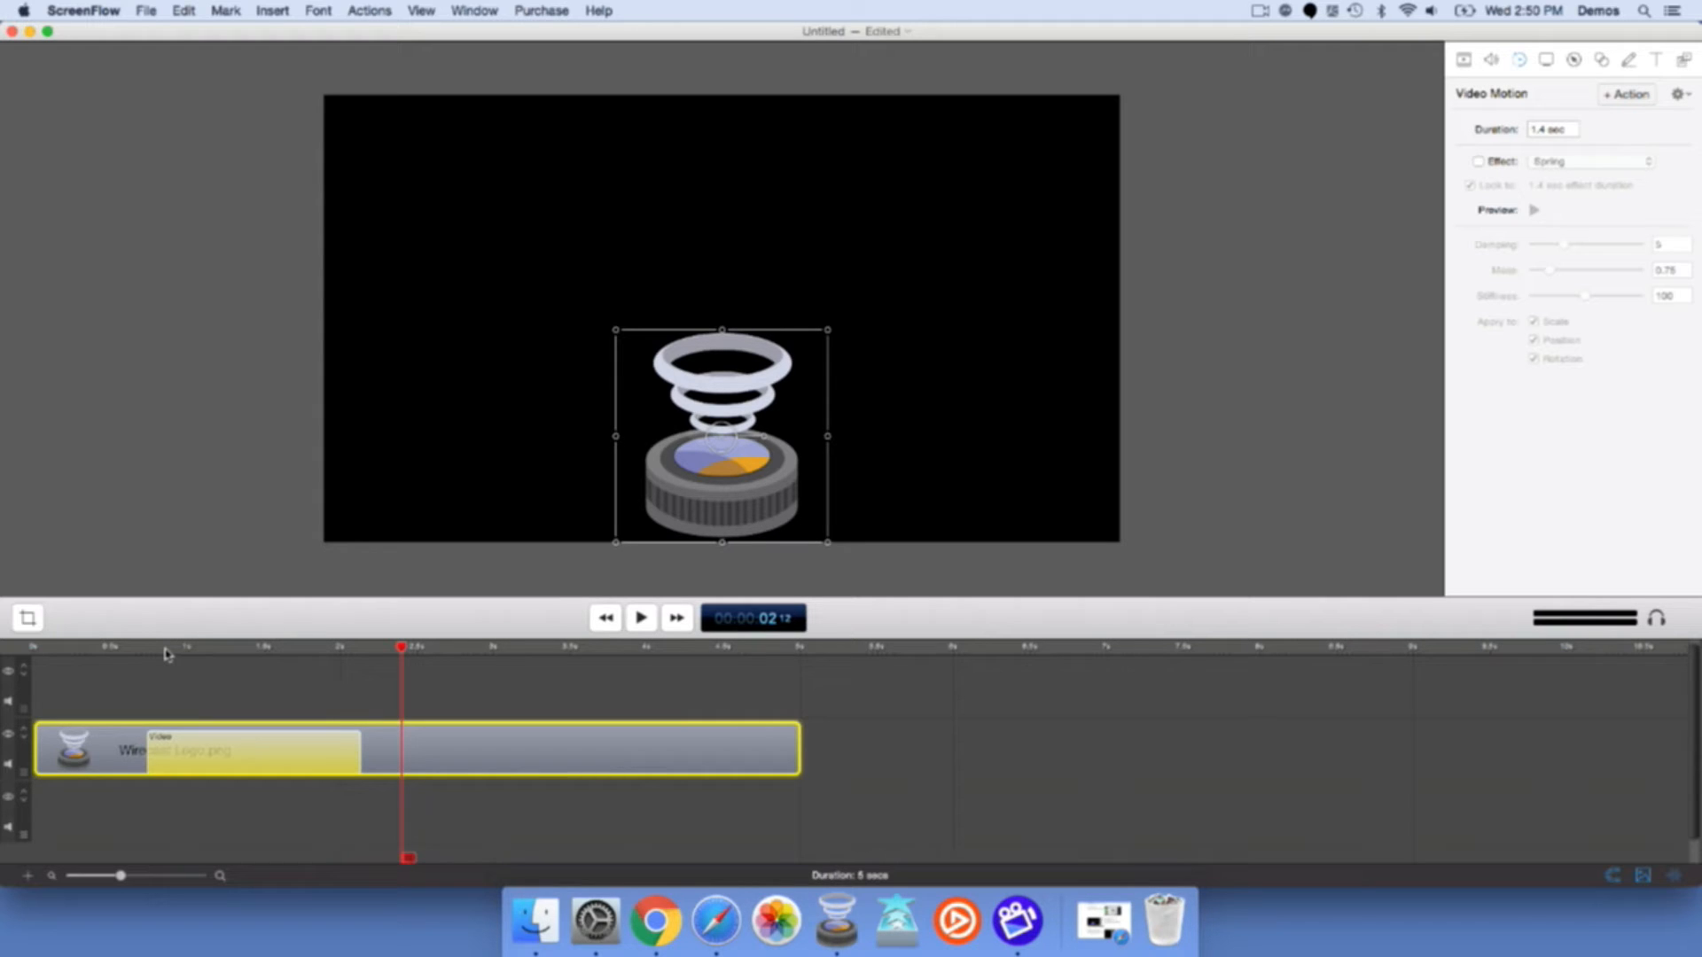
pyautogui.click(147, 652)
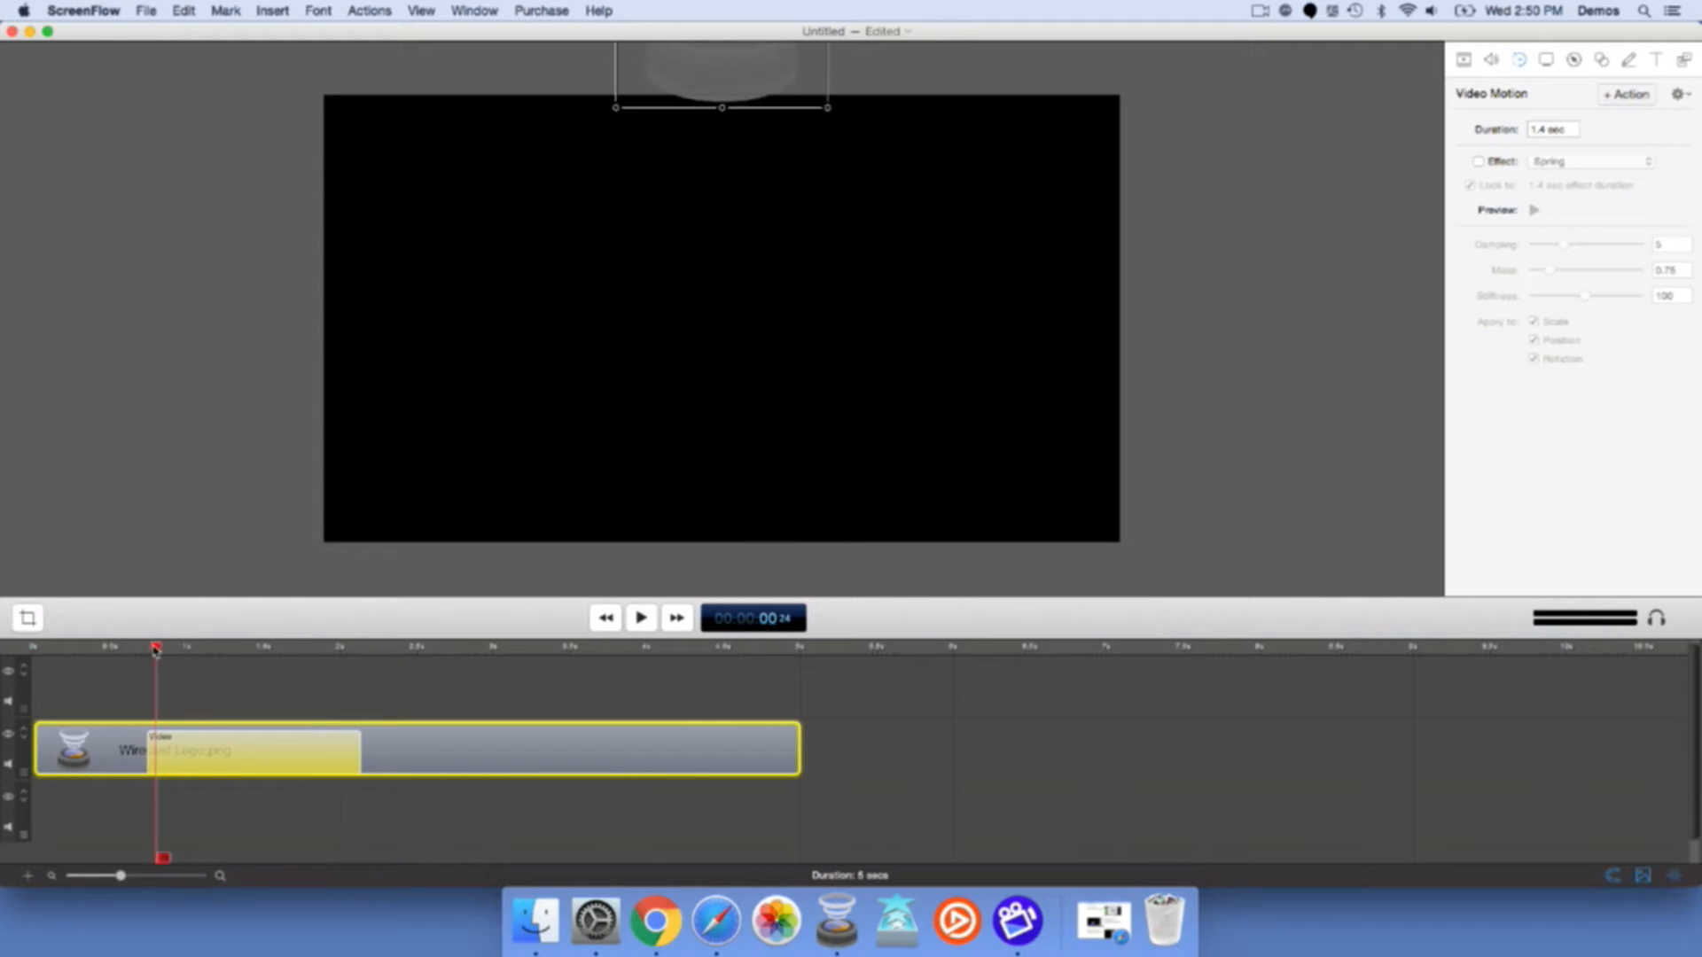
pyautogui.press('space')
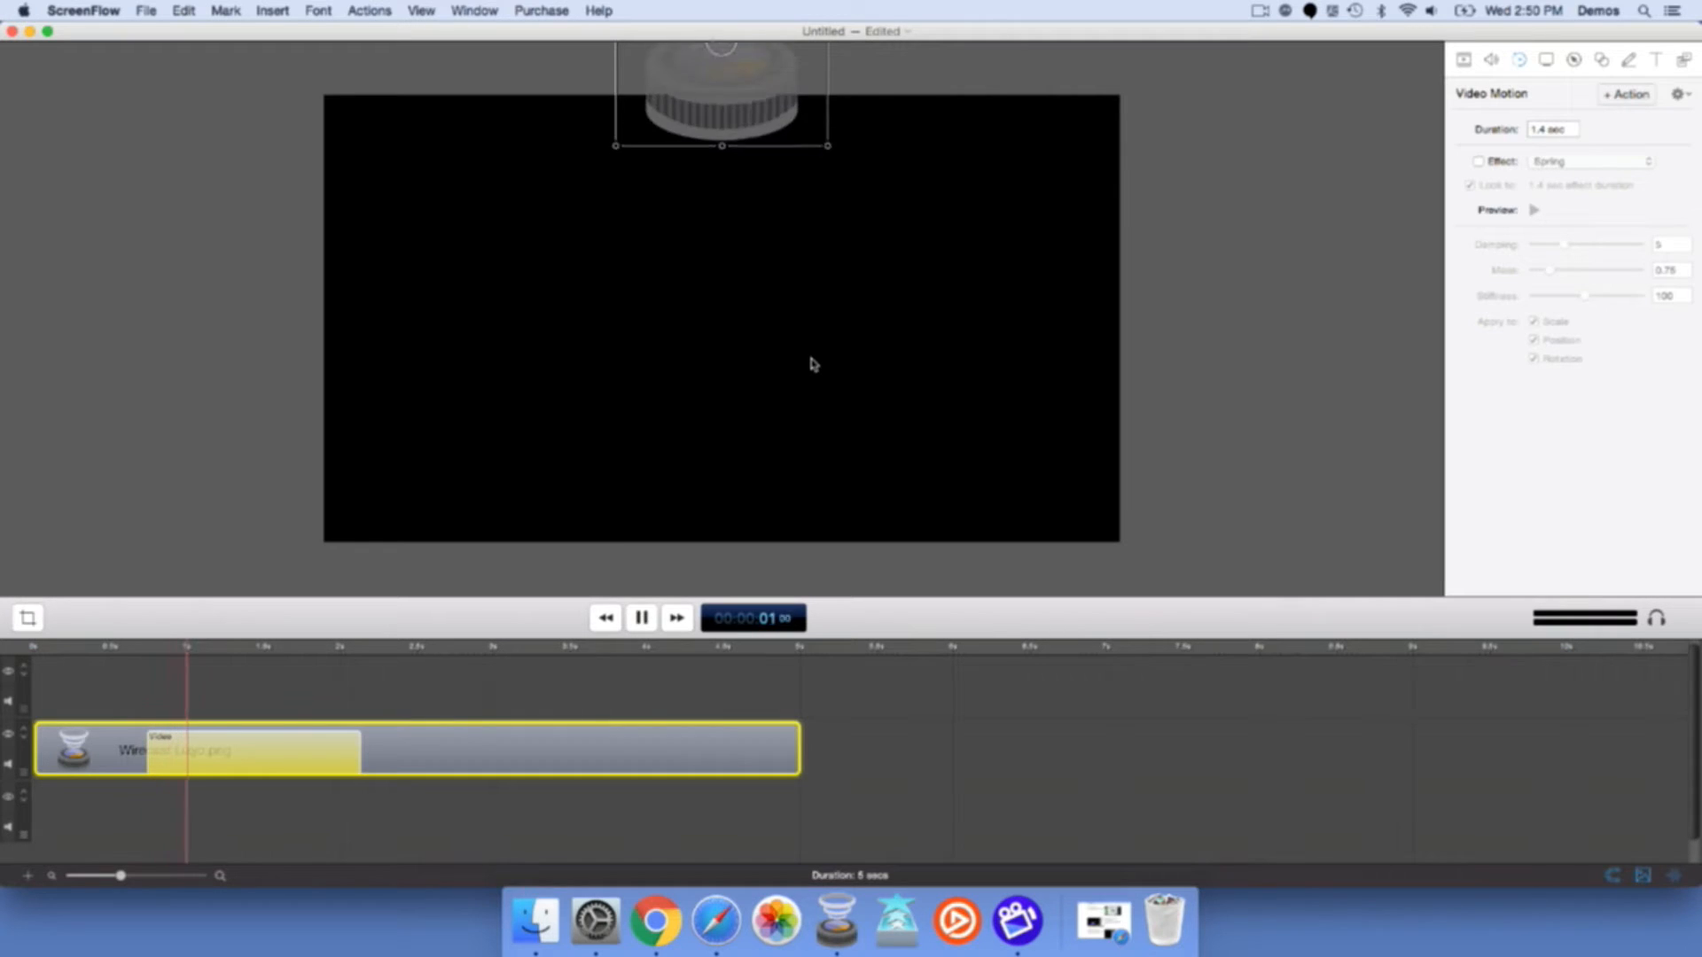
pyautogui.press('space')
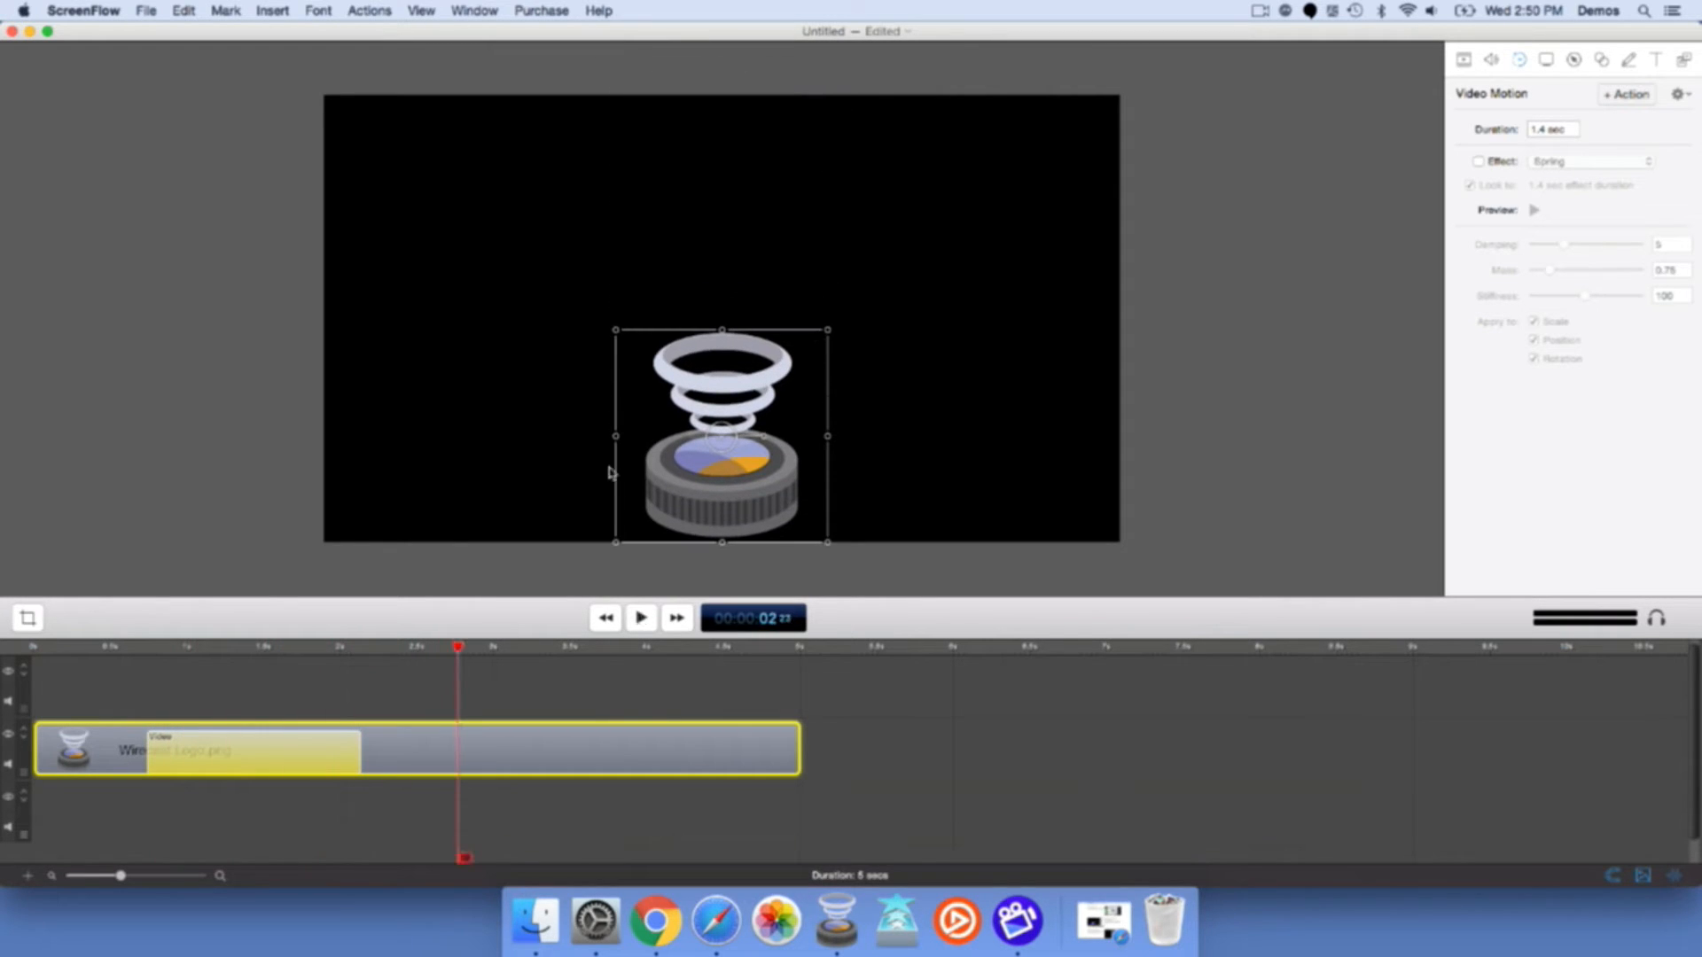
# Review the action's curve types, keep Linear, and replay and scrub through the logo movement.
pyautogui.rightClick(242, 744)
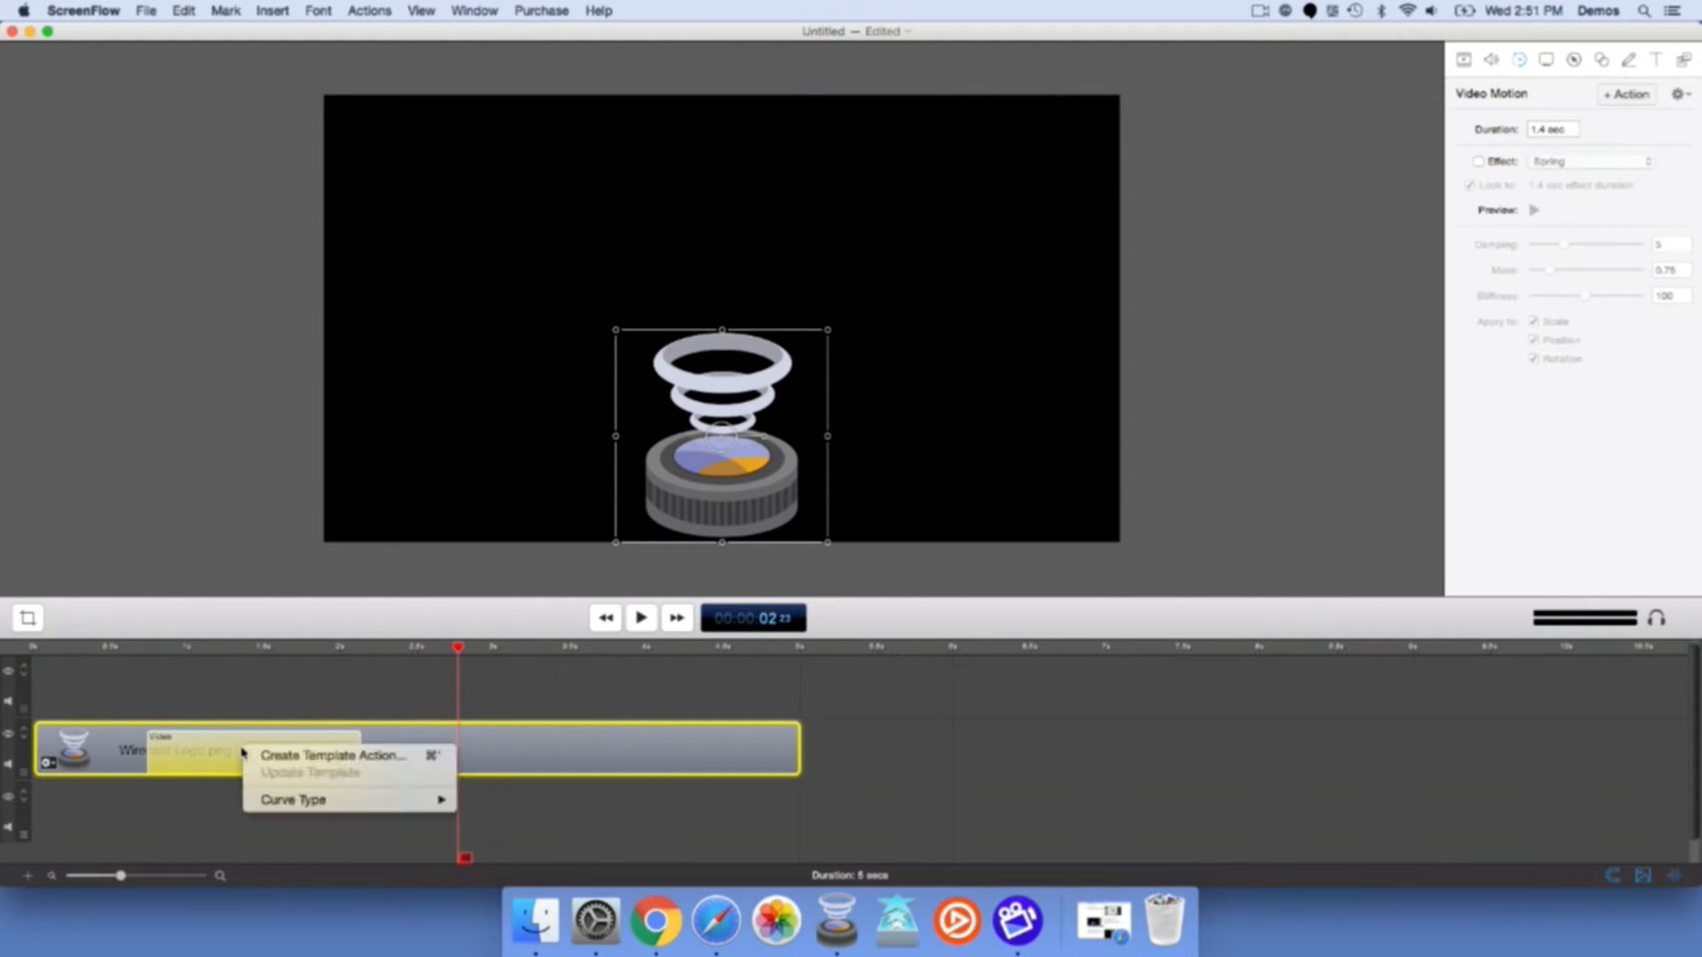
pyautogui.moveTo(315, 802)
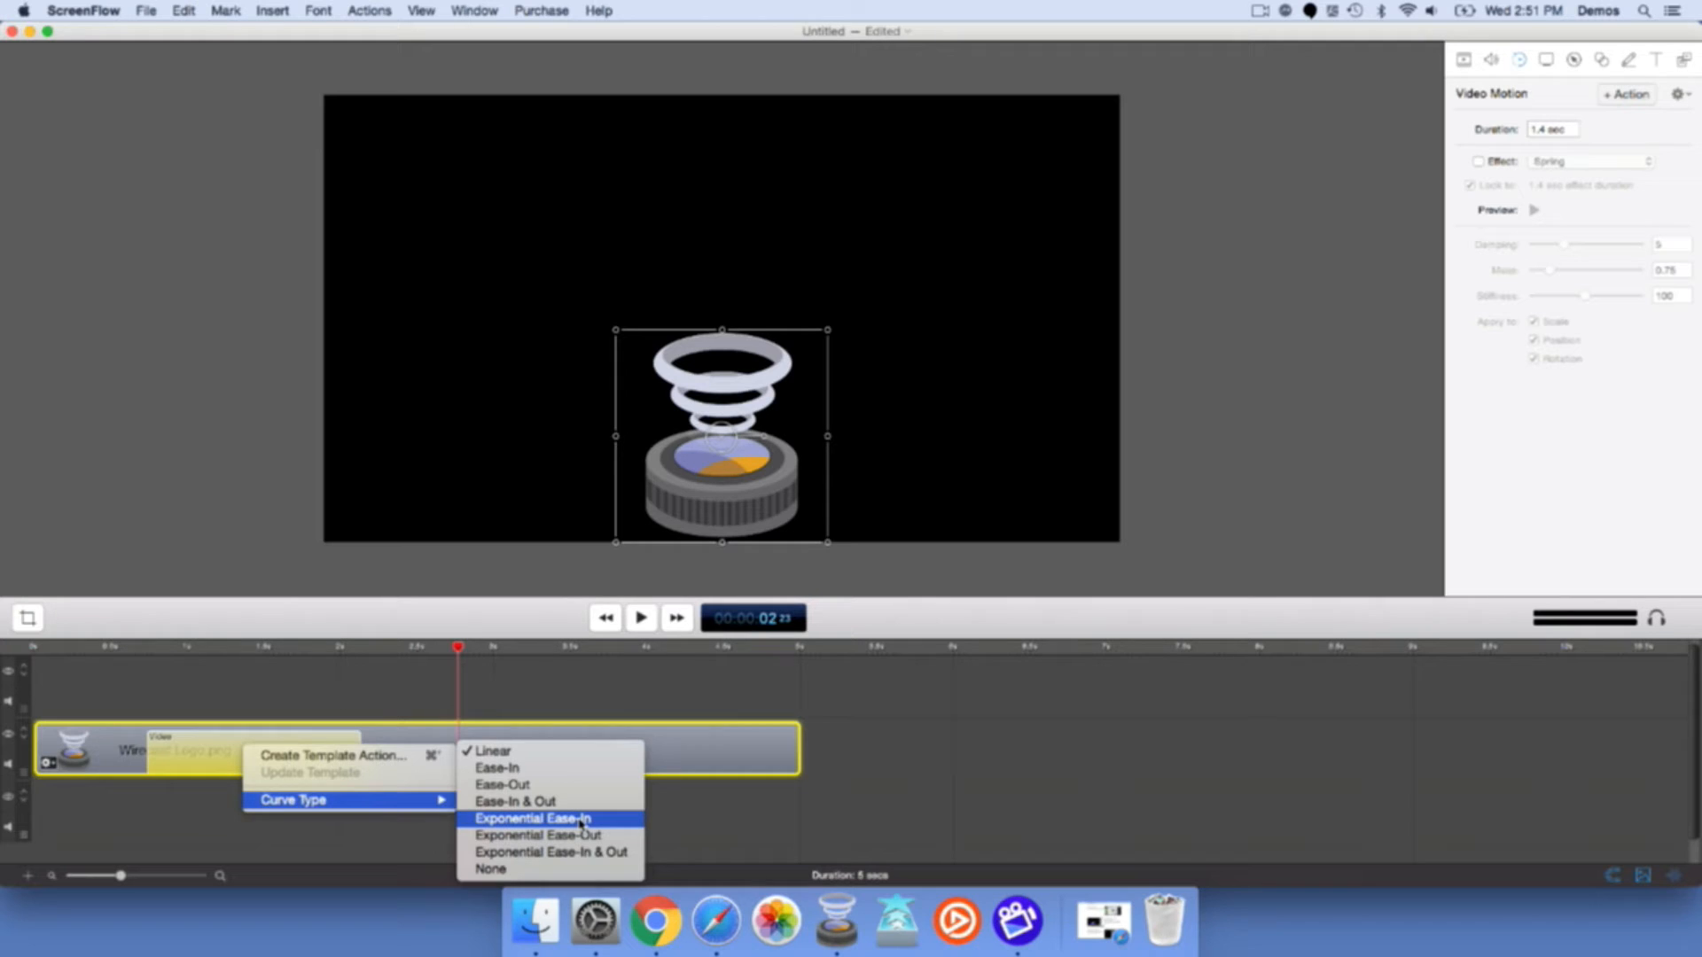
pyautogui.click(507, 752)
pyautogui.click(144, 649)
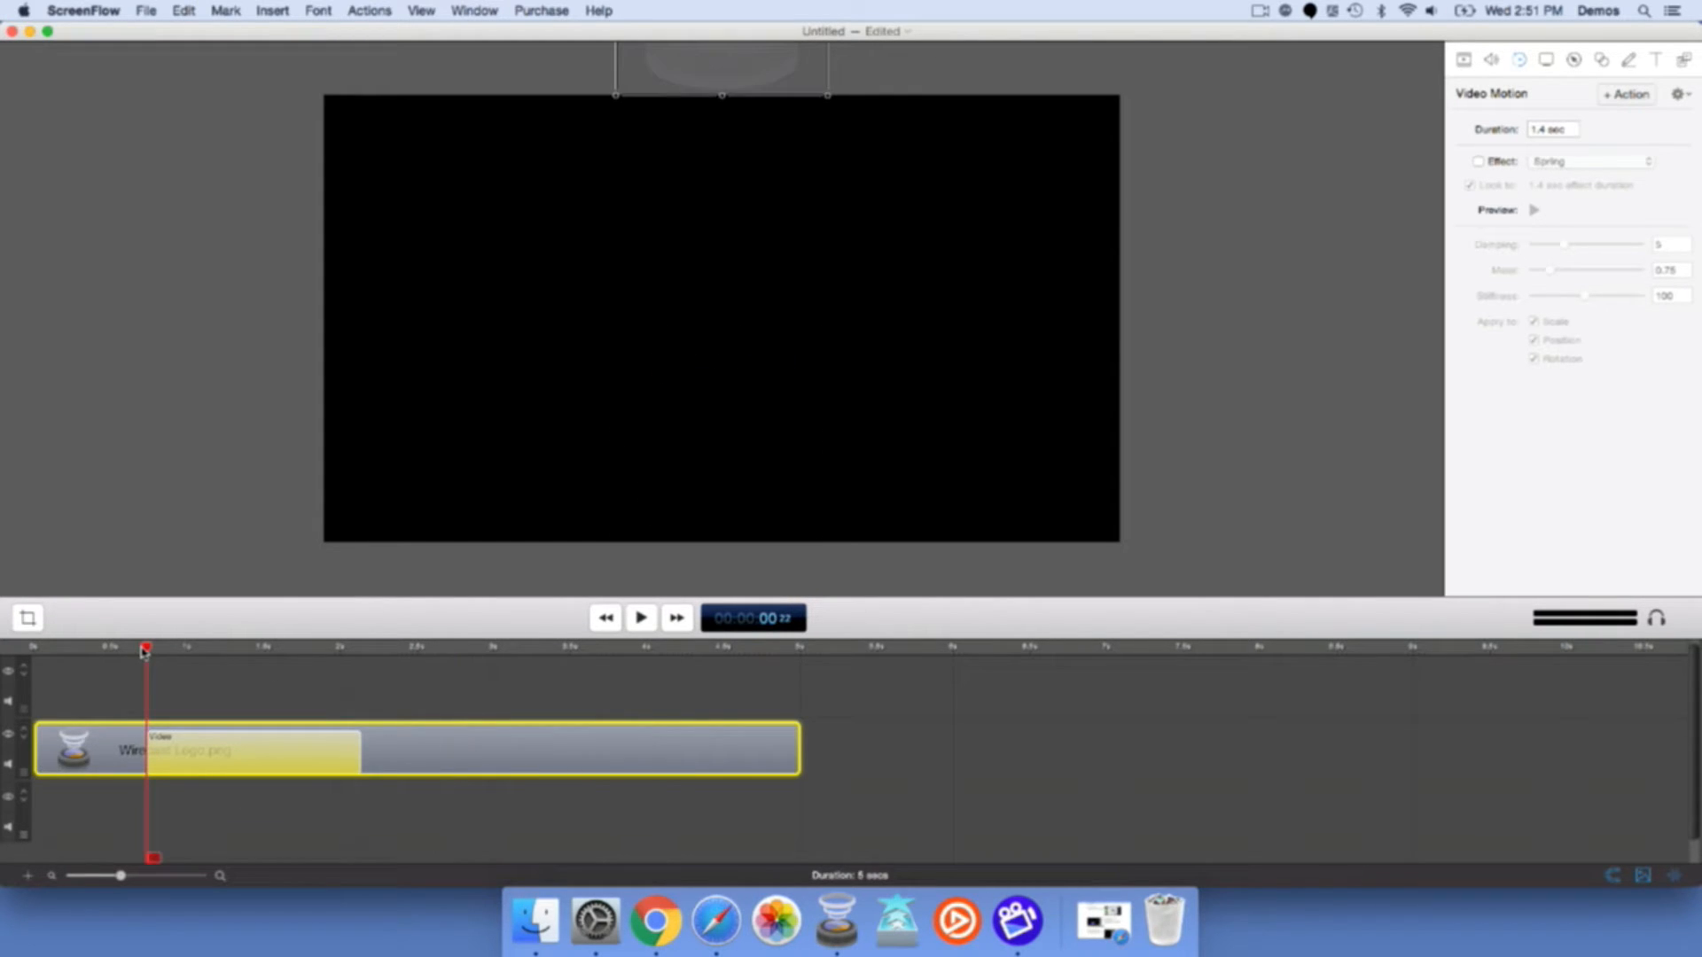
pyautogui.press('space')
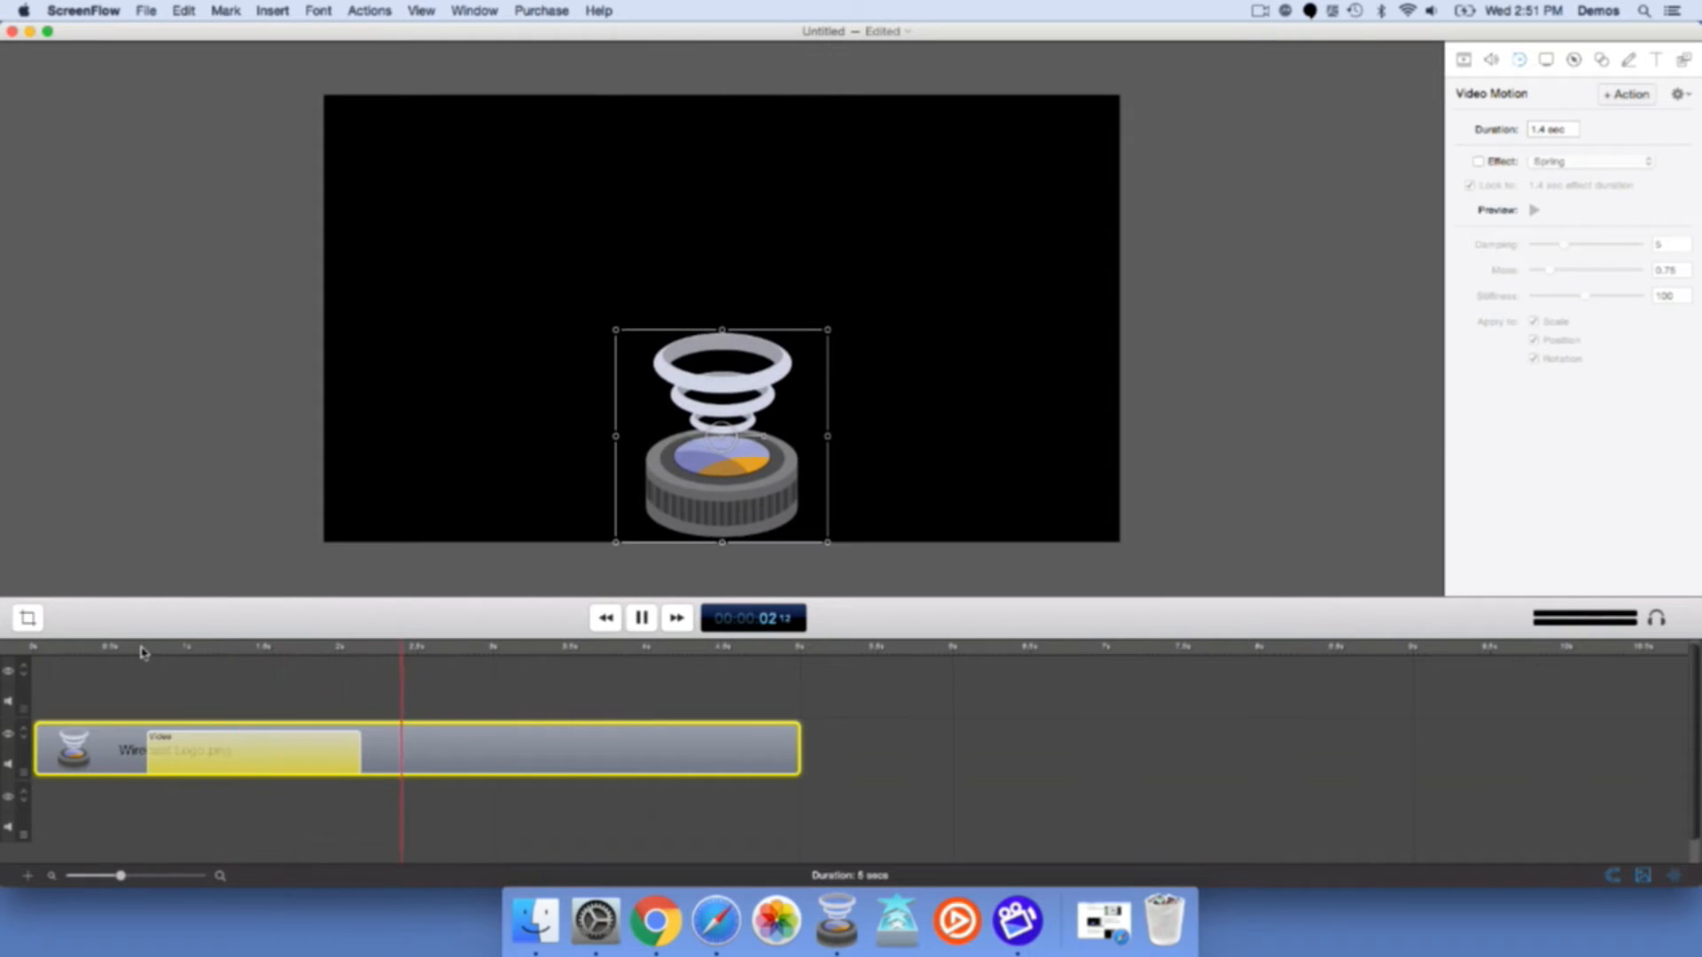
pyautogui.press('space')
pyautogui.moveTo(154, 649); pyautogui.dragTo(360, 648)
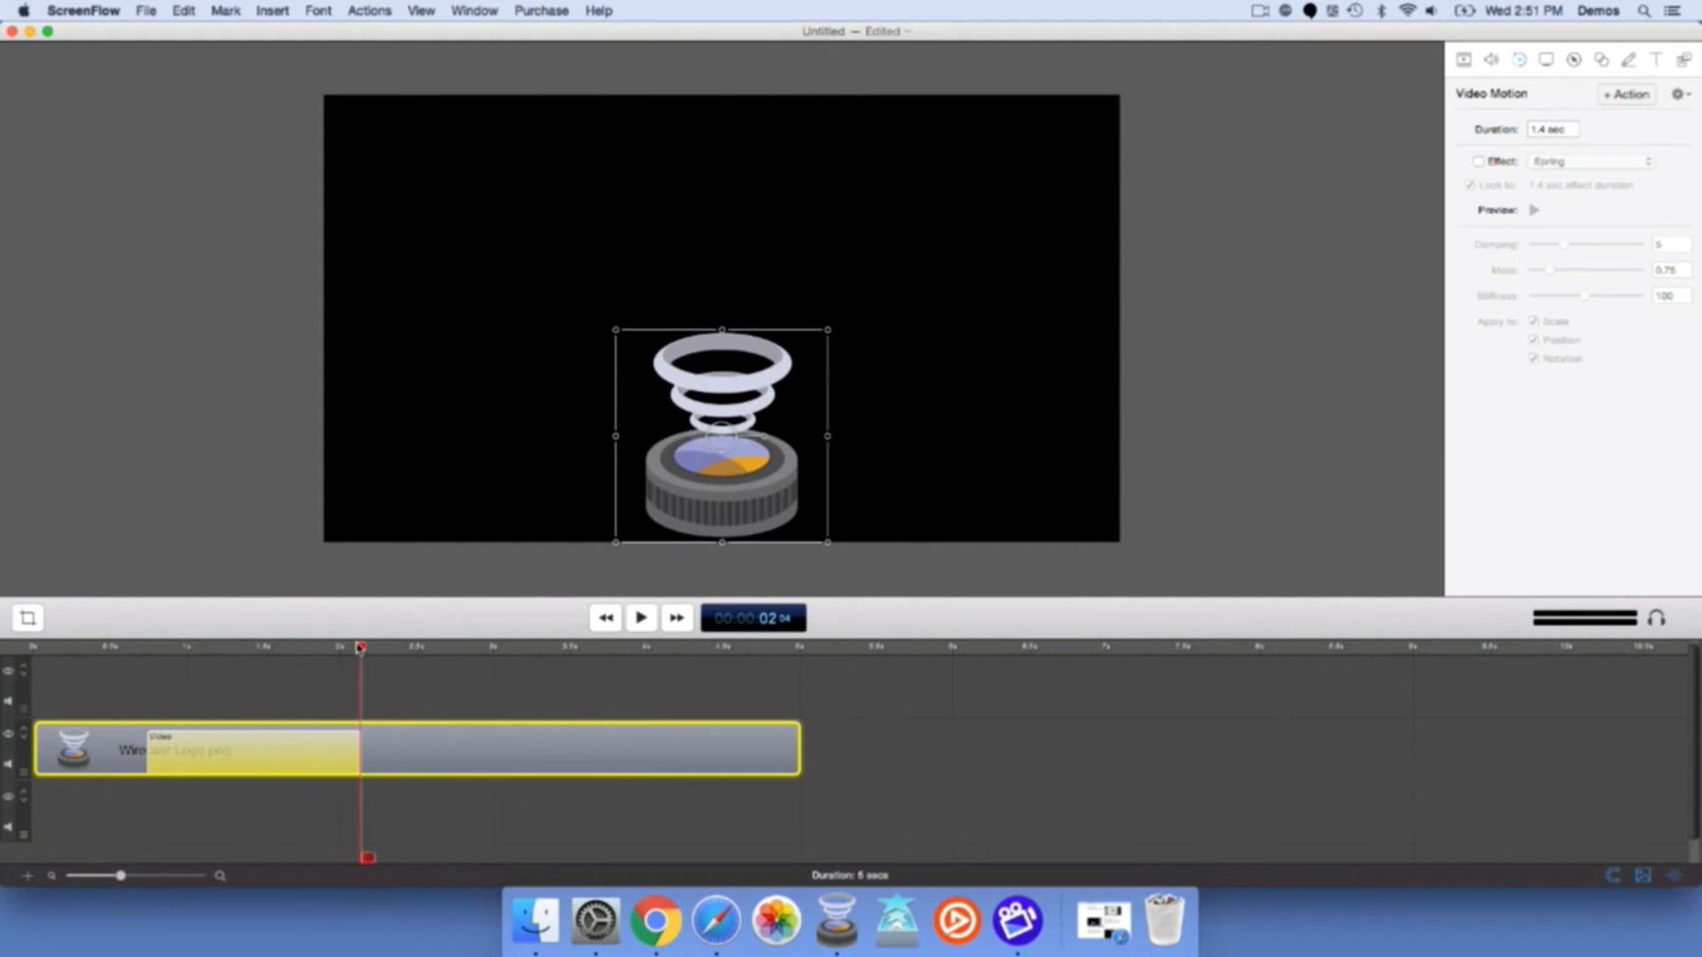
# Turn the Spring effect back on for the action and play the logo movement from its start.
pyautogui.click(1477, 162)
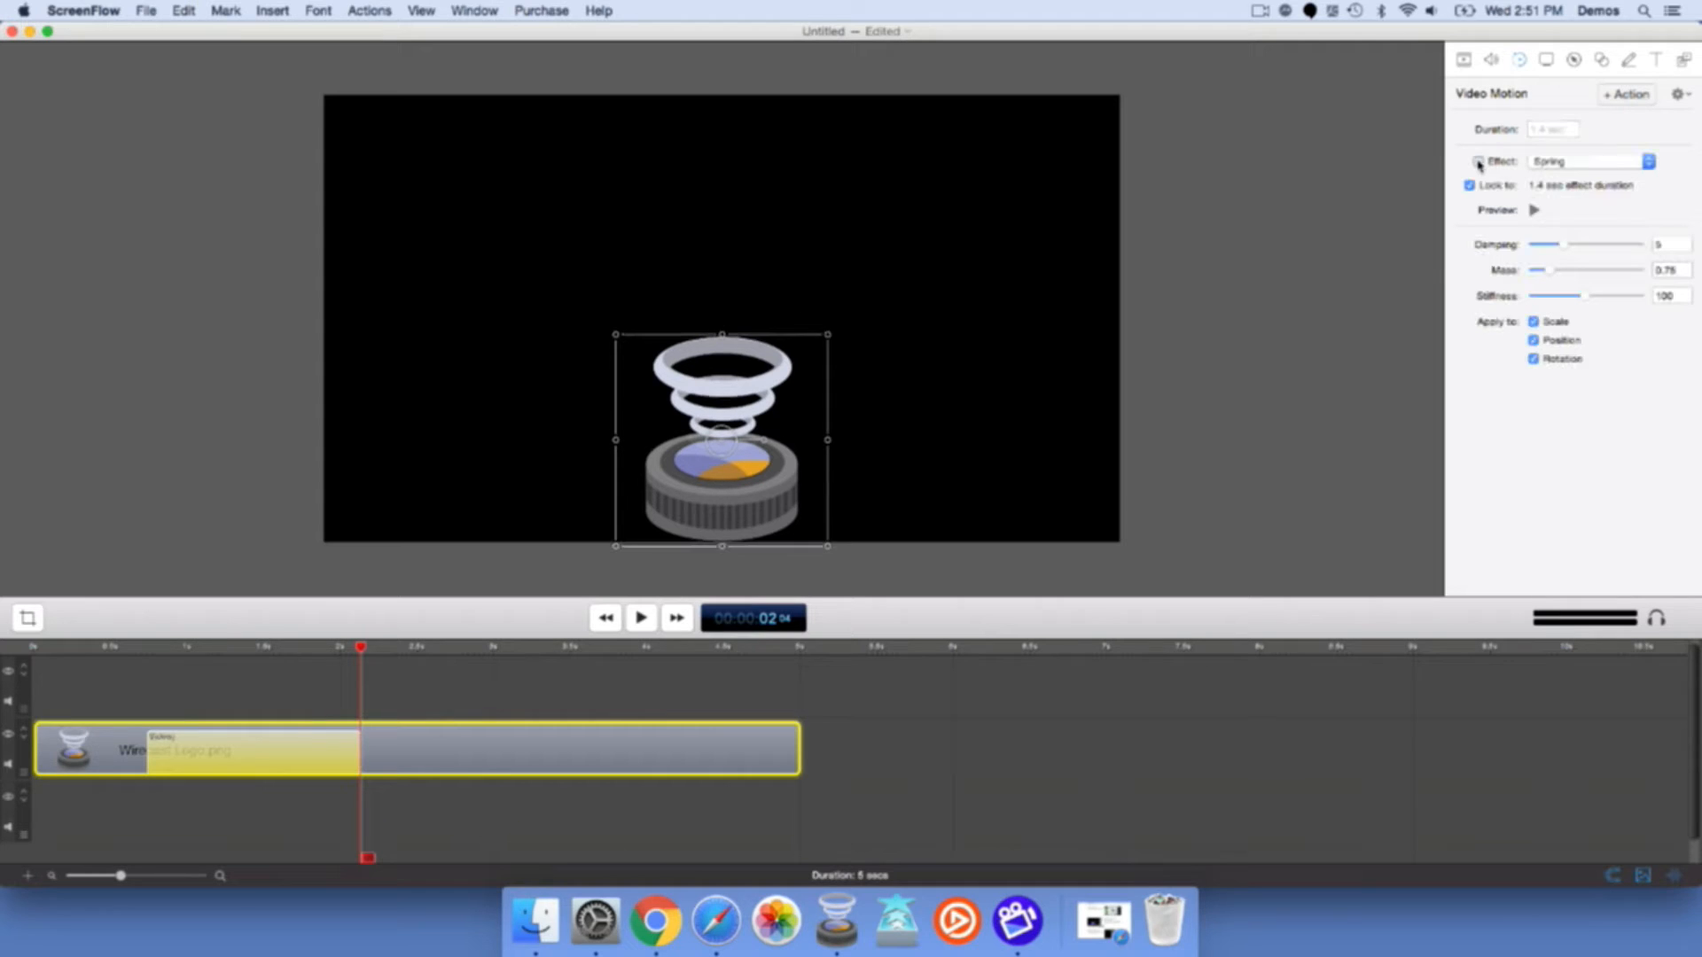
pyautogui.click(147, 650)
pyautogui.press('space')
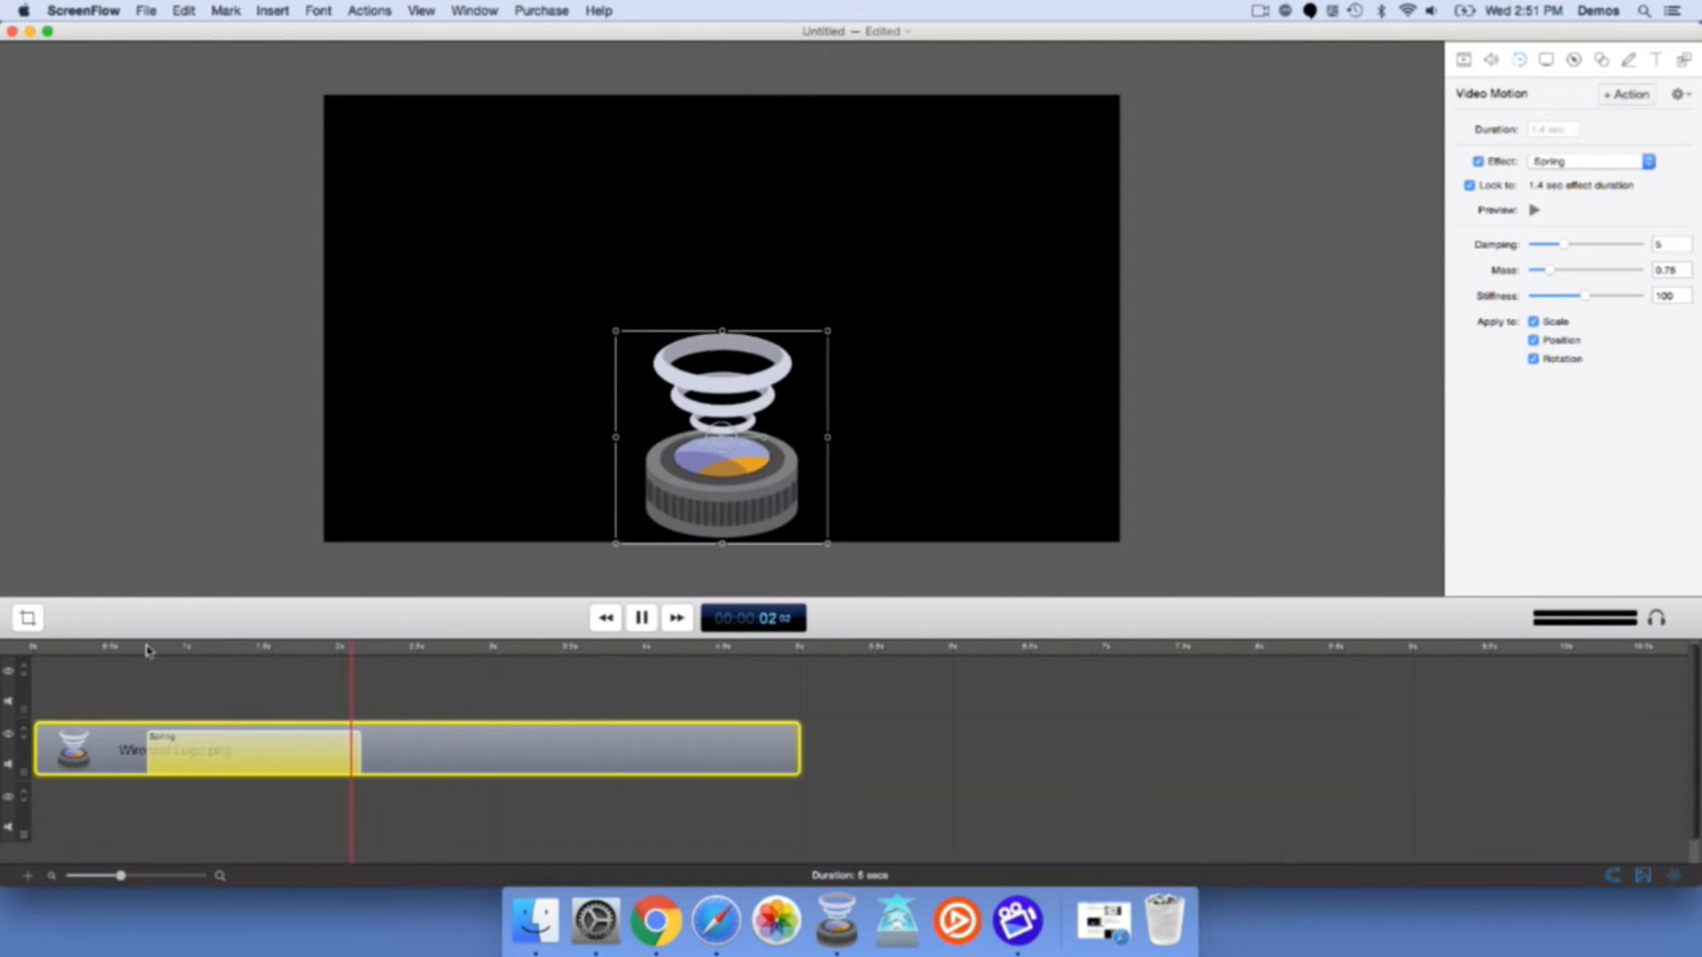
pyautogui.press('space')
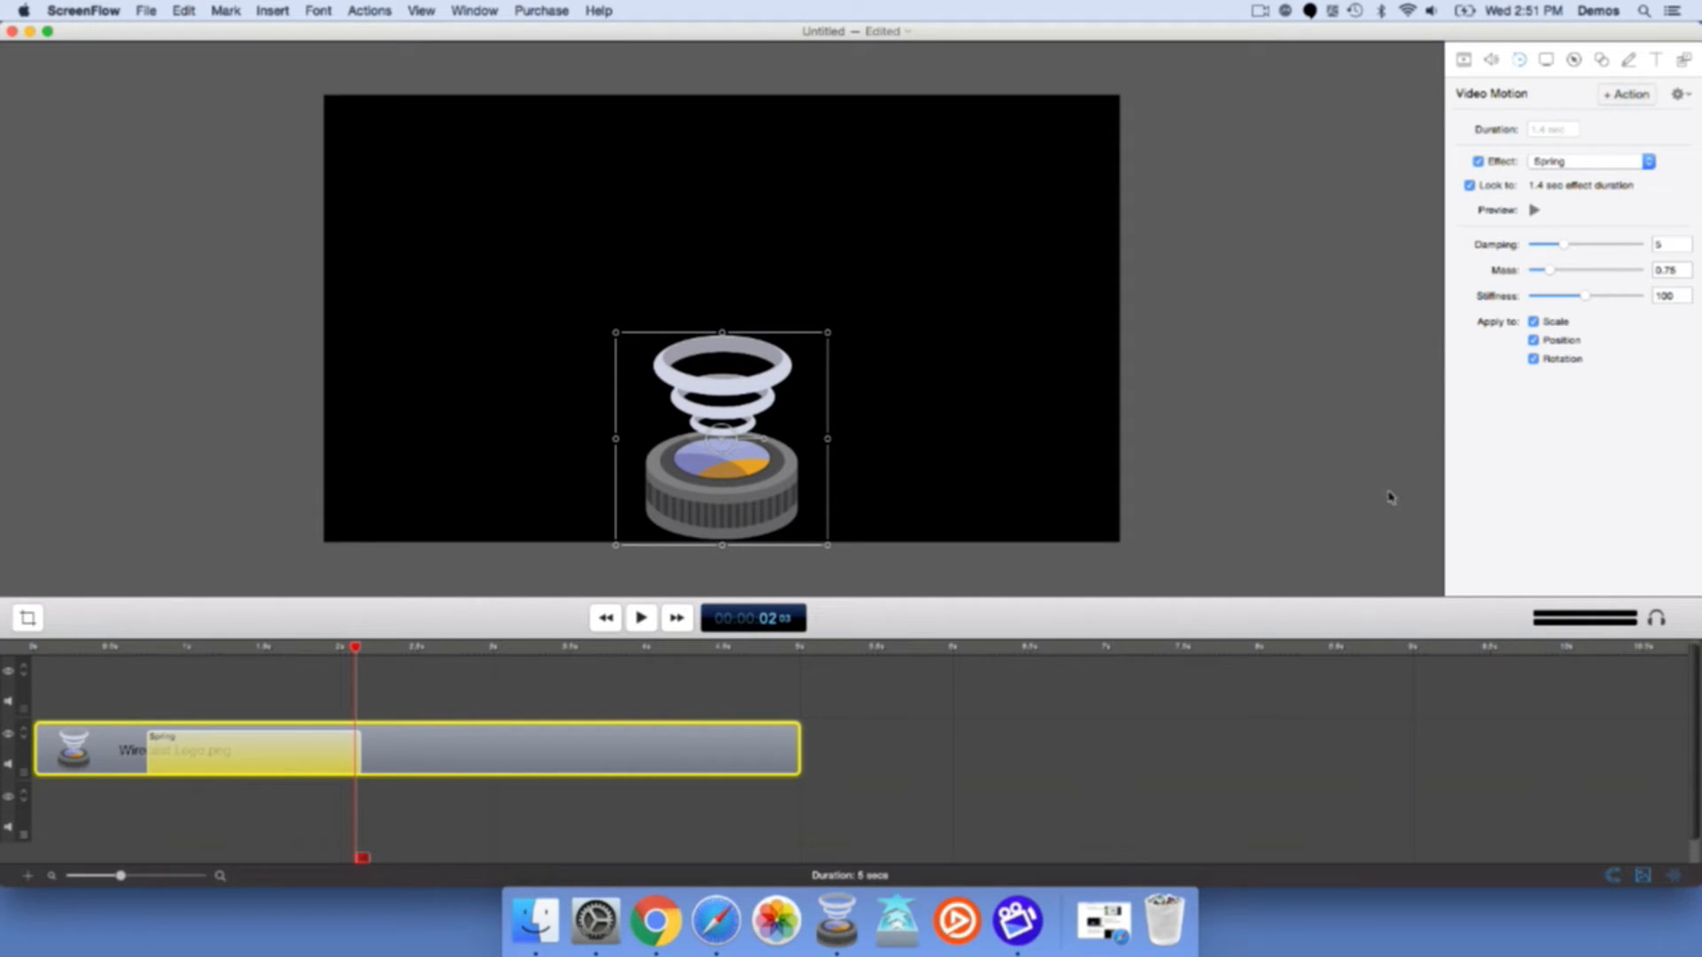
# Switch the action's motion effect to Gravity and preview the bouncing logo repeatedly from the action's start.
pyautogui.click(1596, 161)
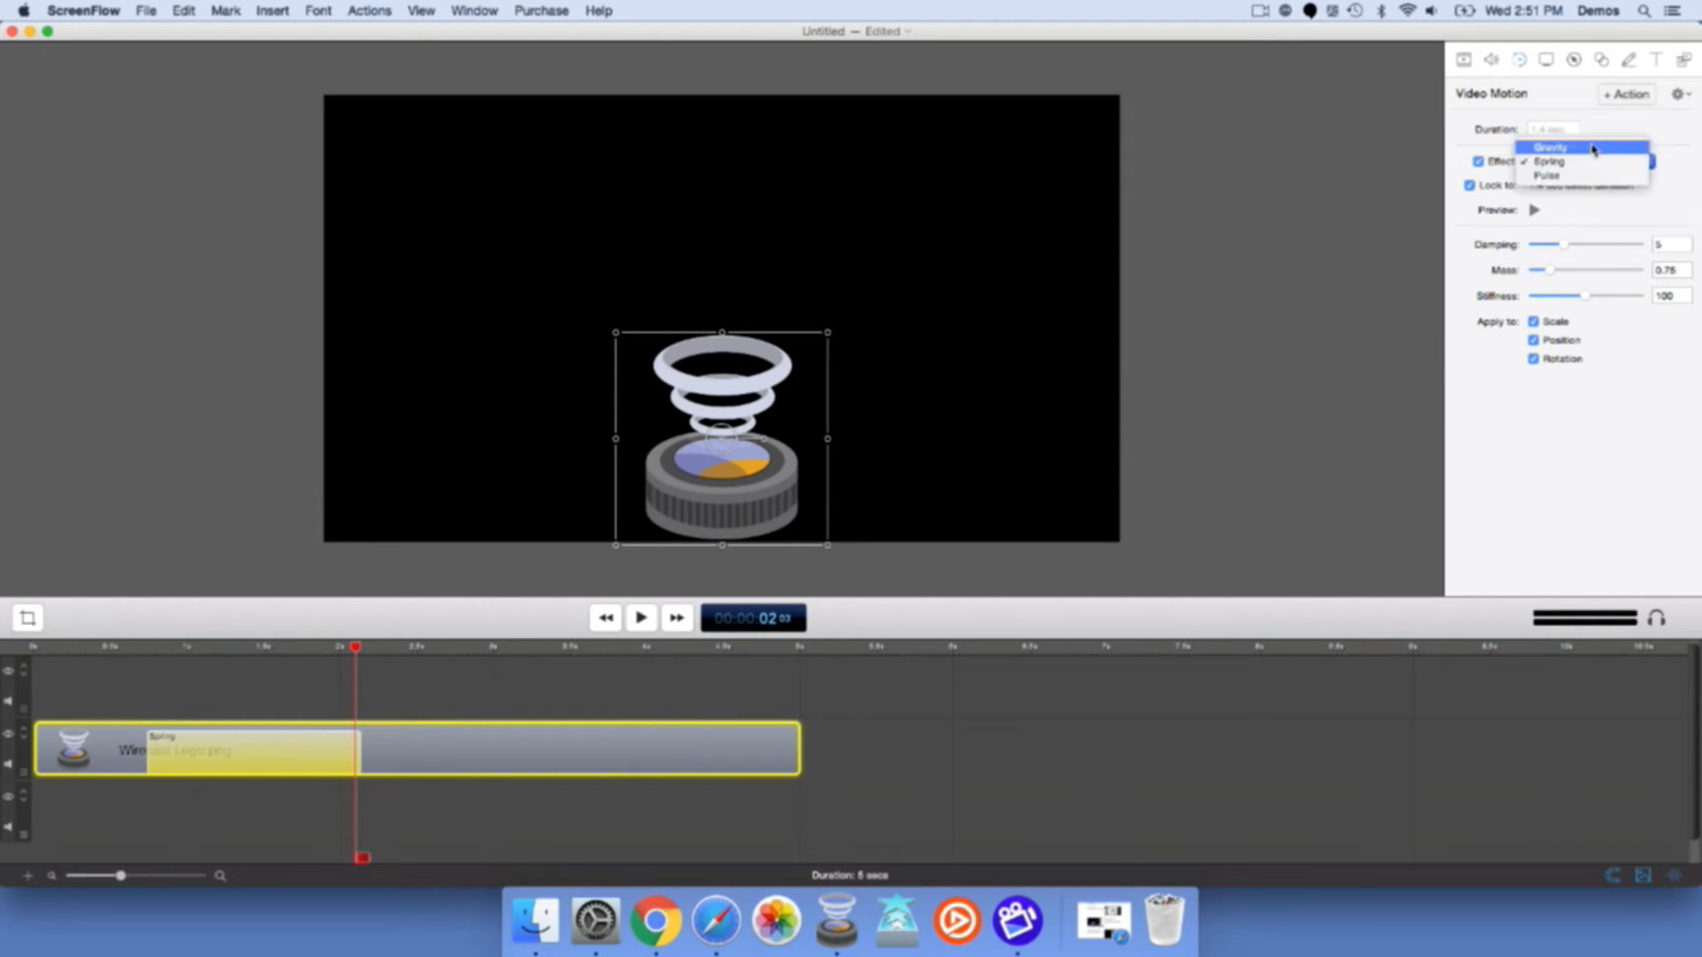
pyautogui.click(1593, 148)
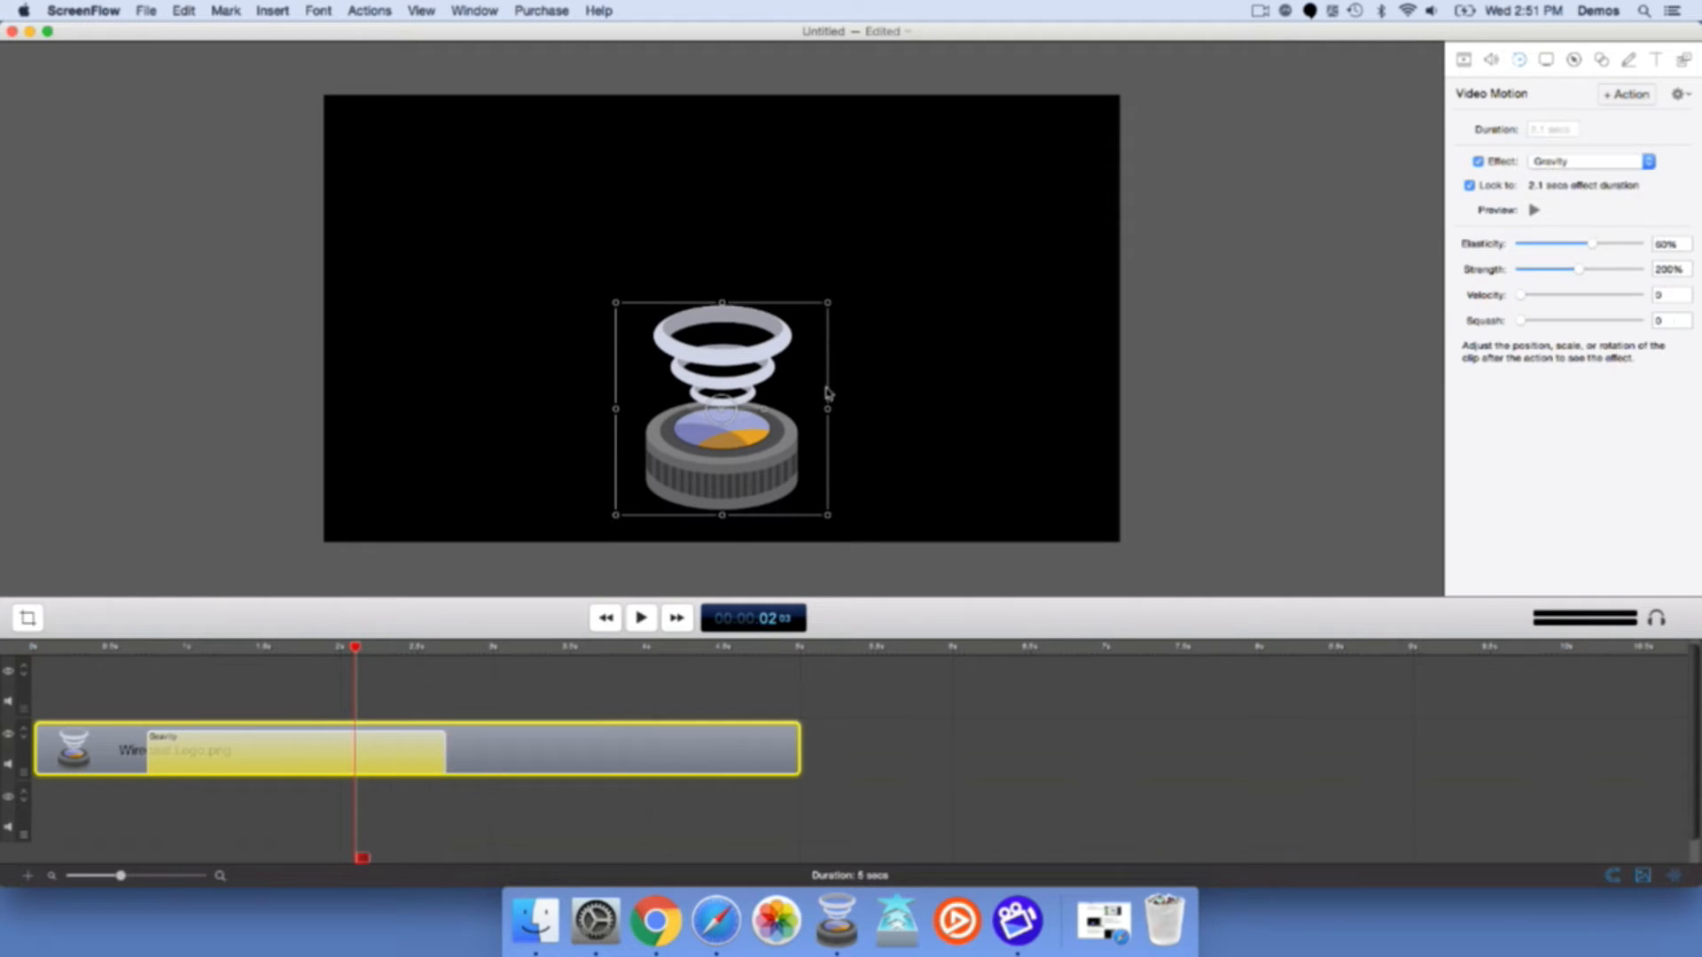
pyautogui.click(134, 651)
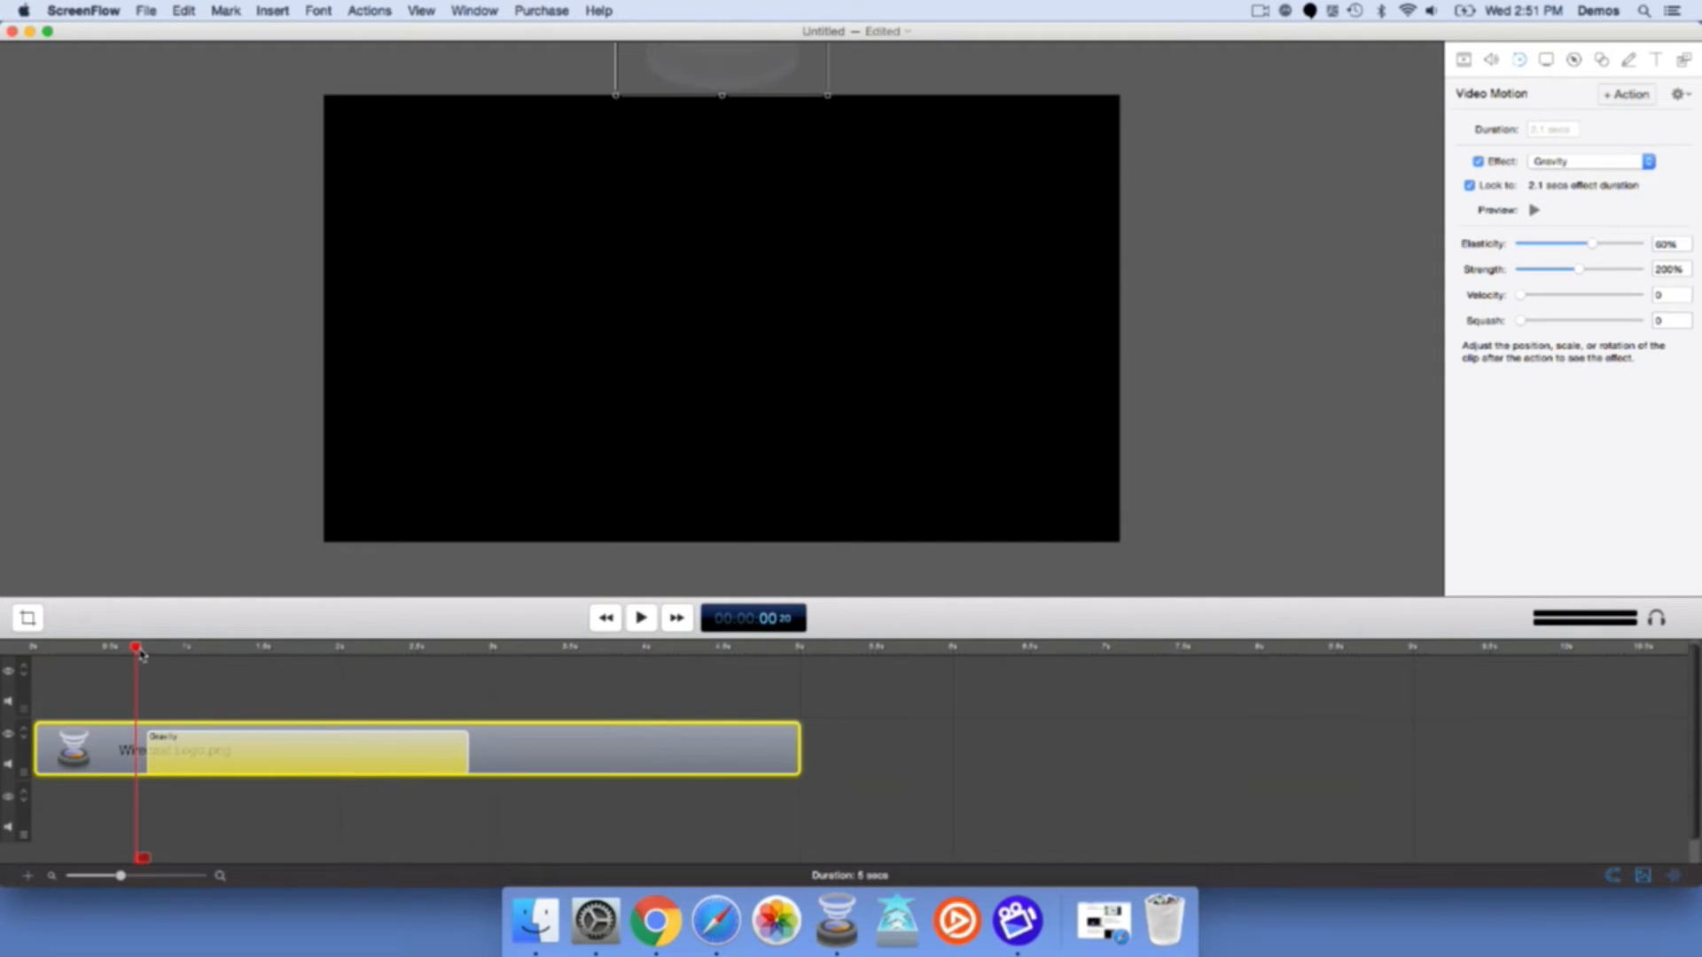
pyautogui.moveTo(138, 647); pyautogui.dragTo(147, 646)
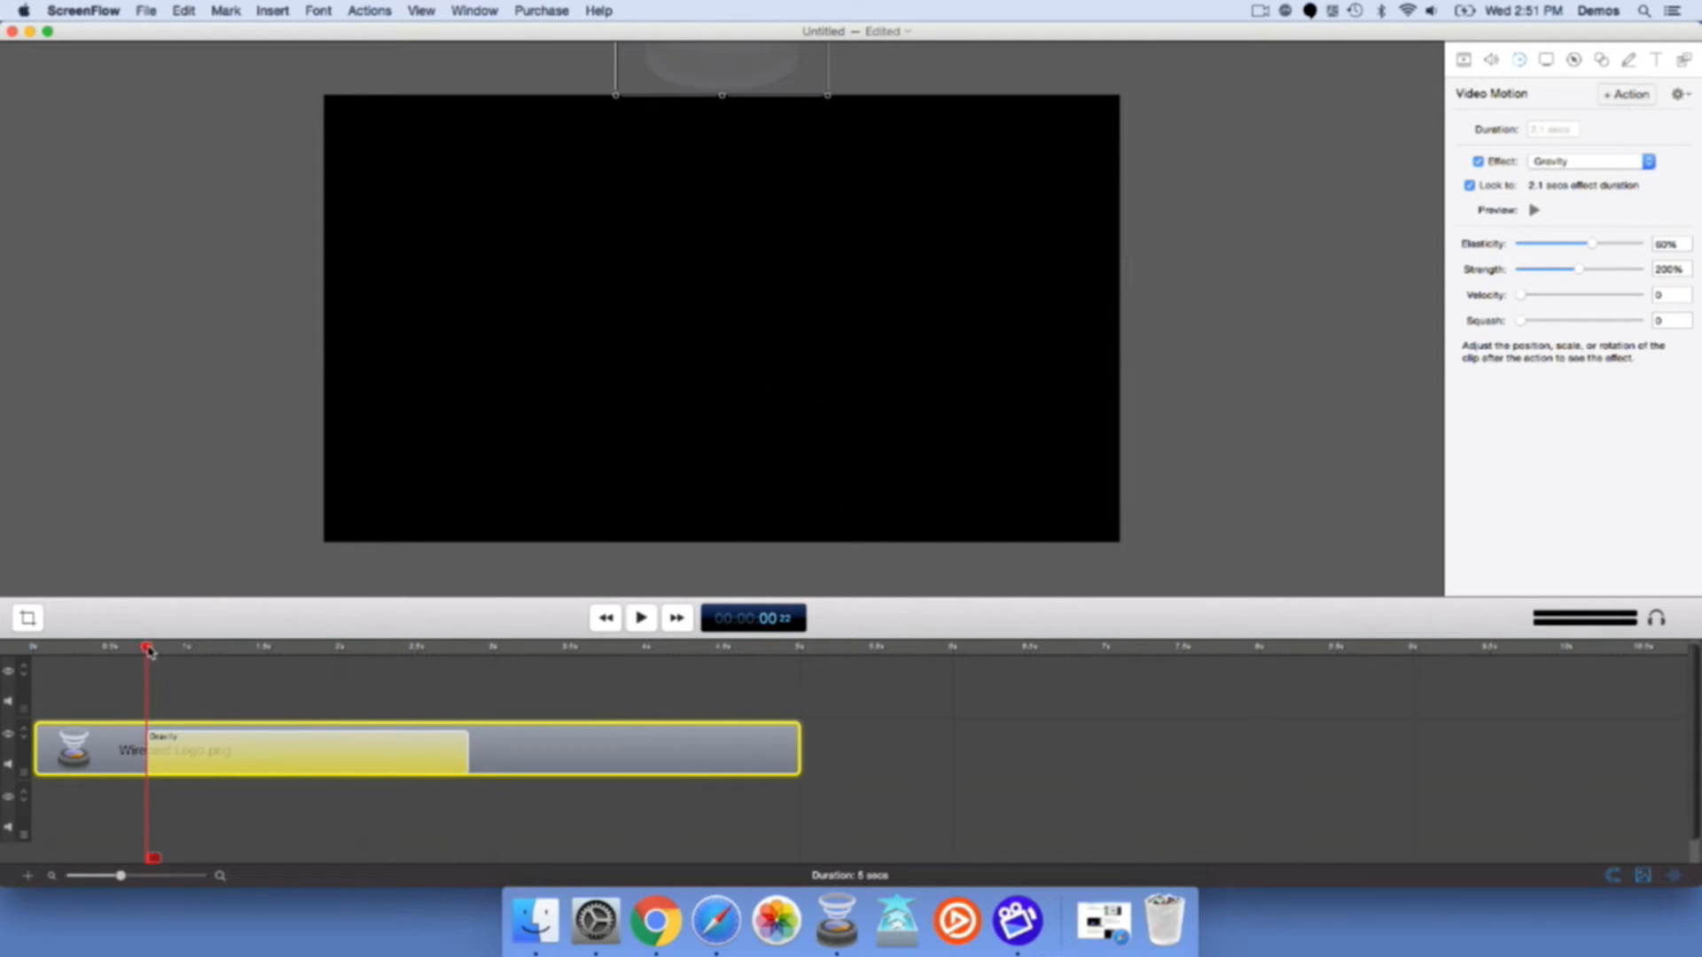
pyautogui.click(1533, 211)
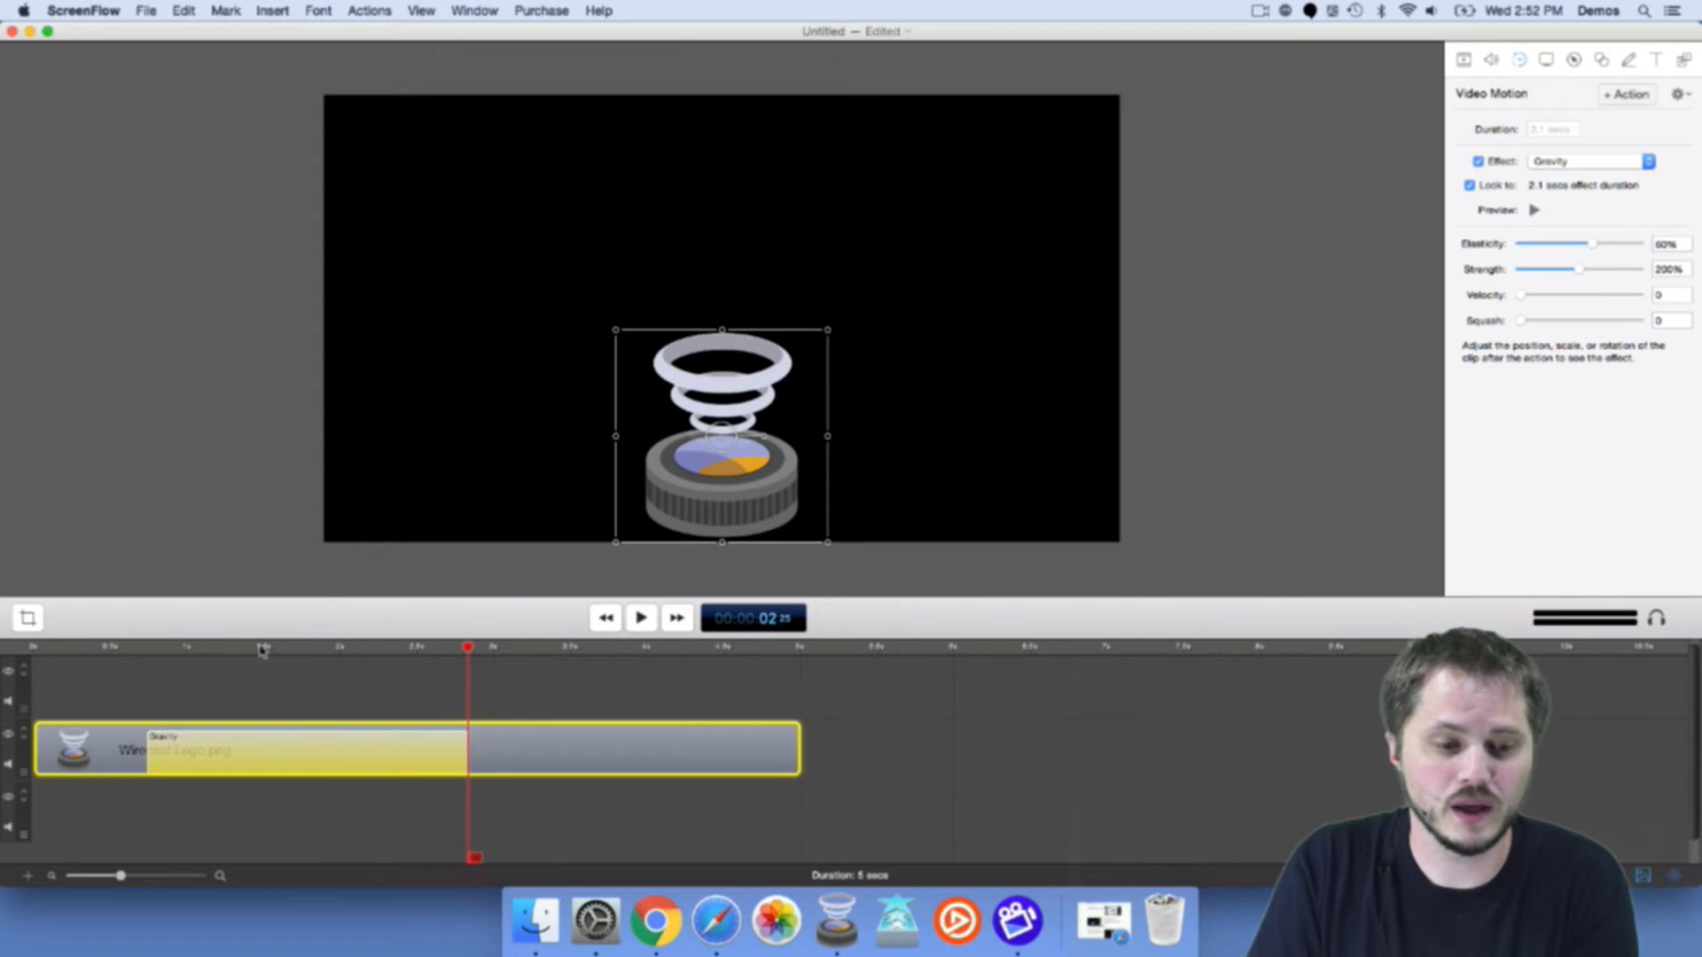
pyautogui.click(148, 648)
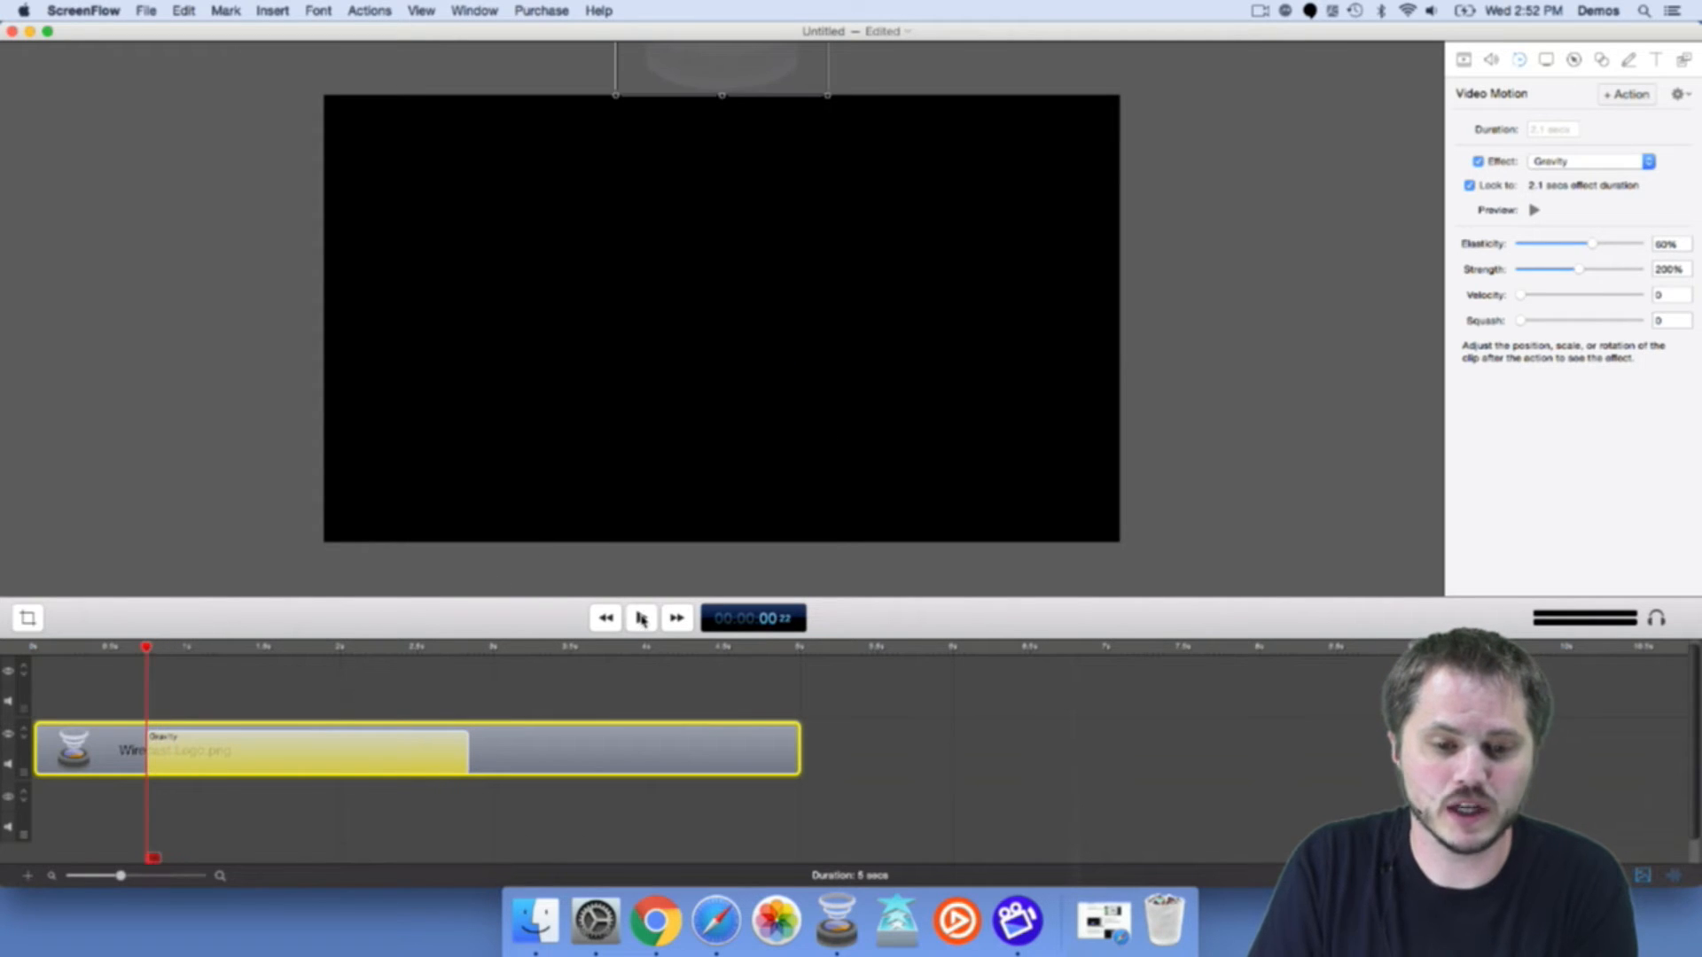
pyautogui.click(1534, 211)
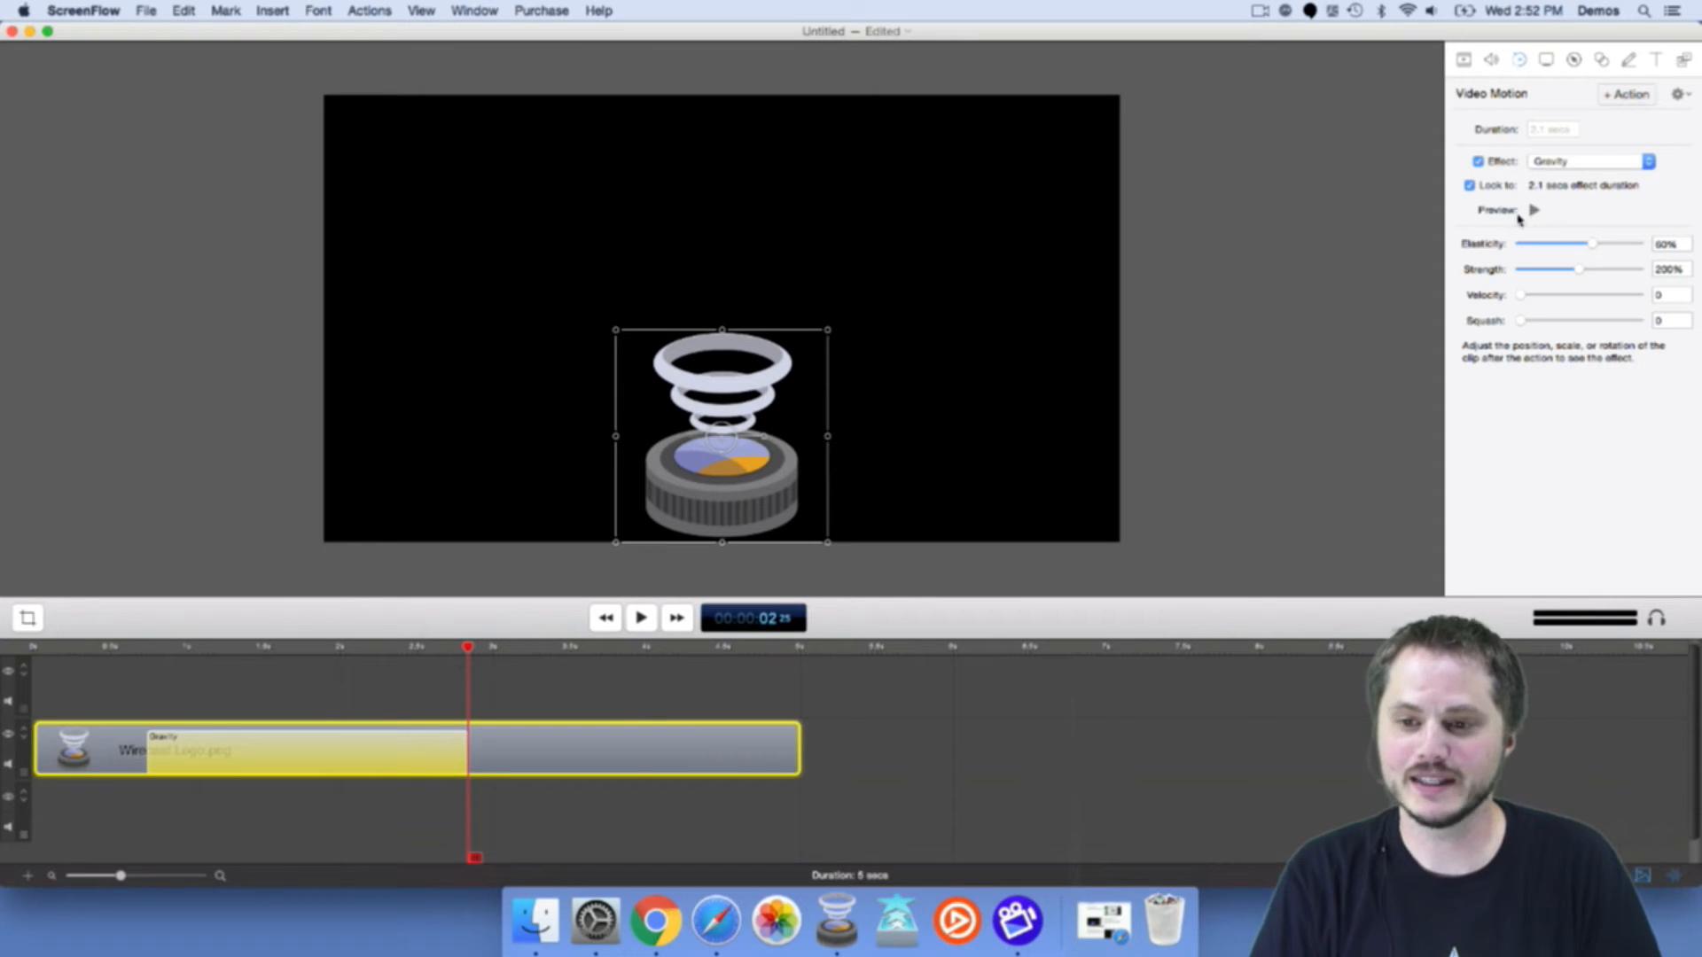
pyautogui.click(1532, 210)
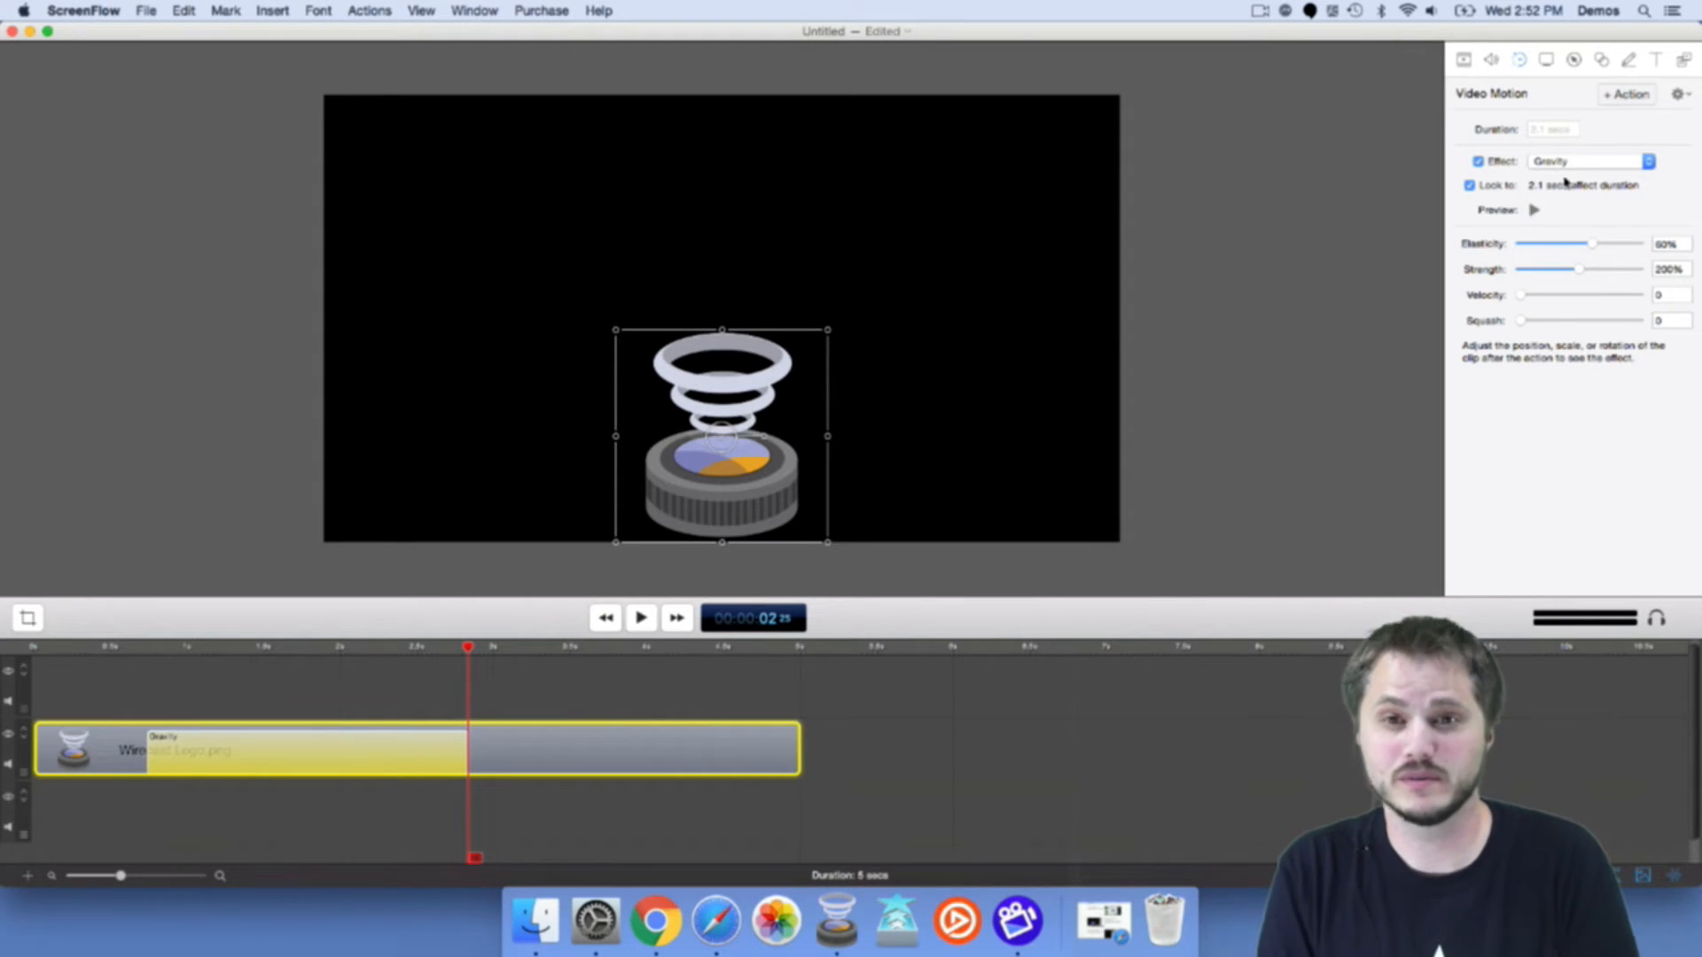
# Switch the action's motion effect to Pulse and play the logo movement from the action's start.
pyautogui.click(1590, 163)
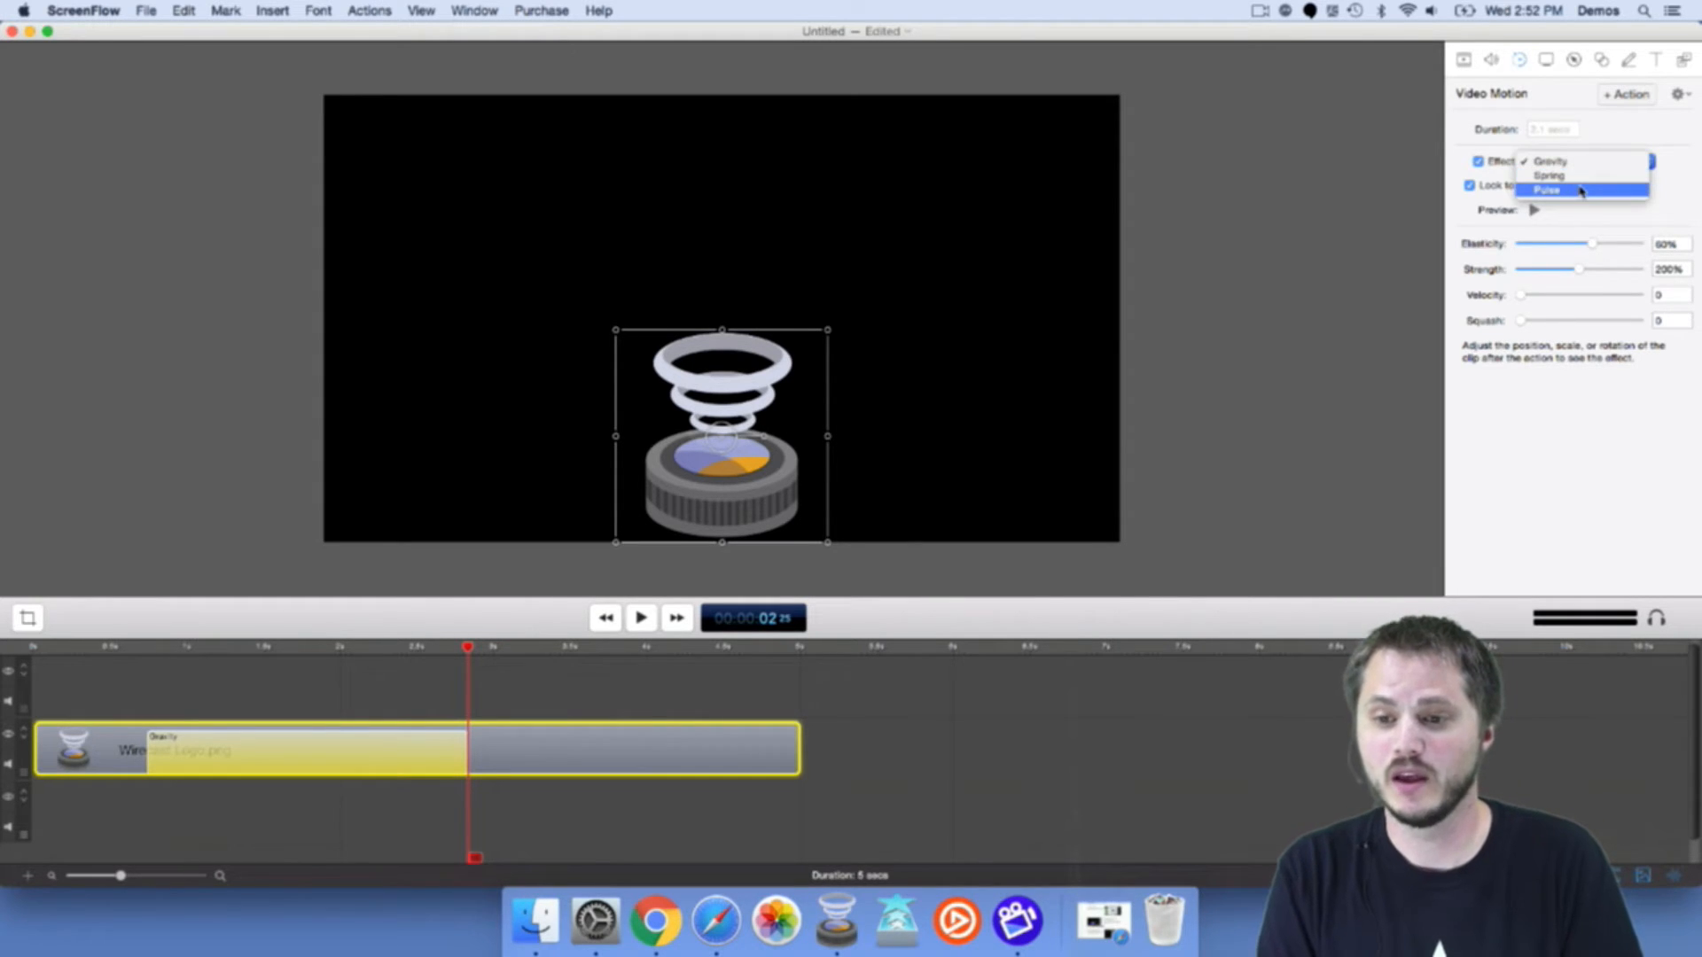
pyautogui.click(1580, 191)
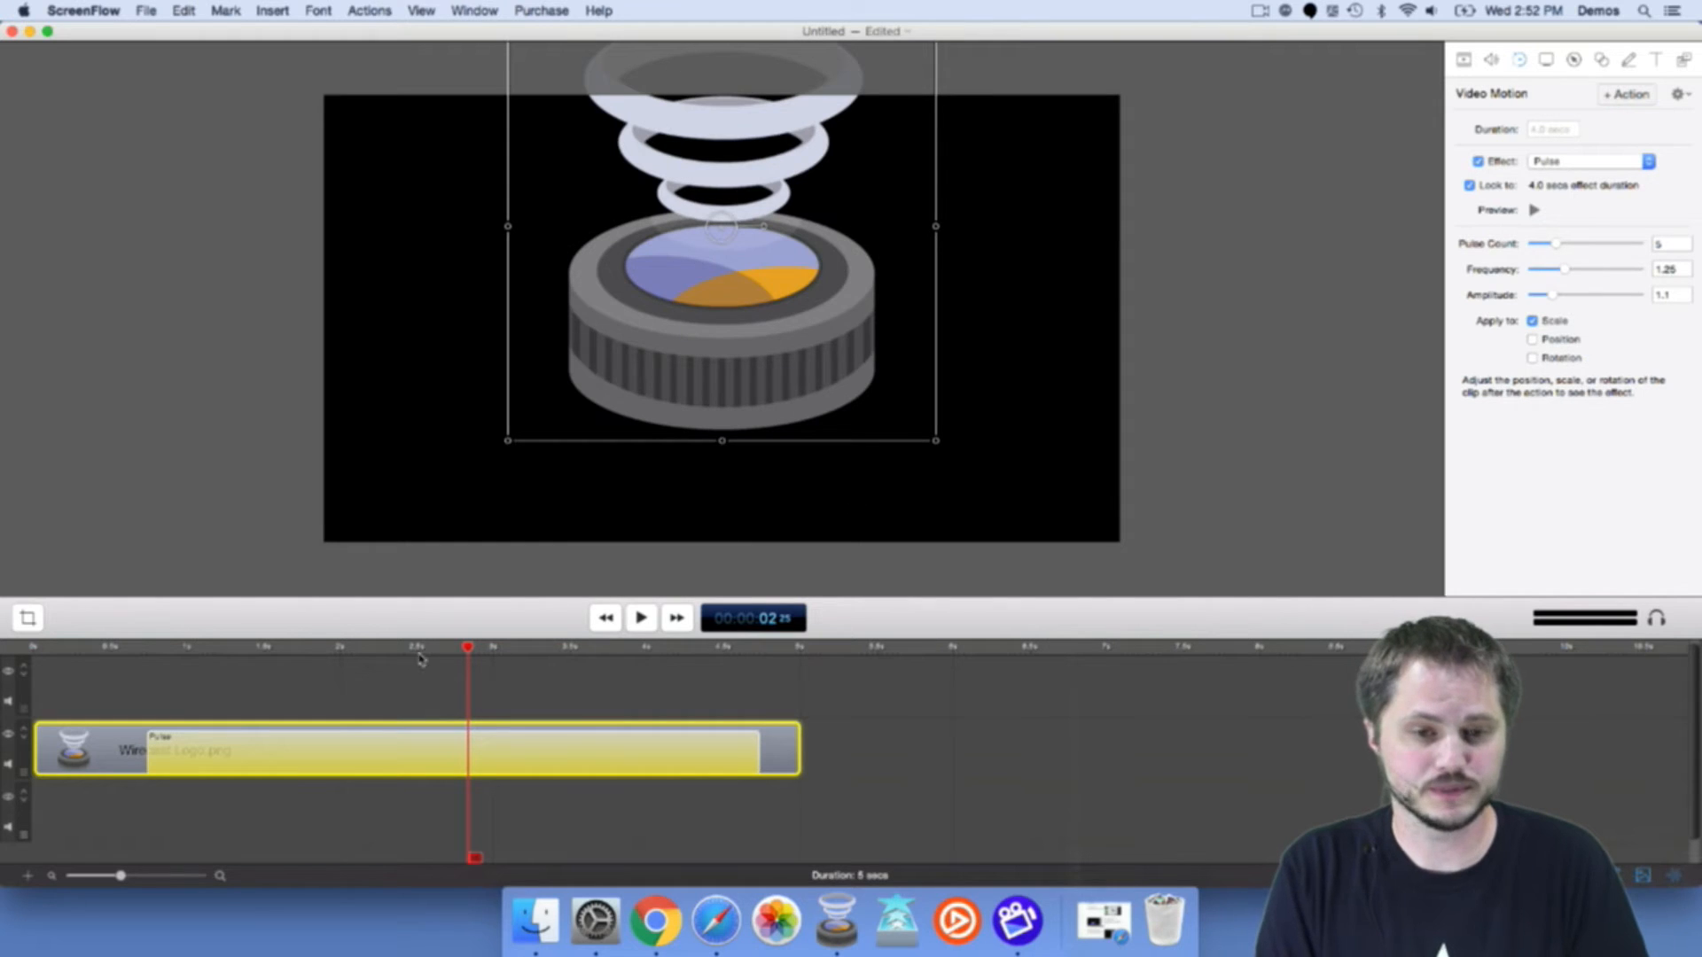
pyautogui.click(147, 646)
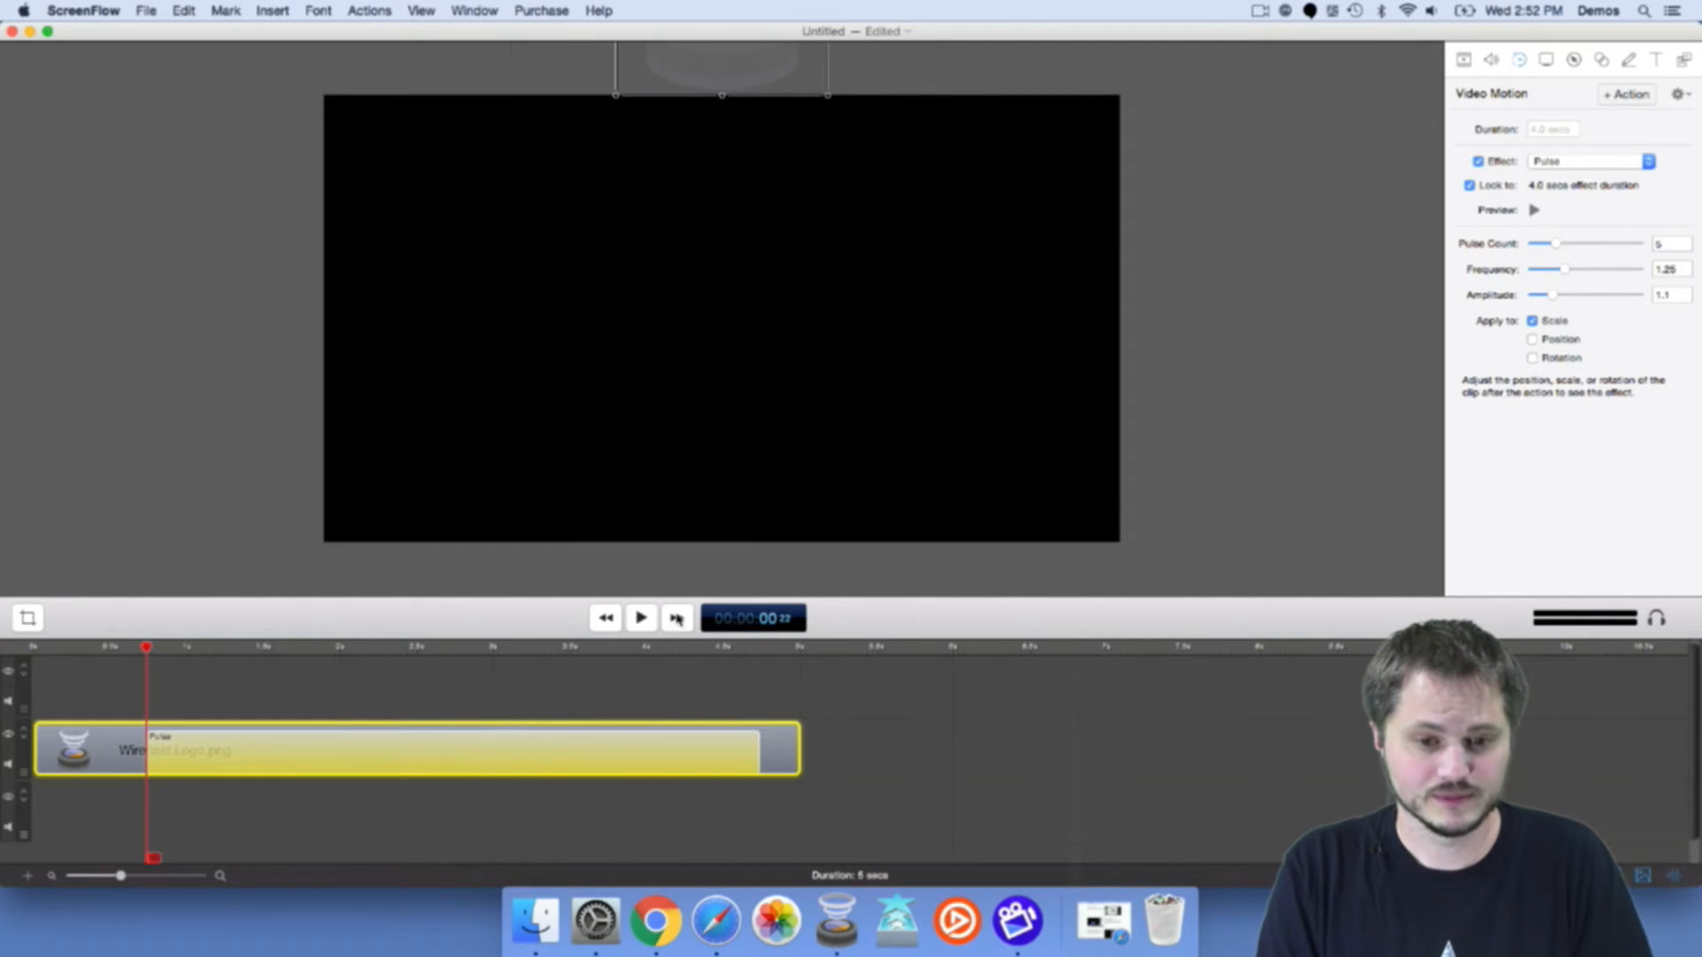
pyautogui.click(644, 617)
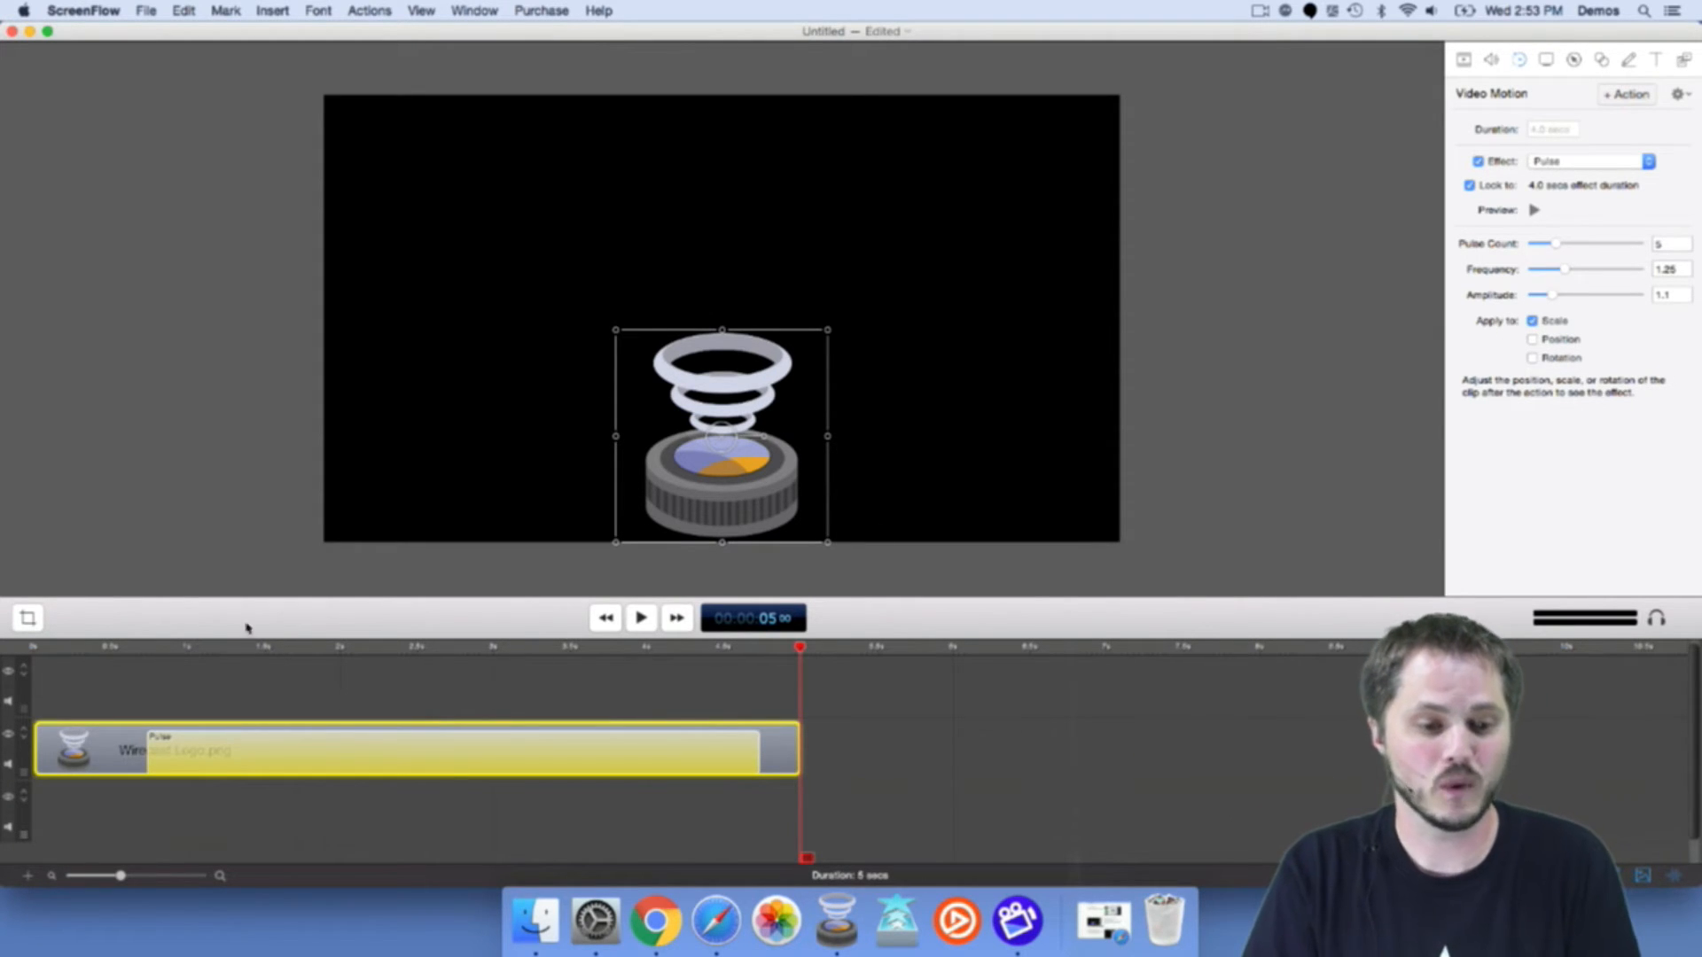
# Preview the Pulse effect with the logo's start position near the canvas's lower edge, and return the logo above the canvas.
pyautogui.moveTo(161, 654); pyautogui.dragTo(144, 654)
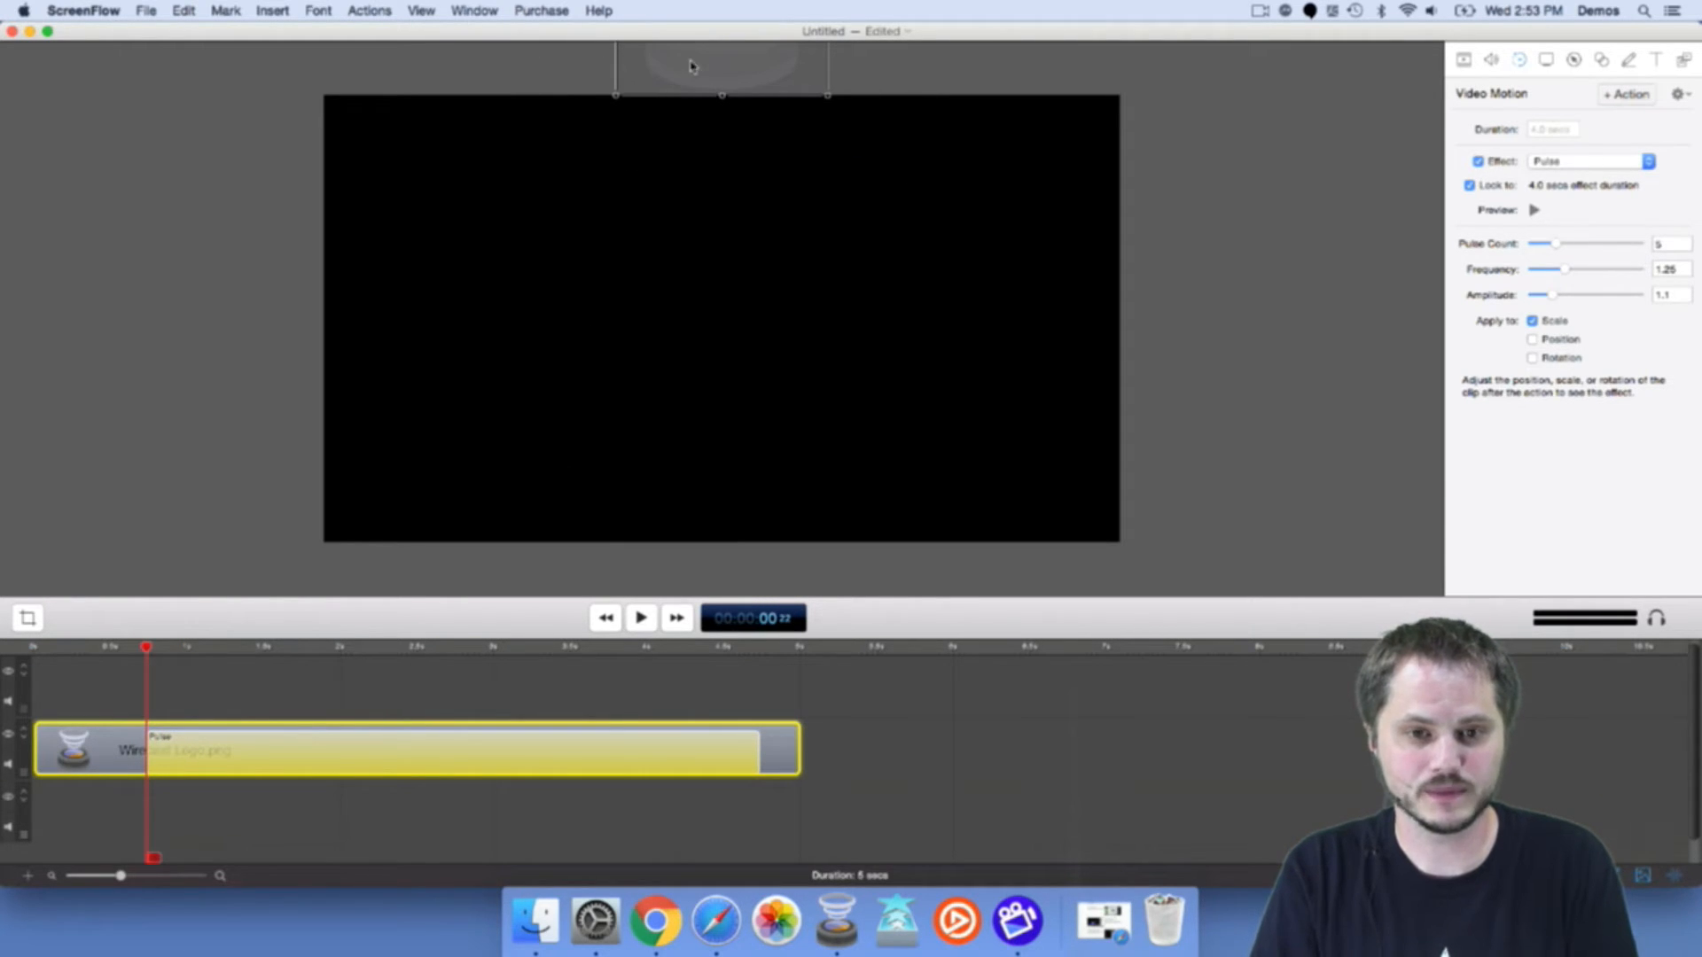
pyautogui.moveTo(692, 65); pyautogui.dragTo(698, 503)
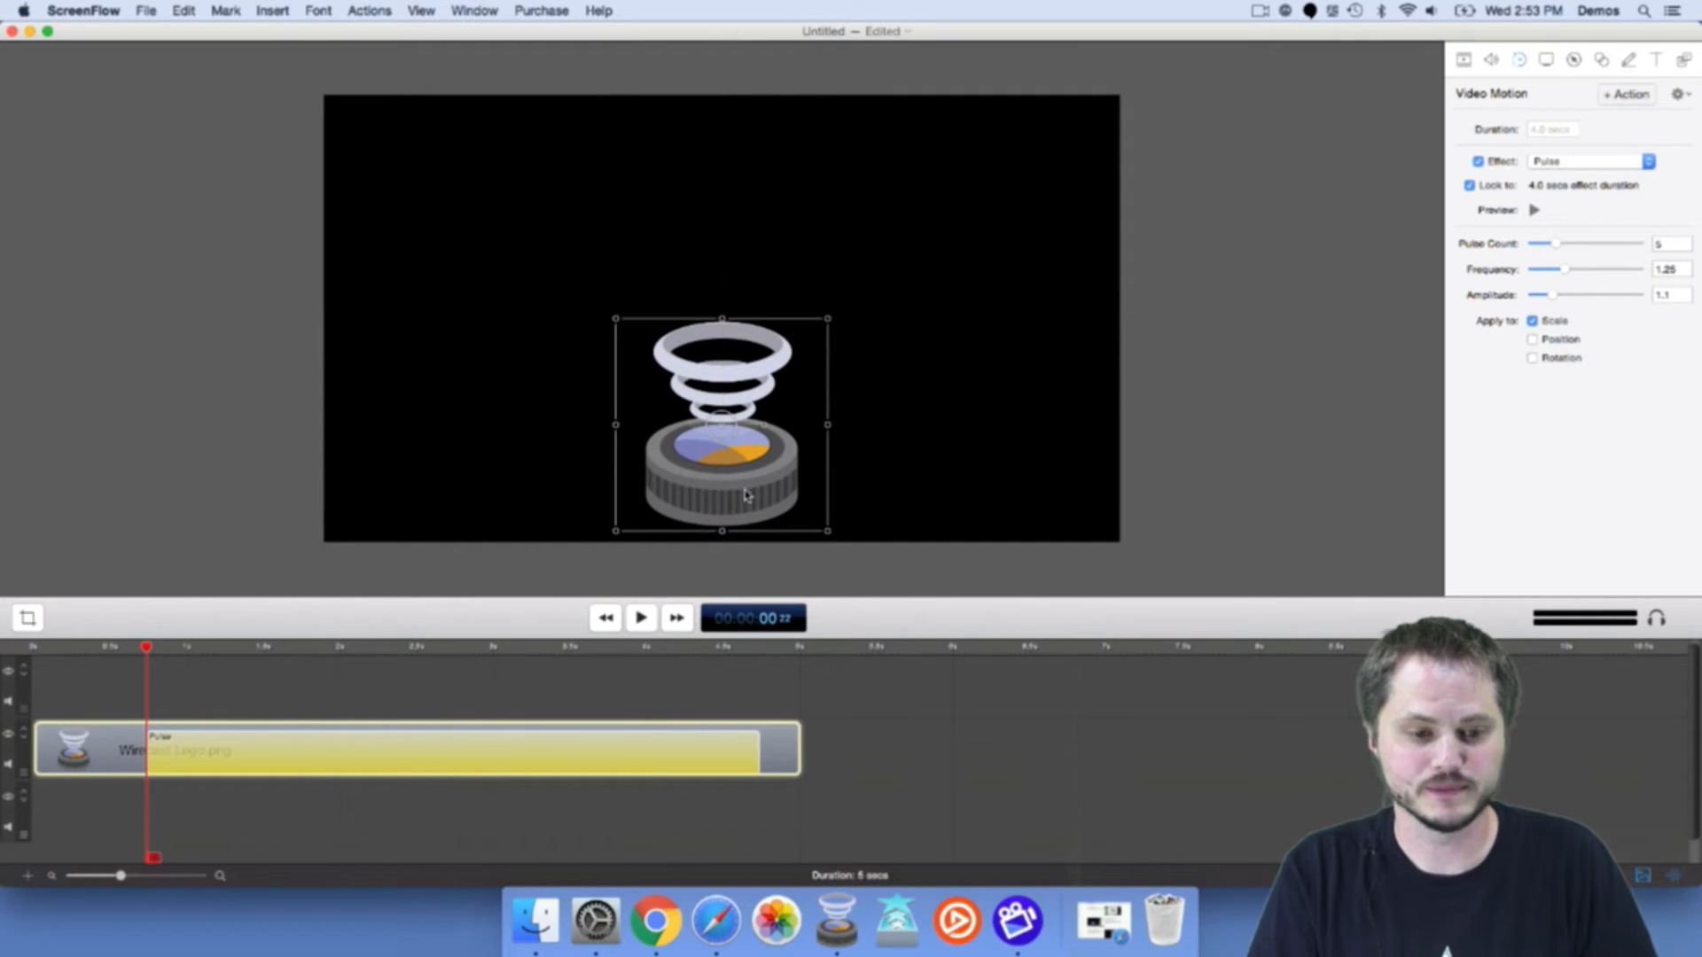
pyautogui.click(1532, 210)
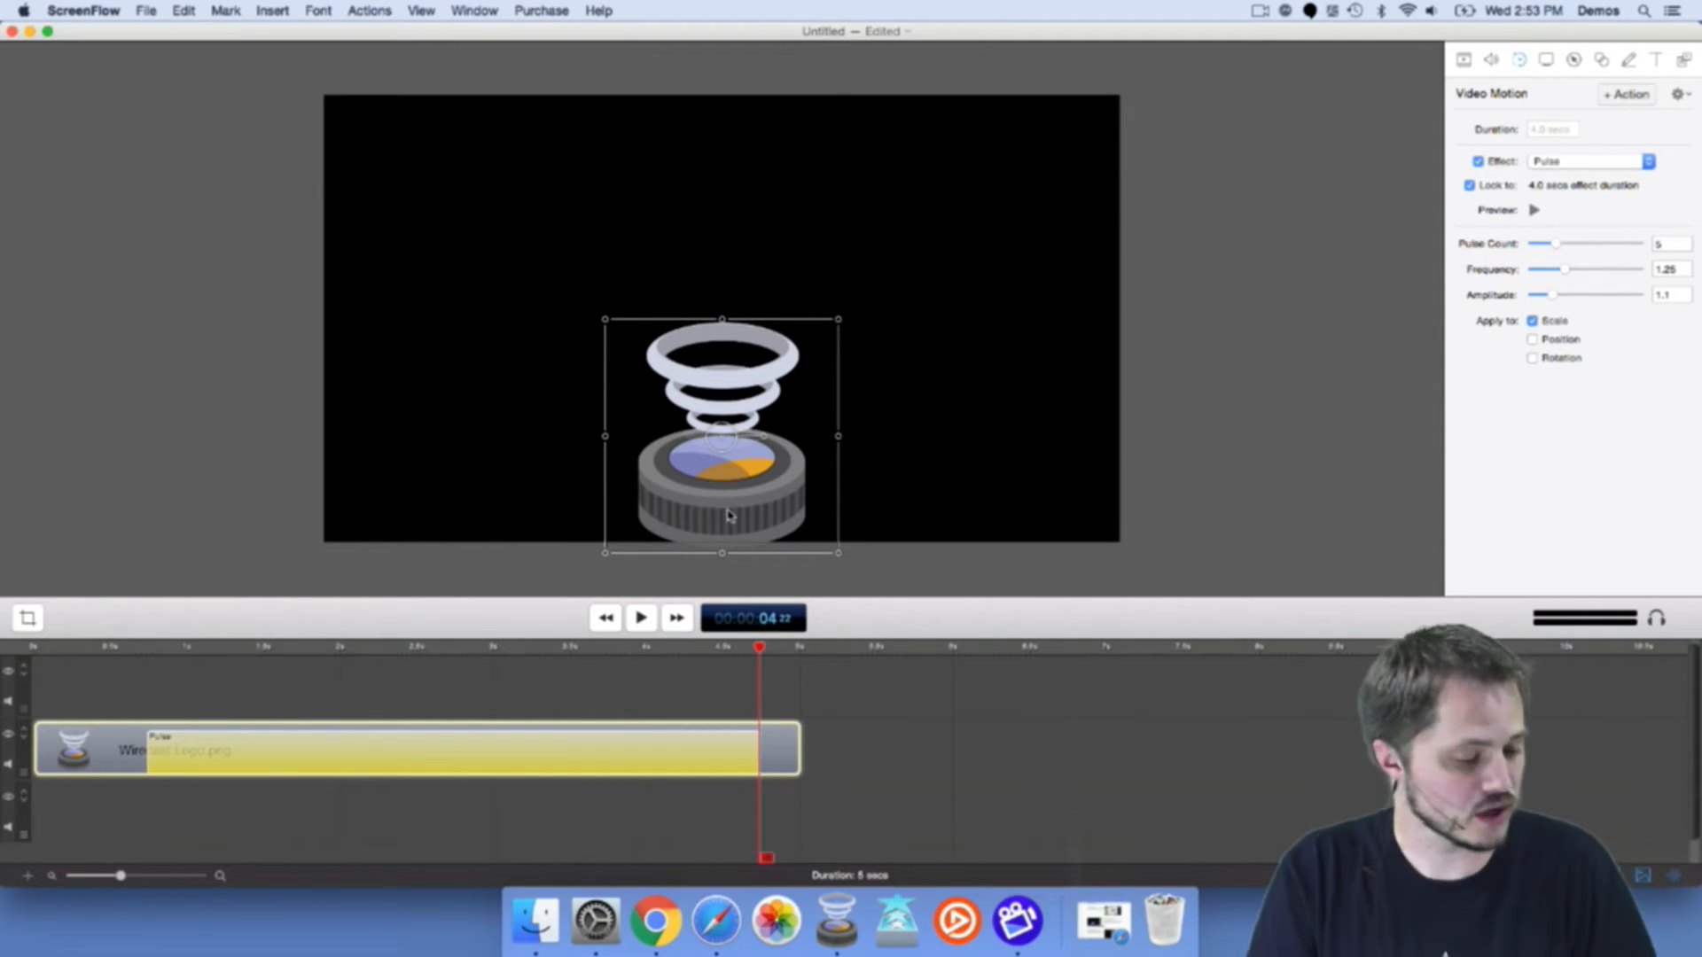
pyautogui.moveTo(357, 648); pyautogui.dragTo(148, 649)
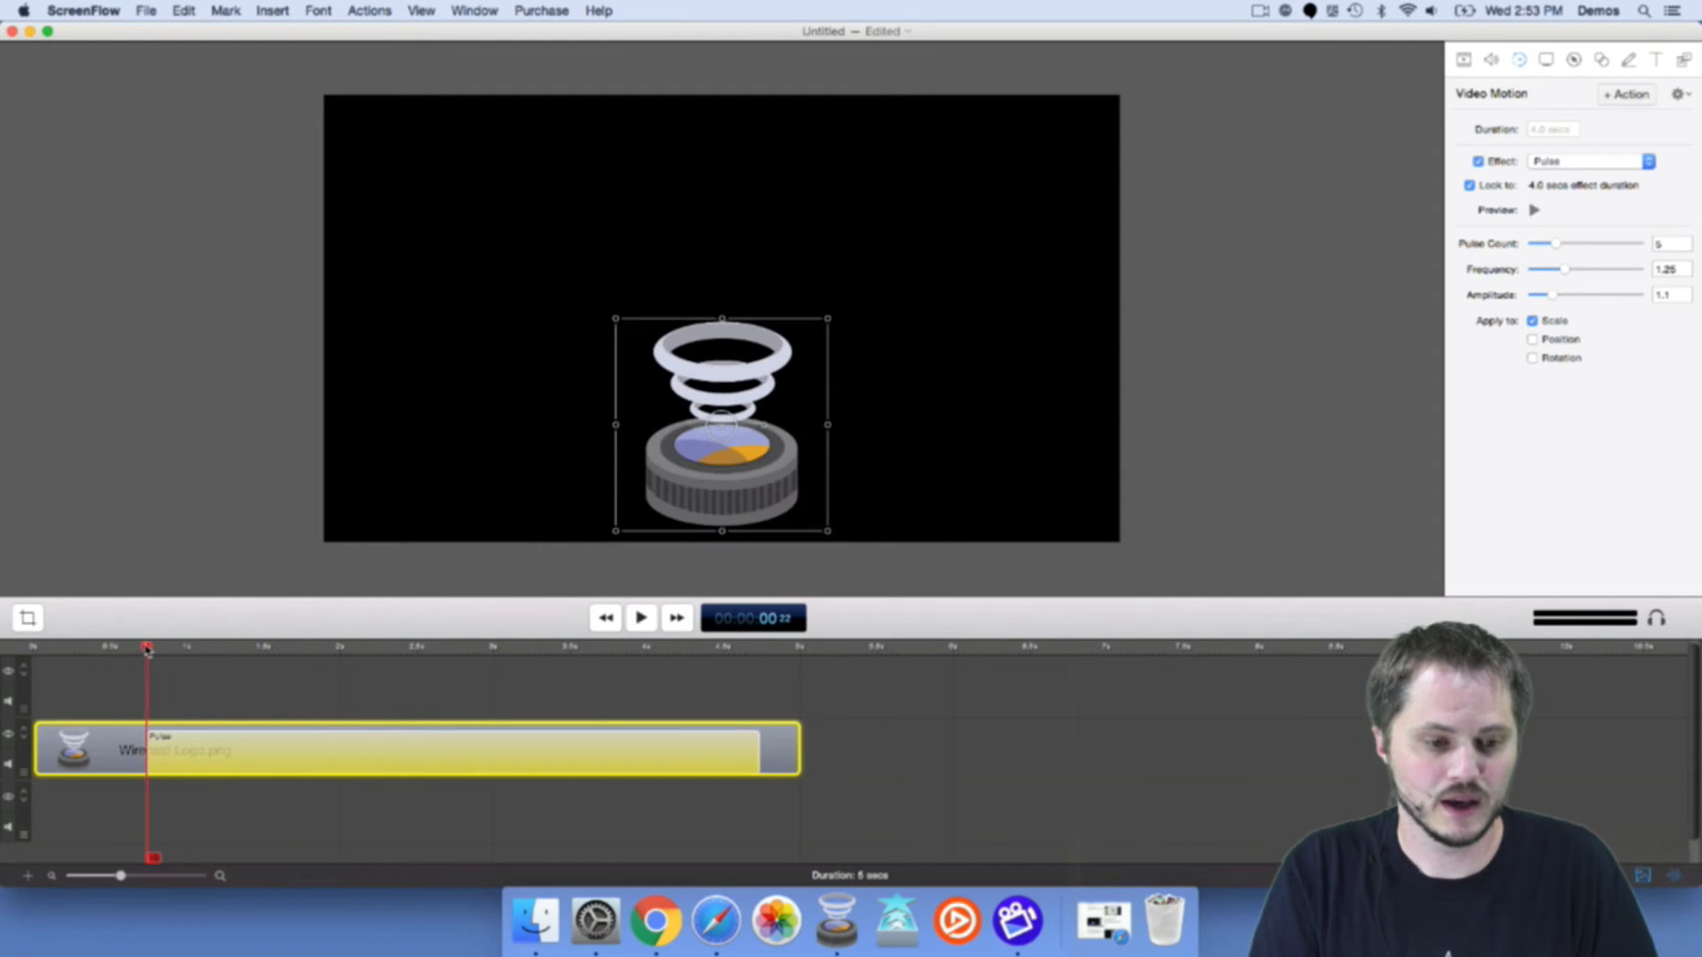
pyautogui.moveTo(737, 483); pyautogui.dragTo(741, 43)
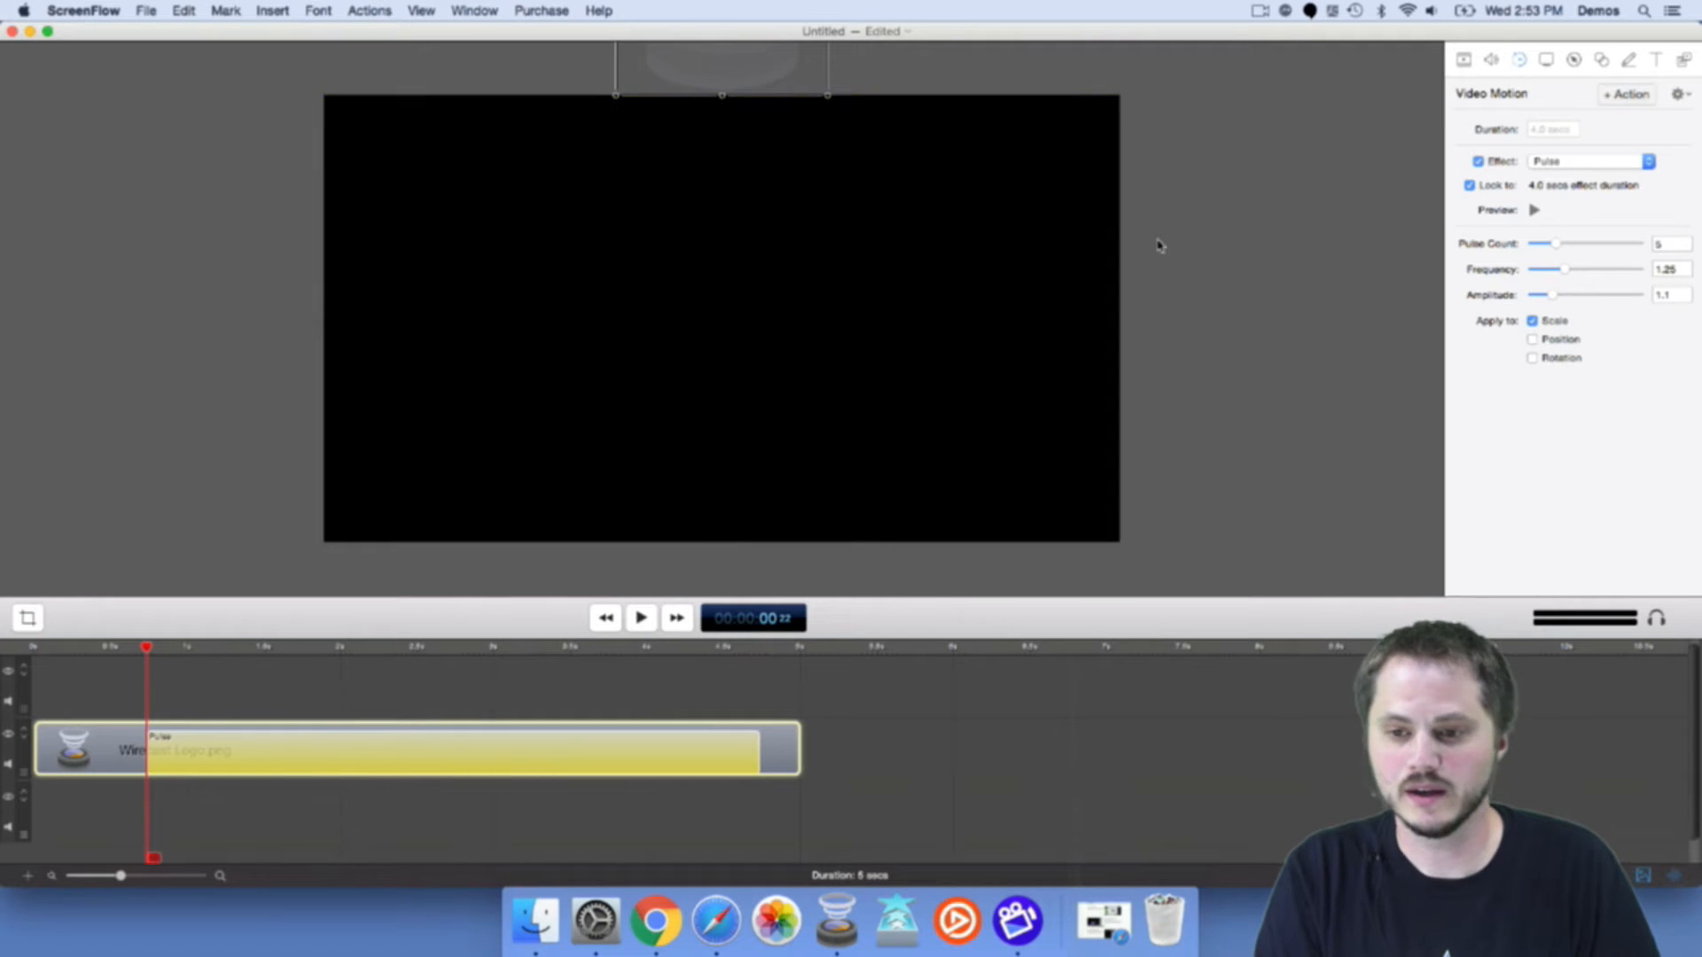
# Apply the Pulse effect to Position only and play the logo movement from the action's start.
pyautogui.click(1532, 322)
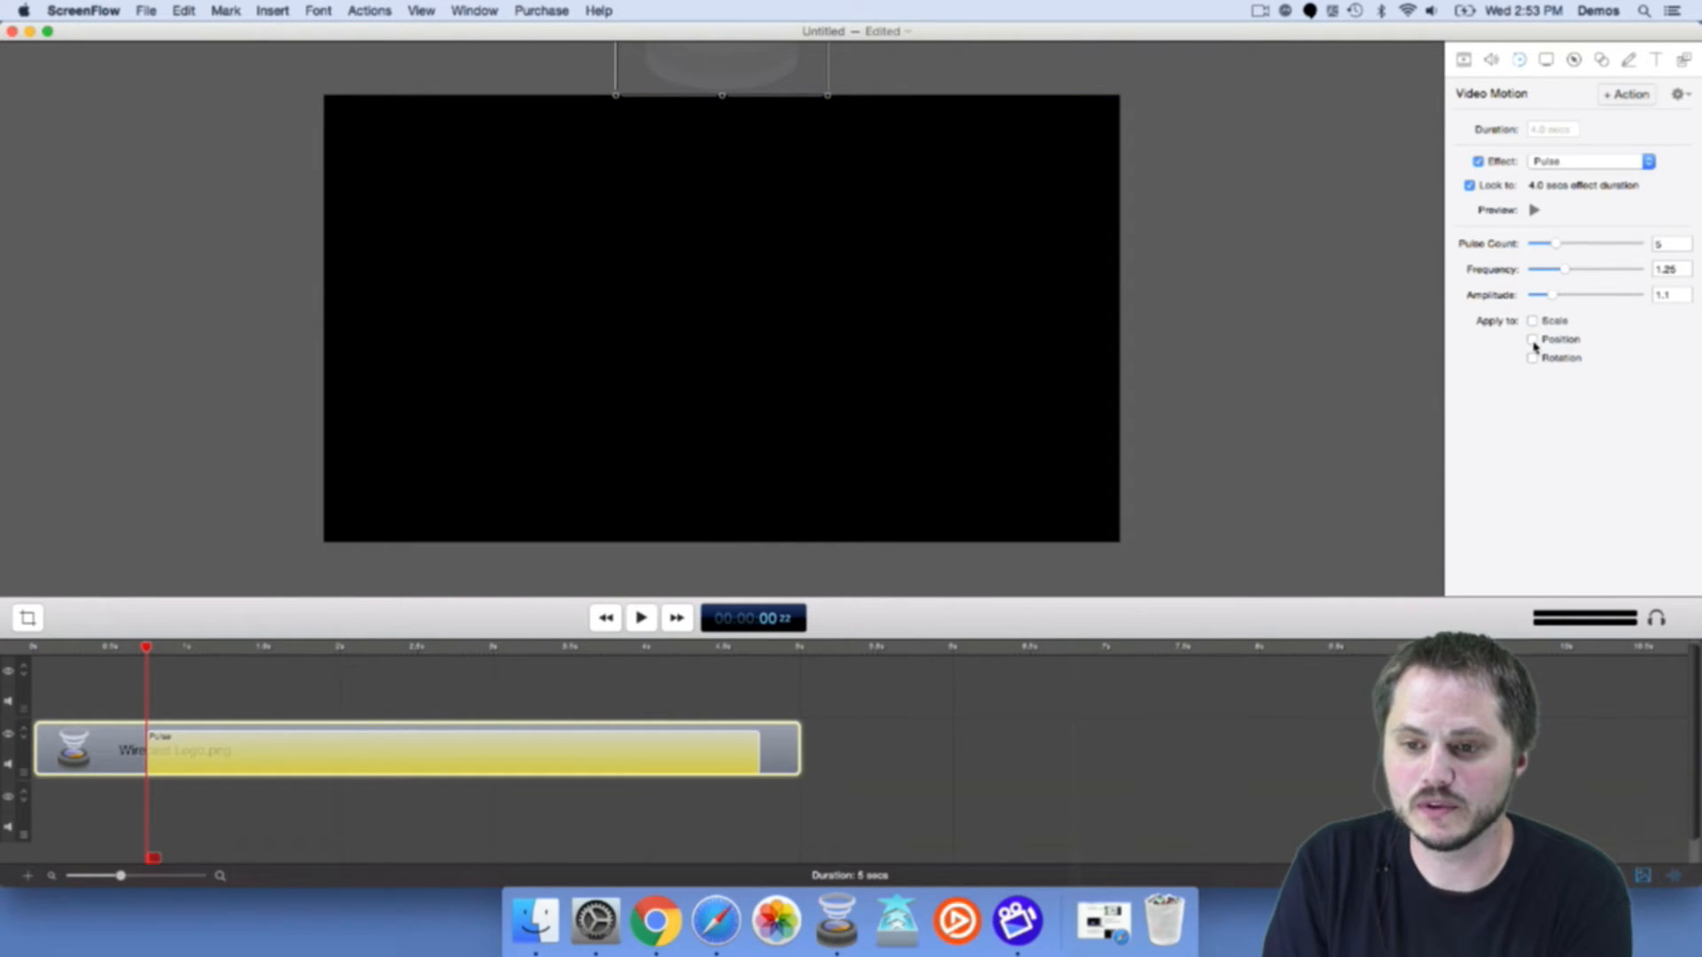
pyautogui.click(1532, 340)
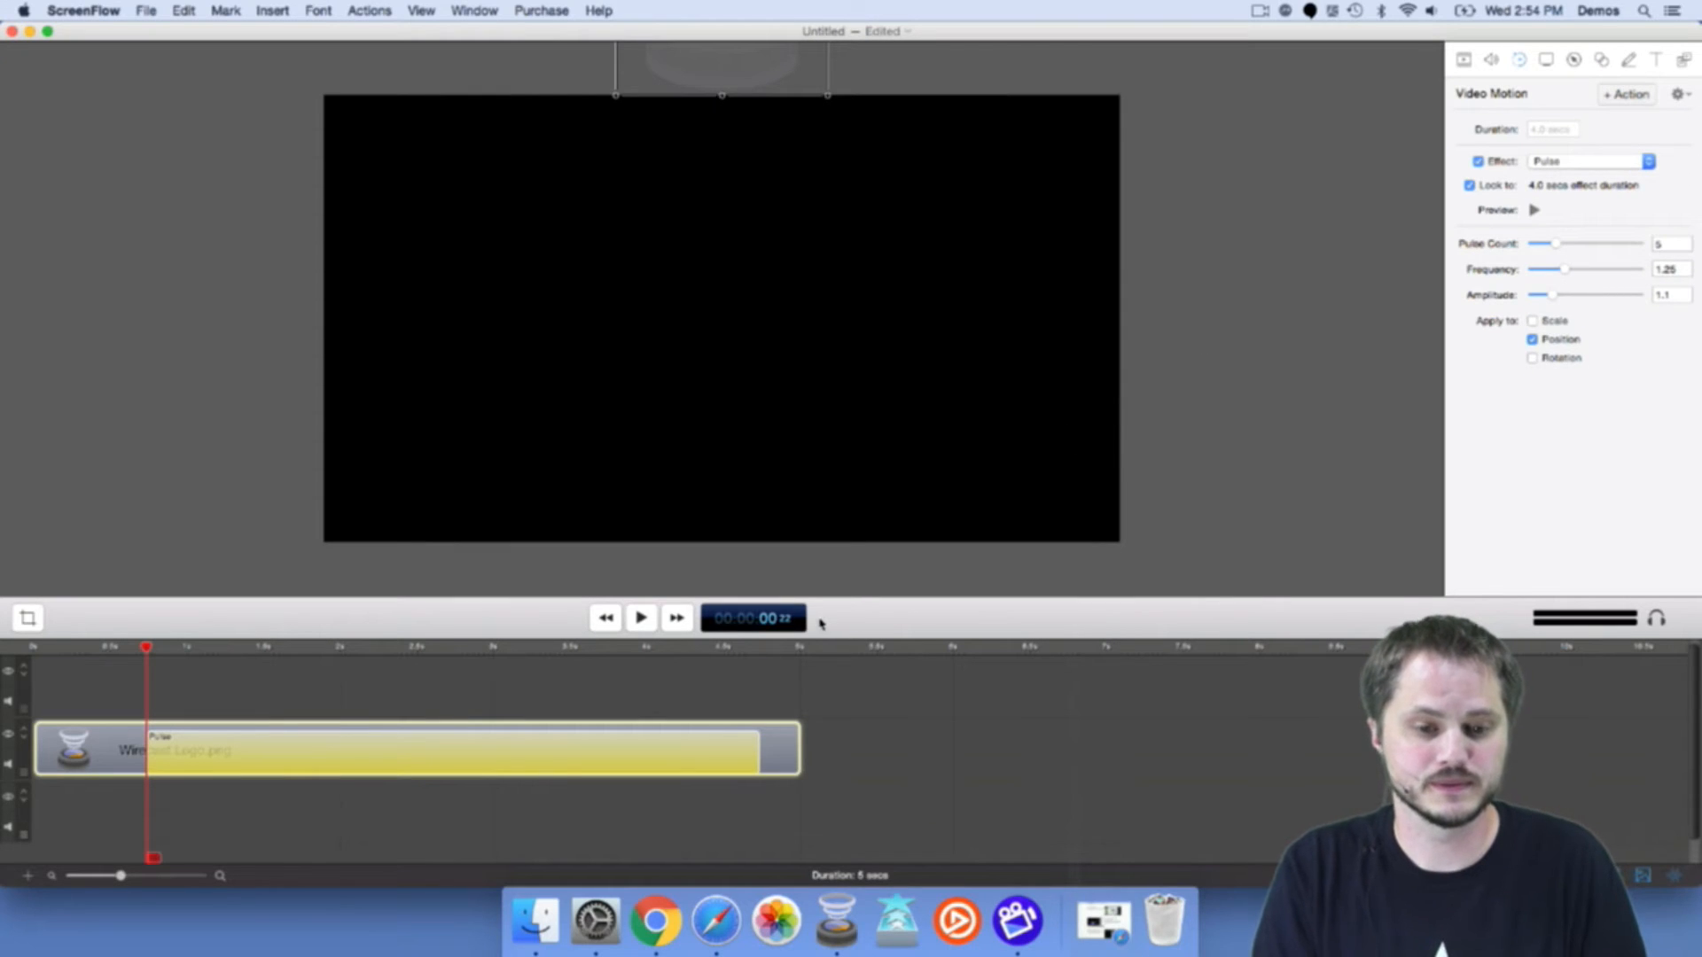
pyautogui.click(640, 618)
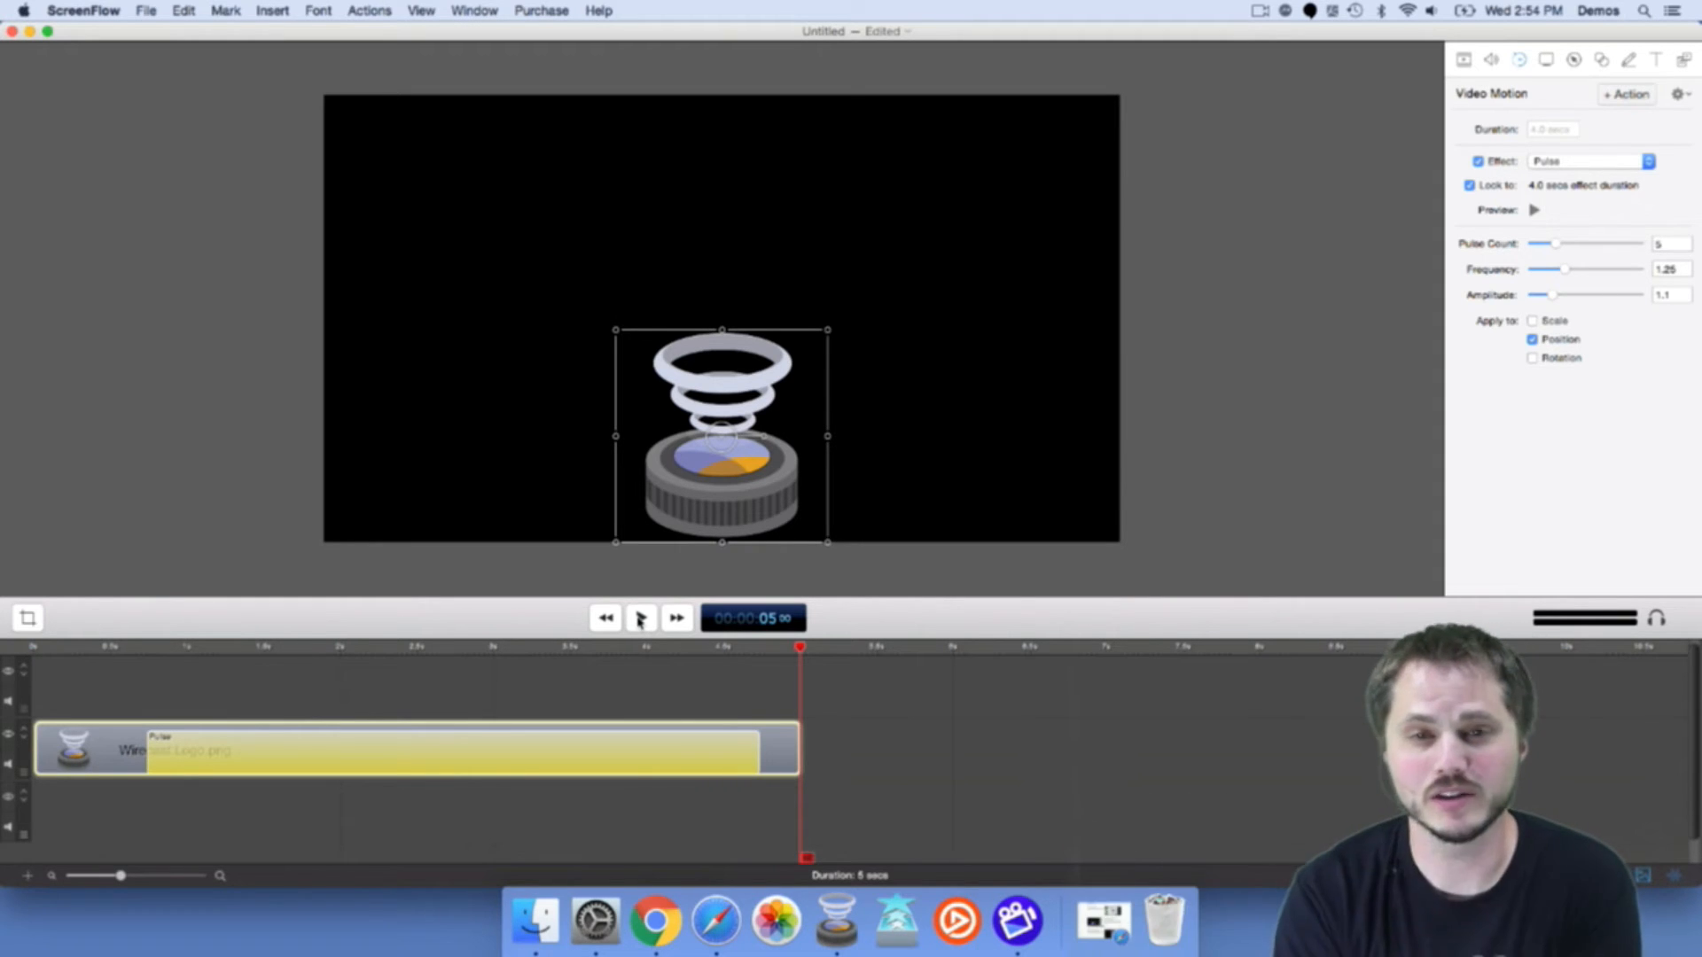
# Apply the Pulse effect to Rotation only and scrub through the action to inspect the logo's rotation.
pyautogui.click(1531, 321)
pyautogui.click(1532, 339)
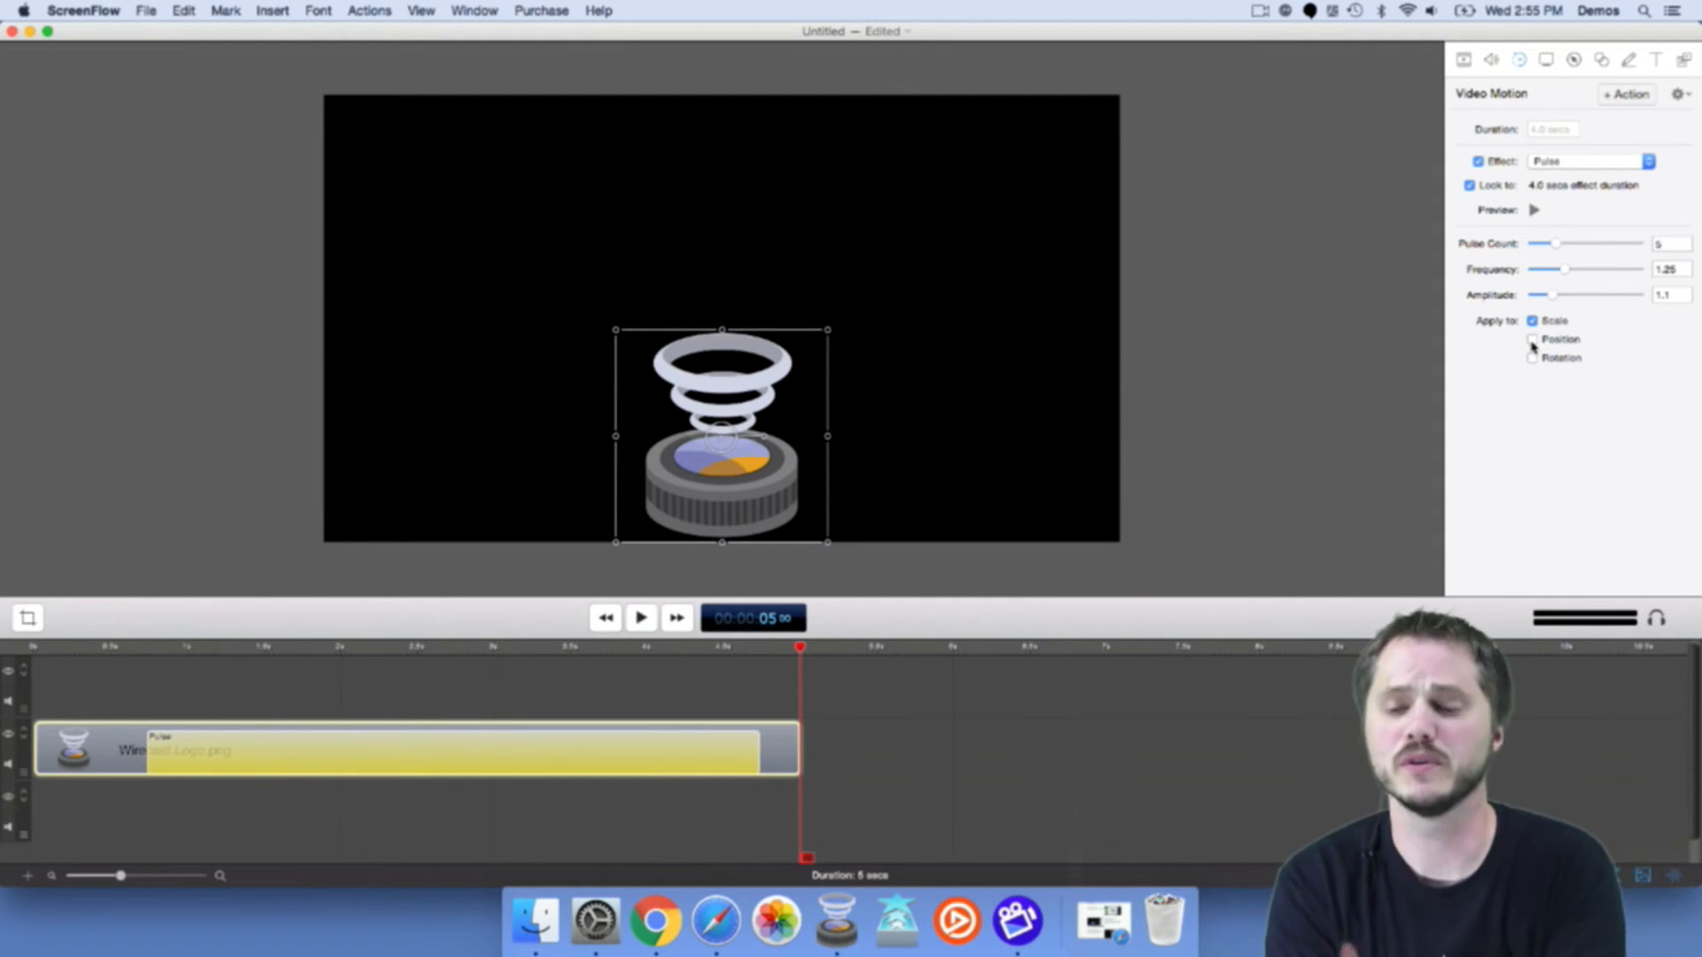
pyautogui.click(1532, 321)
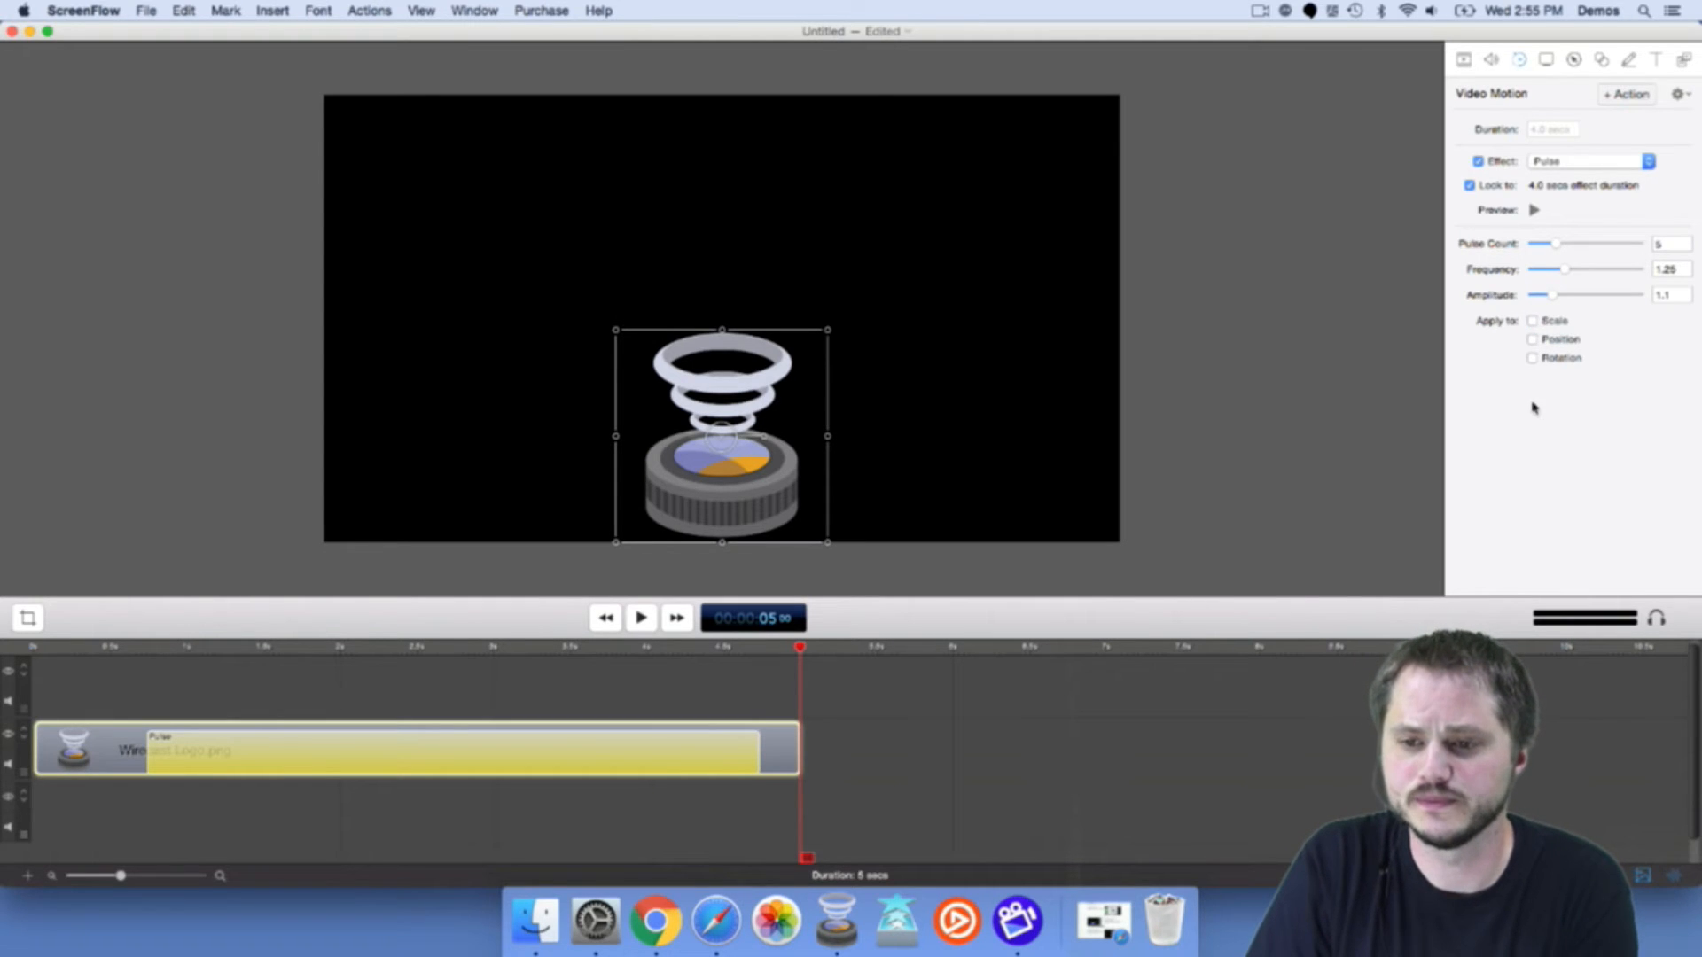
pyautogui.click(1533, 359)
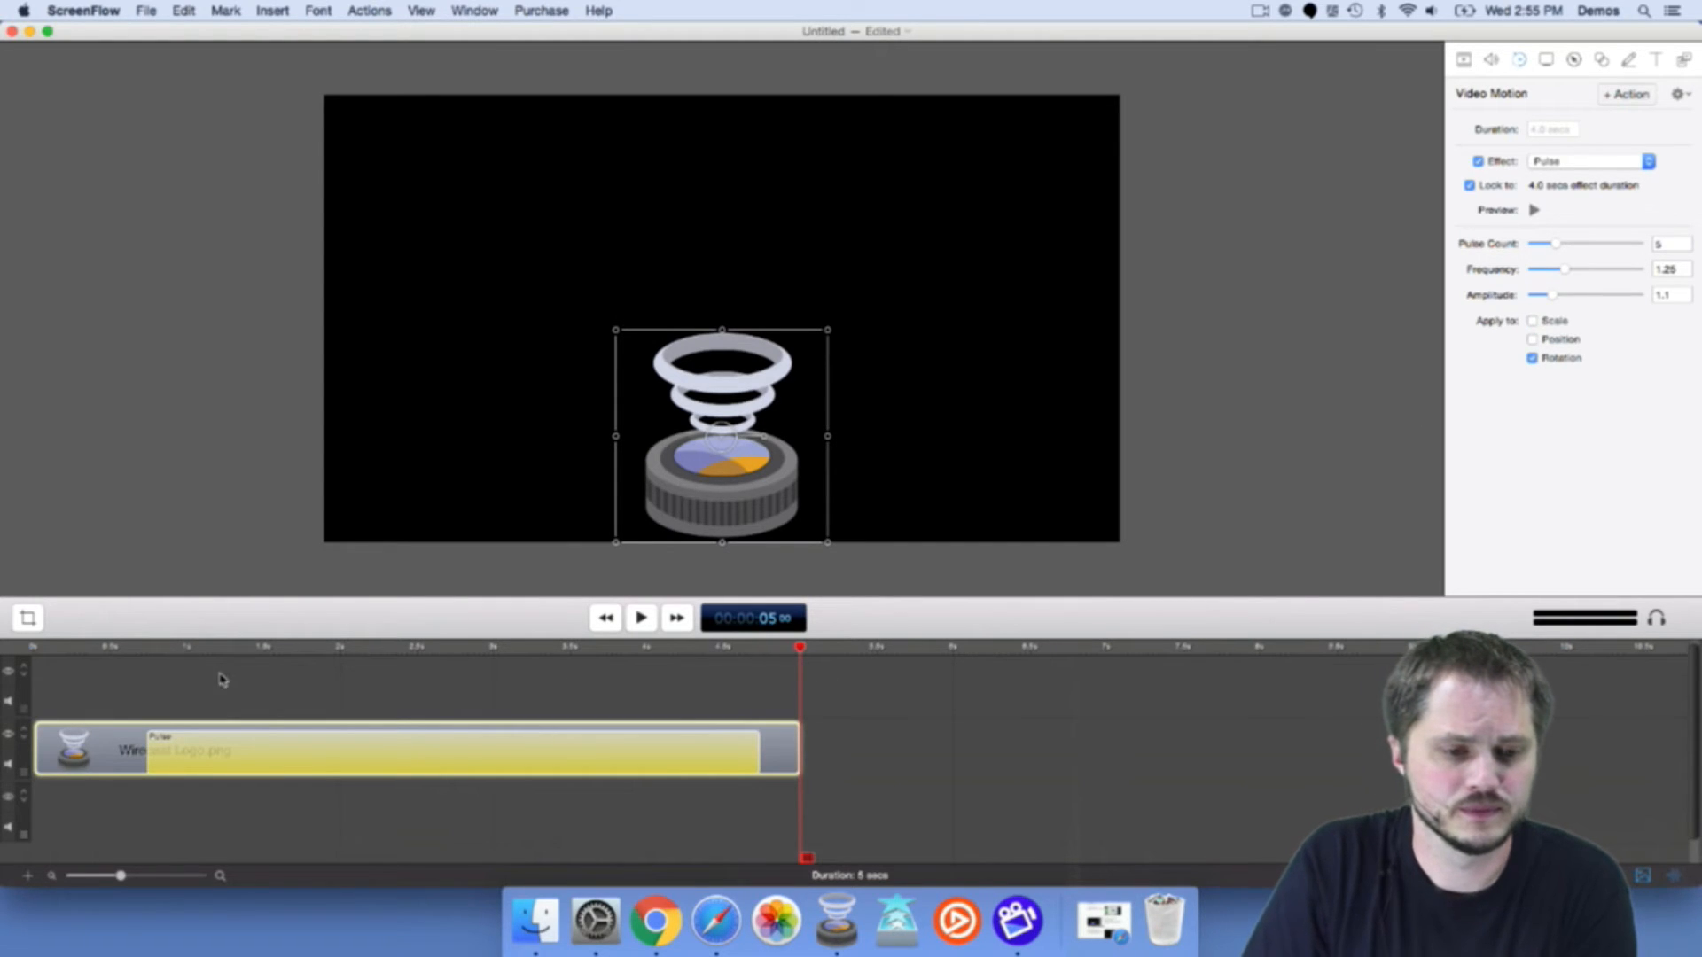
pyautogui.moveTo(237, 652); pyautogui.dragTo(670, 666)
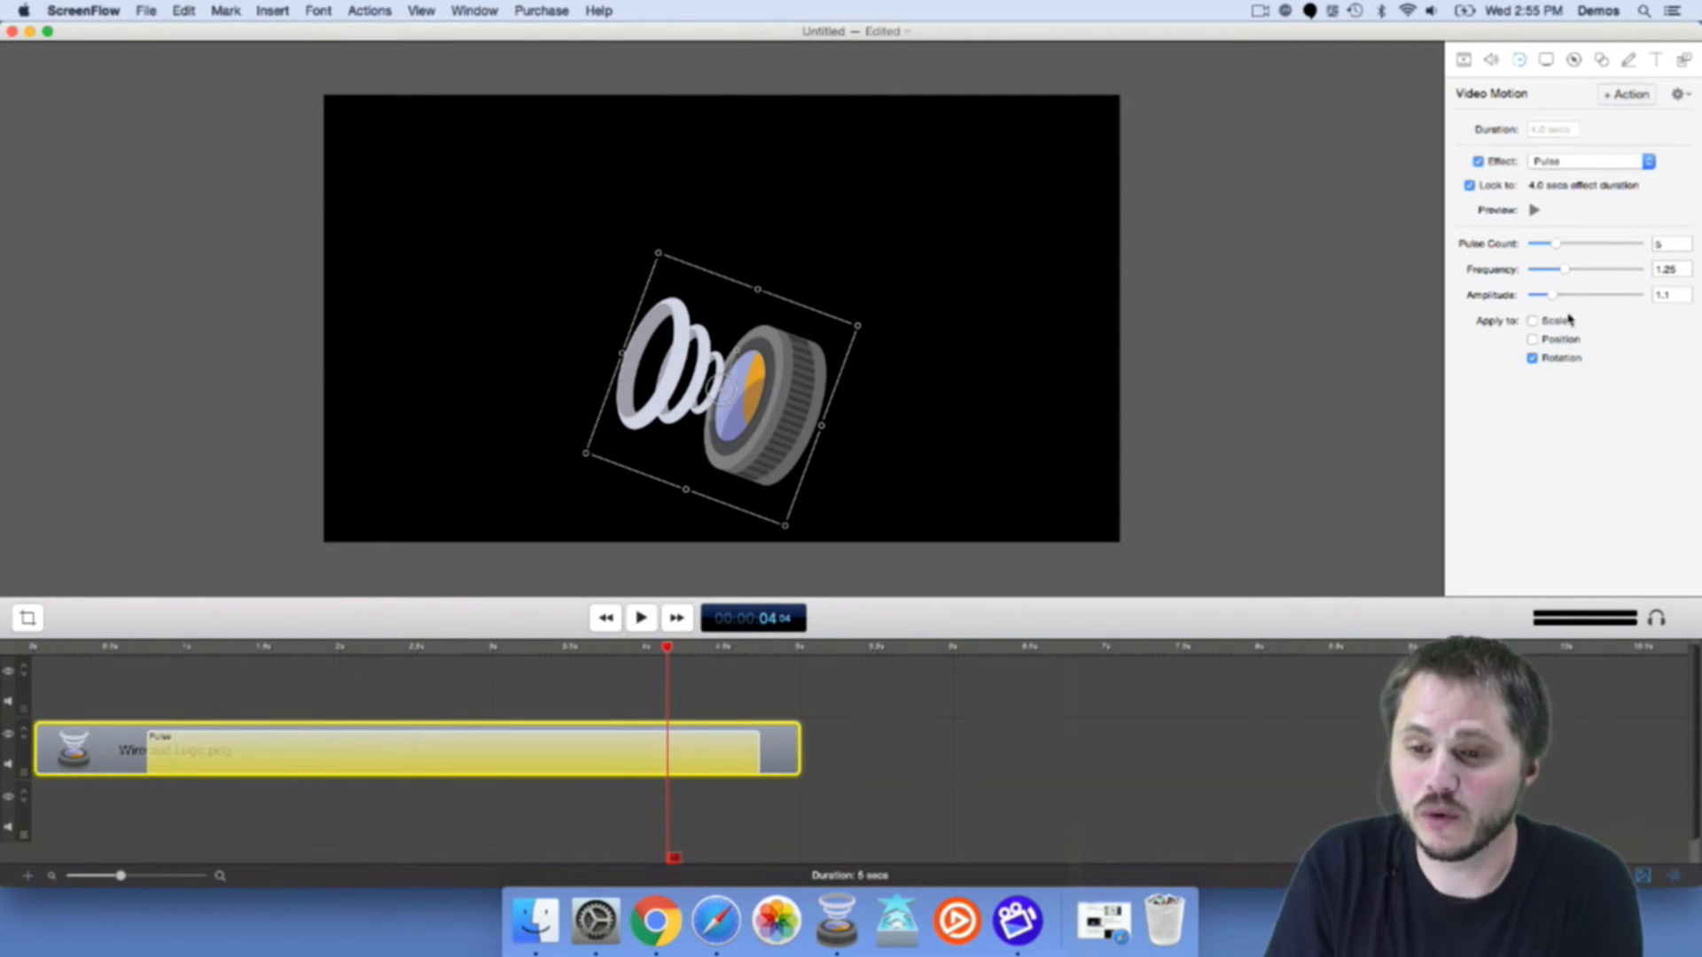
# Set the motion effect to Spring, play it from the action's start, and place the playhead at the action's end.
pyautogui.click(1542, 163)
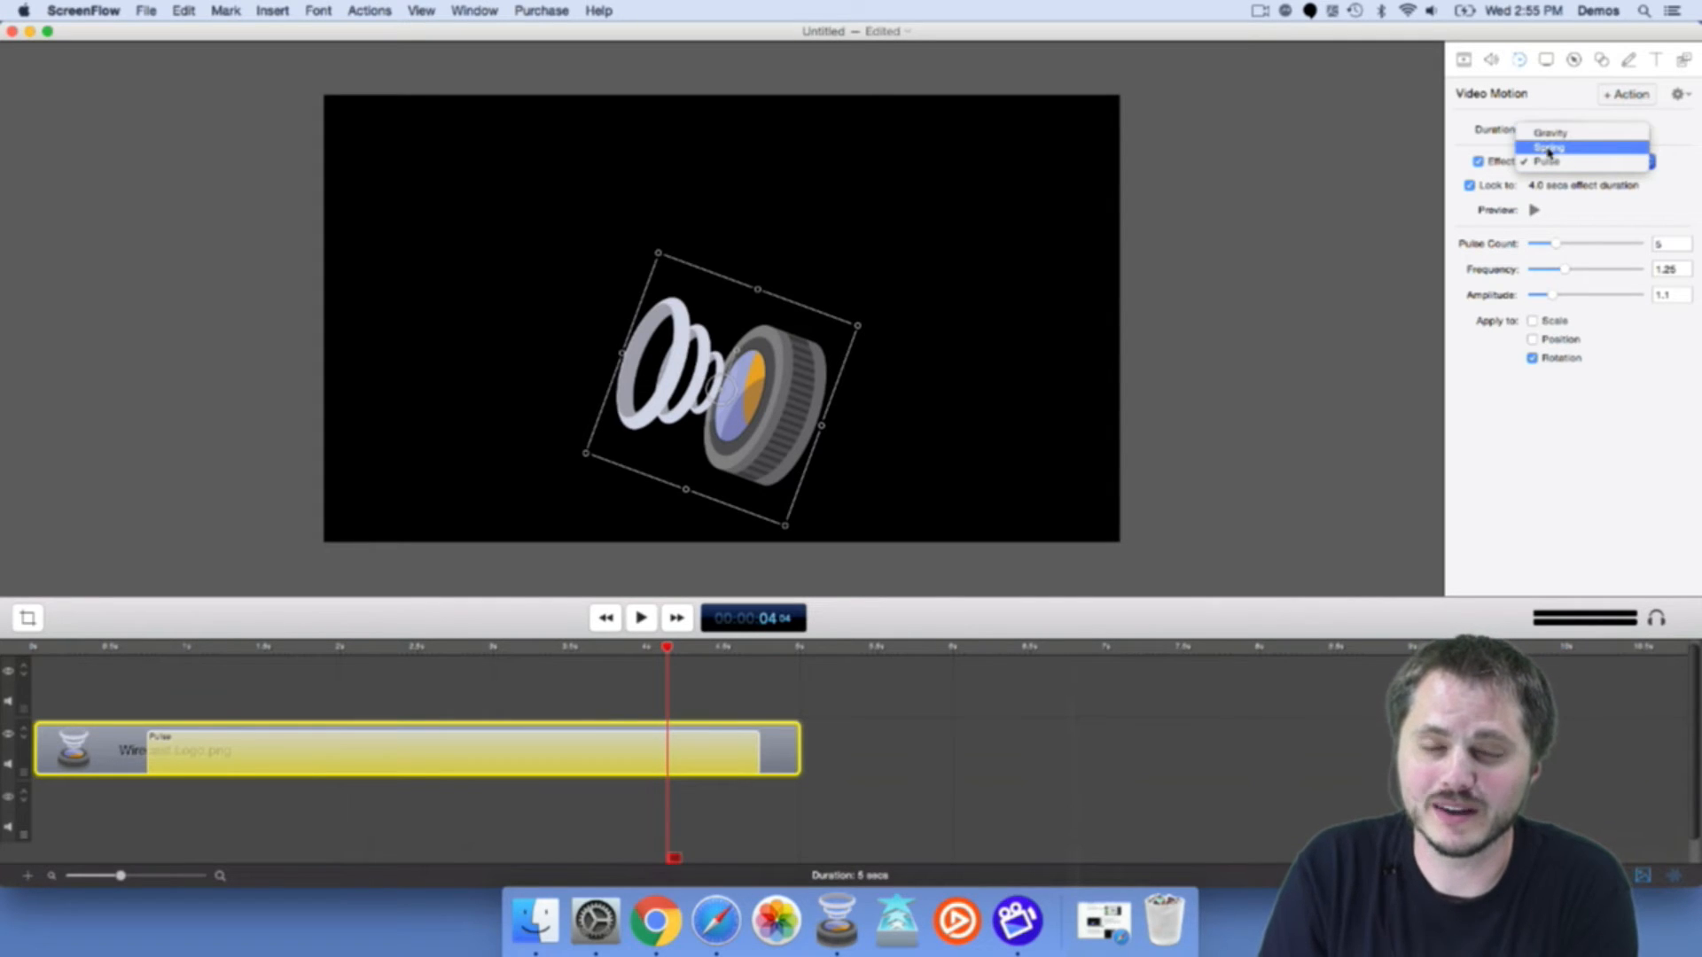
pyautogui.click(1548, 148)
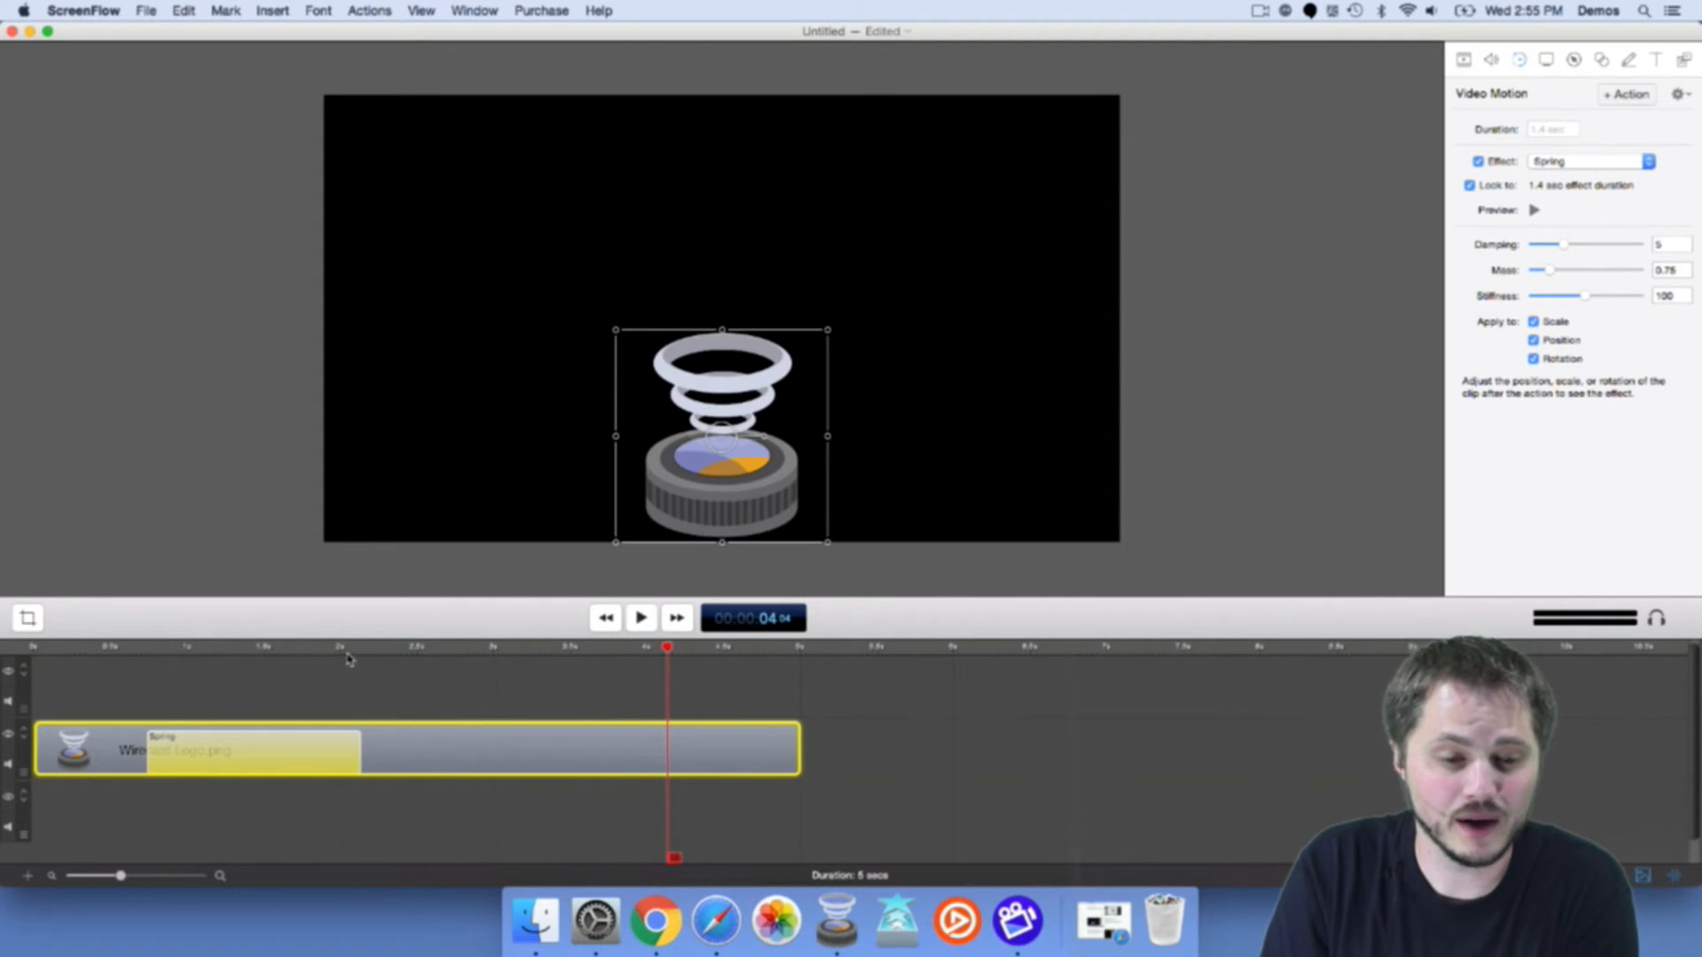
pyautogui.moveTo(349, 658); pyautogui.dragTo(147, 677)
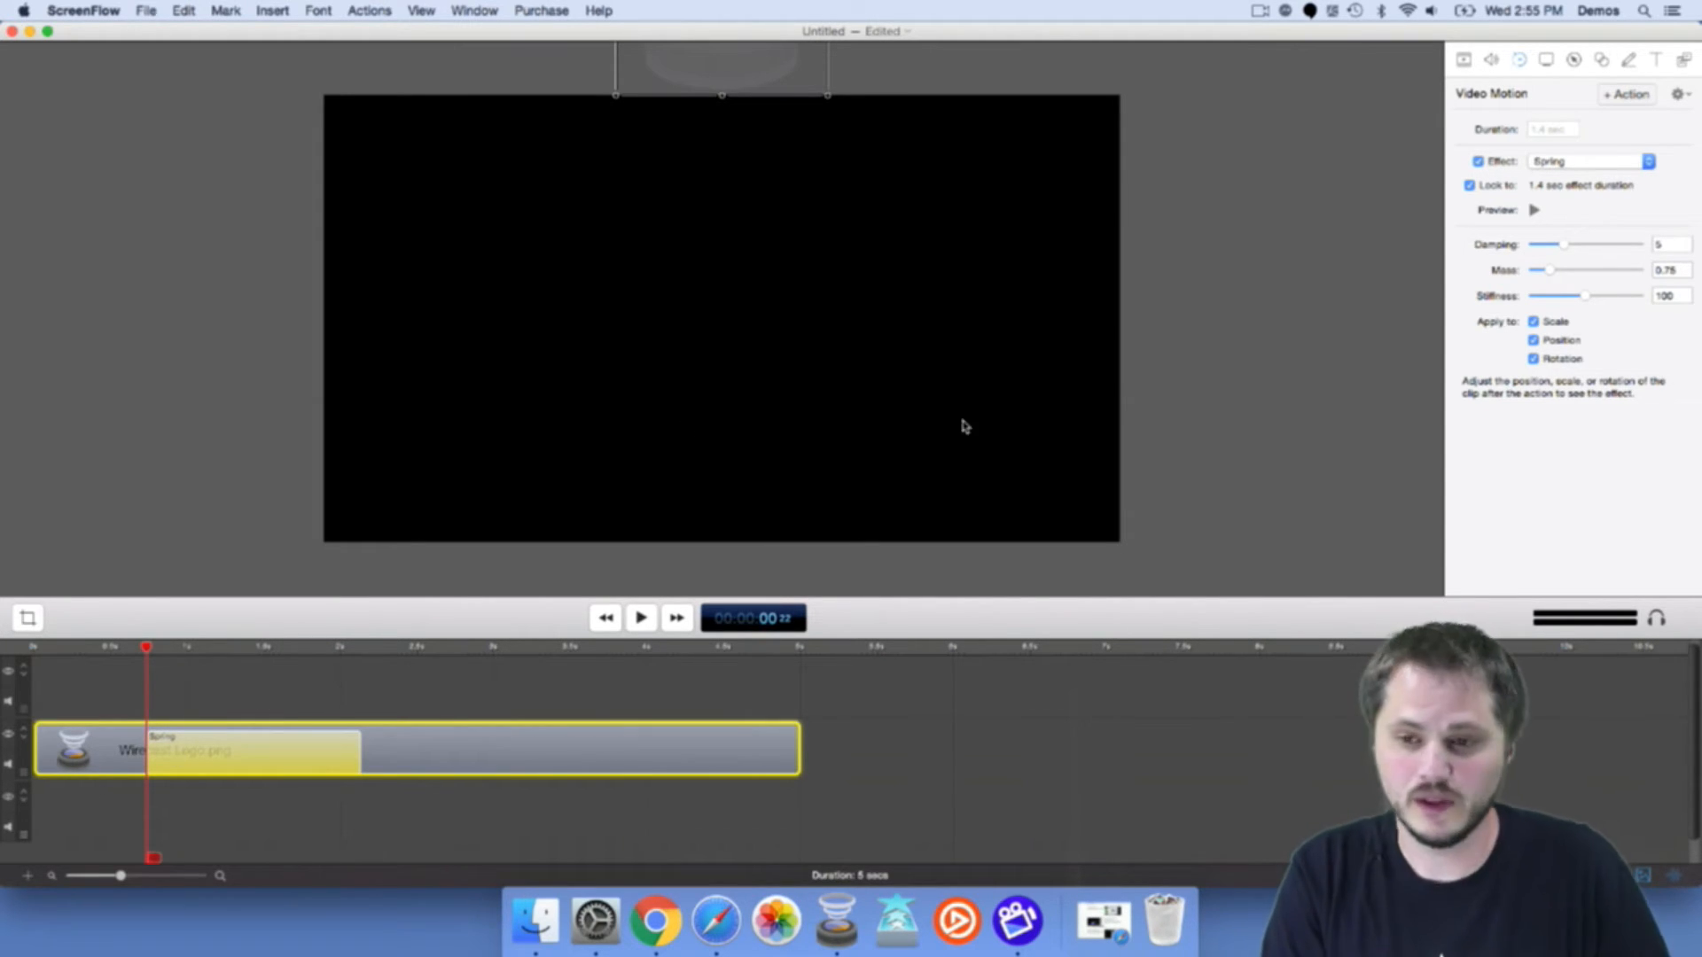
pyautogui.press('space')
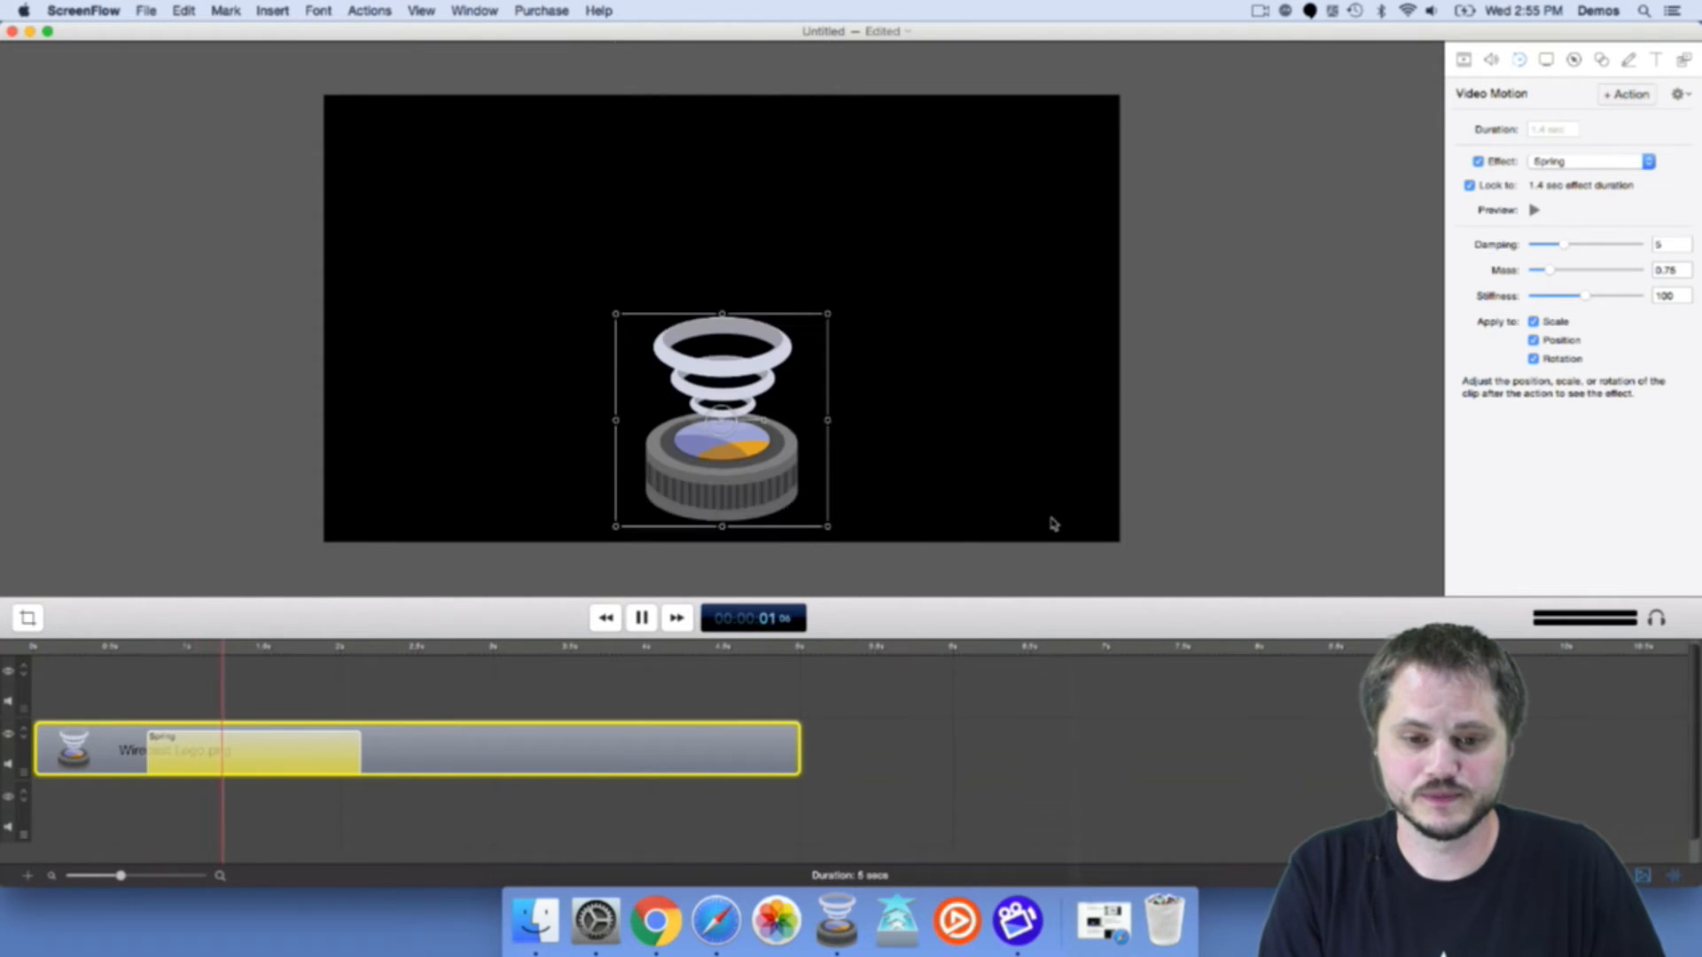
pyautogui.press('space')
pyautogui.click(345, 652)
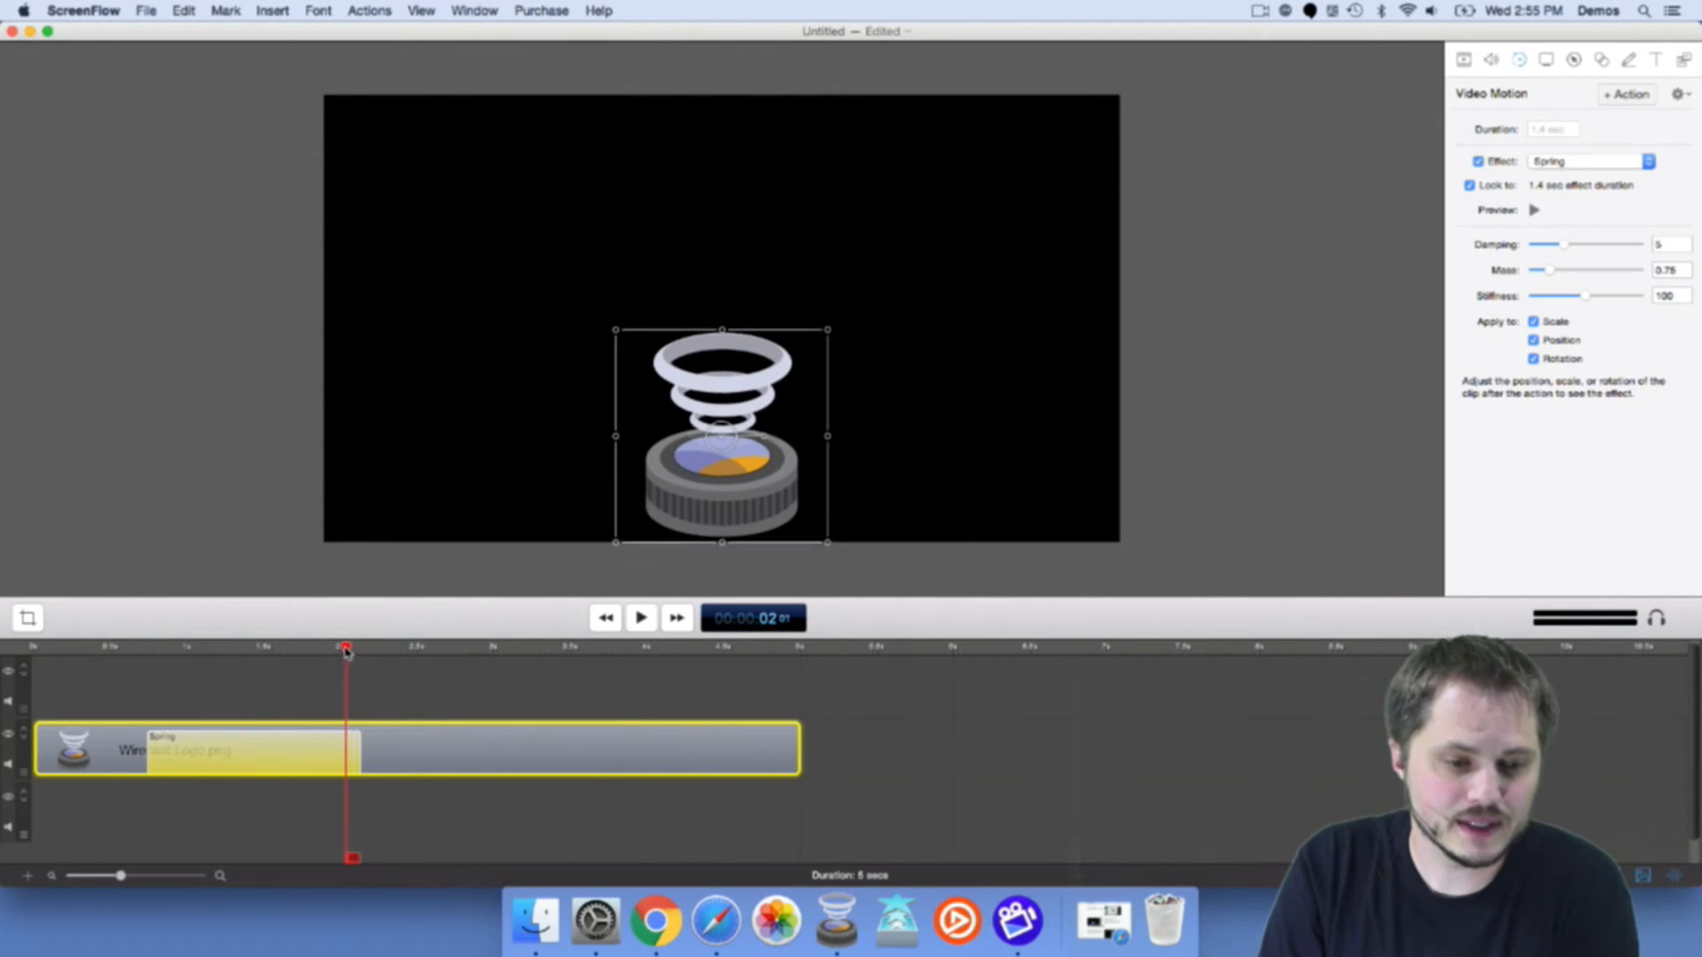
pyautogui.moveTo(346, 652)
pyautogui.mouseDown()
pyautogui.moveTo(155, 653)
pyautogui.moveTo(360, 662)
pyautogui.mouseUp()
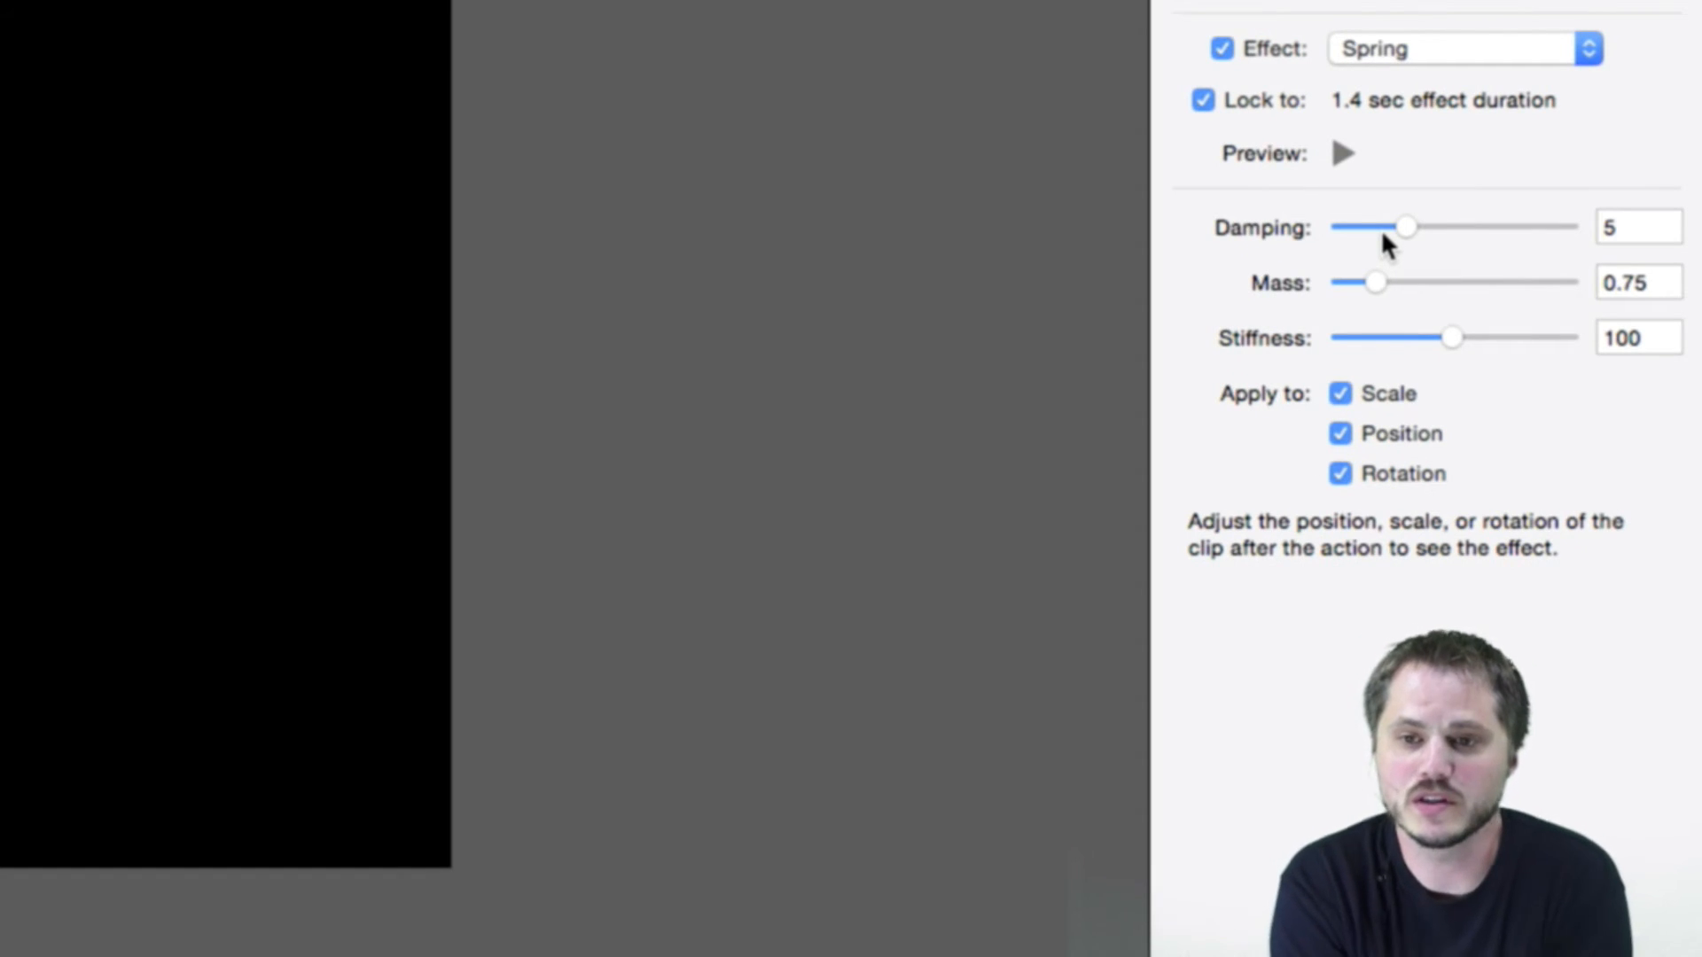
# Compare the adjustable parameters of the Gravity, Spring and Pulse effects, finishing with Spring selected.
pyautogui.click(1402, 50)
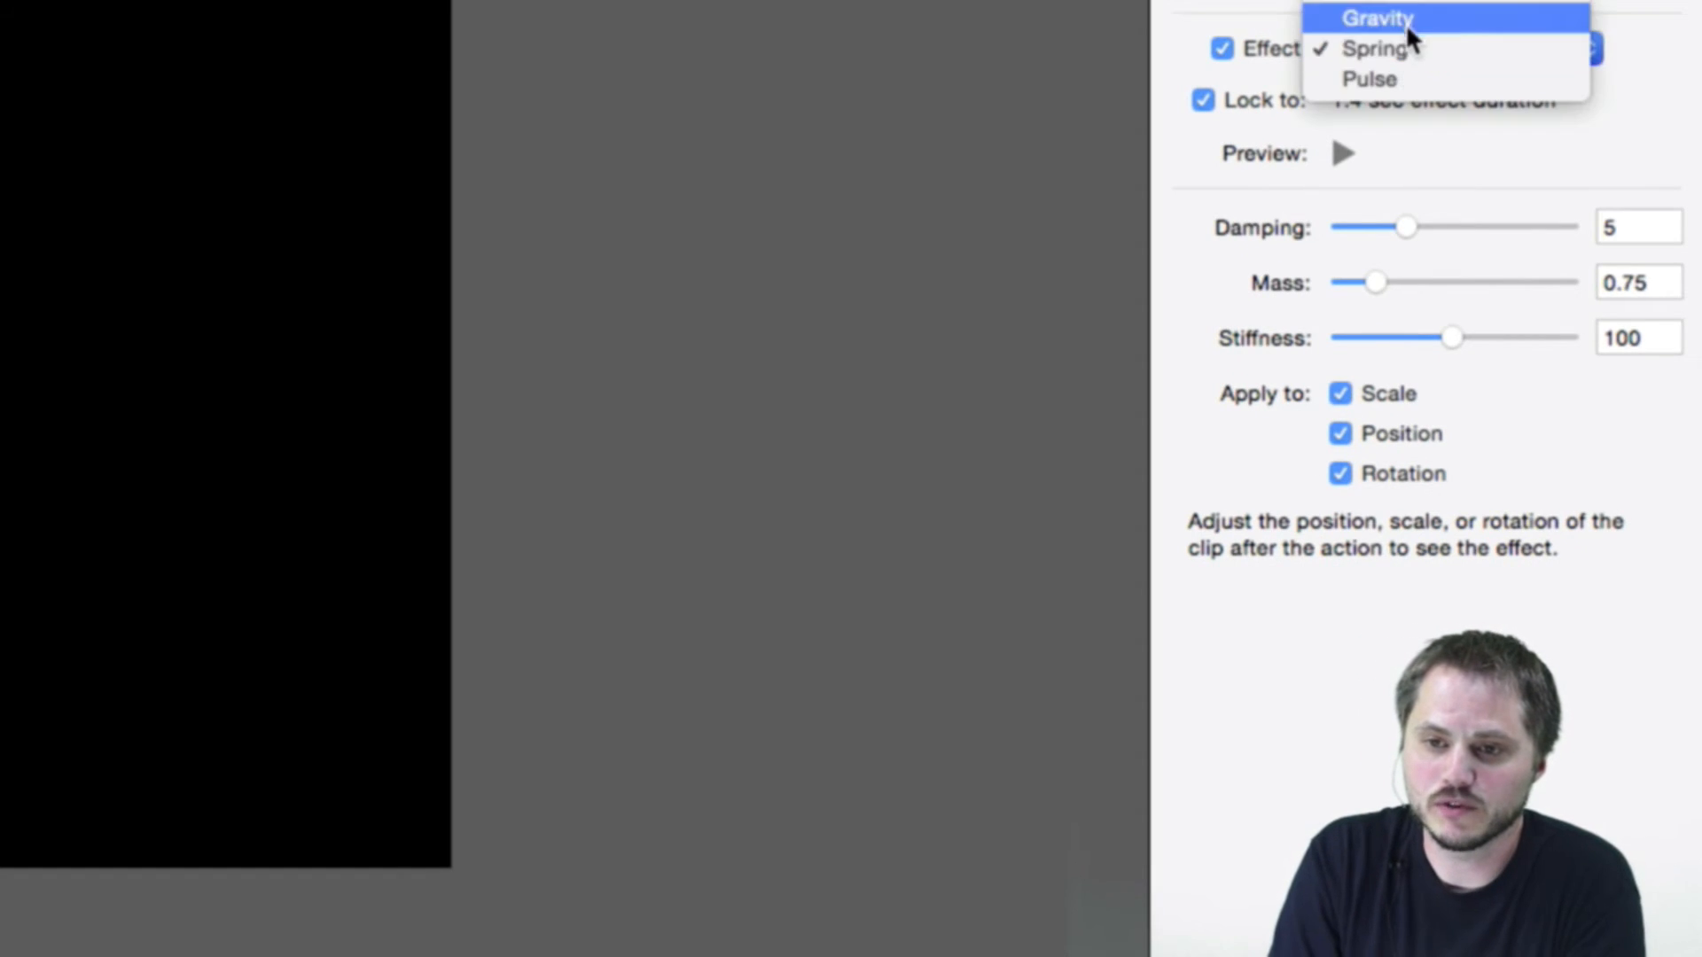
pyautogui.click(1405, 25)
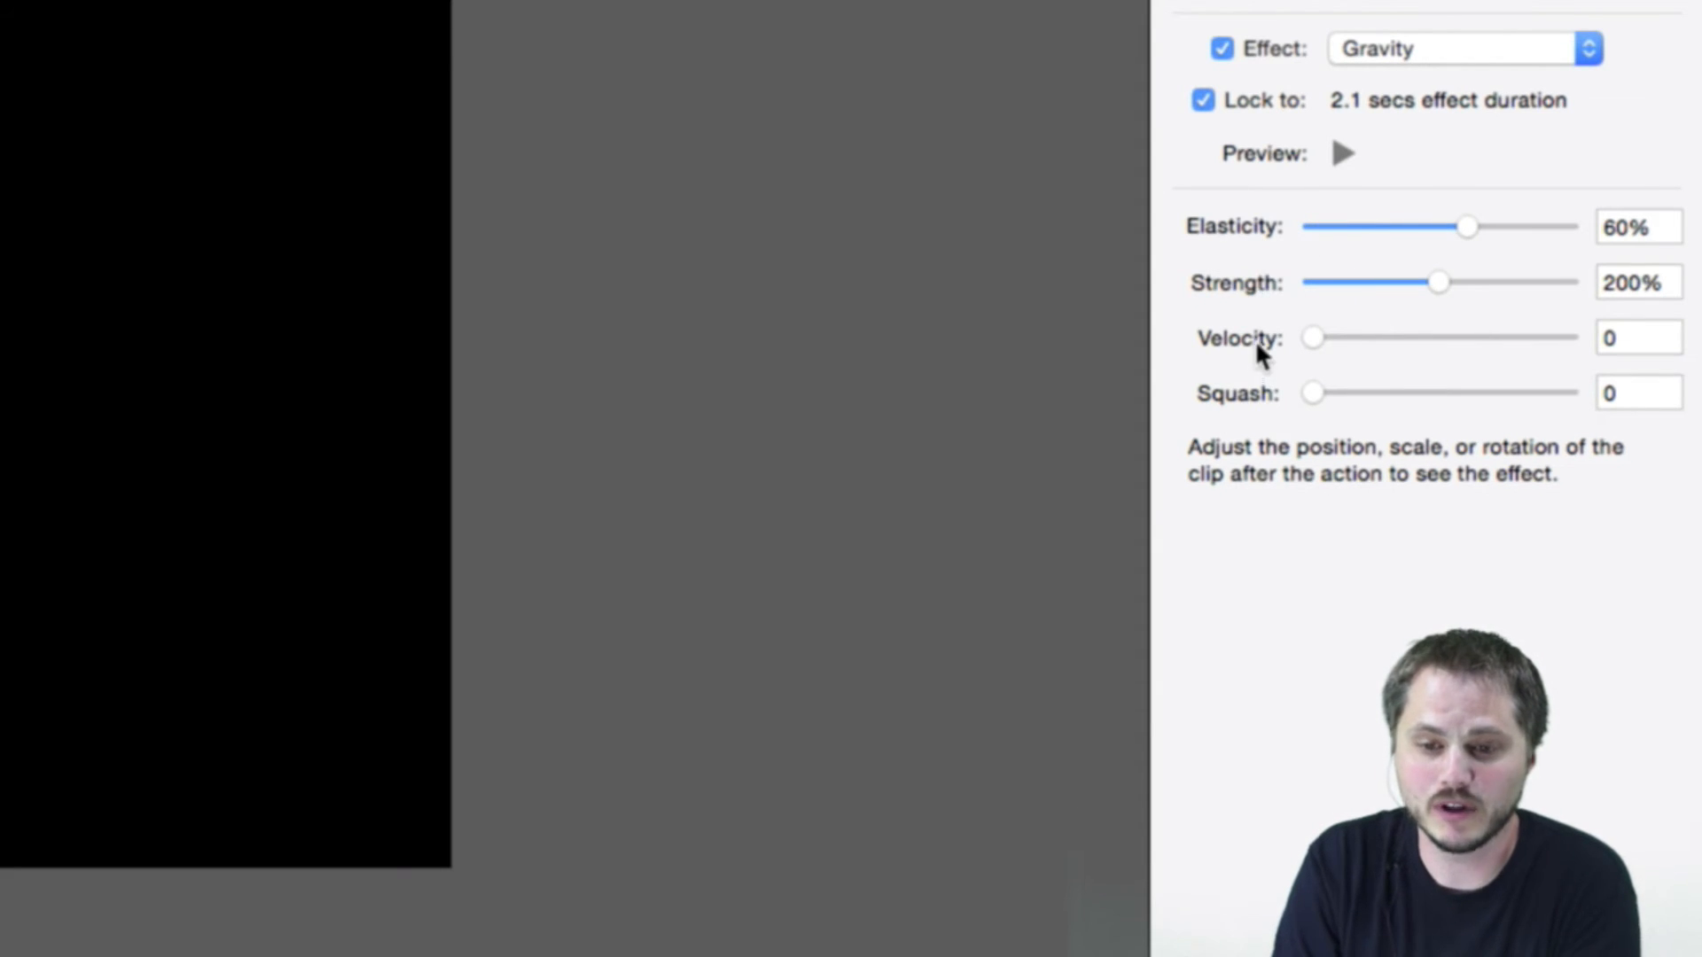
pyautogui.click(1411, 57)
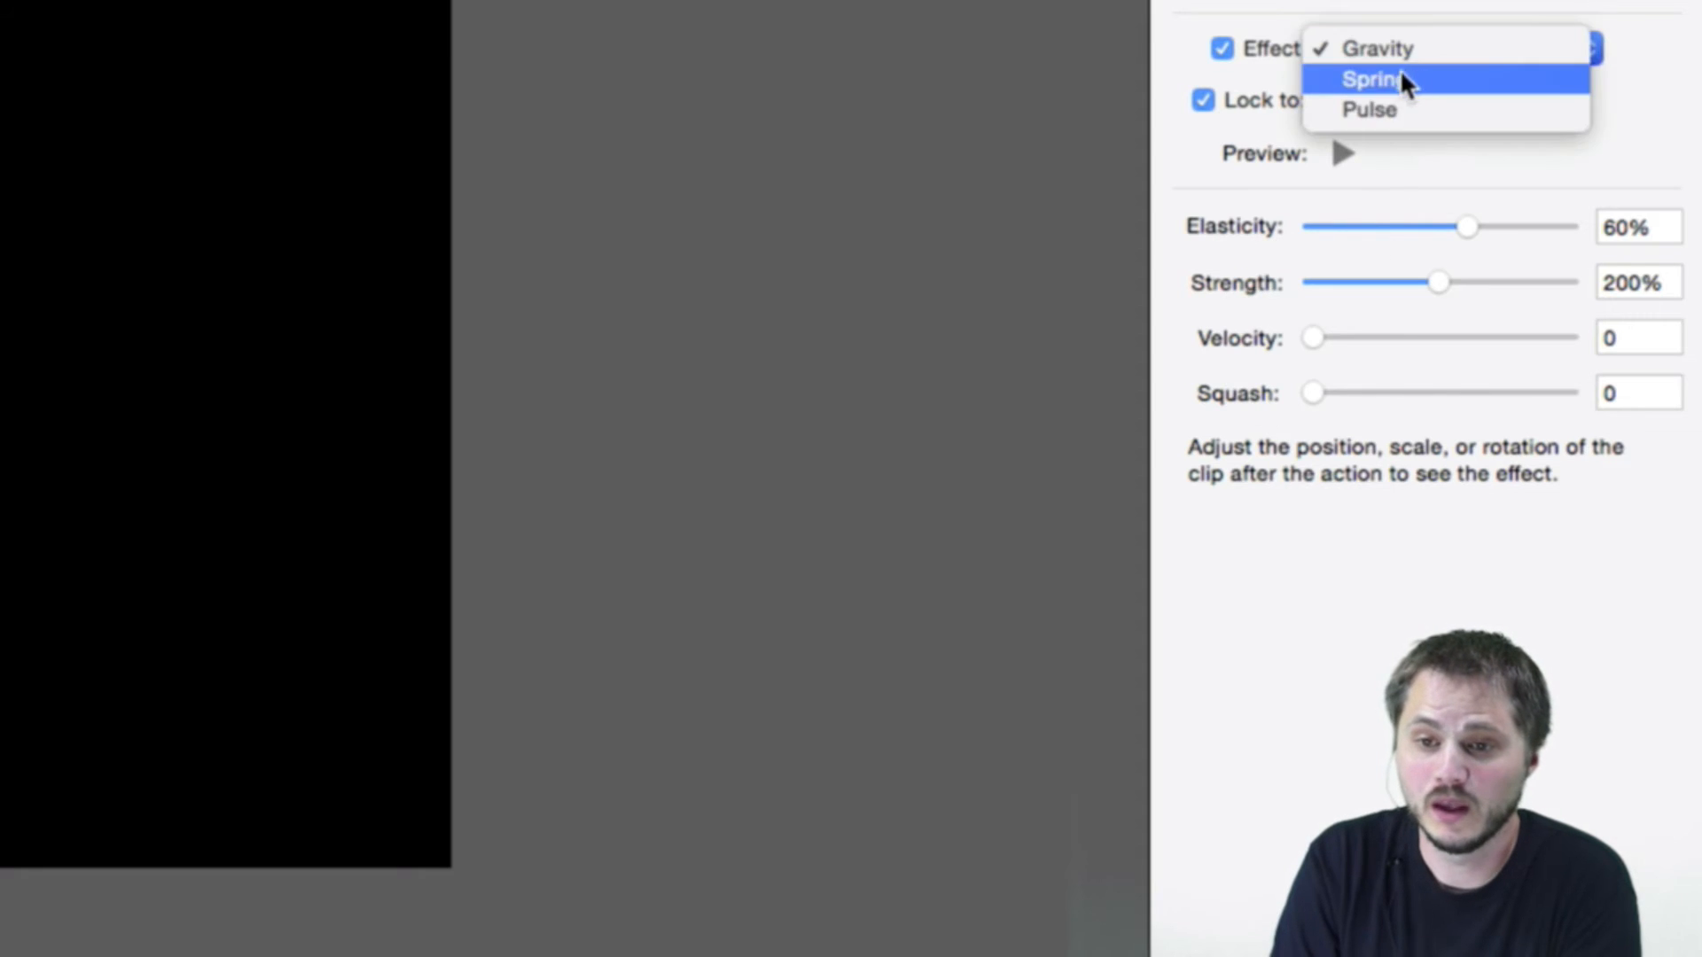
pyautogui.click(1396, 74)
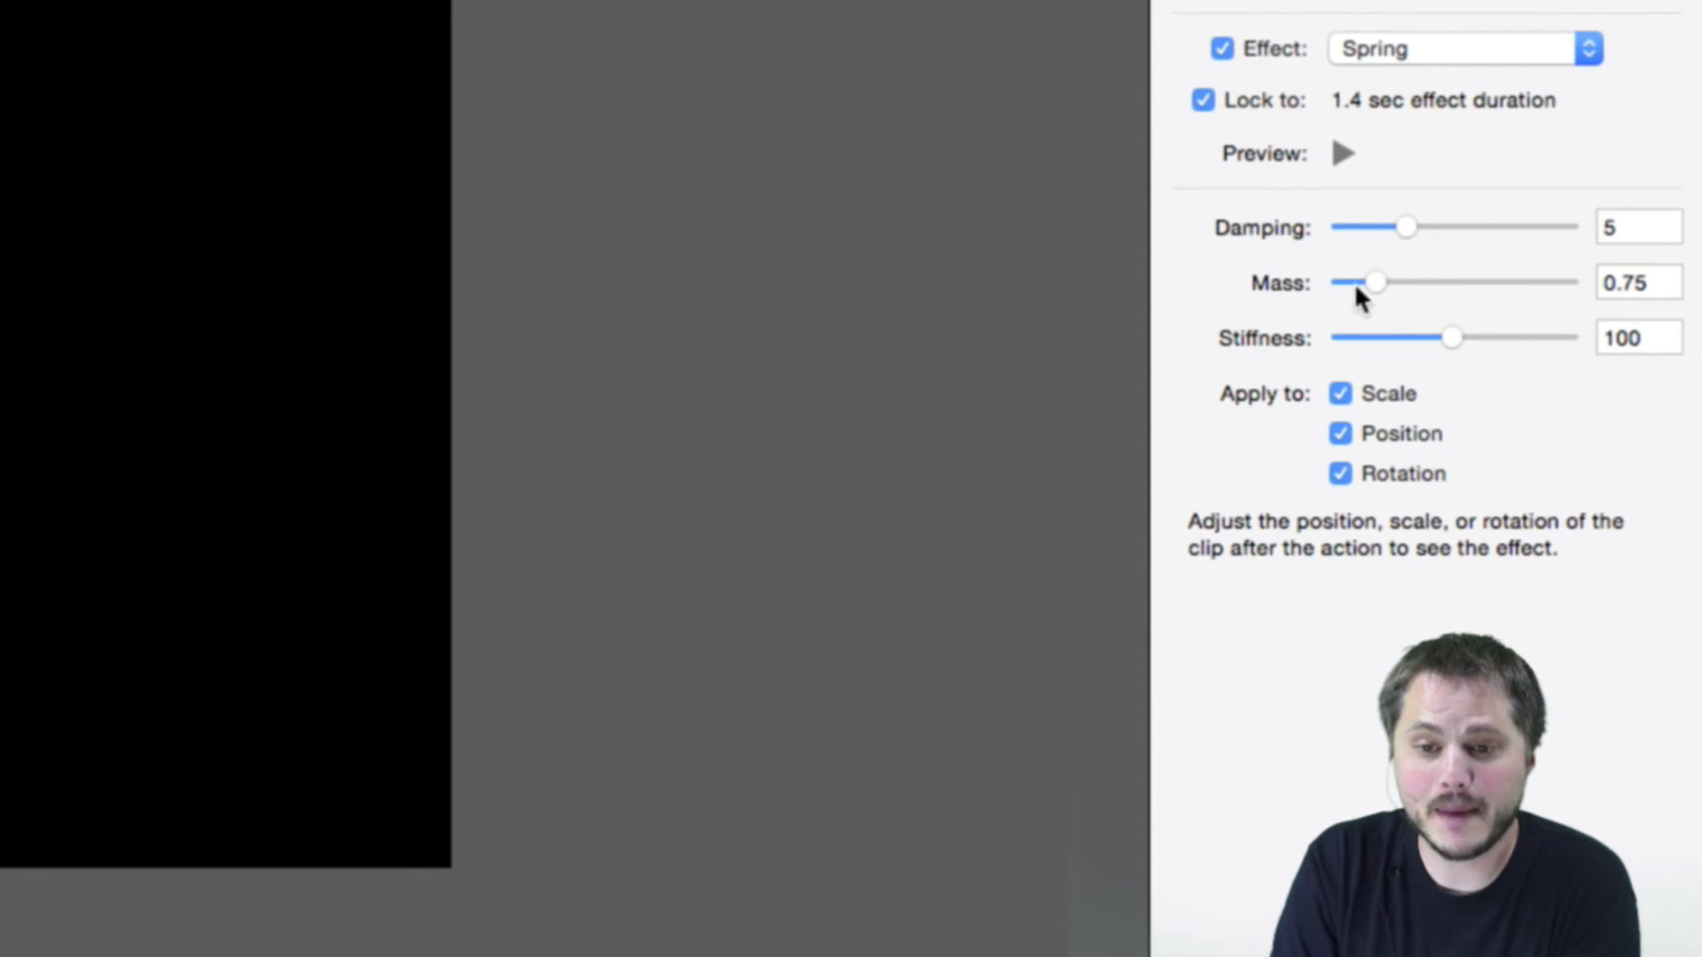
pyautogui.click(1420, 52)
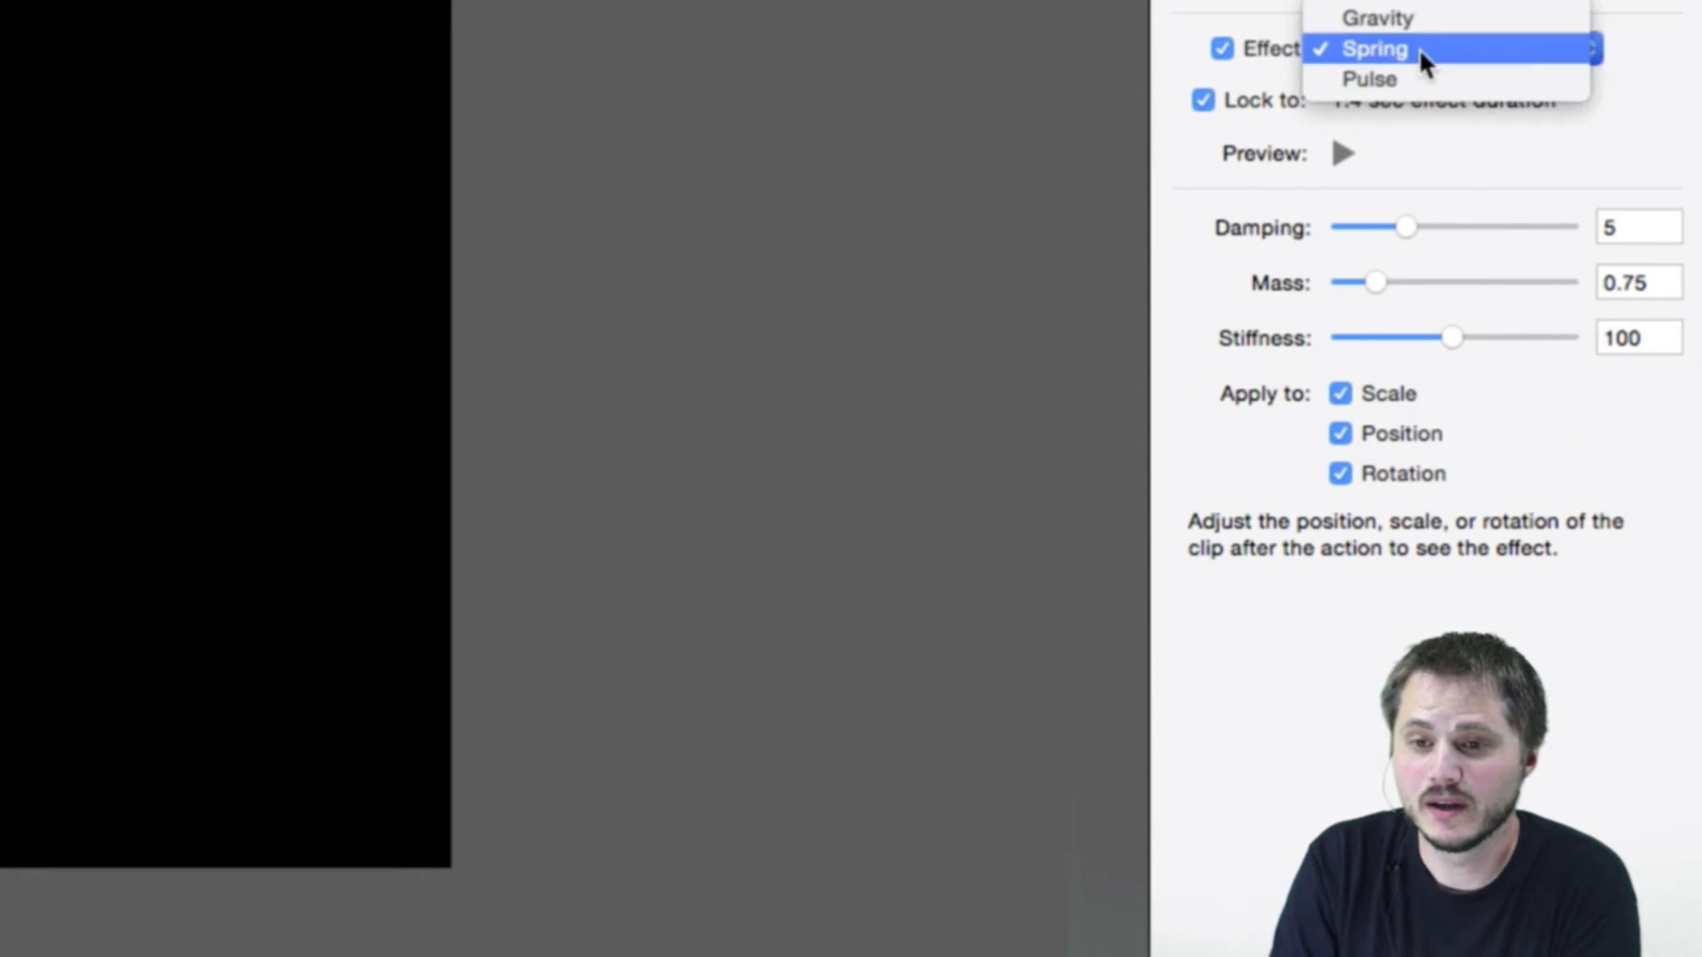
pyautogui.click(1415, 76)
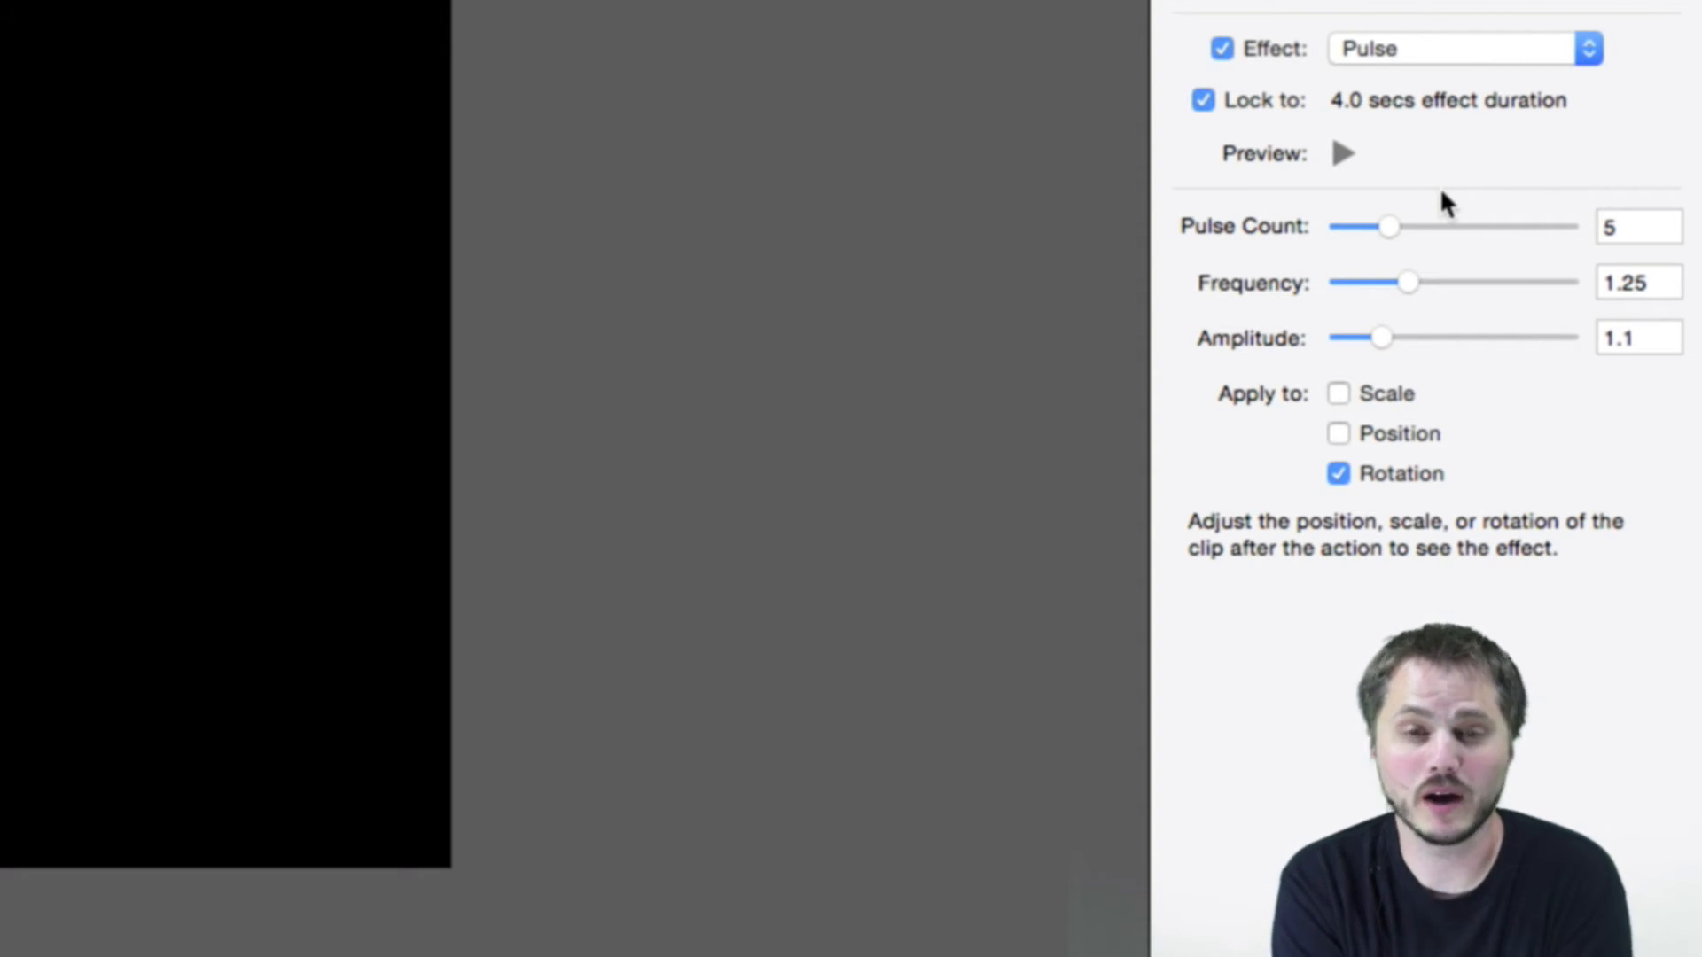
pyautogui.click(1431, 49)
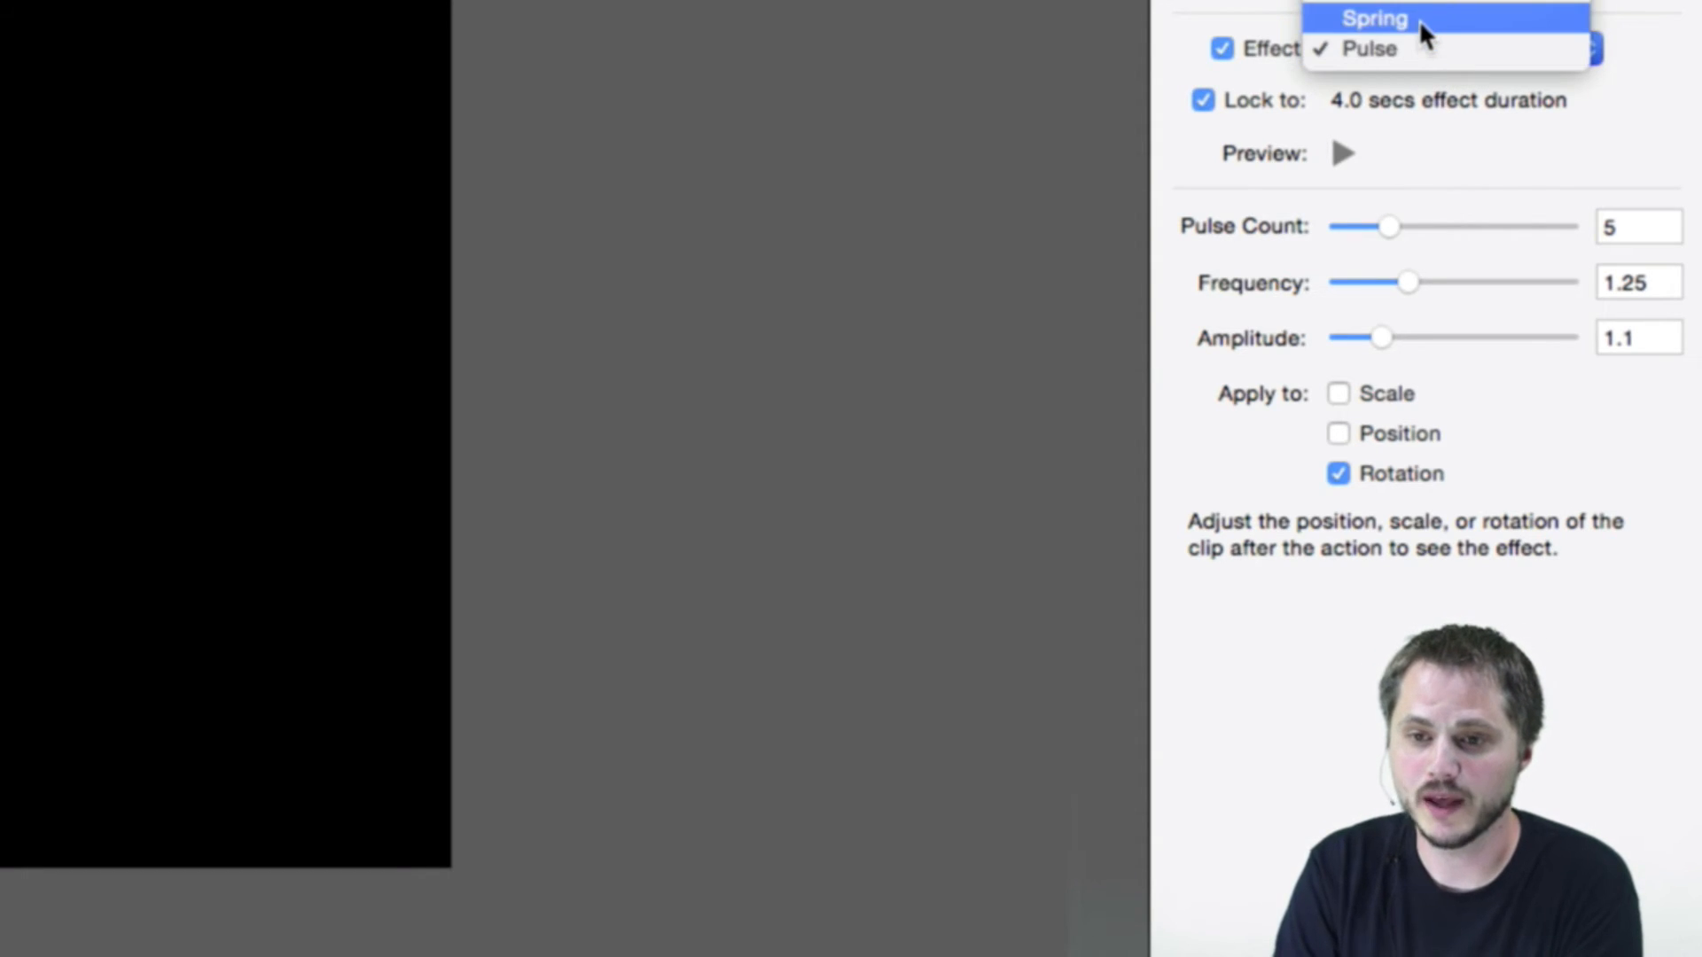
pyautogui.click(1418, 19)
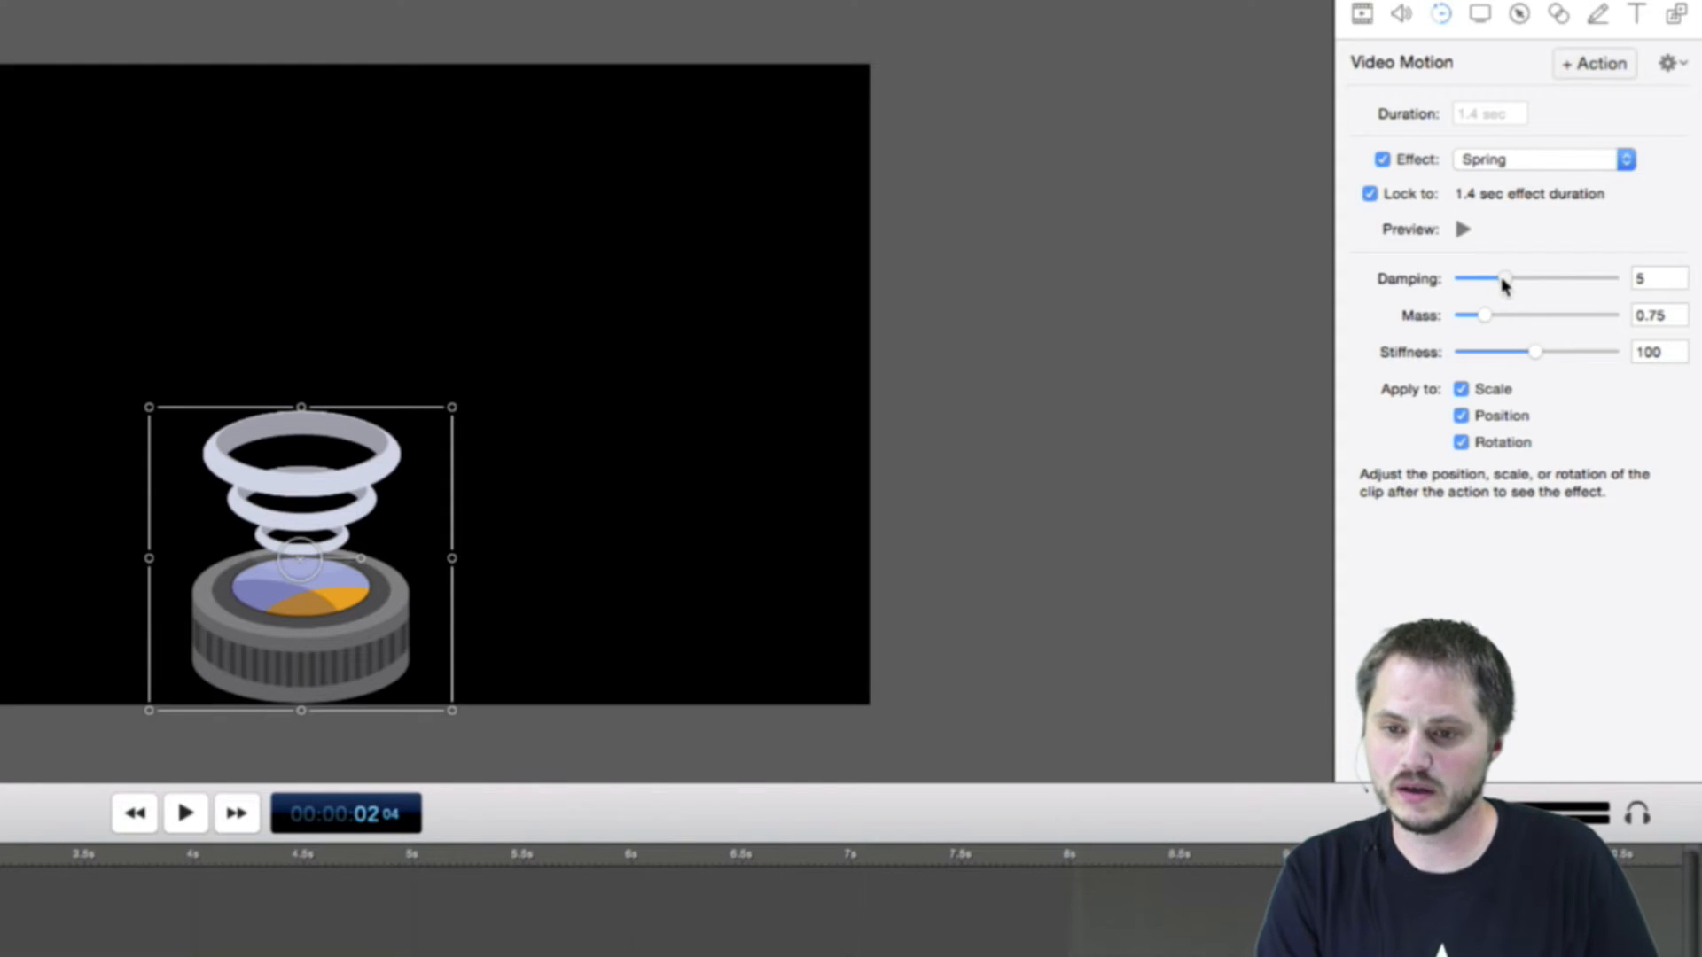
# Compare the Spring effect's damping at 1 and 15, leaving it set to 1.
pyautogui.moveTo(1502, 280); pyautogui.dragTo(1454, 282)
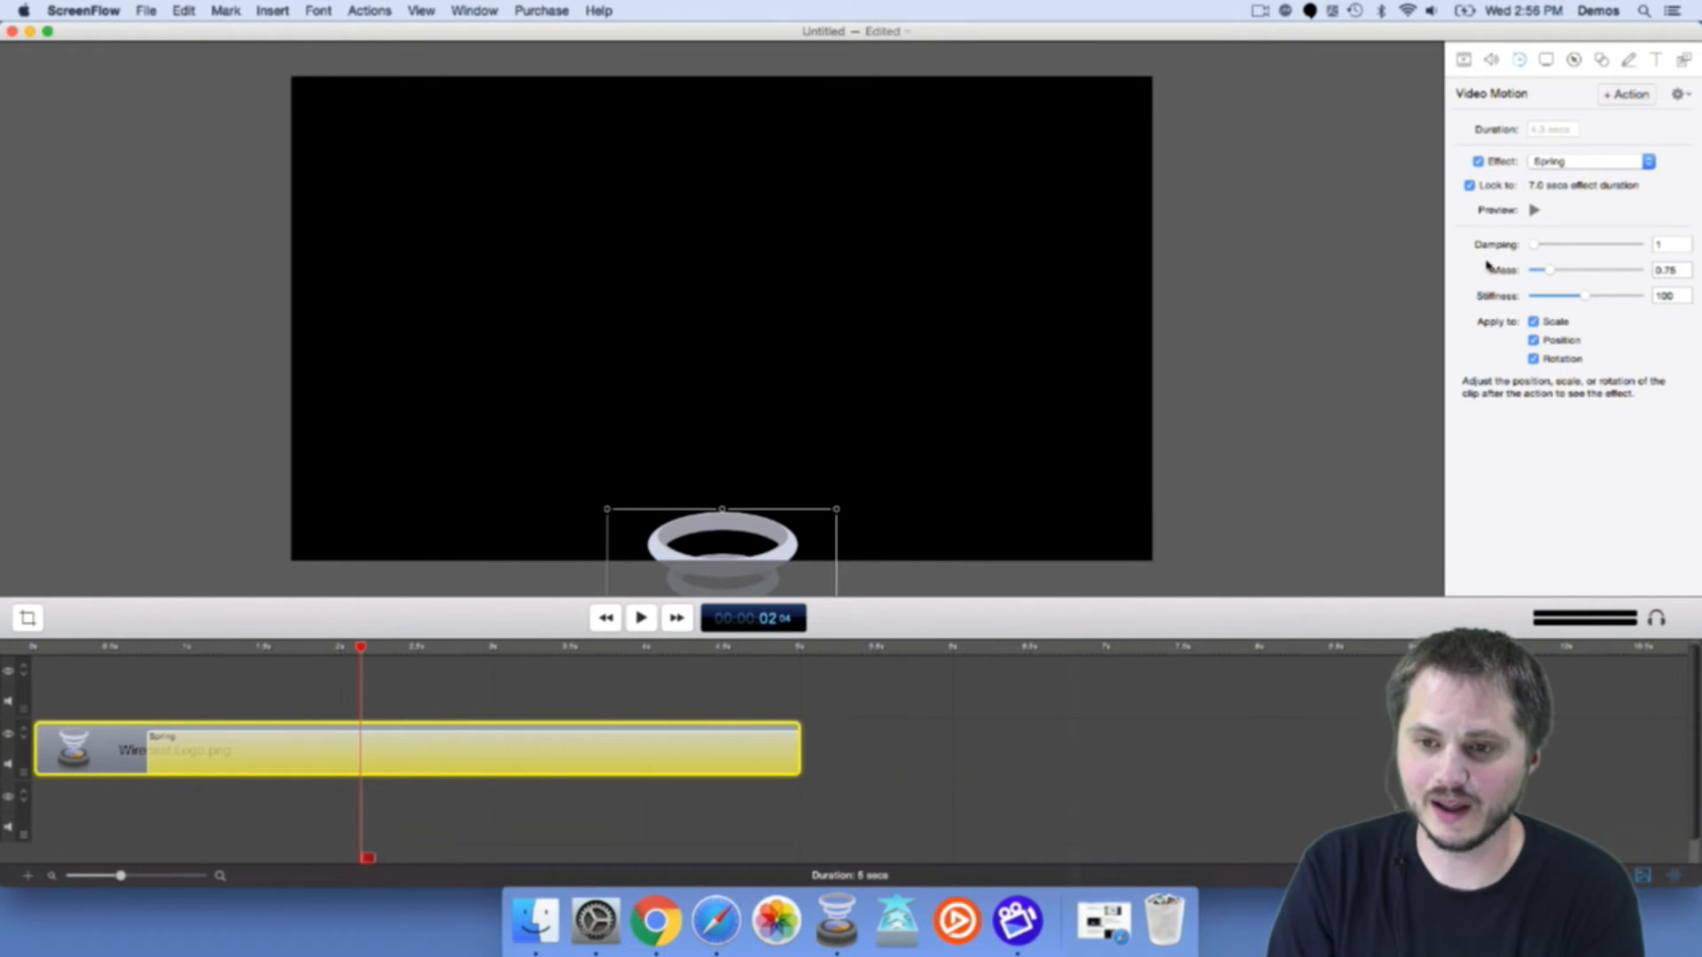
pyautogui.moveTo(1533, 245); pyautogui.dragTo(1638, 245)
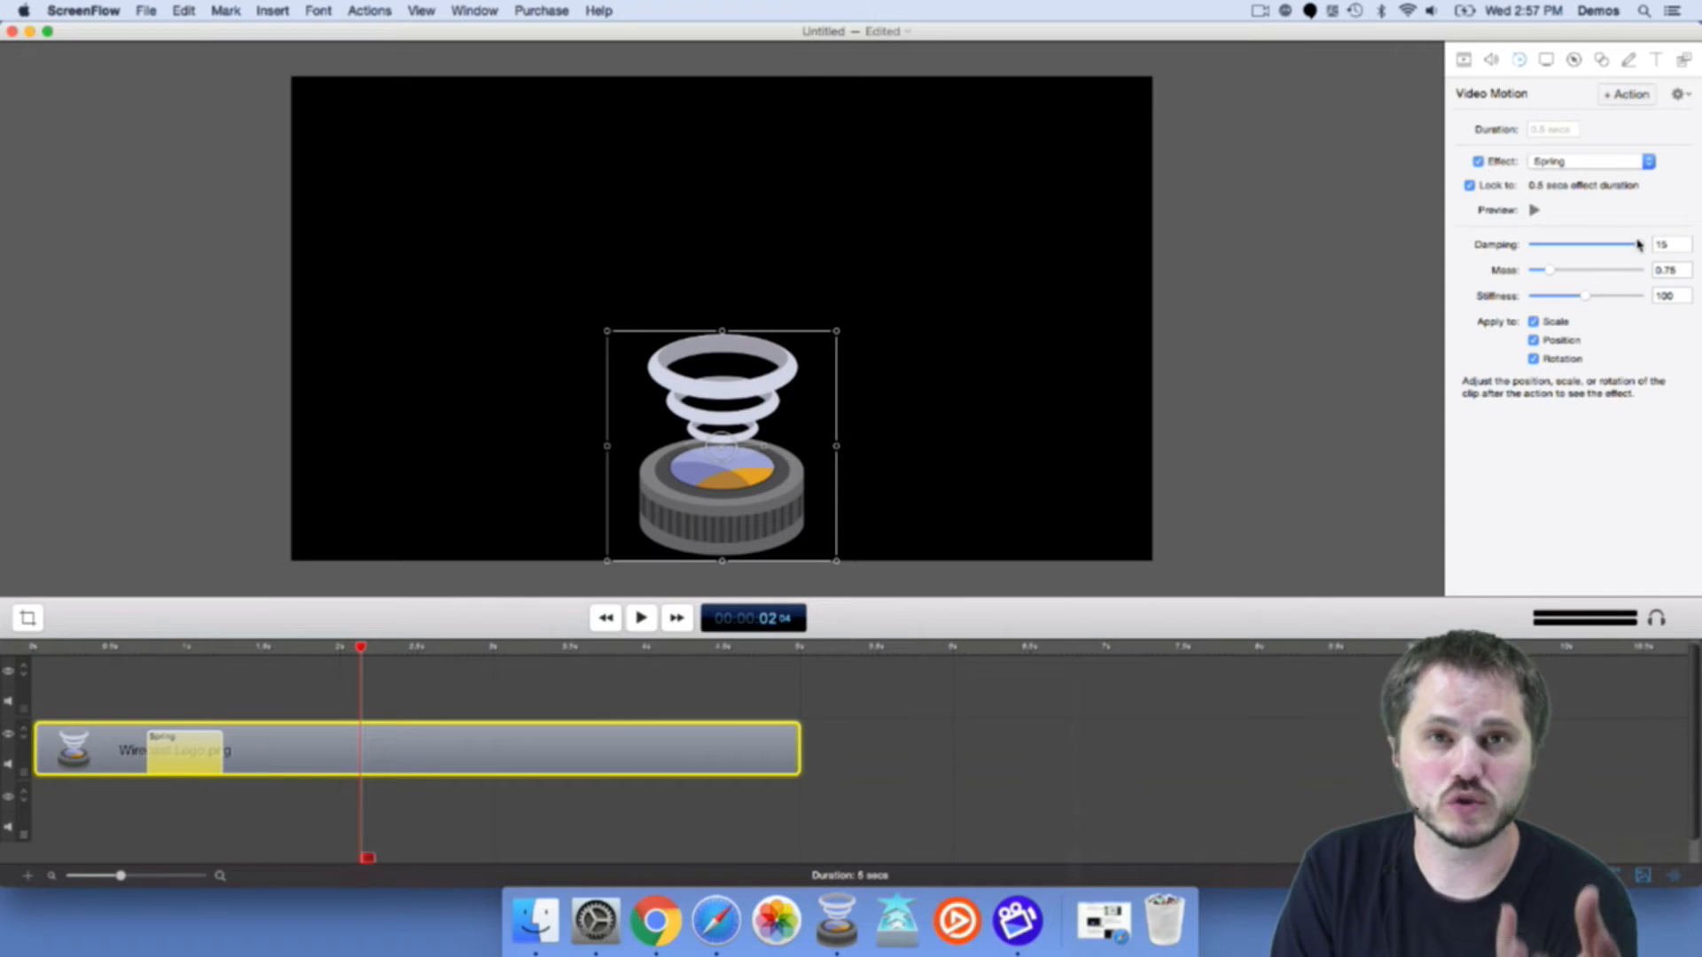
pyautogui.moveTo(1637, 245); pyautogui.dragTo(1530, 246)
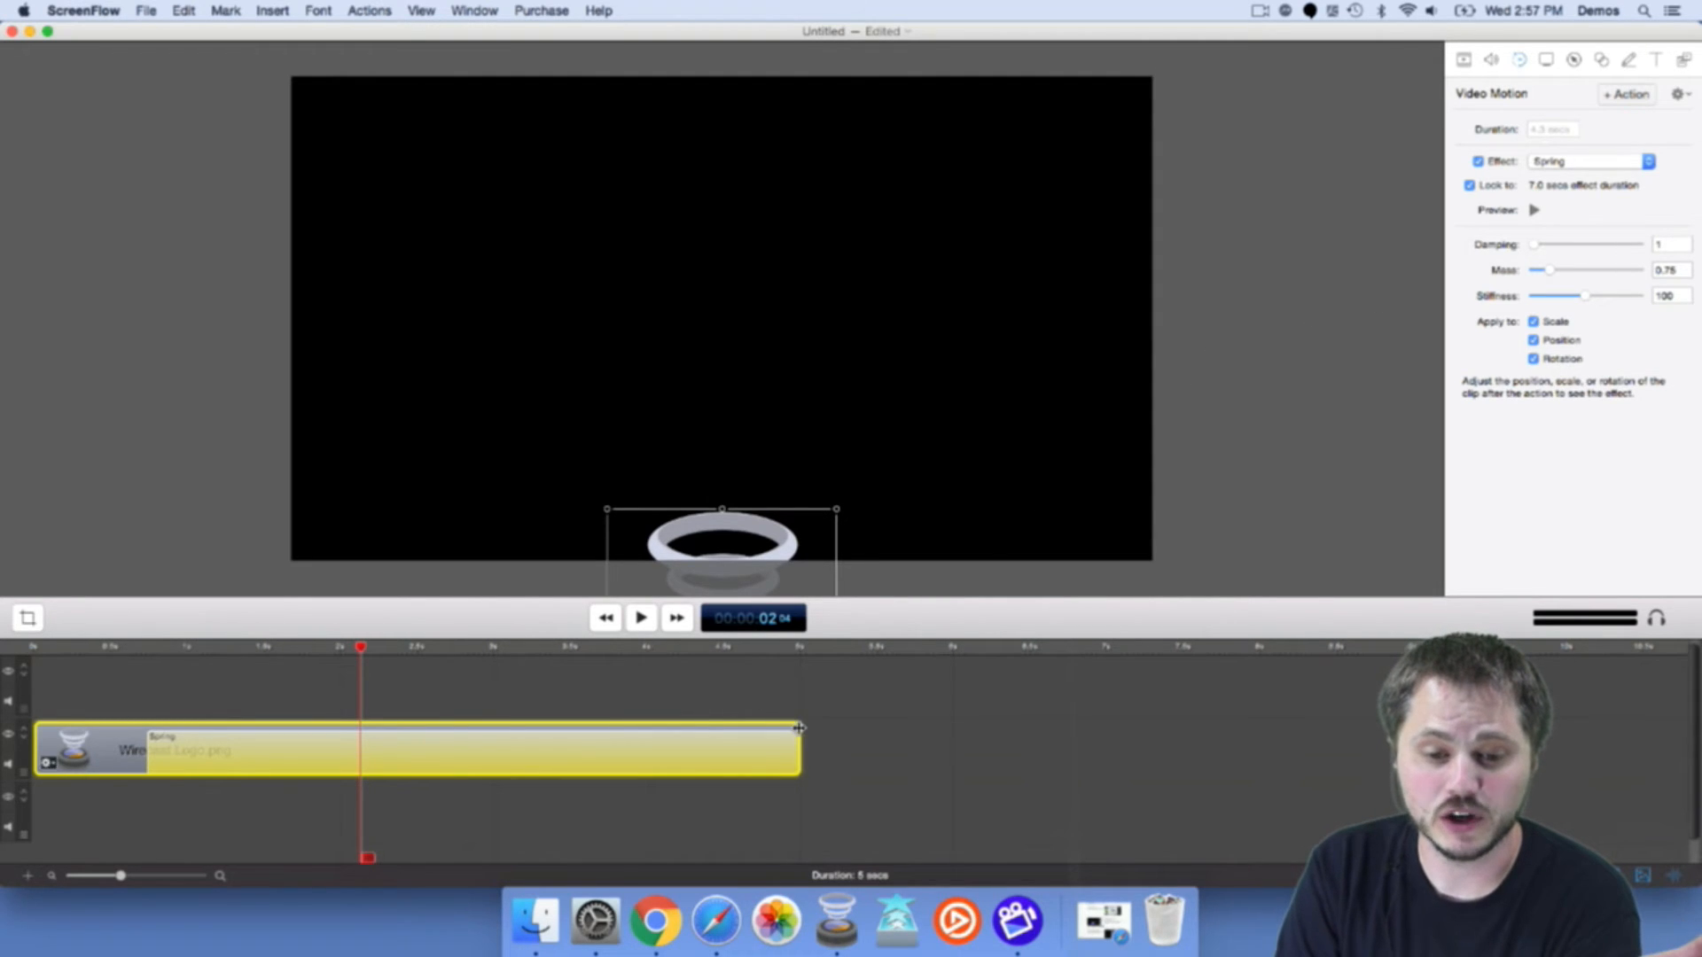
# Extend the end of the logo clip on the timeline to about 5.7 seconds.
pyautogui.click(897, 732)
pyautogui.click(794, 741)
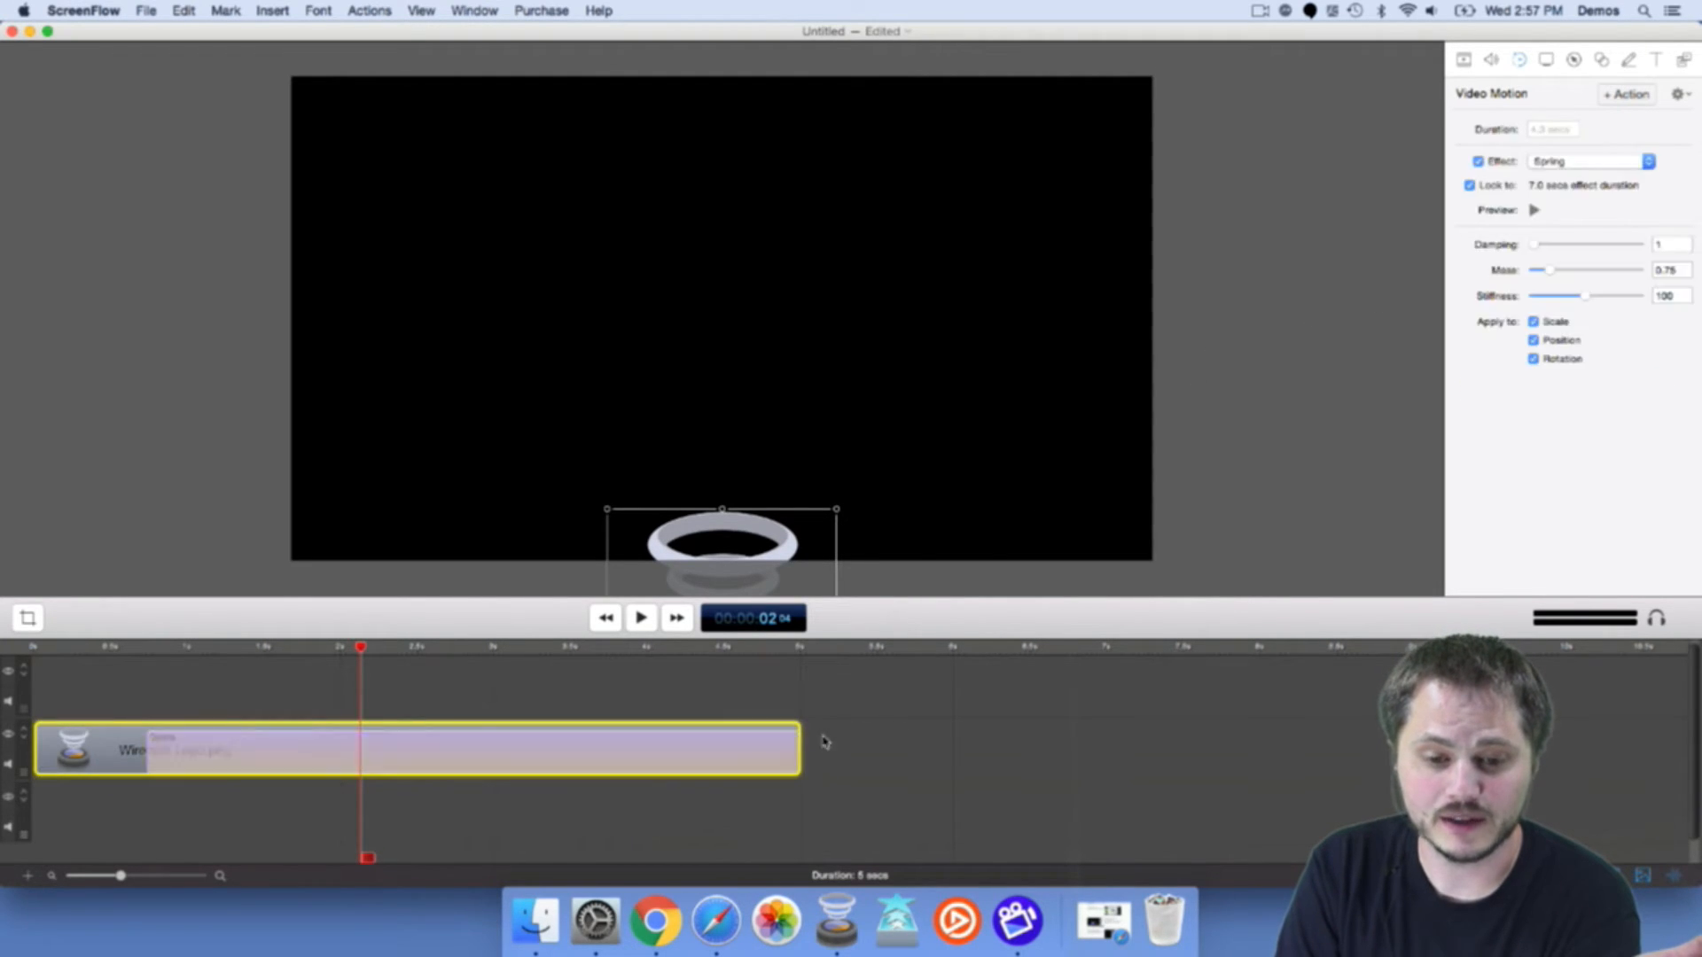
pyautogui.moveTo(812, 741); pyautogui.dragTo(937, 714)
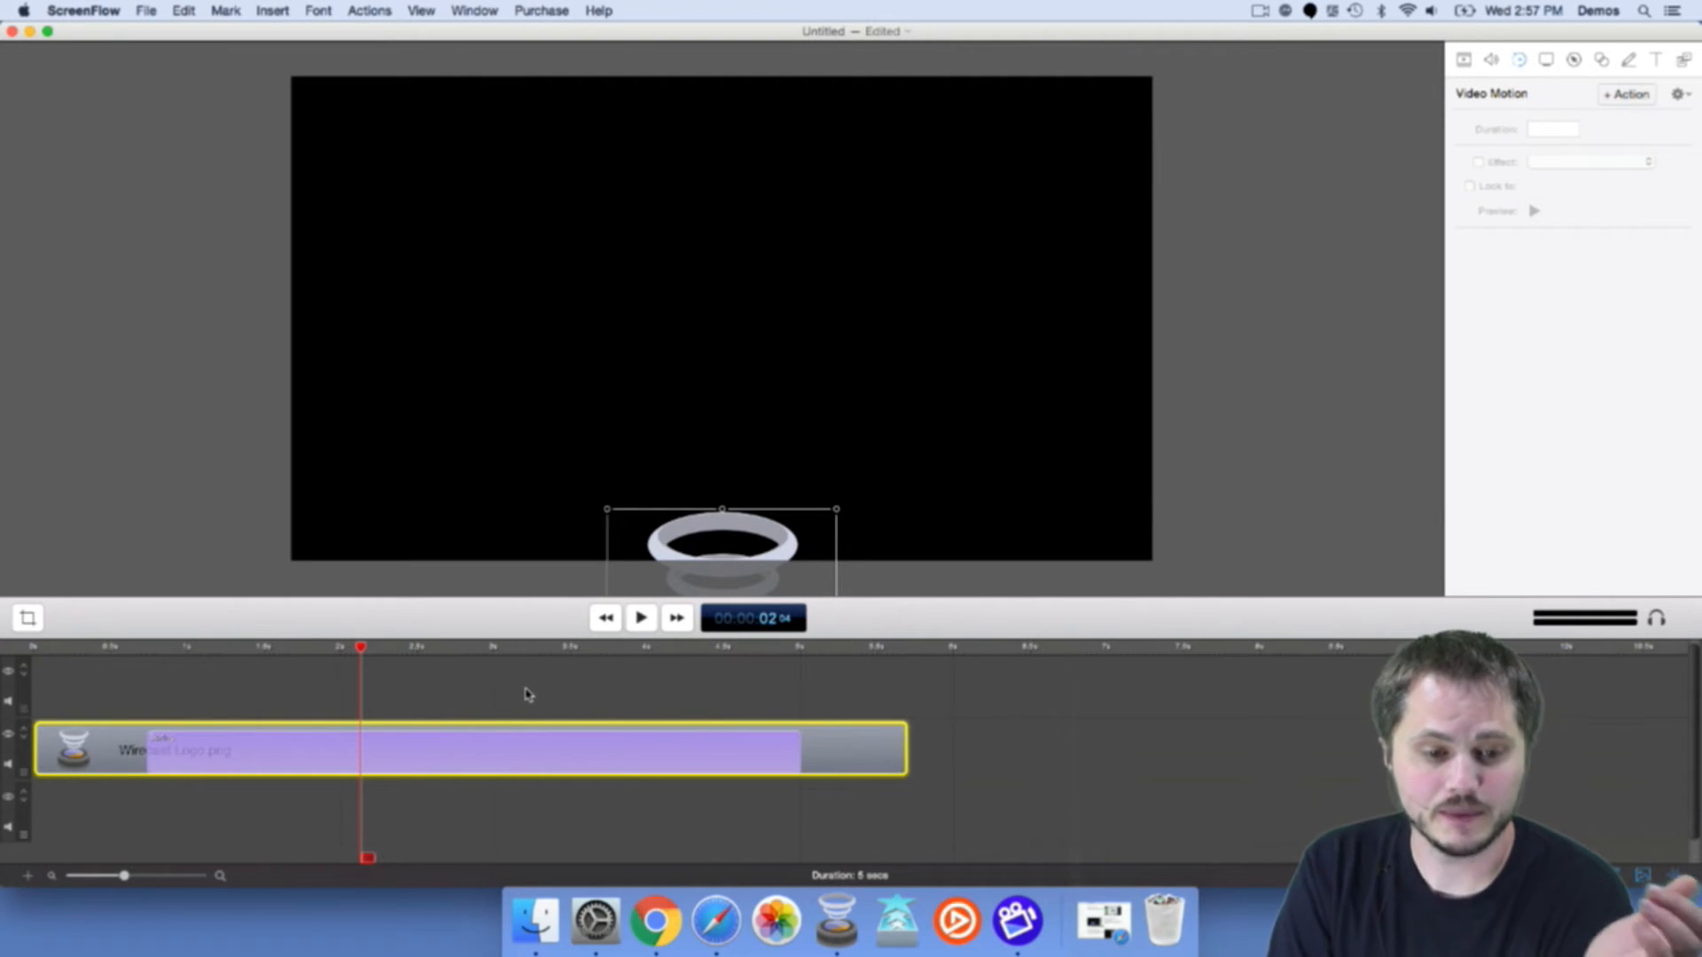
# Select the logo clip's Spring action and compare previews of its motion with damping at 1 and at 4.11.
pyautogui.click(588, 668)
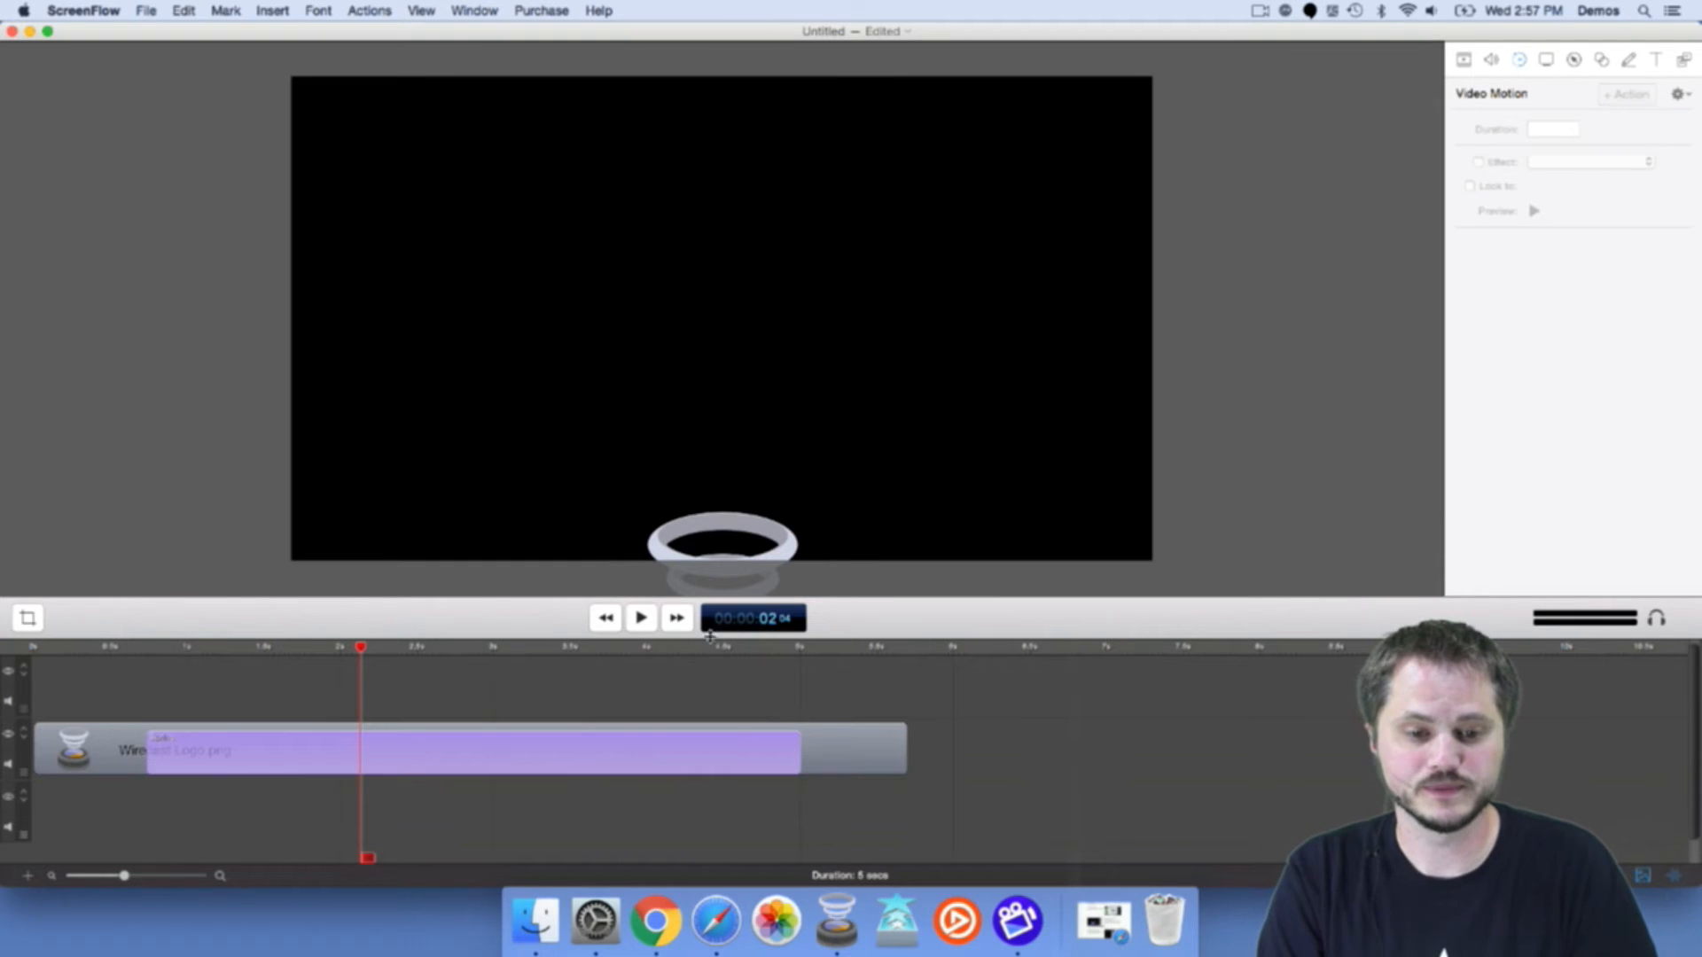
pyautogui.click(563, 746)
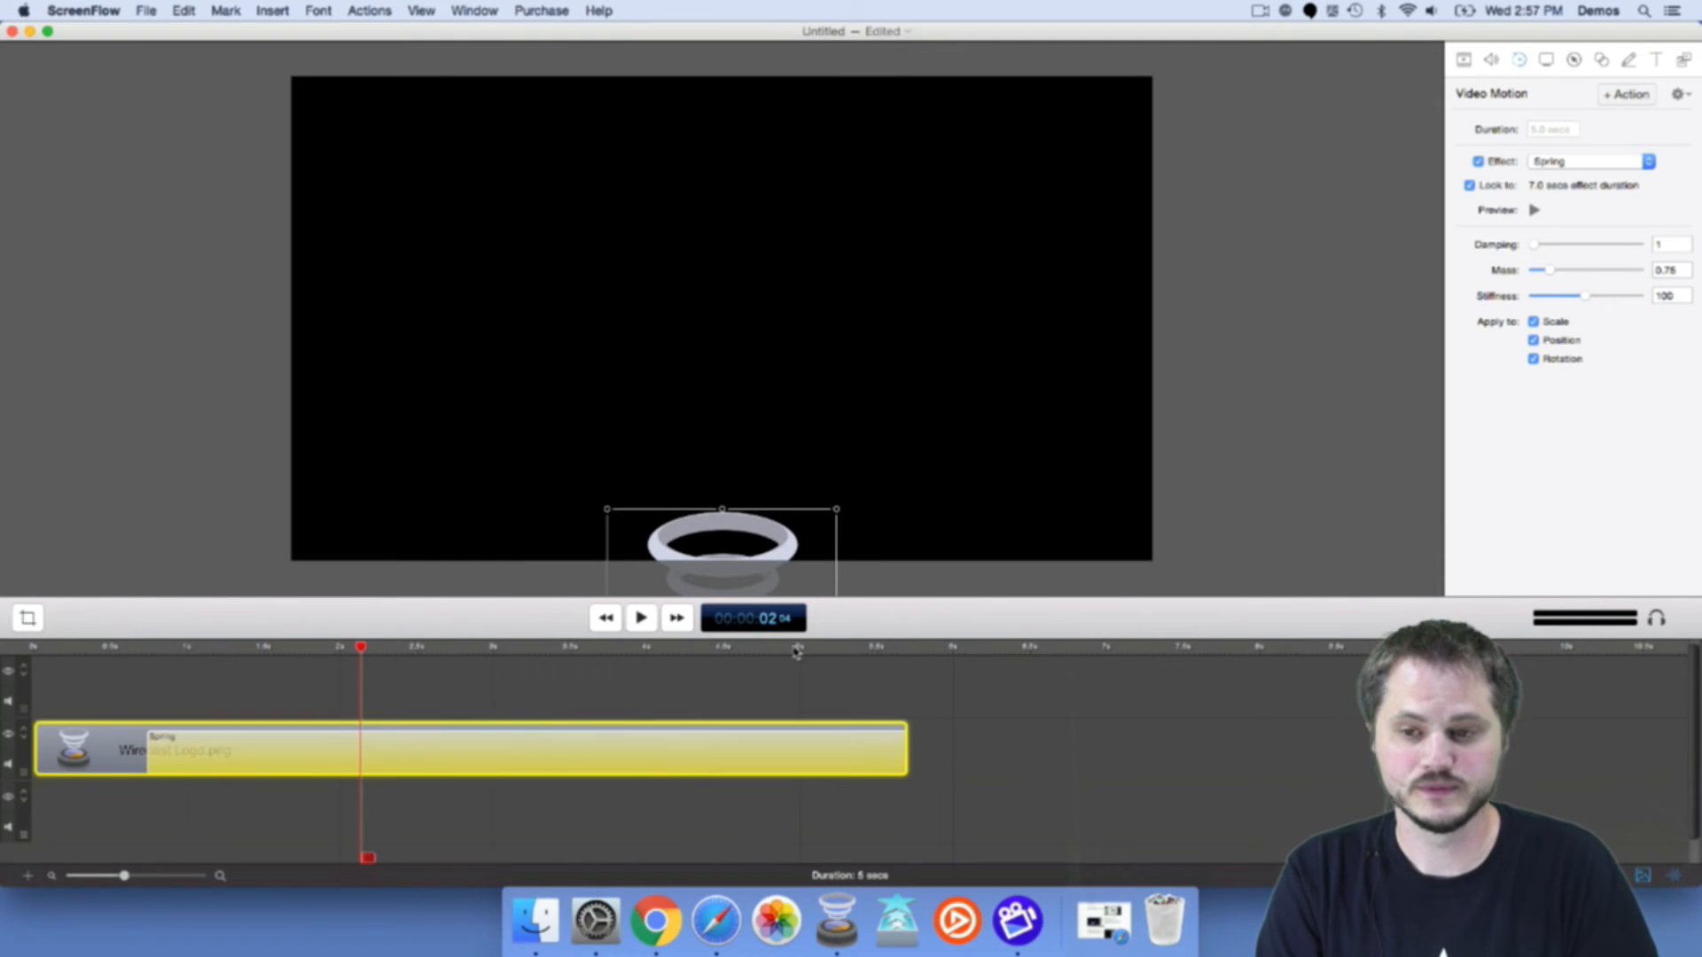
pyautogui.click(1533, 210)
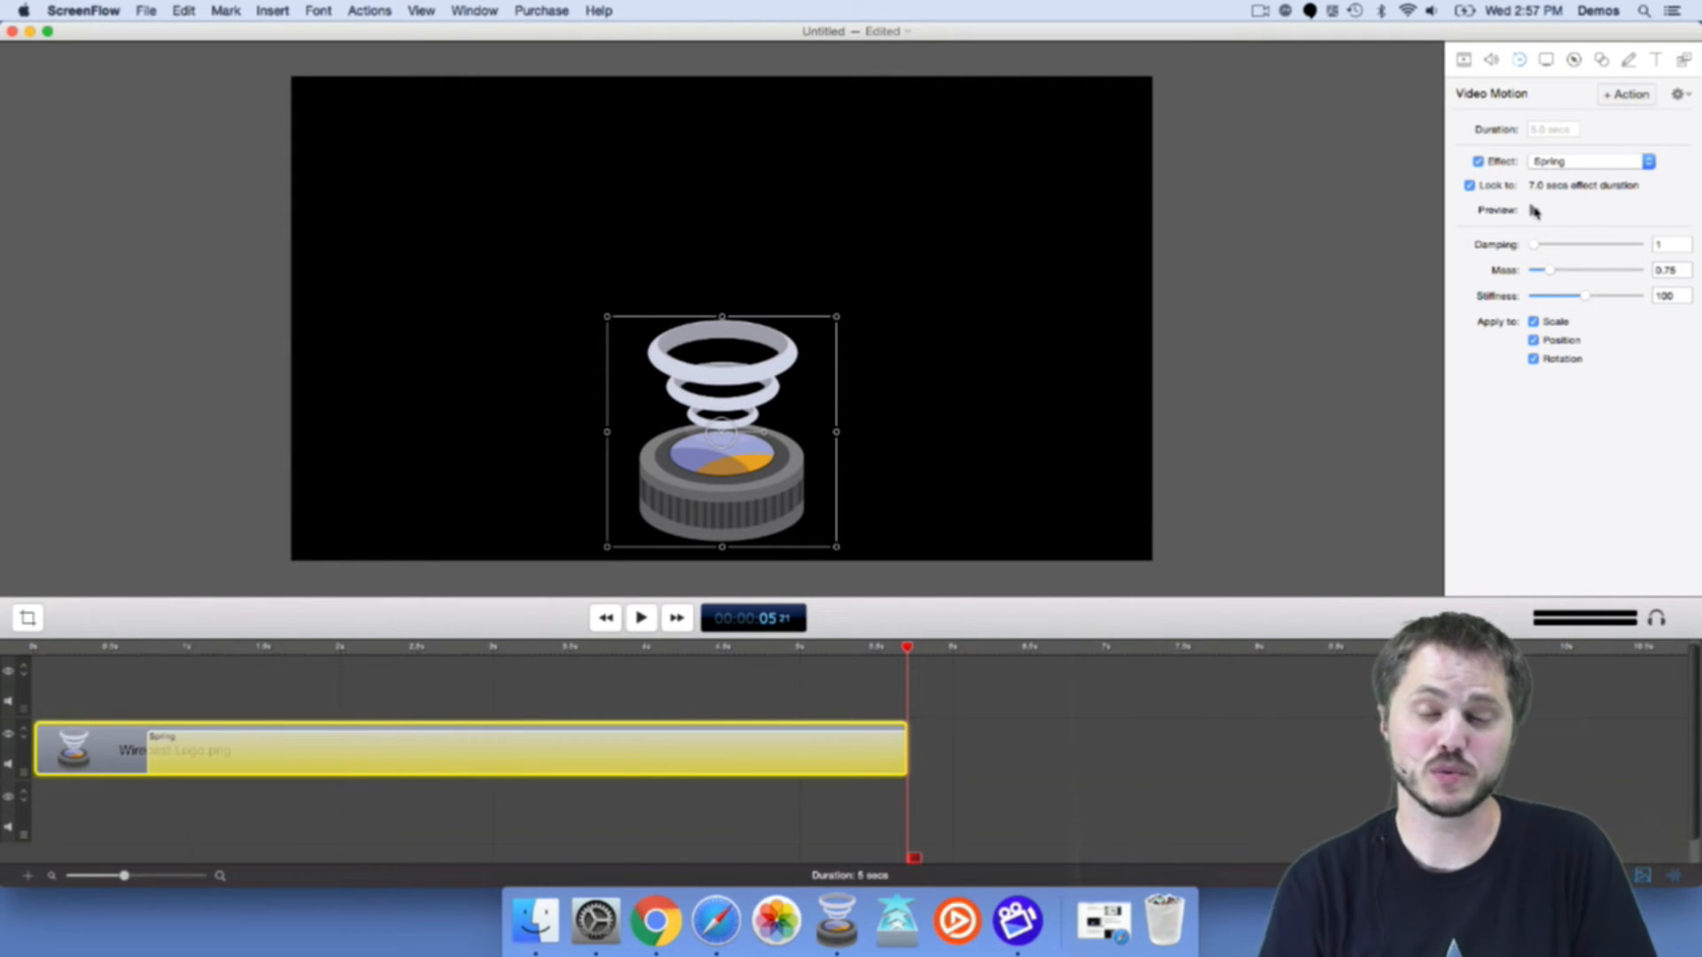
pyautogui.moveTo(1536, 247); pyautogui.dragTo(1560, 245)
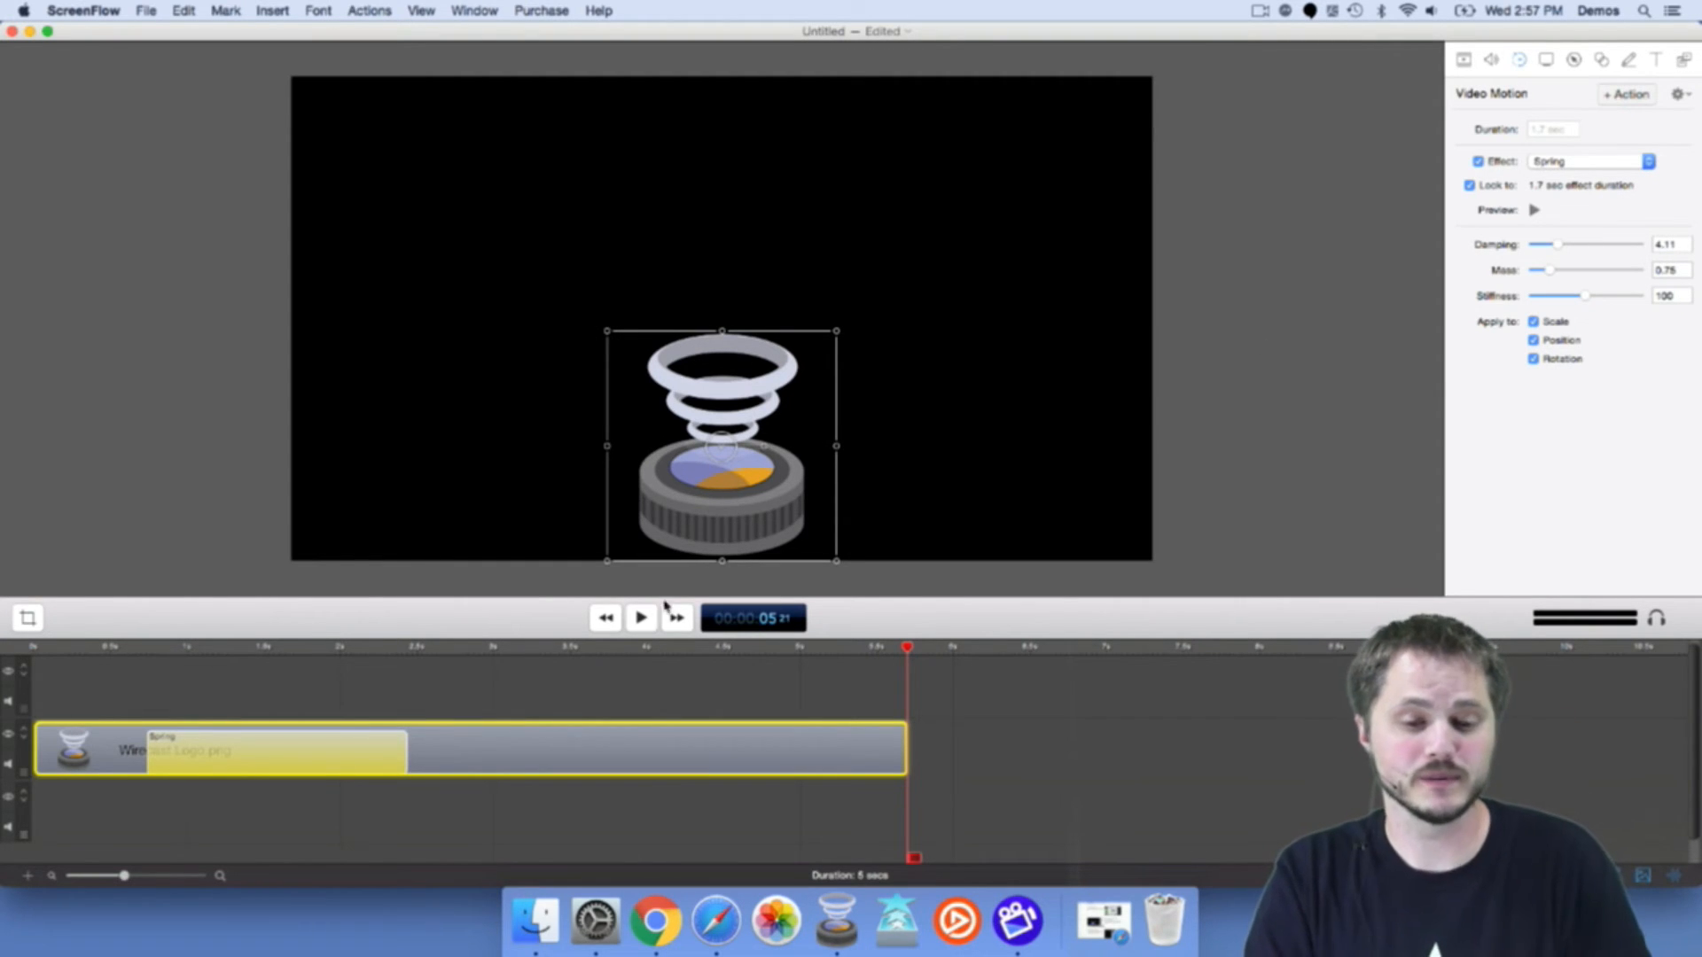
pyautogui.click(1534, 211)
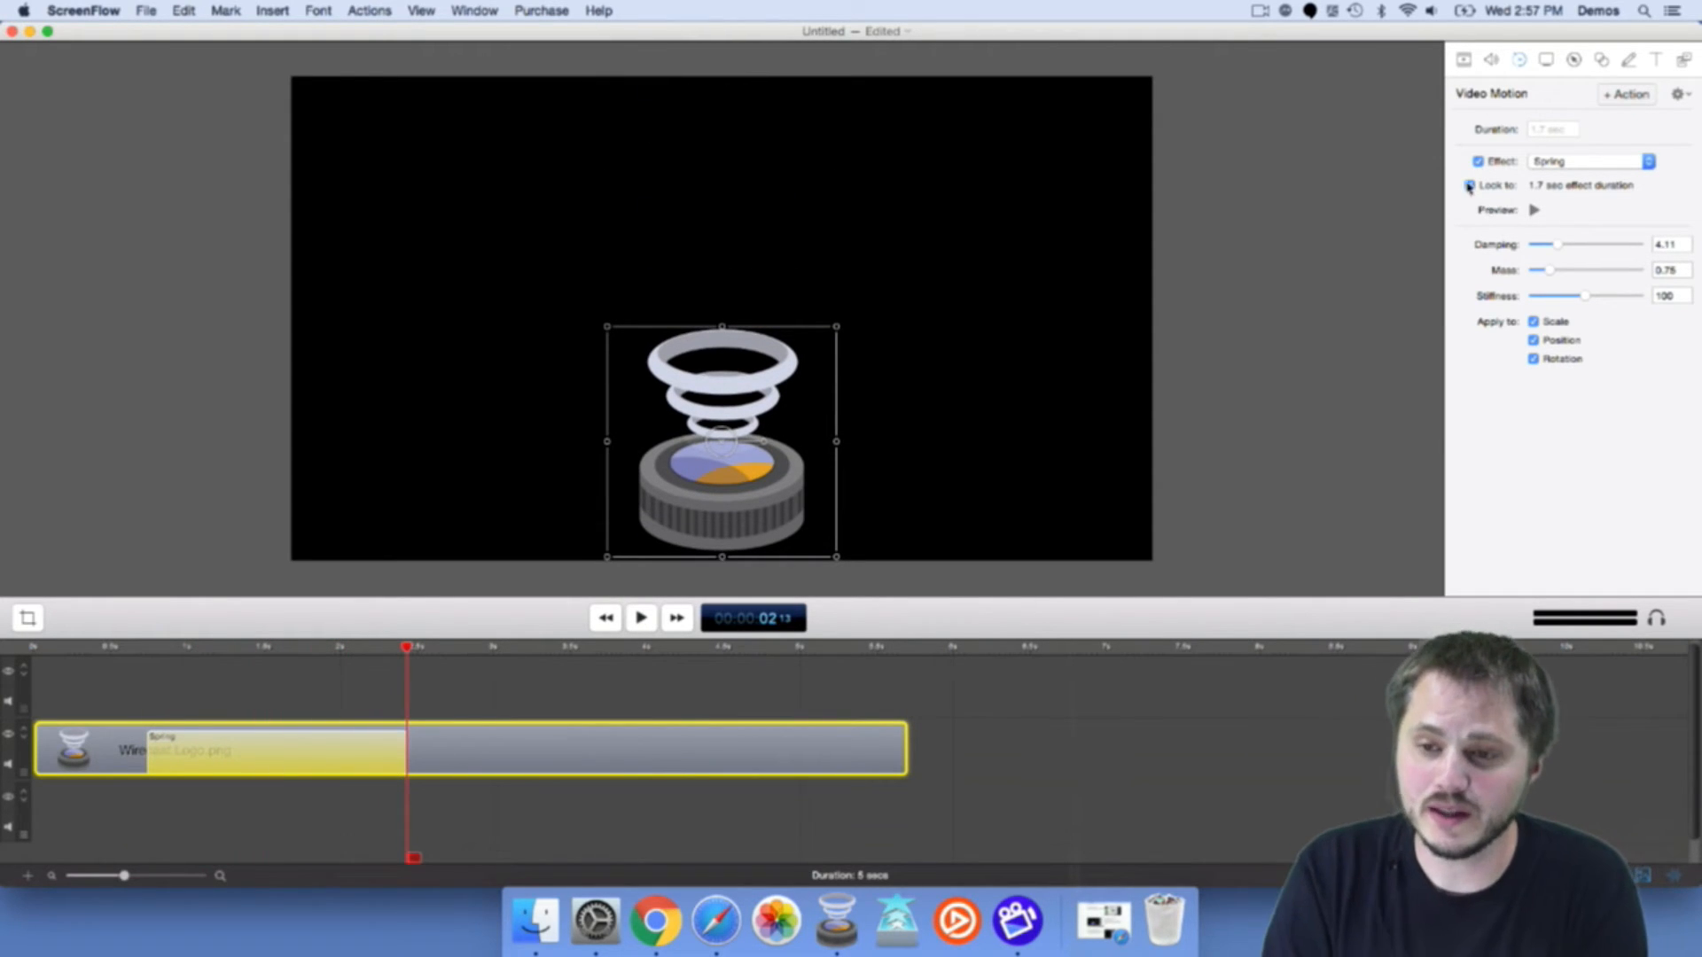
# Vary the Spring action's damping through 3.3 and 1.36, finishing at 4.54, to compare the locked effect durations.
pyautogui.moveTo(1553, 247)
pyautogui.mouseDown()
pyautogui.moveTo(1533, 245)
pyautogui.moveTo(1548, 246)
pyautogui.mouseUp()
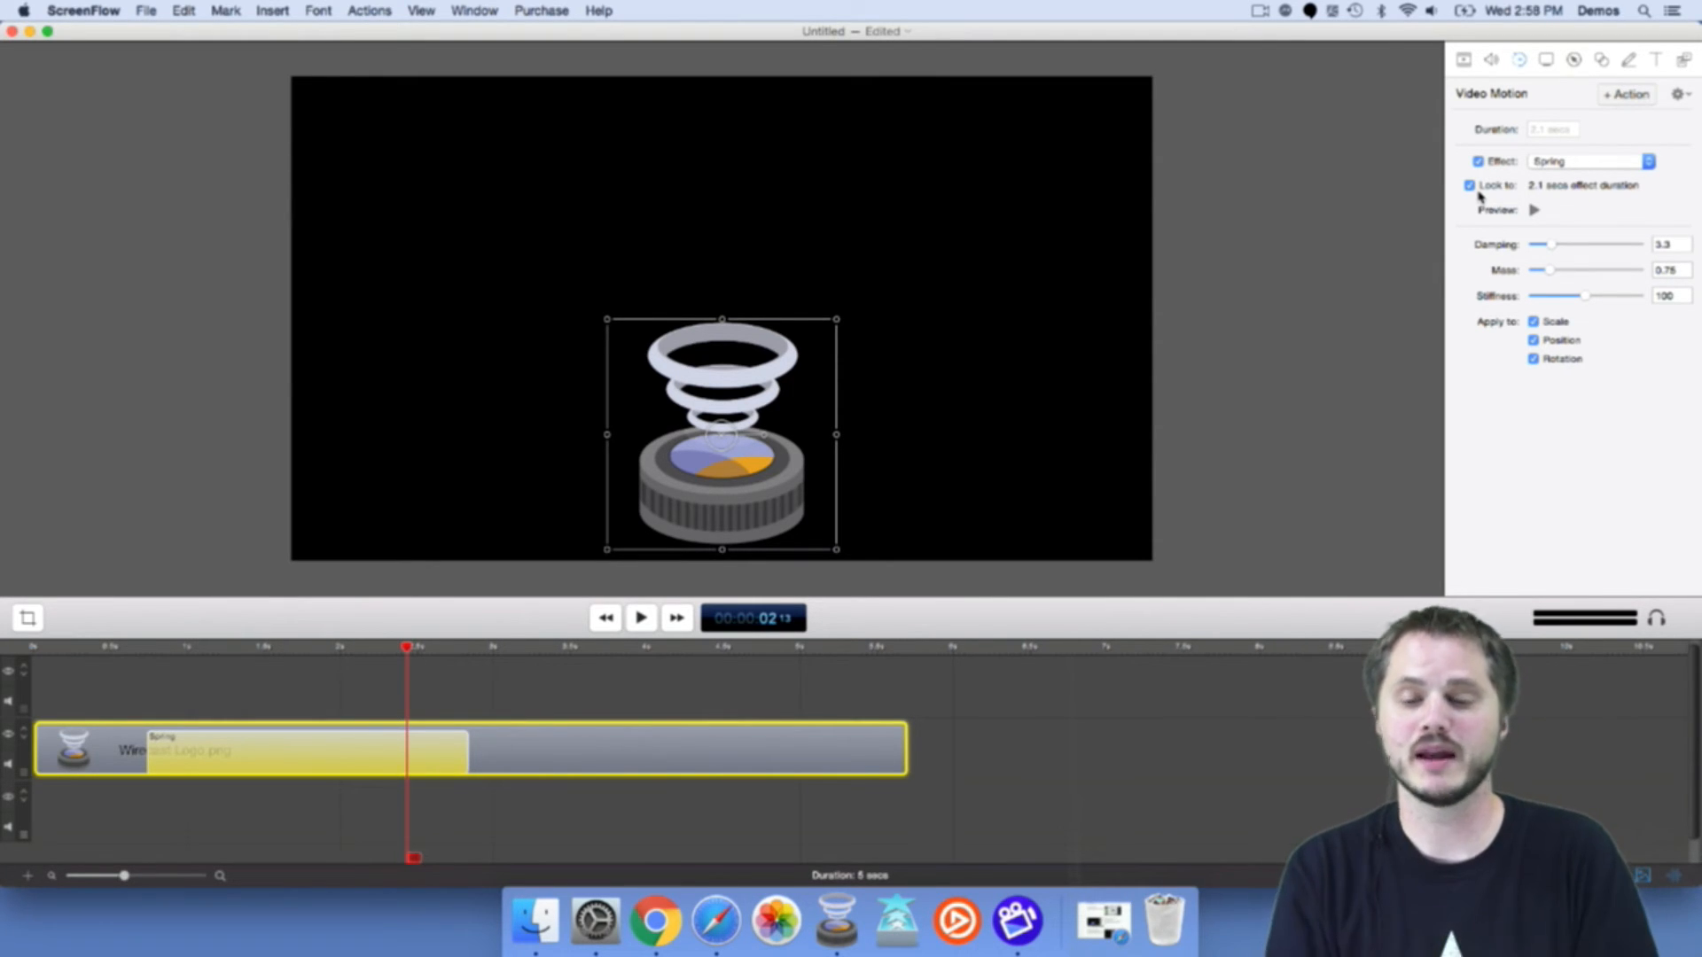
pyautogui.moveTo(1561, 245); pyautogui.dragTo(1535, 247)
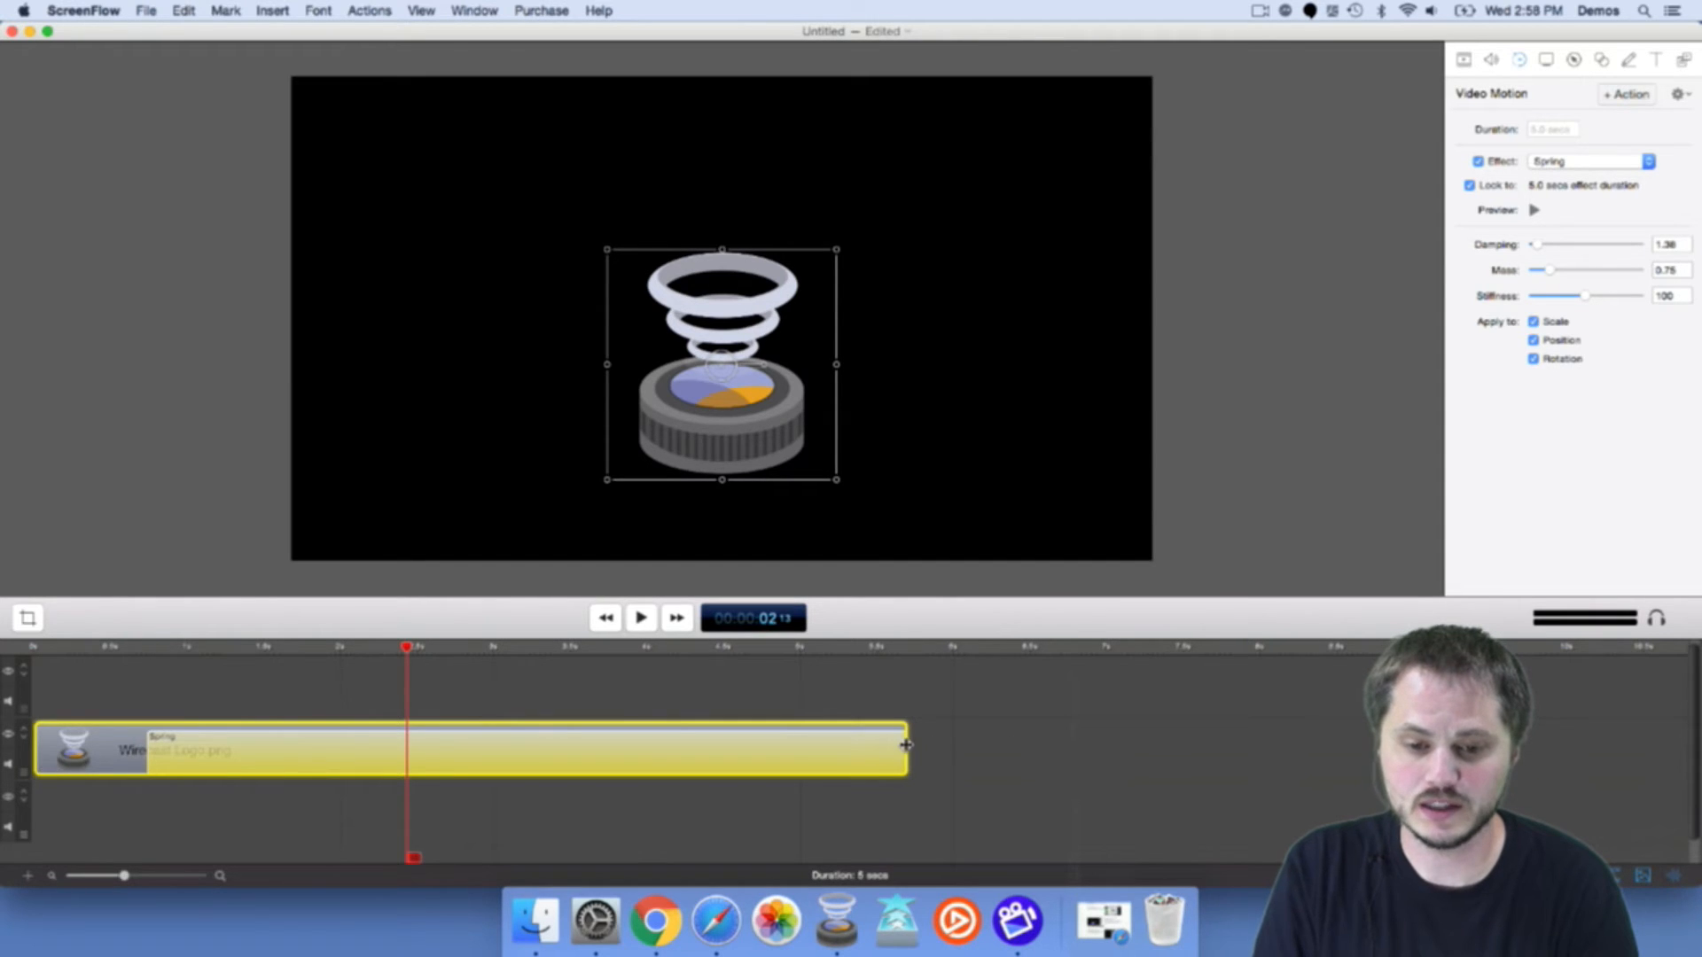
pyautogui.click(949, 722)
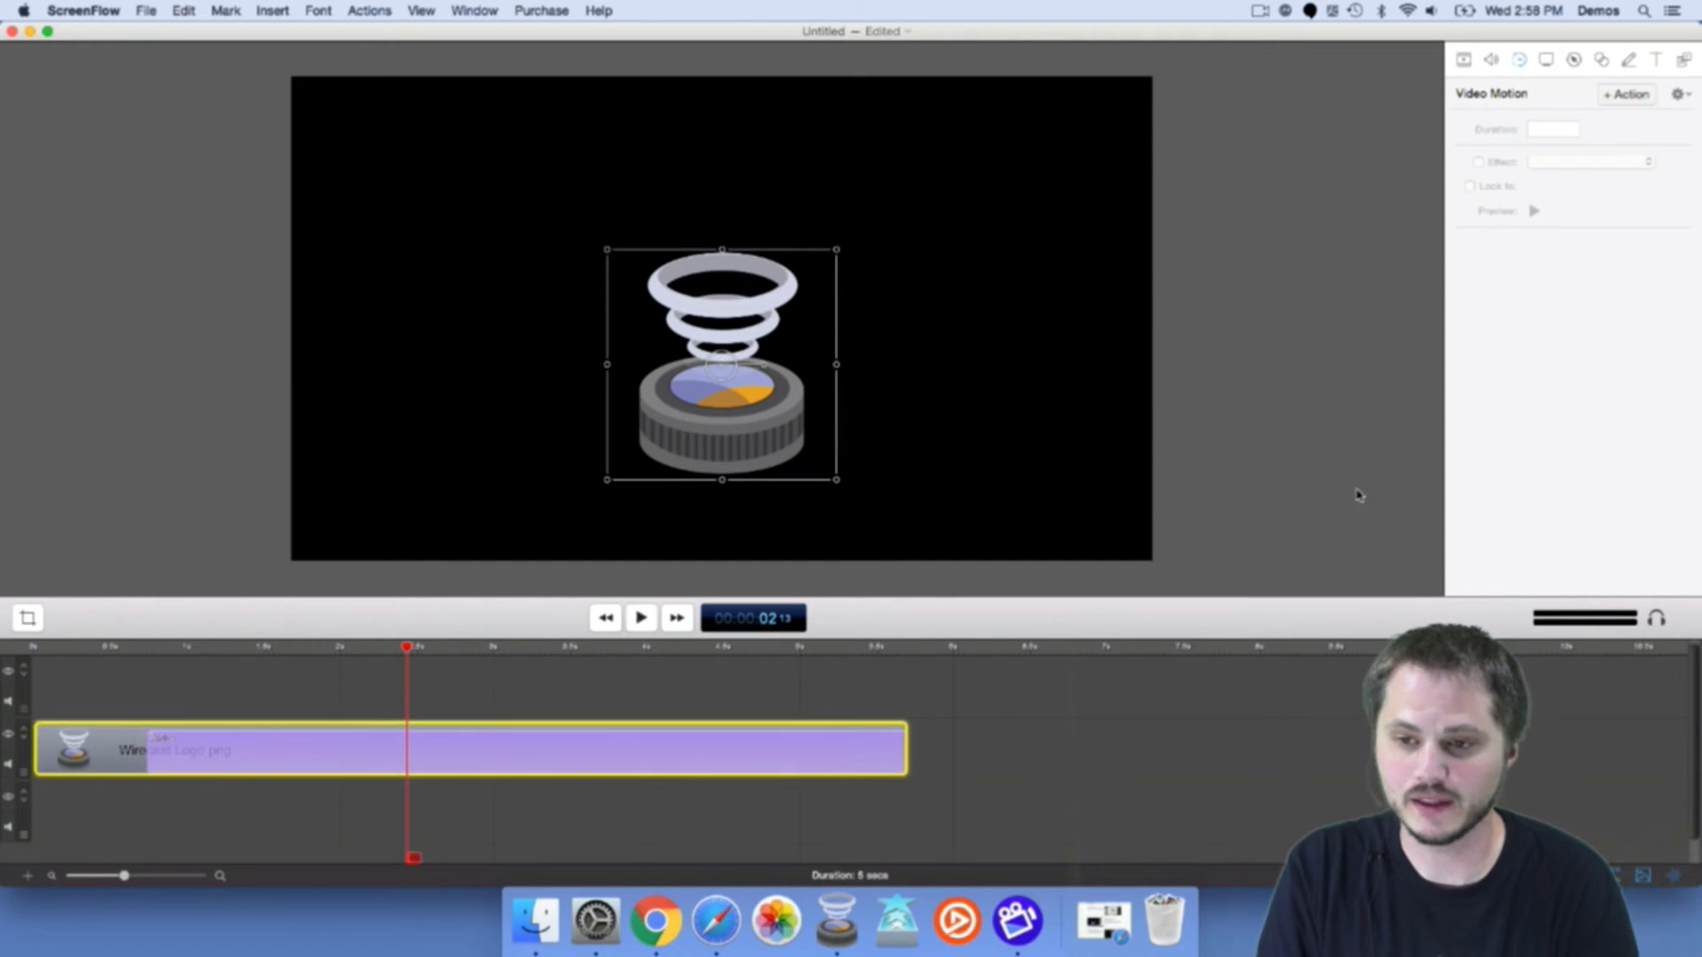
pyautogui.click(636, 766)
pyautogui.moveTo(1539, 250); pyautogui.dragTo(1565, 250)
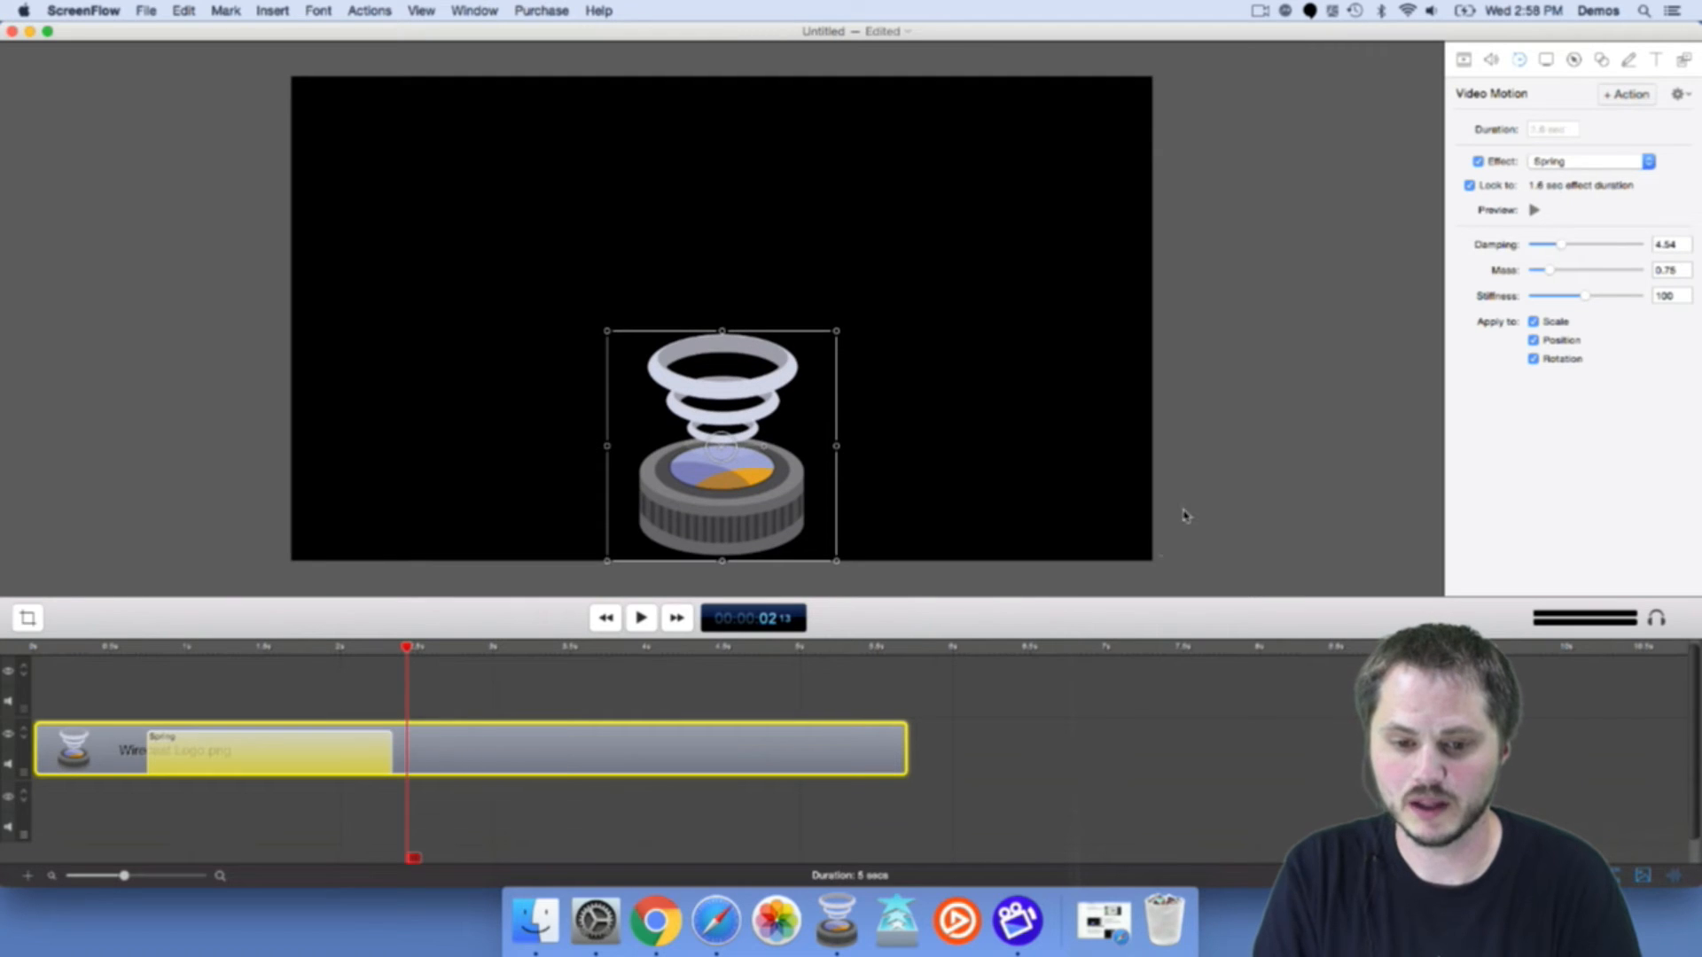
# Extend the logo clip to 10 seconds and set the Spring action's damping to 1.
pyautogui.moveTo(904, 736); pyautogui.dragTo(1565, 749)
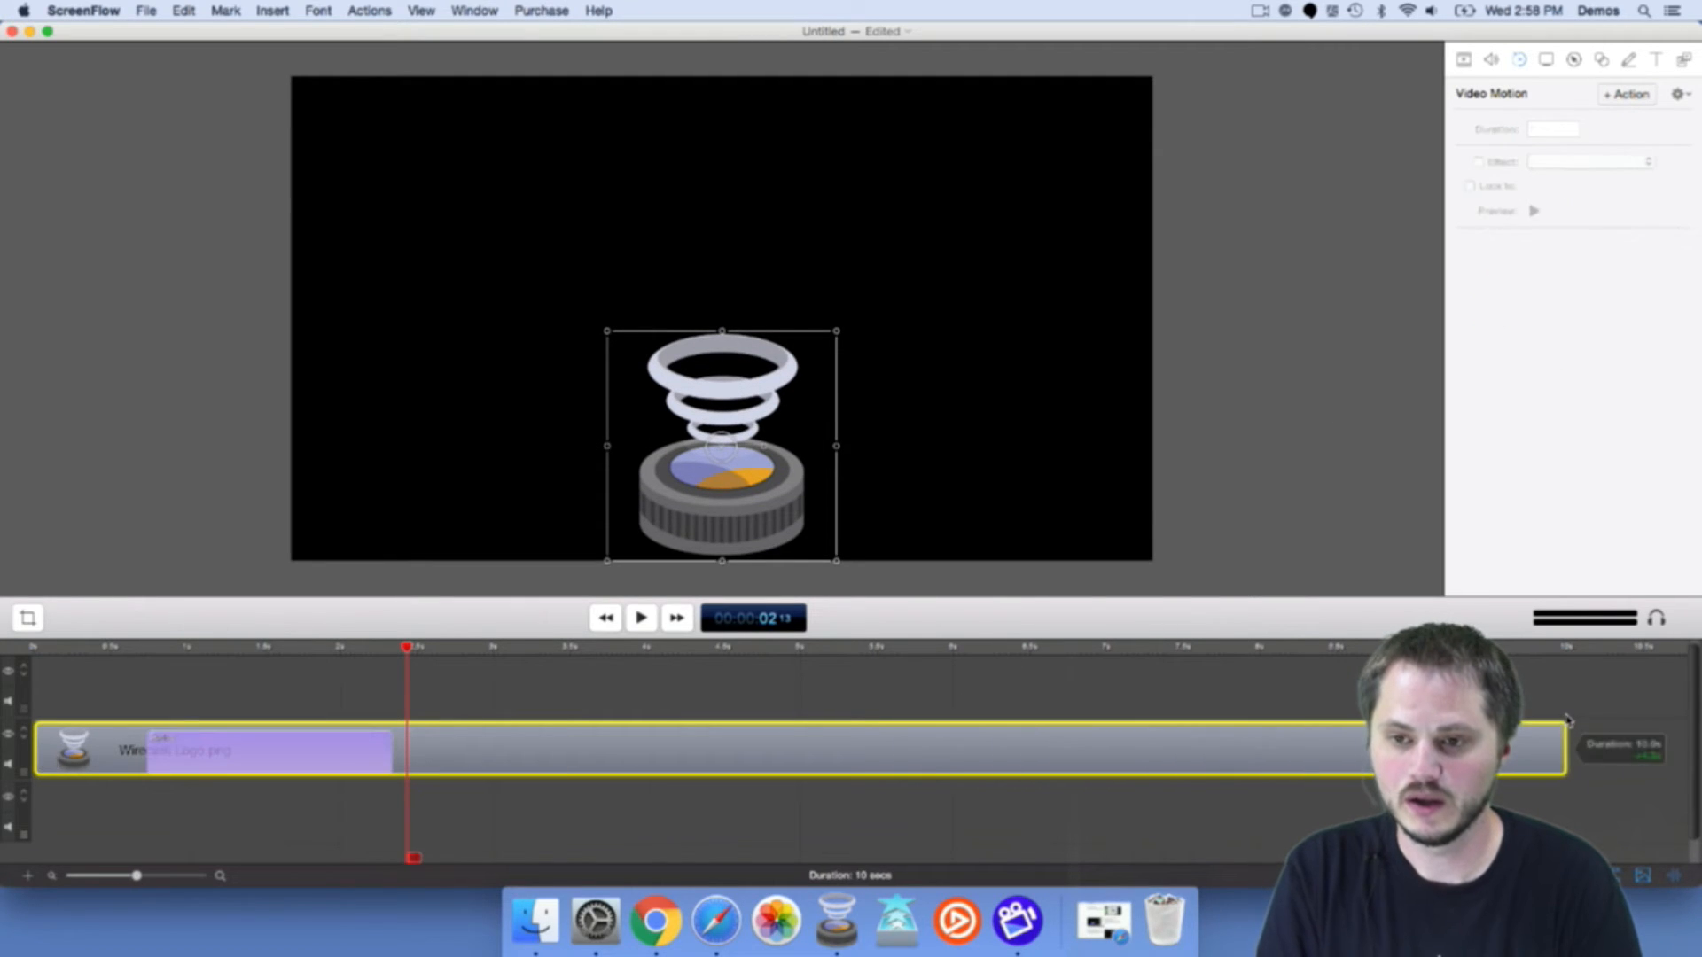
pyautogui.click(356, 743)
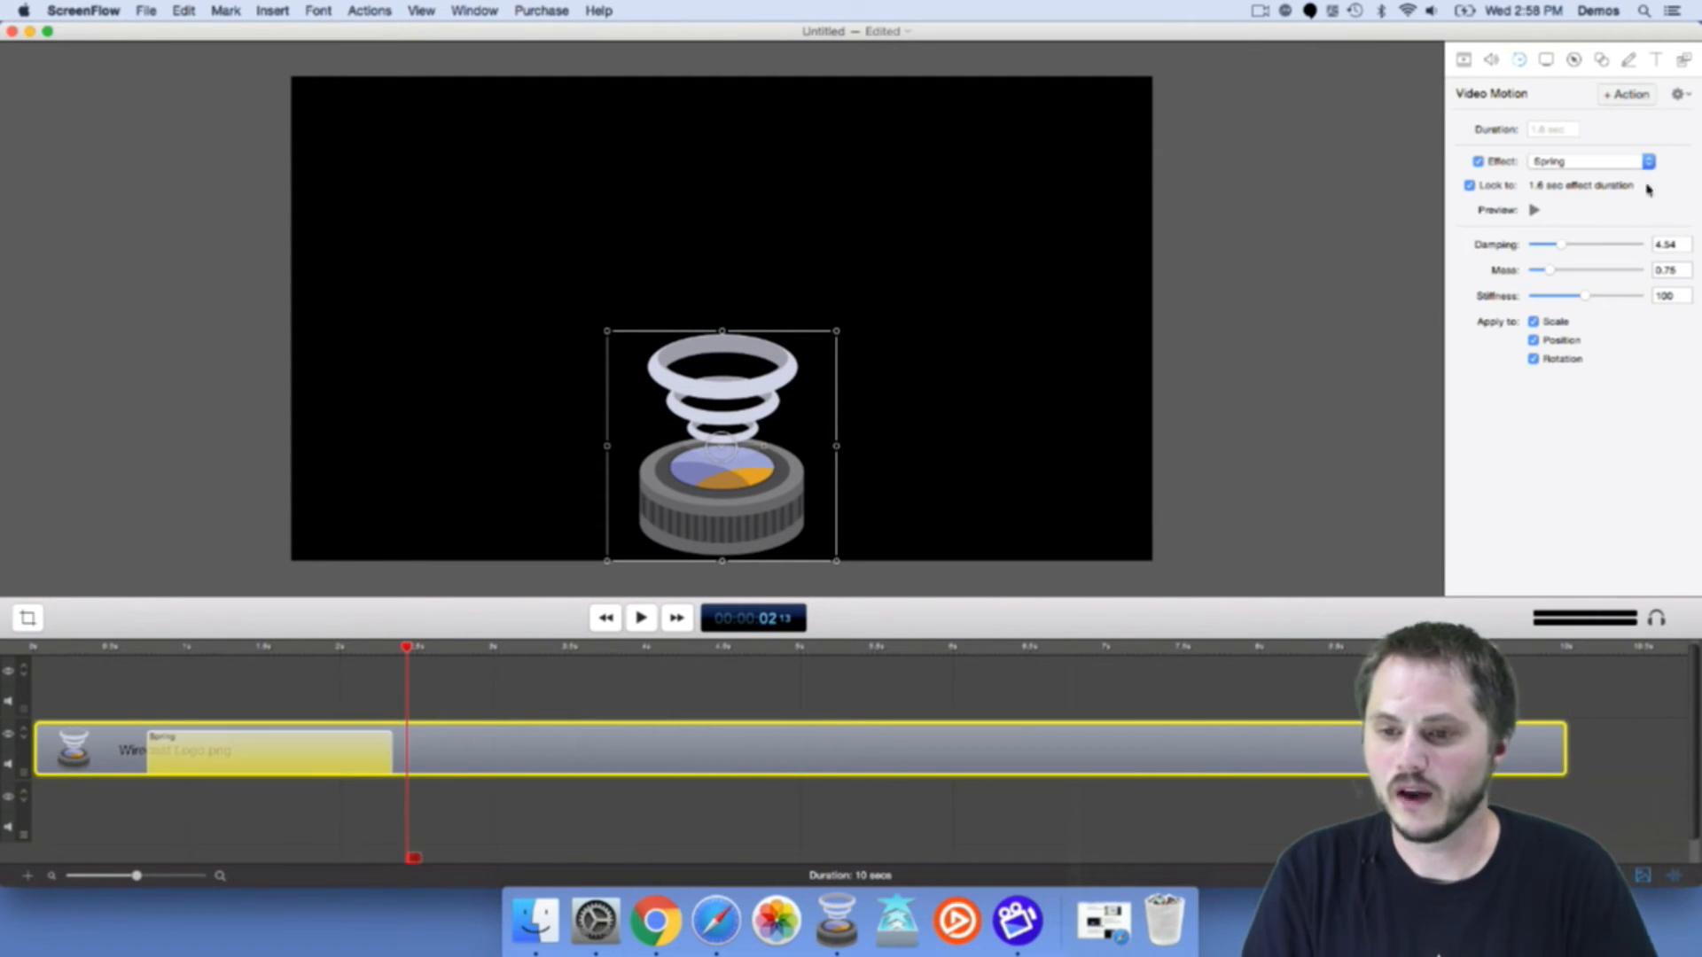
pyautogui.moveTo(1558, 249); pyautogui.dragTo(1513, 248)
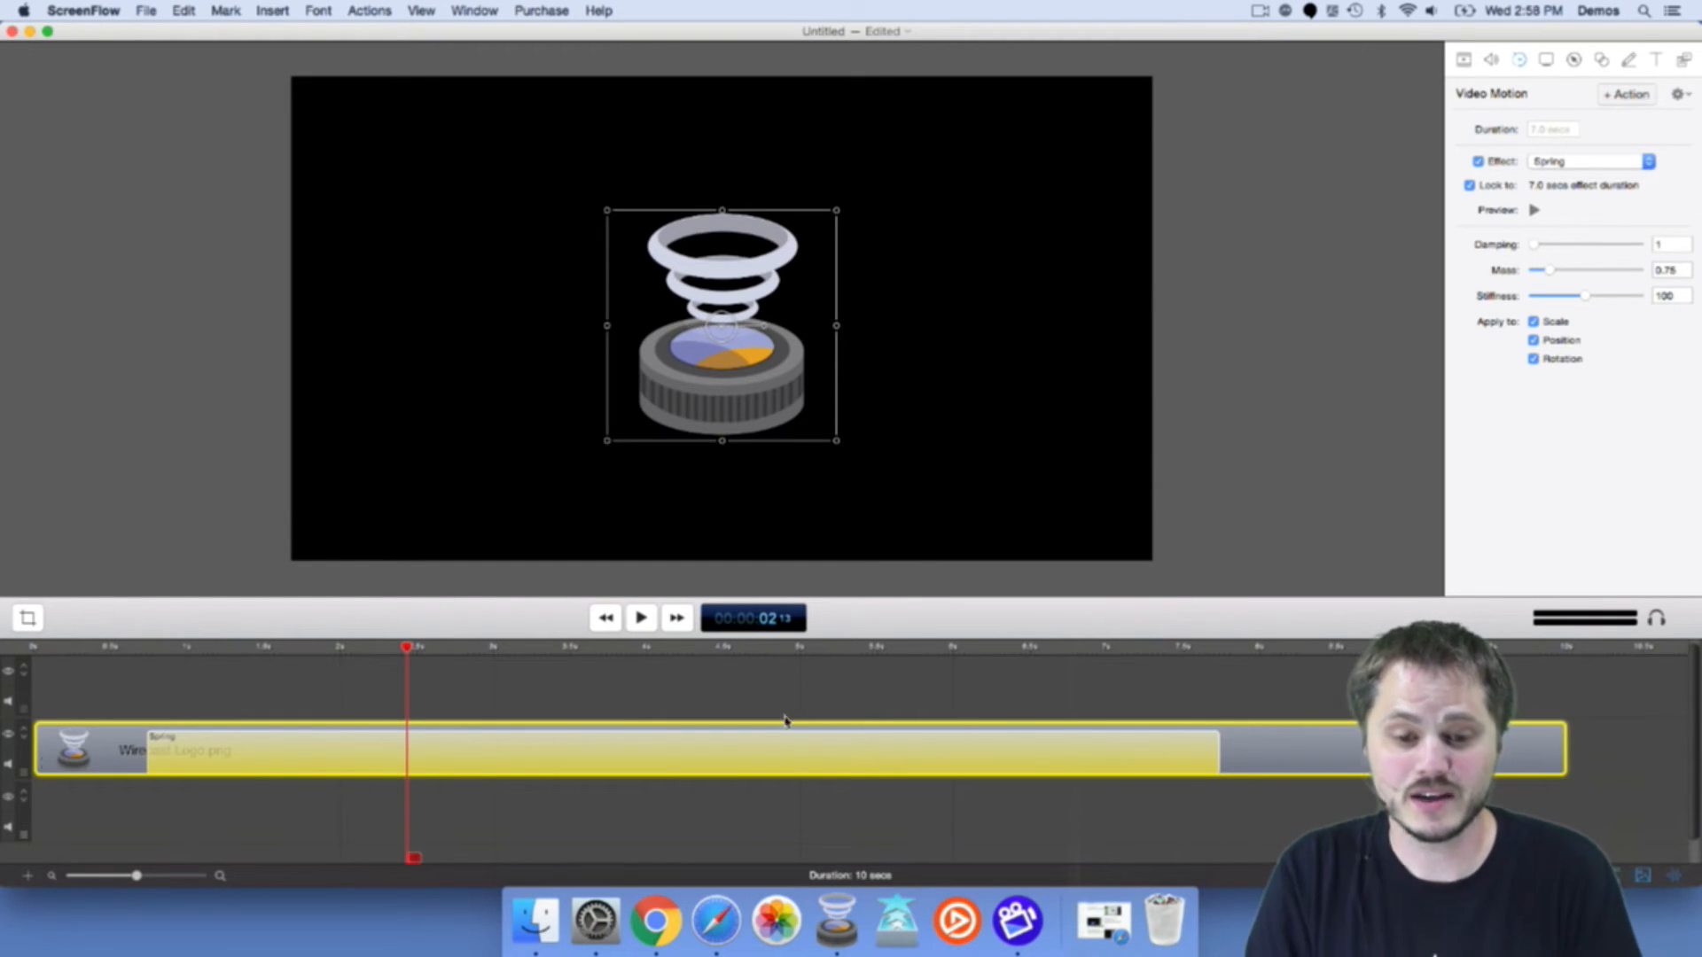
# Play the logo clip from the end of the Spring action, then preview the action's motion.
pyautogui.click(1218, 650)
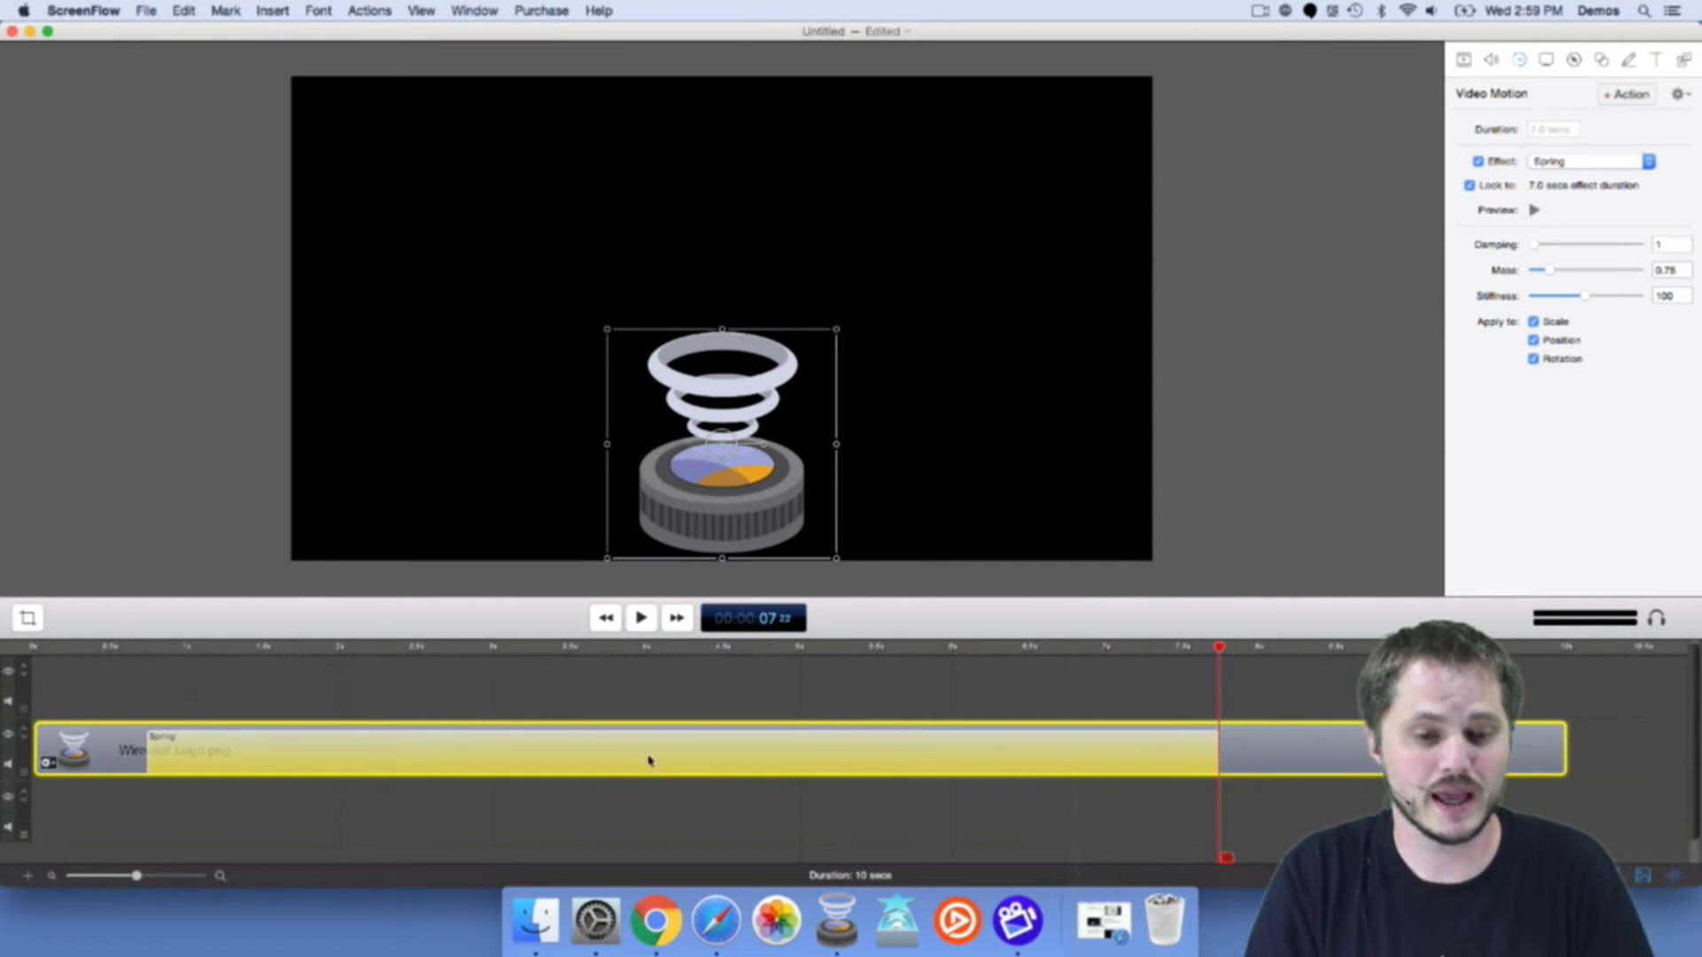
pyautogui.click(641, 618)
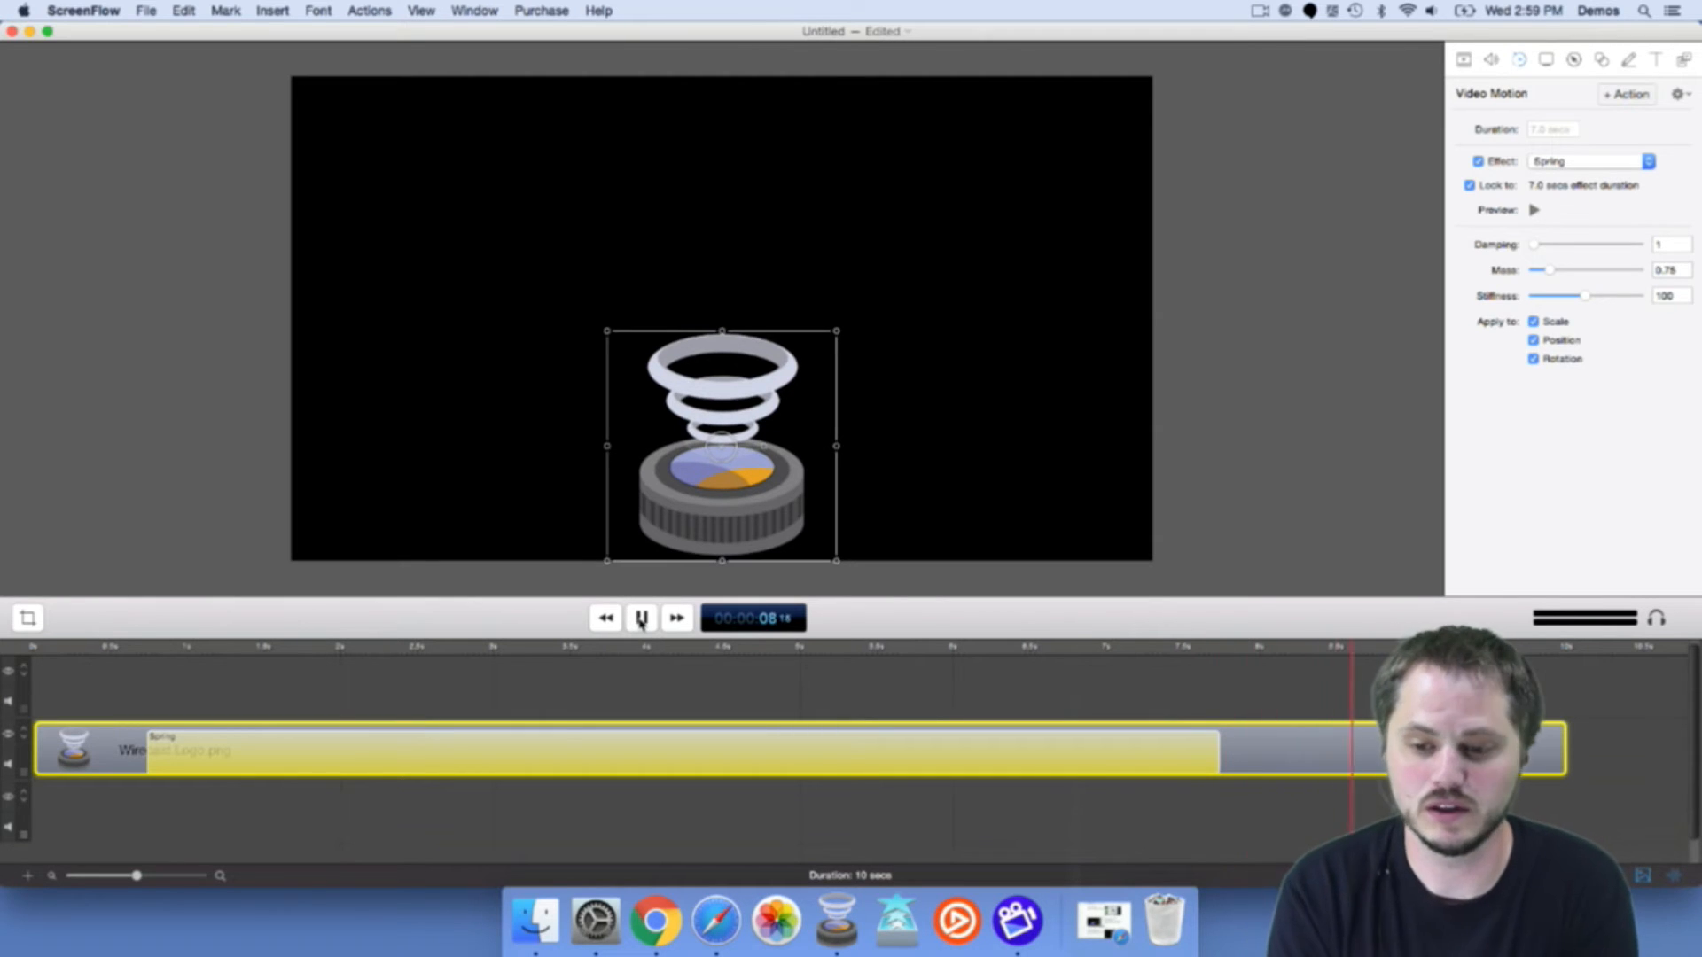
pyautogui.click(641, 618)
pyautogui.click(1534, 212)
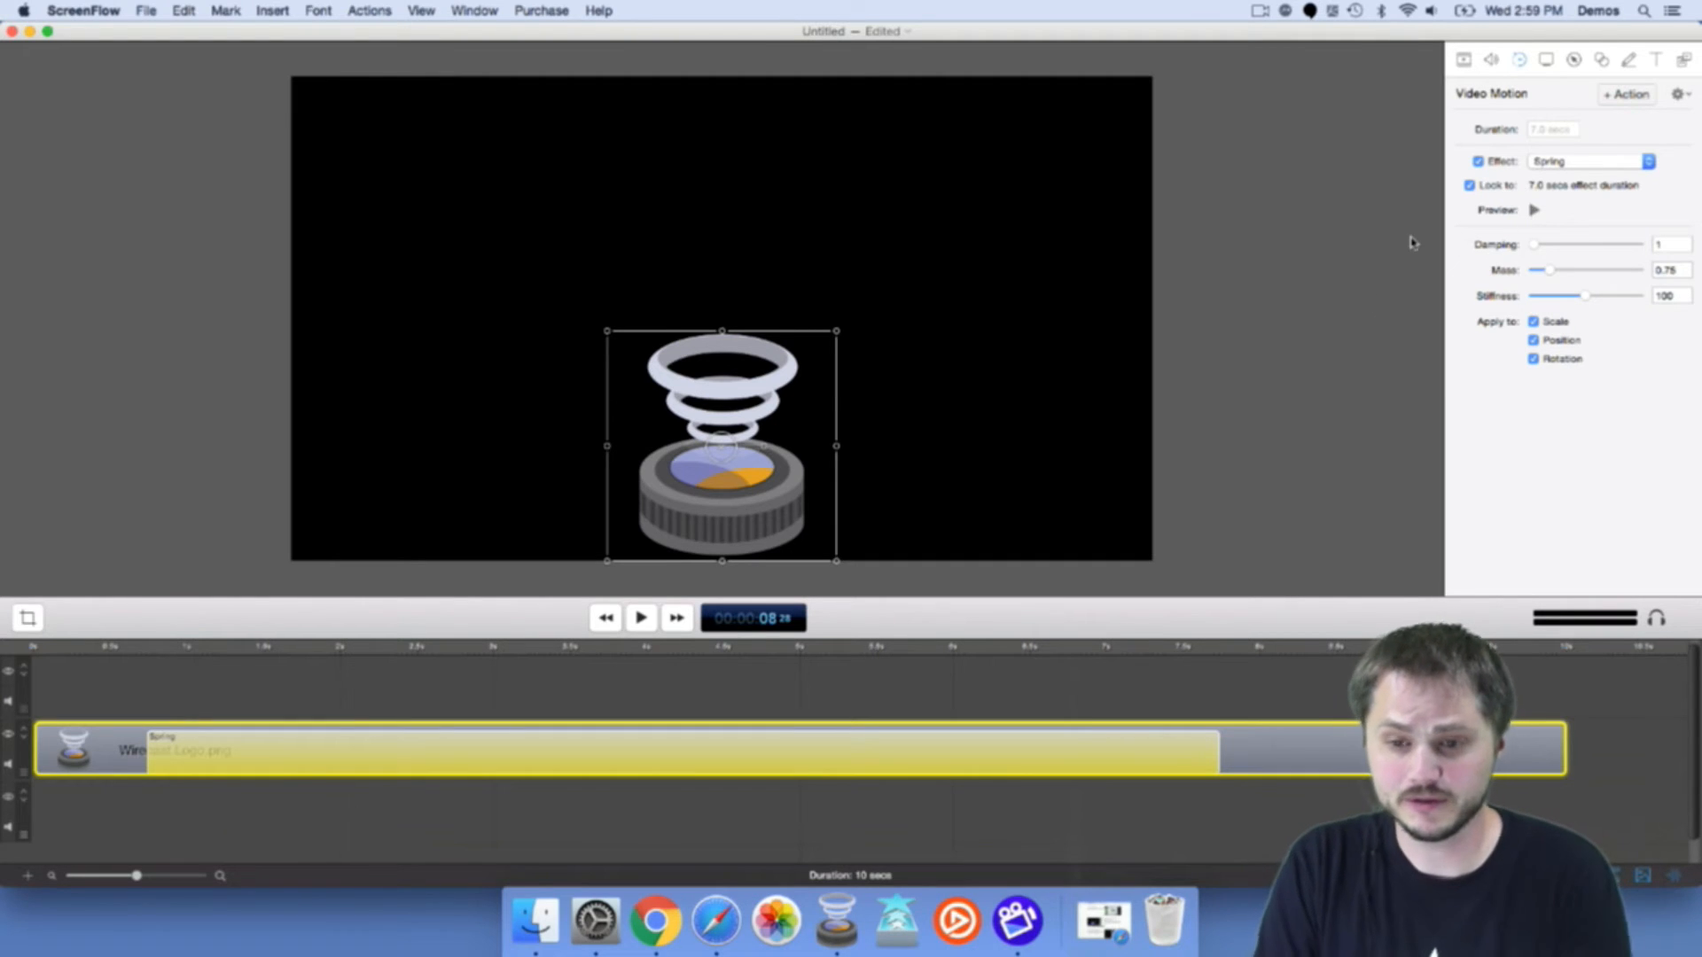
# At the action's start, lower the logo to just inside the canvas's upper edge and play the Spring motion with damping at 1.
pyautogui.moveTo(374, 656); pyautogui.dragTo(145, 655)
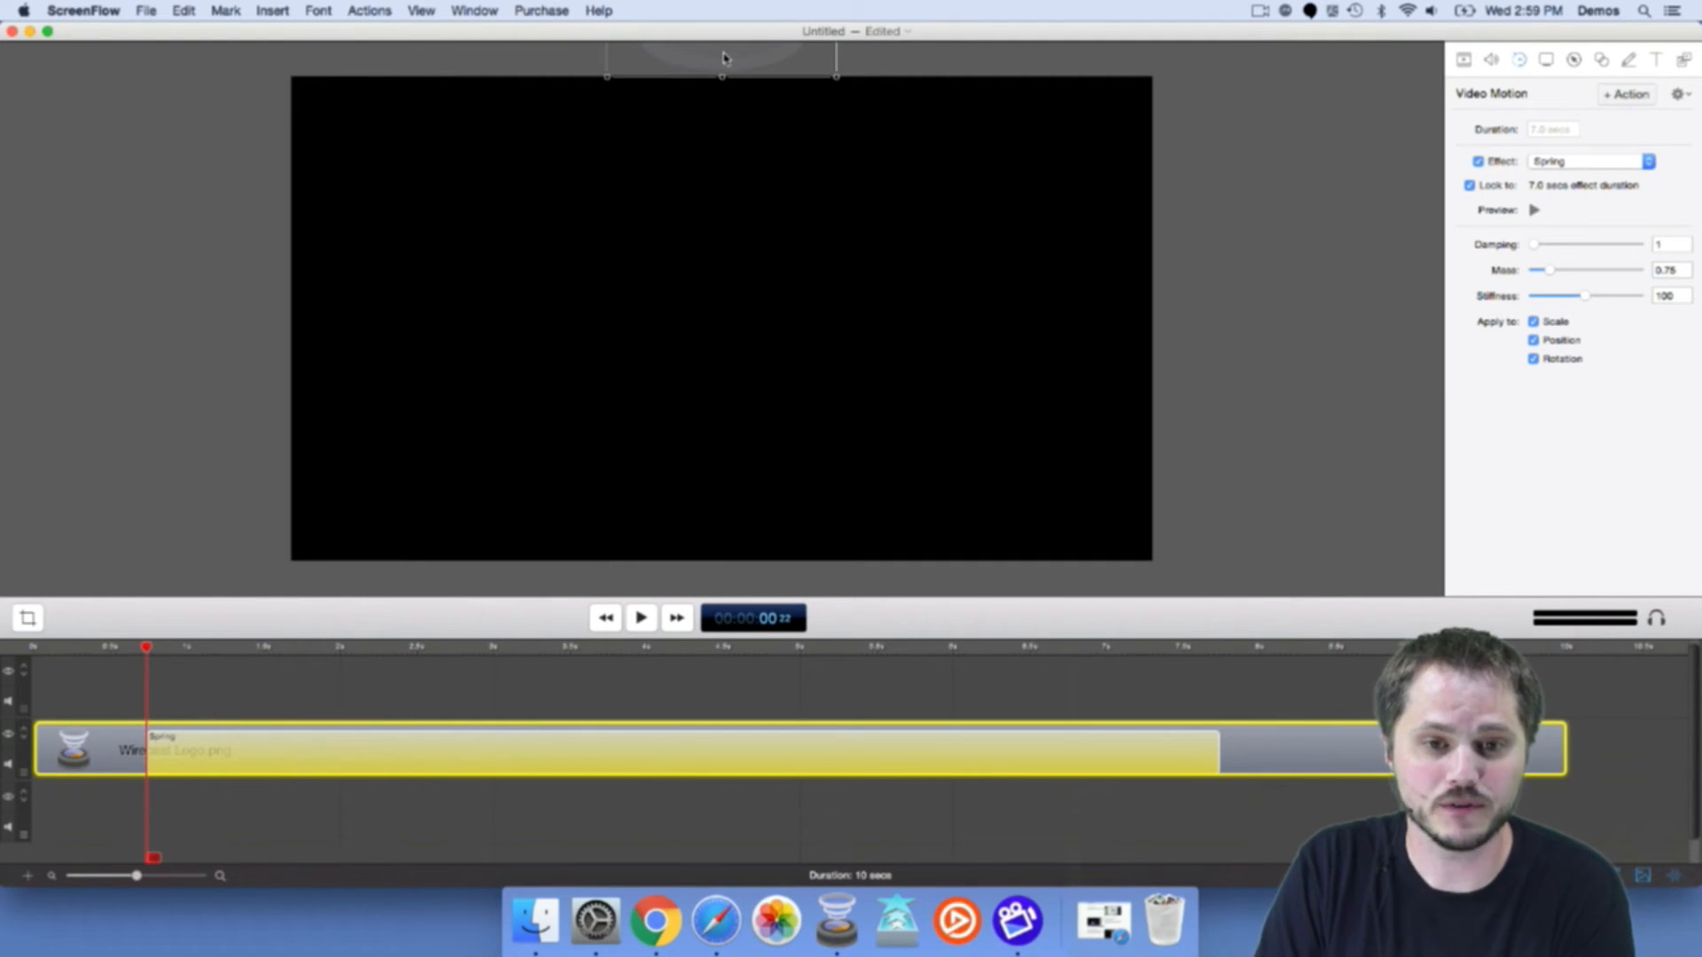
pyautogui.moveTo(722, 58); pyautogui.dragTo(723, 302)
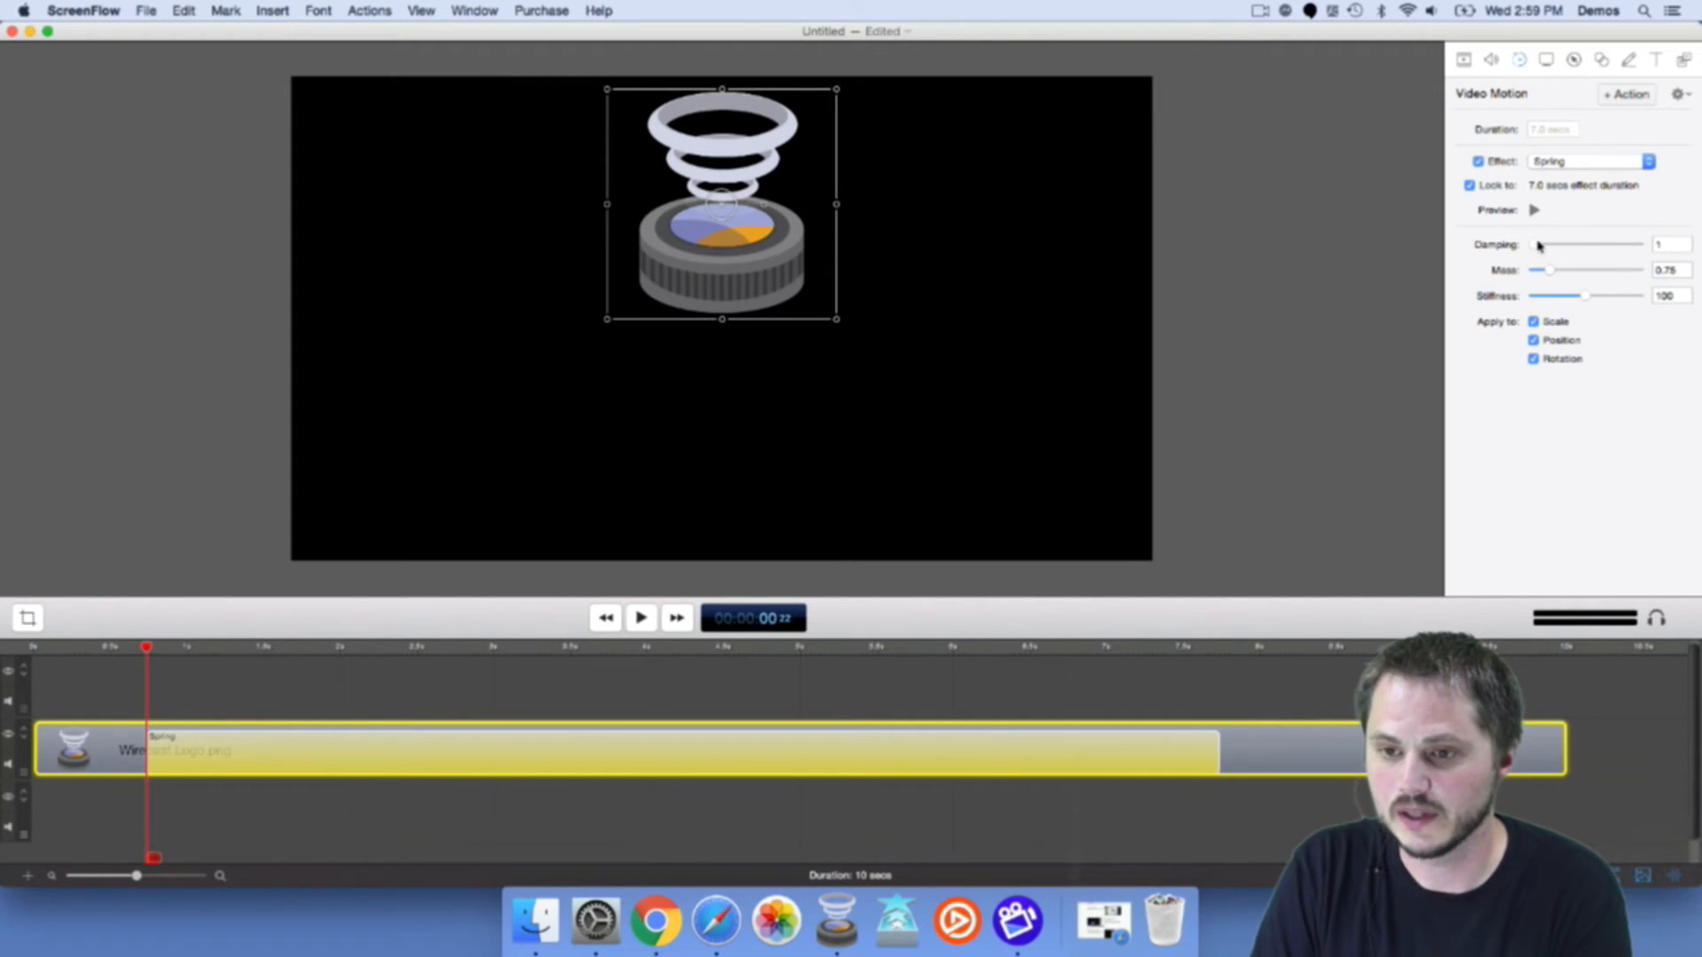
pyautogui.moveTo(1537, 245)
pyautogui.mouseDown()
pyautogui.moveTo(1565, 245)
pyautogui.moveTo(1504, 245)
pyautogui.mouseUp()
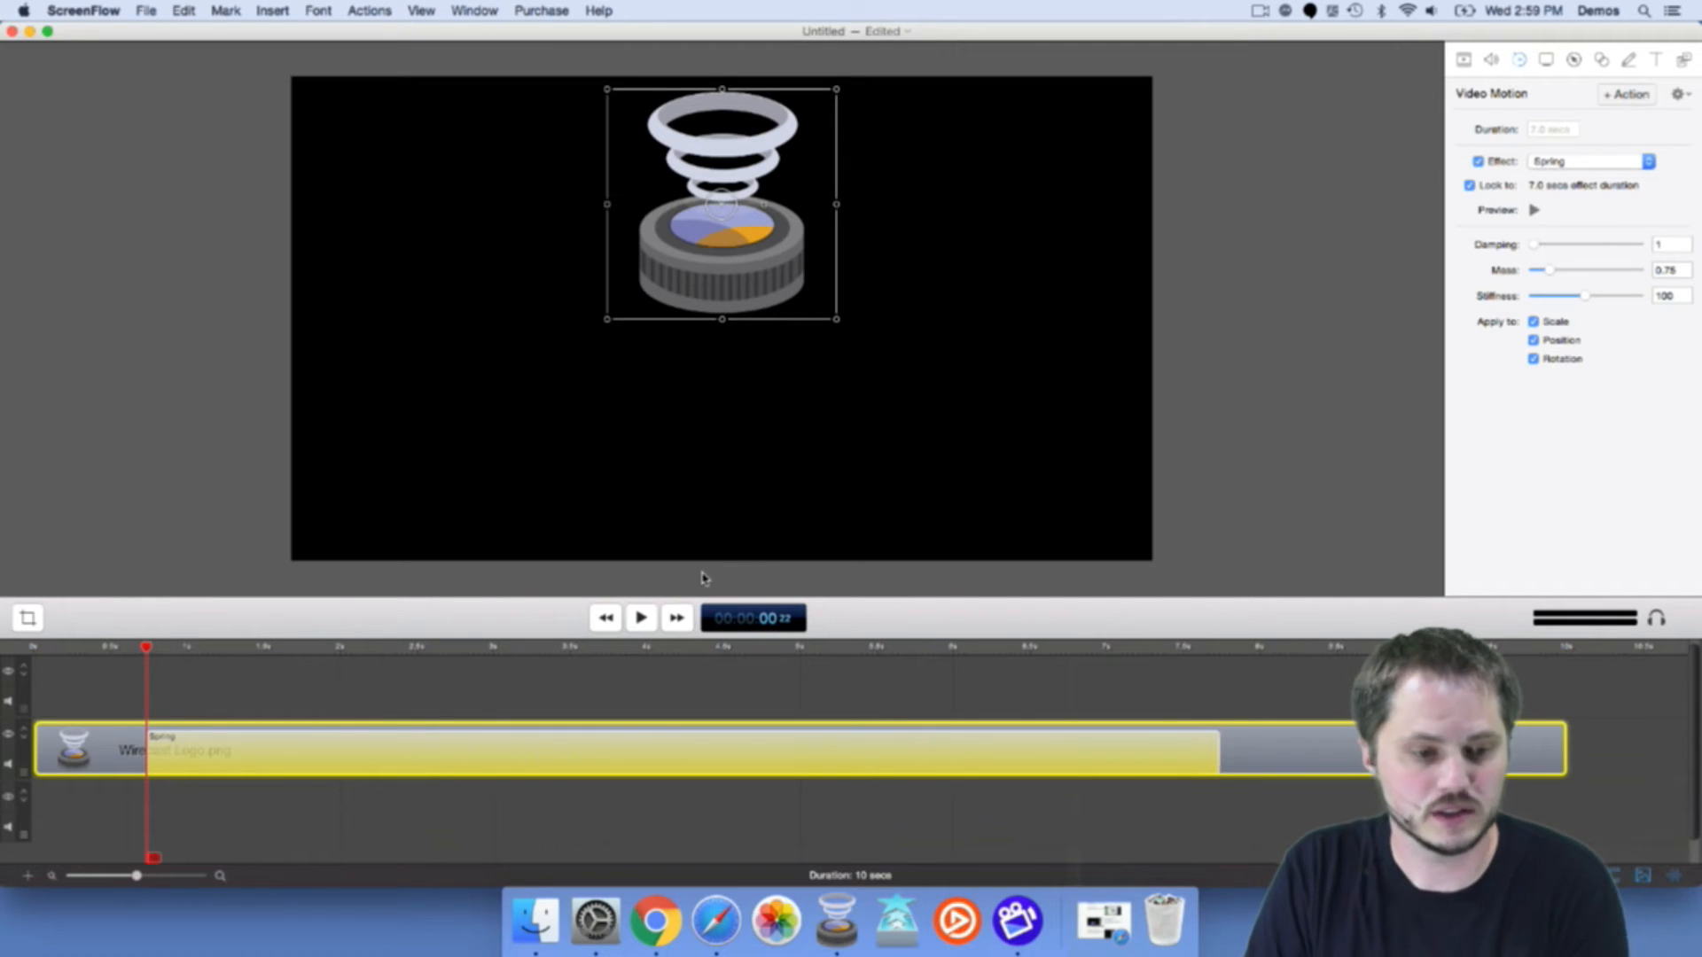
pyautogui.click(640, 618)
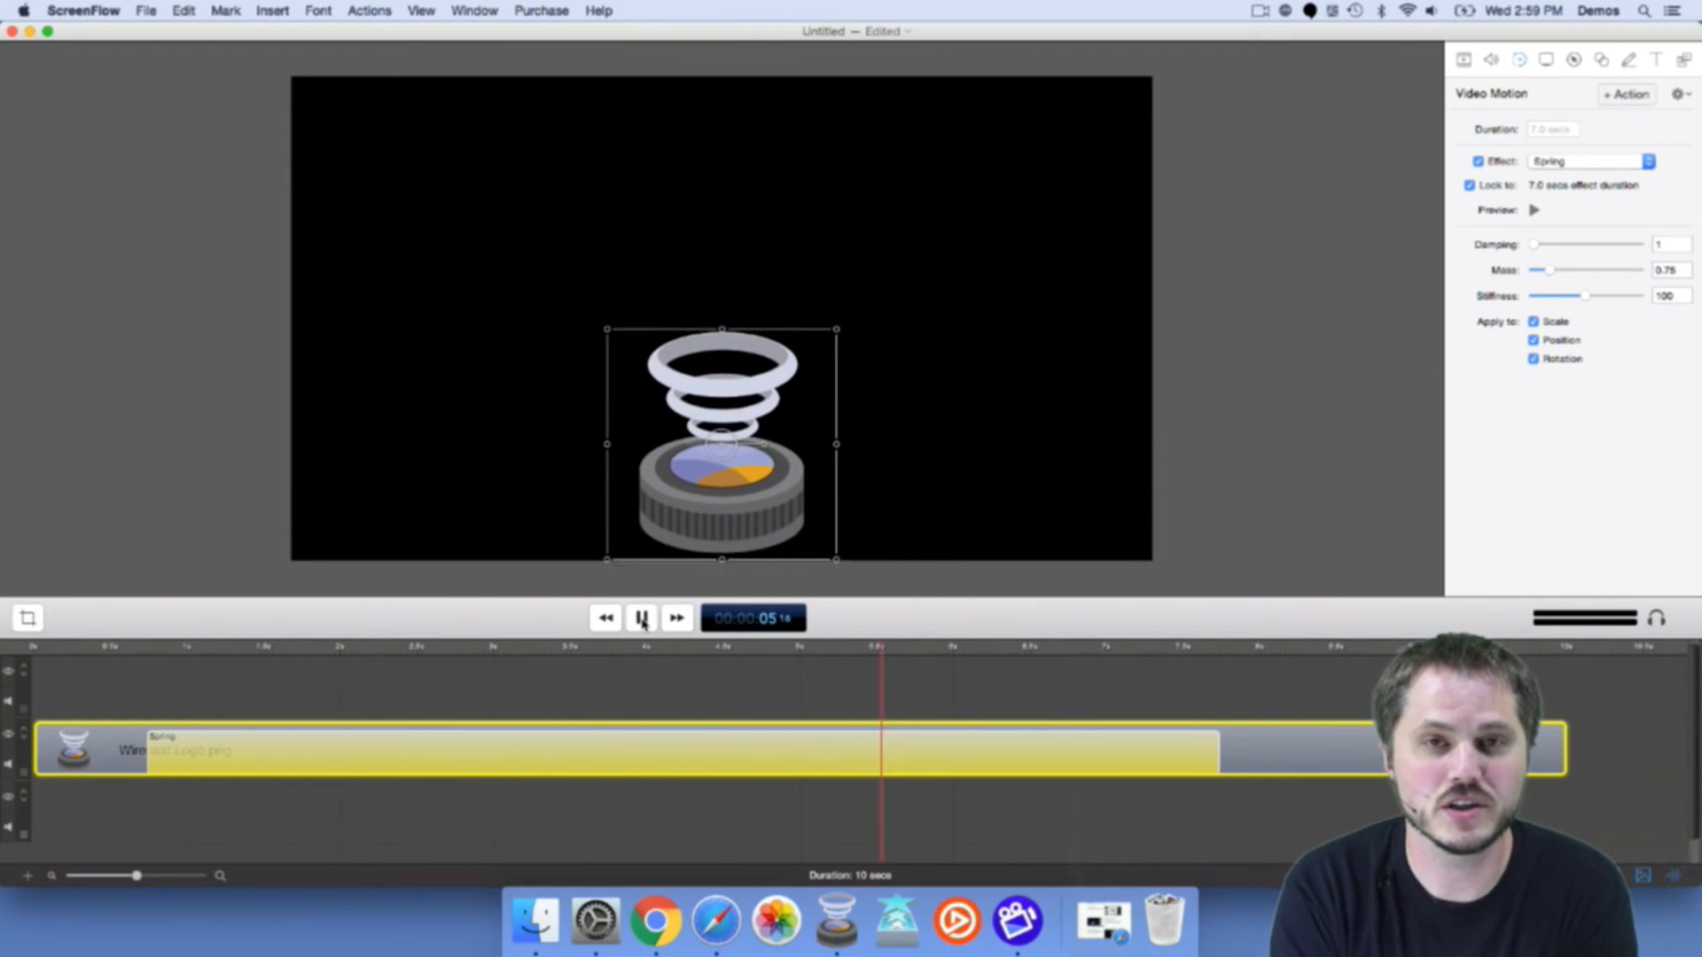
pyautogui.click(645, 619)
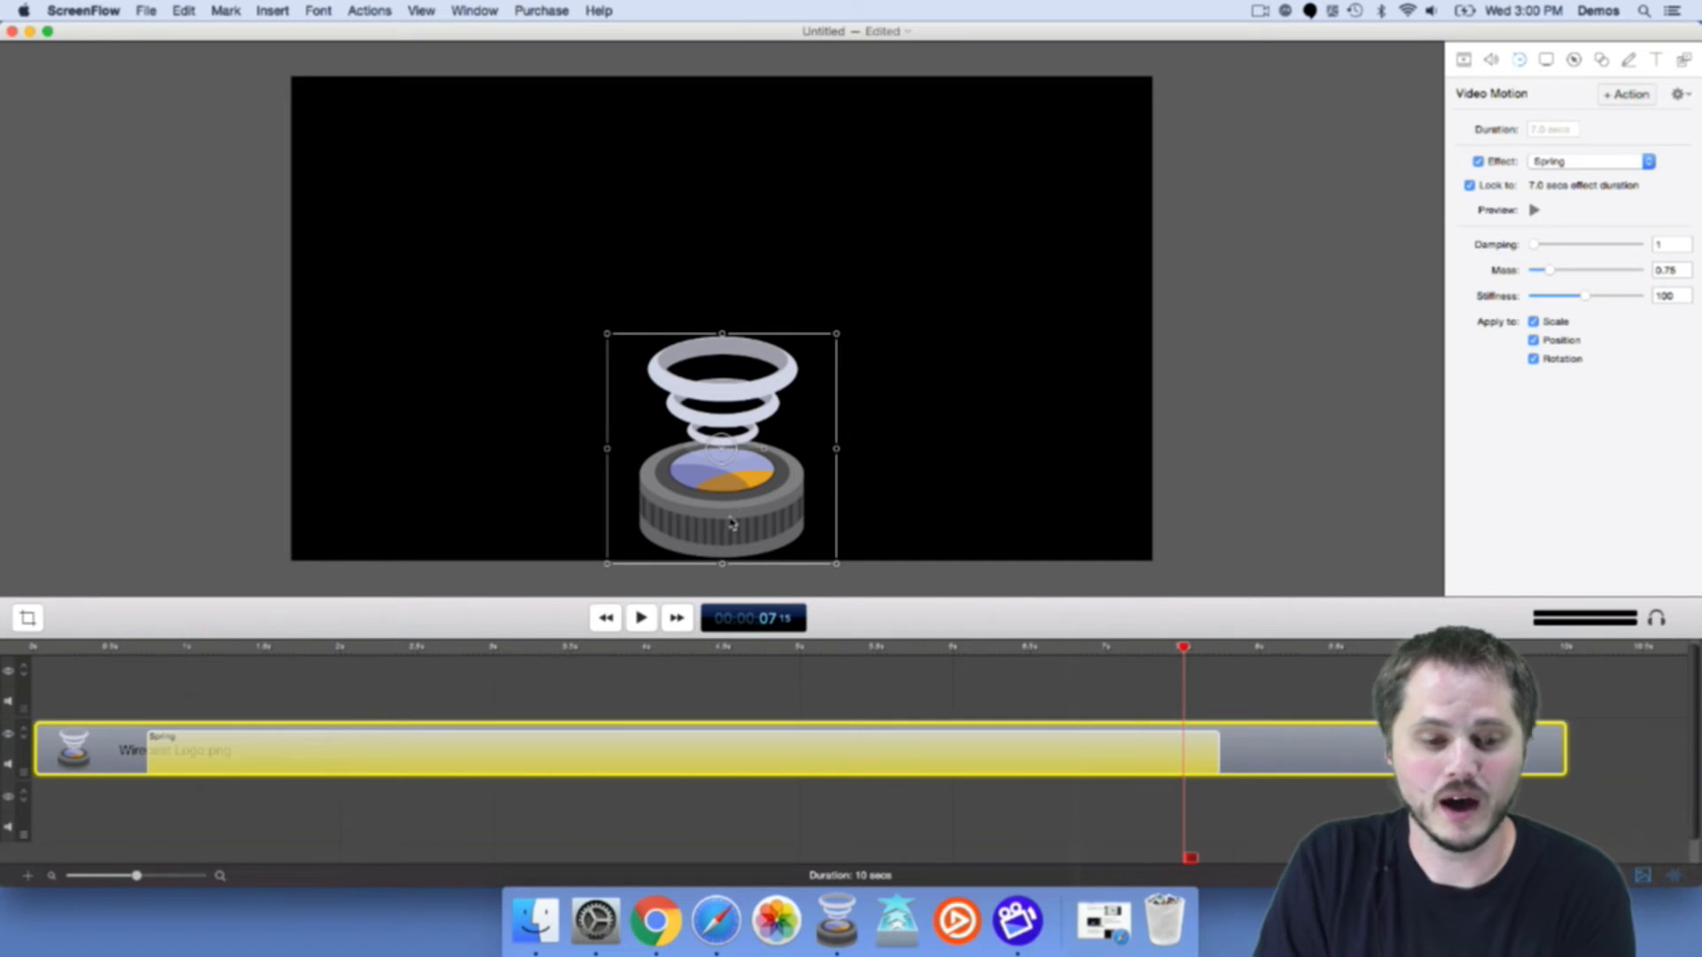
# Move the logo back above the canvas at the action's start, unlock the action from its effect duration and play it.
pyautogui.moveTo(194, 650); pyautogui.dragTo(149, 660)
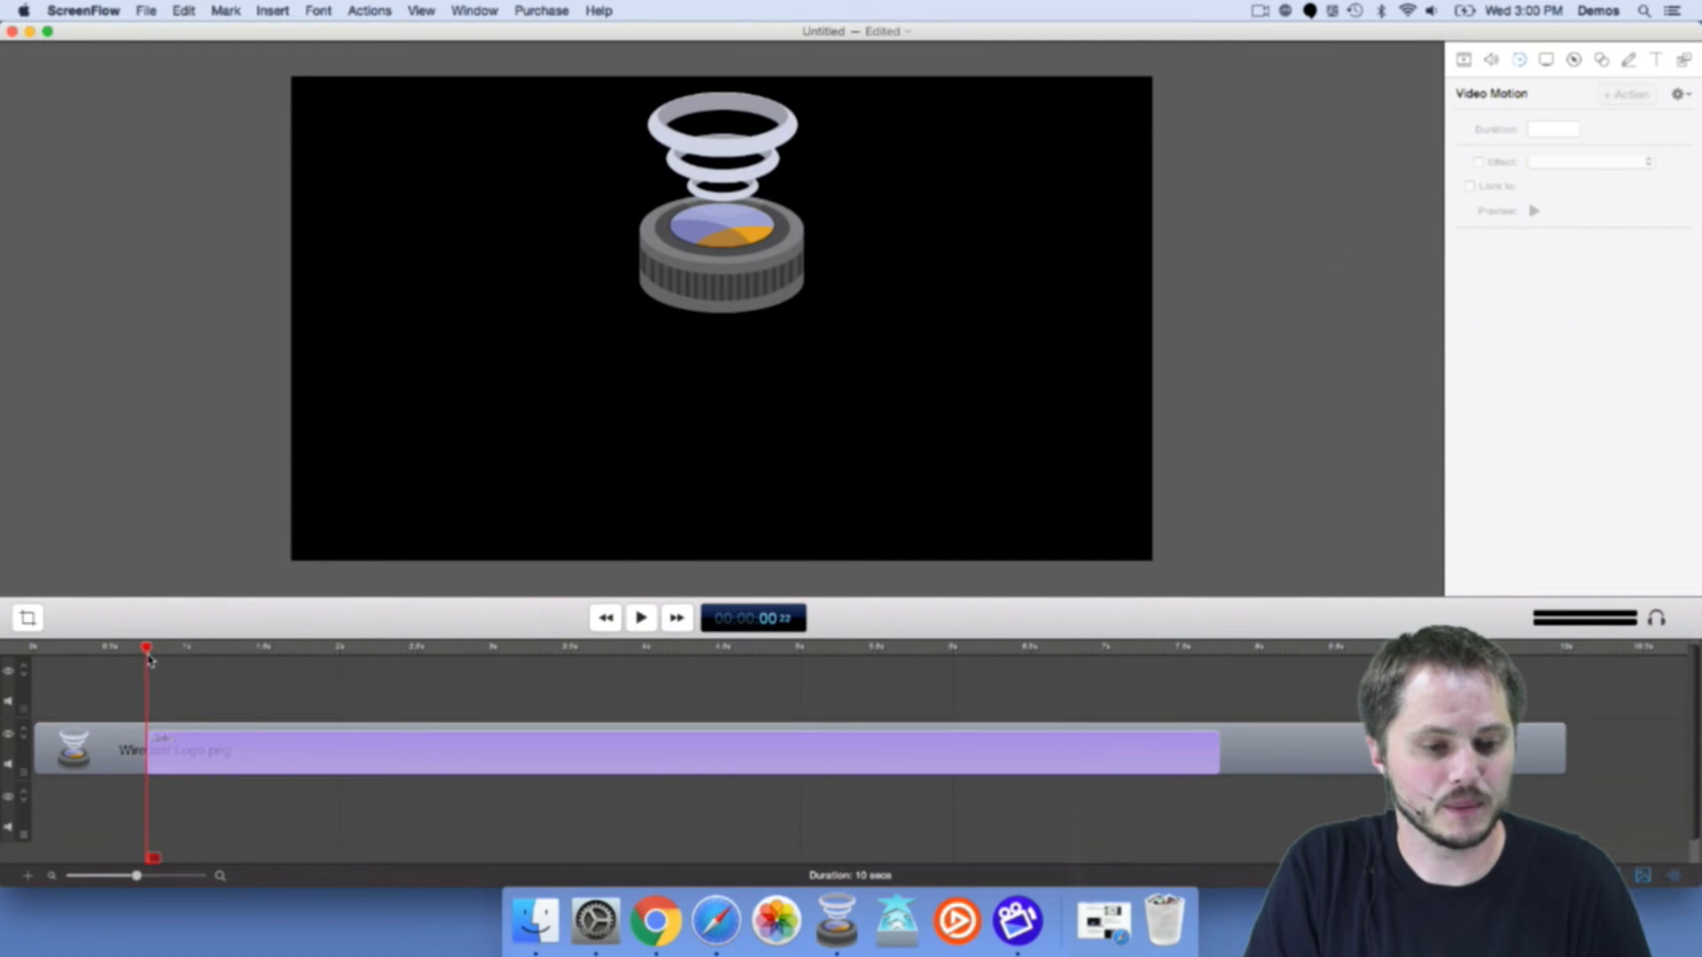
pyautogui.click(278, 764)
pyautogui.moveTo(742, 211); pyautogui.dragTo(725, 18)
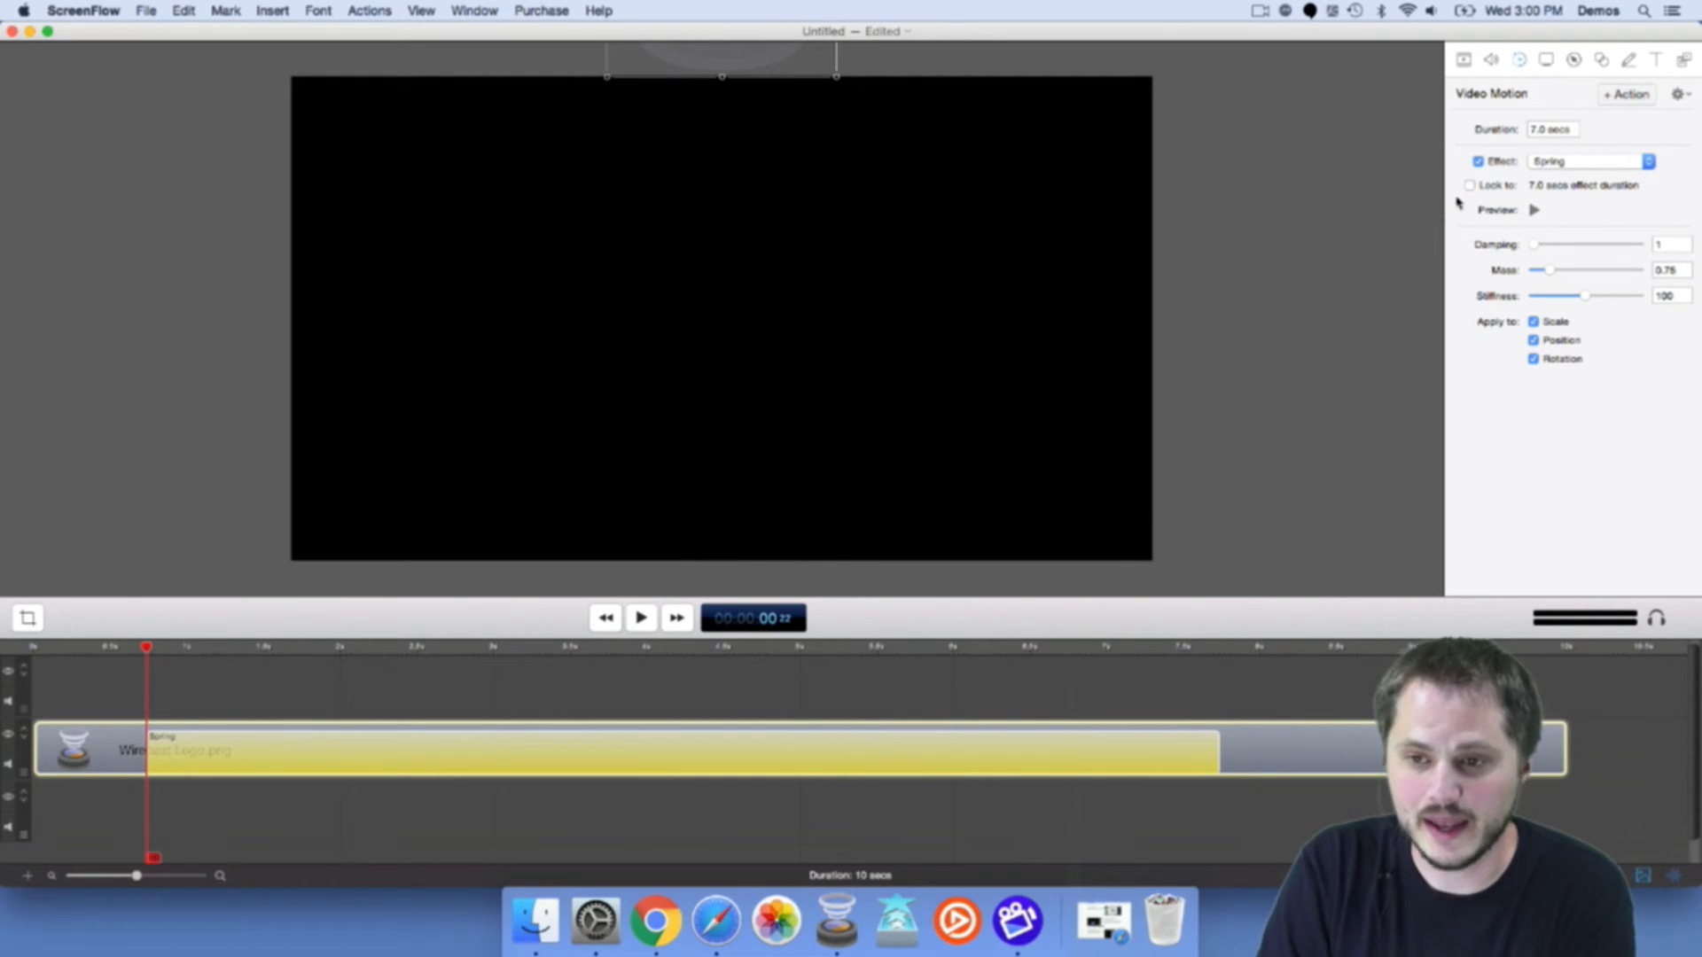
pyautogui.moveTo(753, 647); pyautogui.dragTo(146, 654)
pyautogui.press('space')
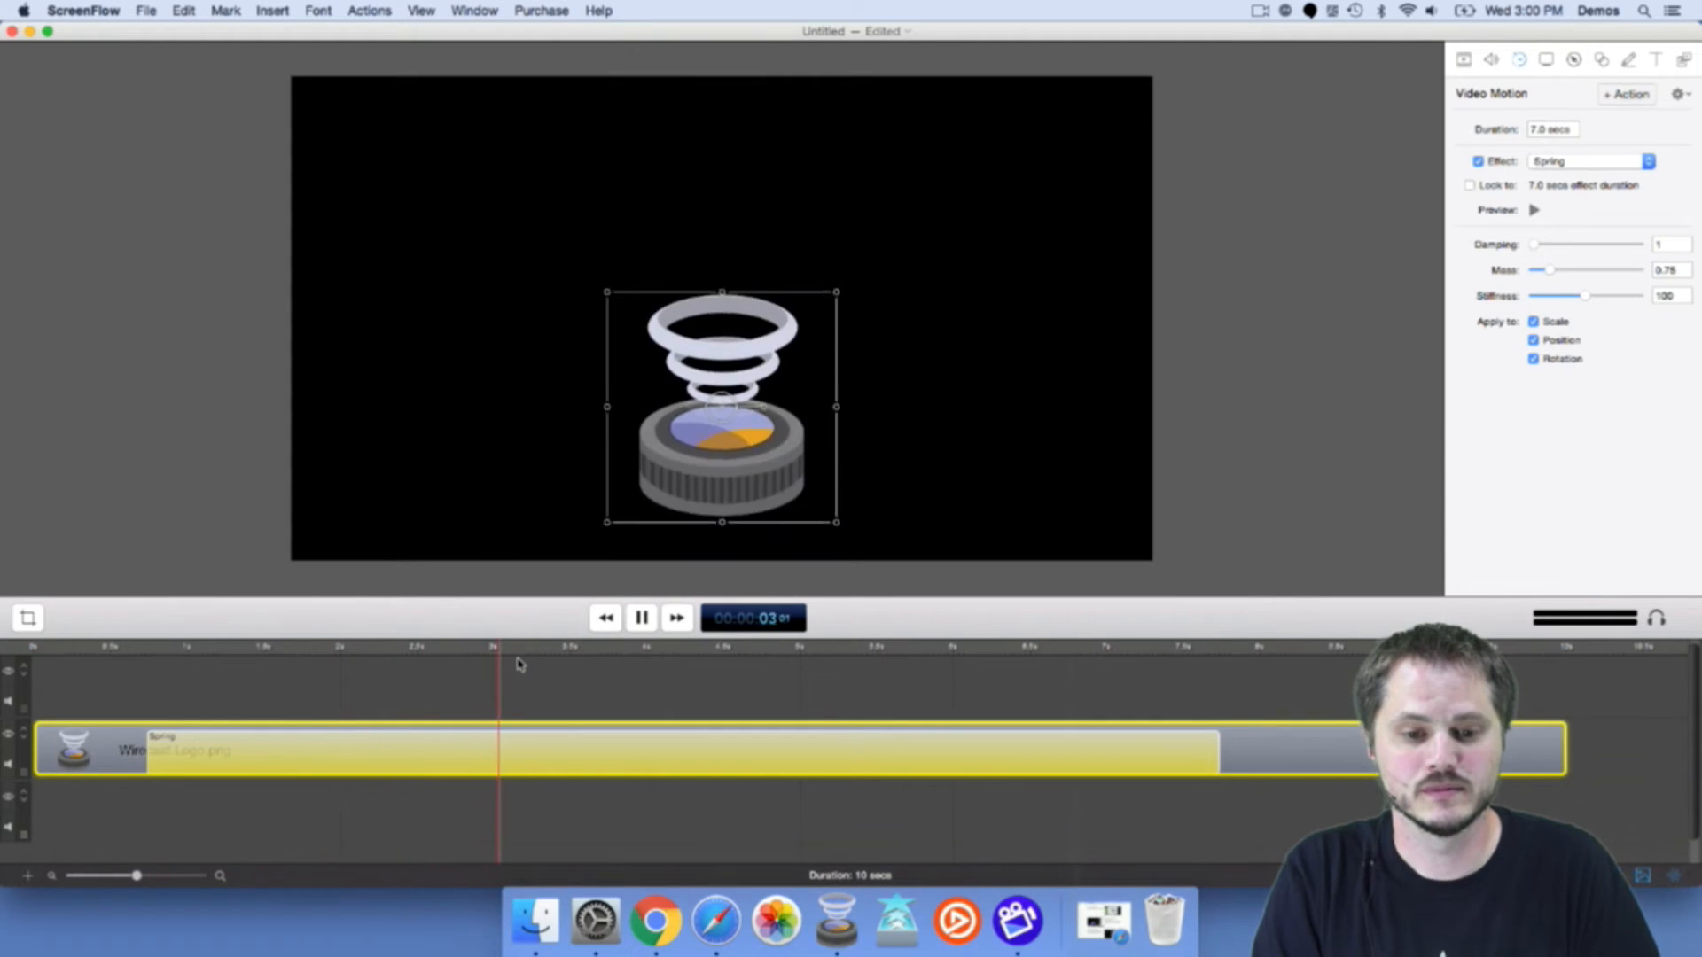
pyautogui.press('space')
# Shorten the Spring action to 2.3 seconds, play it from its start, and lengthen it to 4.1 seconds.
pyautogui.moveTo(549, 653); pyautogui.dragTo(493, 651)
pyautogui.moveTo(1214, 749); pyautogui.dragTo(507, 754)
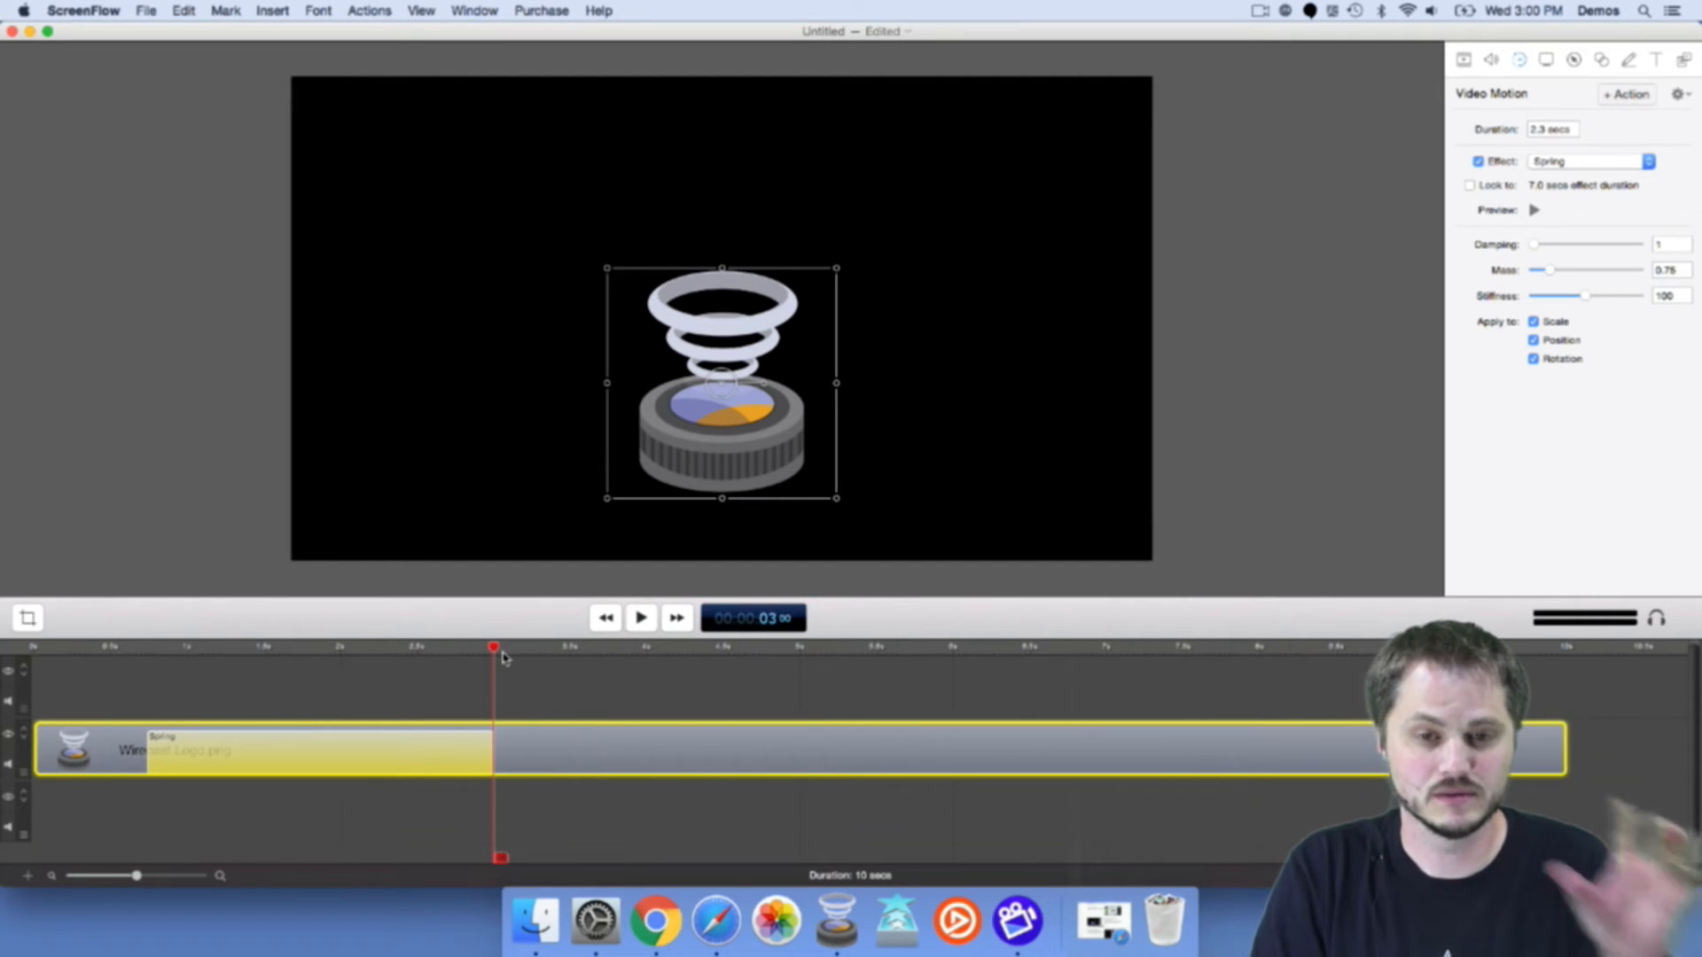
pyautogui.click(143, 649)
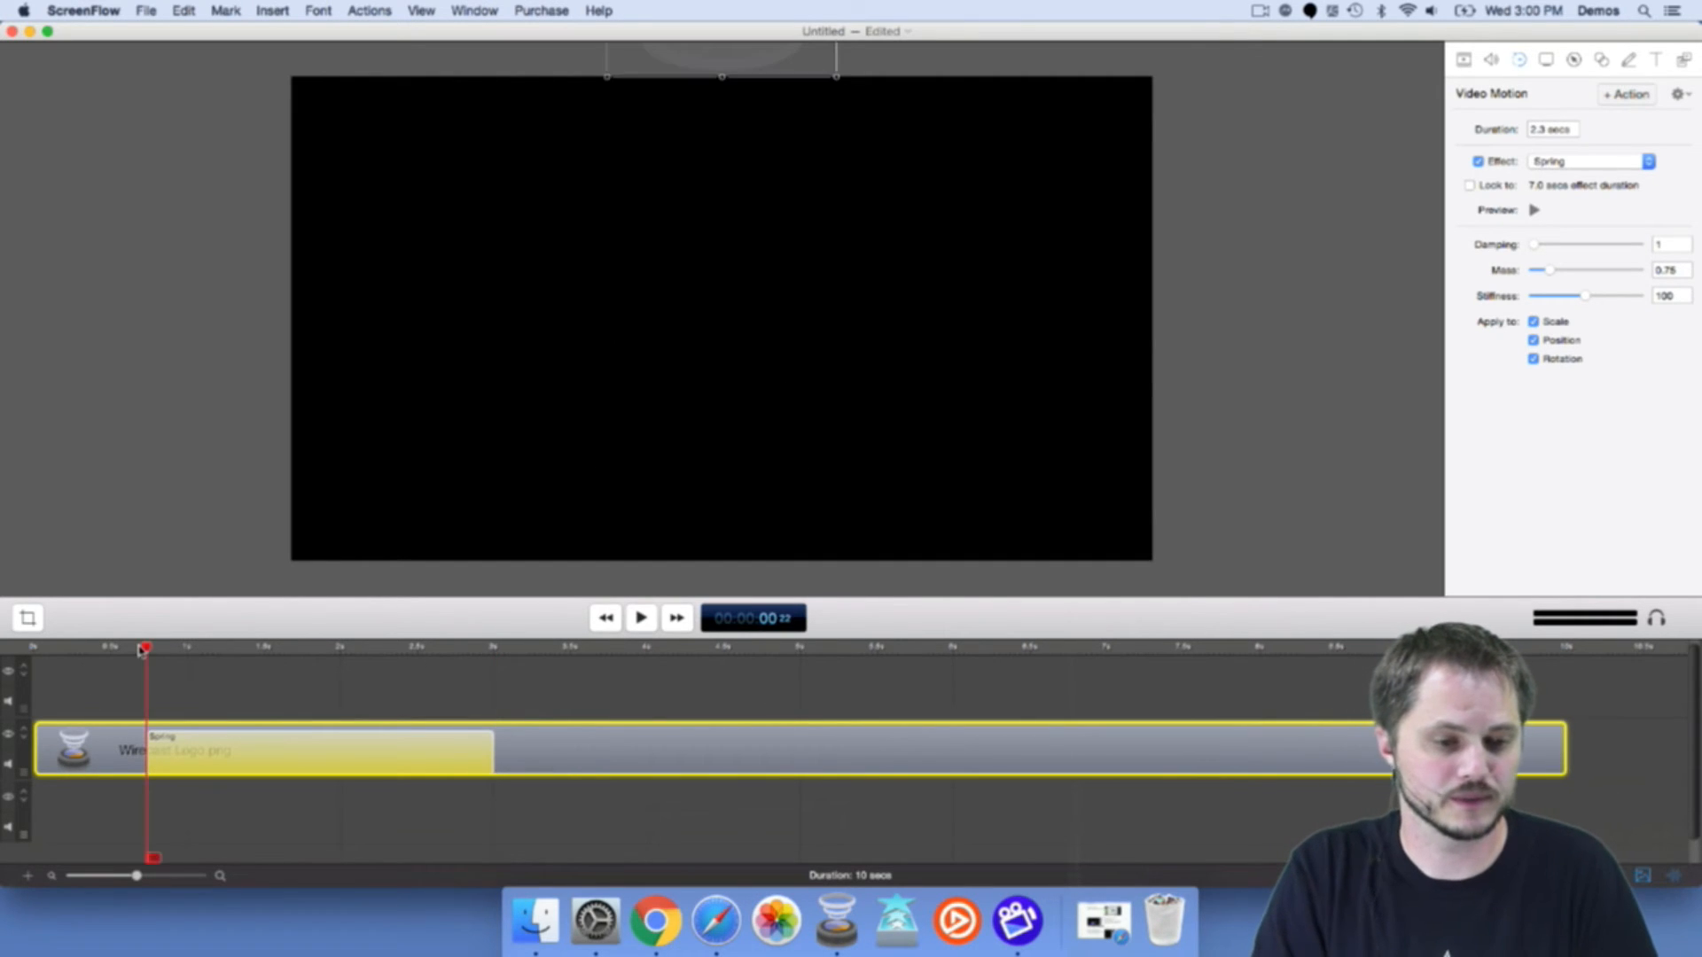
pyautogui.press('space')
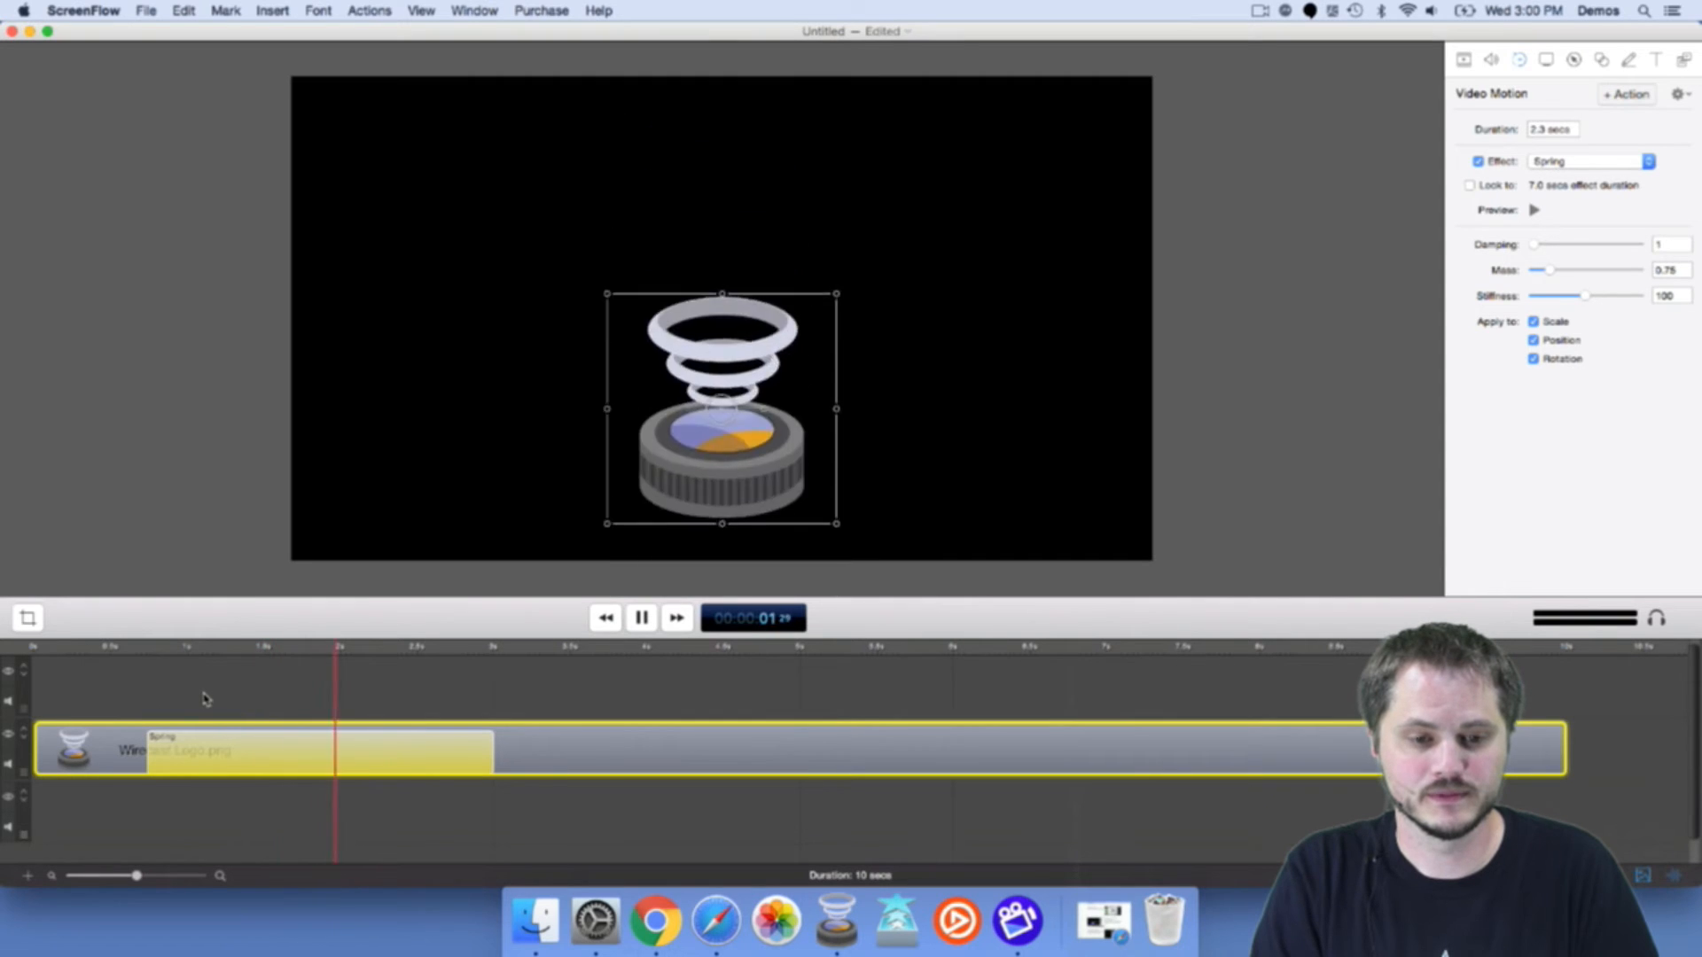
pyautogui.press('space')
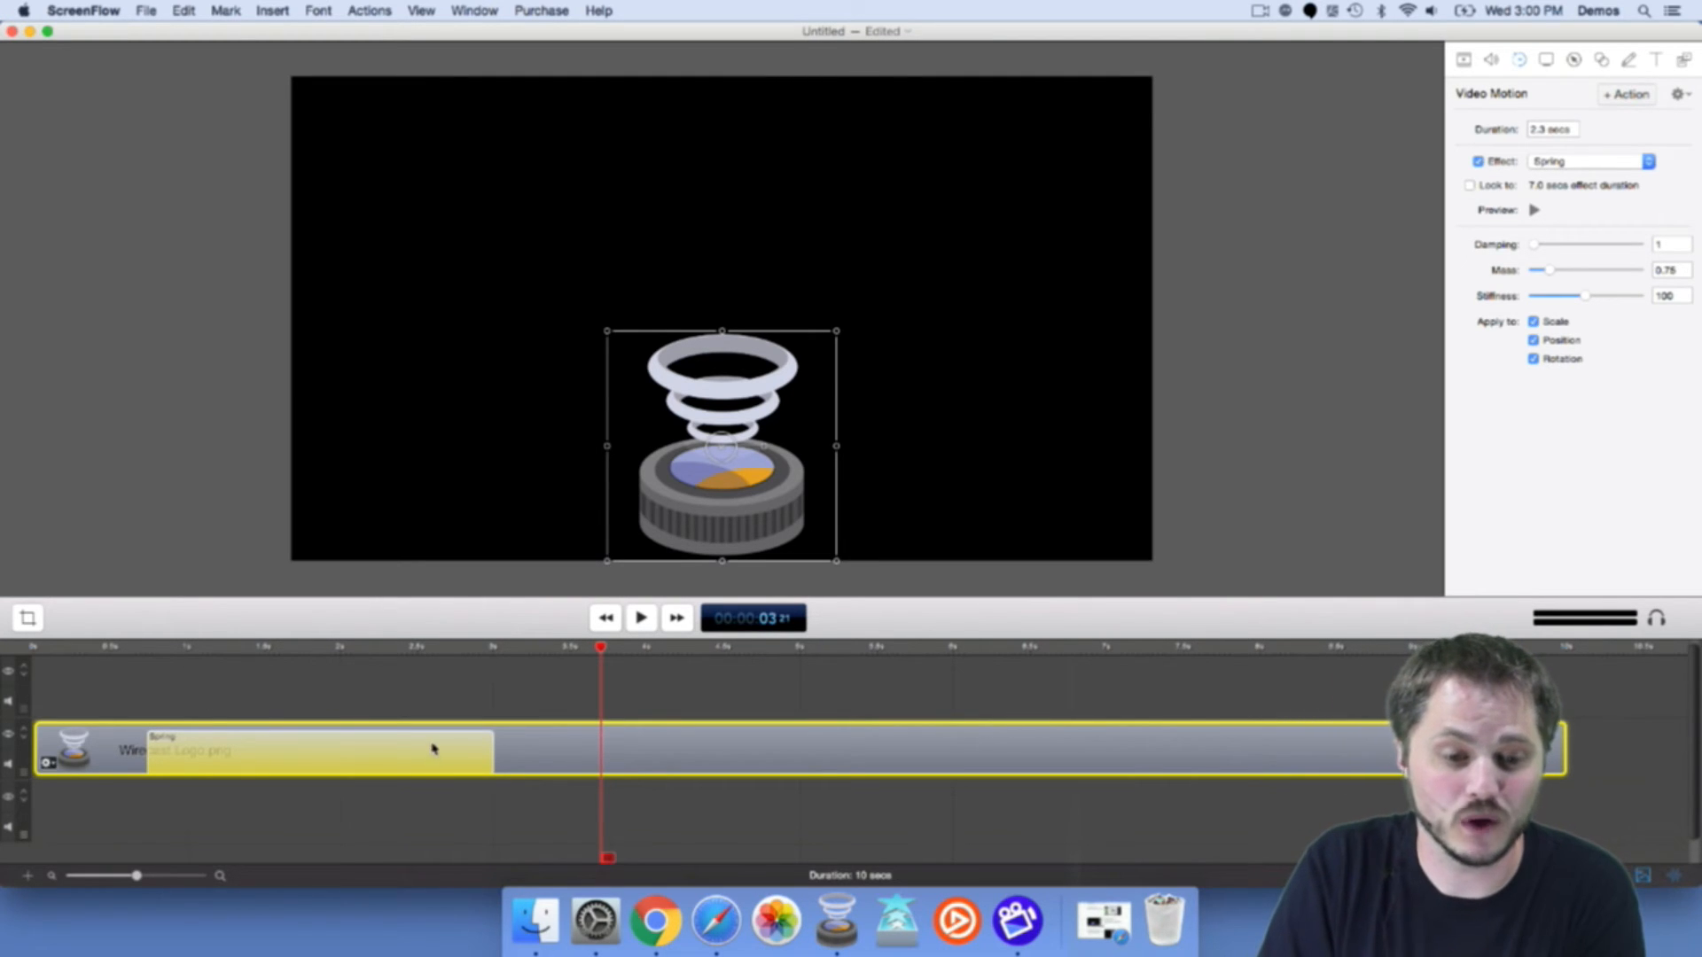
pyautogui.moveTo(488, 746); pyautogui.dragTo(768, 748)
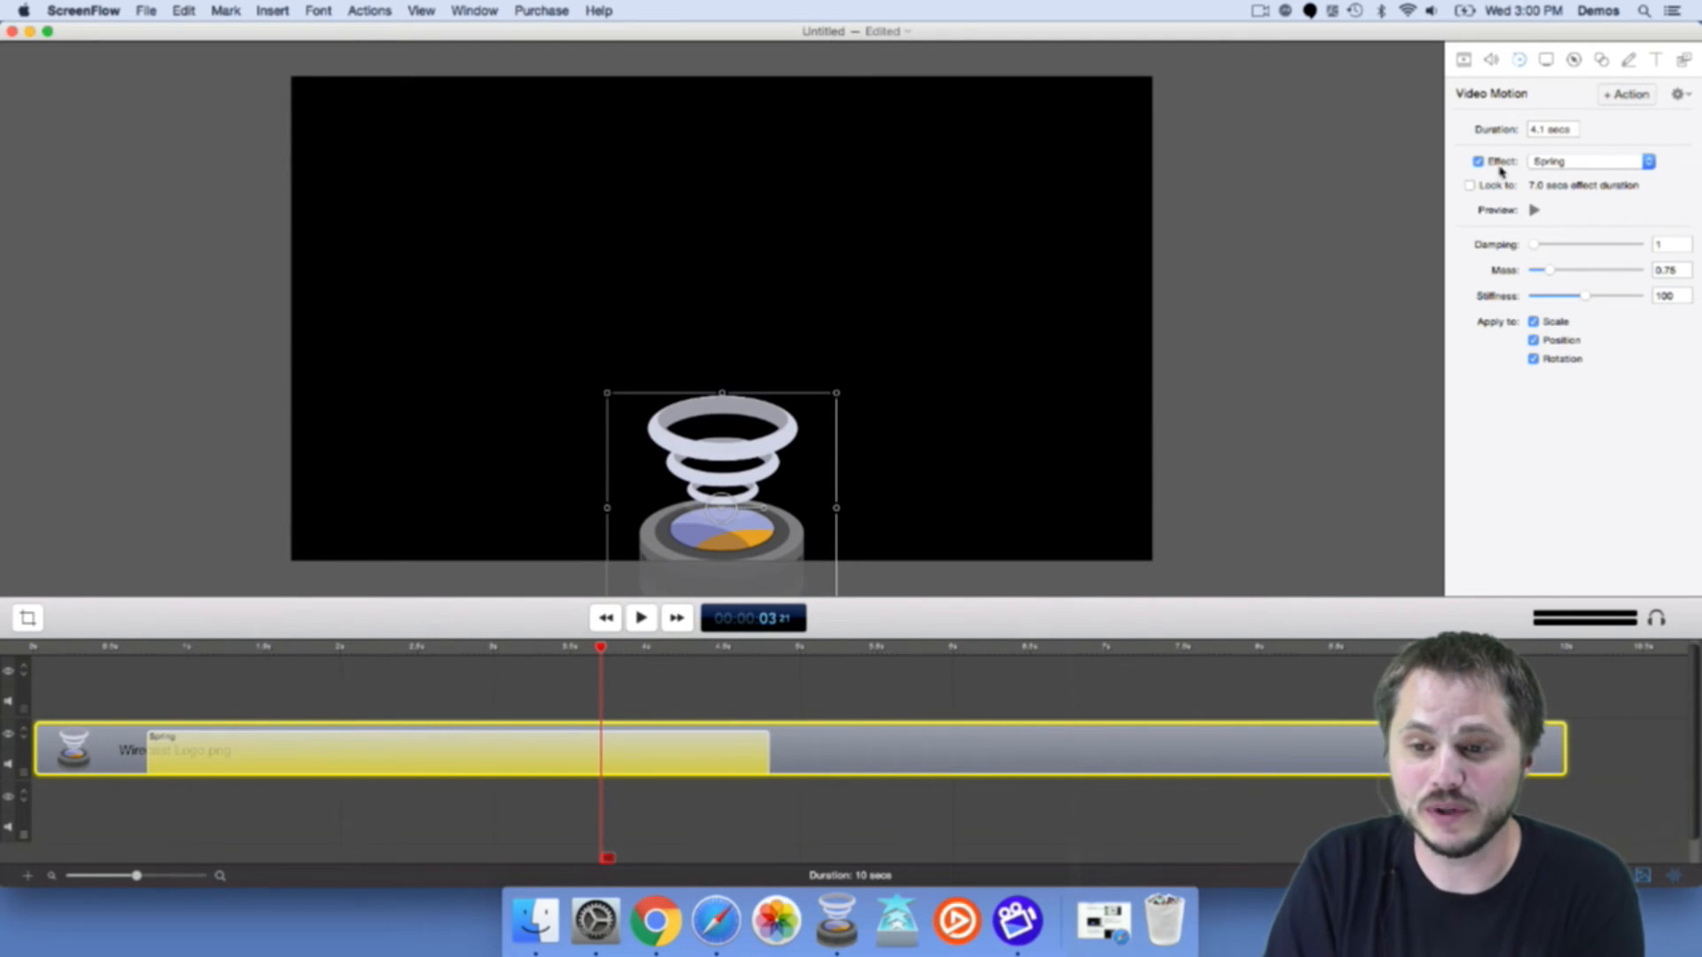
# Lock the Spring action to its effect duration and set the damping to 2.57.
pyautogui.click(1470, 185)
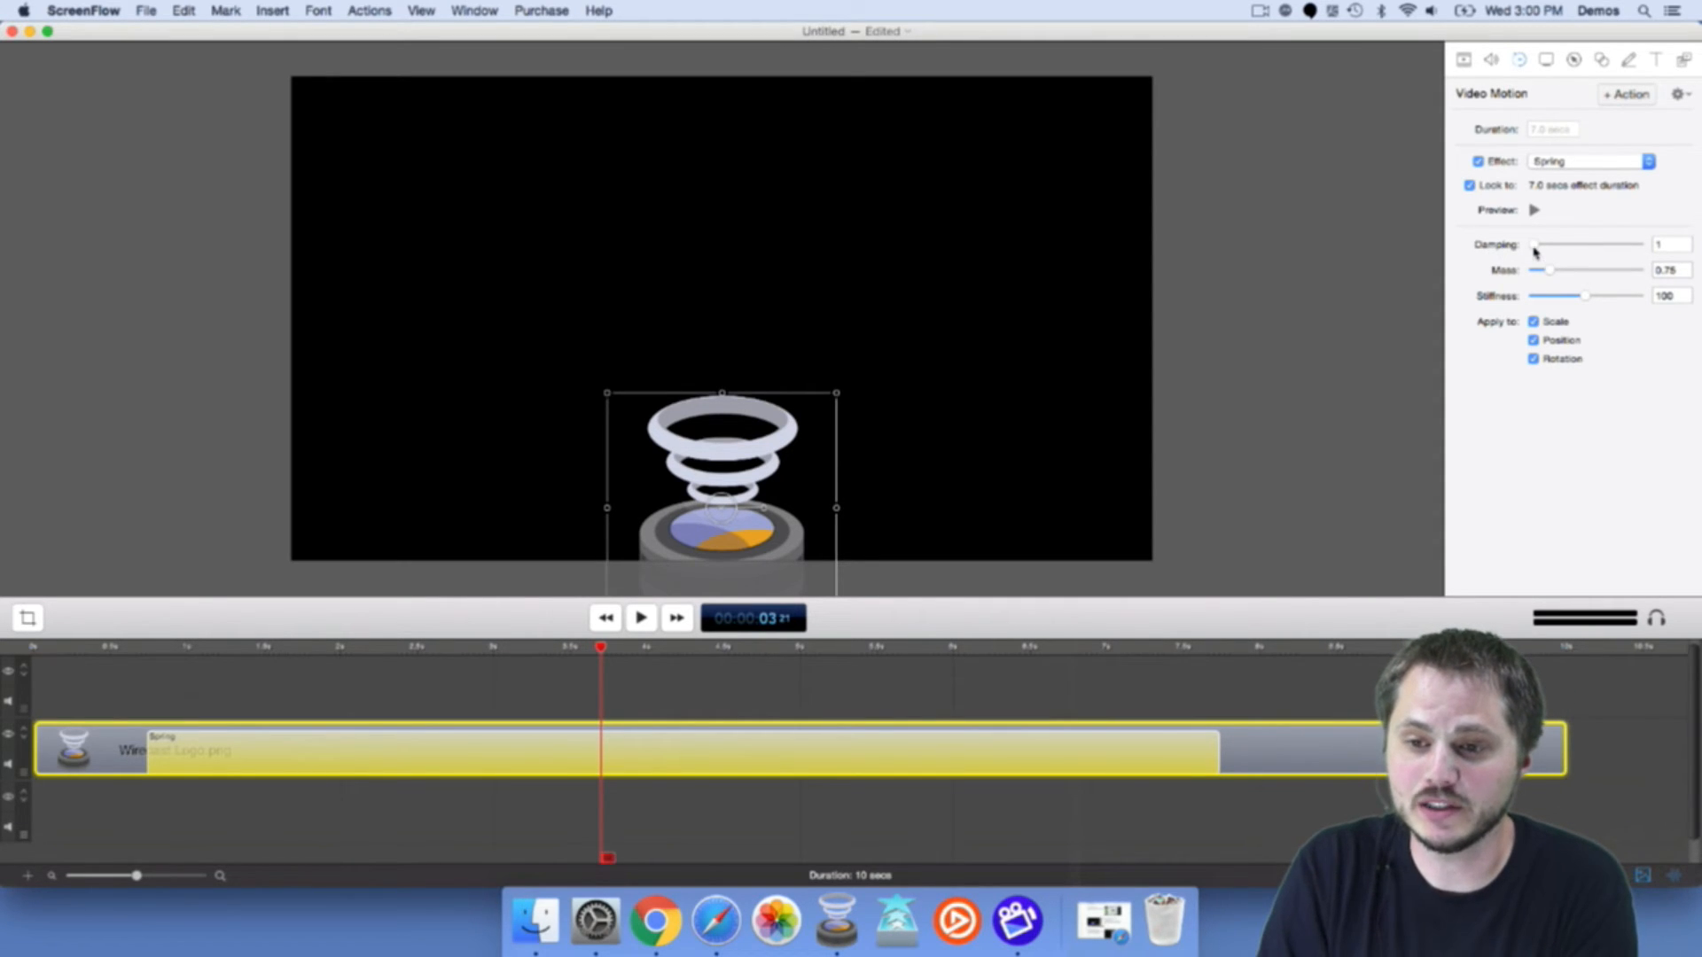
pyautogui.moveTo(1536, 252); pyautogui.dragTo(1545, 247)
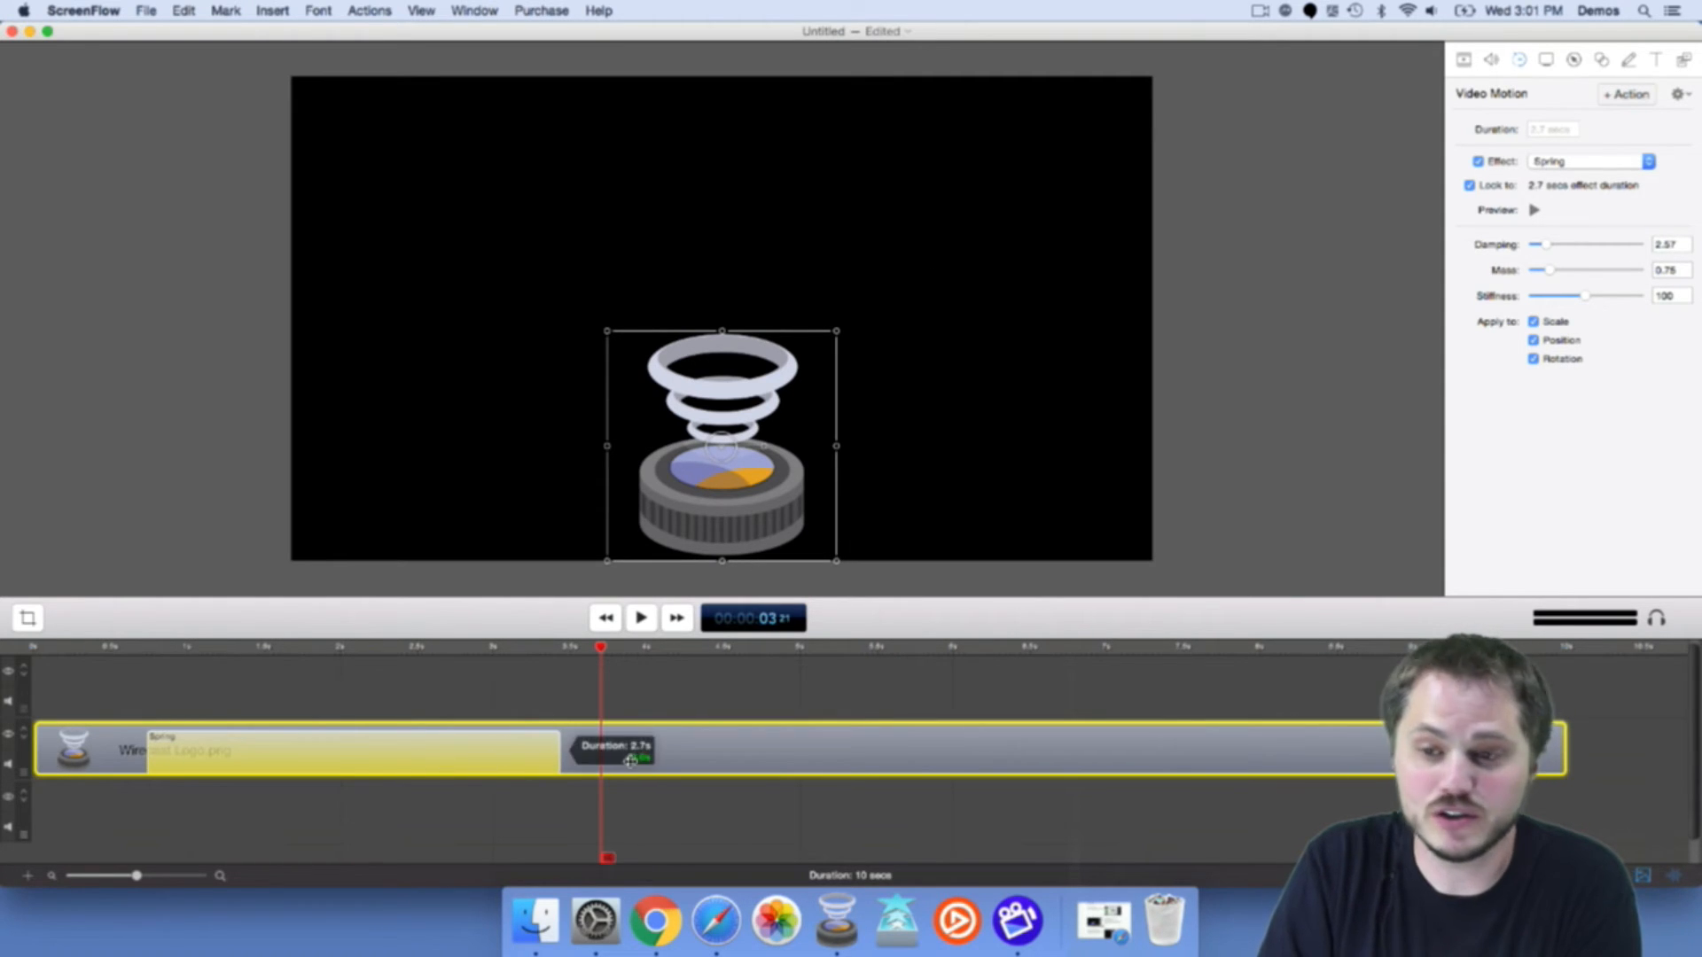
# Unlock the Spring action from its effect duration, stretch it to about 8 seconds and play it from its start.
pyautogui.click(1469, 187)
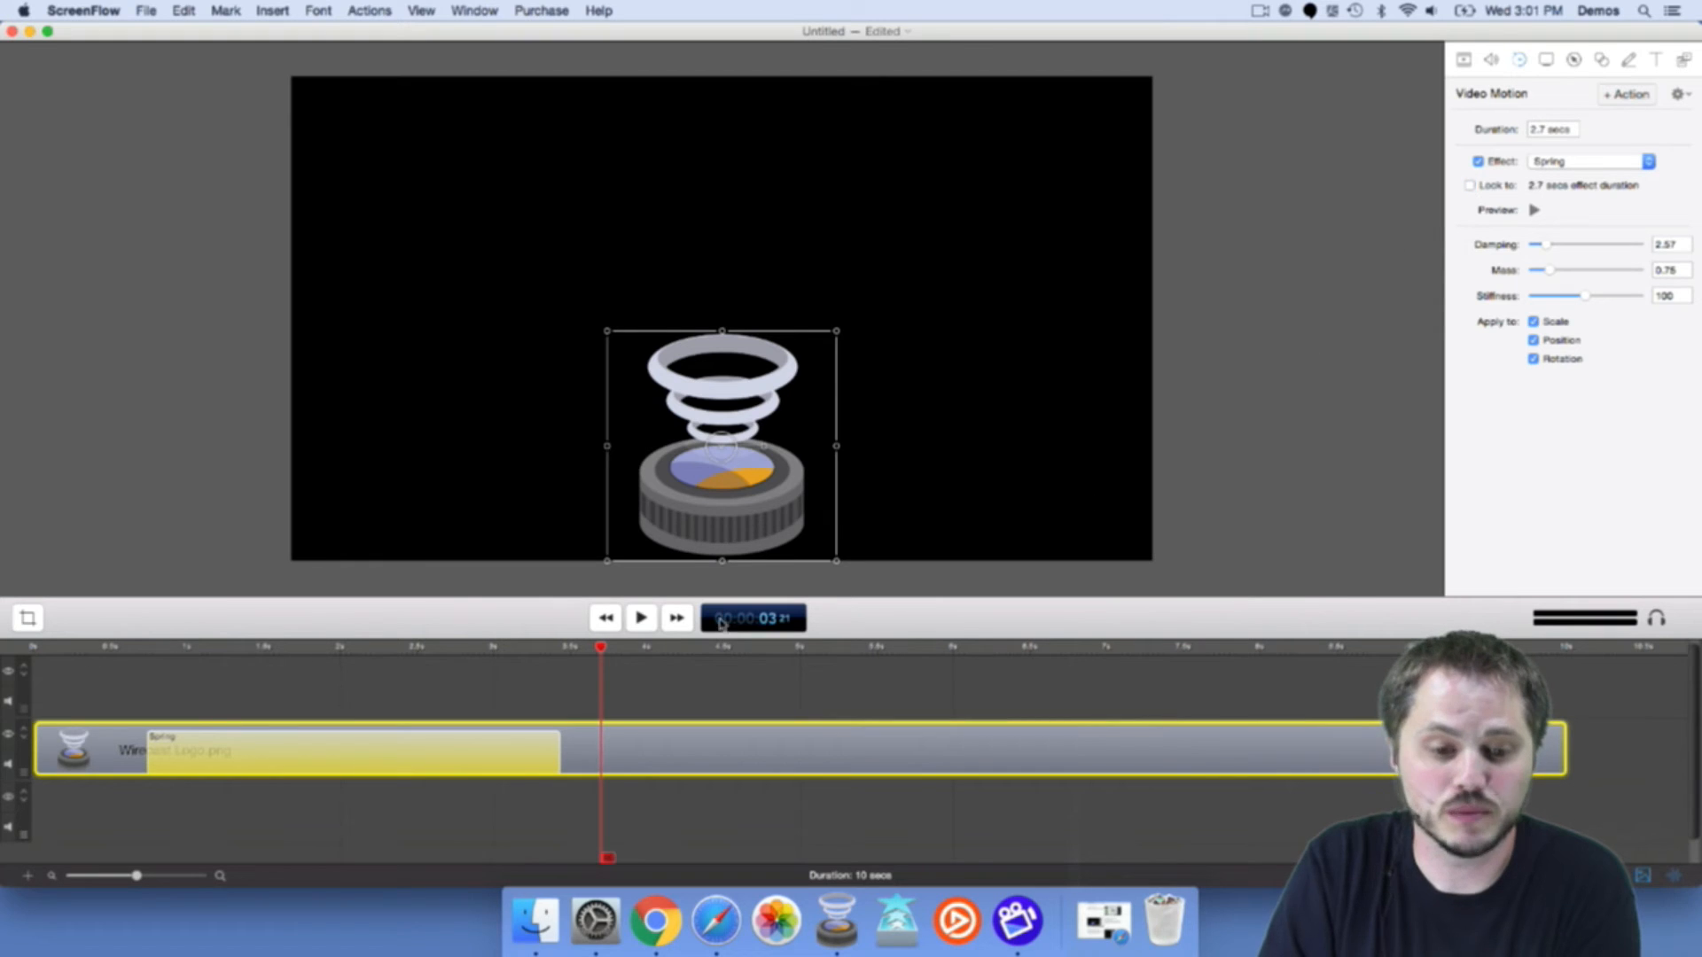
pyautogui.moveTo(557, 744); pyautogui.dragTo(728, 772)
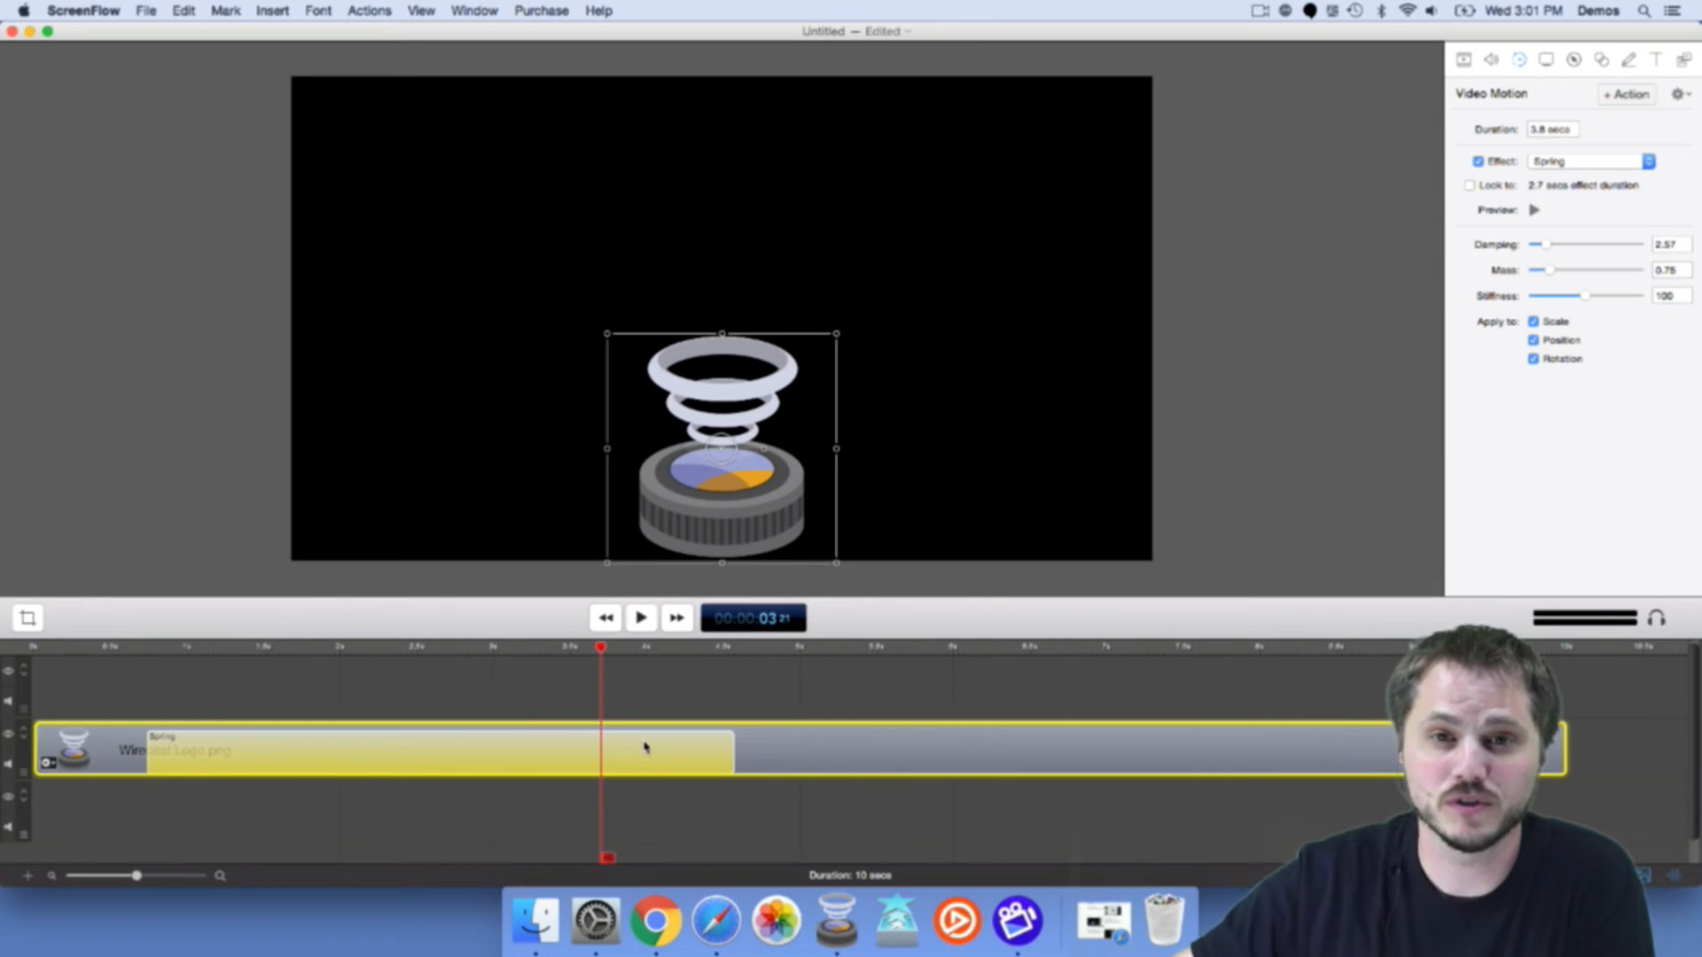
pyautogui.moveTo(727, 750); pyautogui.dragTo(1358, 726)
pyautogui.click(146, 648)
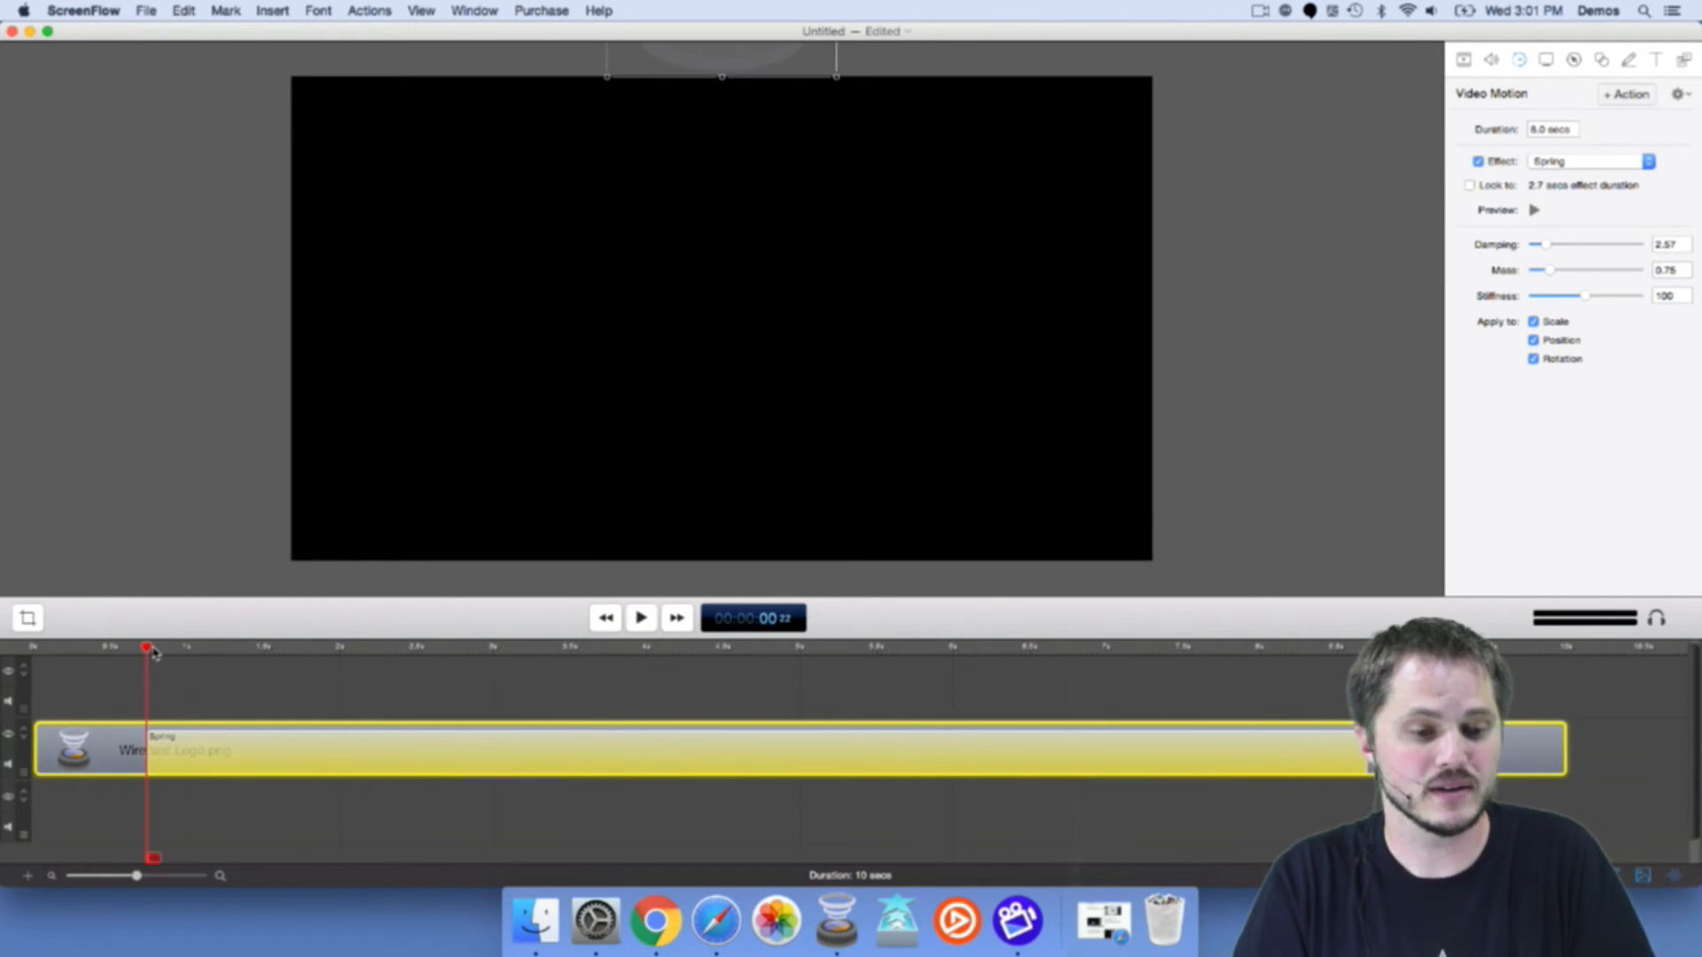
pyautogui.press('space')
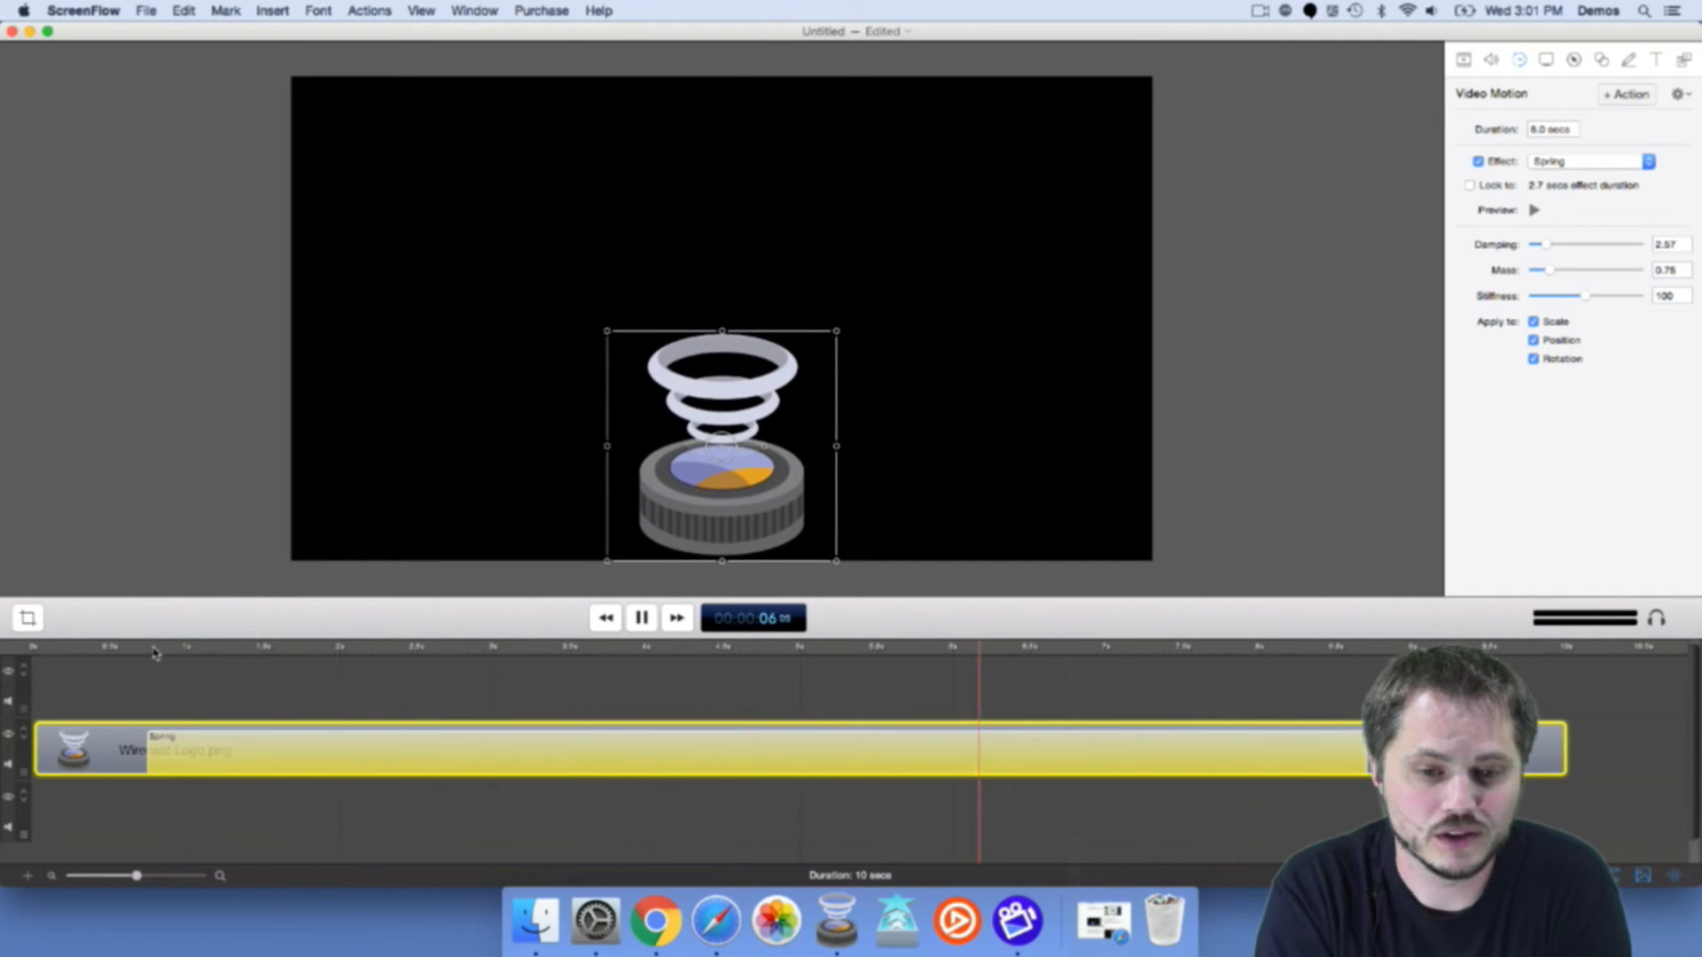
pyautogui.press('space')
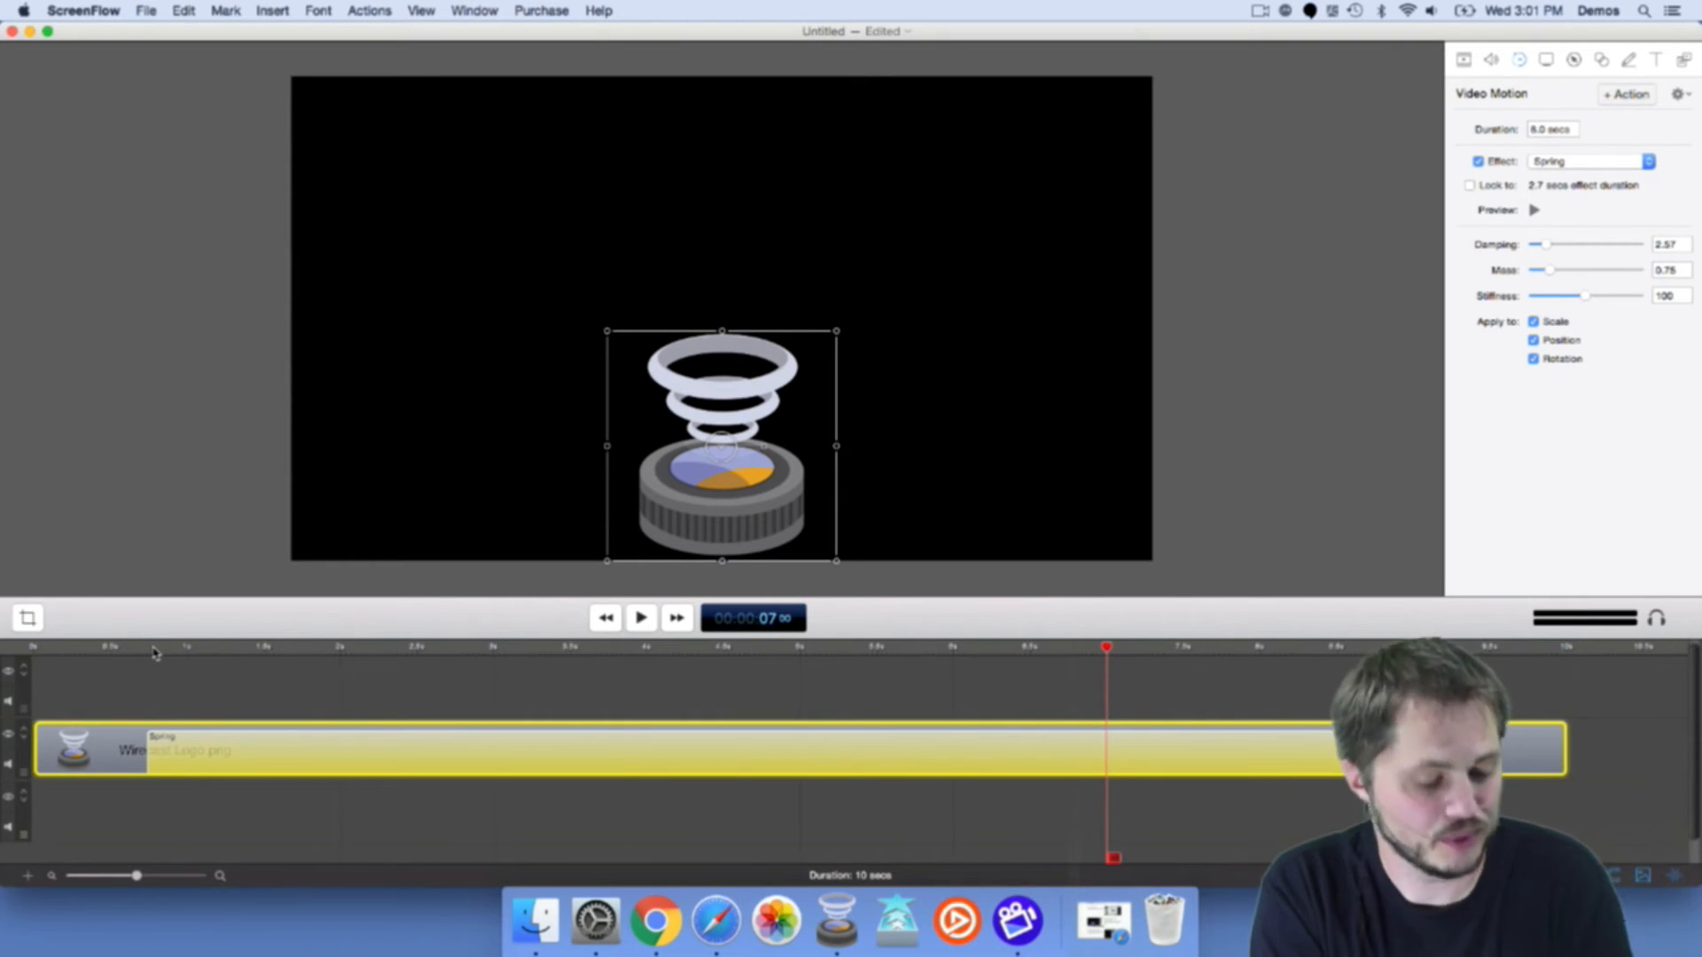
# Stop playback, lock the Spring action to its effect duration and preview it from its start.
pyautogui.press('space')
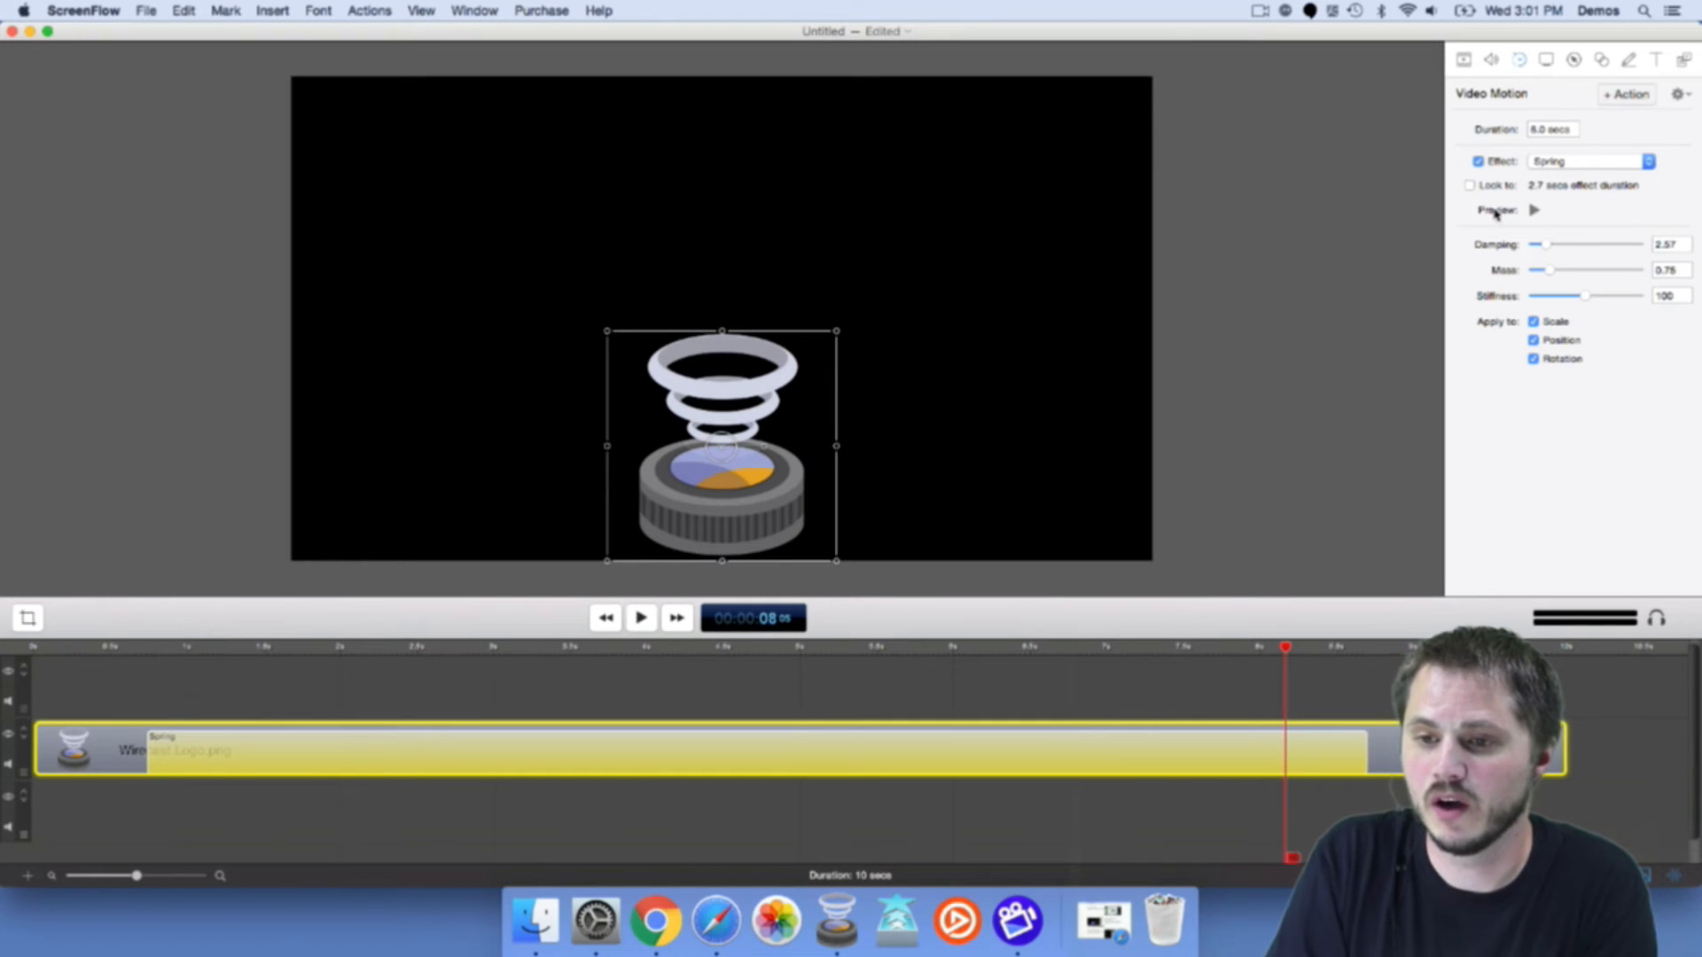
pyautogui.click(1469, 185)
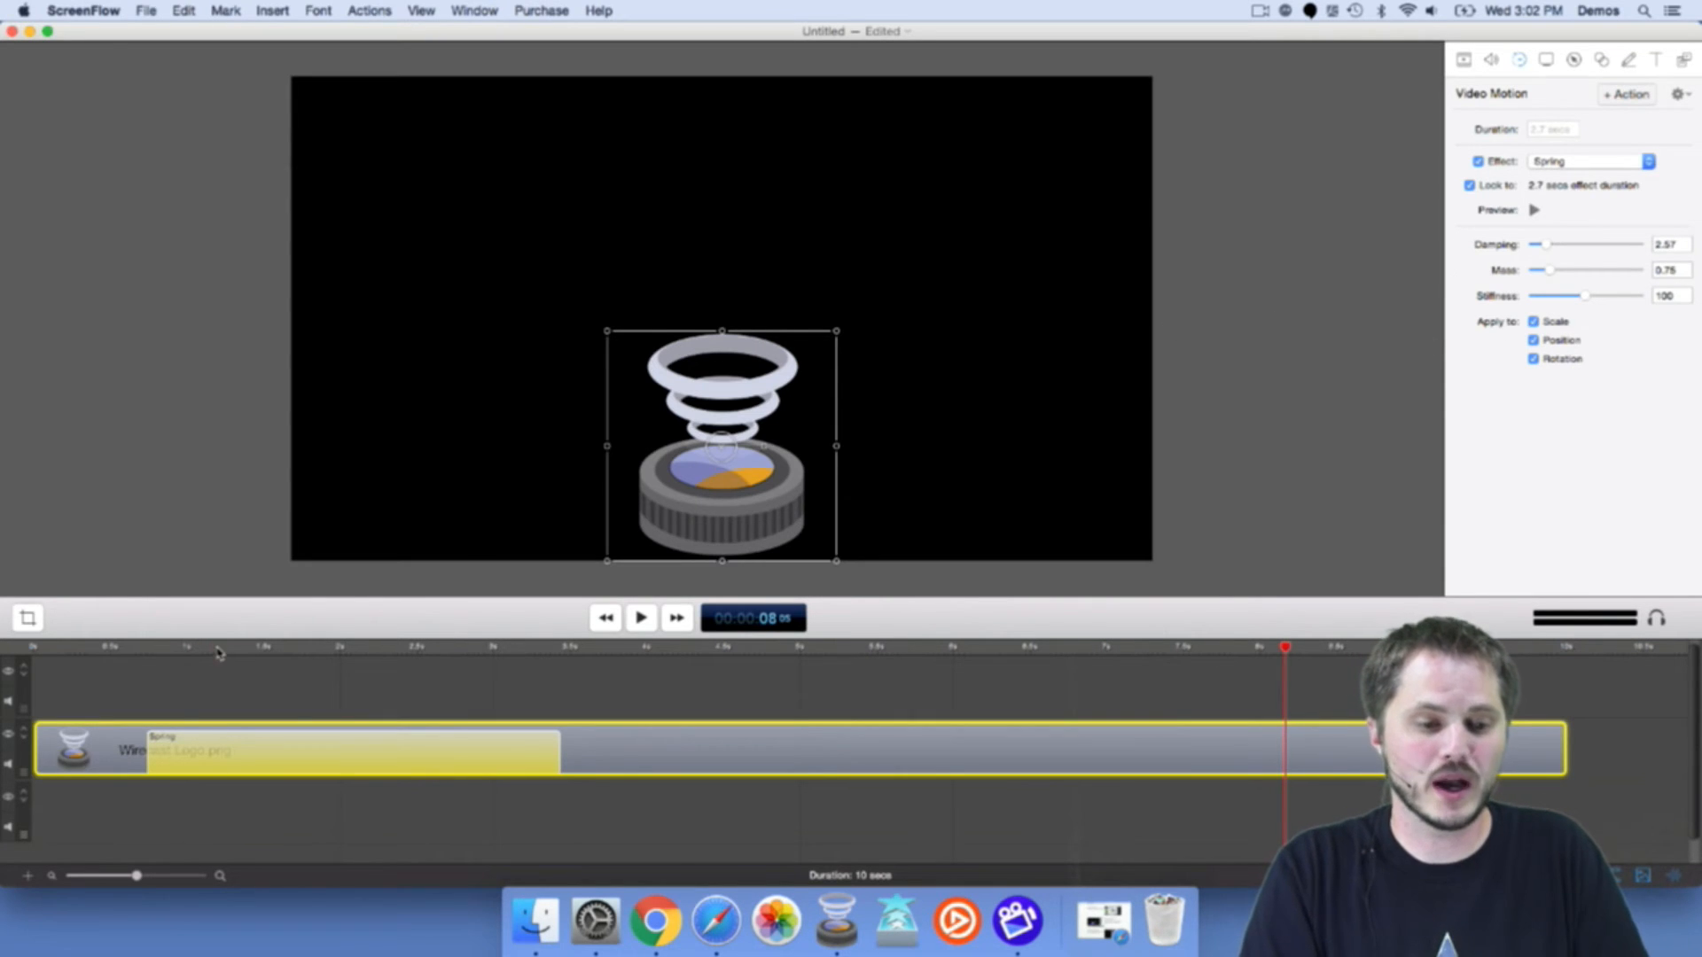
pyautogui.moveTo(178, 648); pyautogui.dragTo(146, 648)
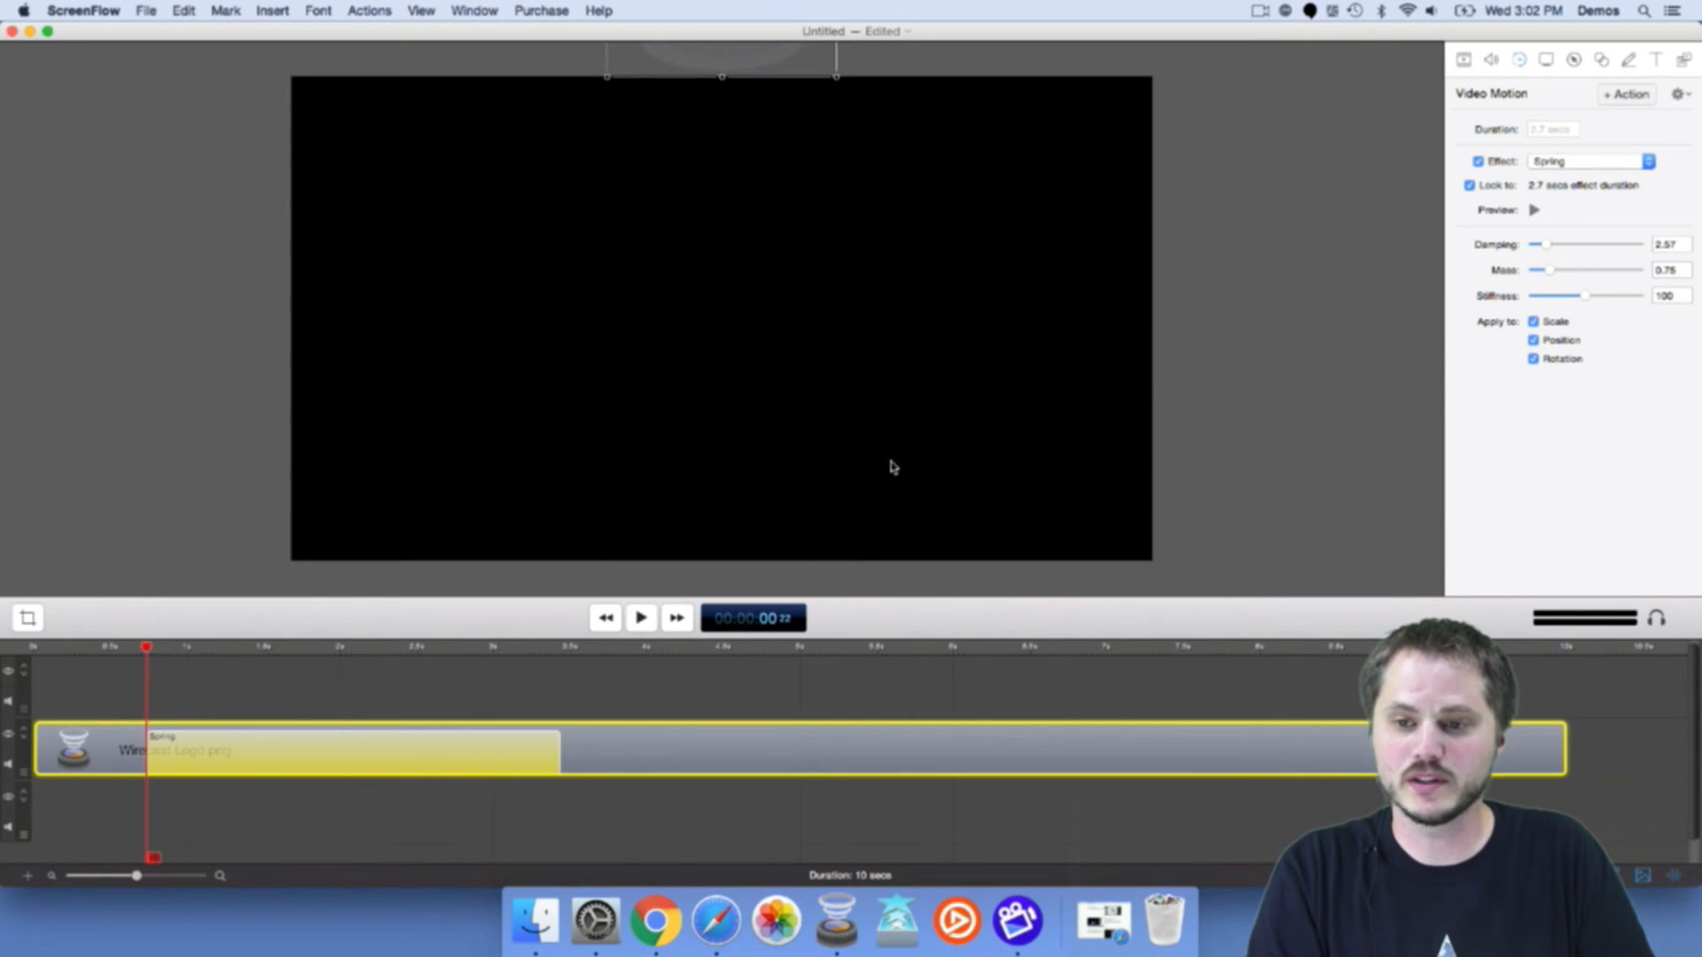
pyautogui.click(1533, 211)
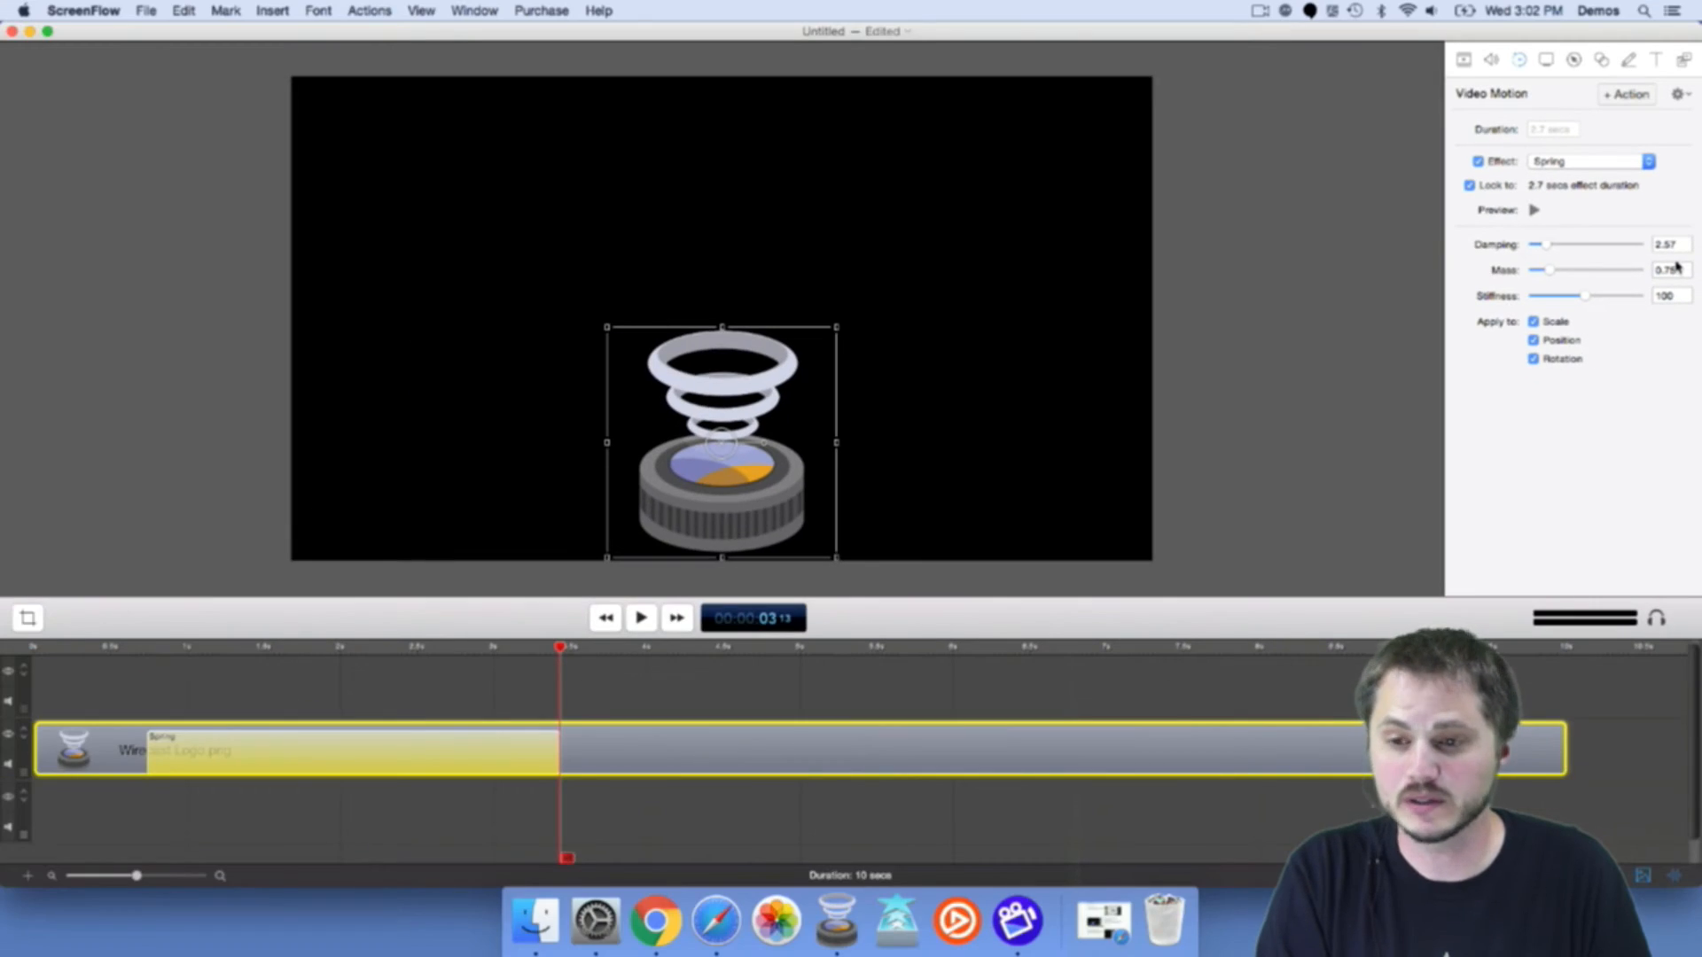
# Set the Spring effect's mass to 2.43 and preview the action.
pyautogui.moveTo(1548, 269); pyautogui.dragTo(1589, 272)
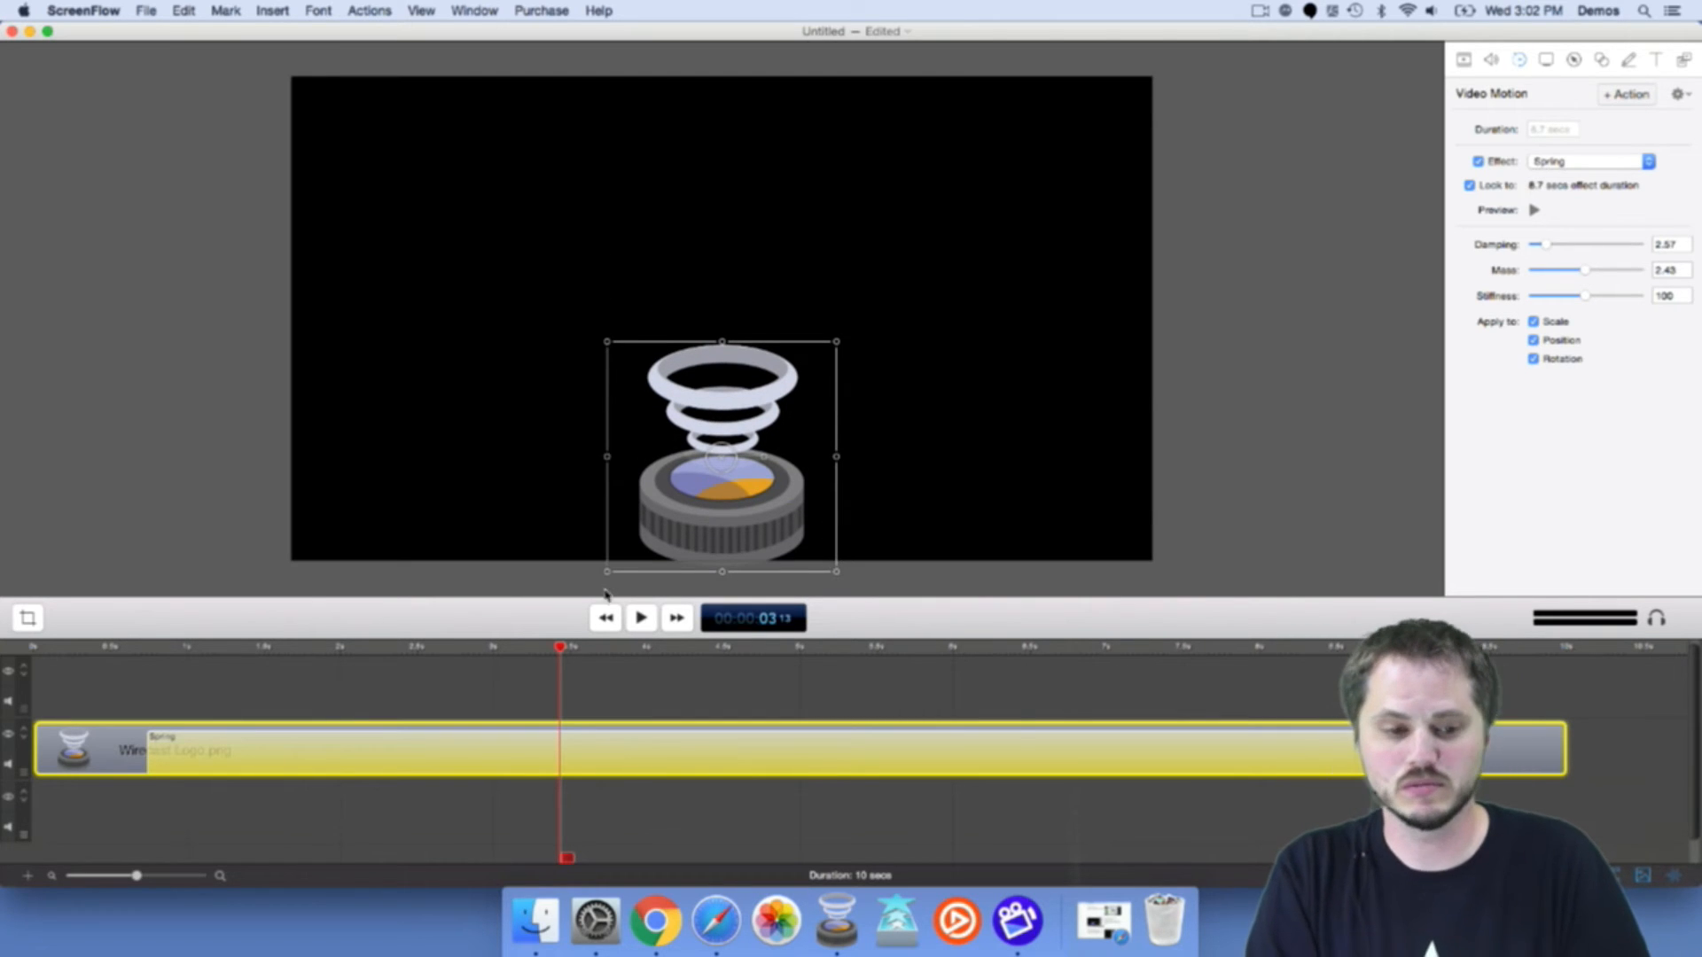
pyautogui.click(1534, 211)
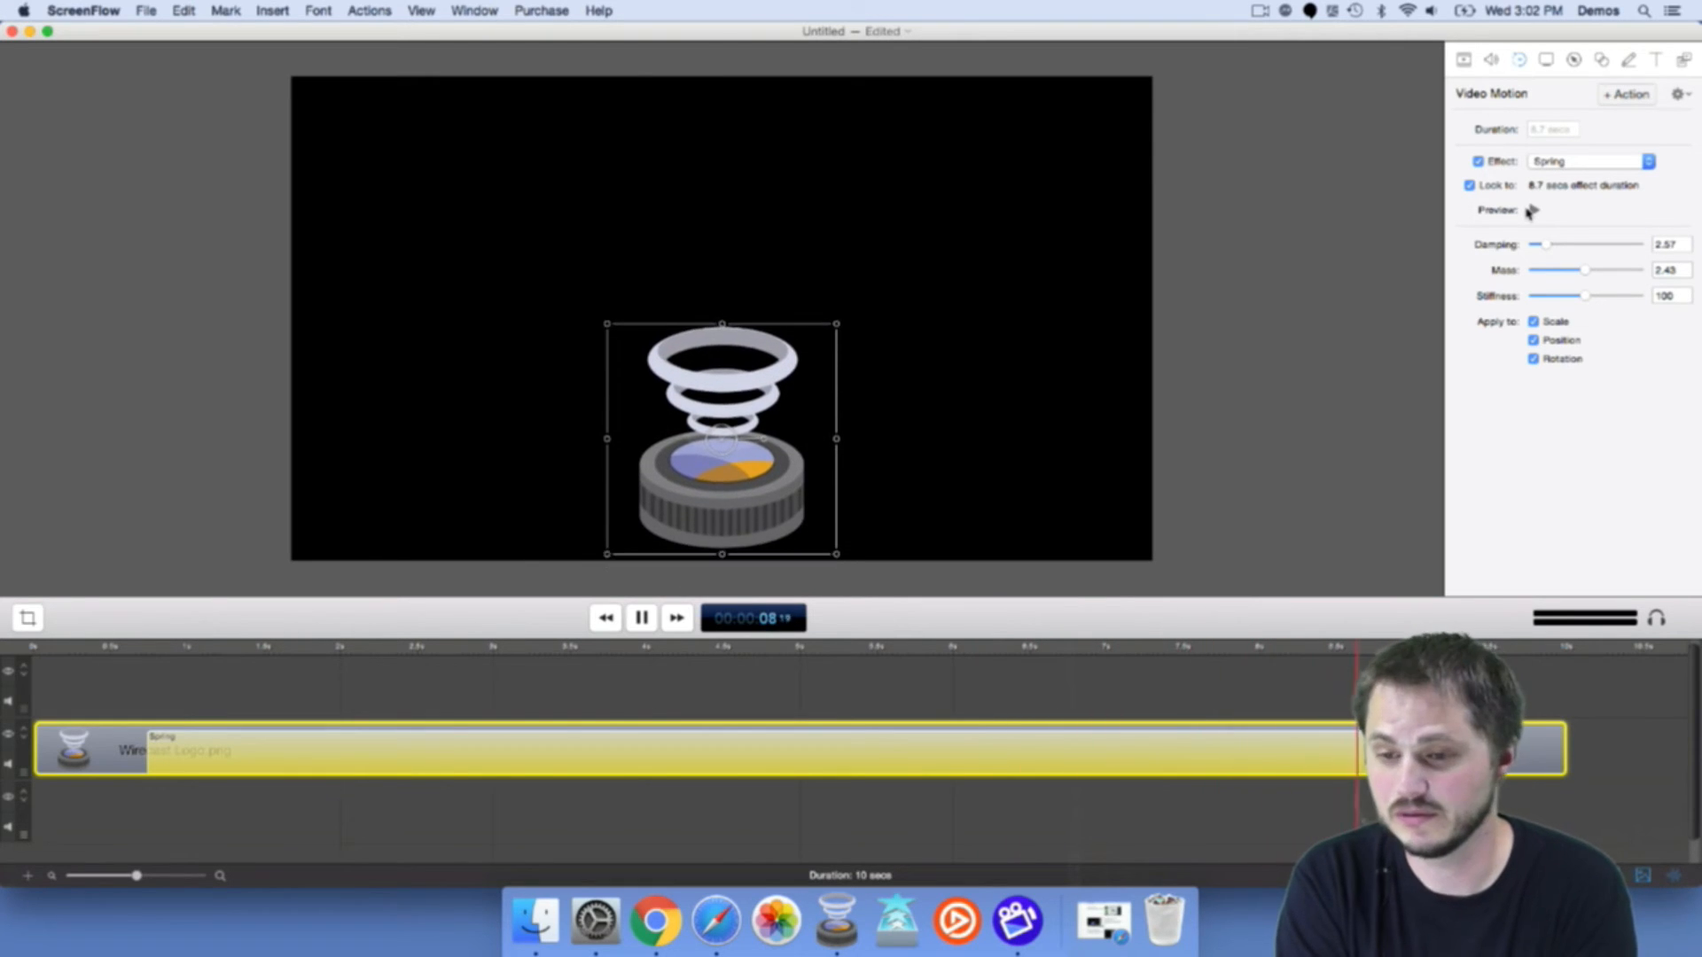
pyautogui.press('space')
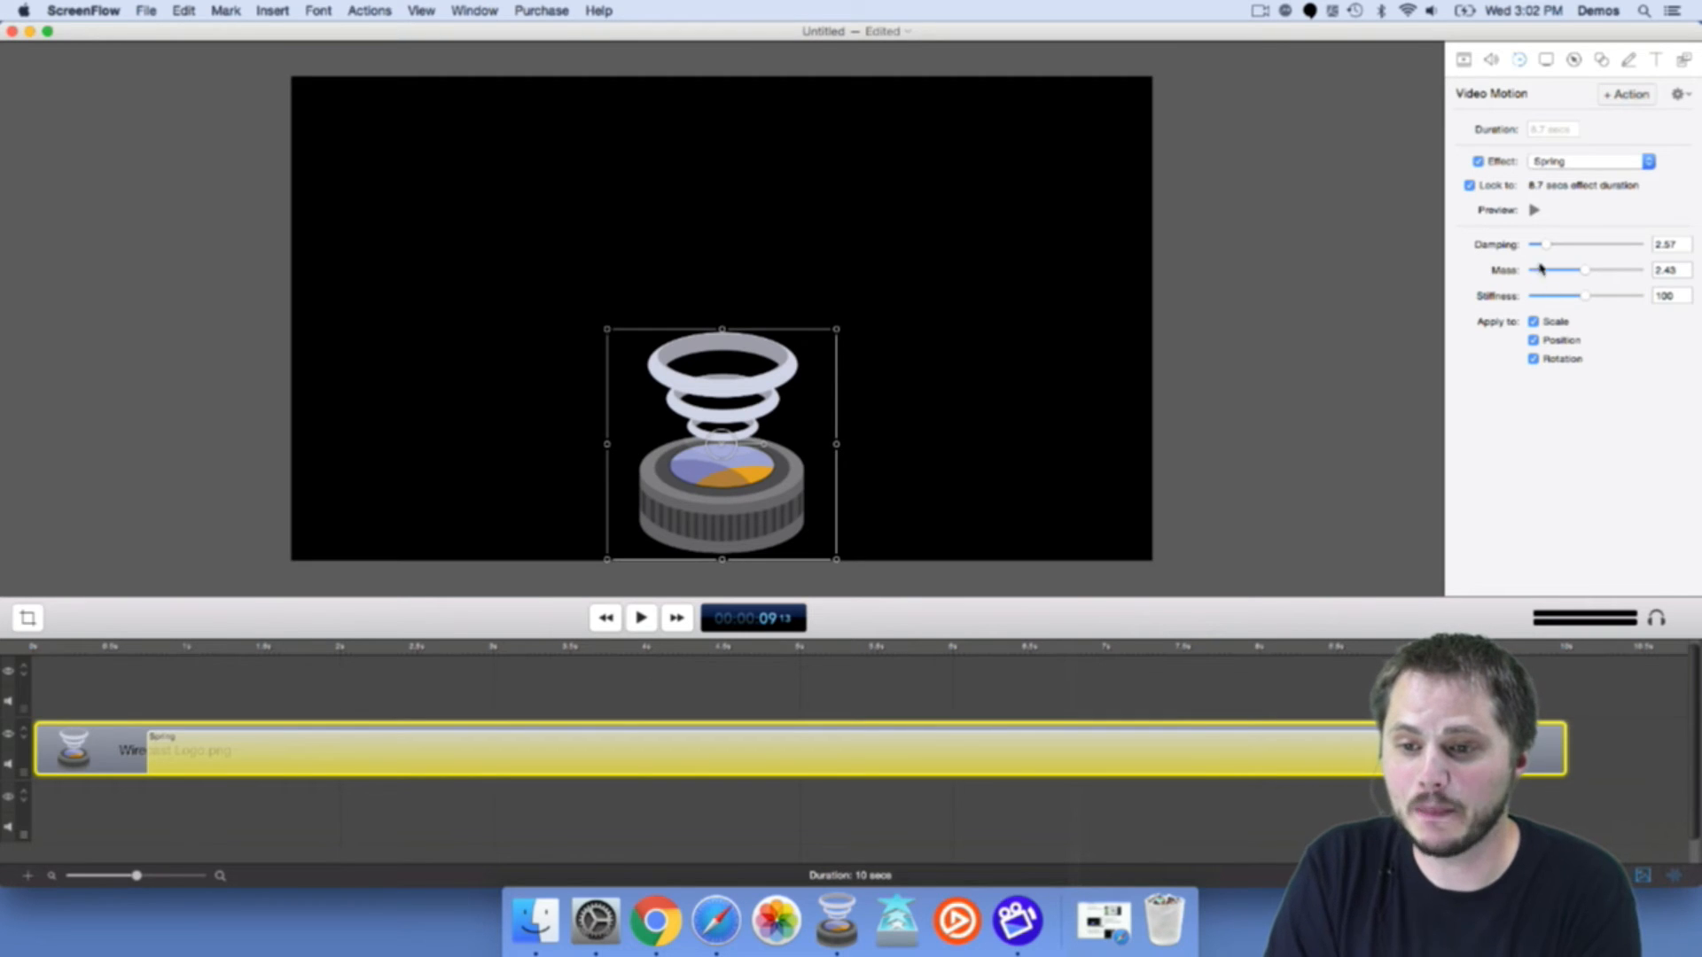
# Reduce the Spring effect's mass to 1.3, preview the action and scrub through its second half.
pyautogui.moveTo(1583, 272); pyautogui.dragTo(1560, 271)
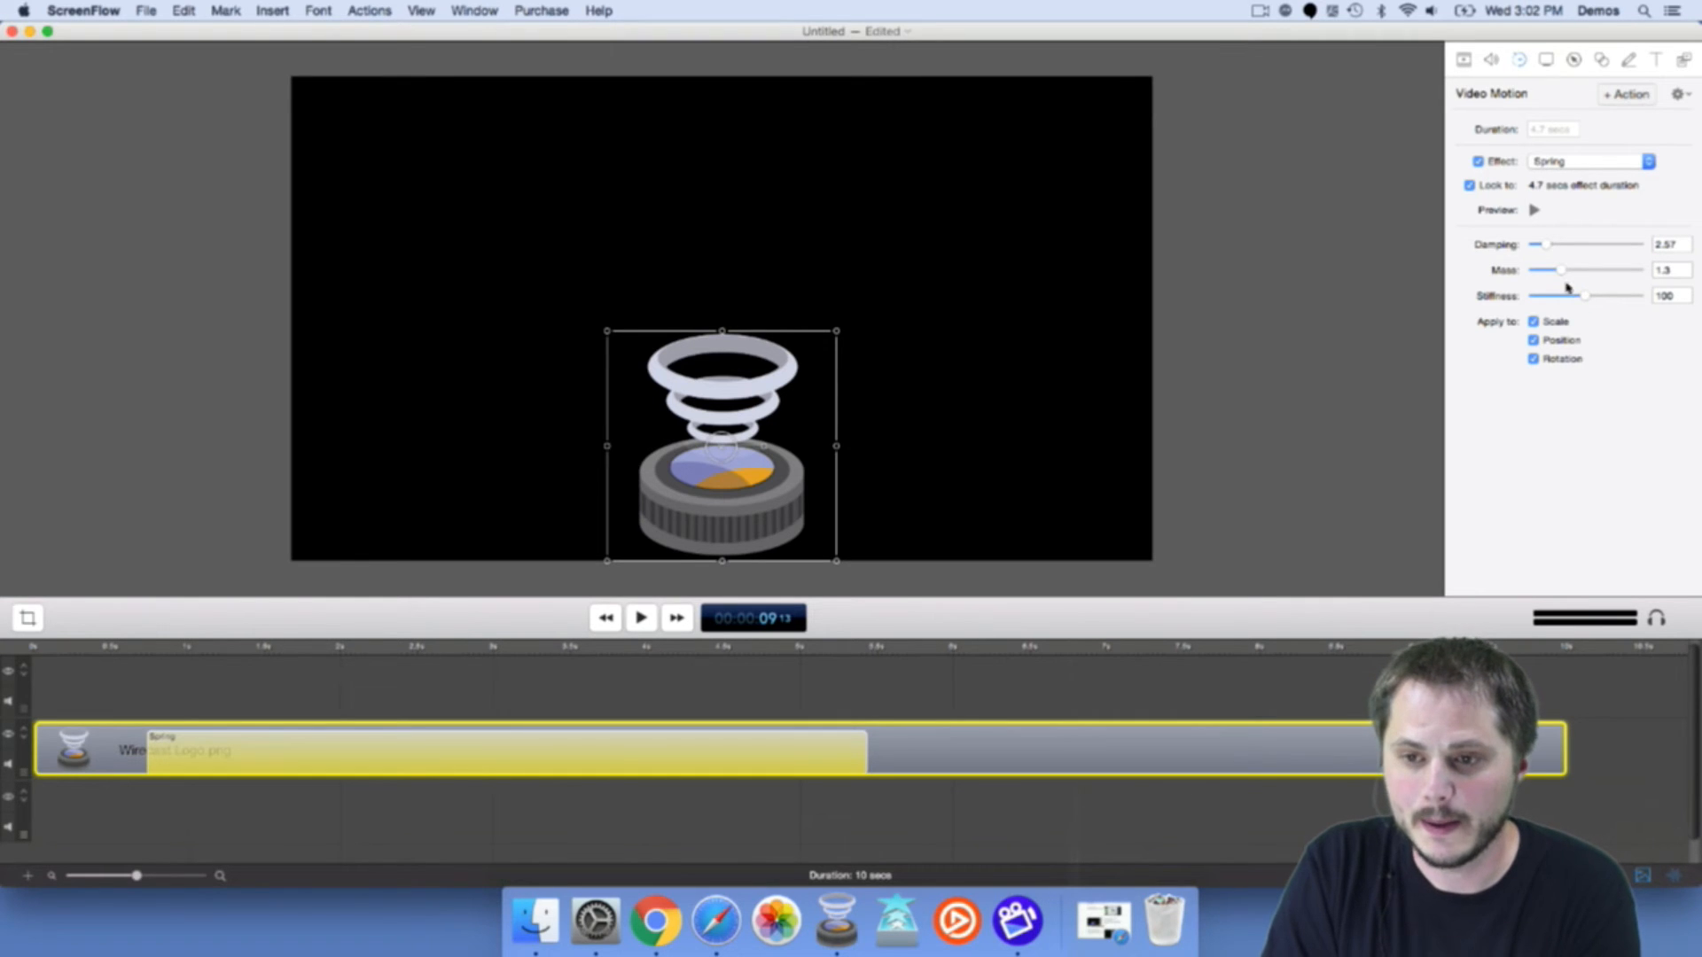
pyautogui.click(1533, 210)
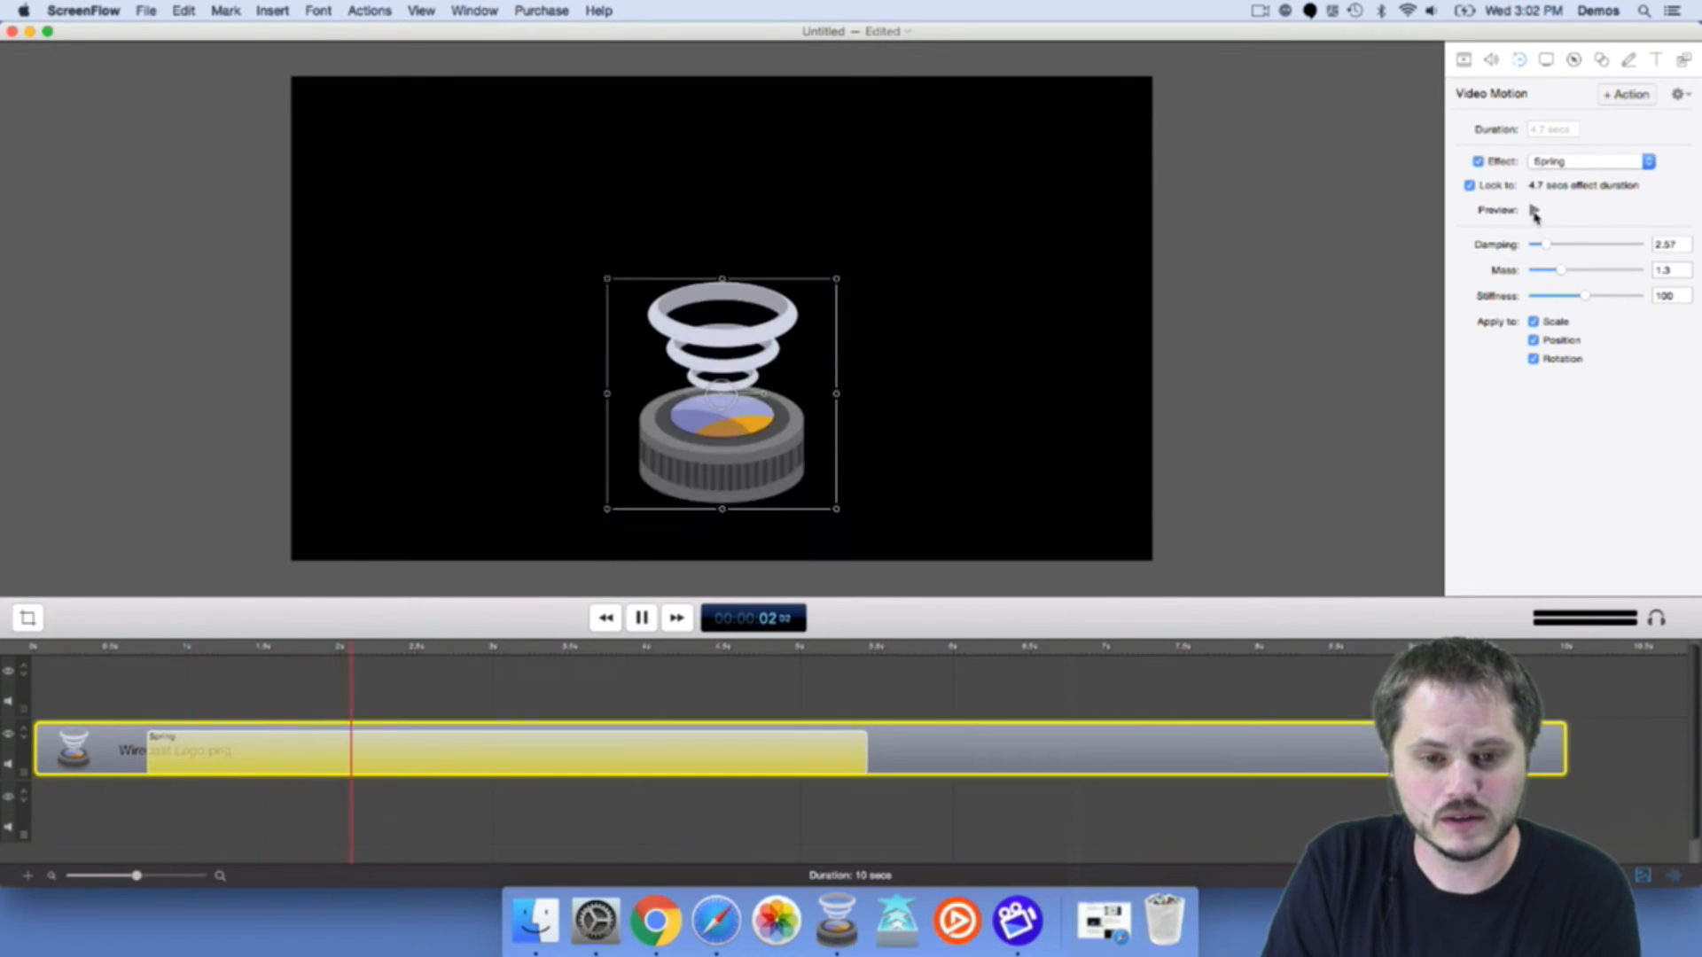
pyautogui.click(1533, 211)
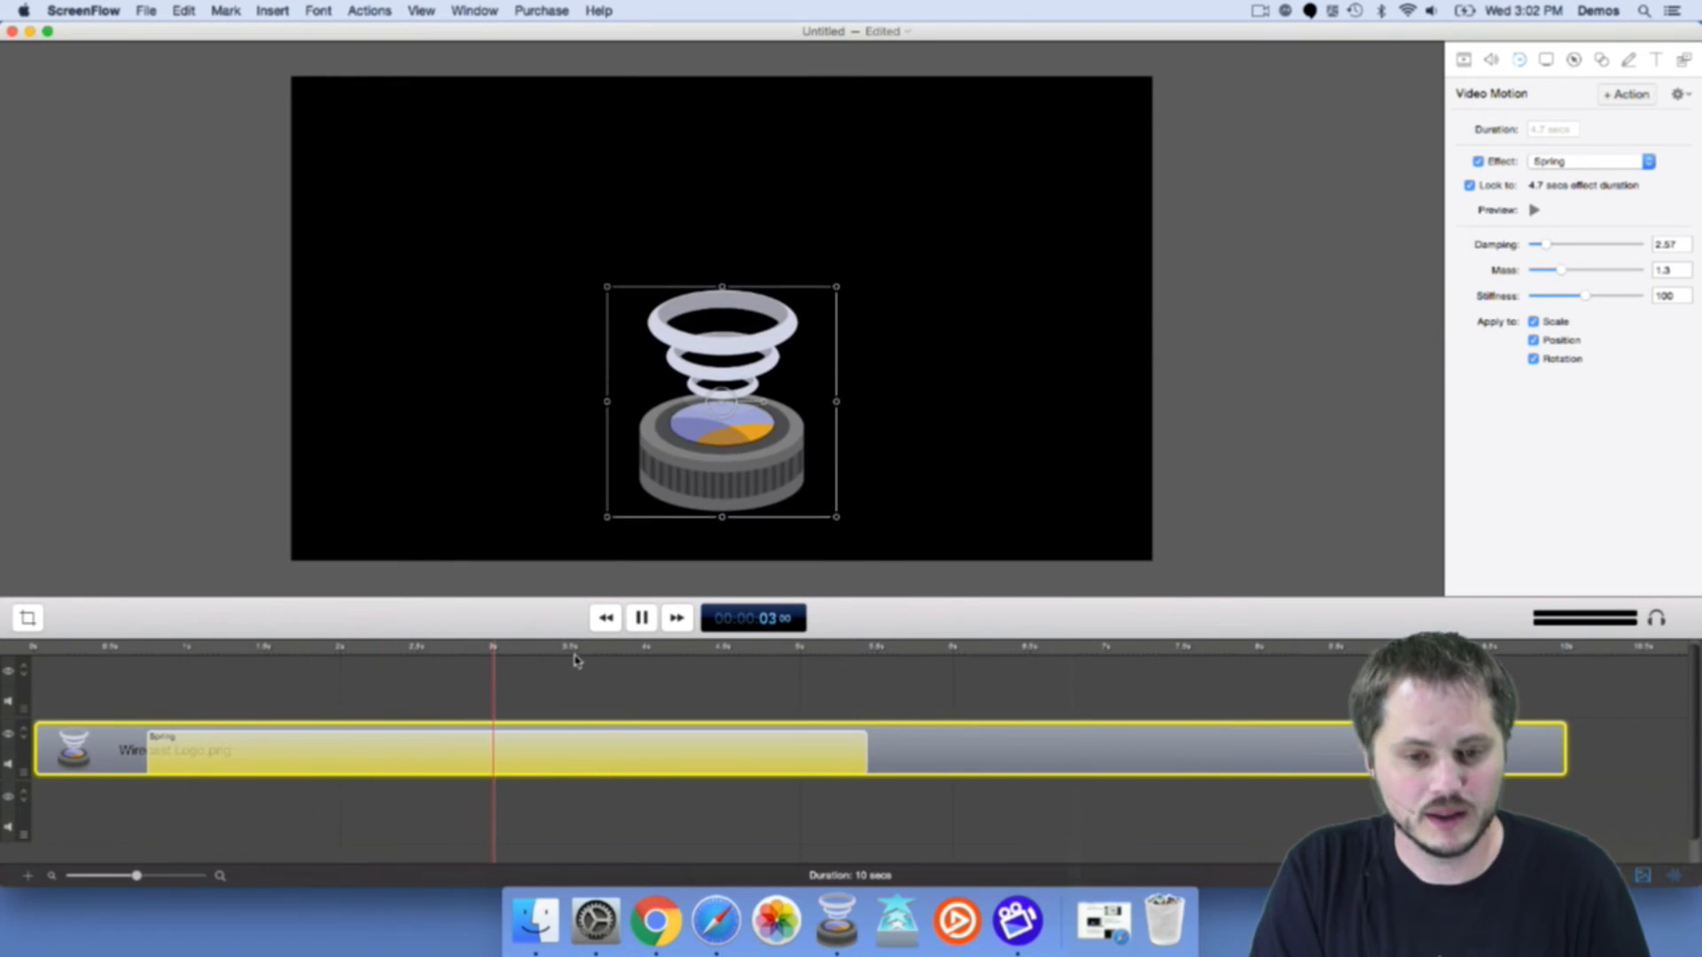
pyautogui.press('space')
pyautogui.moveTo(532, 648); pyautogui.dragTo(801, 648)
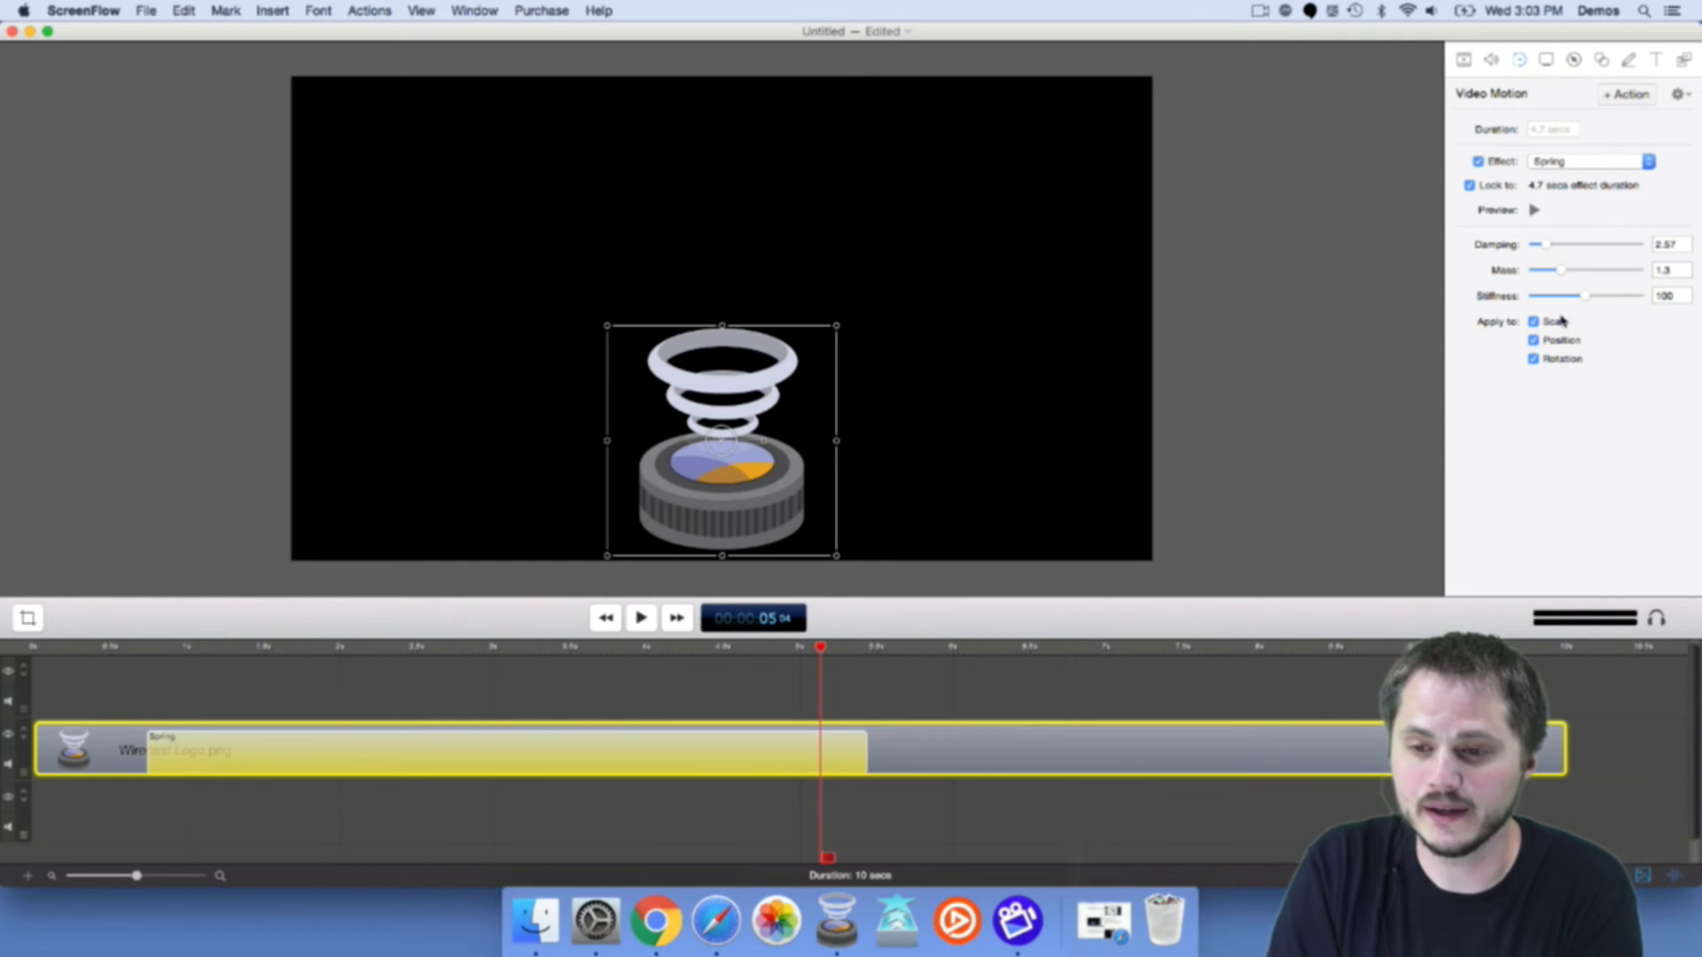
# Try different stiffness values for the Spring effect, settle on 5 and preview the action repeatedly.
pyautogui.moveTo(1586, 299); pyautogui.dragTo(1534, 301)
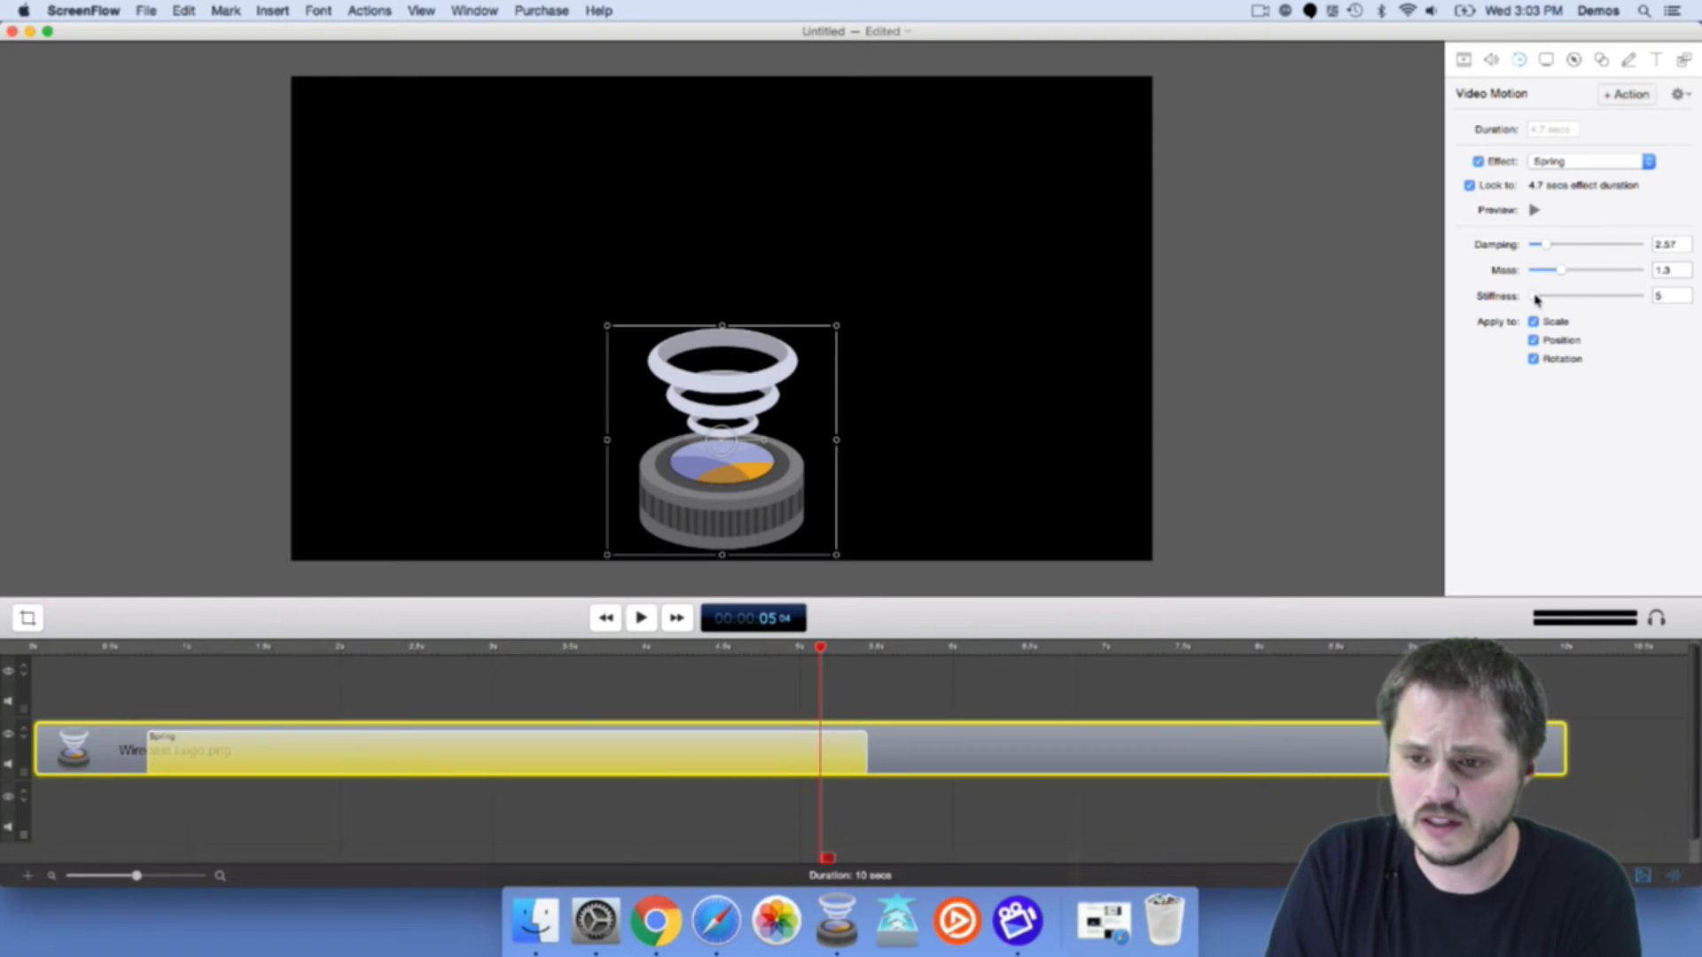
pyautogui.moveTo(1536, 300); pyautogui.dragTo(1602, 309)
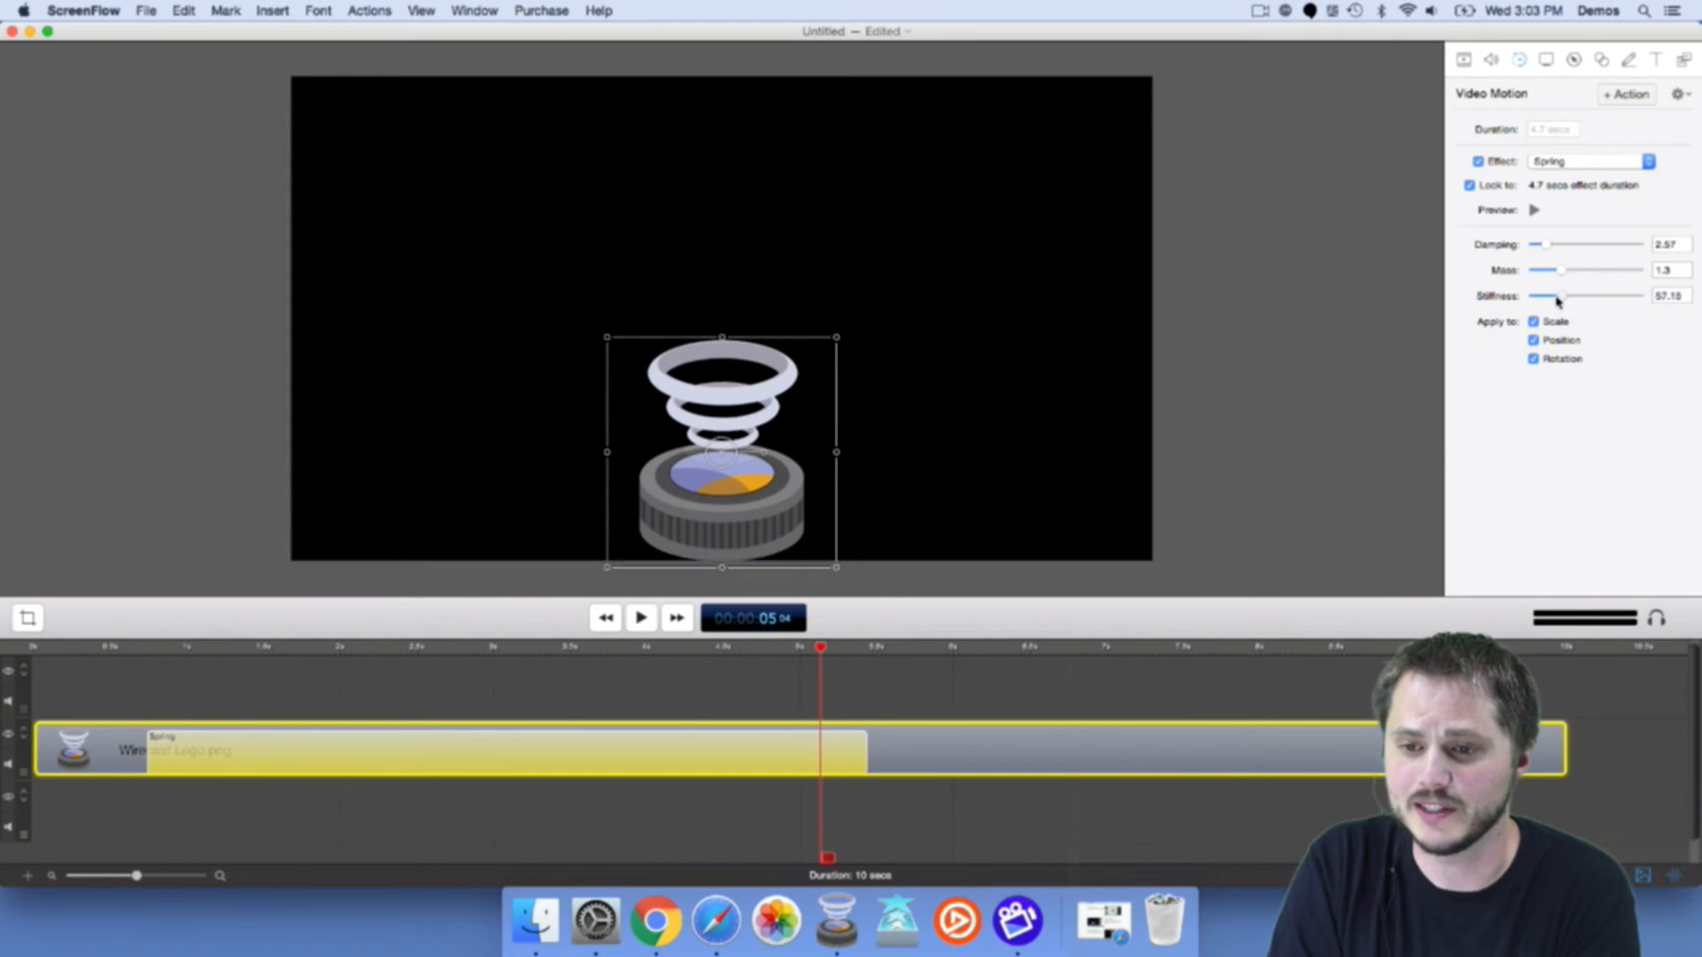
pyautogui.moveTo(1594, 302); pyautogui.dragTo(1530, 295)
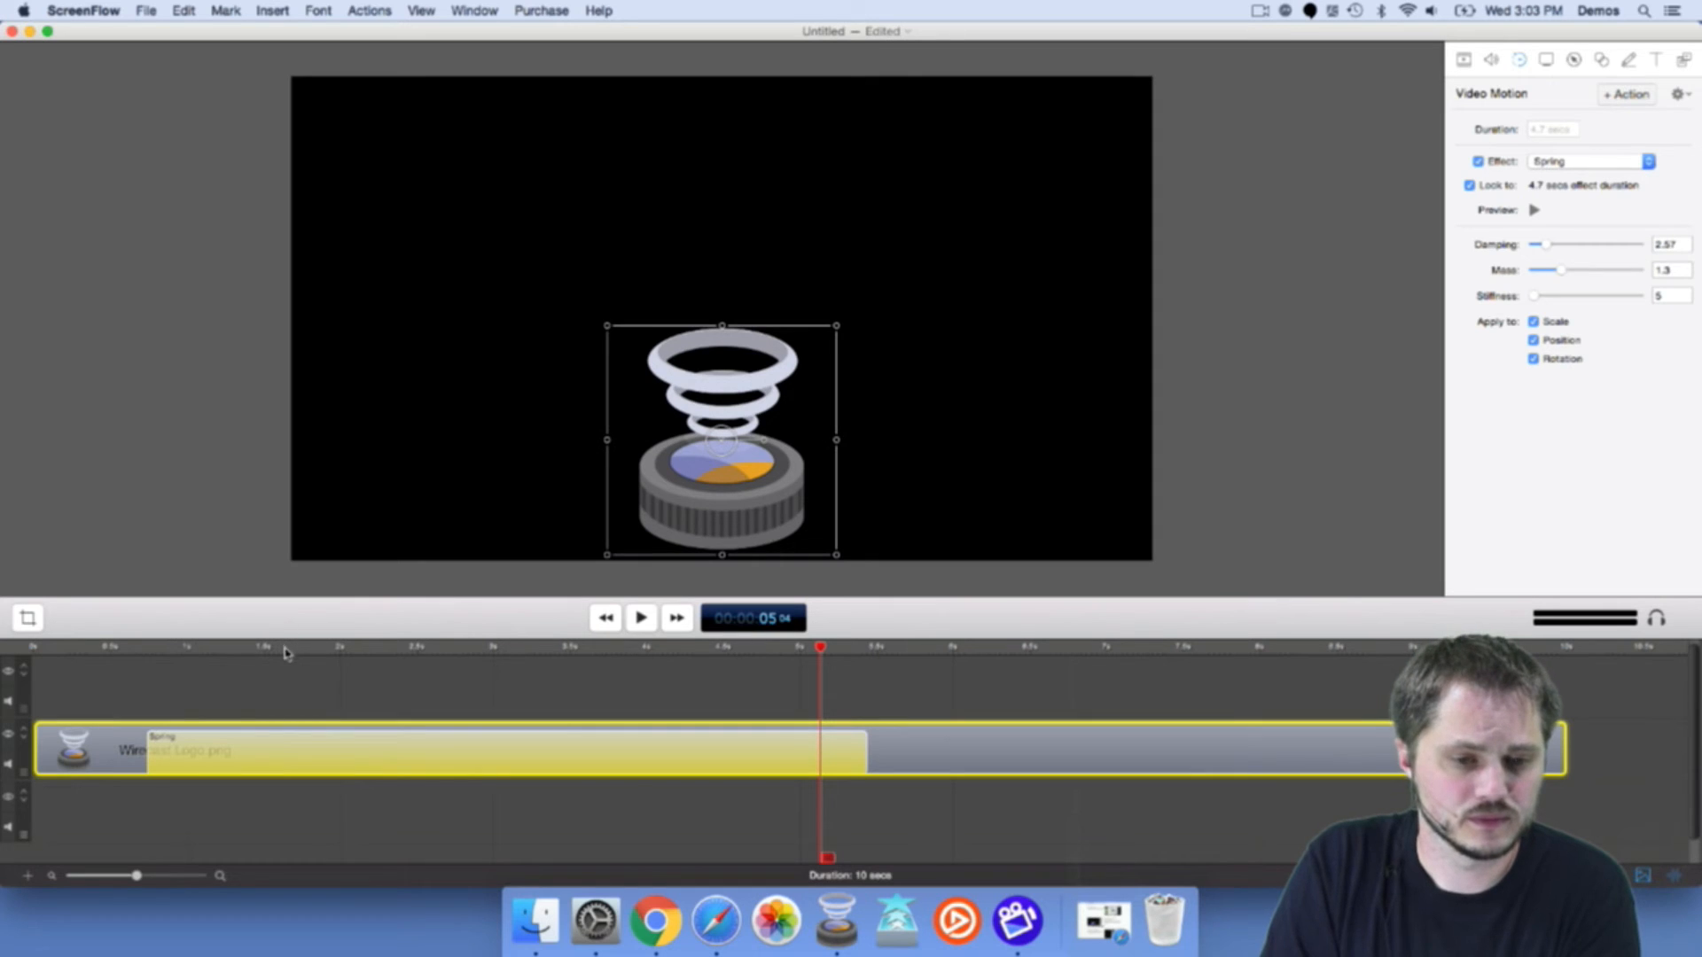
pyautogui.click(1532, 211)
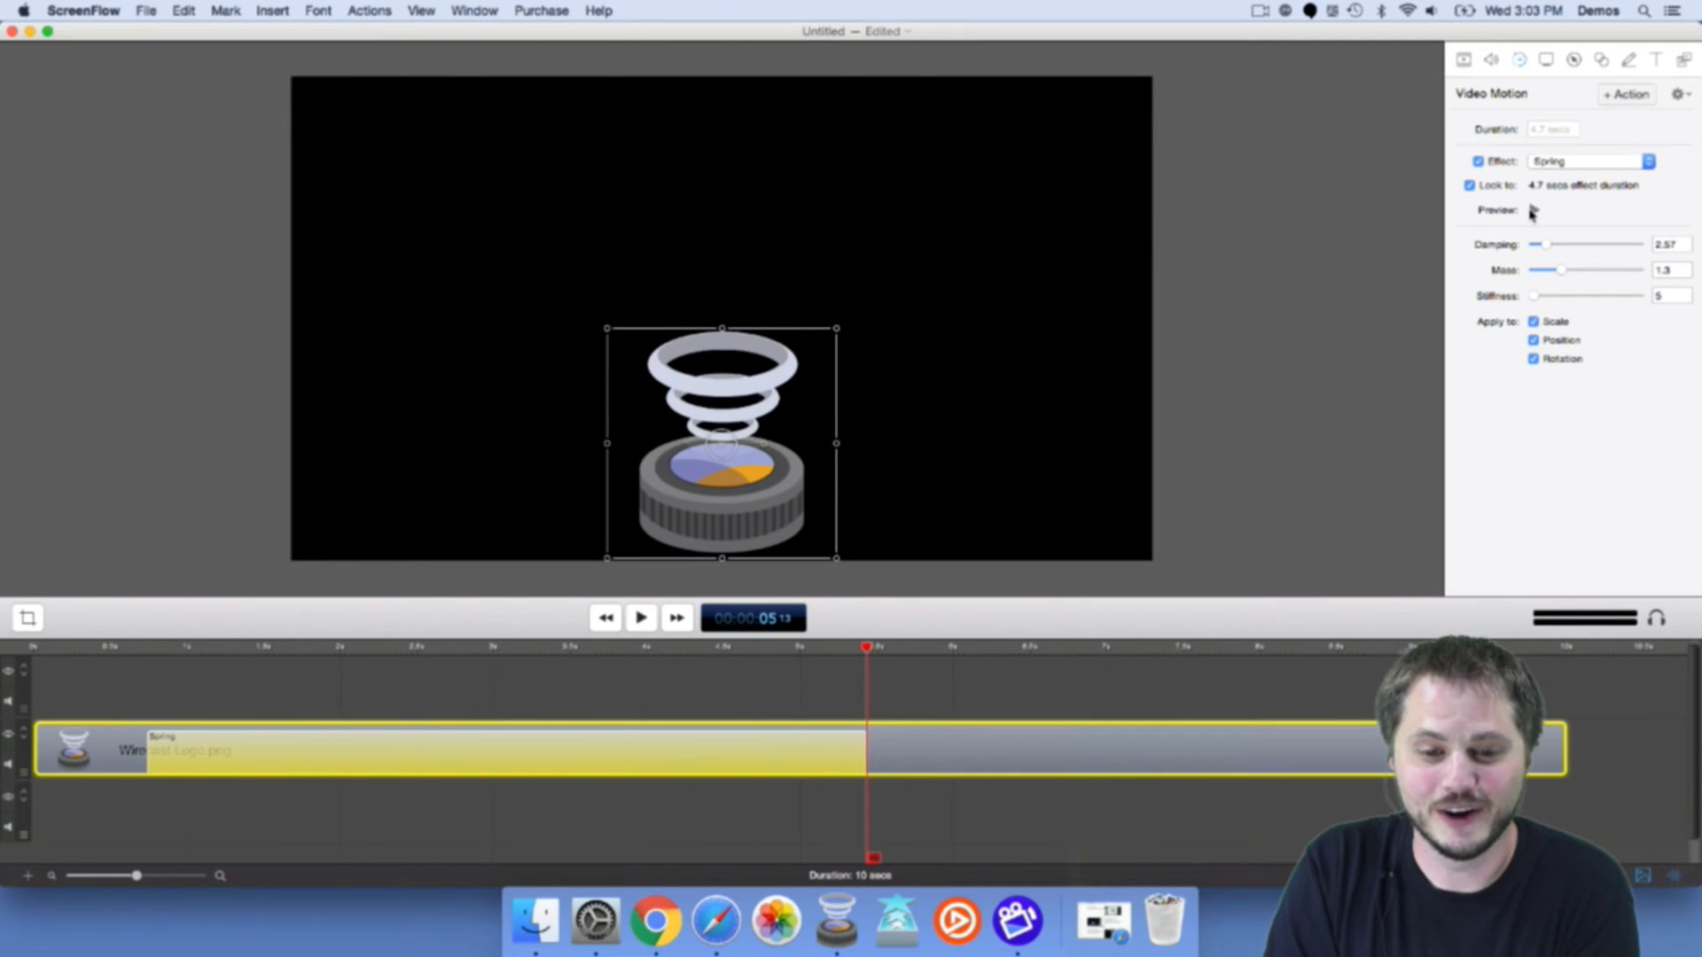
pyautogui.click(1532, 211)
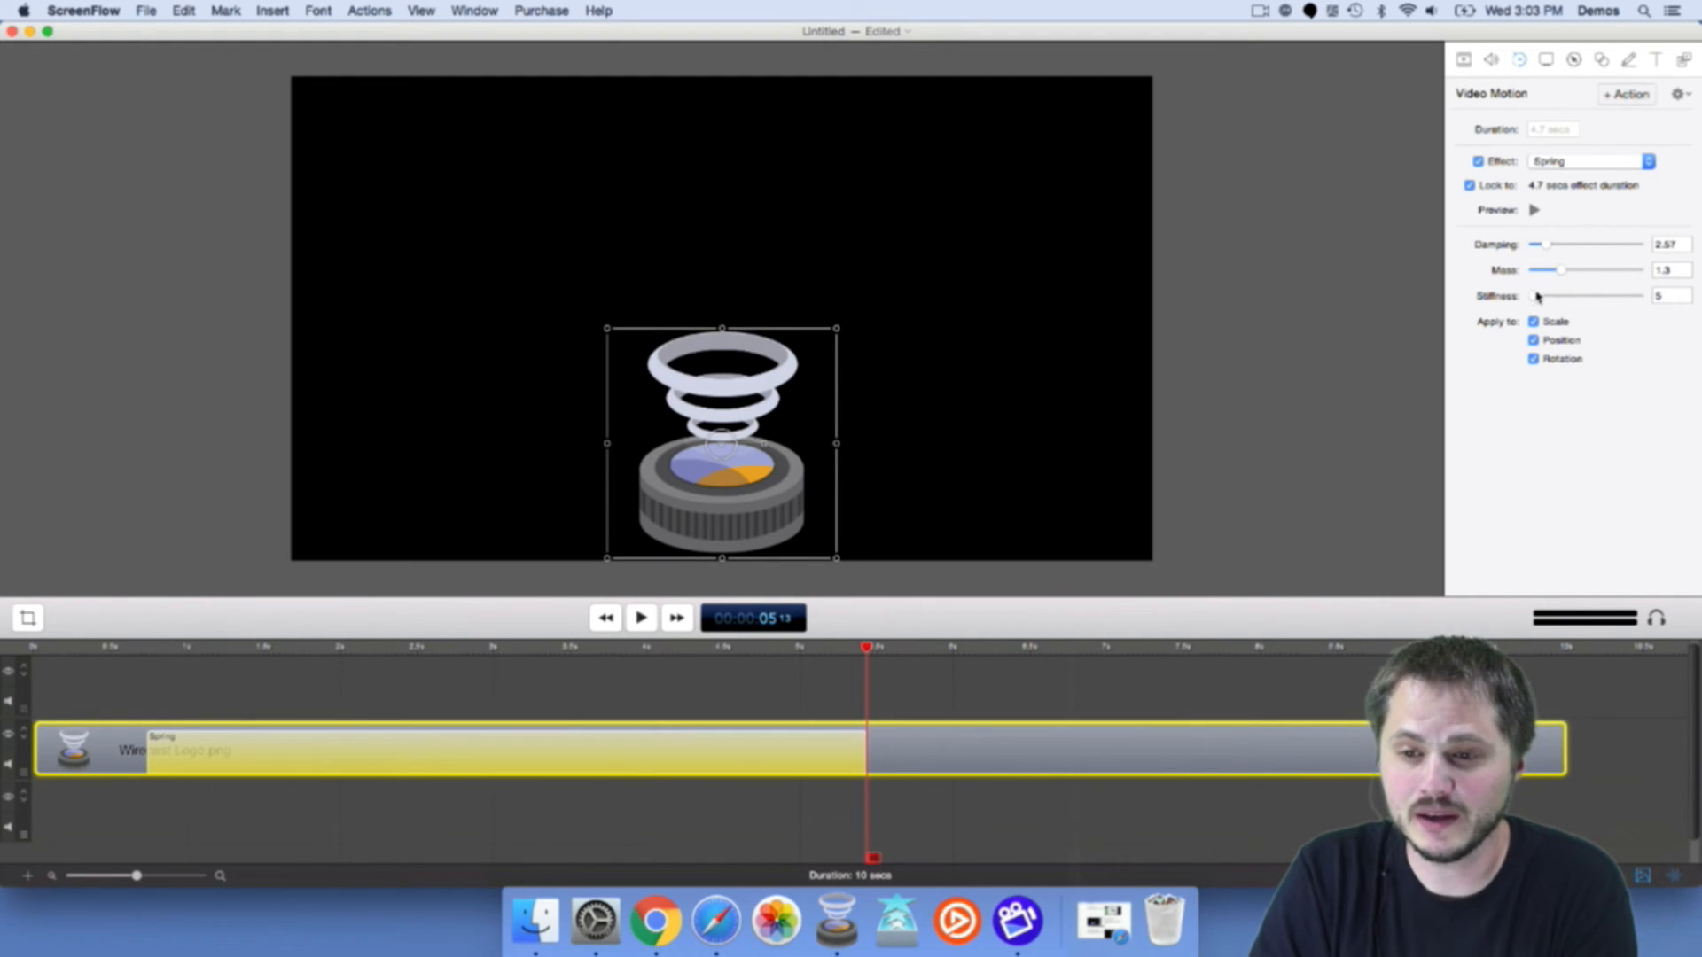
pyautogui.click(1534, 211)
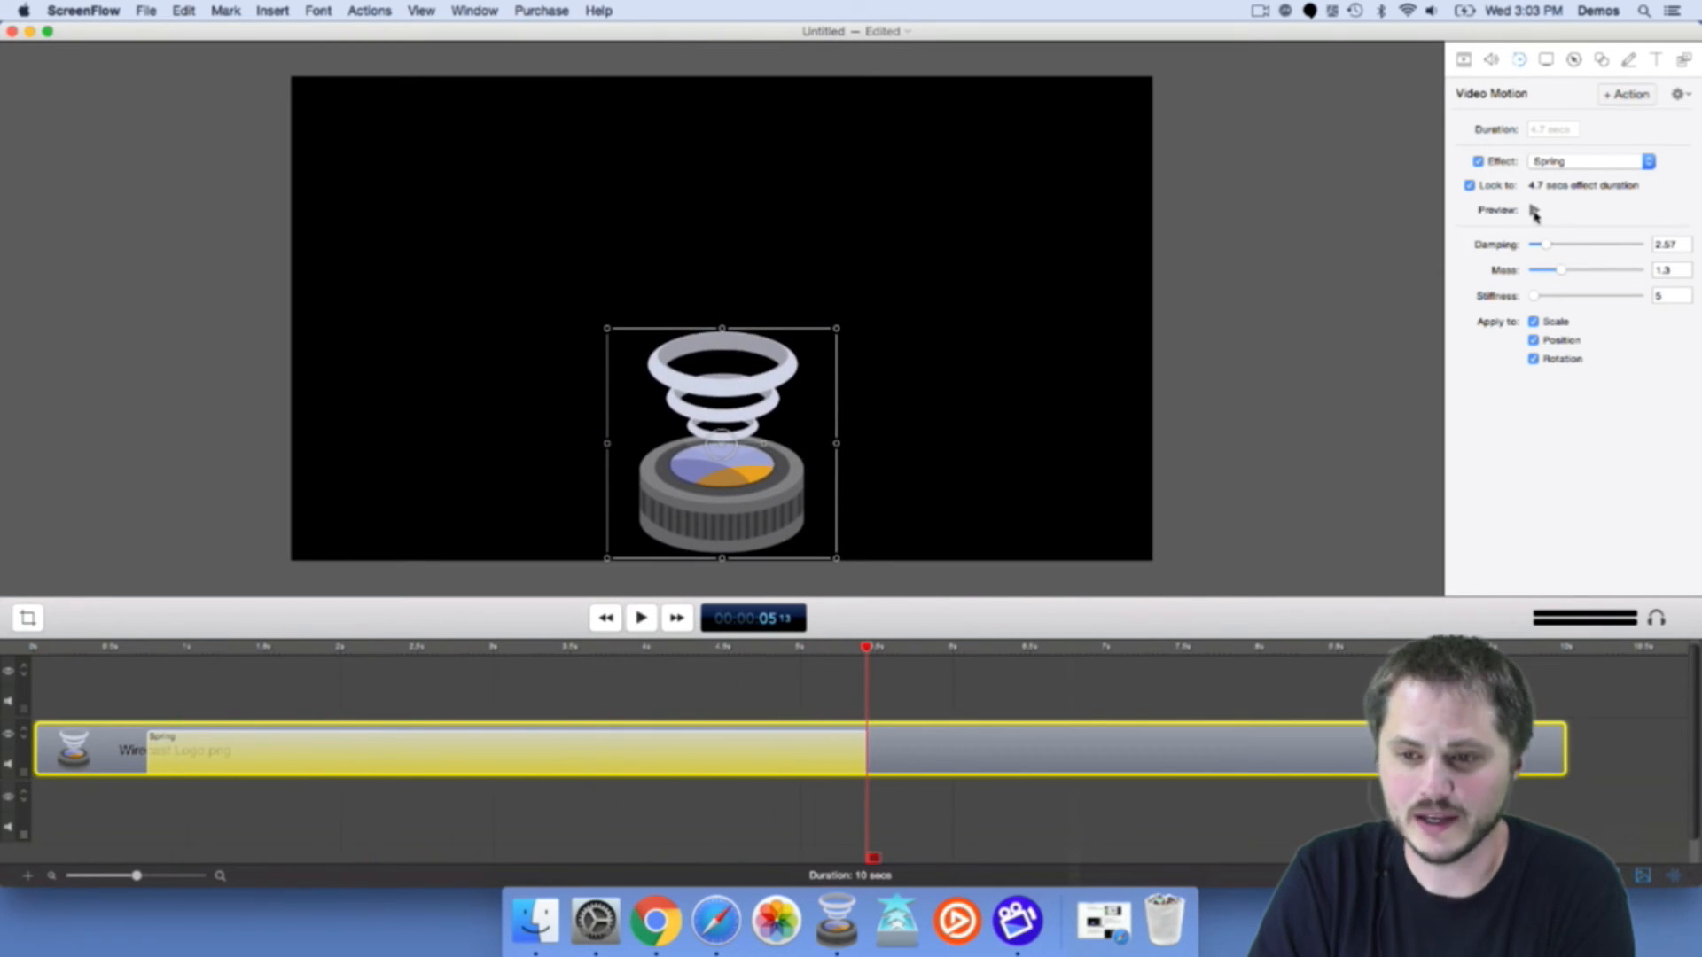
# Raise the Spring effect's stiffness to 200 and preview the action.
pyautogui.moveTo(1533, 297); pyautogui.dragTo(1602, 301)
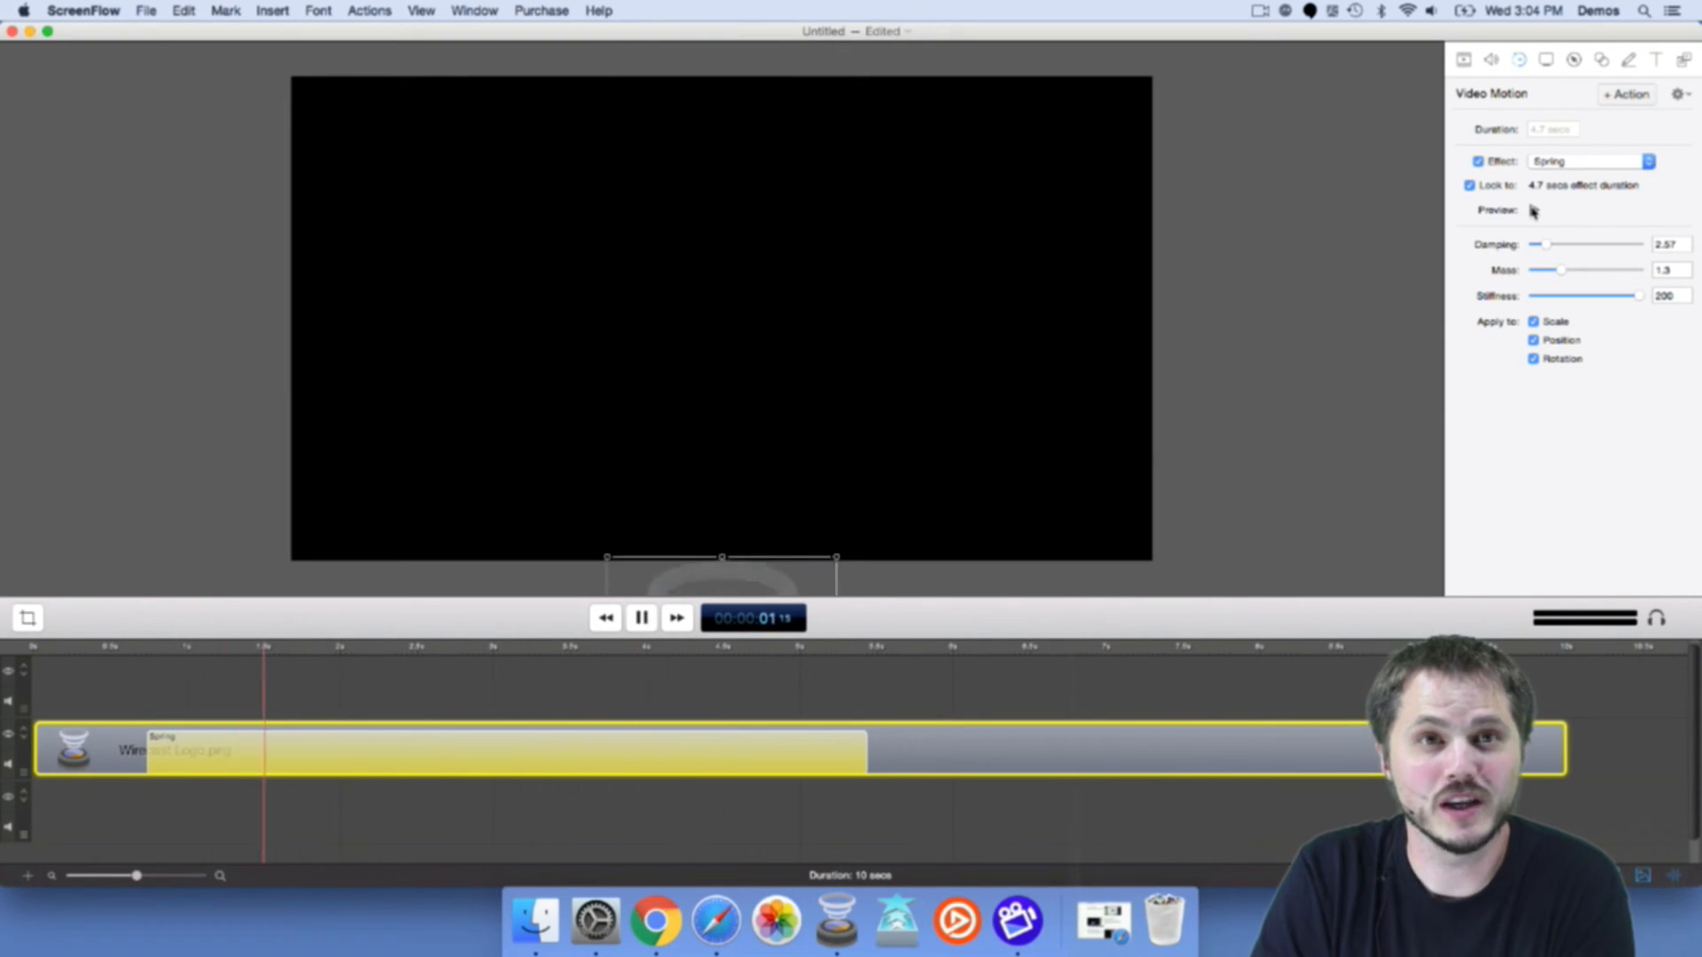
pyautogui.click(1533, 210)
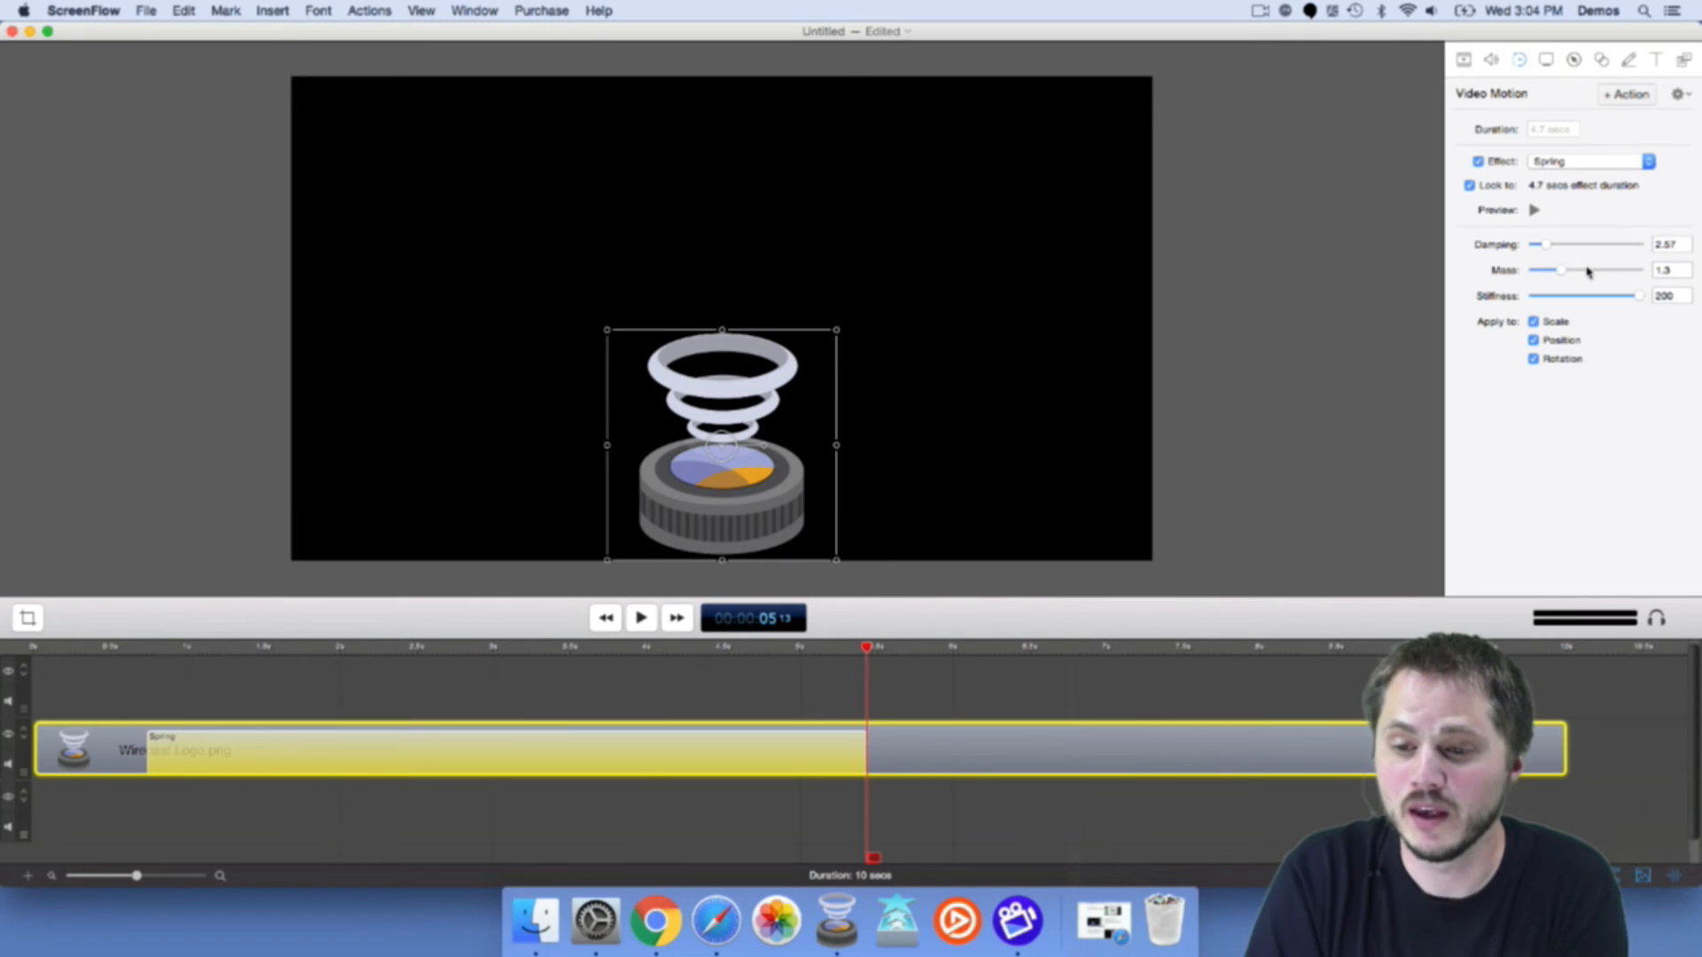
# Try the Spring effect on Rotation alone, switch it to Scale and Position only, and preview the action.
pyautogui.click(1533, 340)
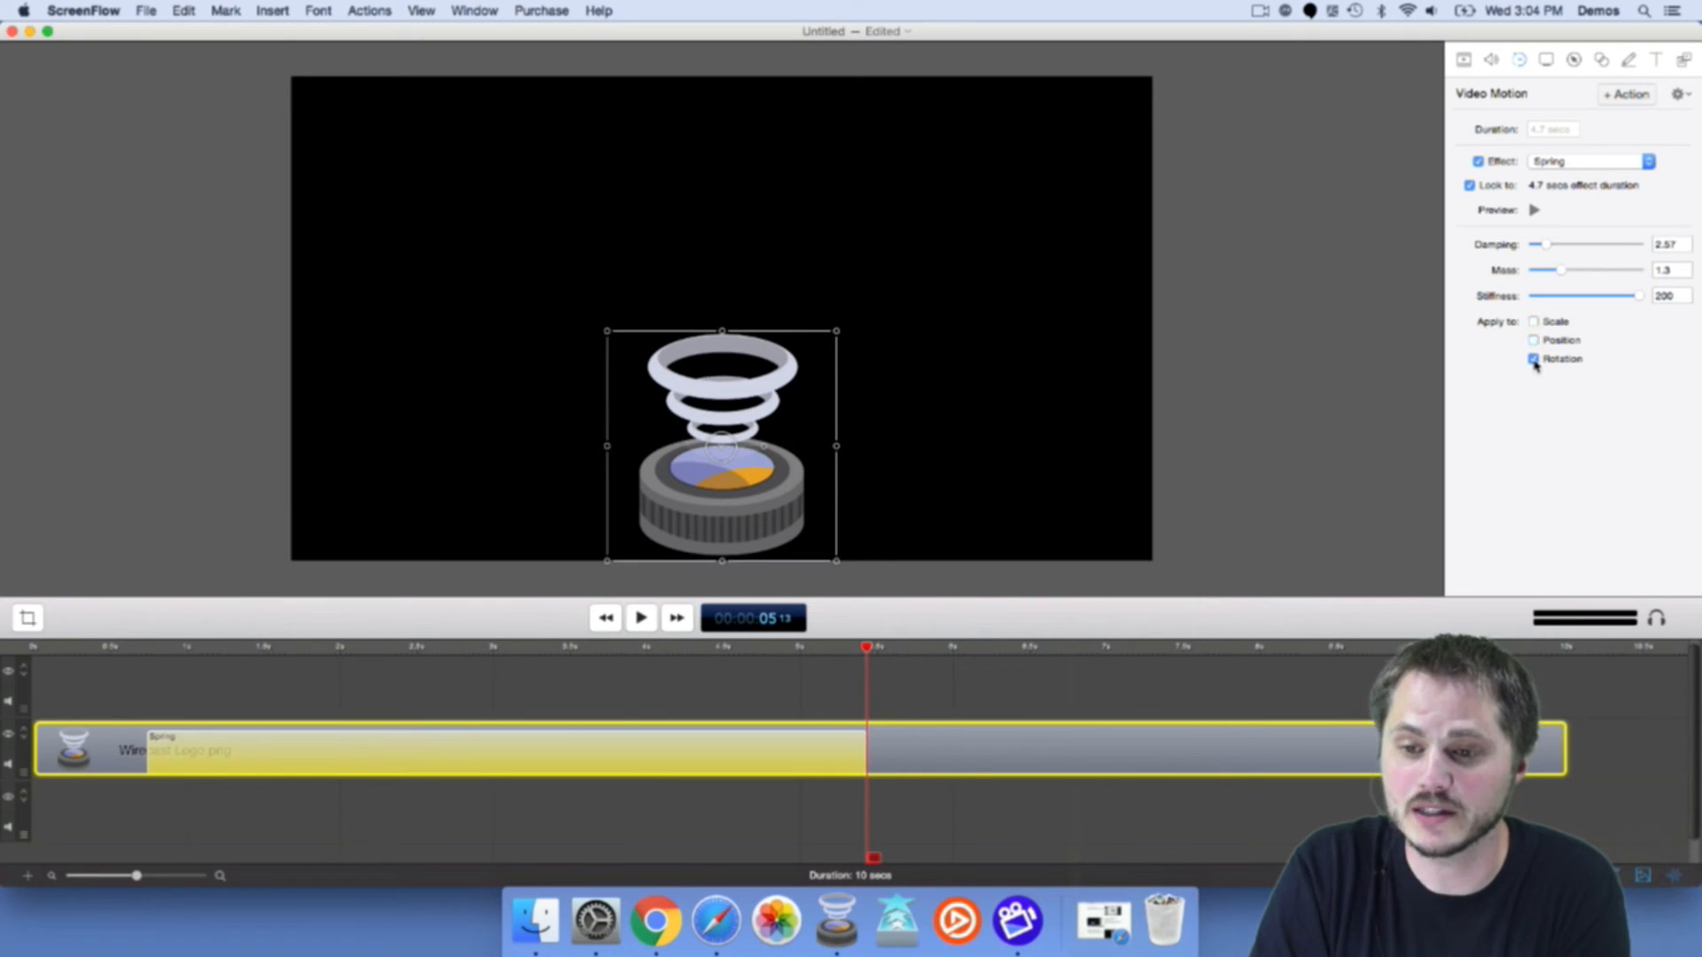
pyautogui.click(1534, 211)
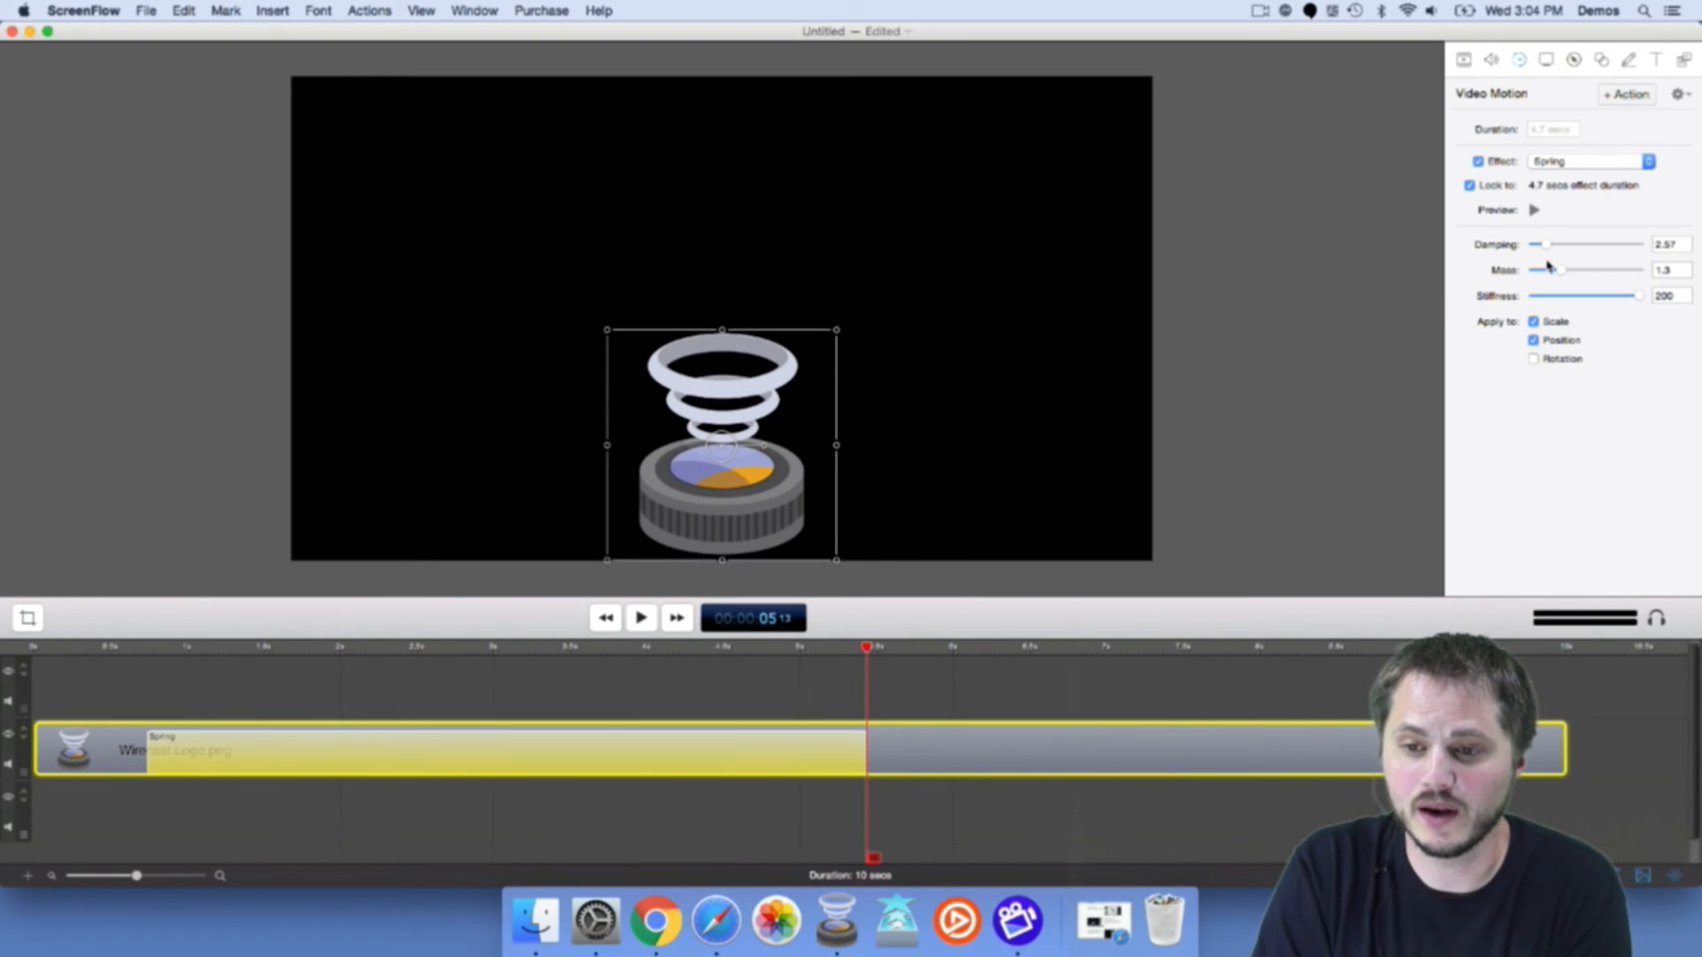
pyautogui.click(1534, 210)
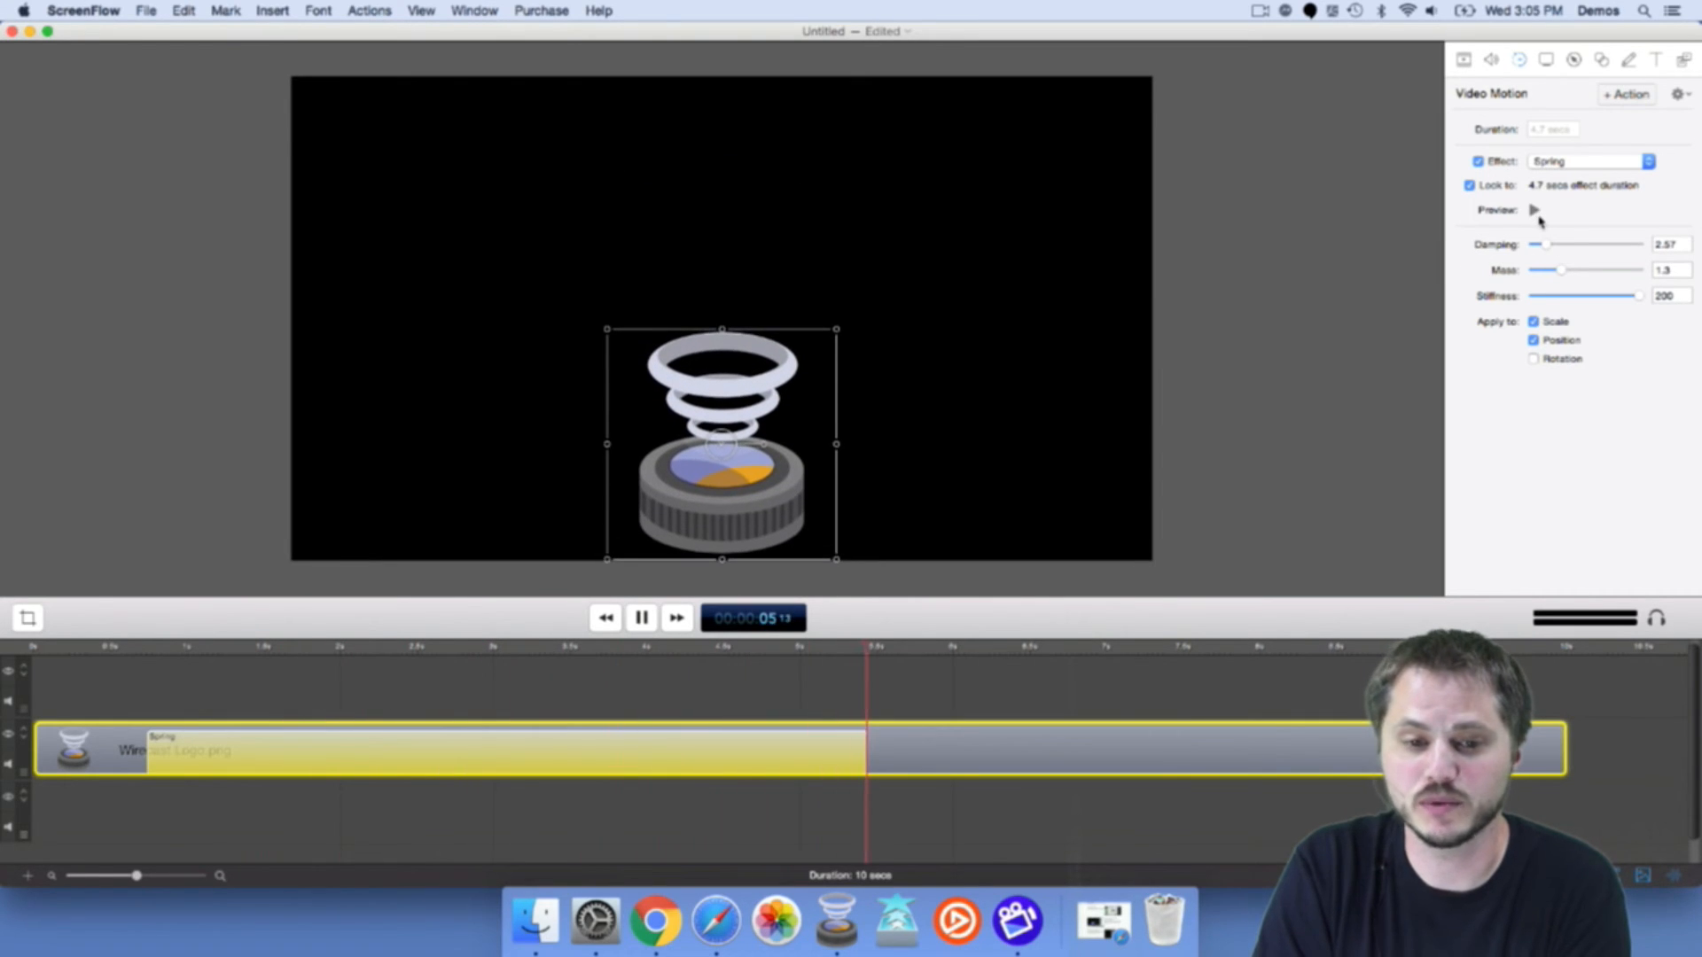
# Apply the Spring effect to Rotation only, excluding Scale and Position, and preview the action.
pyautogui.click(1534, 322)
pyautogui.click(1534, 340)
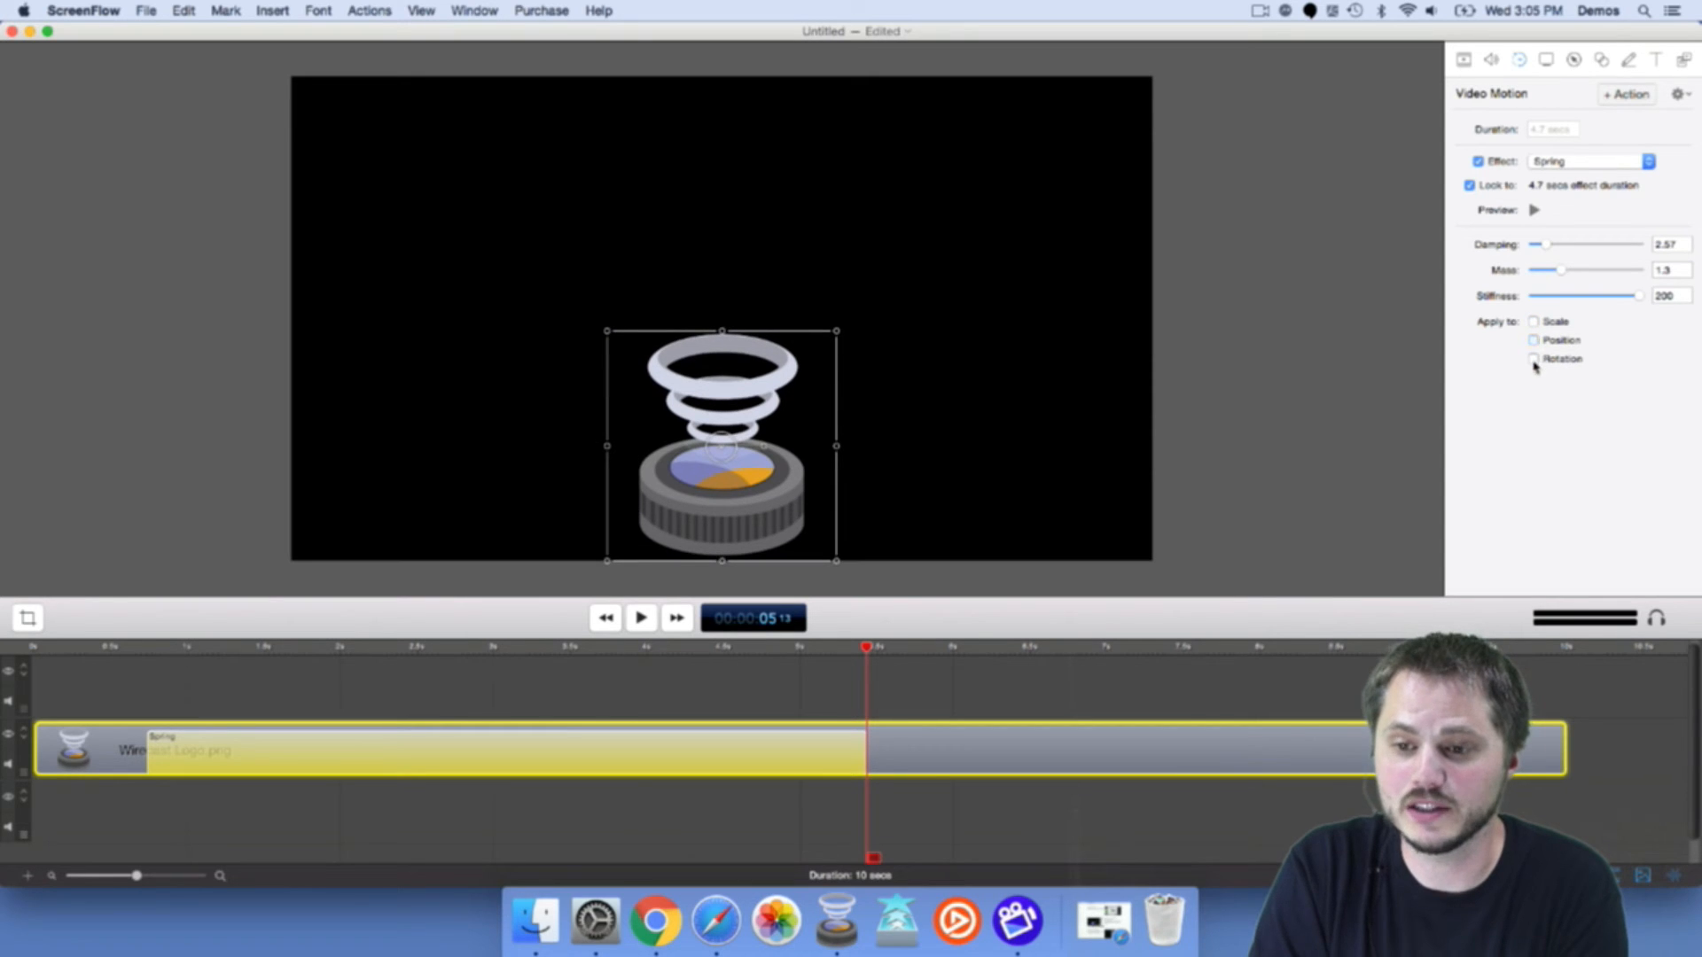
pyautogui.click(1533, 210)
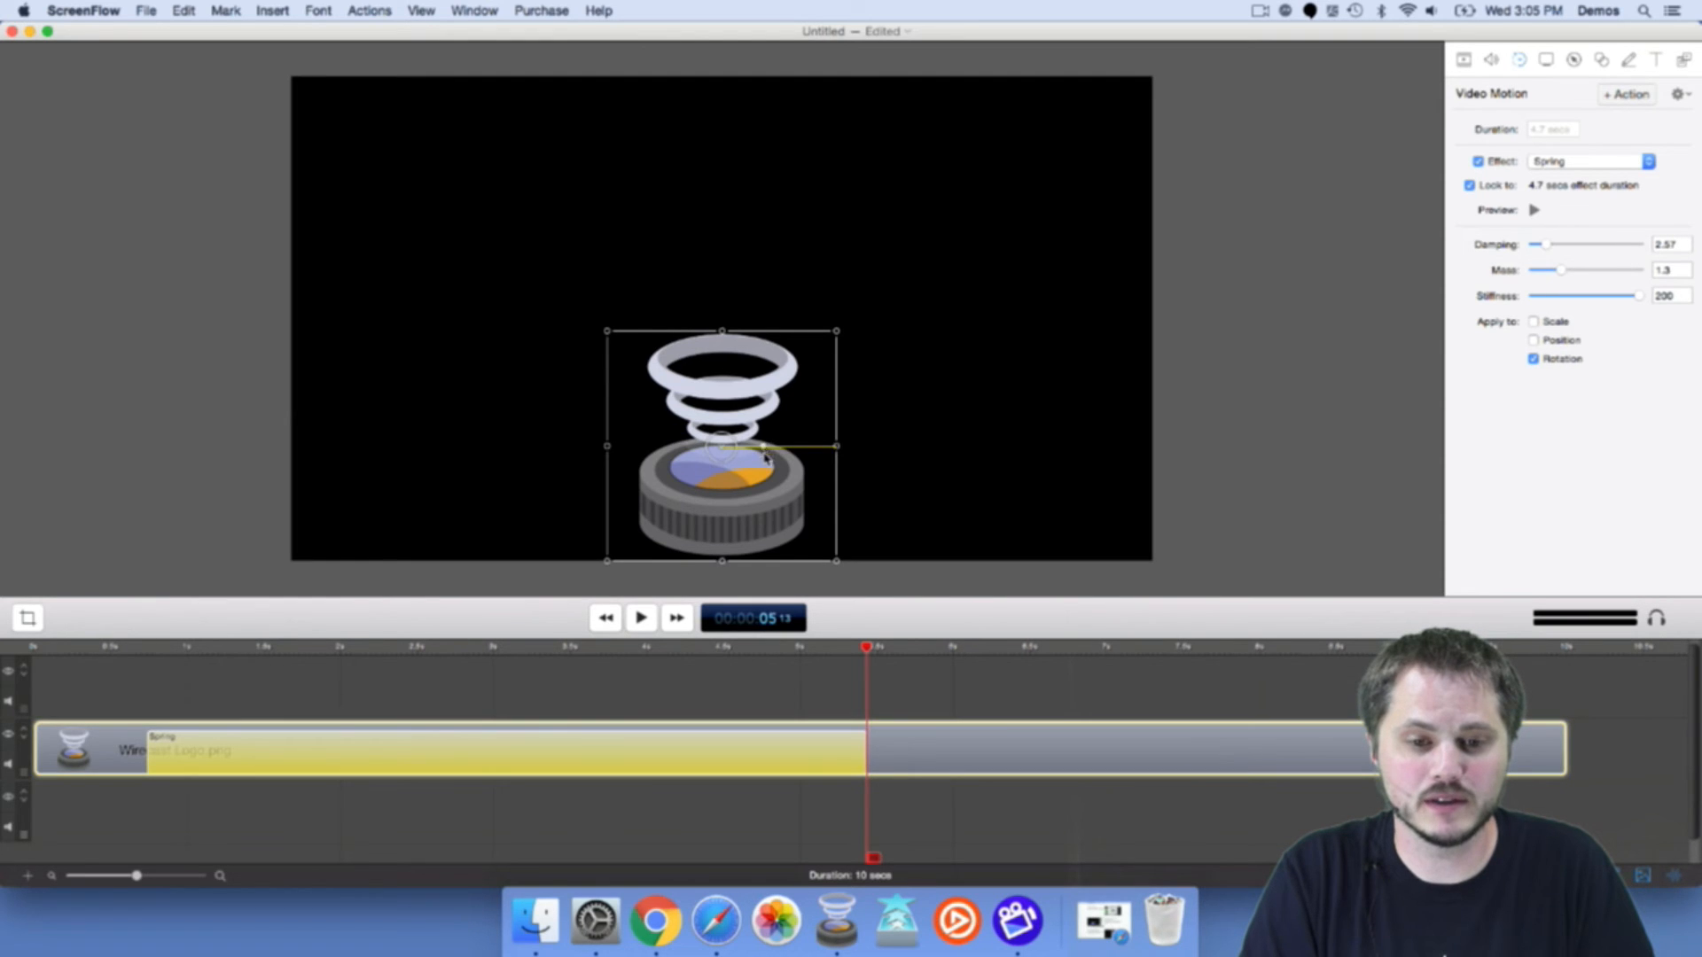
# Turn the logo upside down at the action's end, move it down onto the canvas at the action's start, and preview the animation.
pyautogui.moveTo(764, 452); pyautogui.dragTo(620, 449)
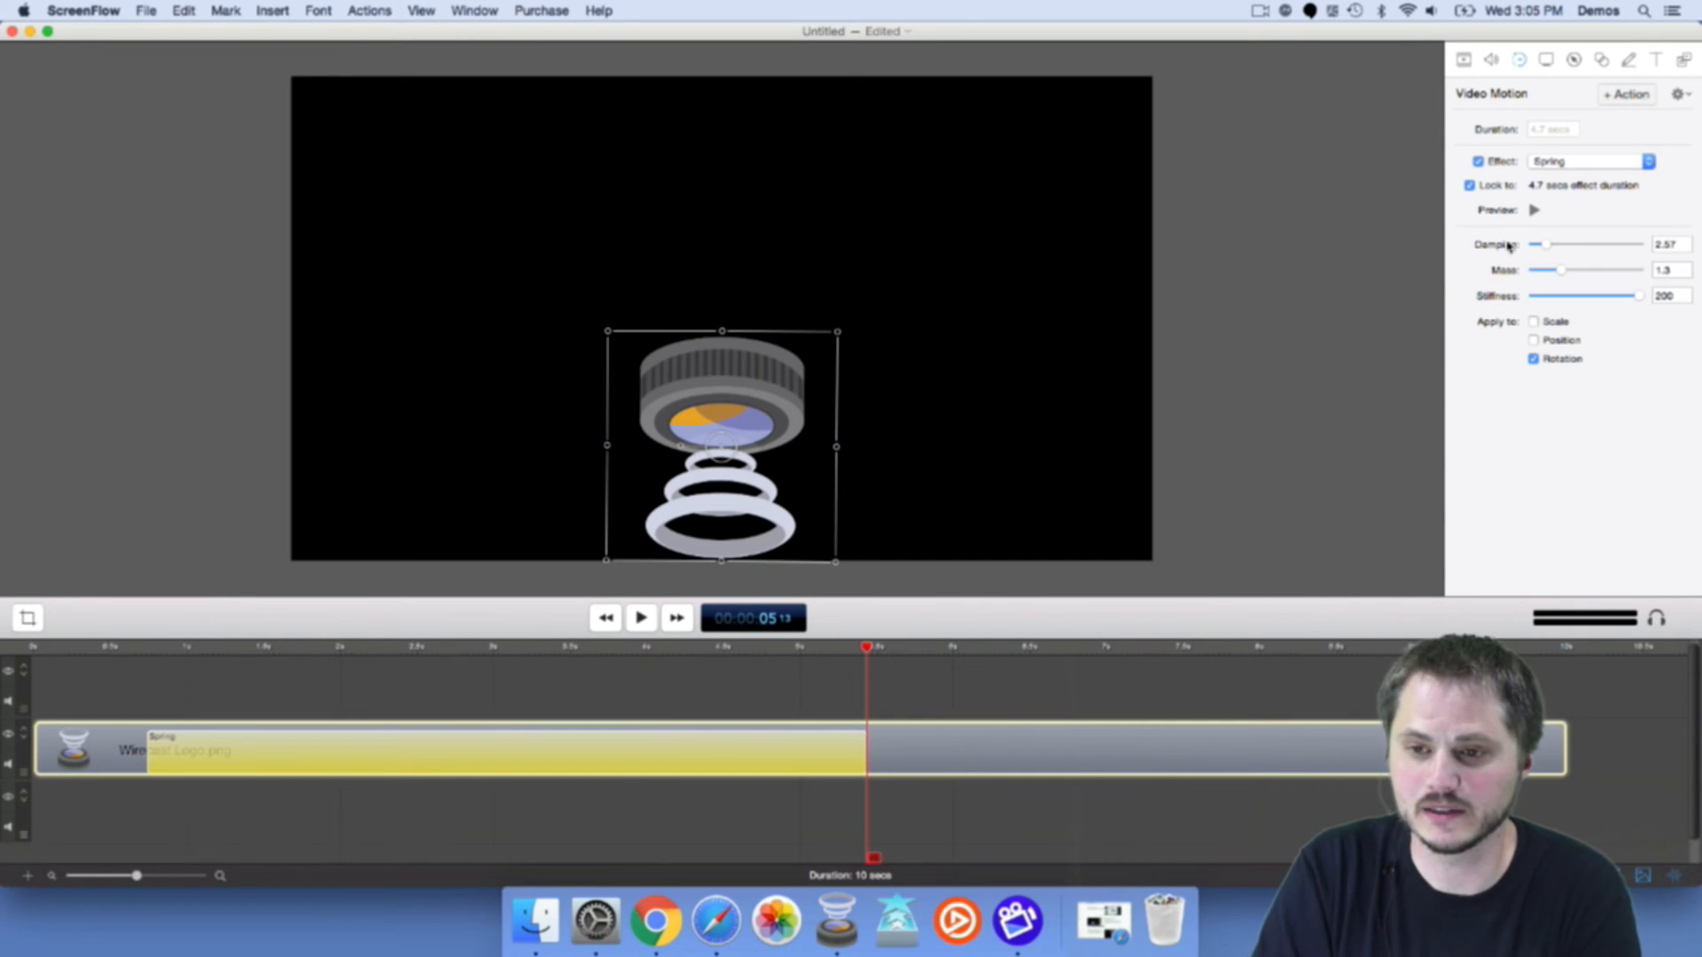
pyautogui.click(1533, 211)
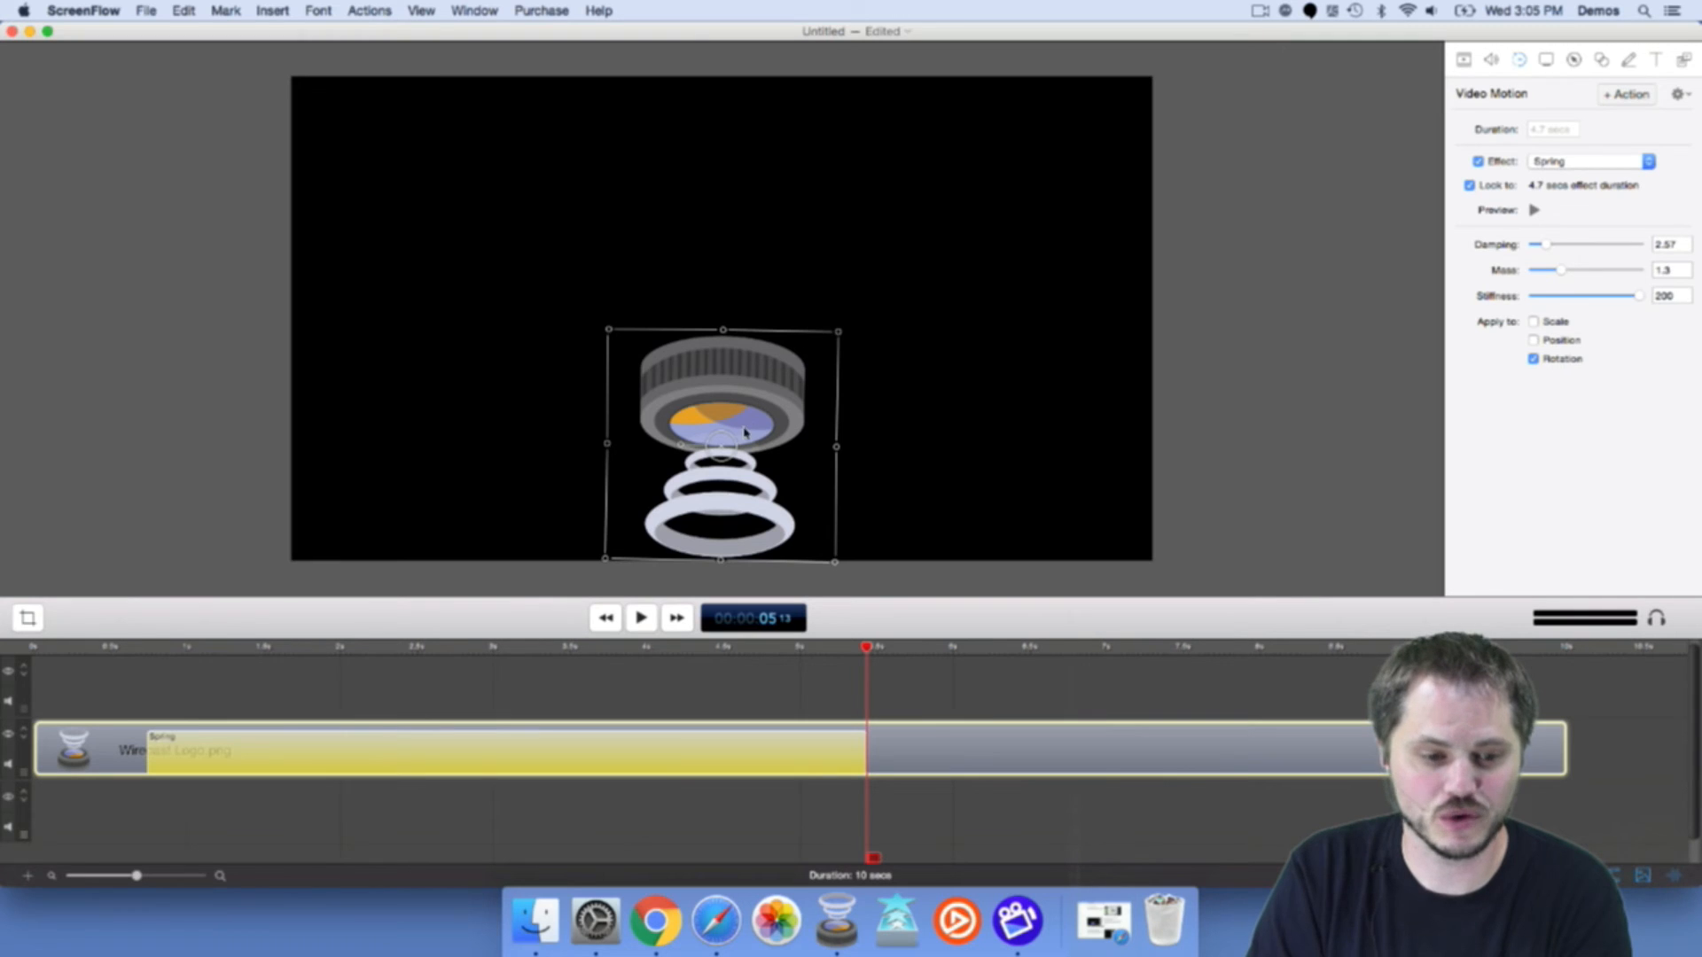
pyautogui.click(147, 678)
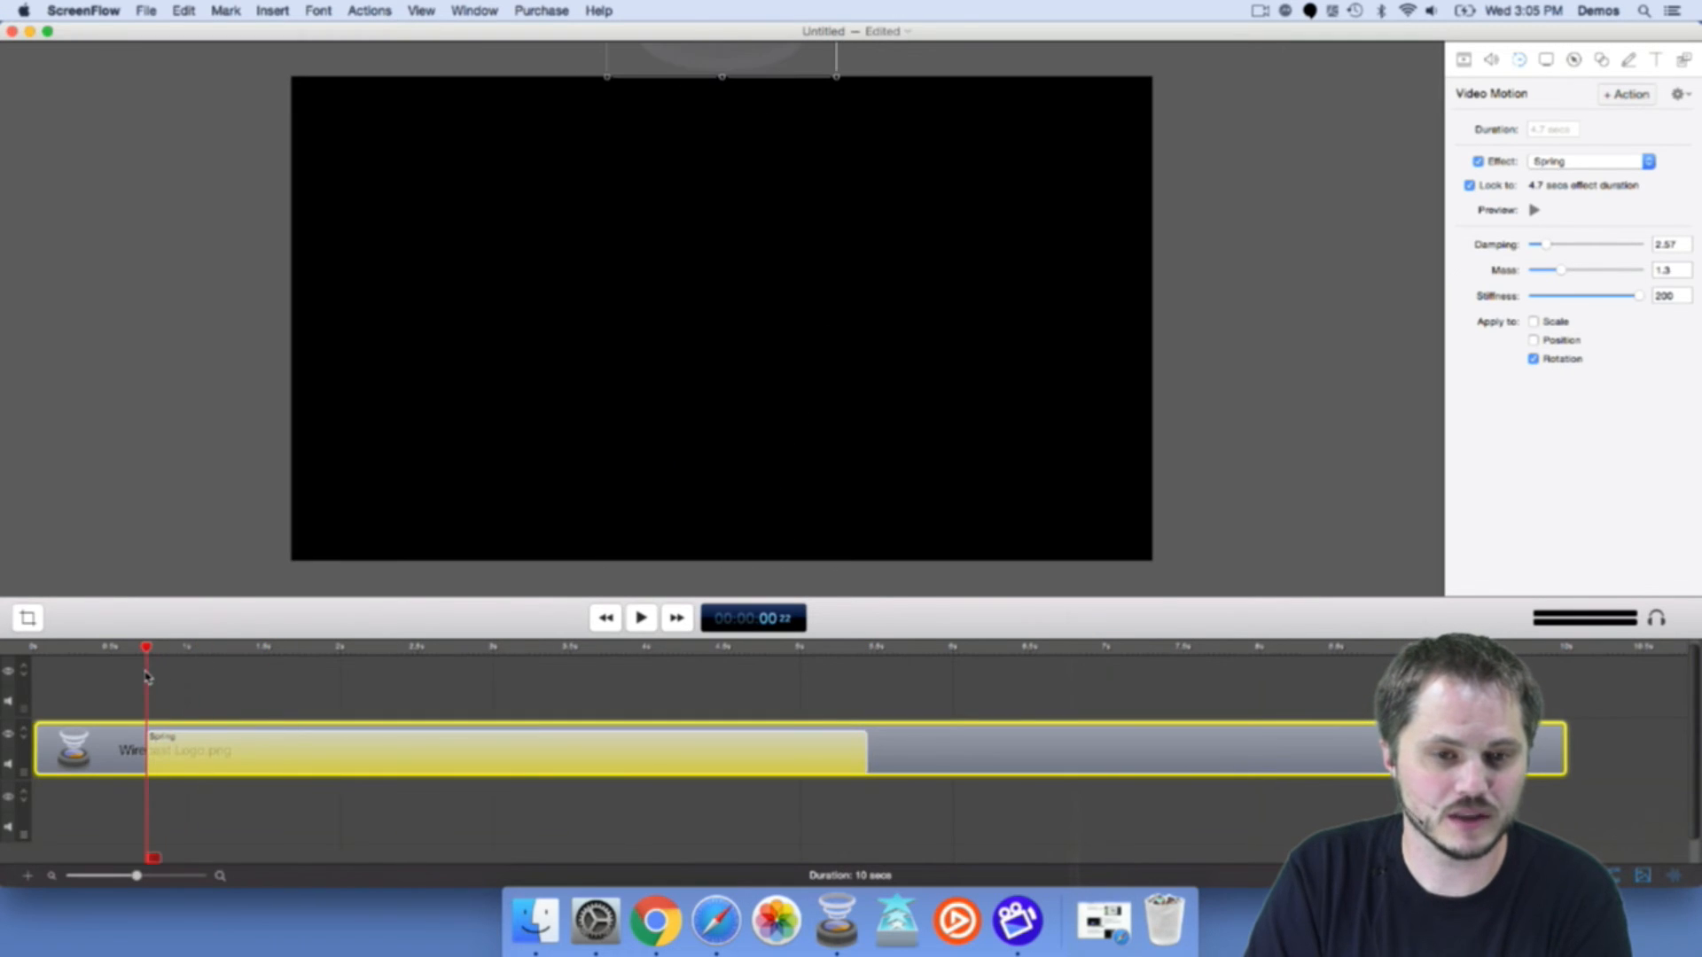
pyautogui.moveTo(705, 73); pyautogui.dragTo(707, 512)
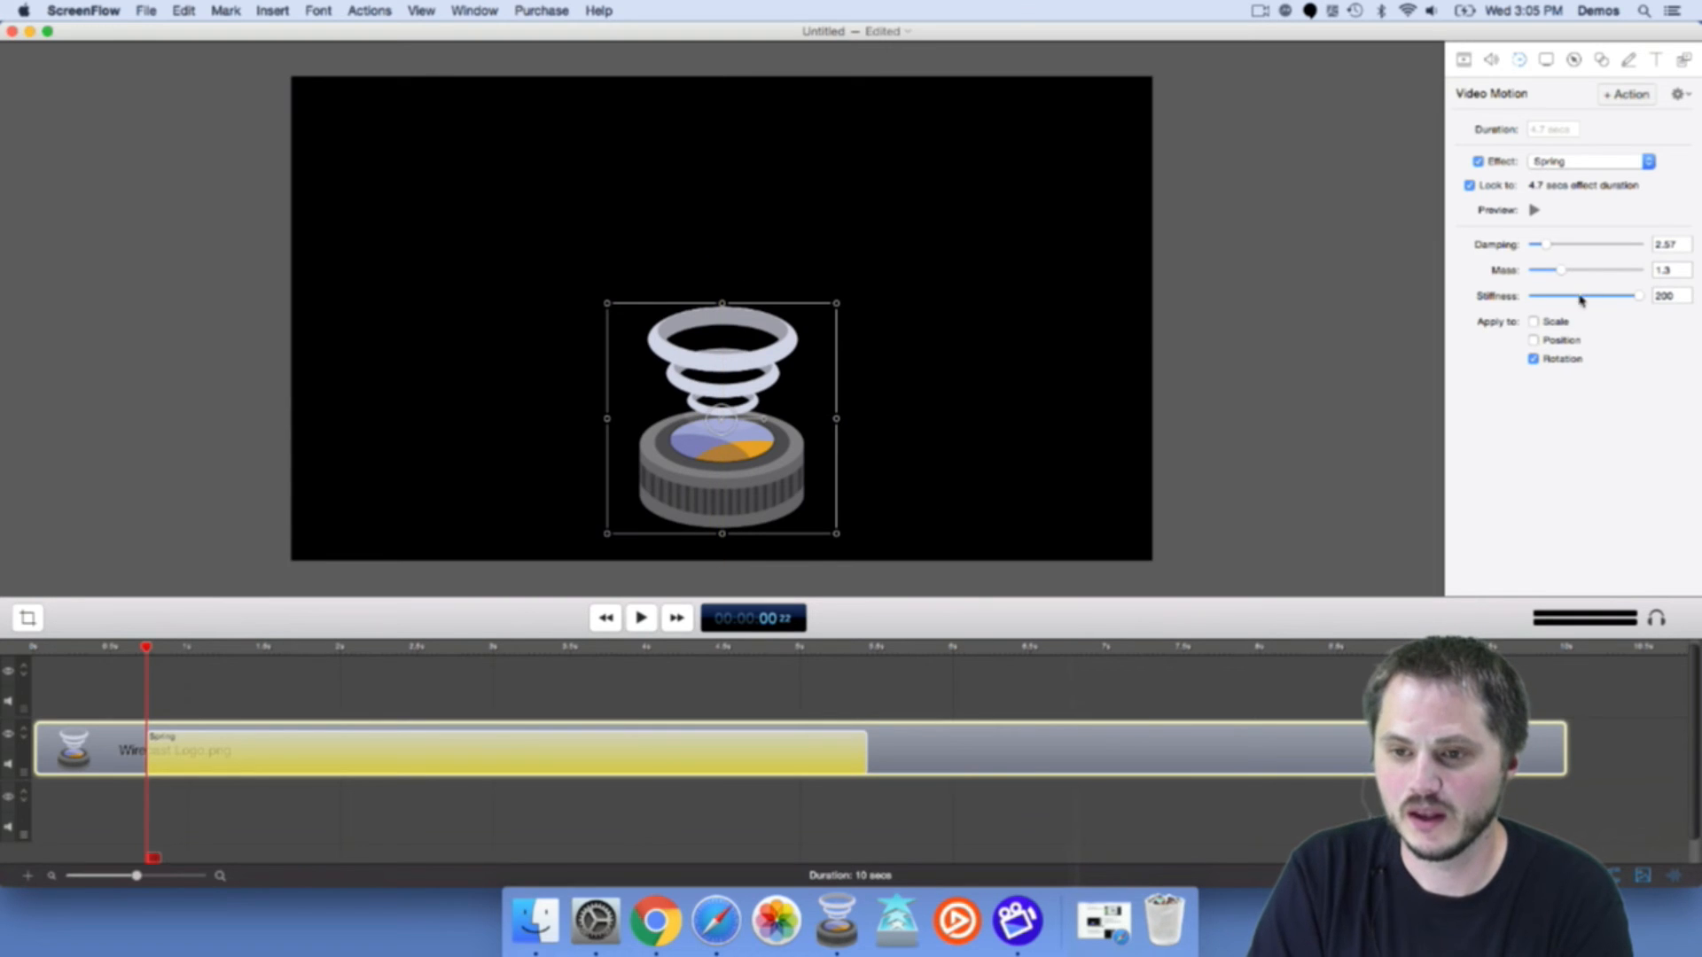
pyautogui.click(1532, 211)
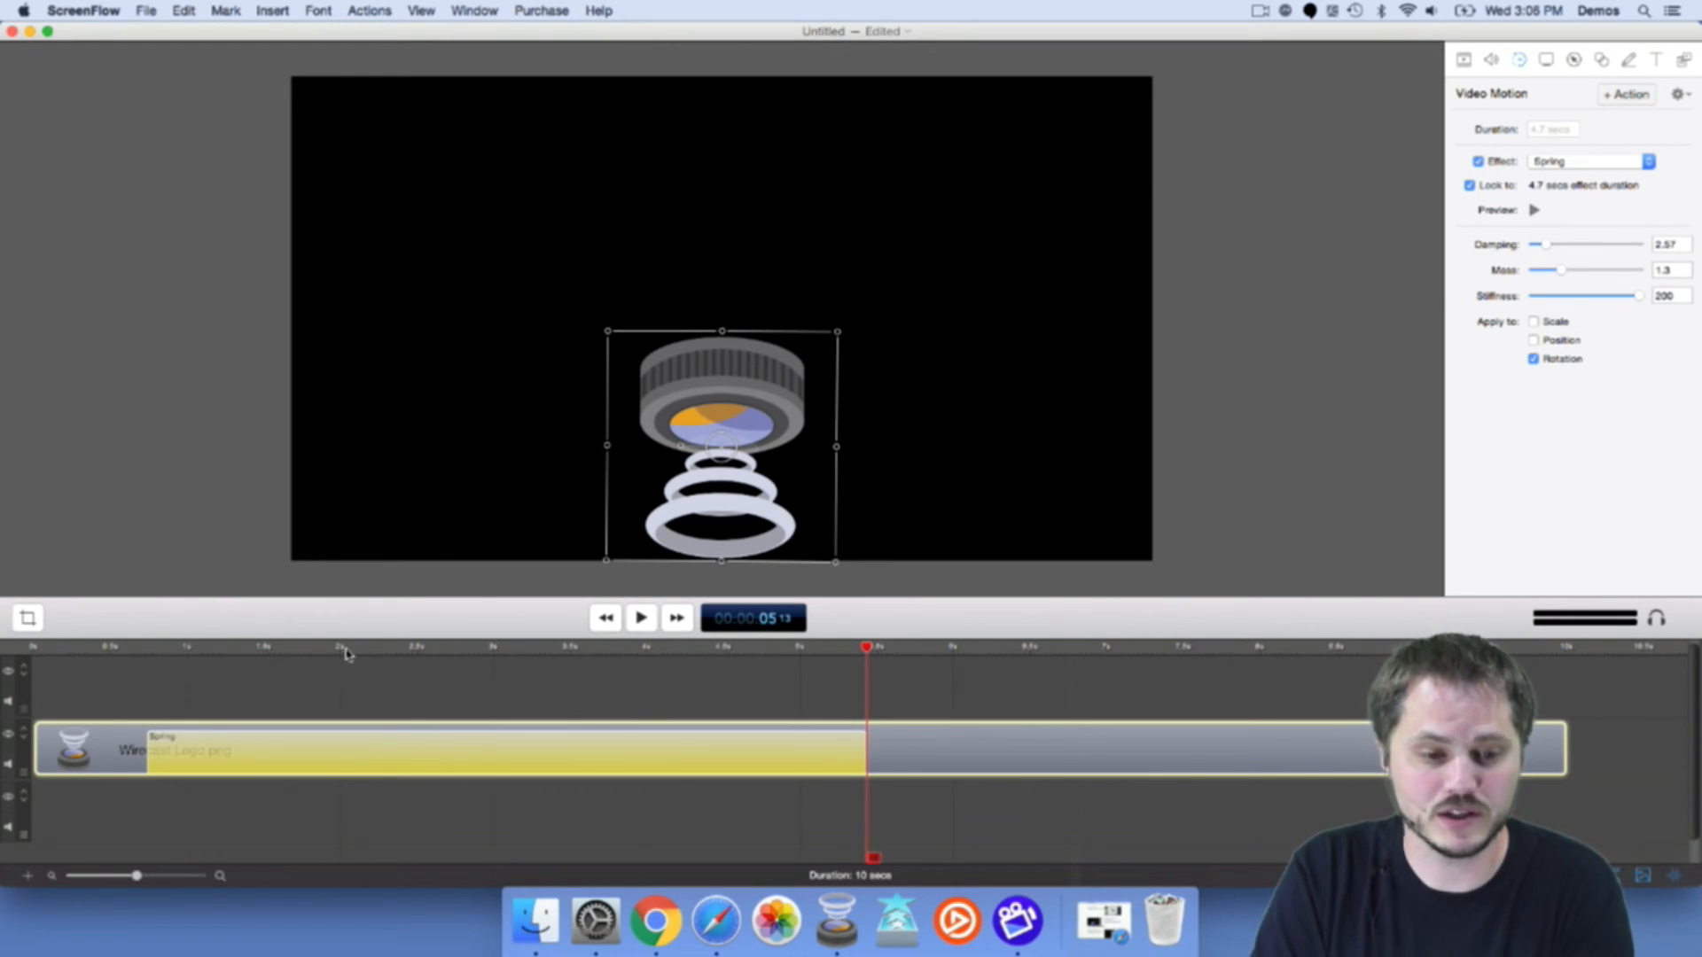
# Return to the action's start and undo the logo's position change and its rotation.
pyautogui.moveTo(346, 653); pyautogui.dragTo(147, 689)
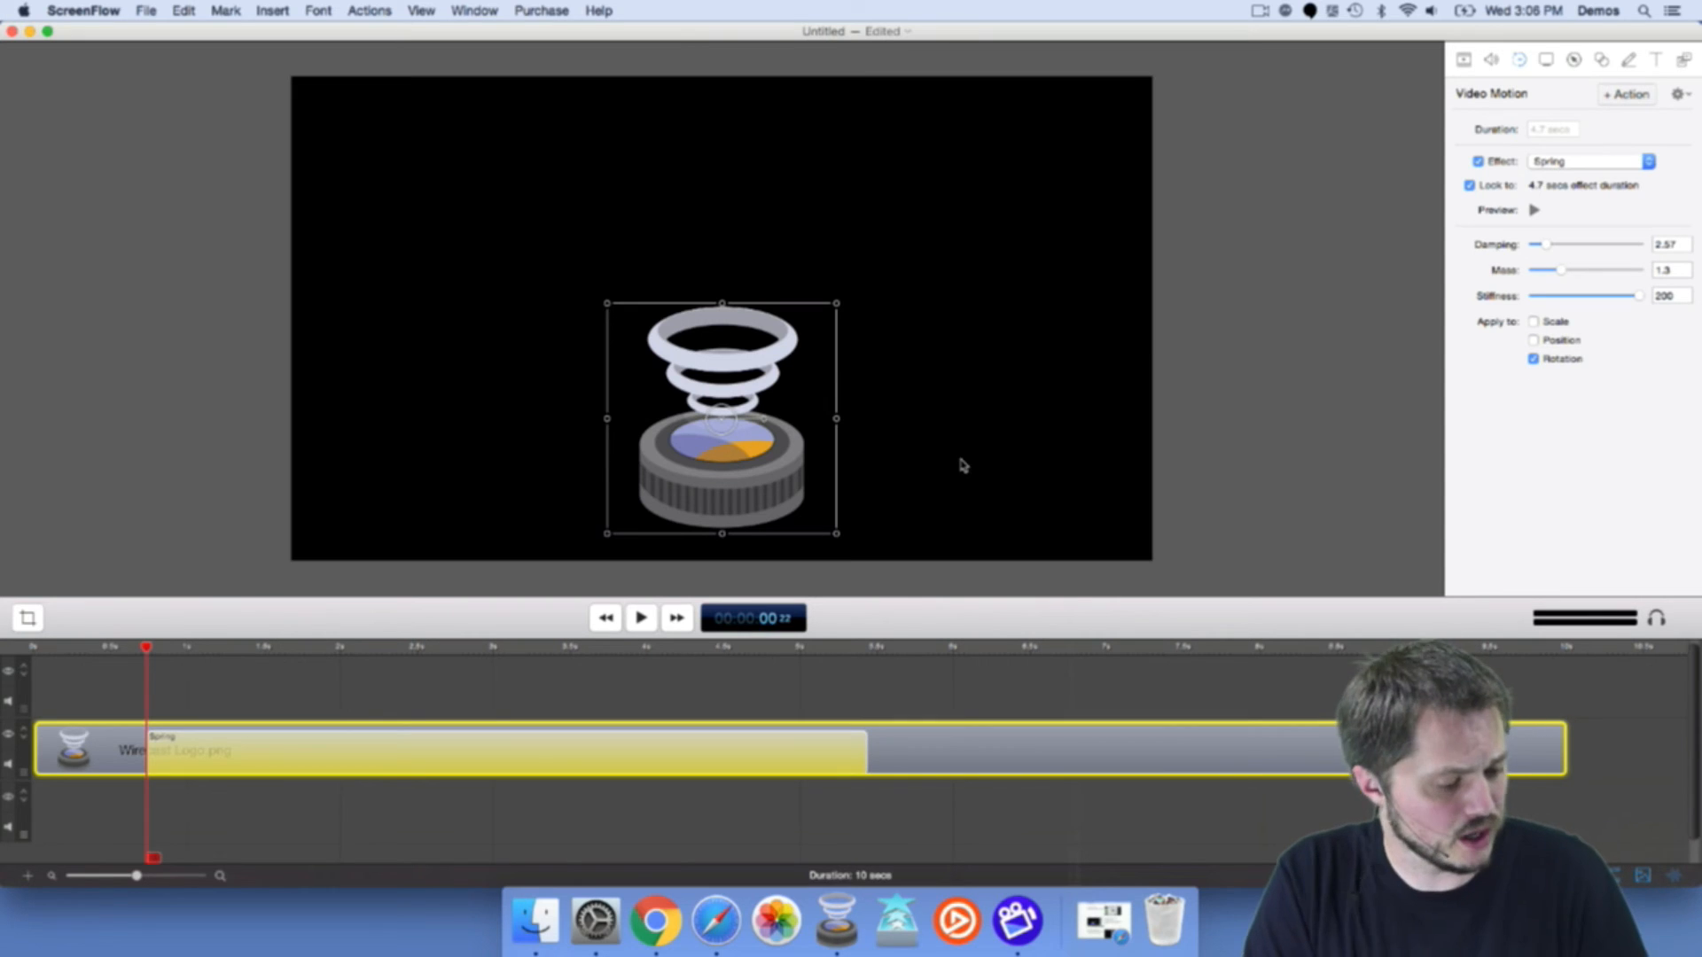
pyautogui.click(148, 10)
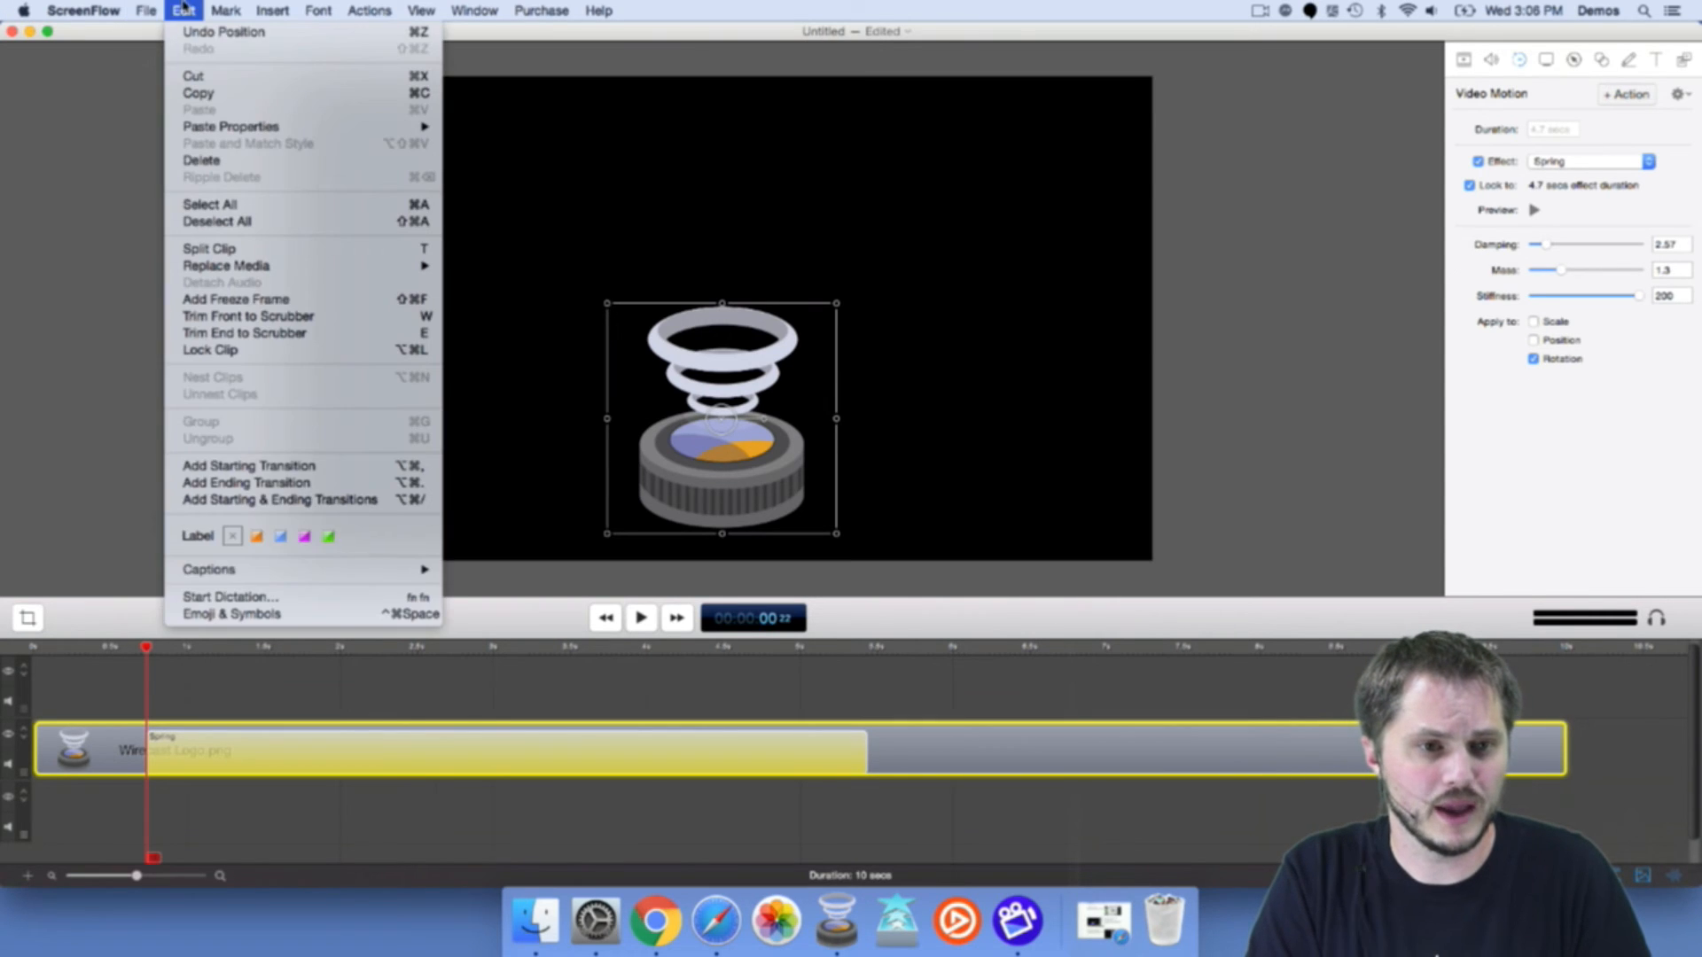
pyautogui.click(205, 31)
pyautogui.click(189, 10)
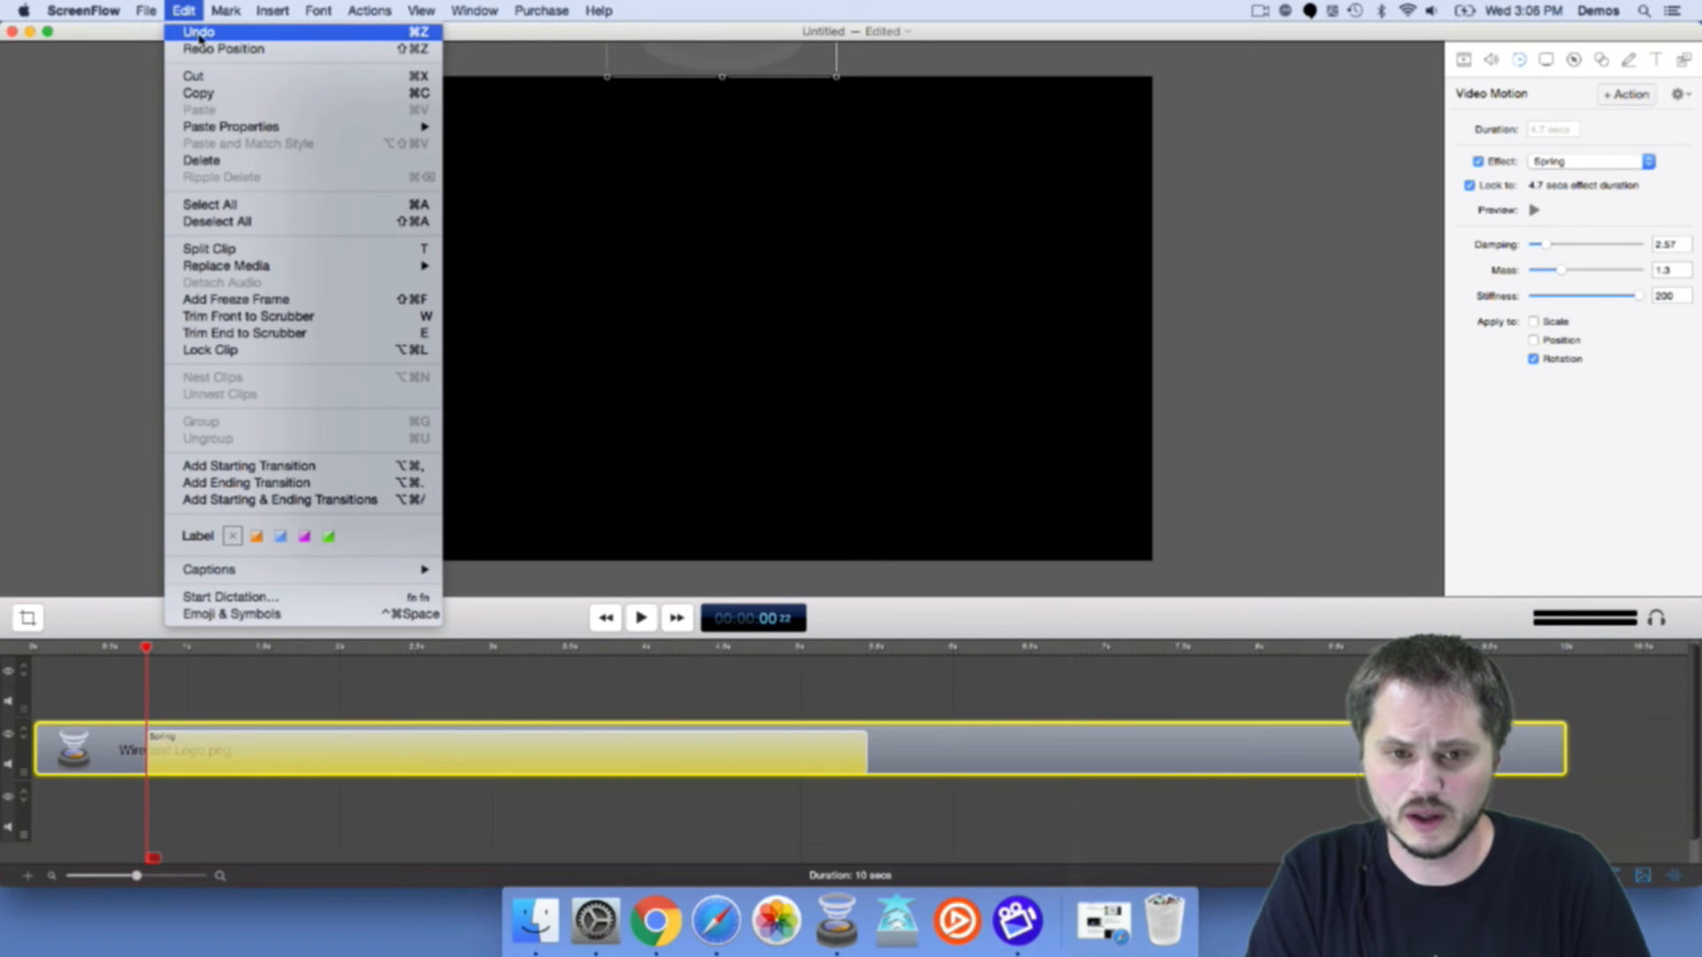
pyautogui.click(200, 35)
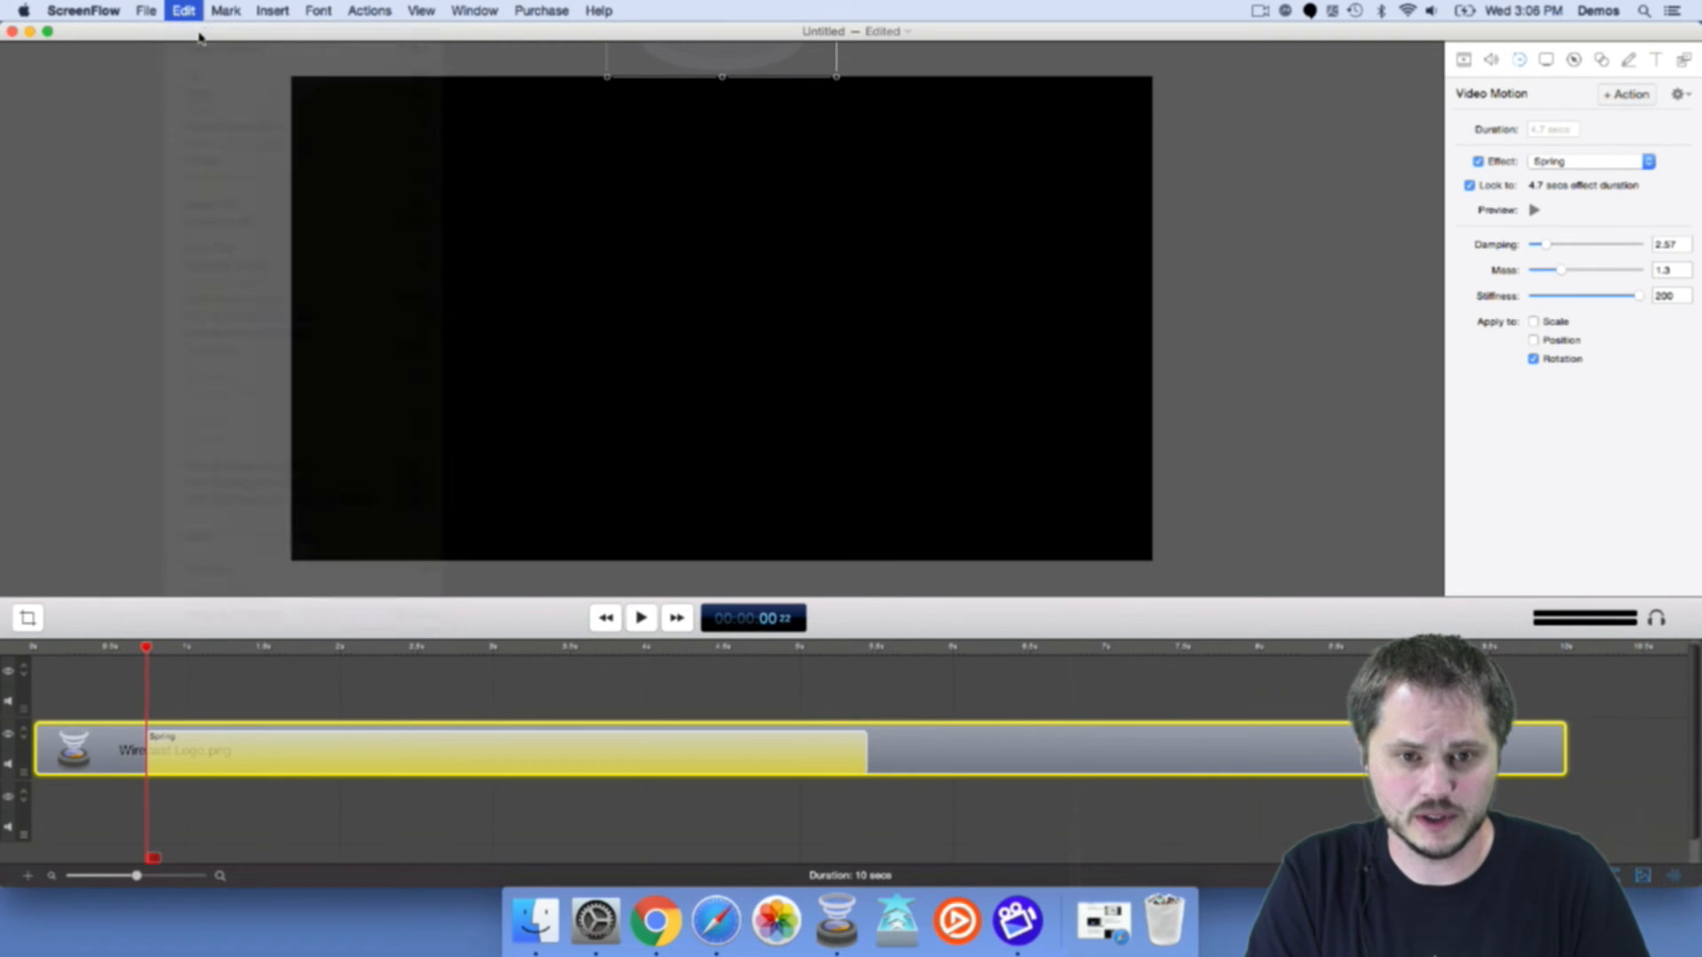
# Apply the Spring effect to Scale only and preview the action from its start.
pyautogui.moveTo(226, 659); pyautogui.dragTo(147, 657)
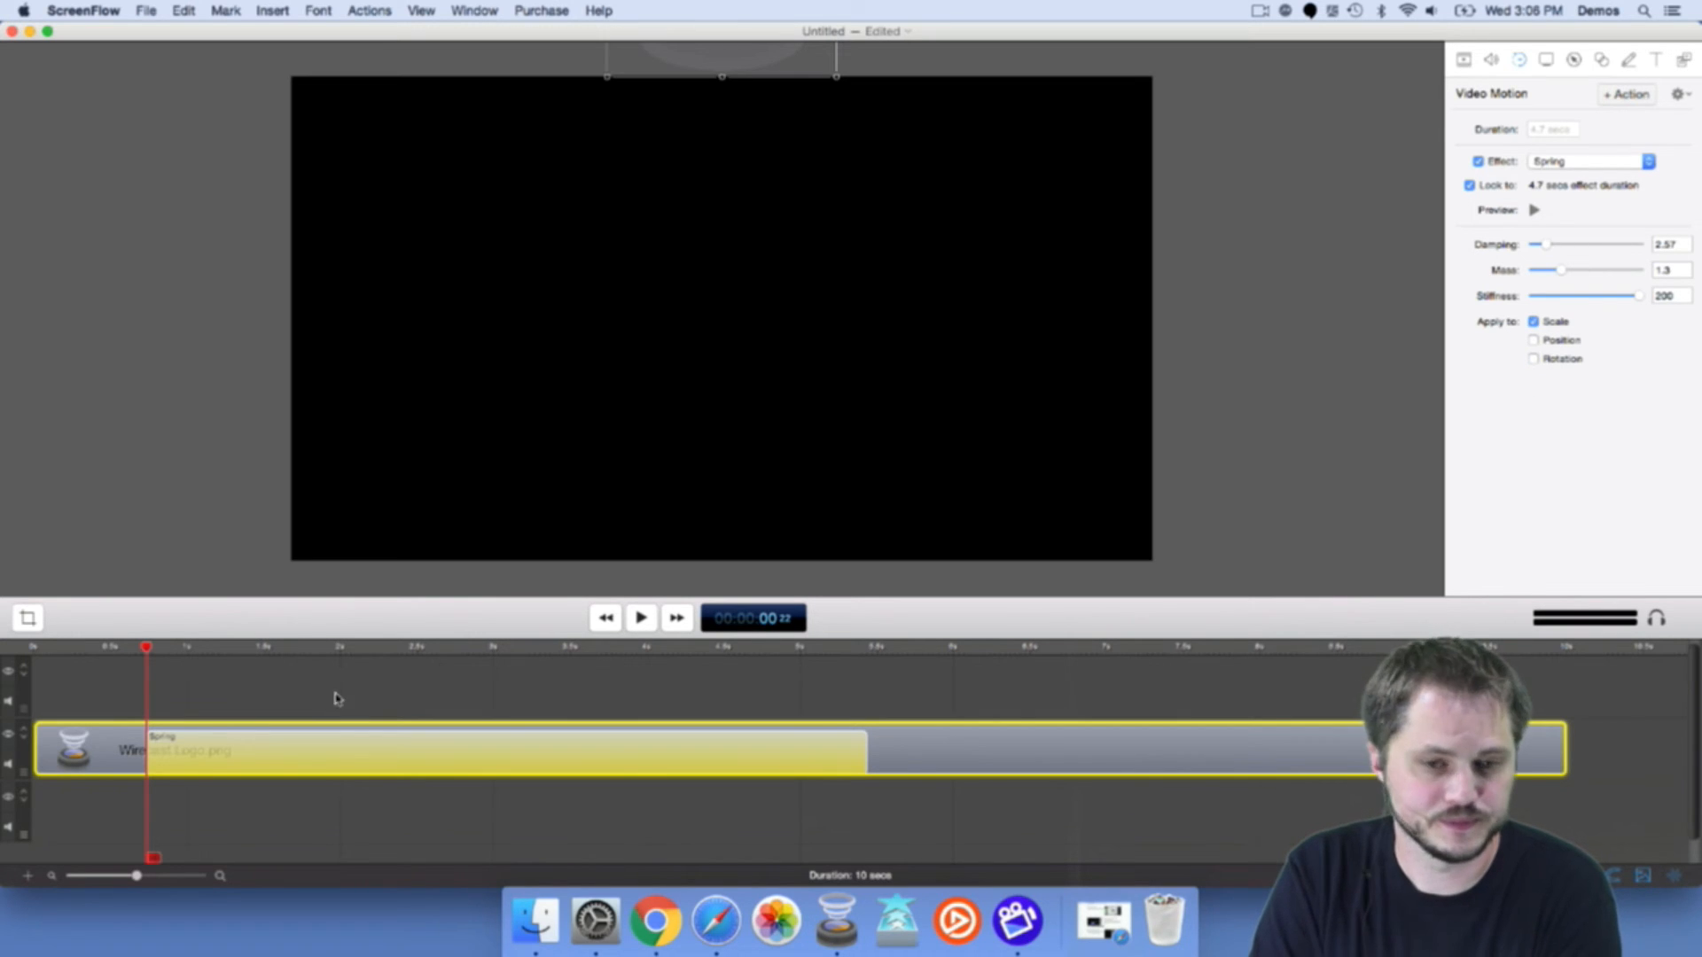
pyautogui.click(1534, 211)
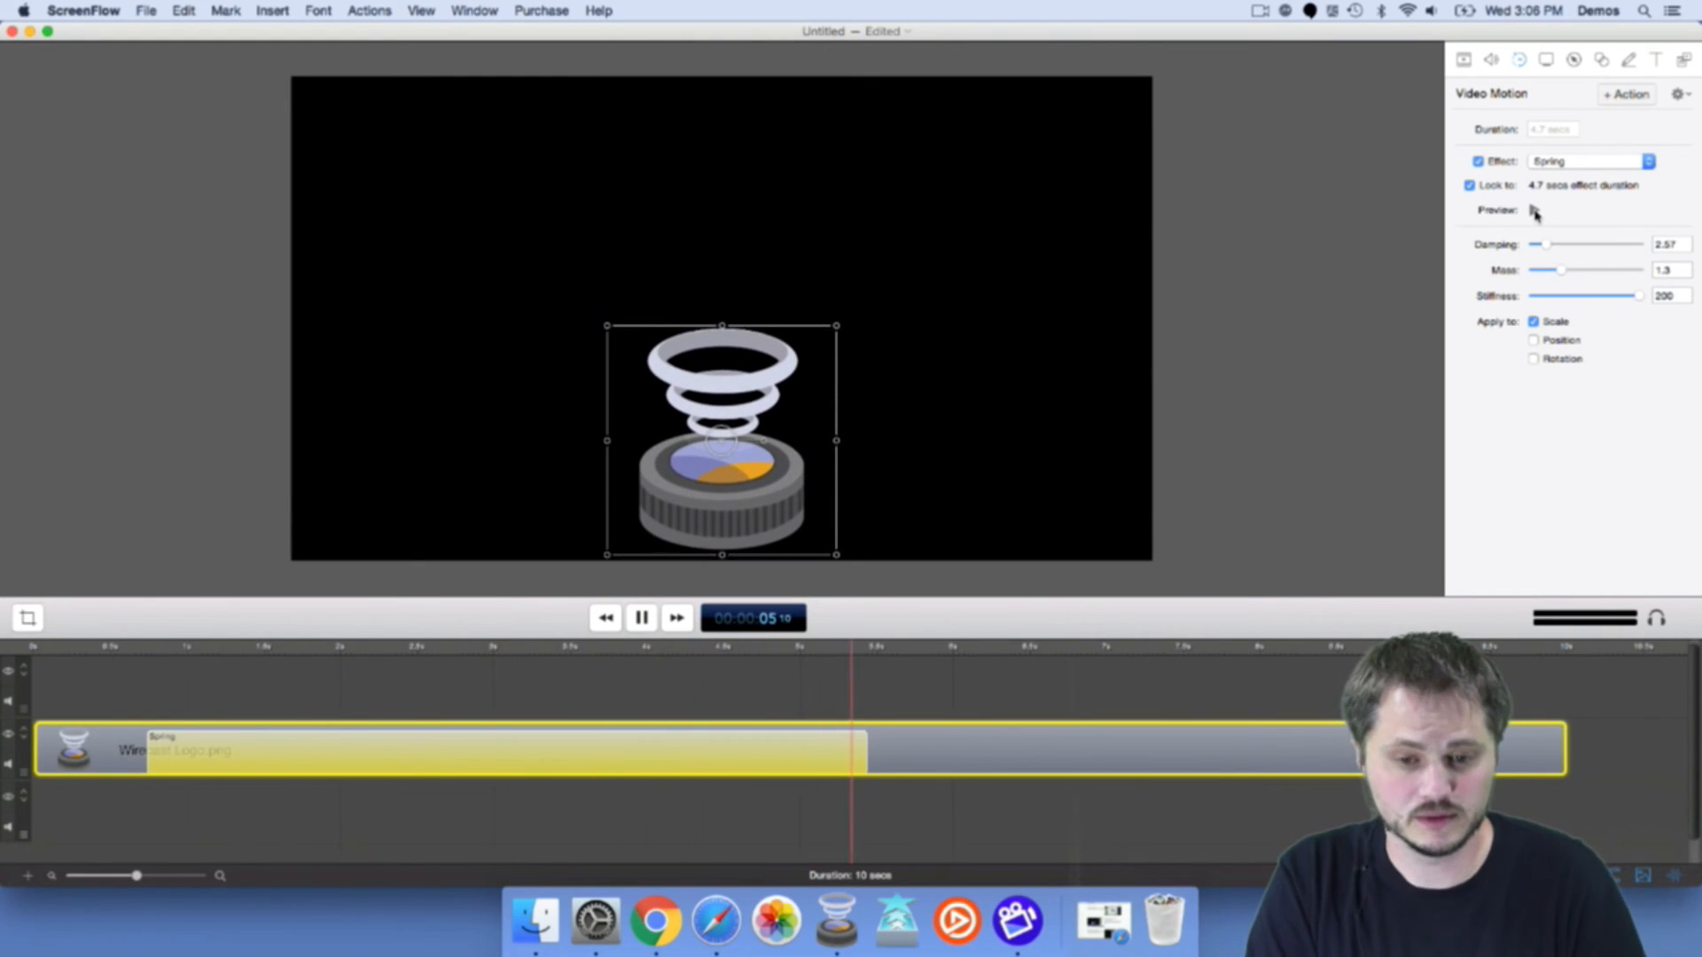
# Apply the Spring effect to Position only and preview the action.
pyautogui.moveTo(947, 658); pyautogui.dragTo(865, 659)
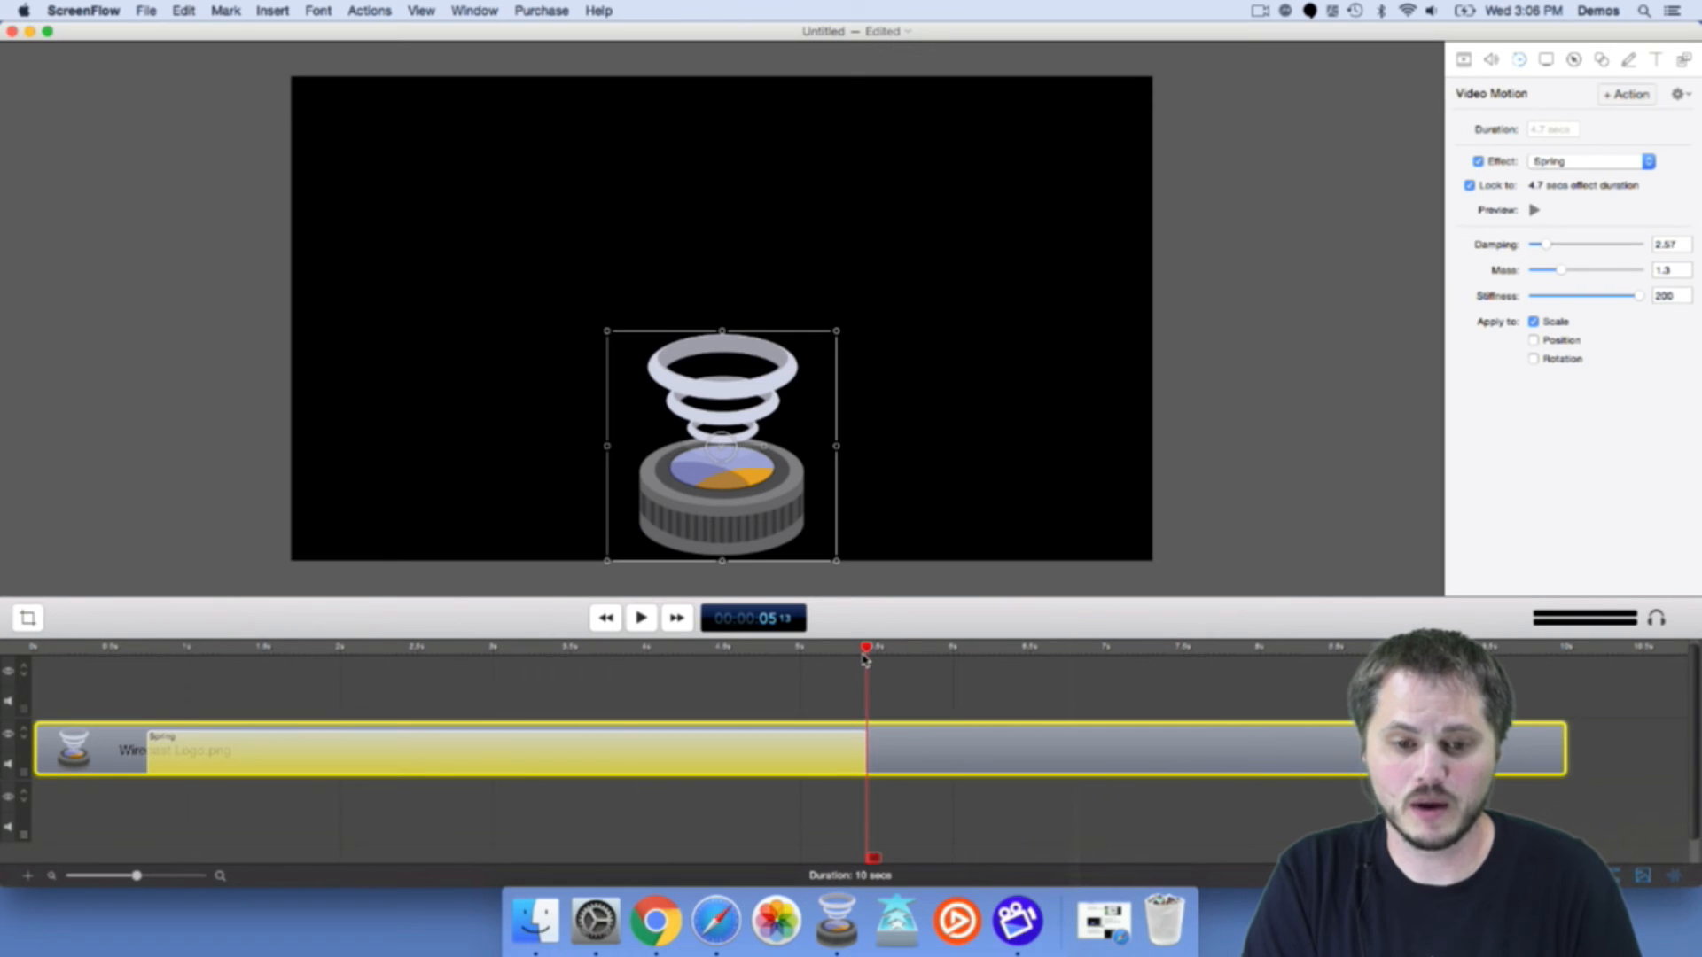
pyautogui.click(1533, 339)
pyautogui.click(1533, 211)
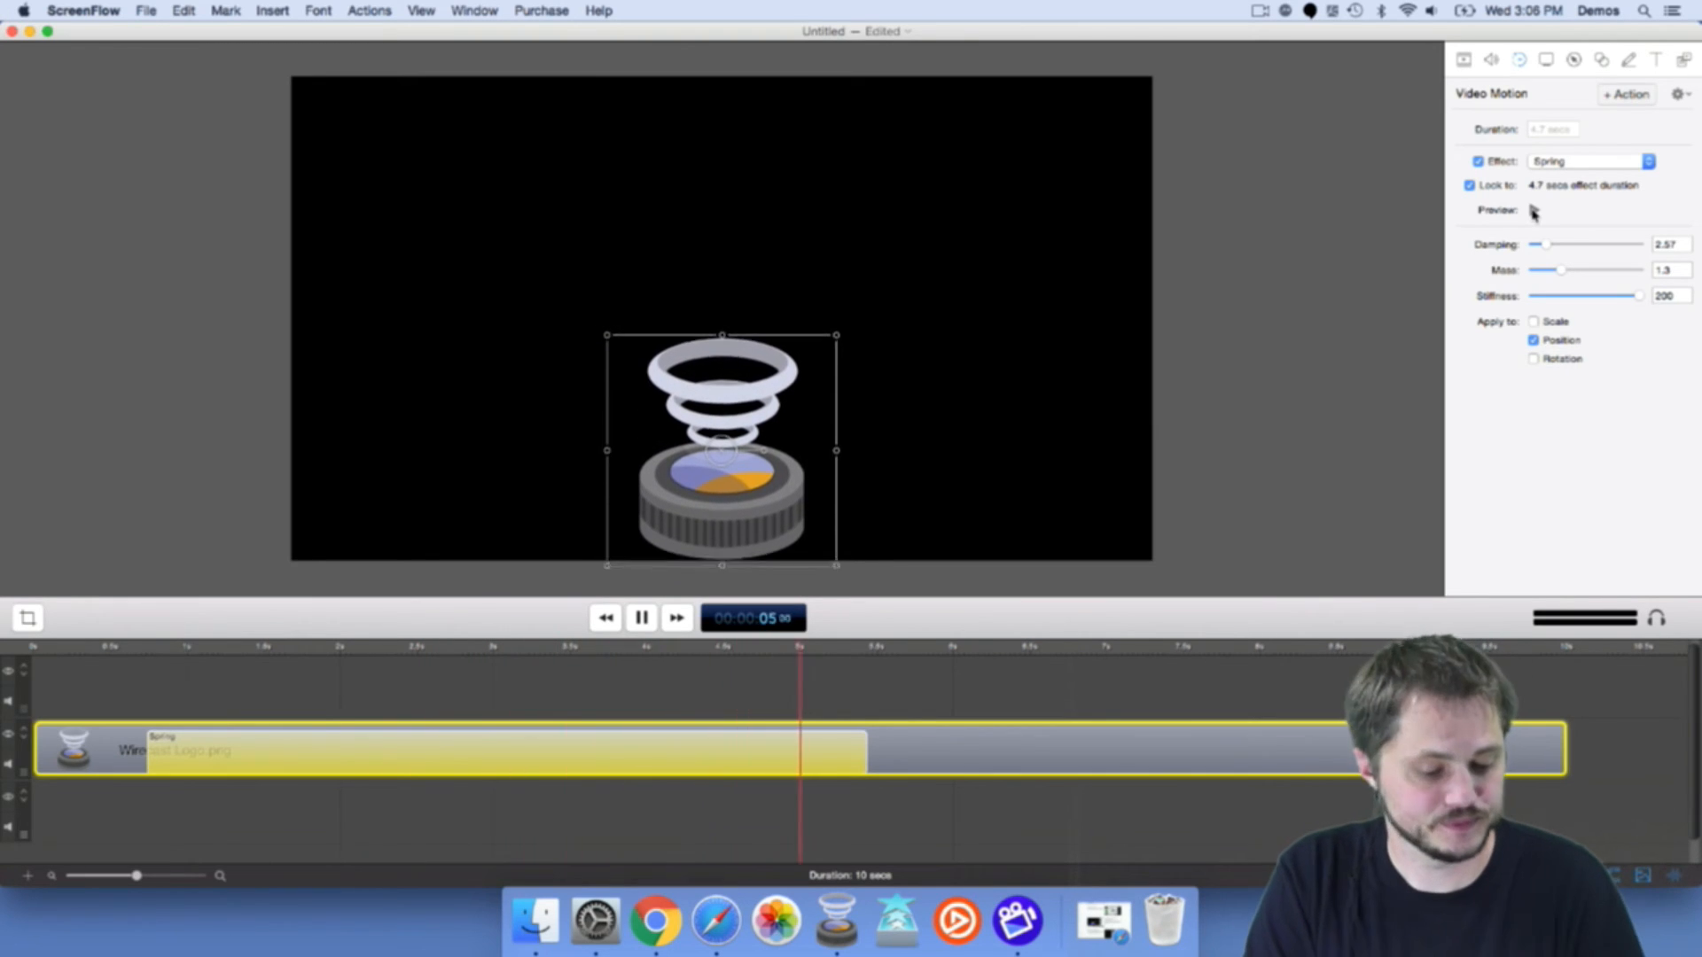
# Try enlarging and shrinking the logo from its lower corner at the action's end, undoing each resize.
pyautogui.moveTo(847, 653); pyautogui.dragTo(865, 650)
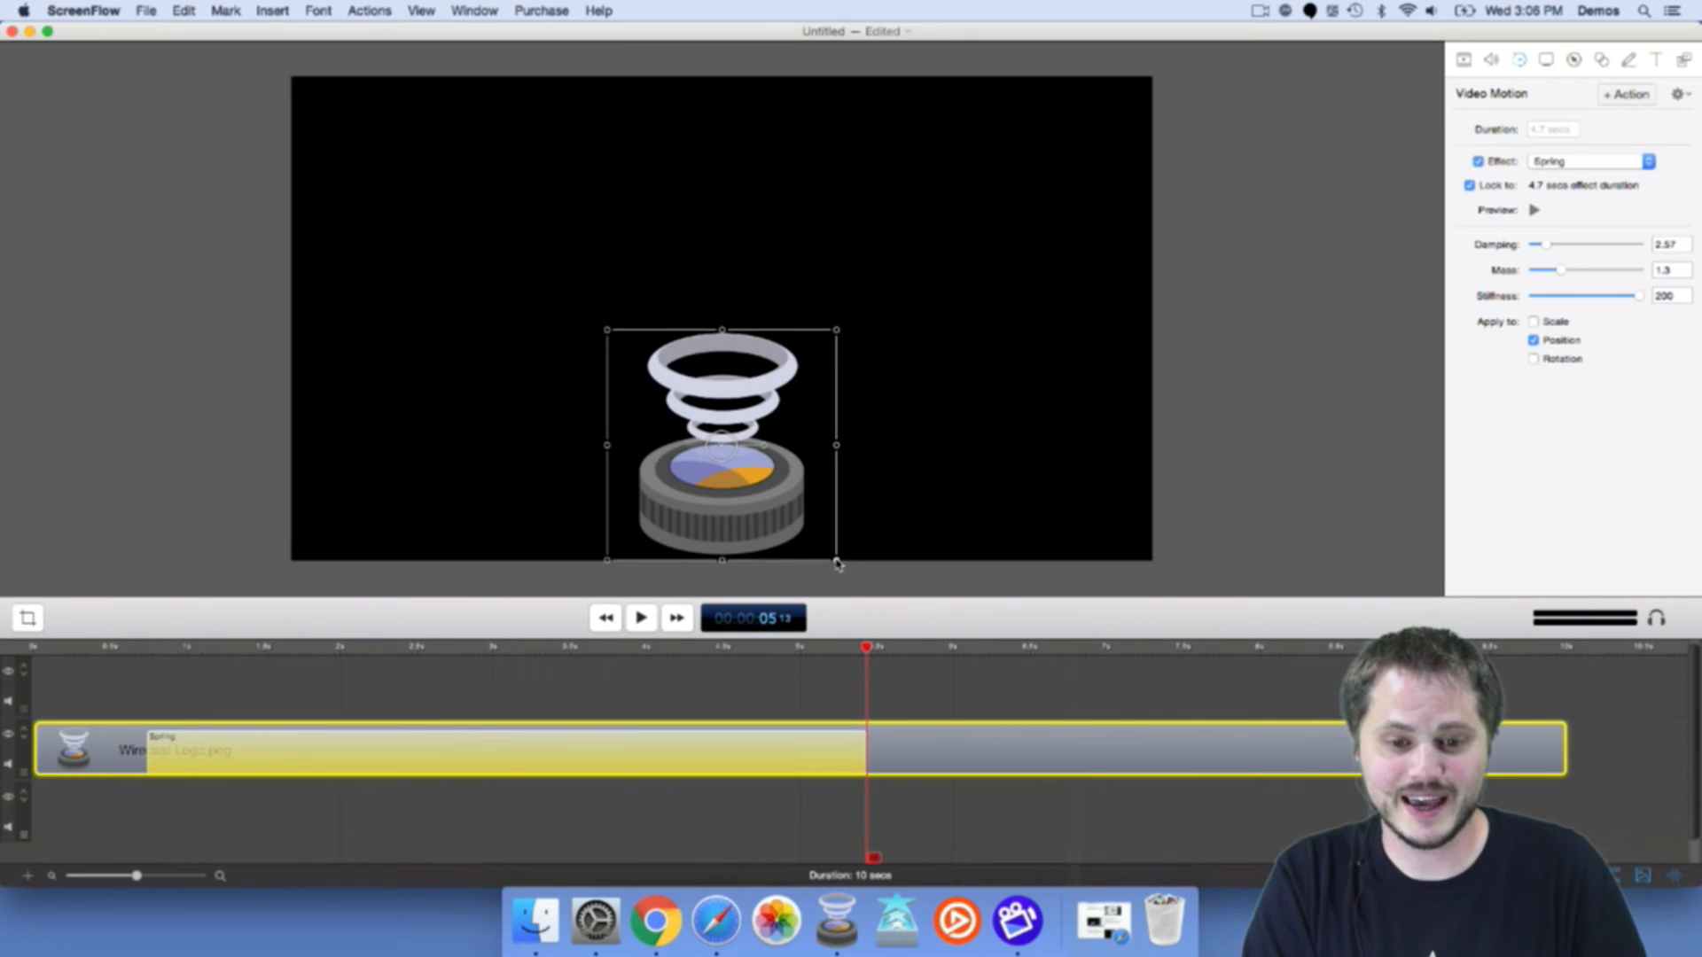
pyautogui.moveTo(837, 564); pyautogui.dragTo(993, 660)
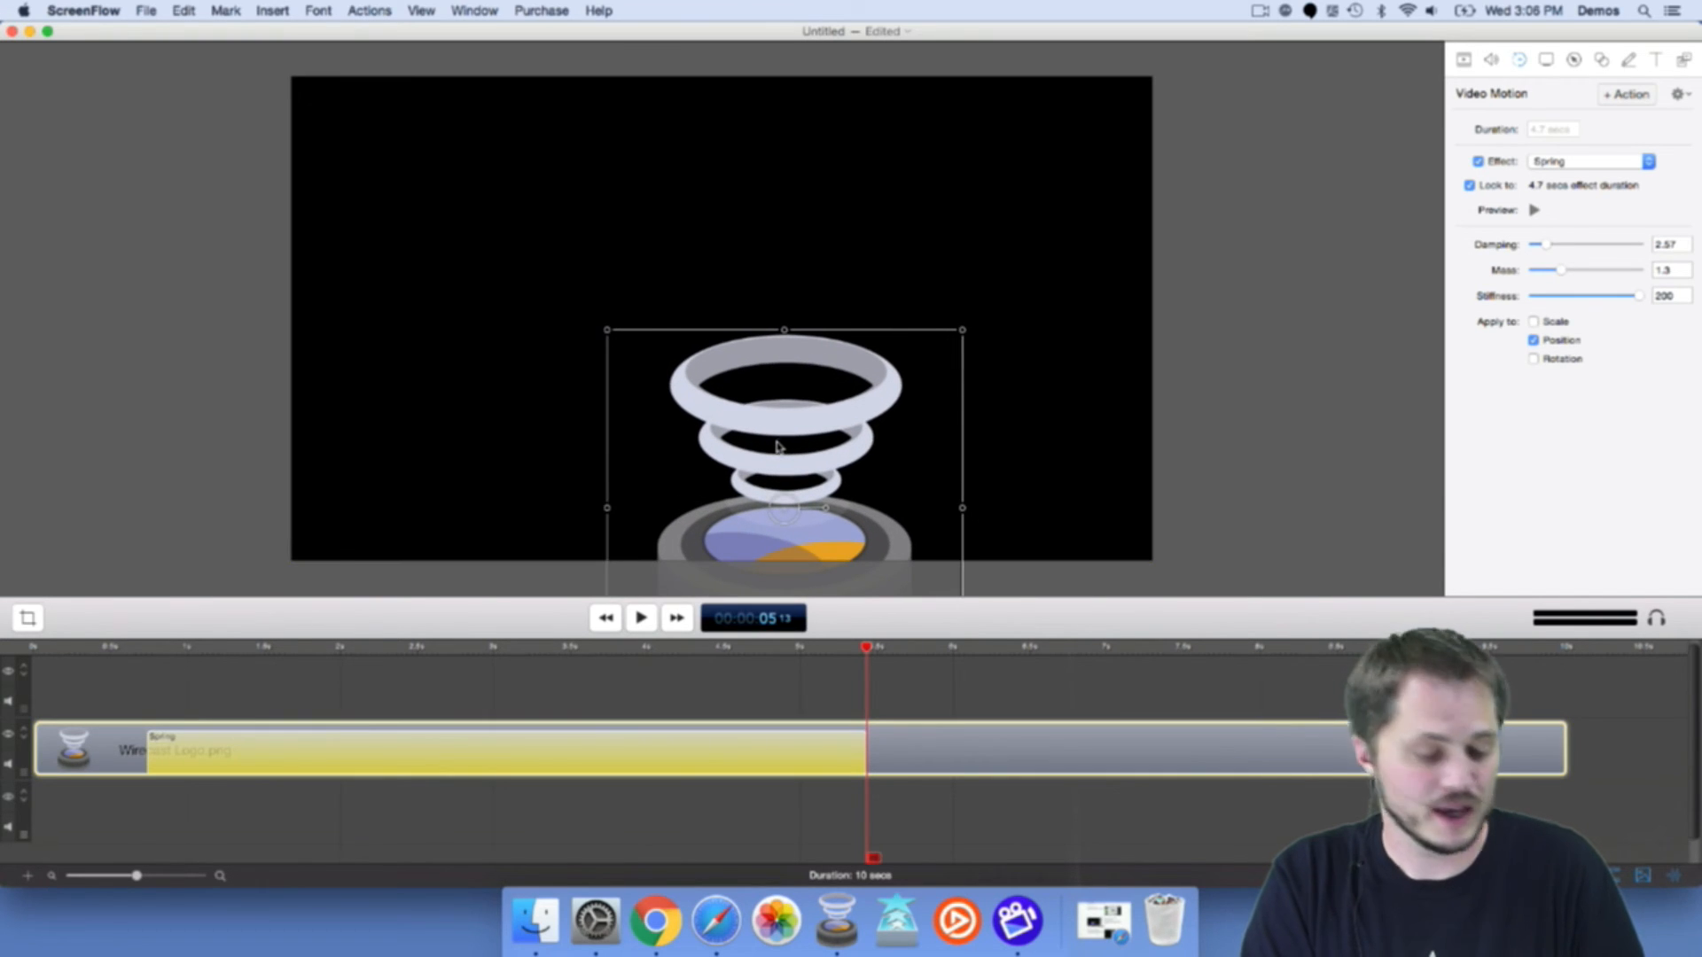
pyautogui.press('super+z')
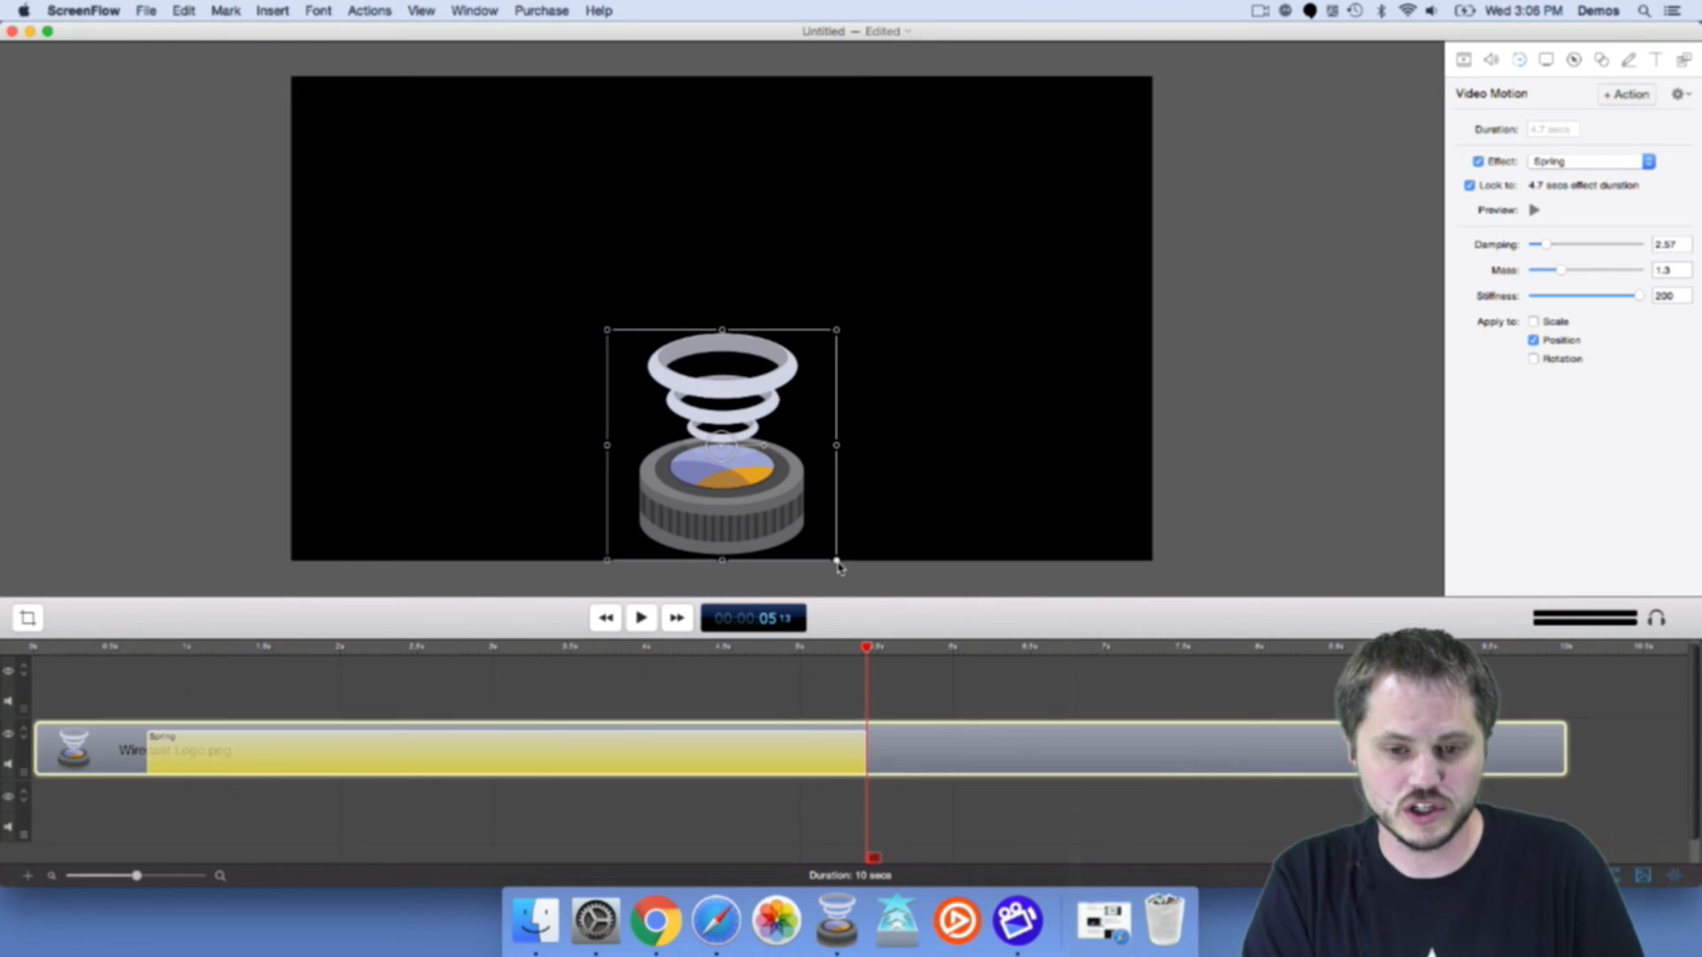
pyautogui.moveTo(837, 563)
pyautogui.mouseDown()
pyautogui.moveTo(1004, 654)
pyautogui.moveTo(798, 550)
pyautogui.moveTo(833, 565)
pyautogui.mouseUp()
pyautogui.press('super+z')
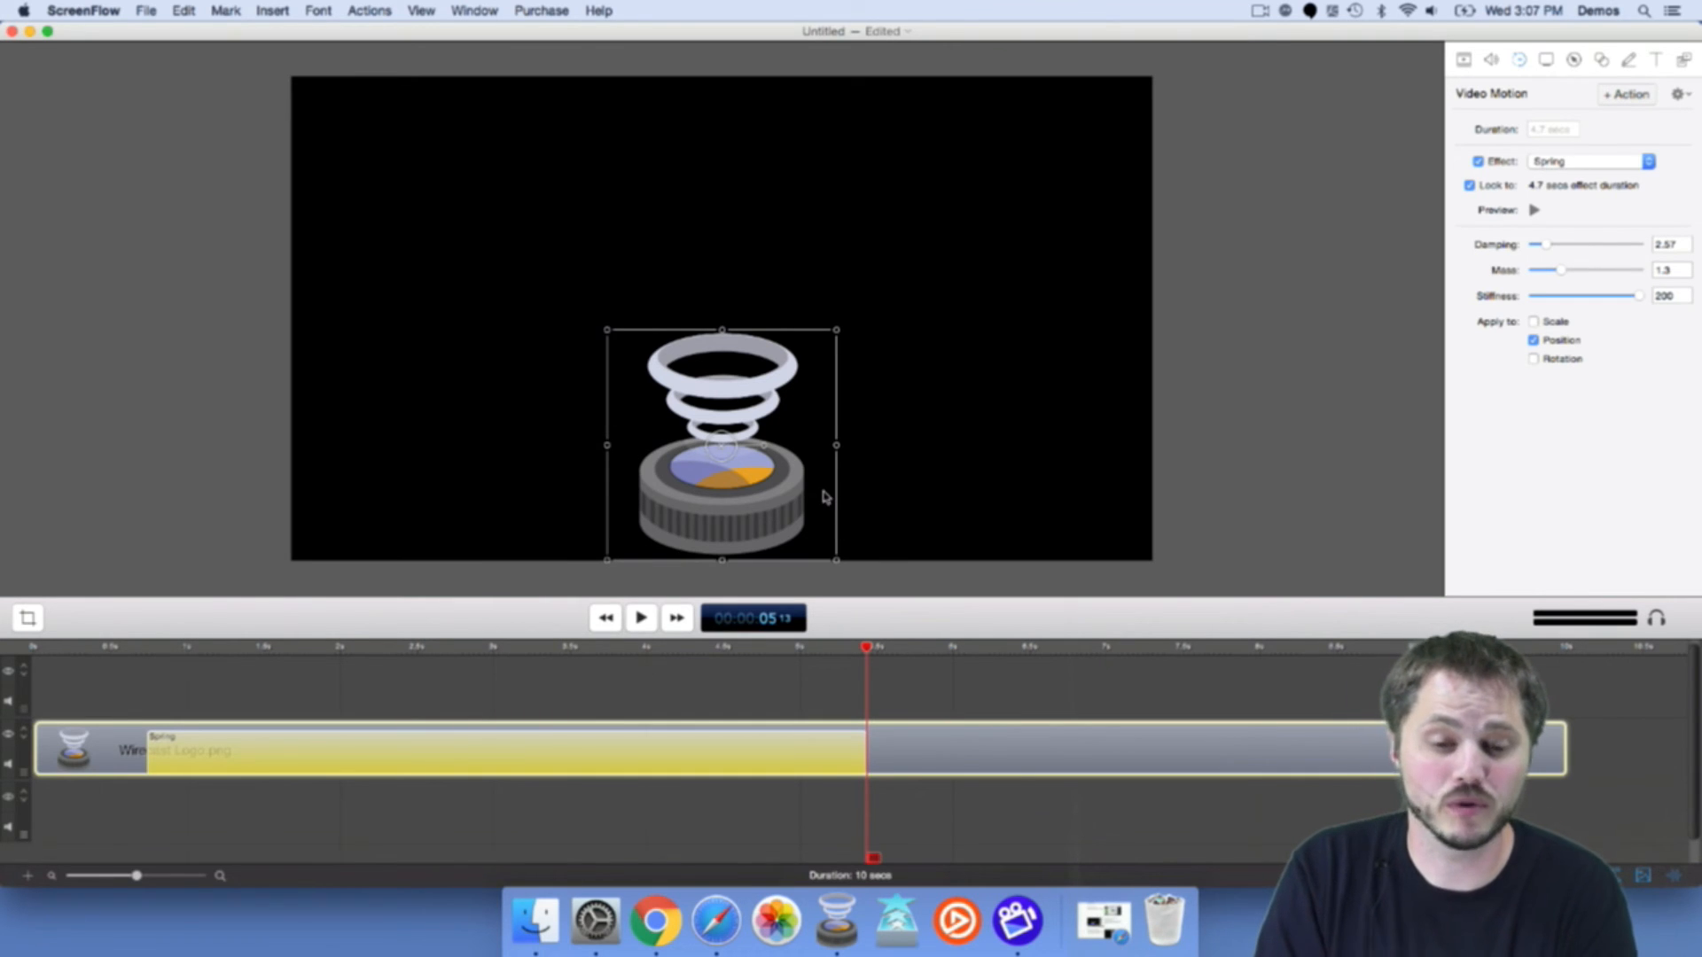
pyautogui.moveTo(837, 561); pyautogui.dragTo(797, 549)
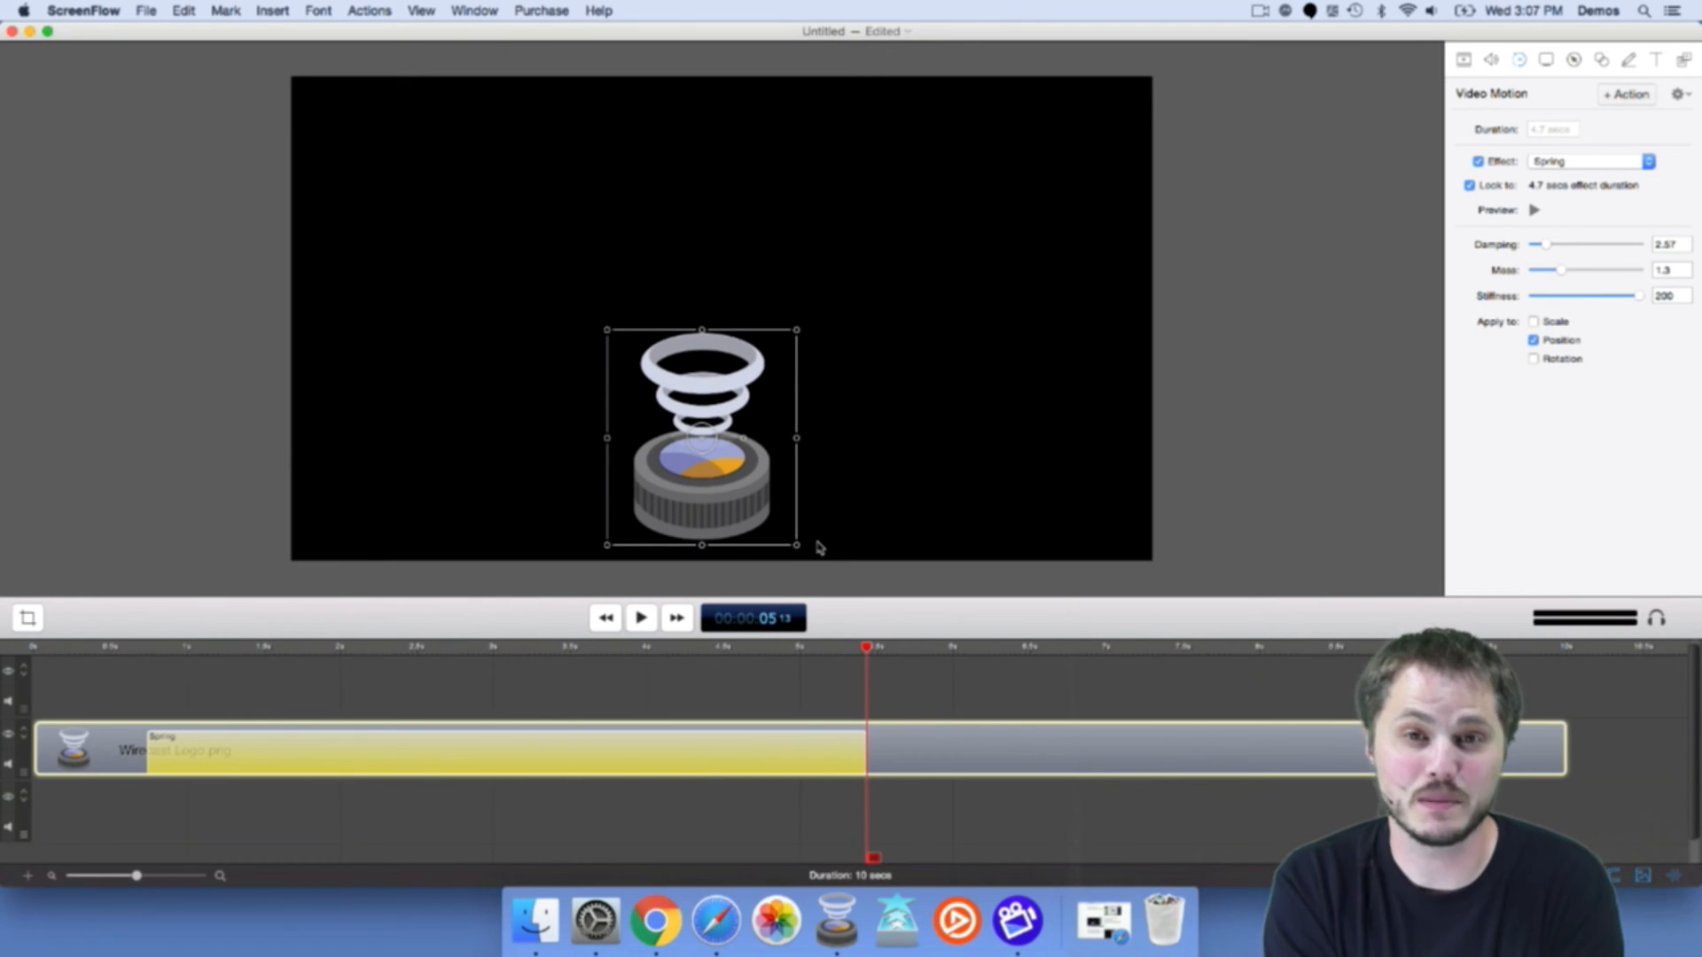
pyautogui.press('super+z')
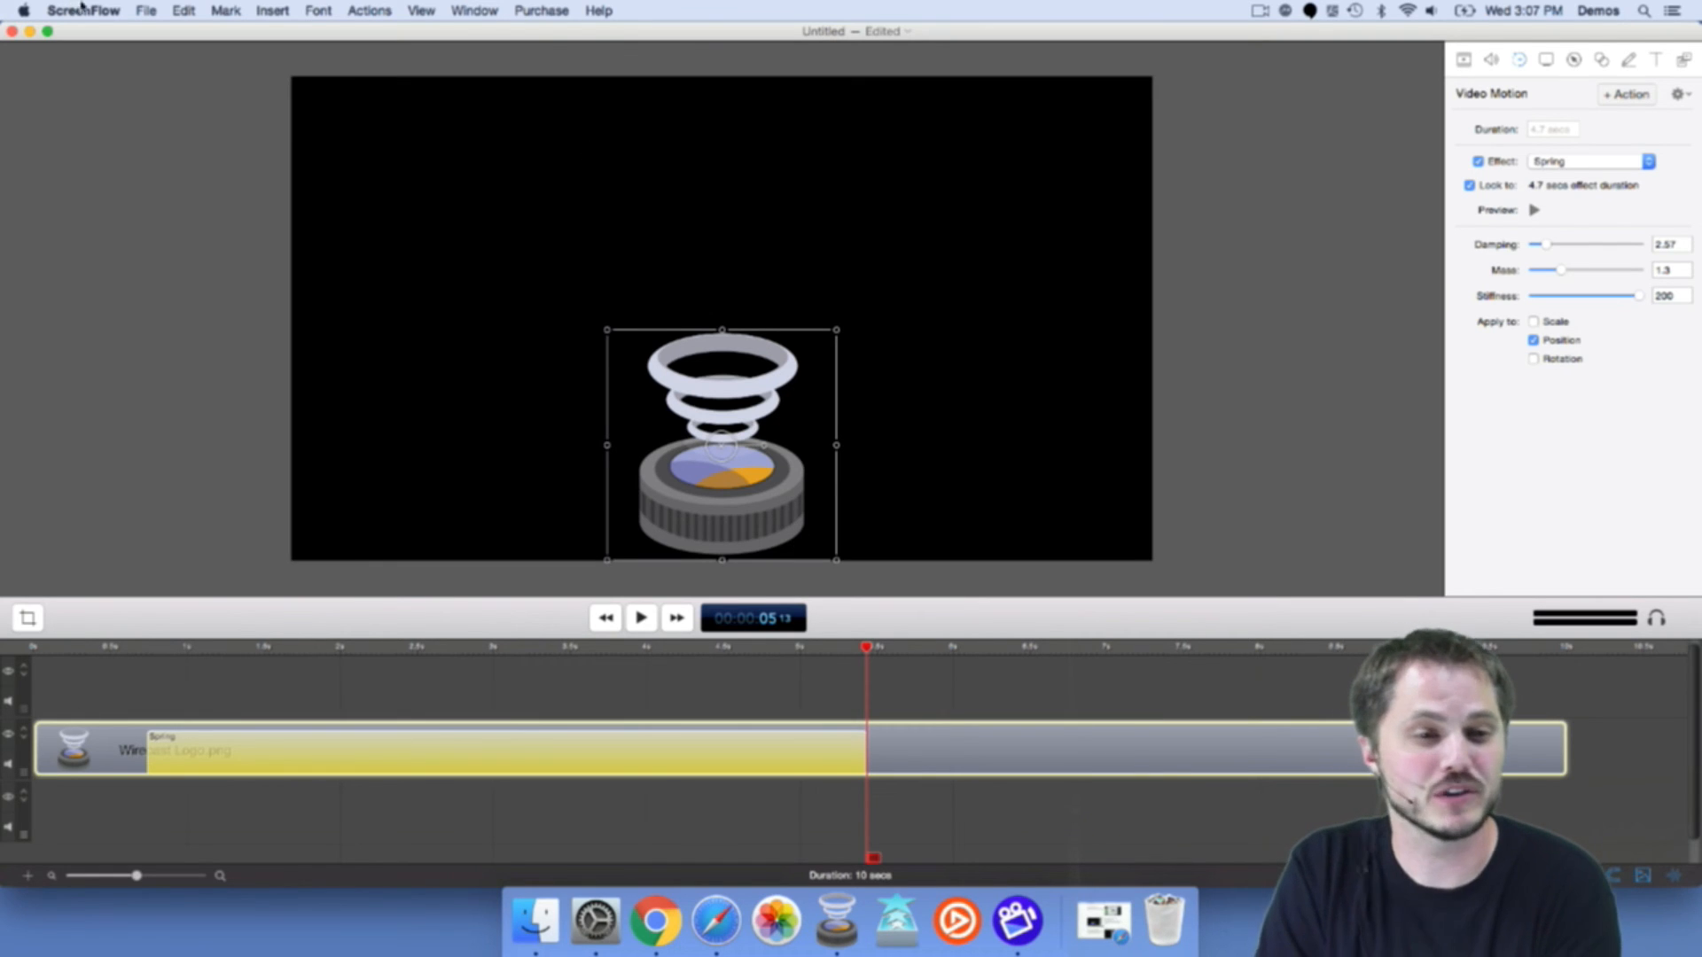
# Review the Timeline and General preferences, including the canvas option for locking the aspect ratio when scaling, and close the preferences.
pyautogui.click(147, 8)
pyautogui.moveTo(83, 10)
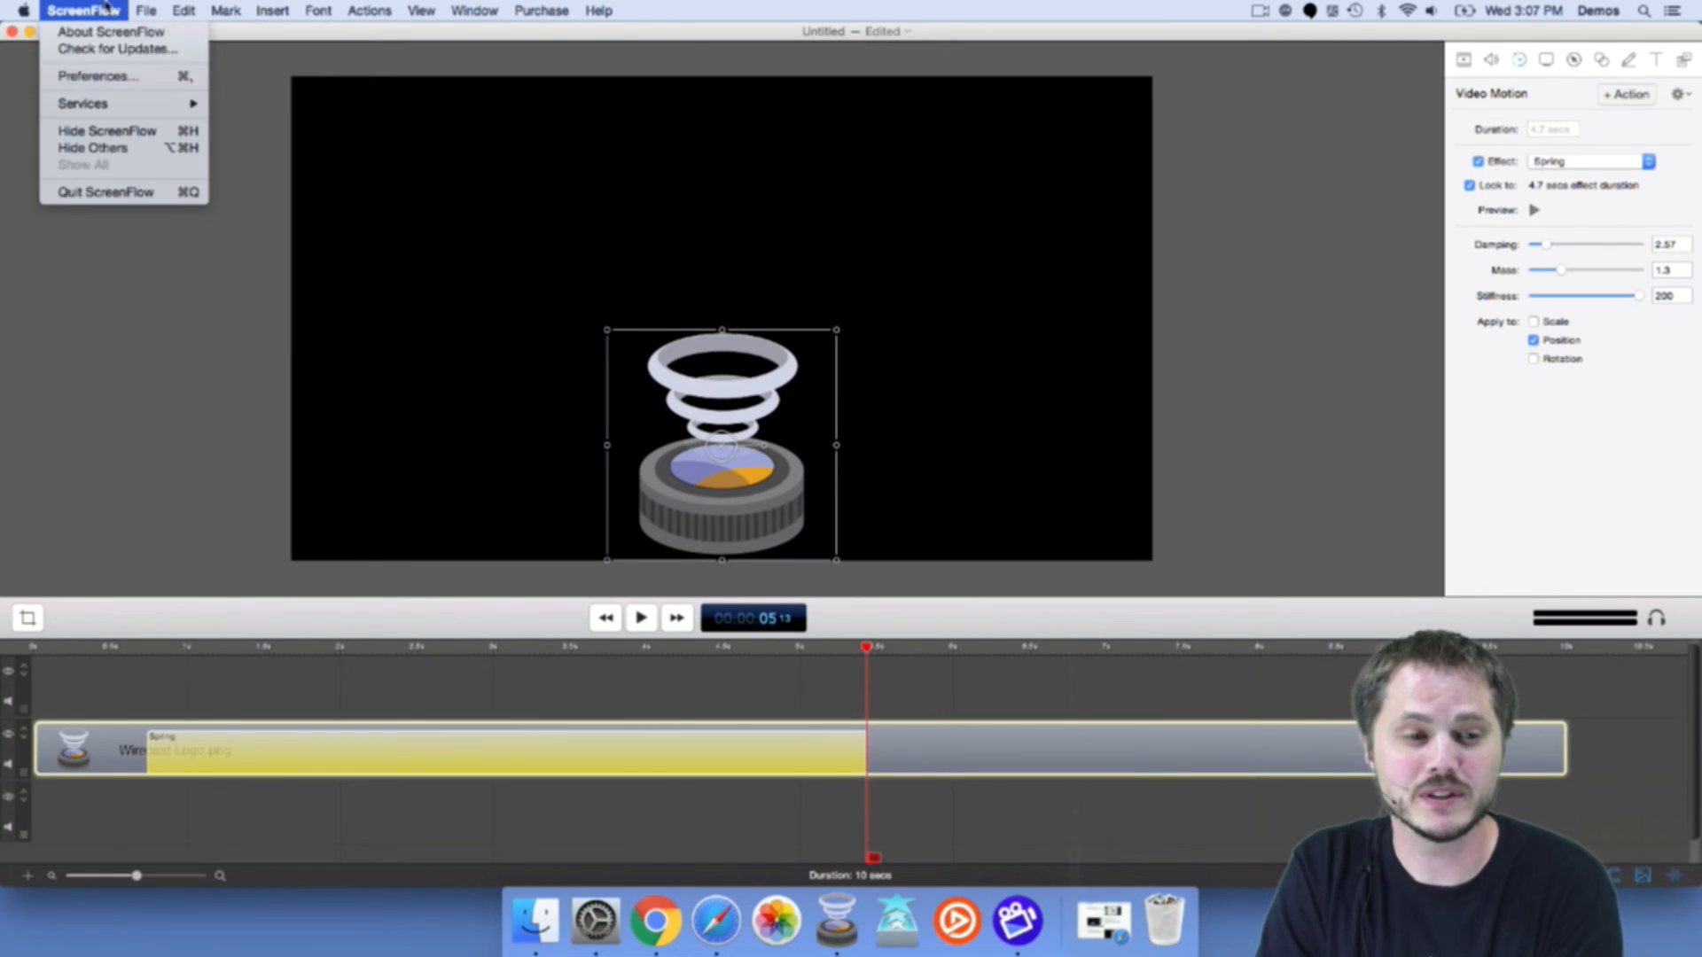
pyautogui.click(89, 71)
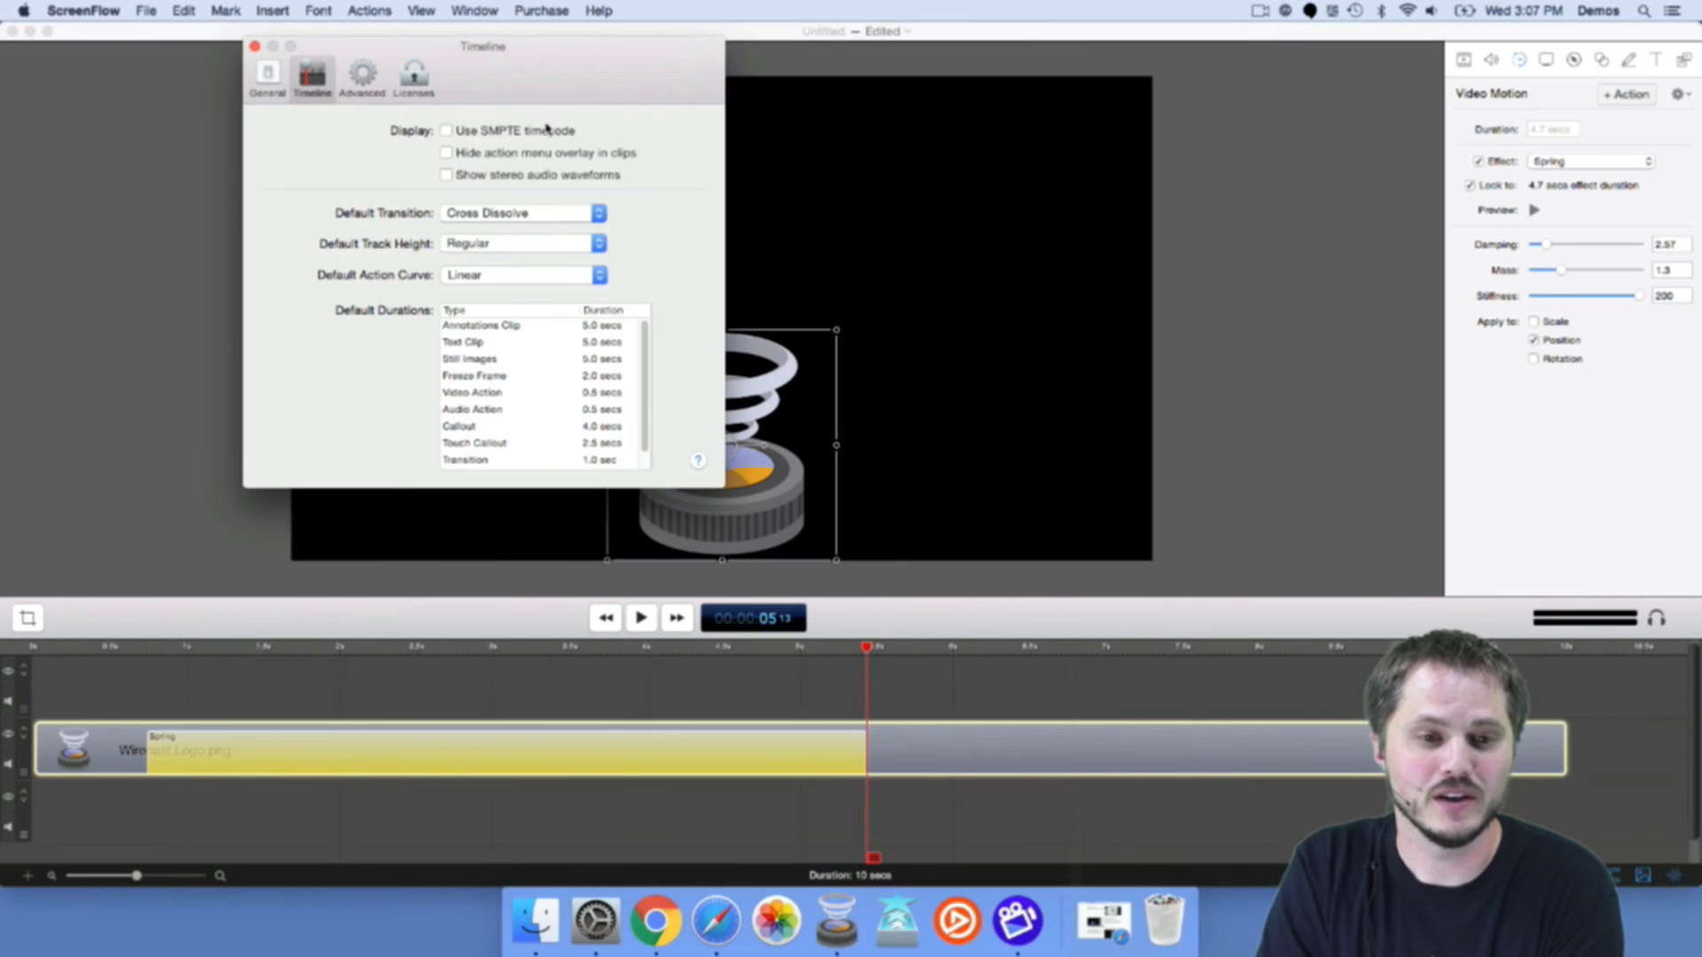
pyautogui.moveTo(487, 63); pyautogui.dragTo(656, 108)
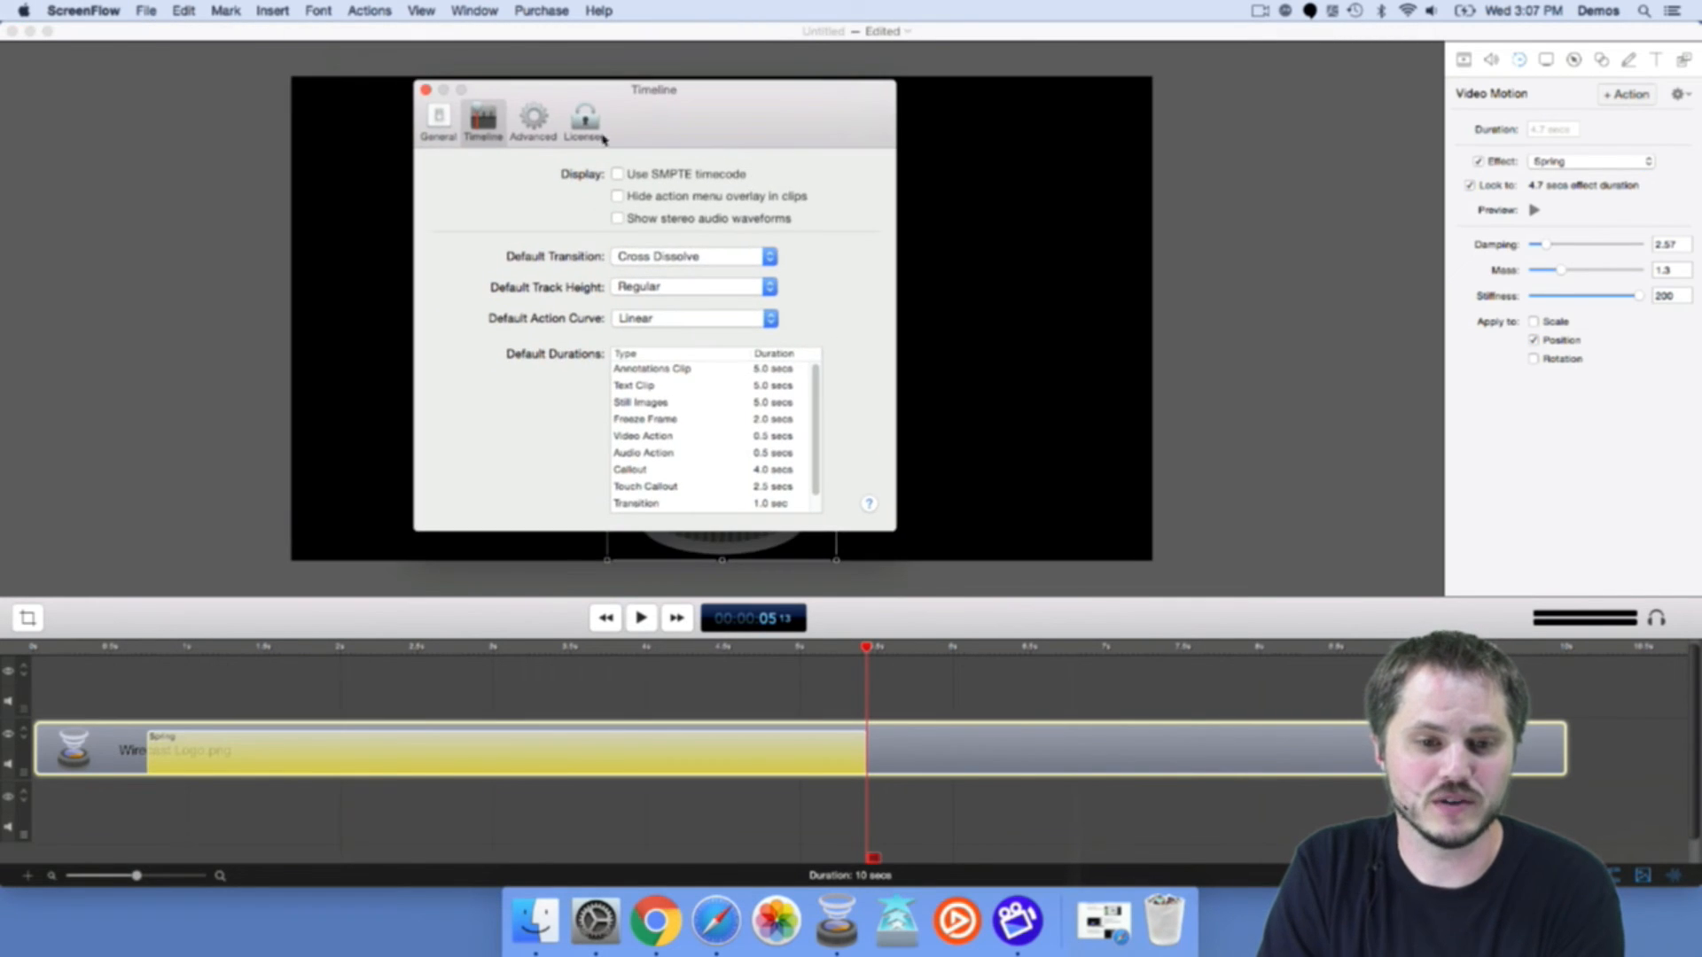
pyautogui.click(440, 119)
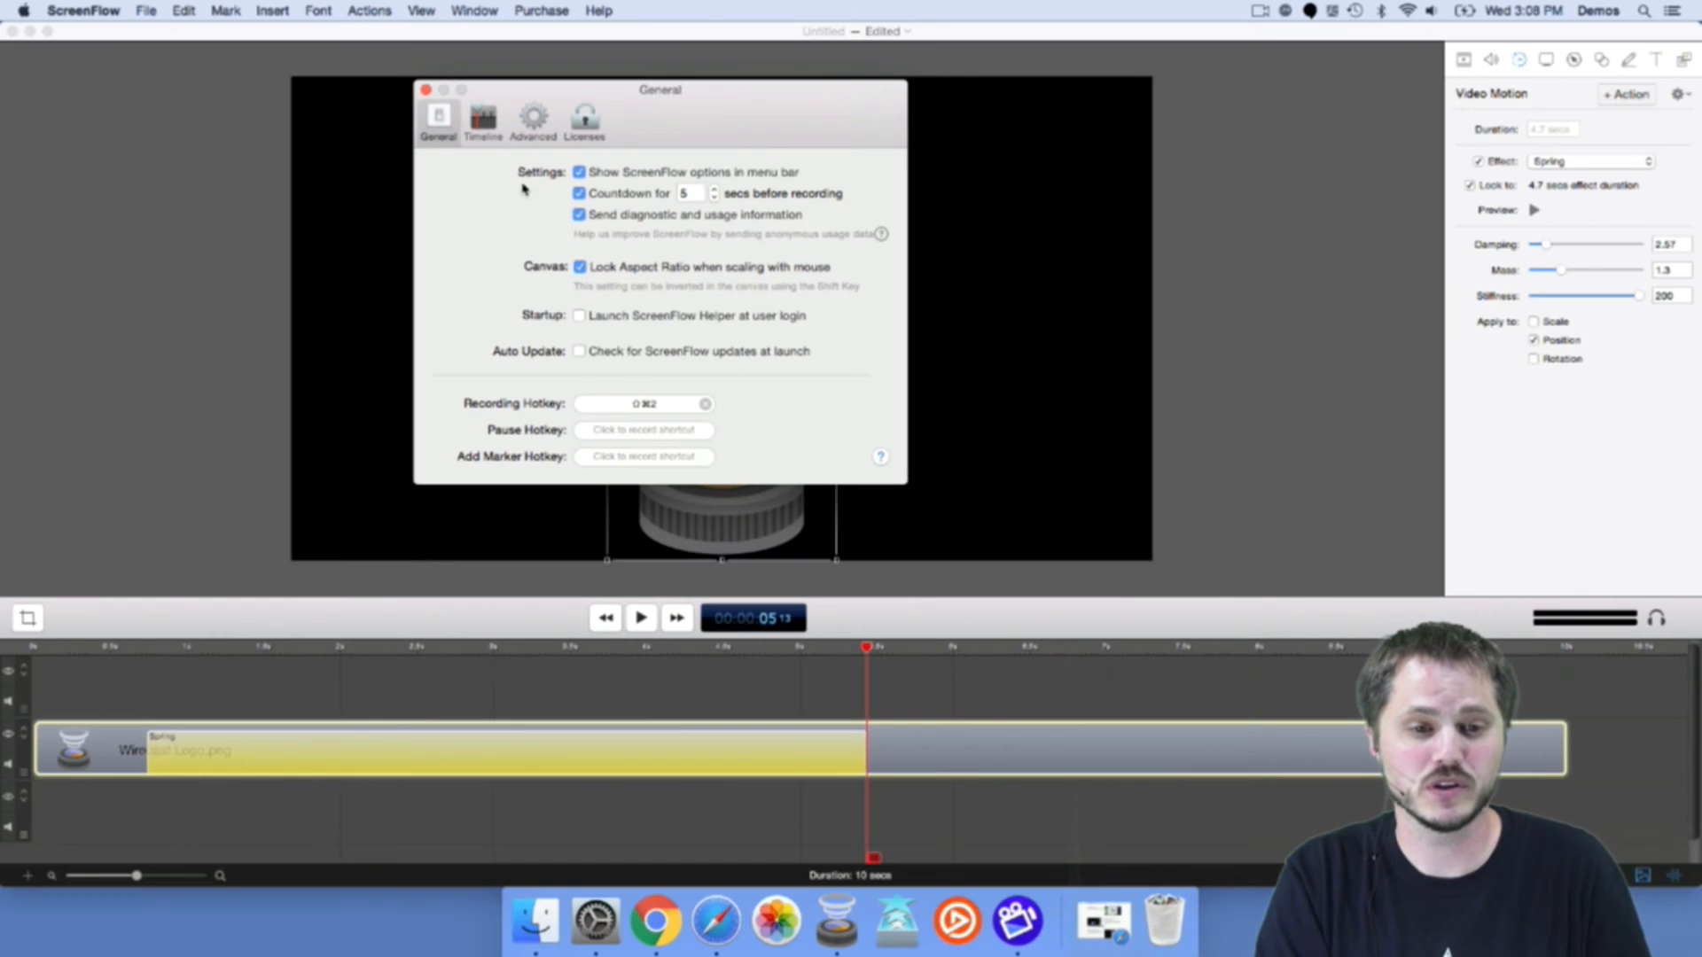
pyautogui.click(426, 90)
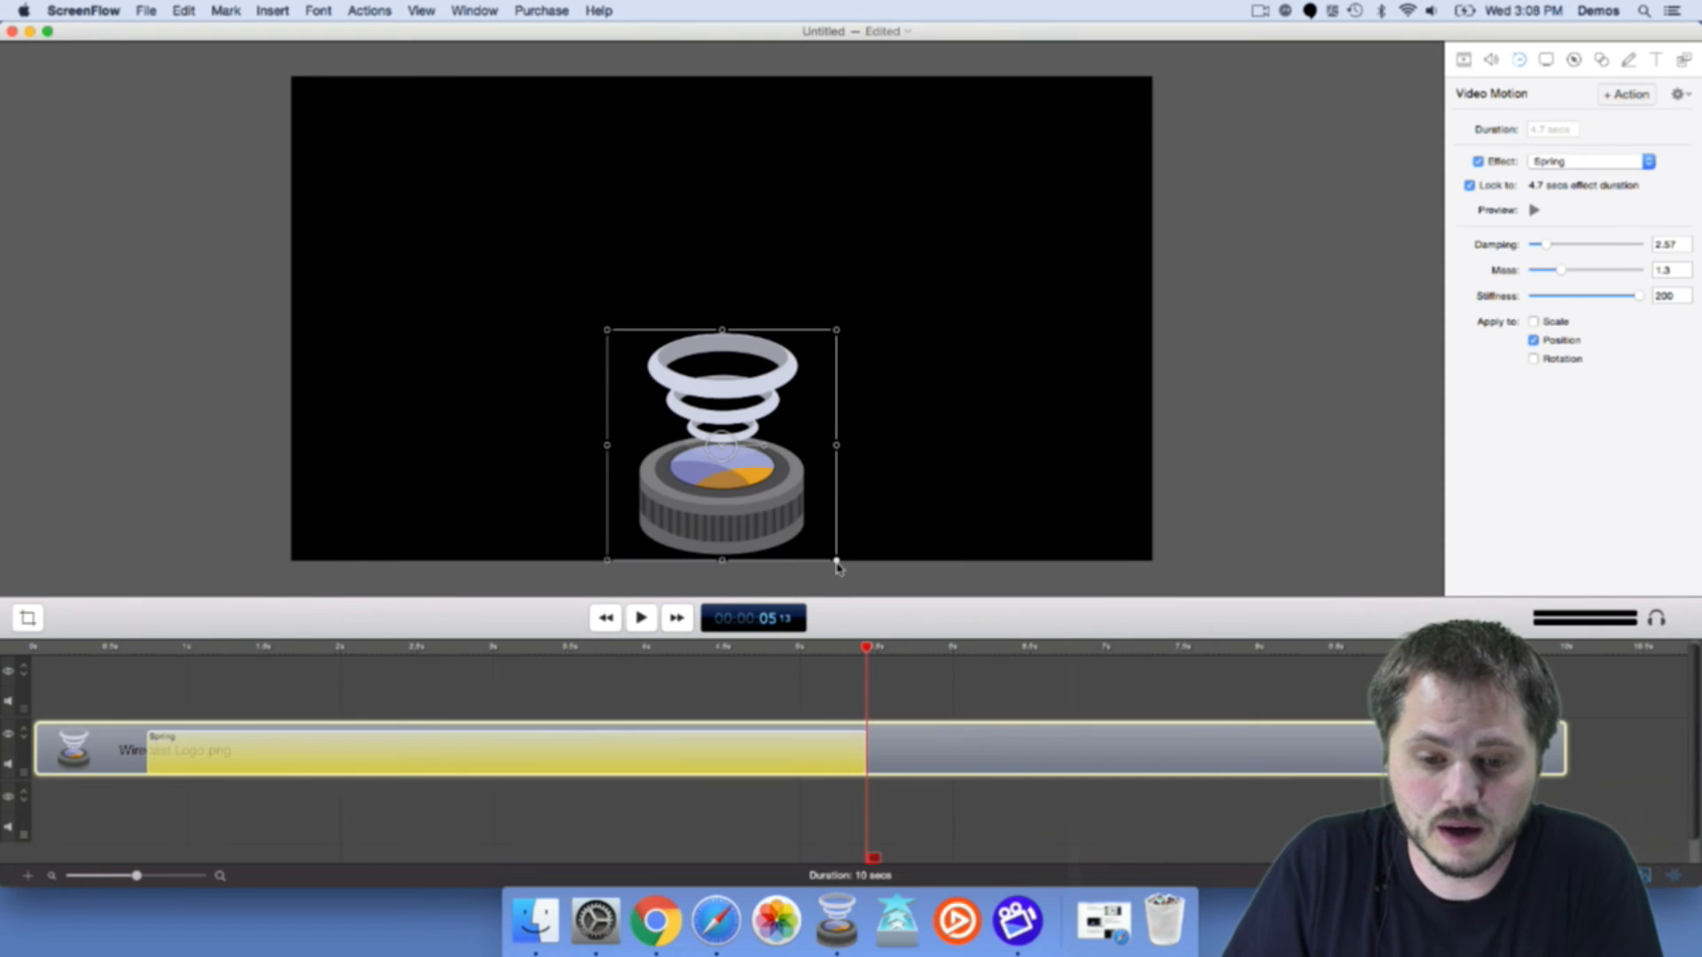
# Enlarge the logo at the action's end, centre it at the canvas's lower edge, and preview the action from its start.
pyautogui.moveTo(836, 561); pyautogui.dragTo(964, 686)
pyautogui.moveTo(813, 535); pyautogui.dragTo(754, 411)
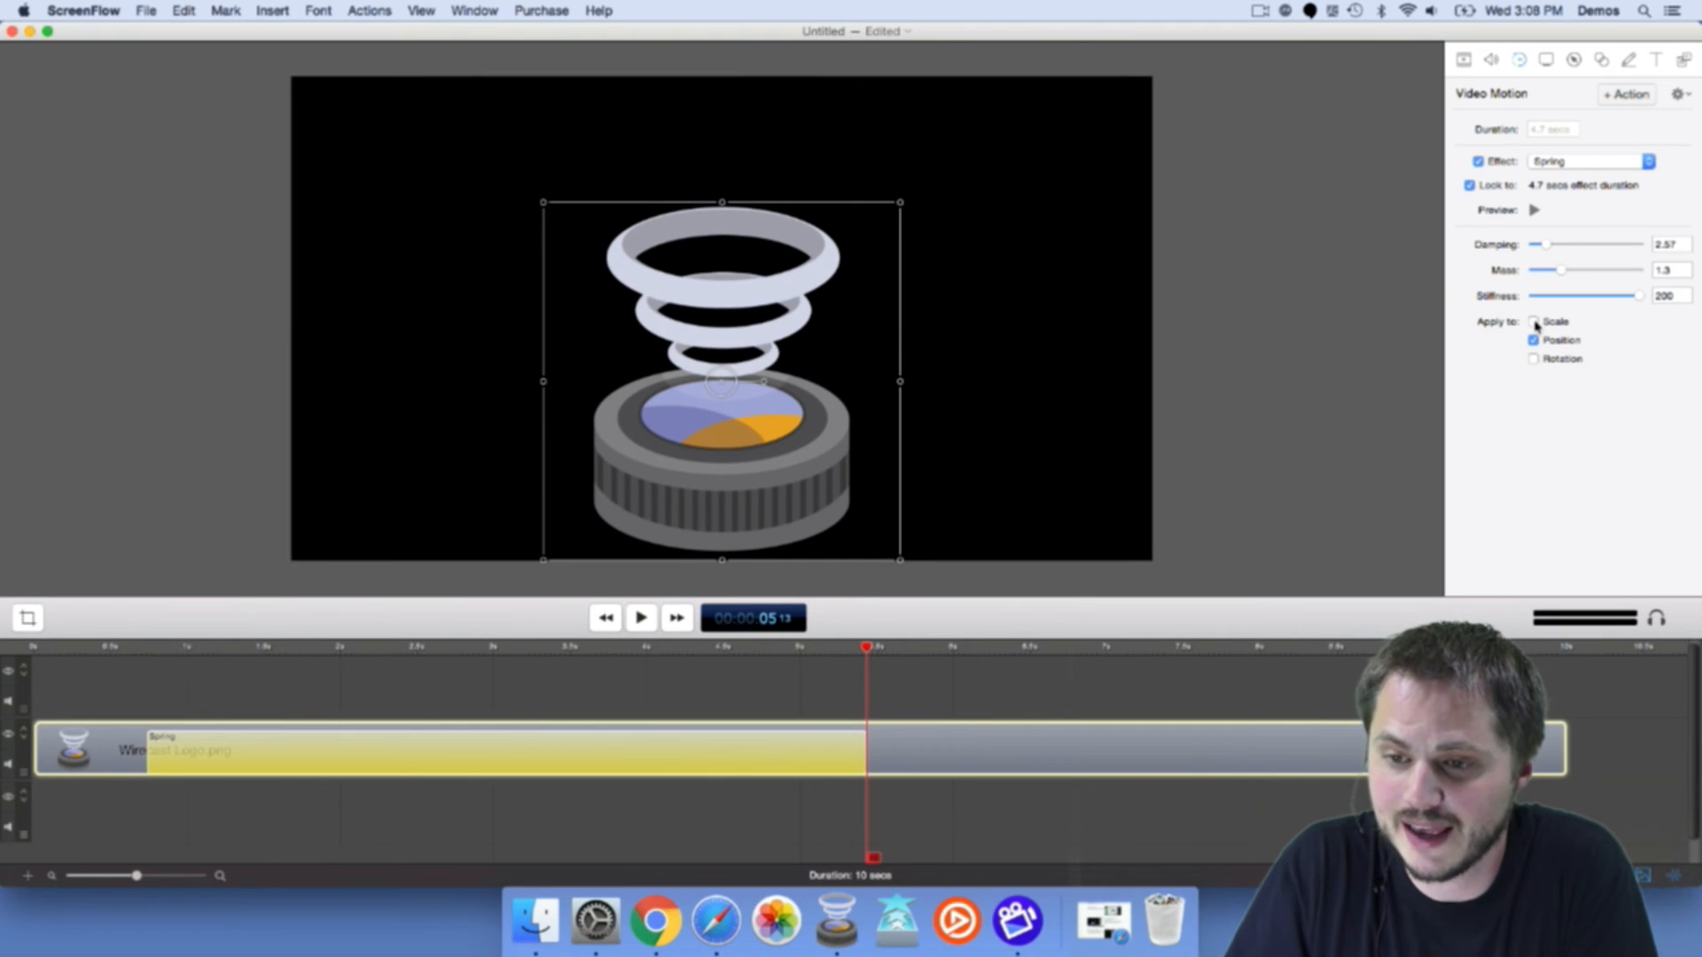
pyautogui.click(1533, 210)
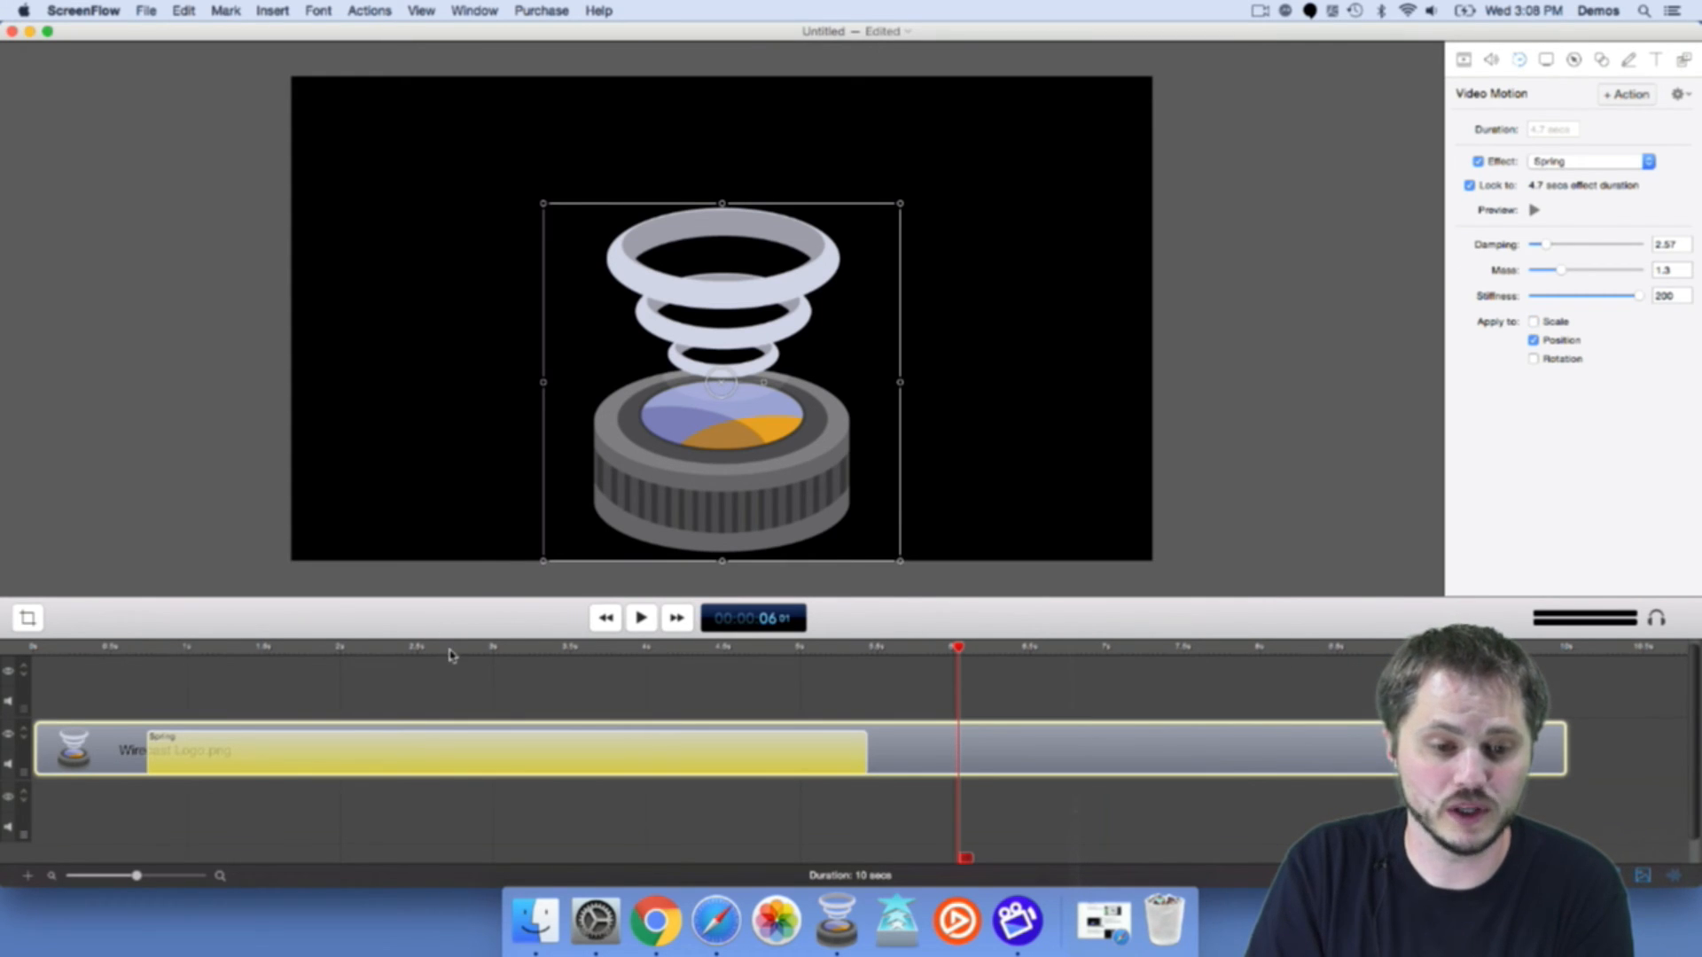
pyautogui.moveTo(449, 655); pyautogui.dragTo(149, 682)
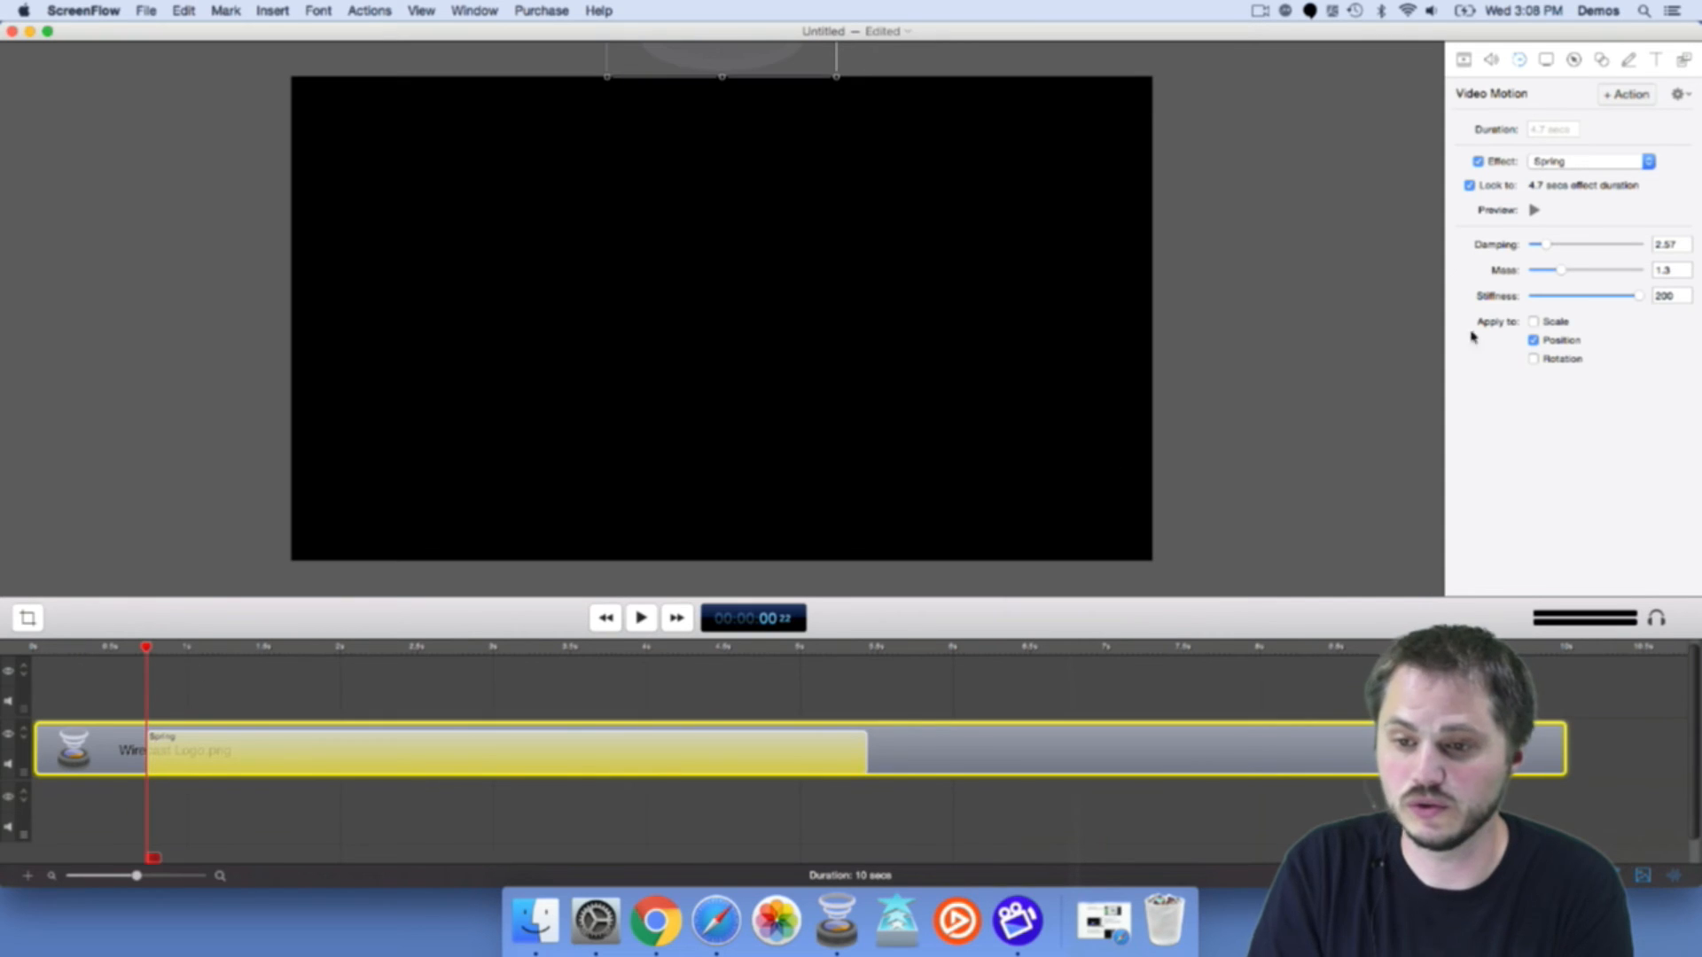
pyautogui.click(1534, 211)
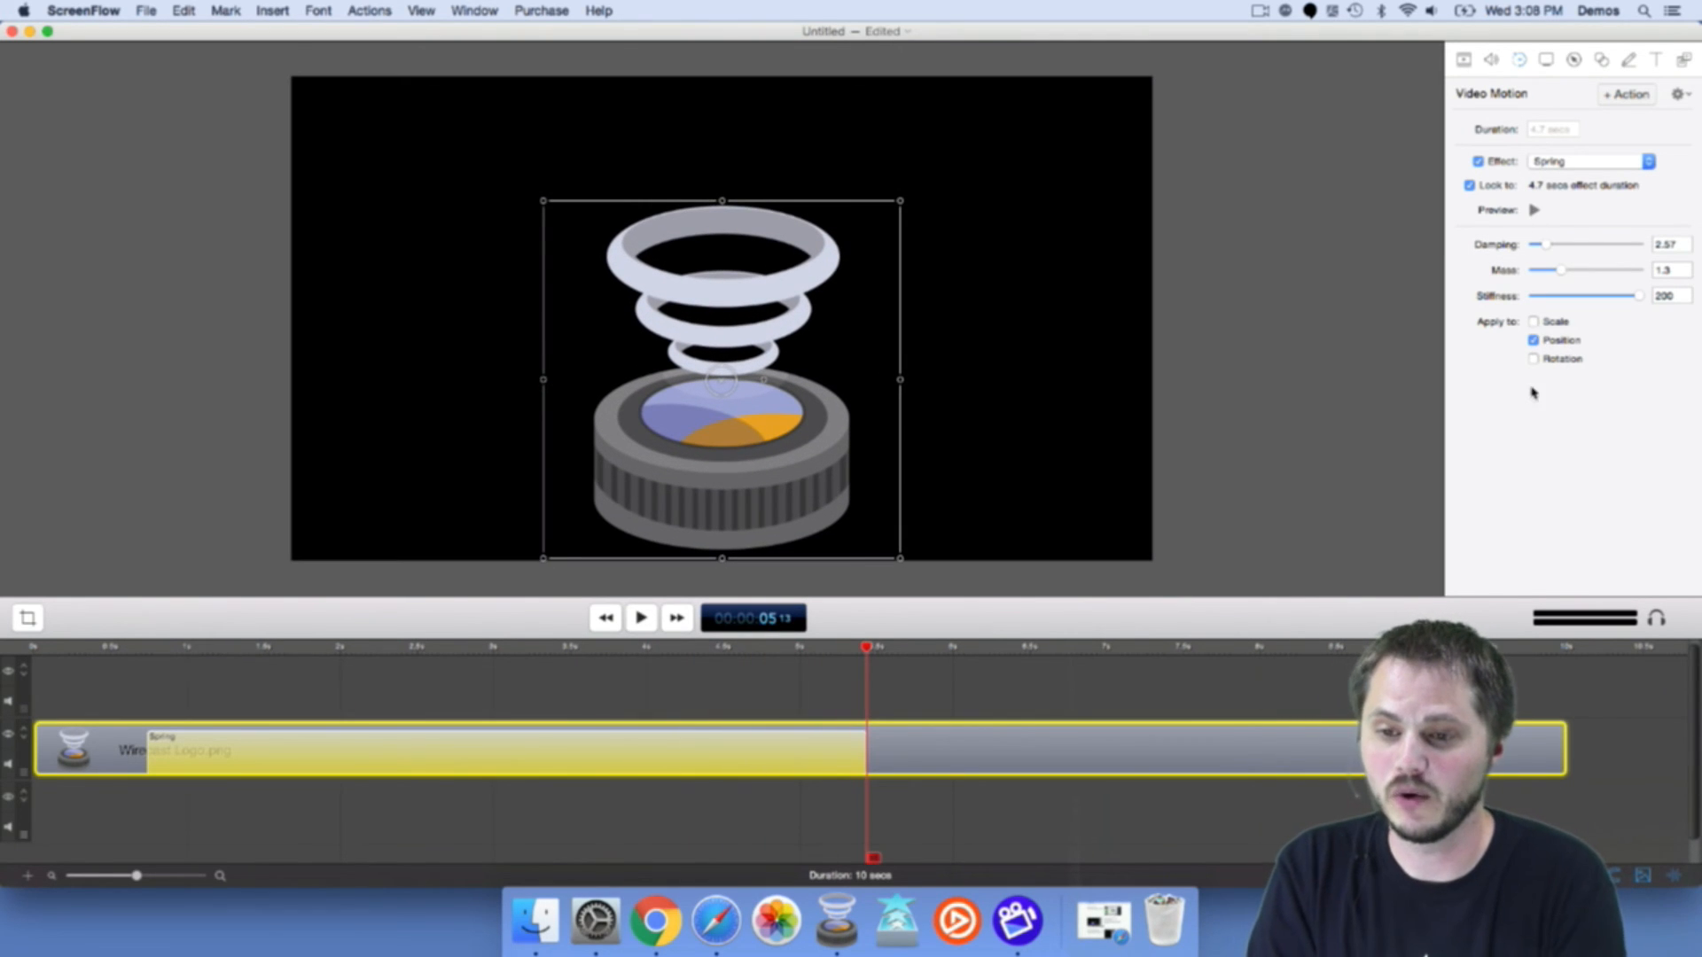
# Apply the Spring effect to Scale only, leaving out Position and Rotation, and play and scrub through the action to its end.
pyautogui.click(1533, 341)
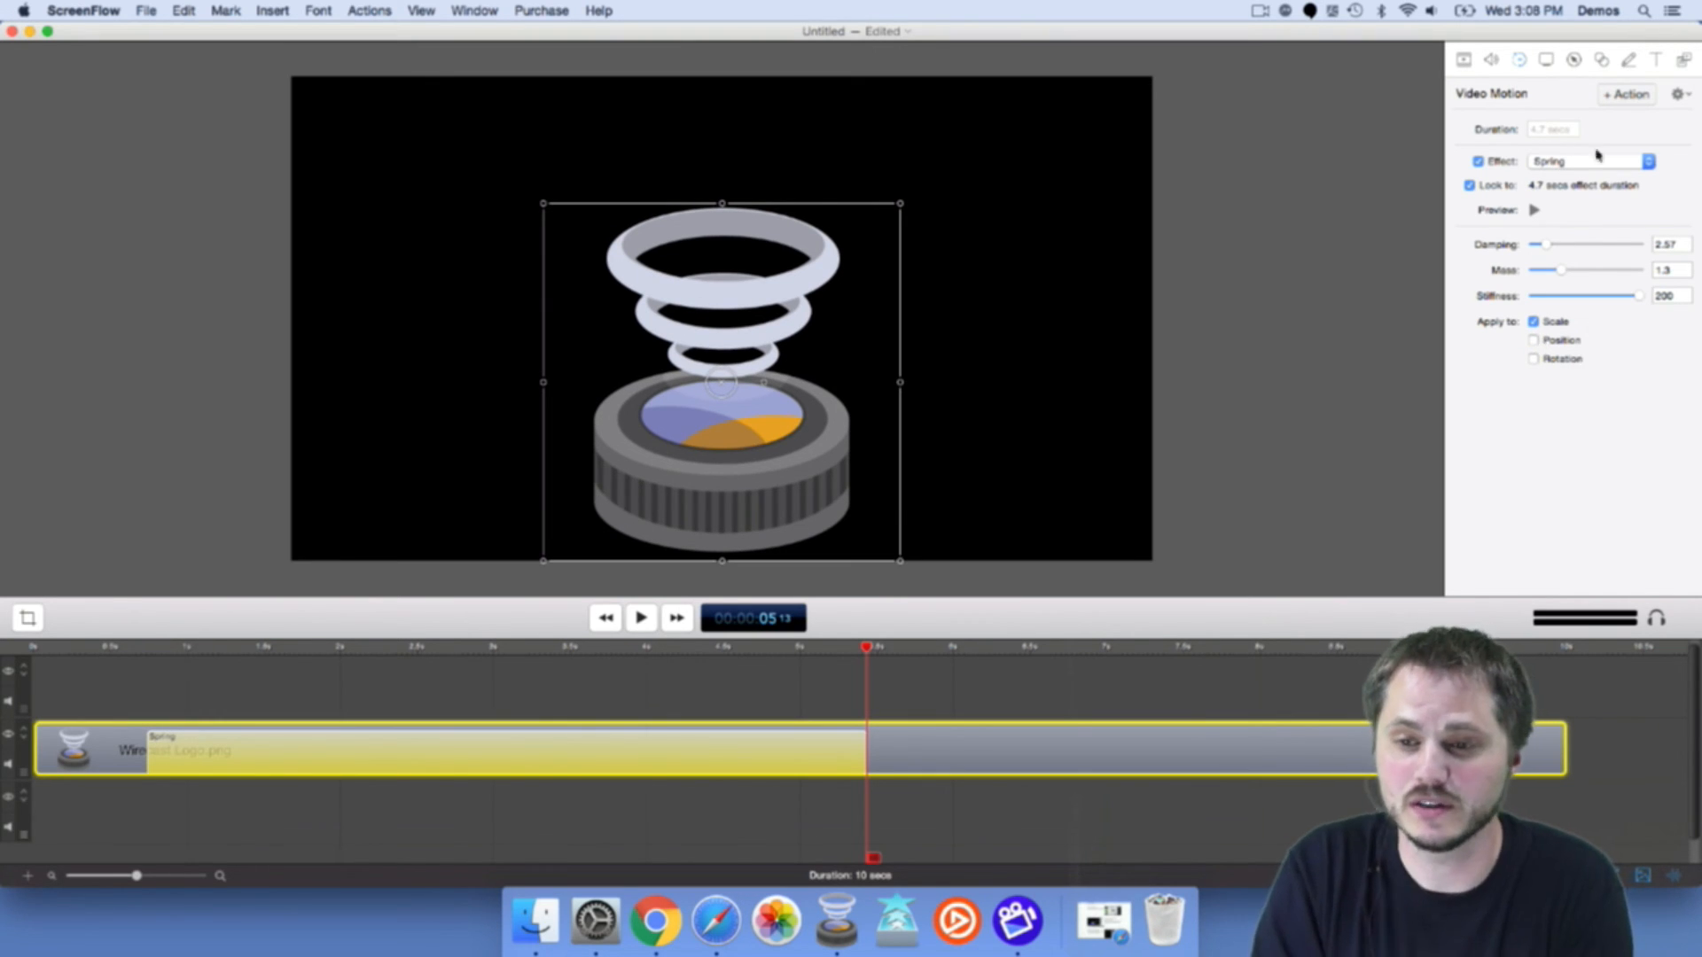
pyautogui.click(1534, 211)
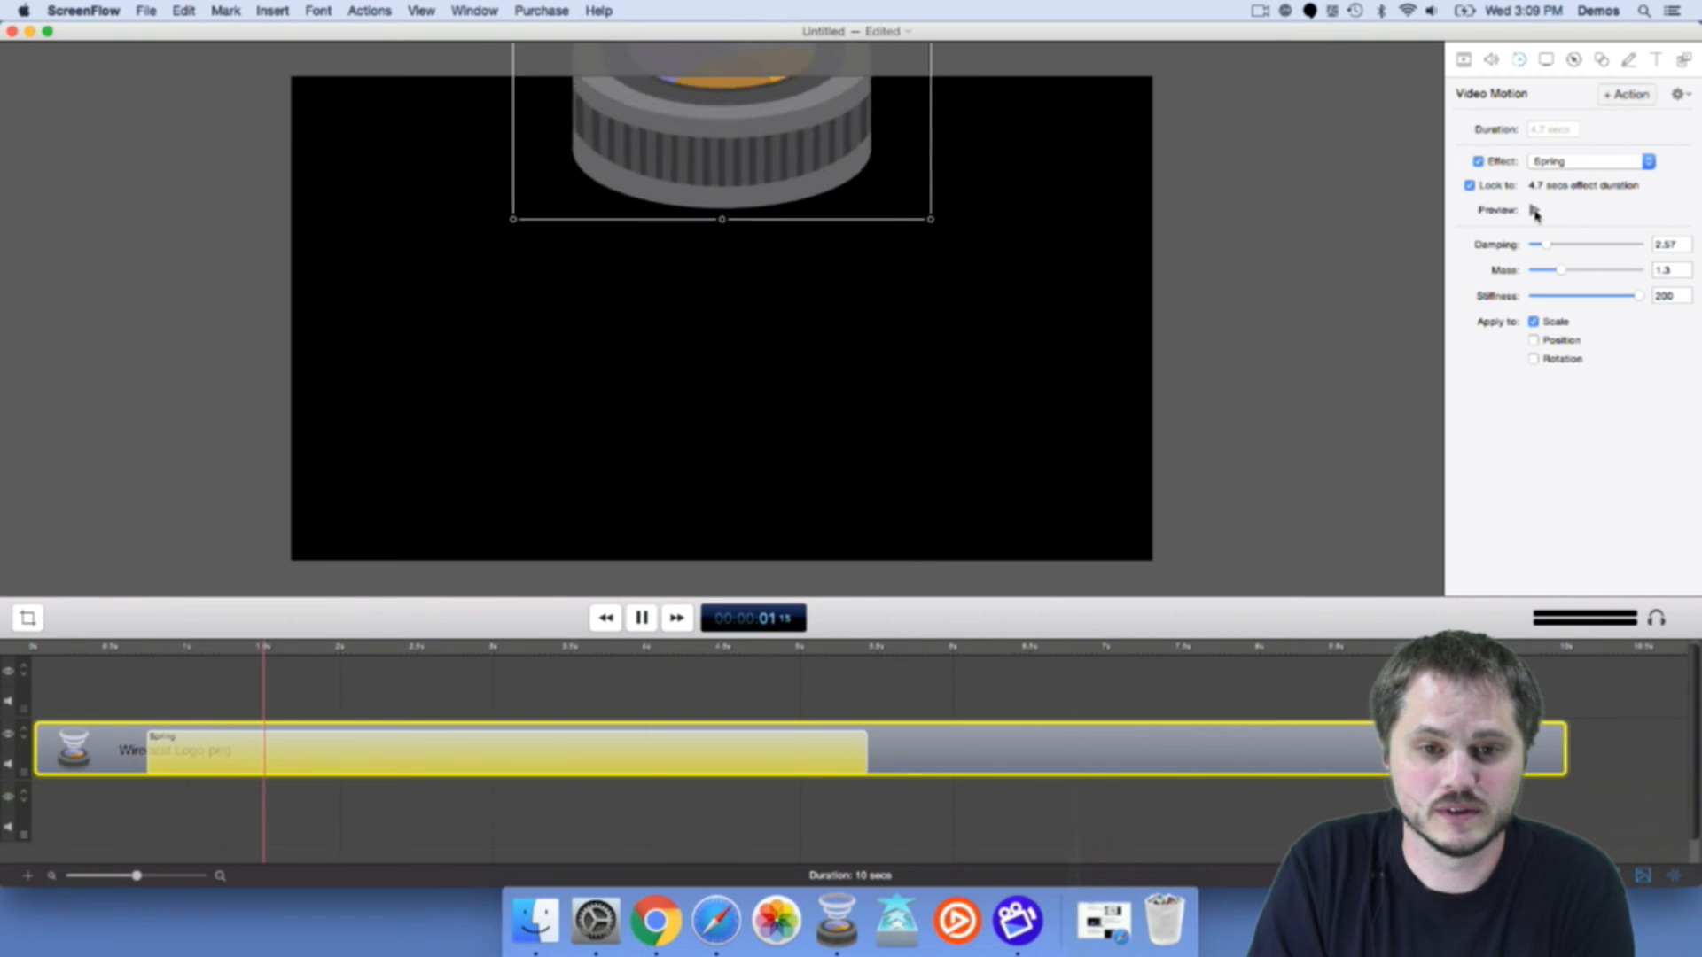
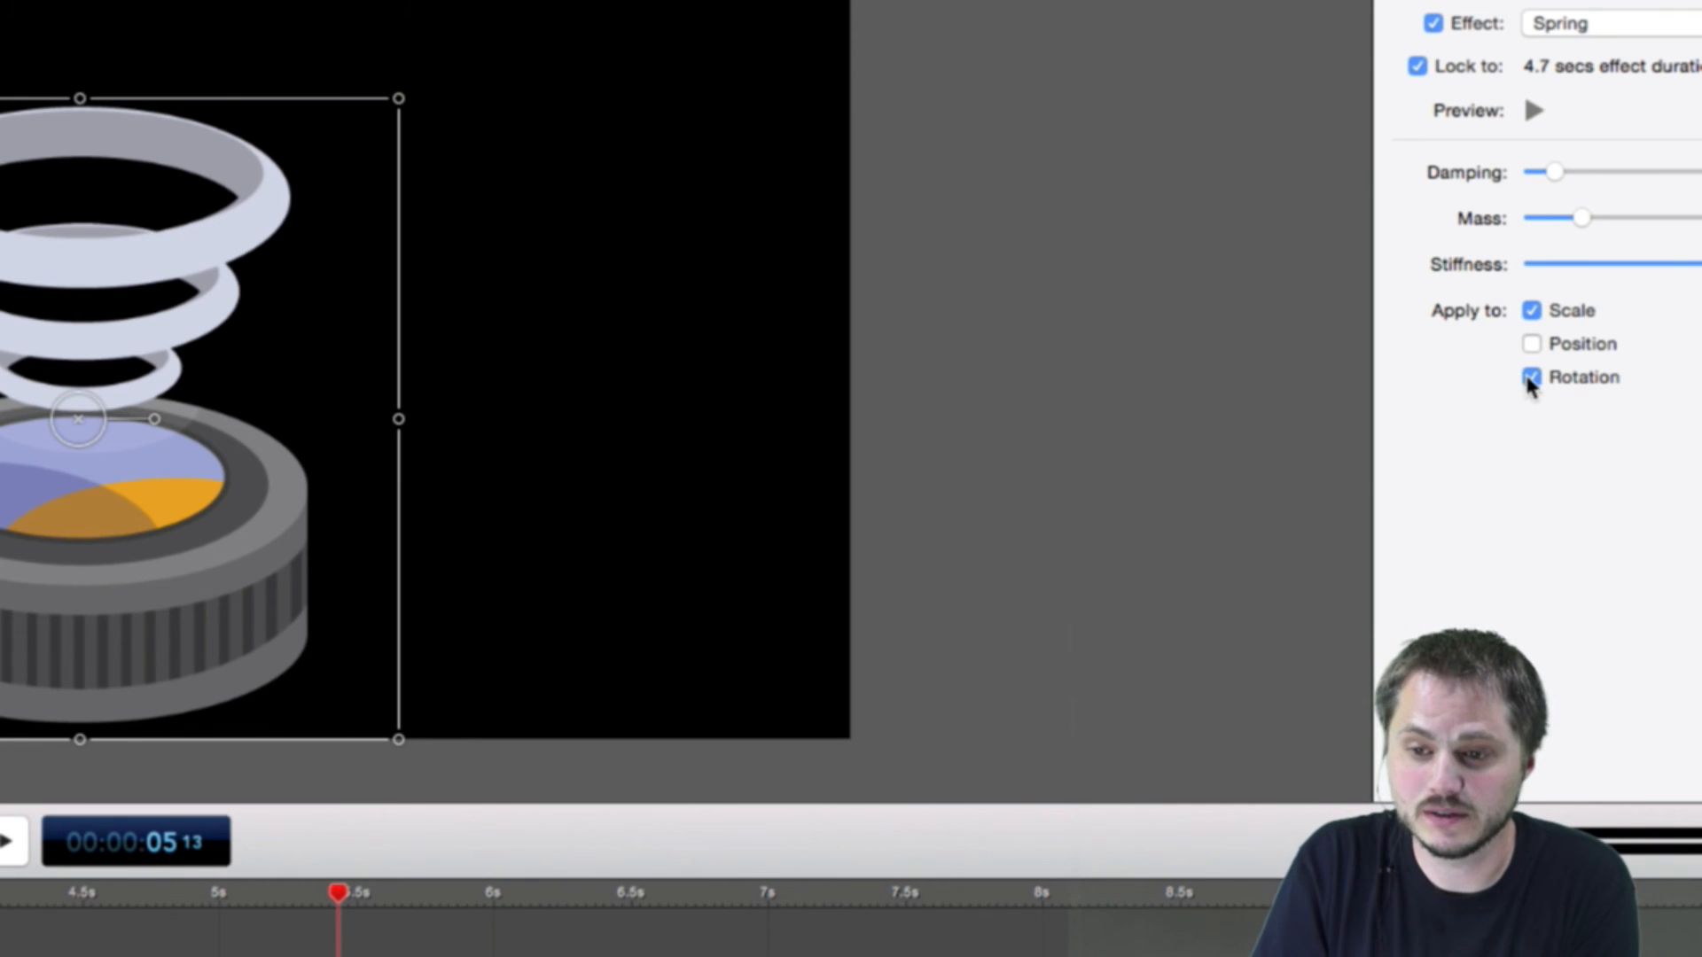
pyautogui.click(1531, 377)
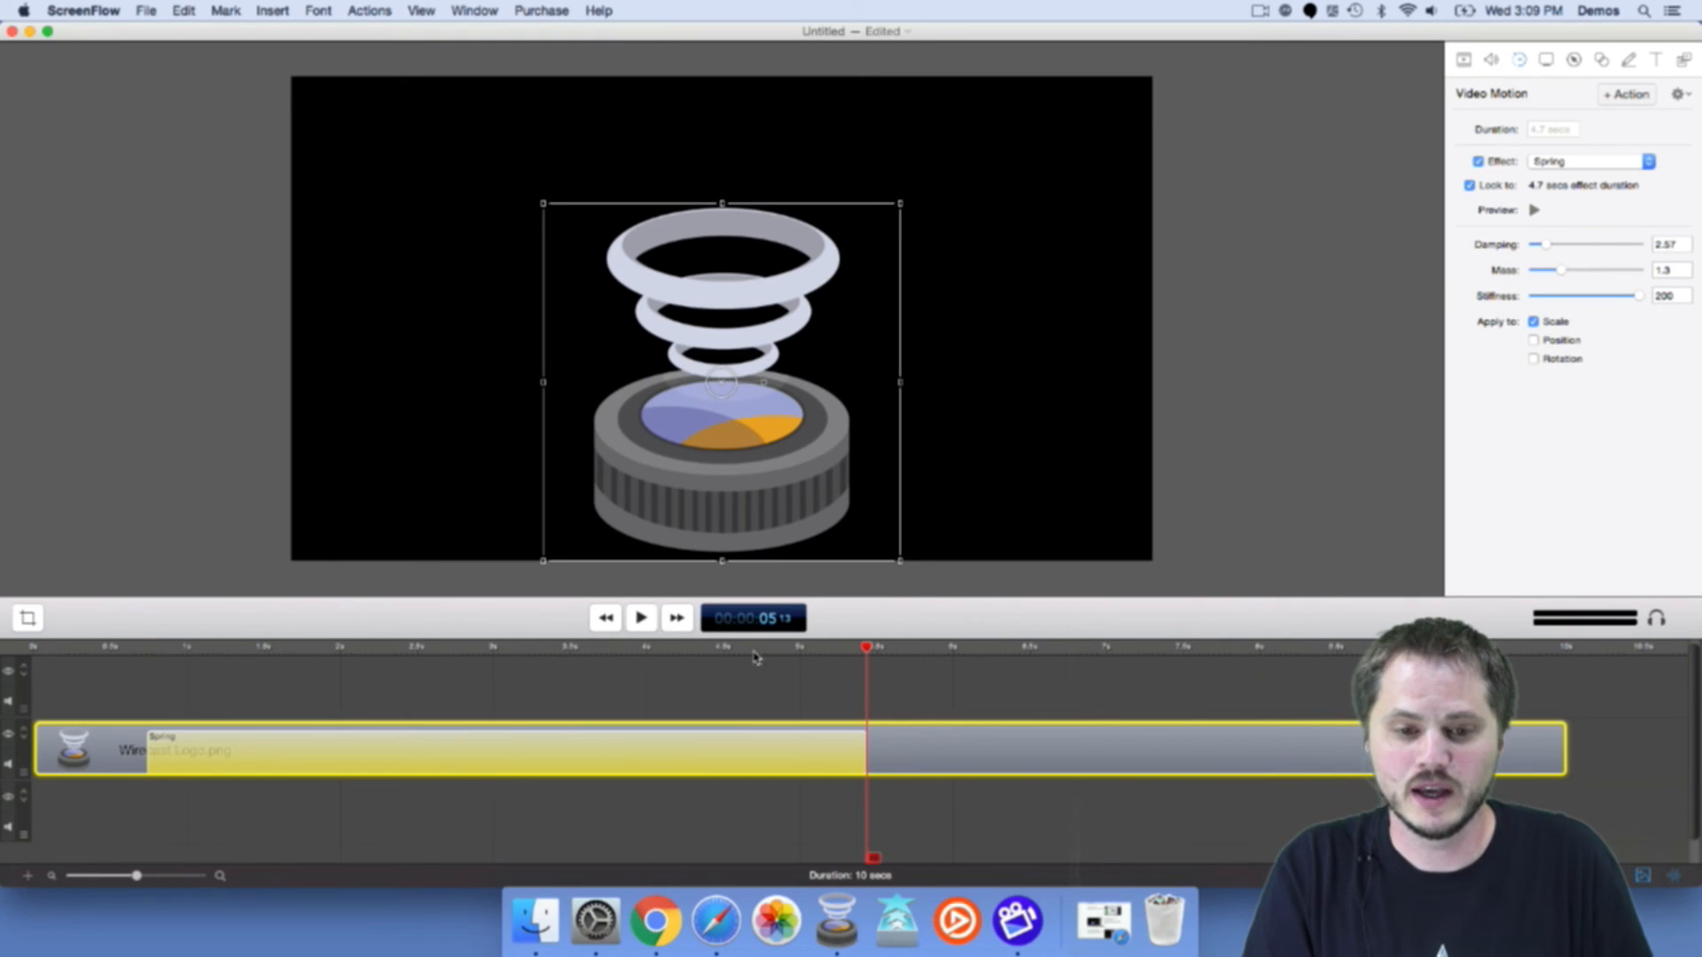
pyautogui.moveTo(208, 653); pyautogui.dragTo(866, 653)
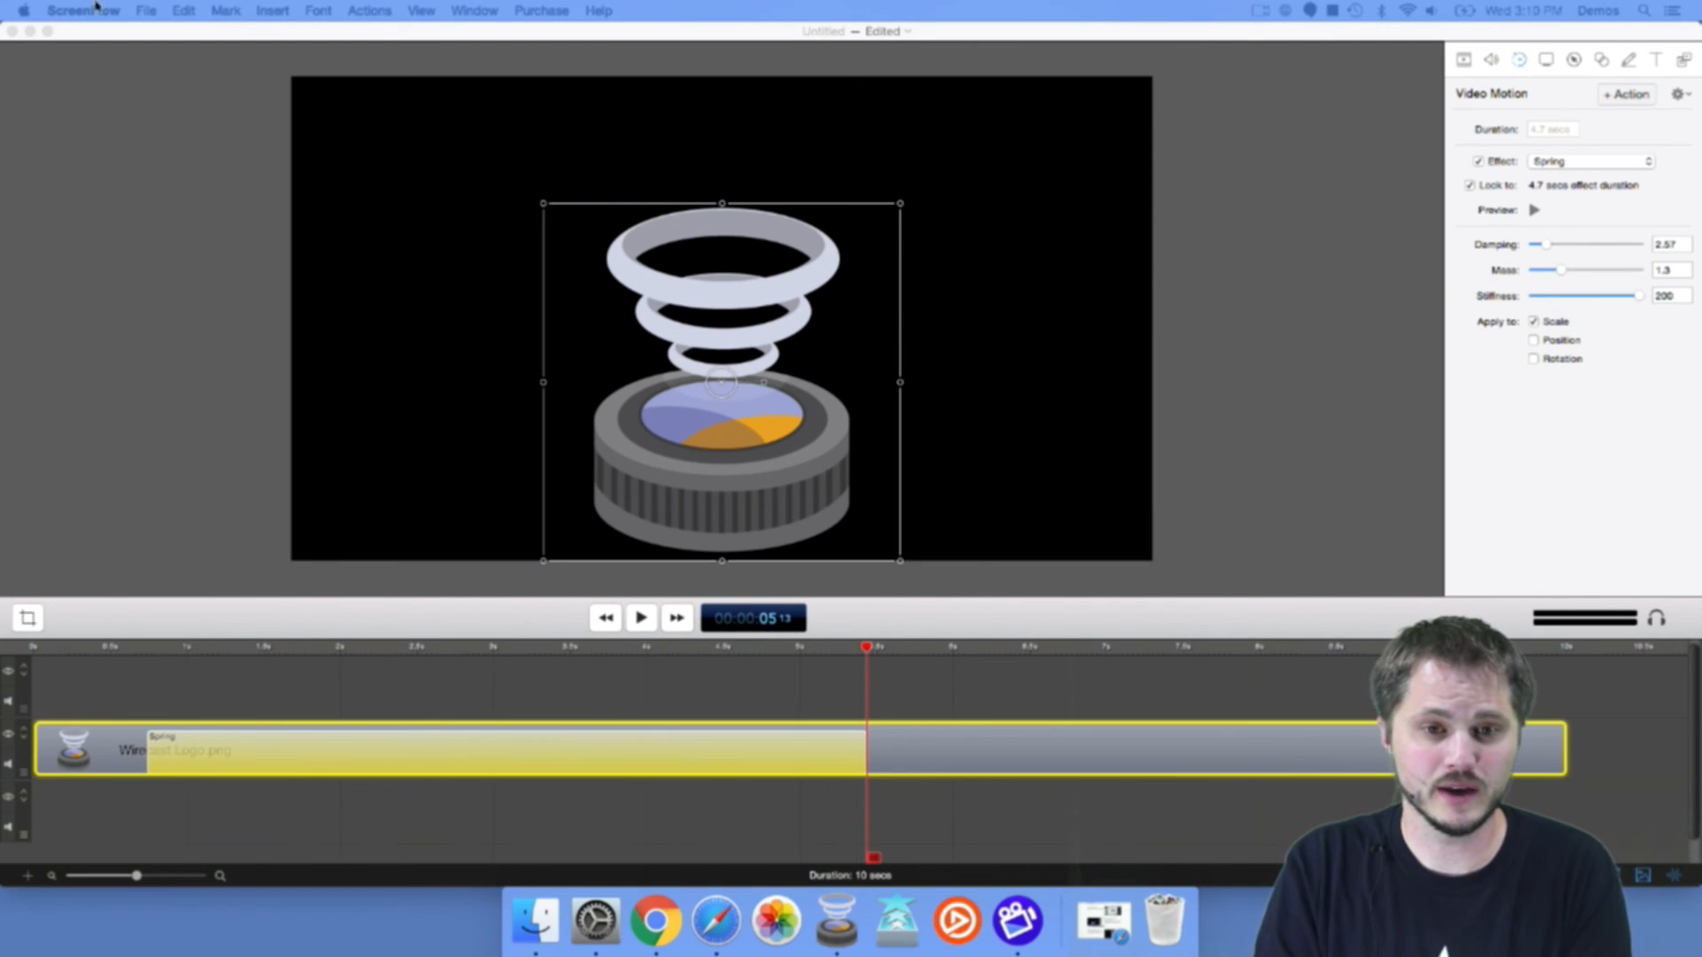
# Open the recording configuration, exclude microphone audio, and start recording the desktop and the FaceTime HD Camera.
pyautogui.click(646, 35)
pyautogui.click(531, 10)
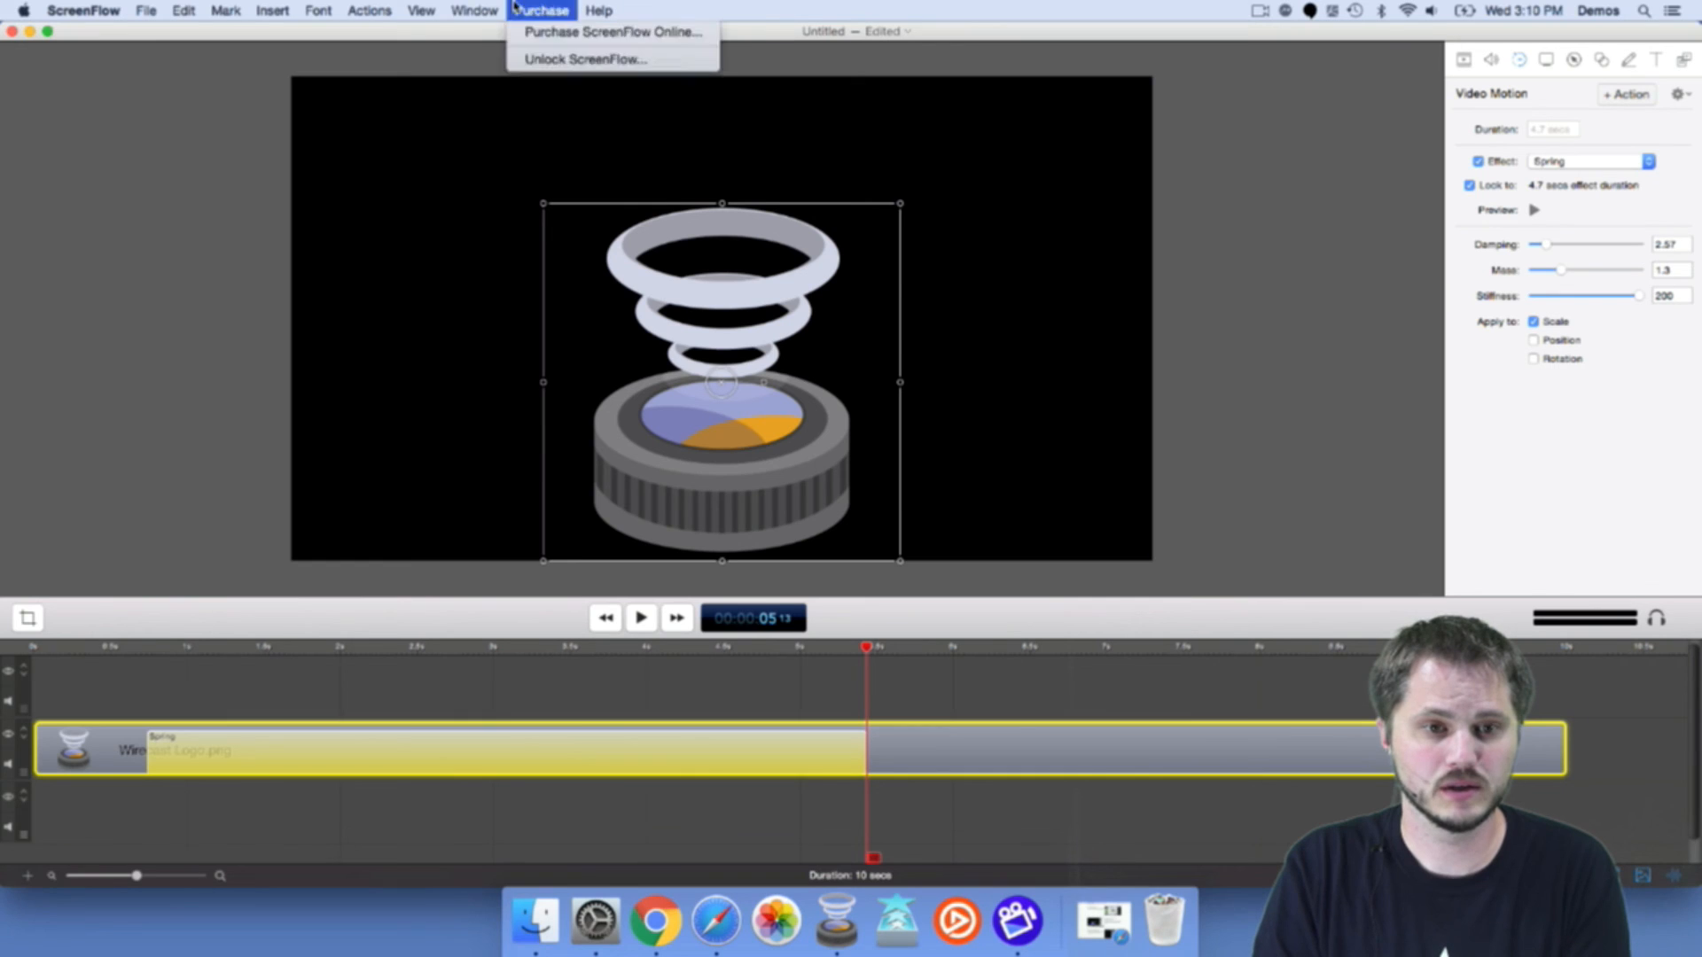
pyautogui.click(471, 10)
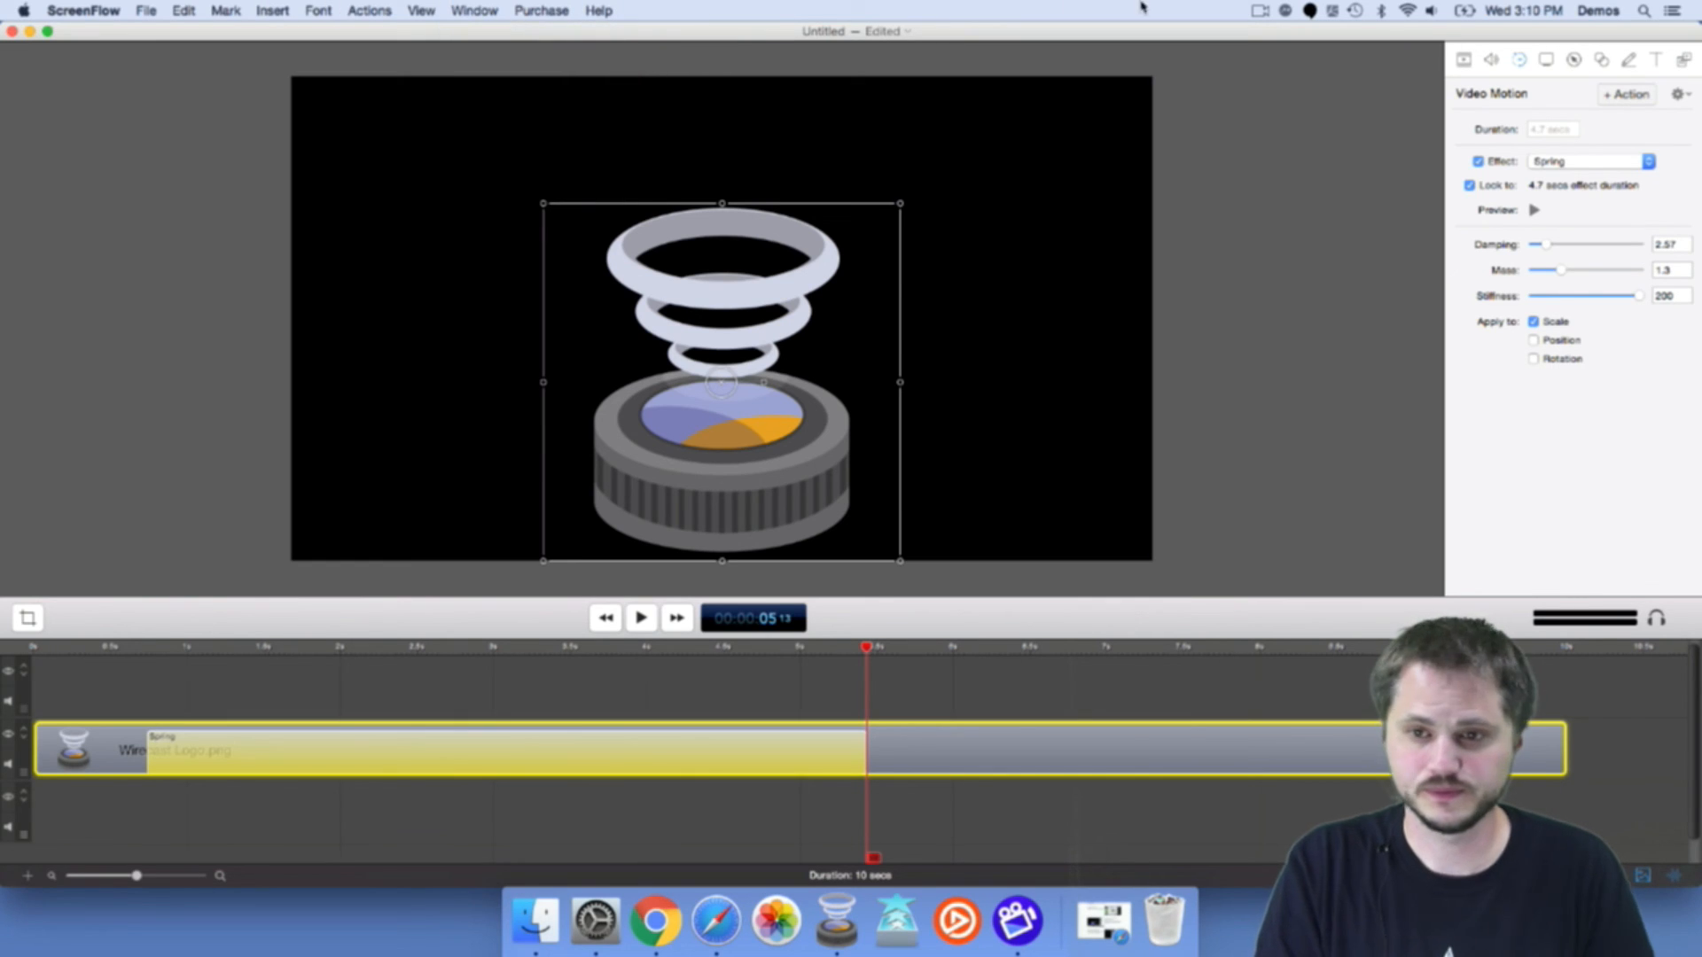
pyautogui.click(1261, 10)
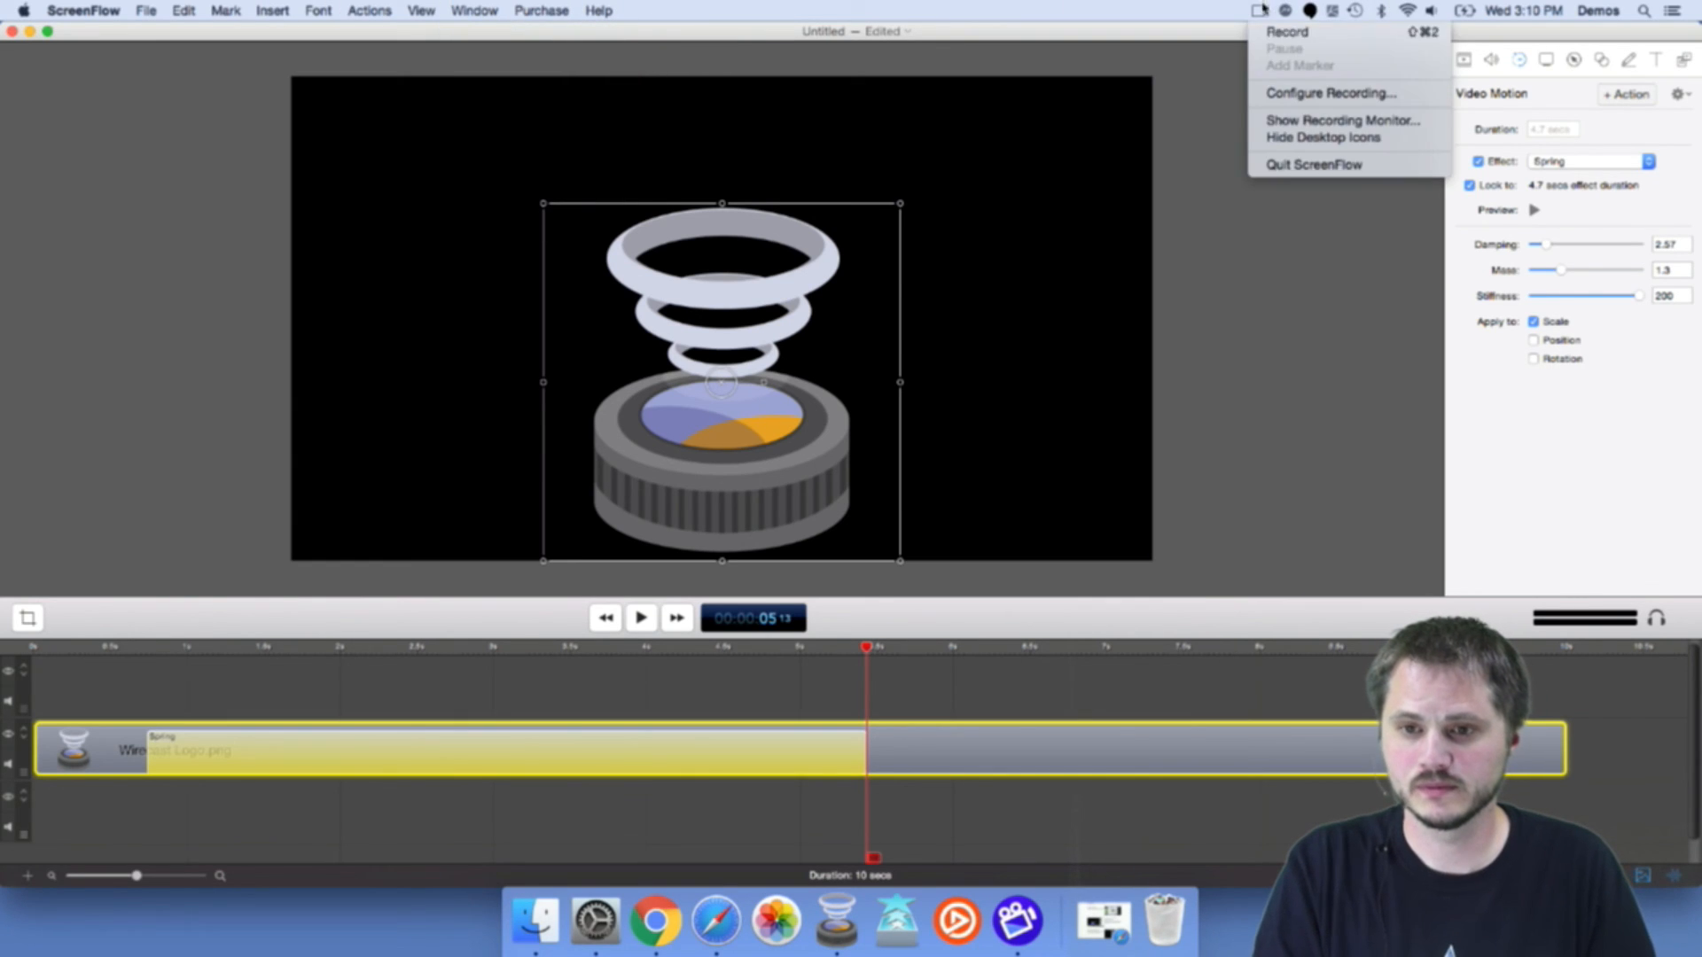
pyautogui.click(1304, 94)
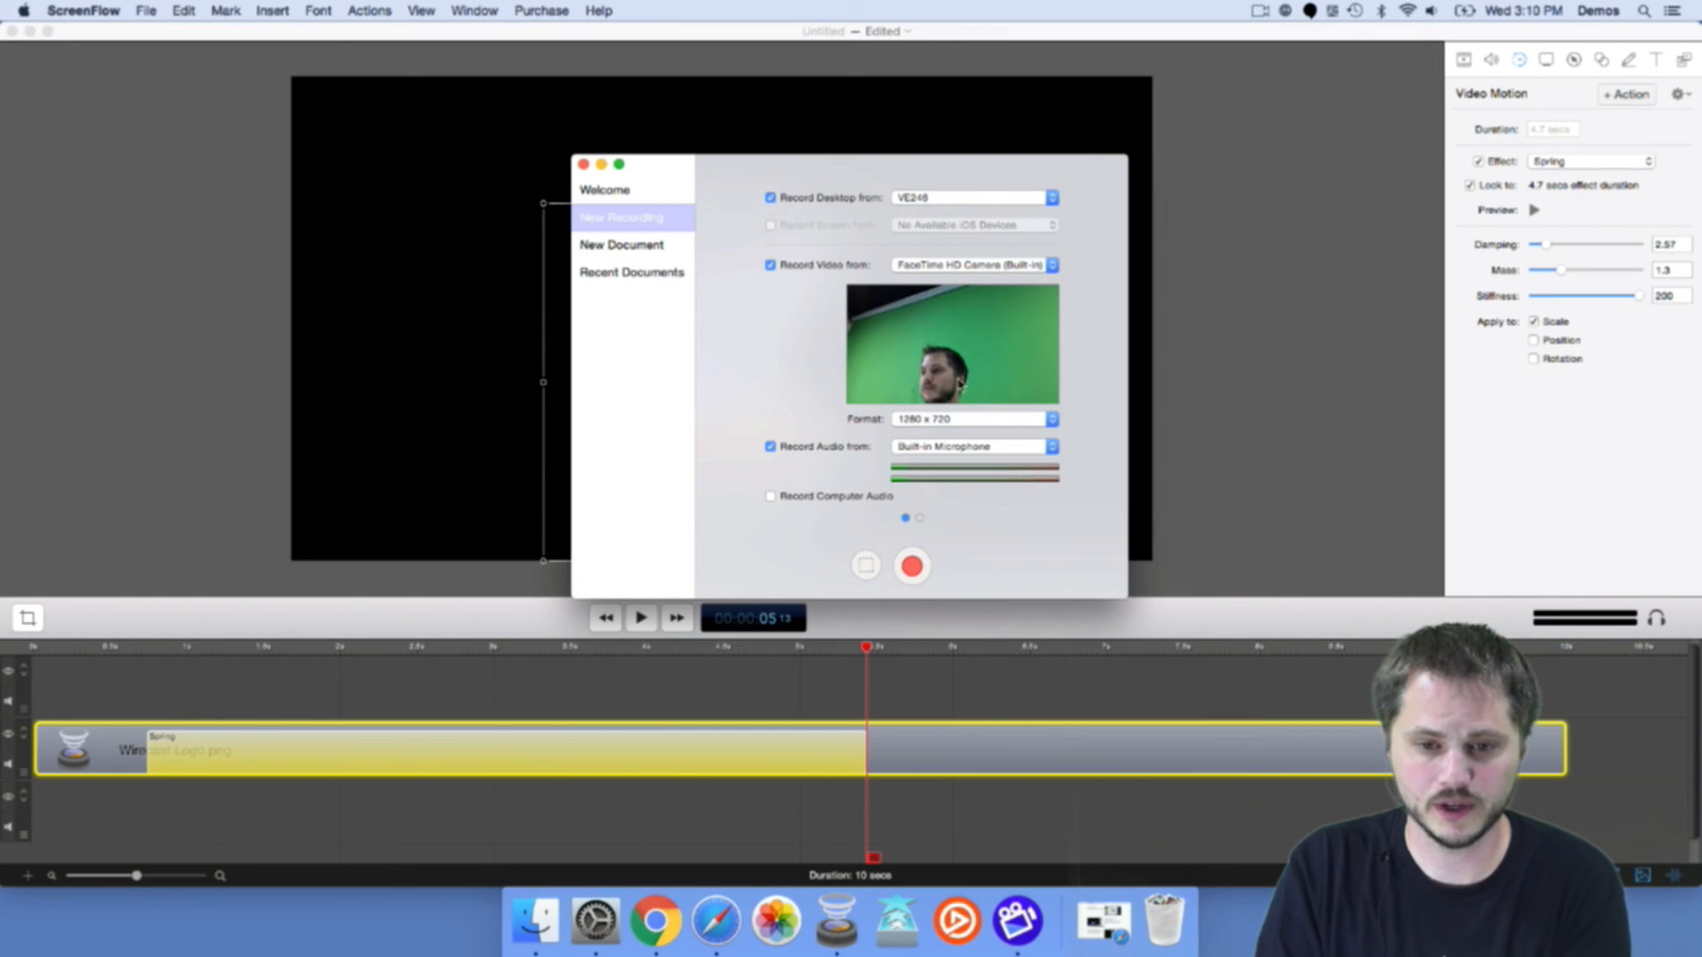
pyautogui.moveTo(837, 168); pyautogui.dragTo(783, 195)
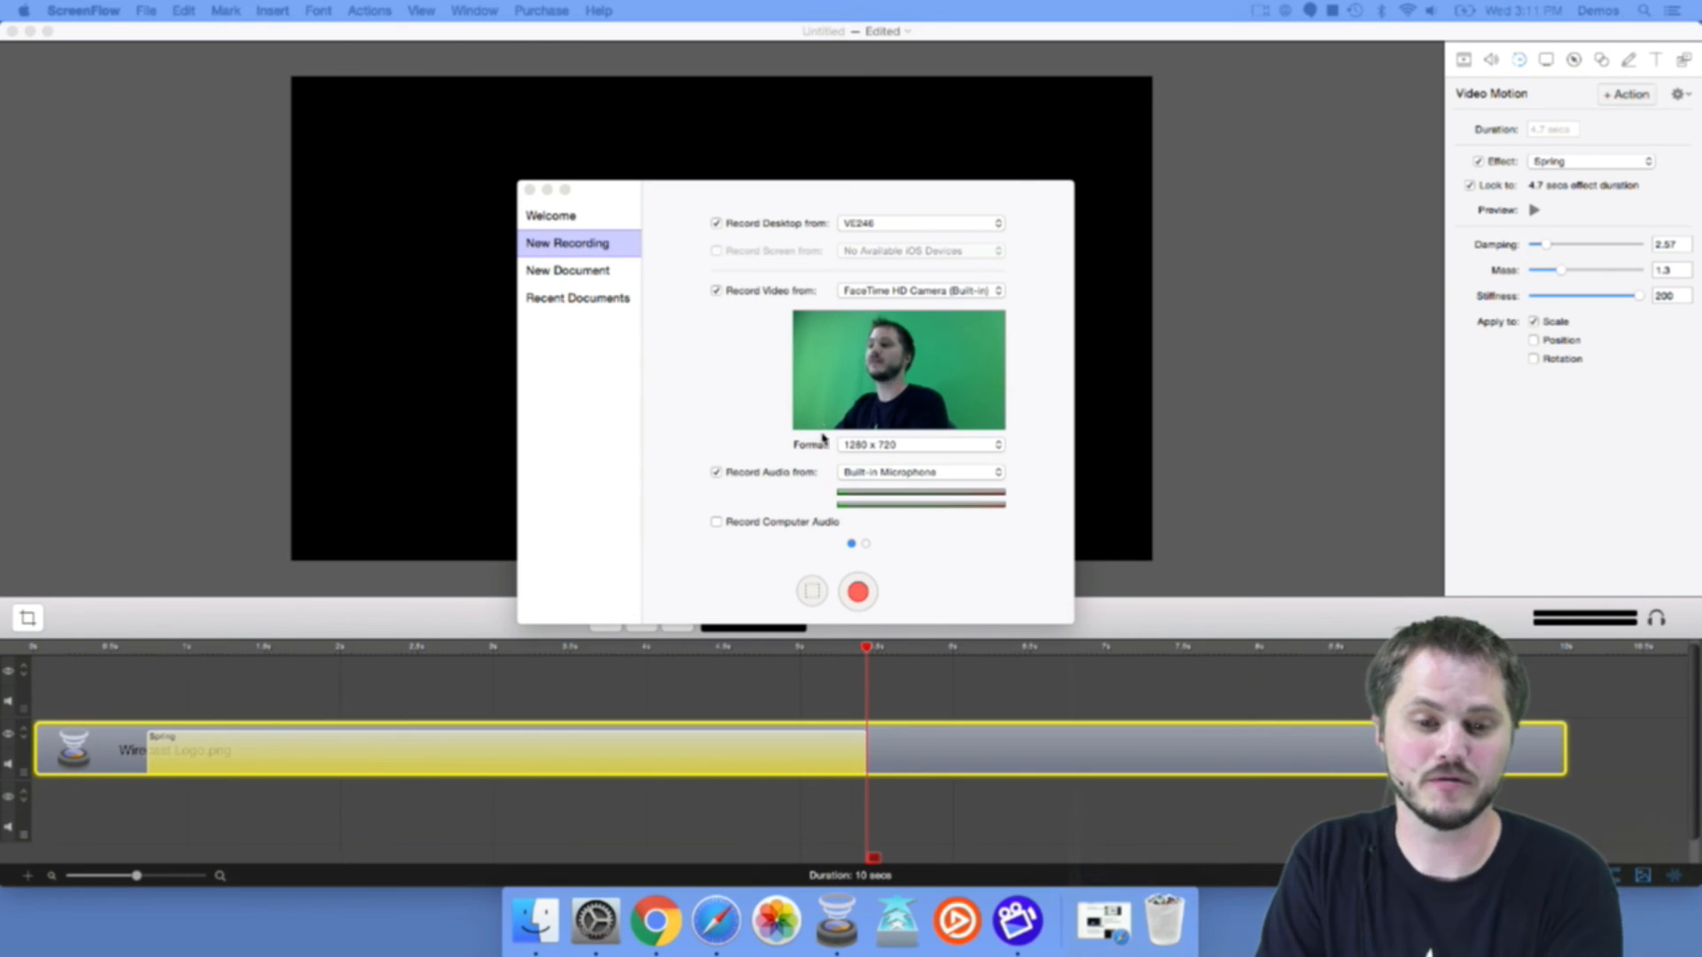
pyautogui.moveTo(774, 205); pyautogui.dragTo(672, 190)
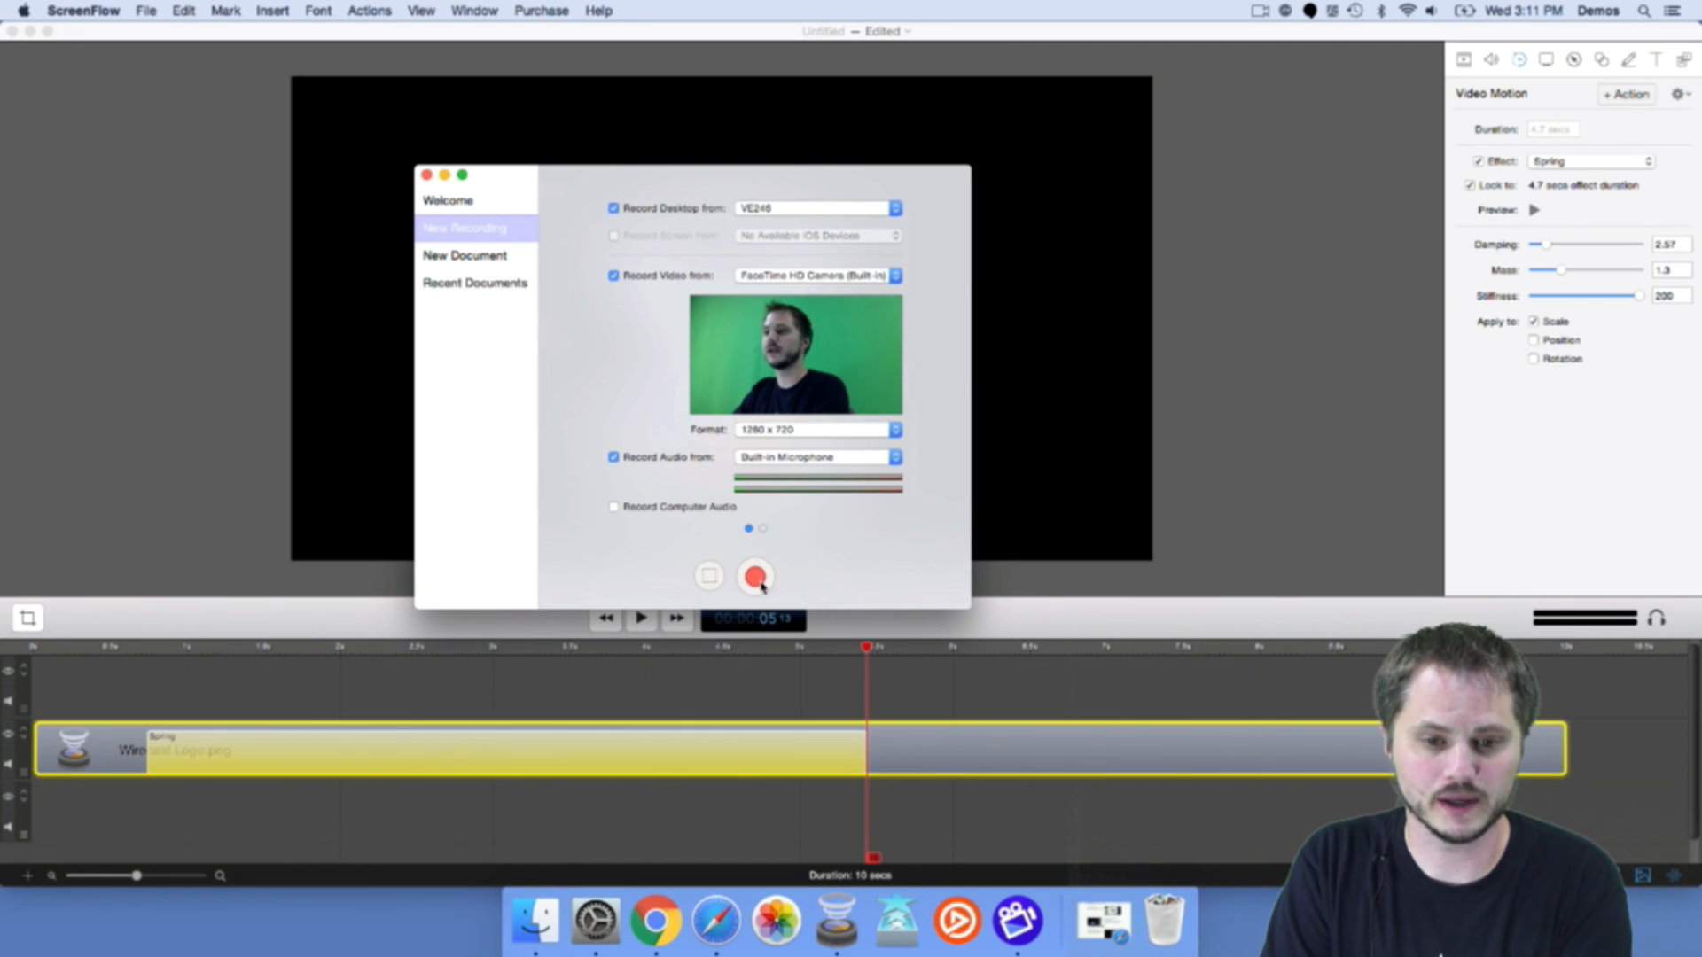
pyautogui.click(614, 458)
pyautogui.click(755, 578)
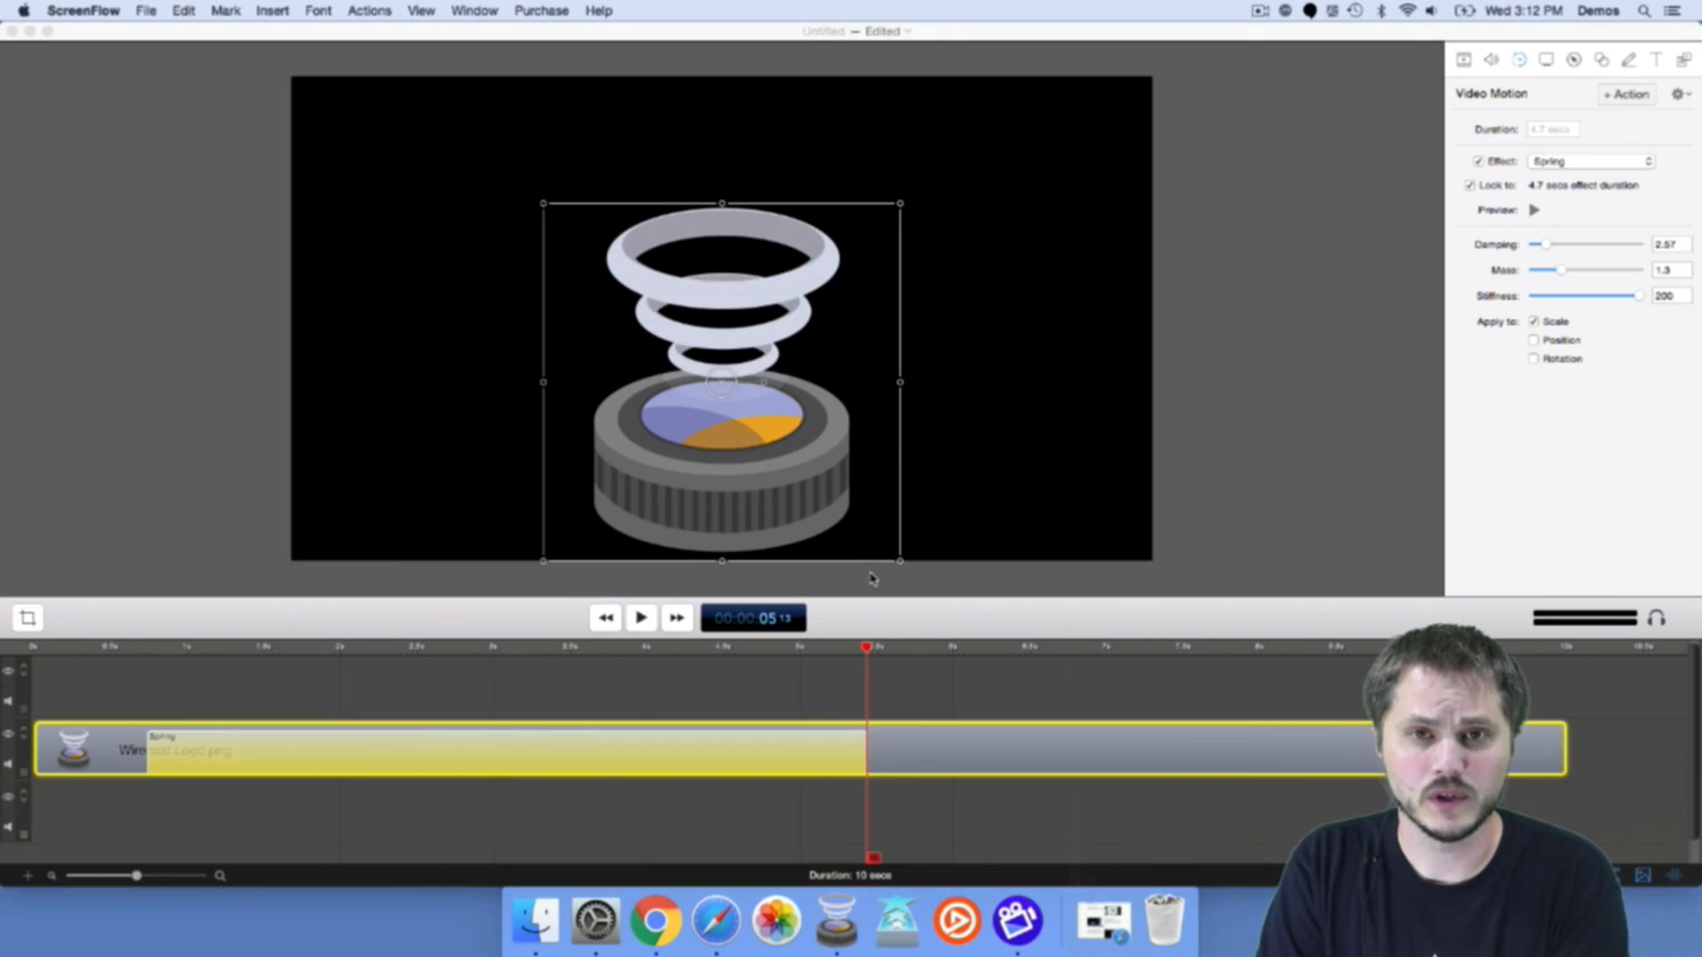
# Move the logo slightly up and to the right on the canvas and stop the recording.
pyautogui.moveTo(740, 382); pyautogui.dragTo(750, 425)
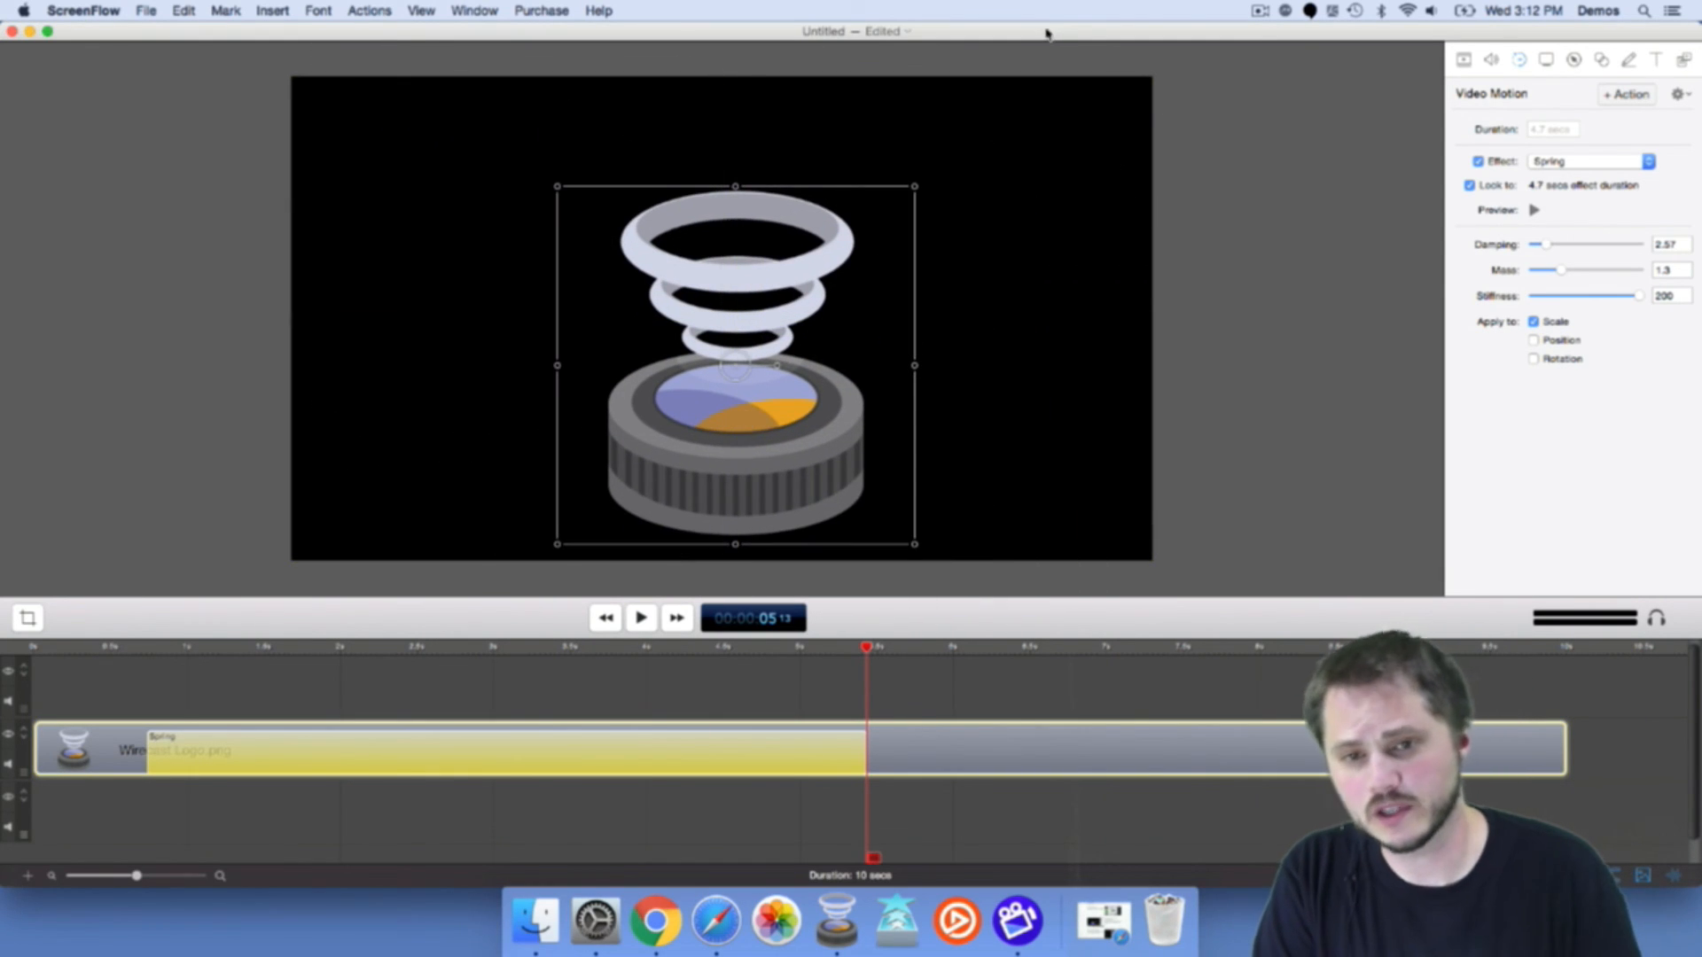
pyautogui.moveTo(1046, 32)
pyautogui.mouseDown()
pyautogui.moveTo(859, 133)
pyautogui.moveTo(1105, 44)
pyautogui.moveTo(1048, 33)
pyautogui.mouseUp()
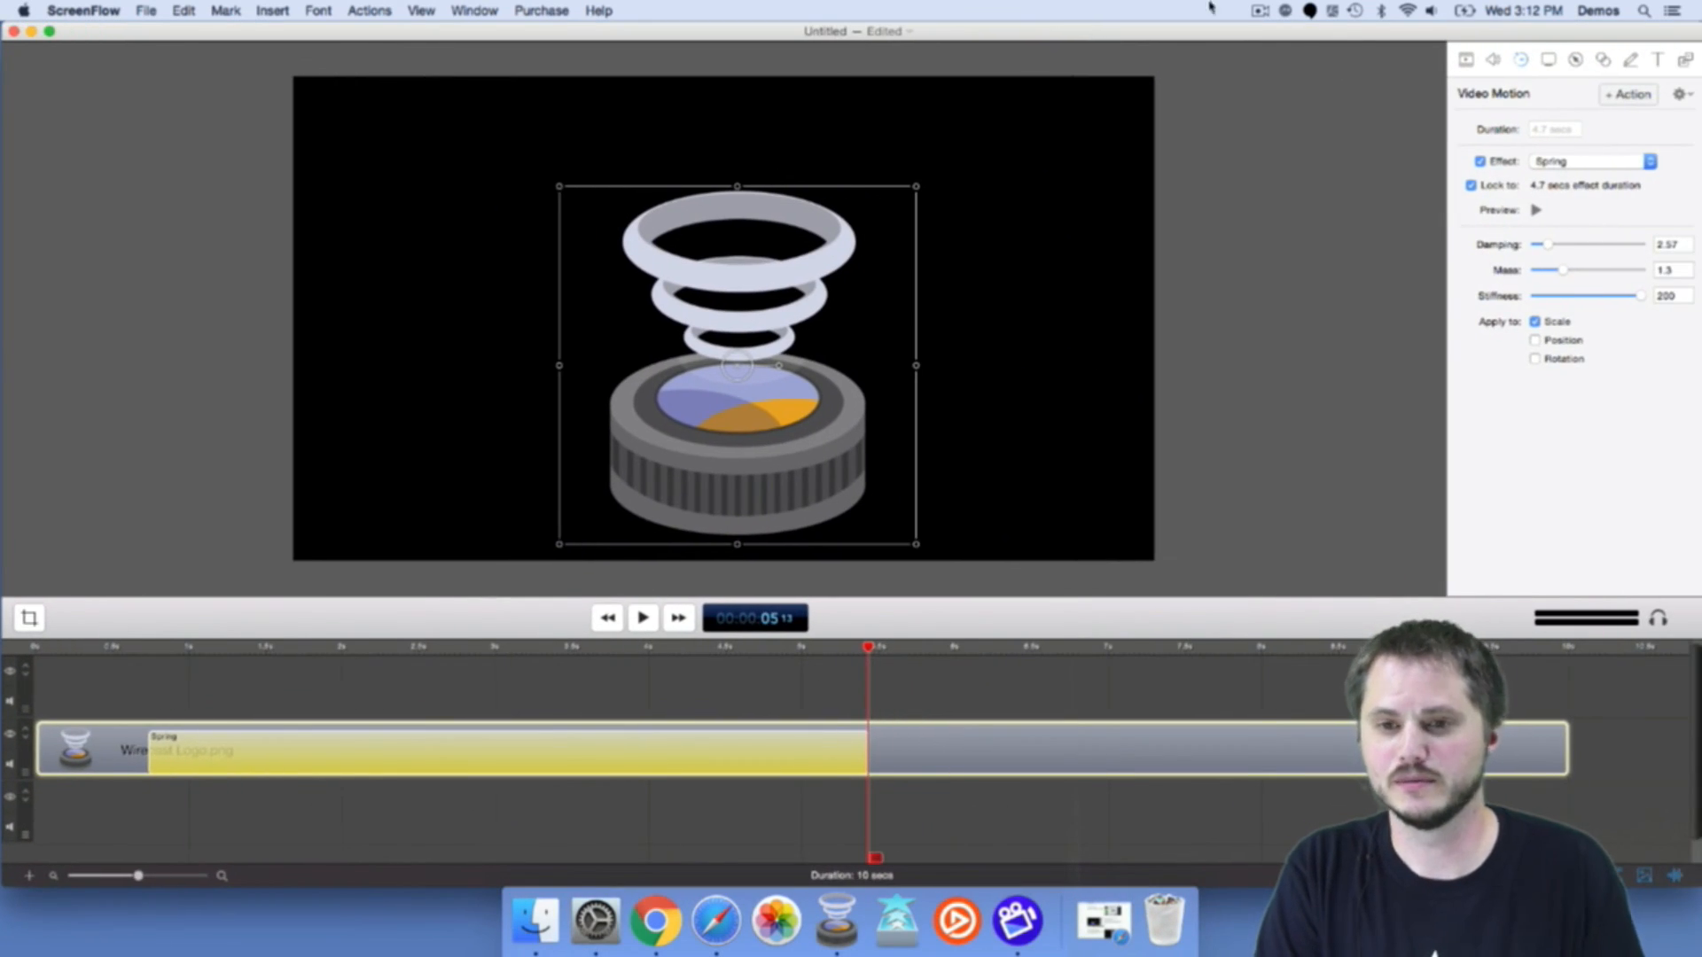
pyautogui.click(1258, 11)
pyautogui.click(1302, 49)
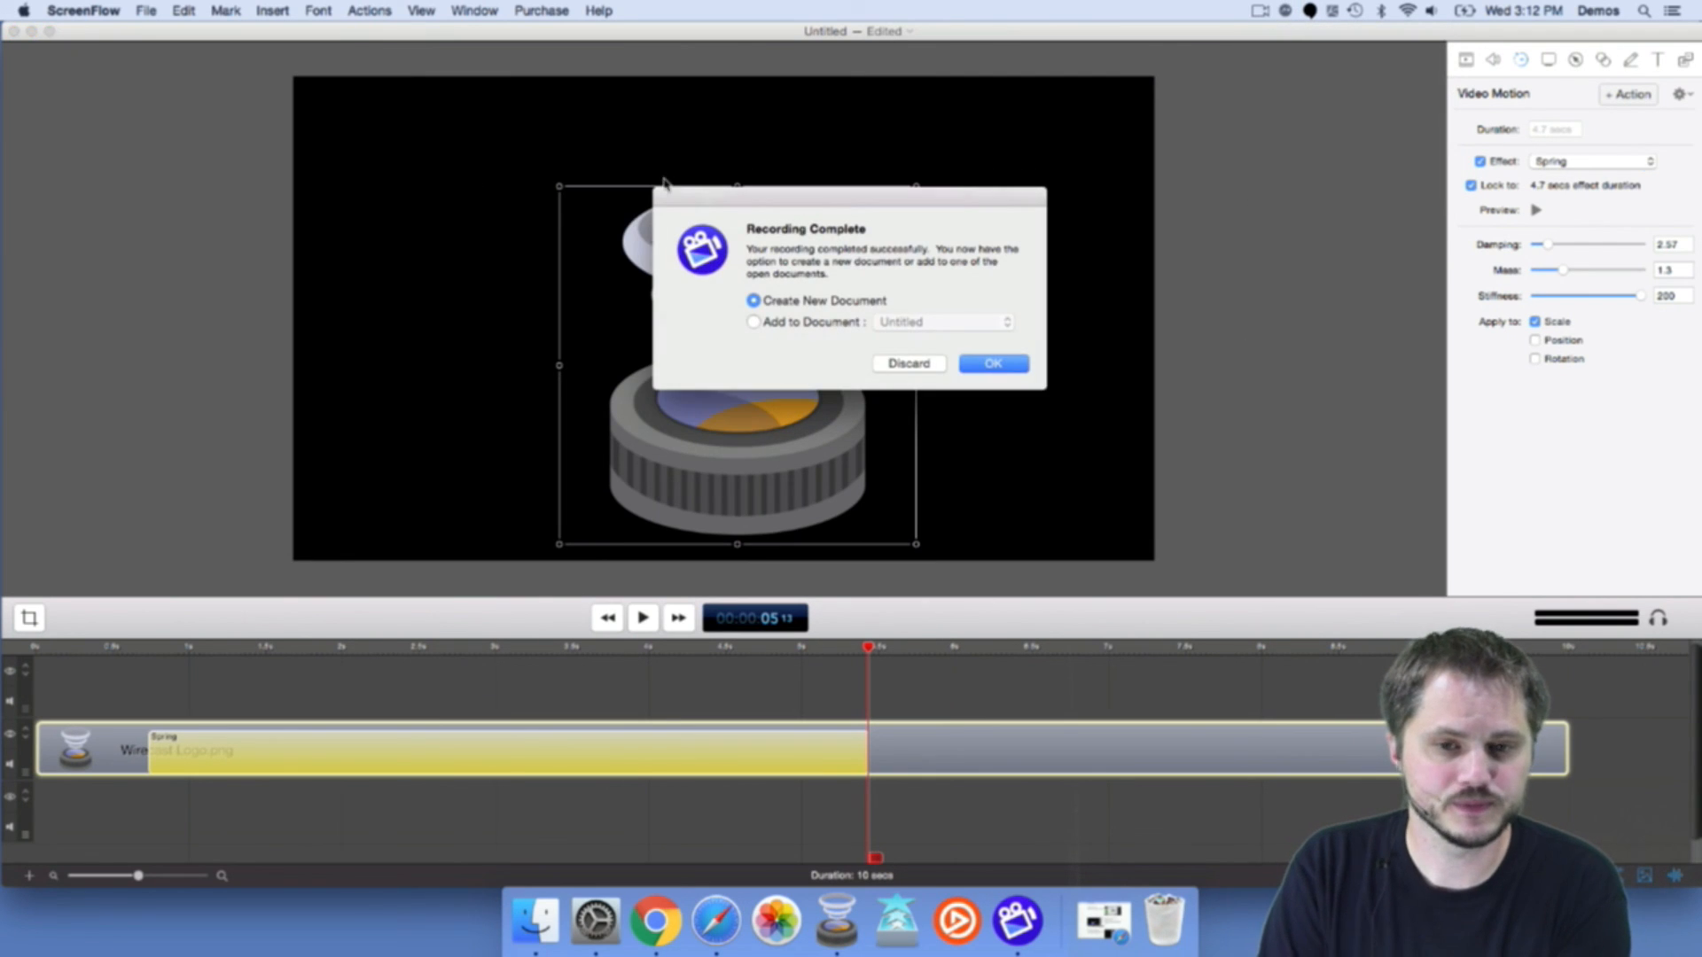
# Create a new document from the completed recording and minimize the original logo document's window.
pyautogui.click(813, 322)
pyautogui.click(819, 301)
pyautogui.click(985, 366)
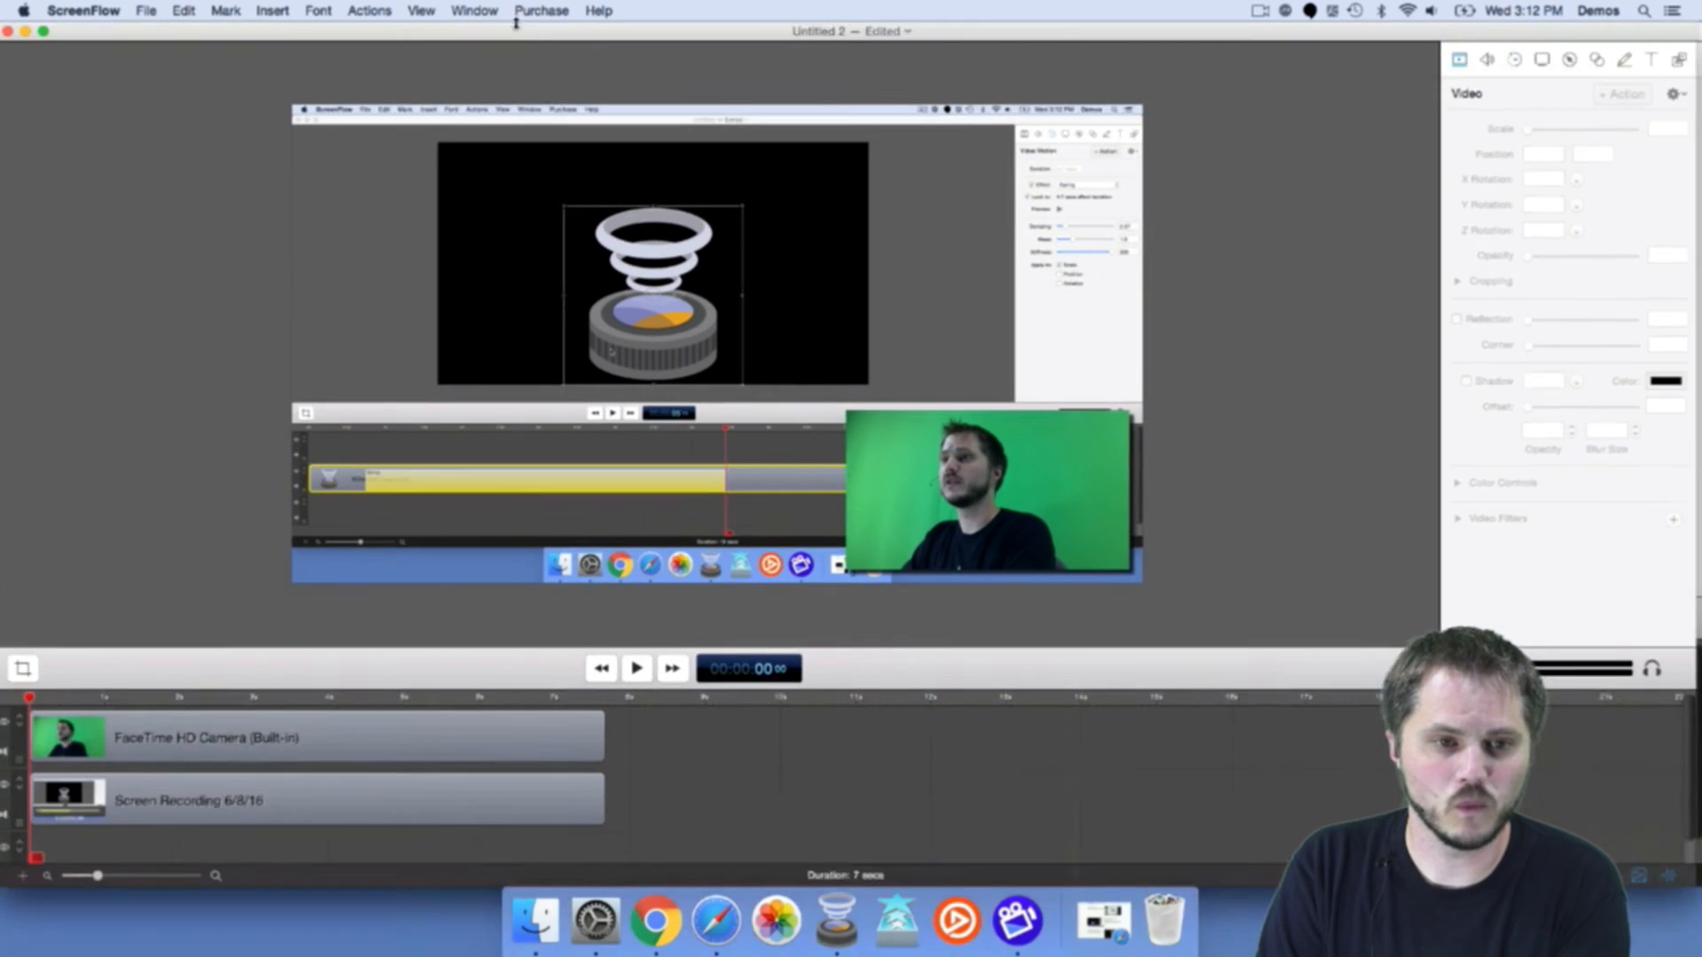
pyautogui.moveTo(521, 37); pyautogui.dragTo(530, 59)
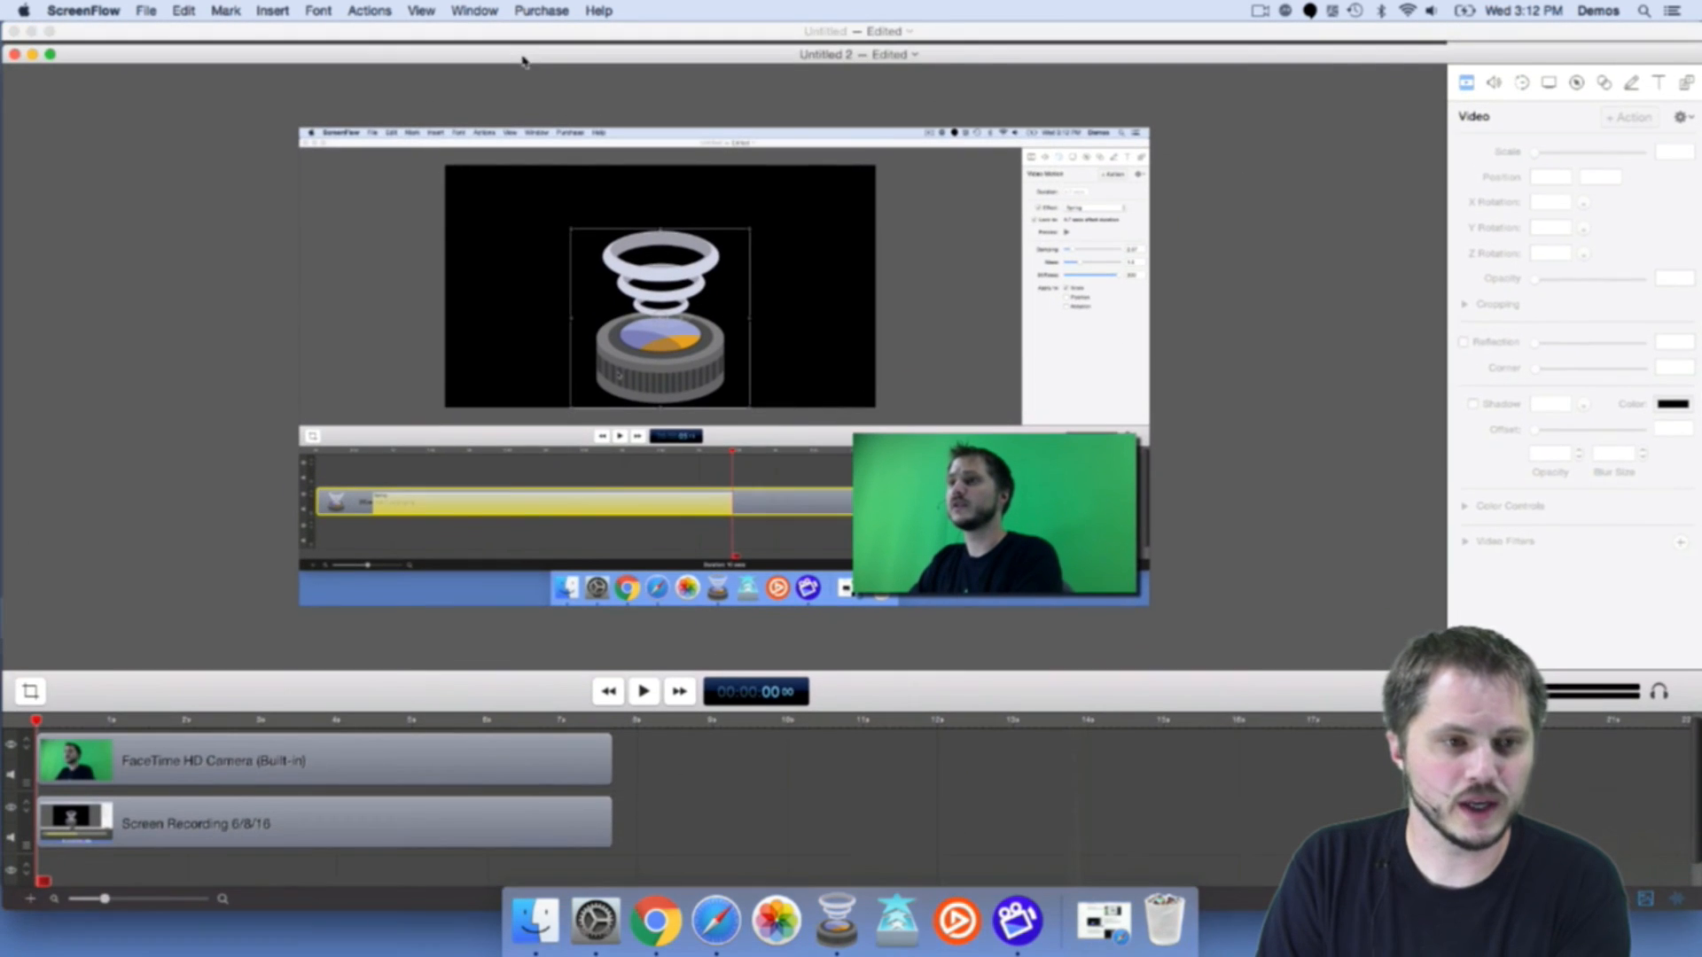
pyautogui.click(32, 31)
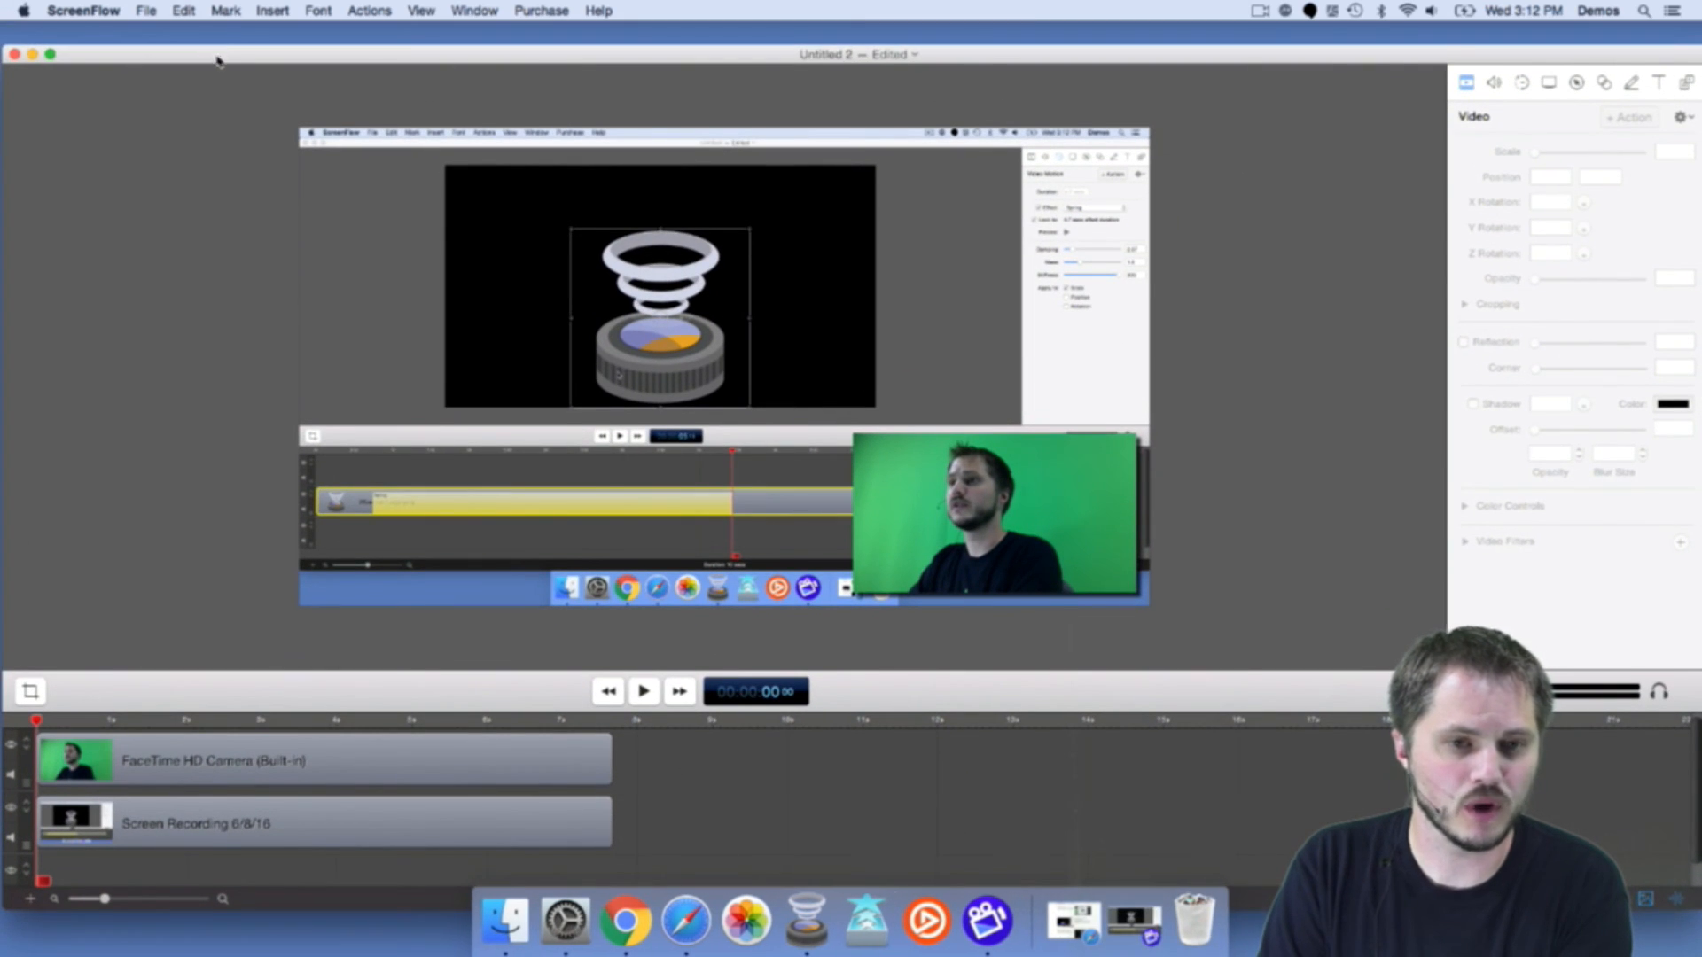
# Move the document window up against the menu bar and select the camera and desktop recording clips in turn, ending on the camera clip.
pyautogui.moveTo(217, 54); pyautogui.dragTo(220, 13)
pyautogui.click(1037, 490)
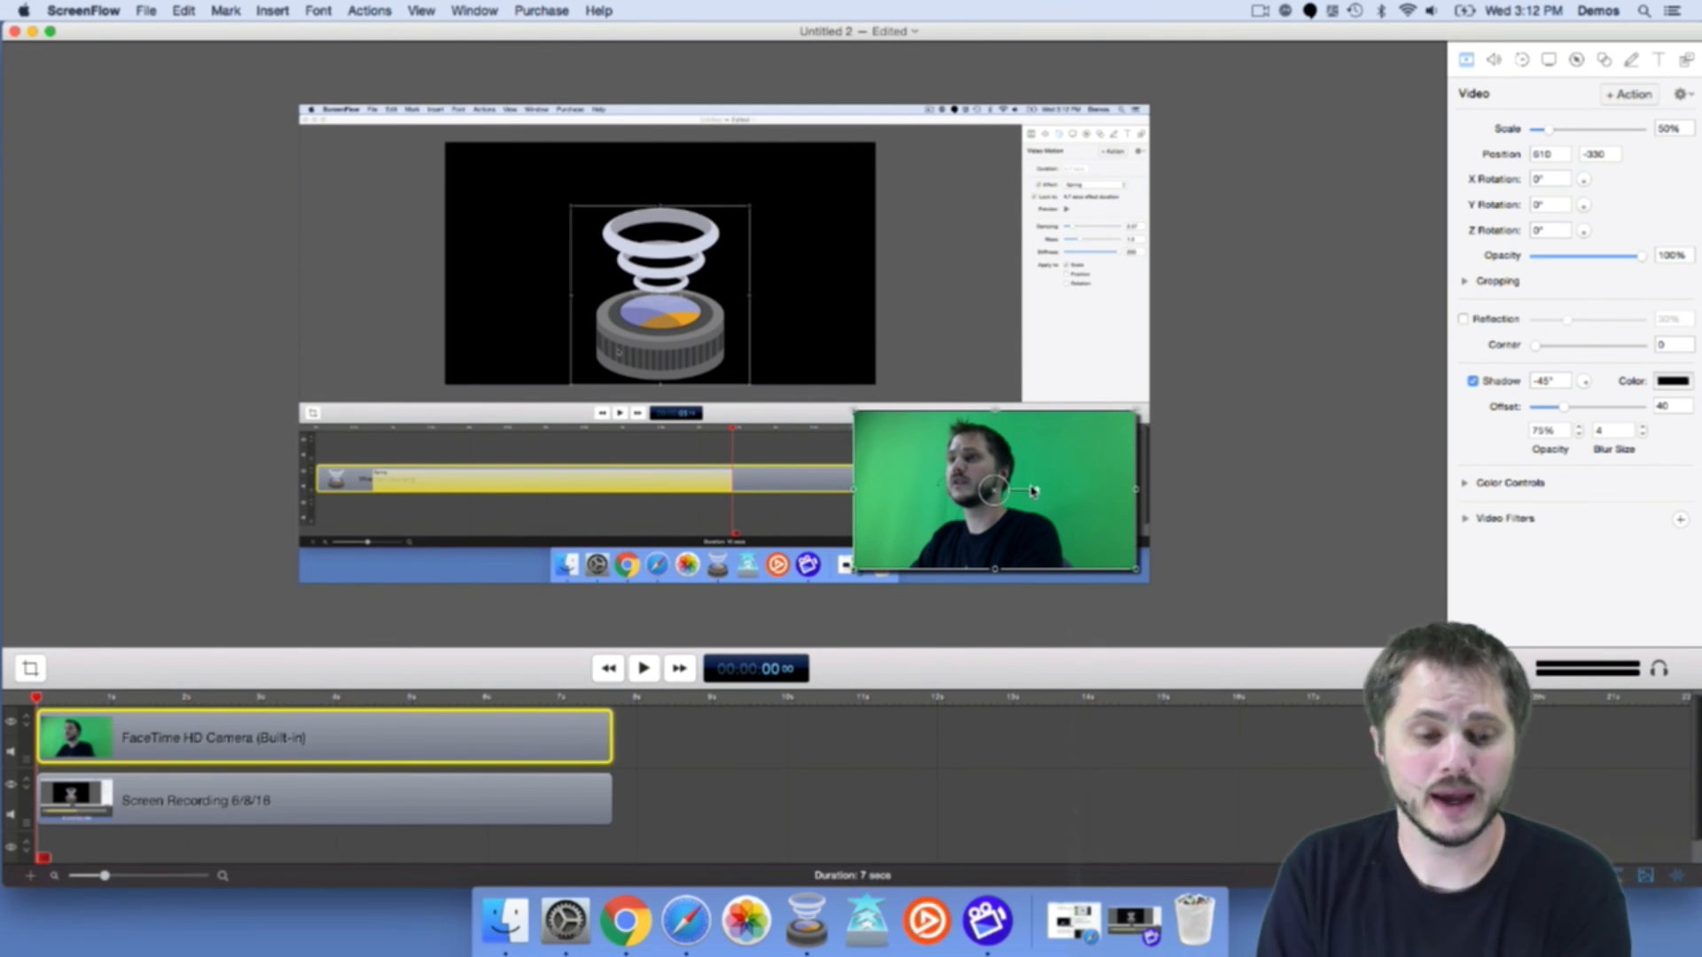
pyautogui.click(465, 404)
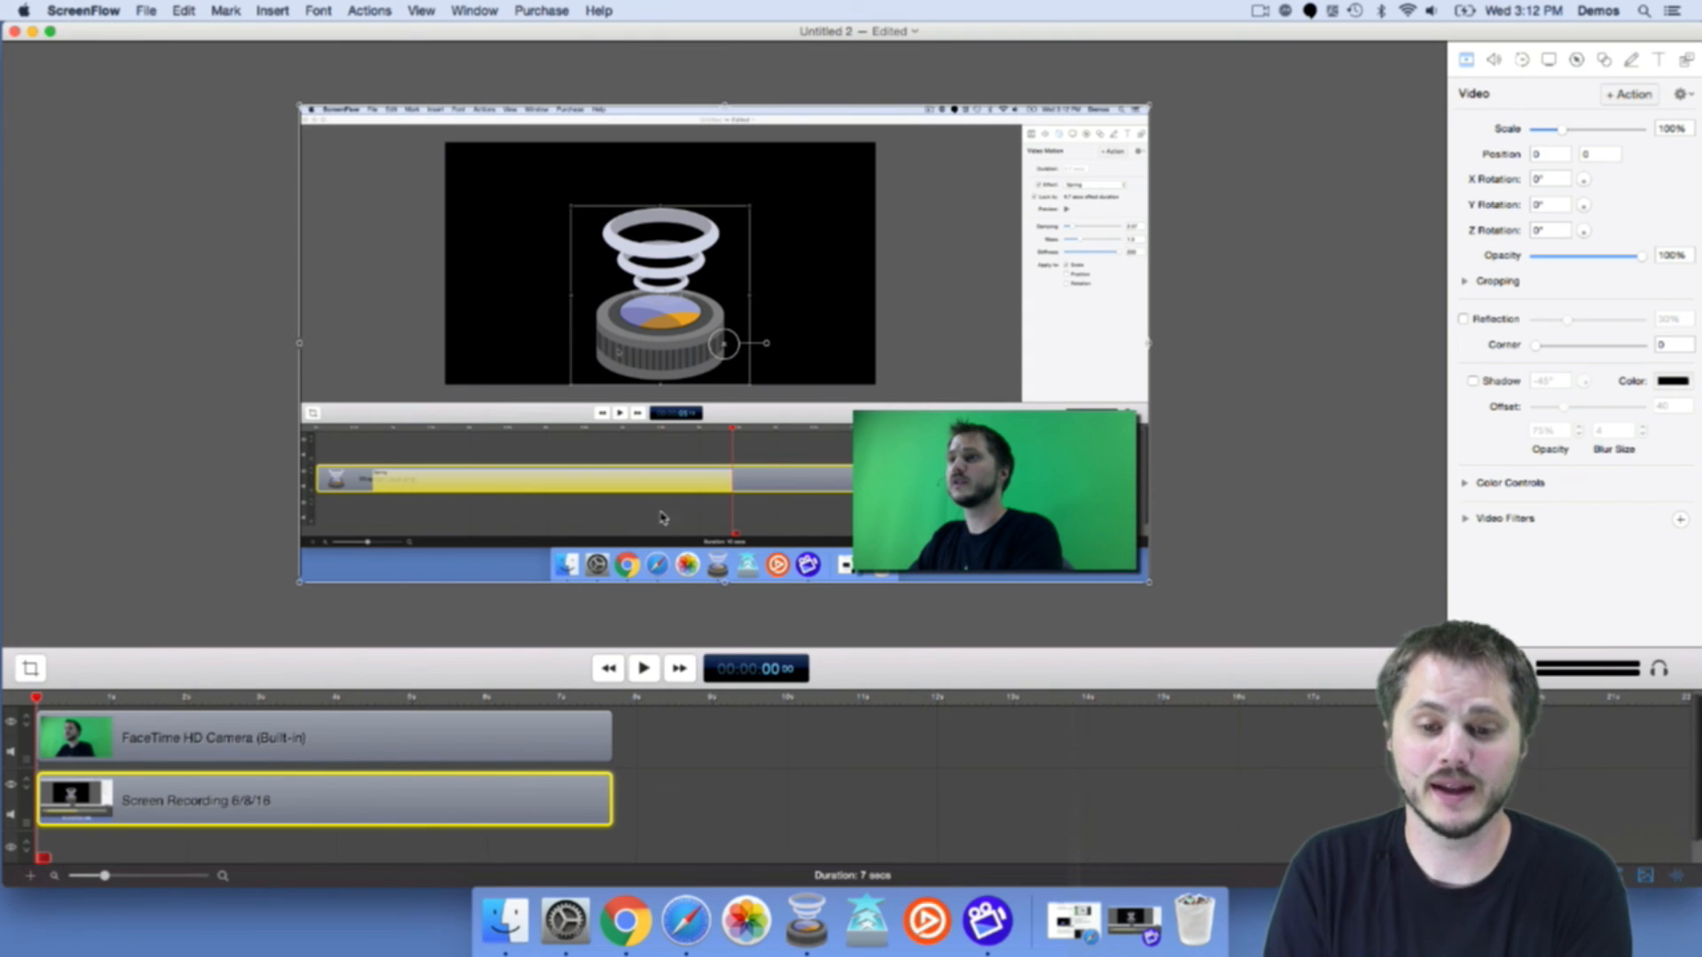
pyautogui.click(978, 506)
pyautogui.click(288, 740)
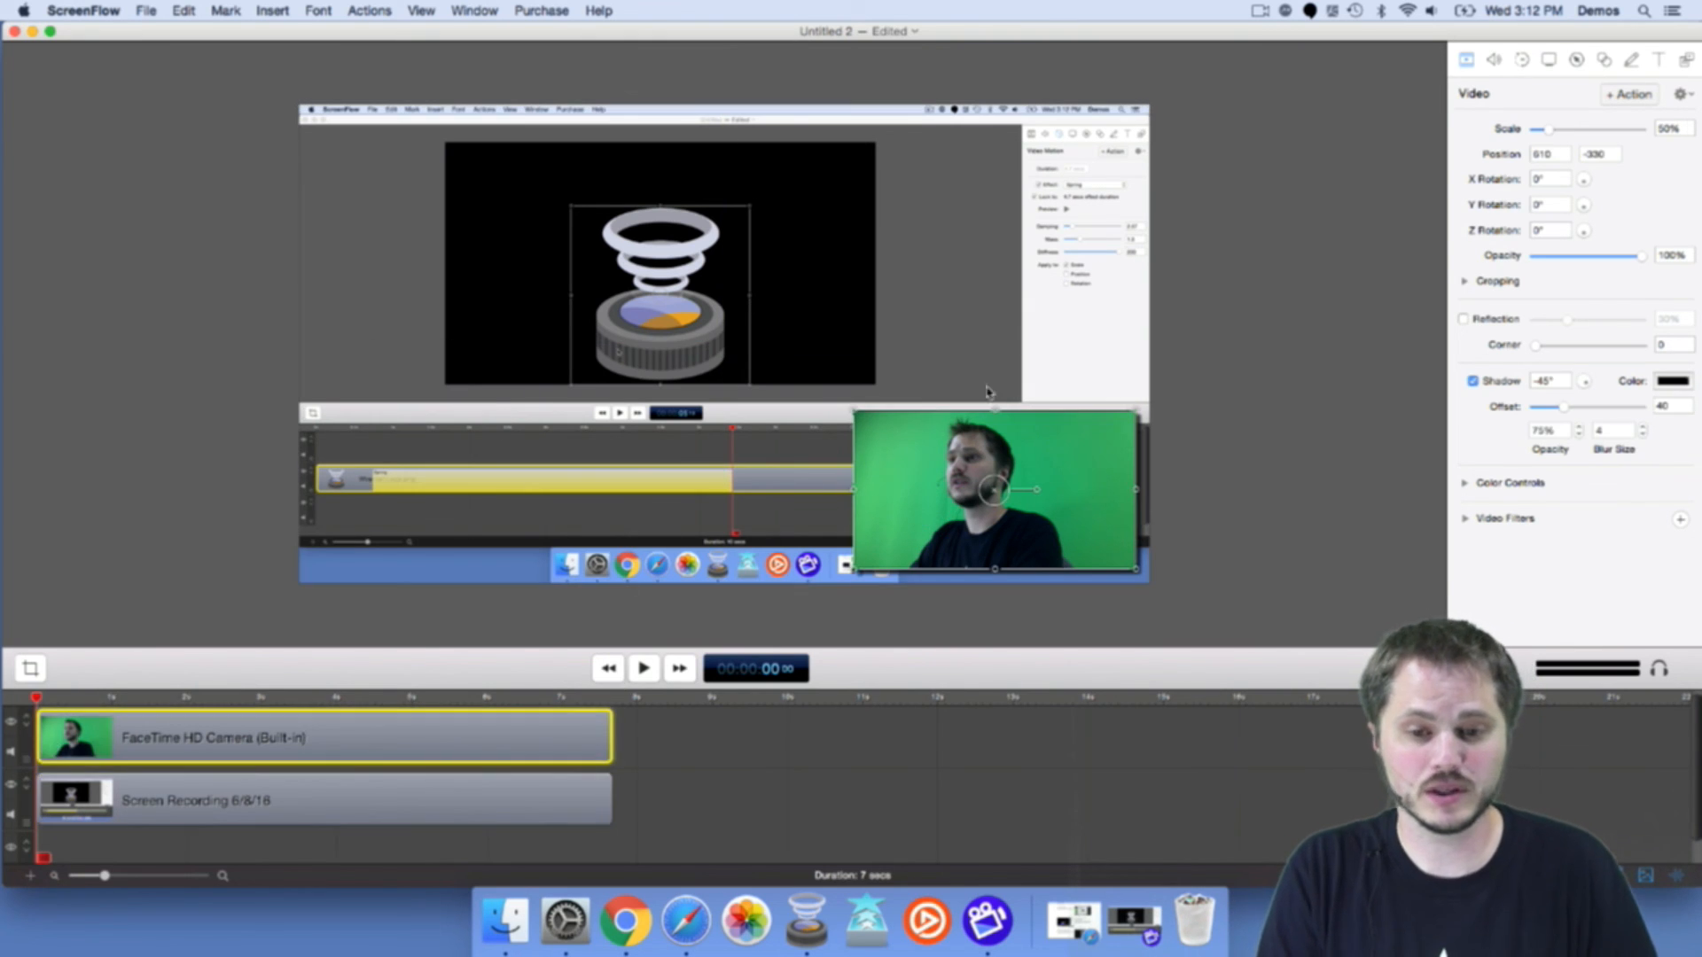
# Scale the camera video down to 47% and move it to position 563, -238 over the desktop recording.
pyautogui.moveTo(849, 413); pyautogui.dragTo(827, 441)
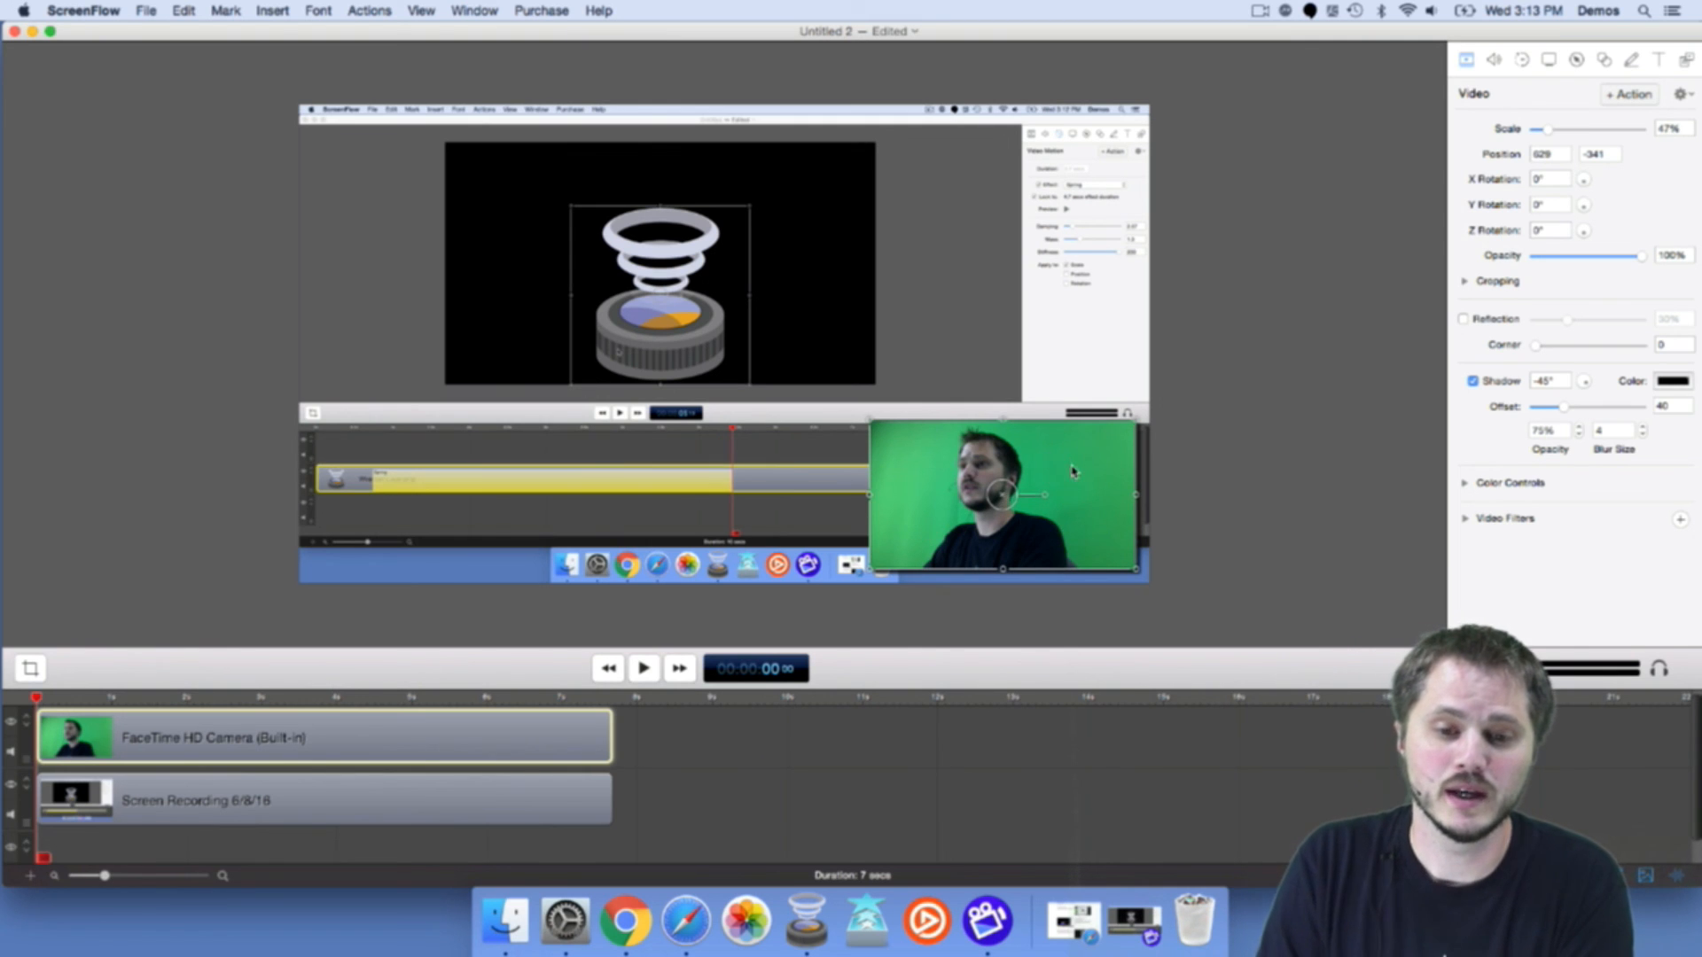
pyautogui.moveTo(1072, 471)
pyautogui.mouseDown()
pyautogui.moveTo(1071, 340)
pyautogui.moveTo(981, 228)
pyautogui.moveTo(1000, 194)
pyautogui.moveTo(987, 303)
pyautogui.moveTo(1036, 363)
pyautogui.moveTo(1028, 420)
pyautogui.moveTo(1057, 472)
pyautogui.mouseUp()
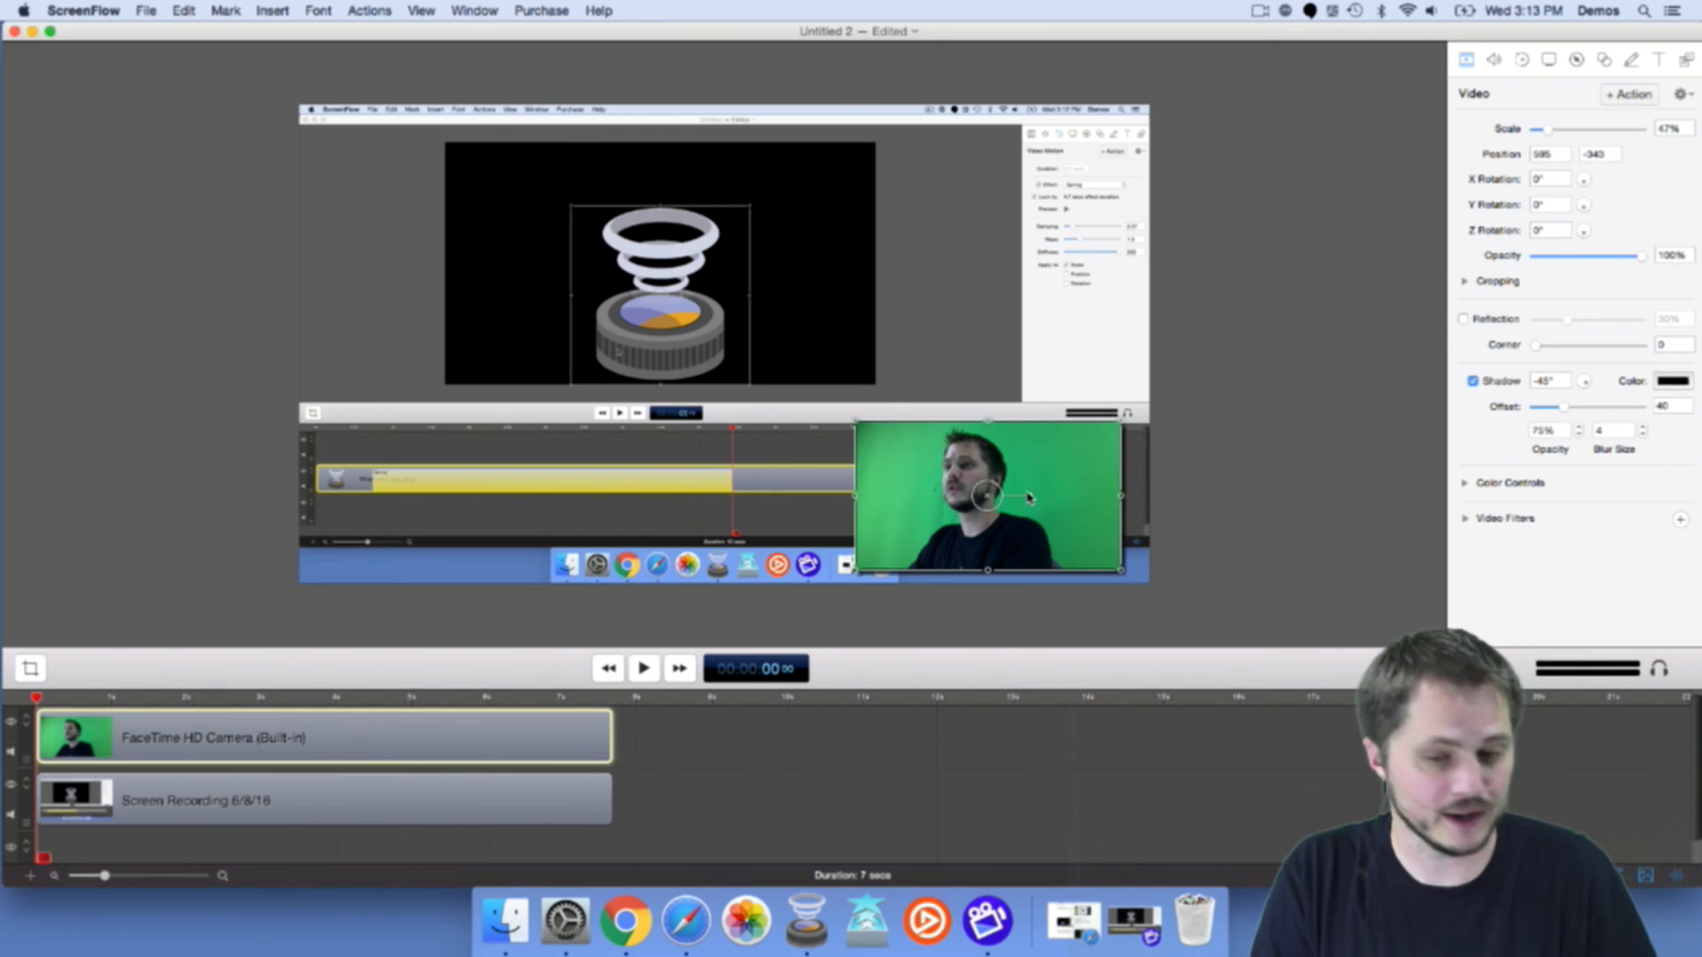
pyautogui.scroll(3, 1028, 499)
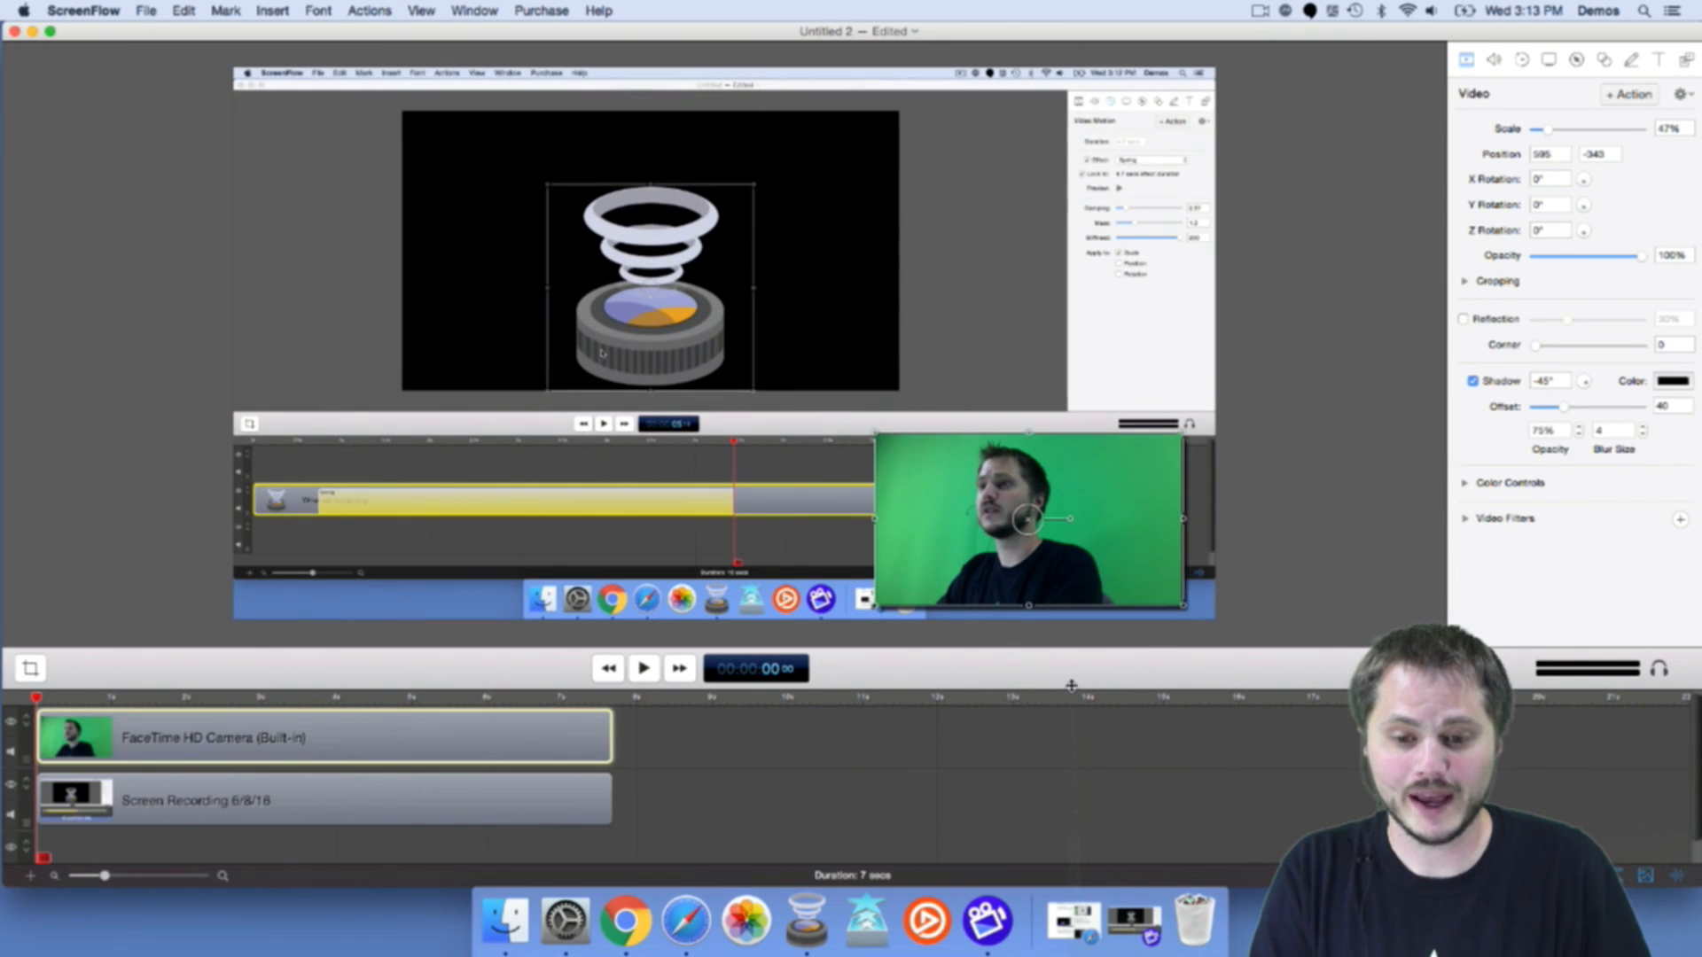
pyautogui.moveTo(1068, 682); pyautogui.dragTo(1063, 755)
pyautogui.press('super+z')
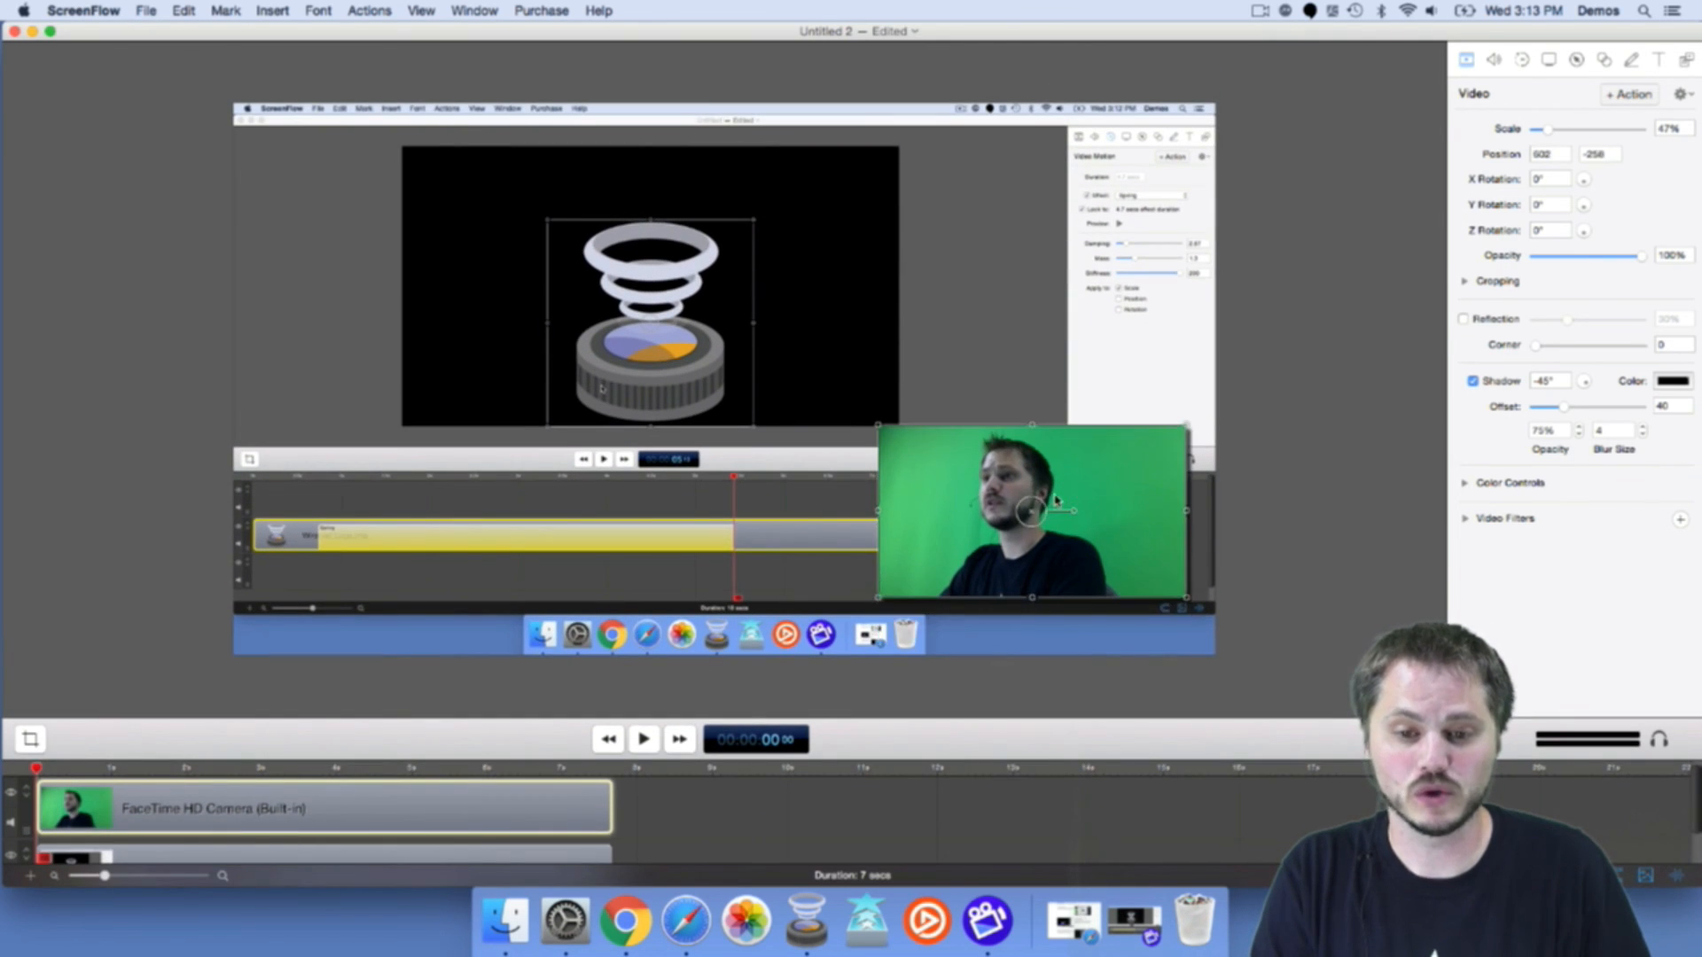
pyautogui.scroll(4, 1053, 495)
pyautogui.scroll(-2, 1061, 495)
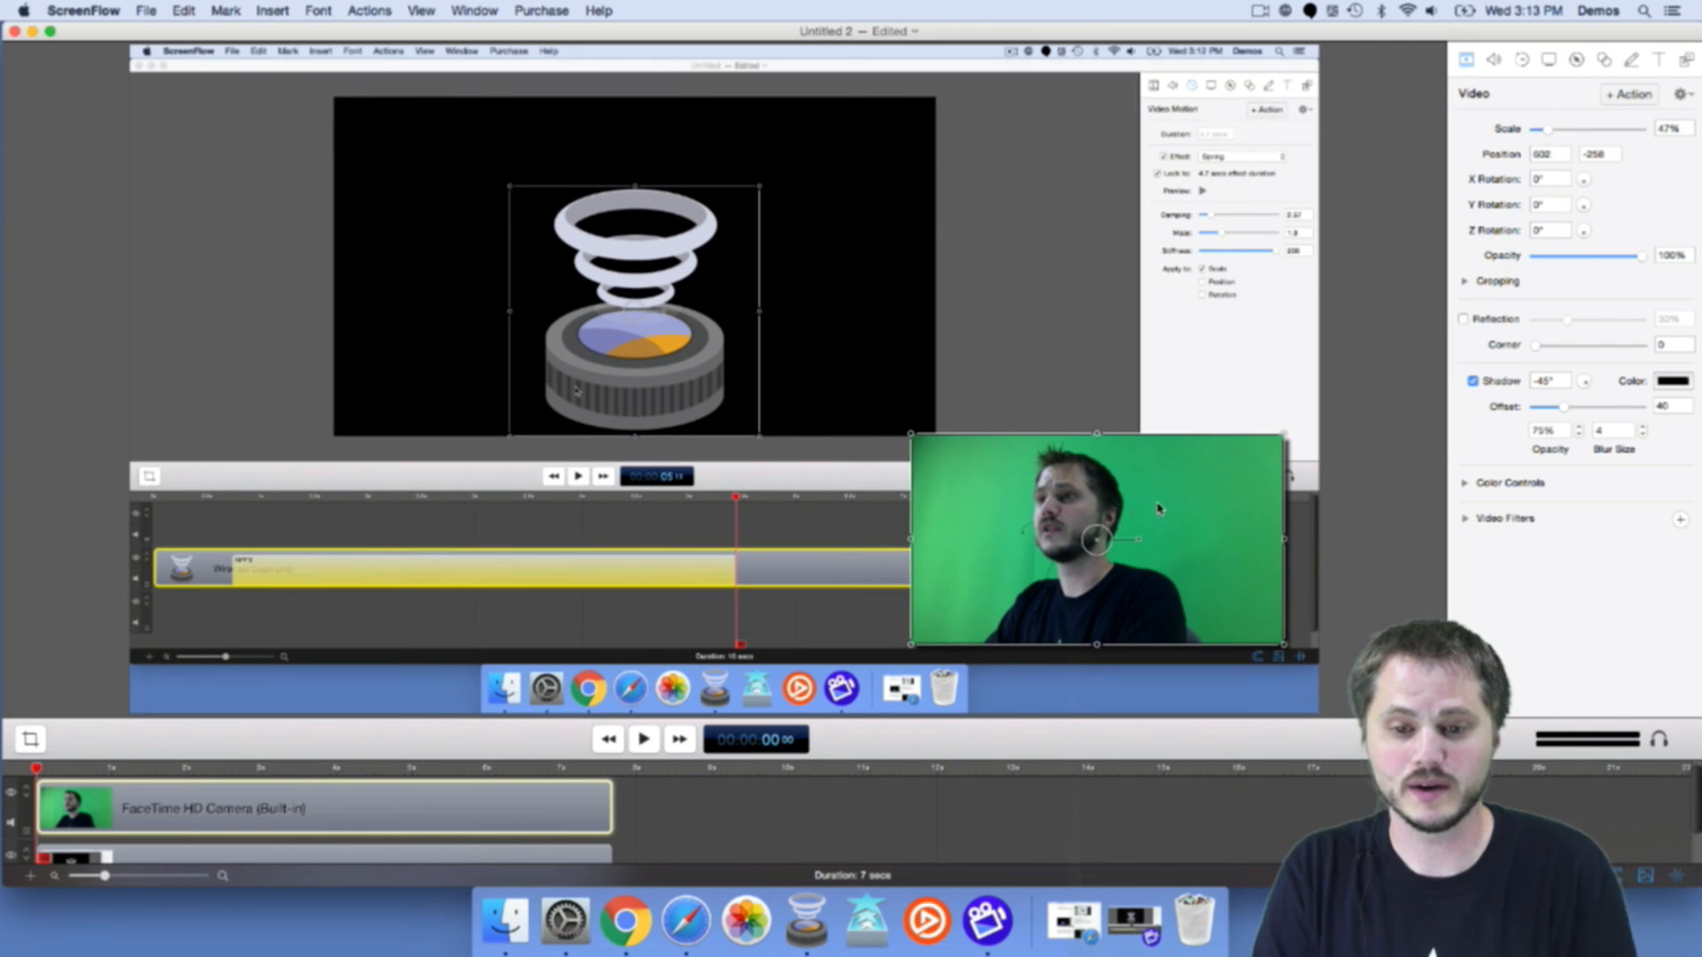
pyautogui.moveTo(1063, 495); pyautogui.dragTo(1137, 487)
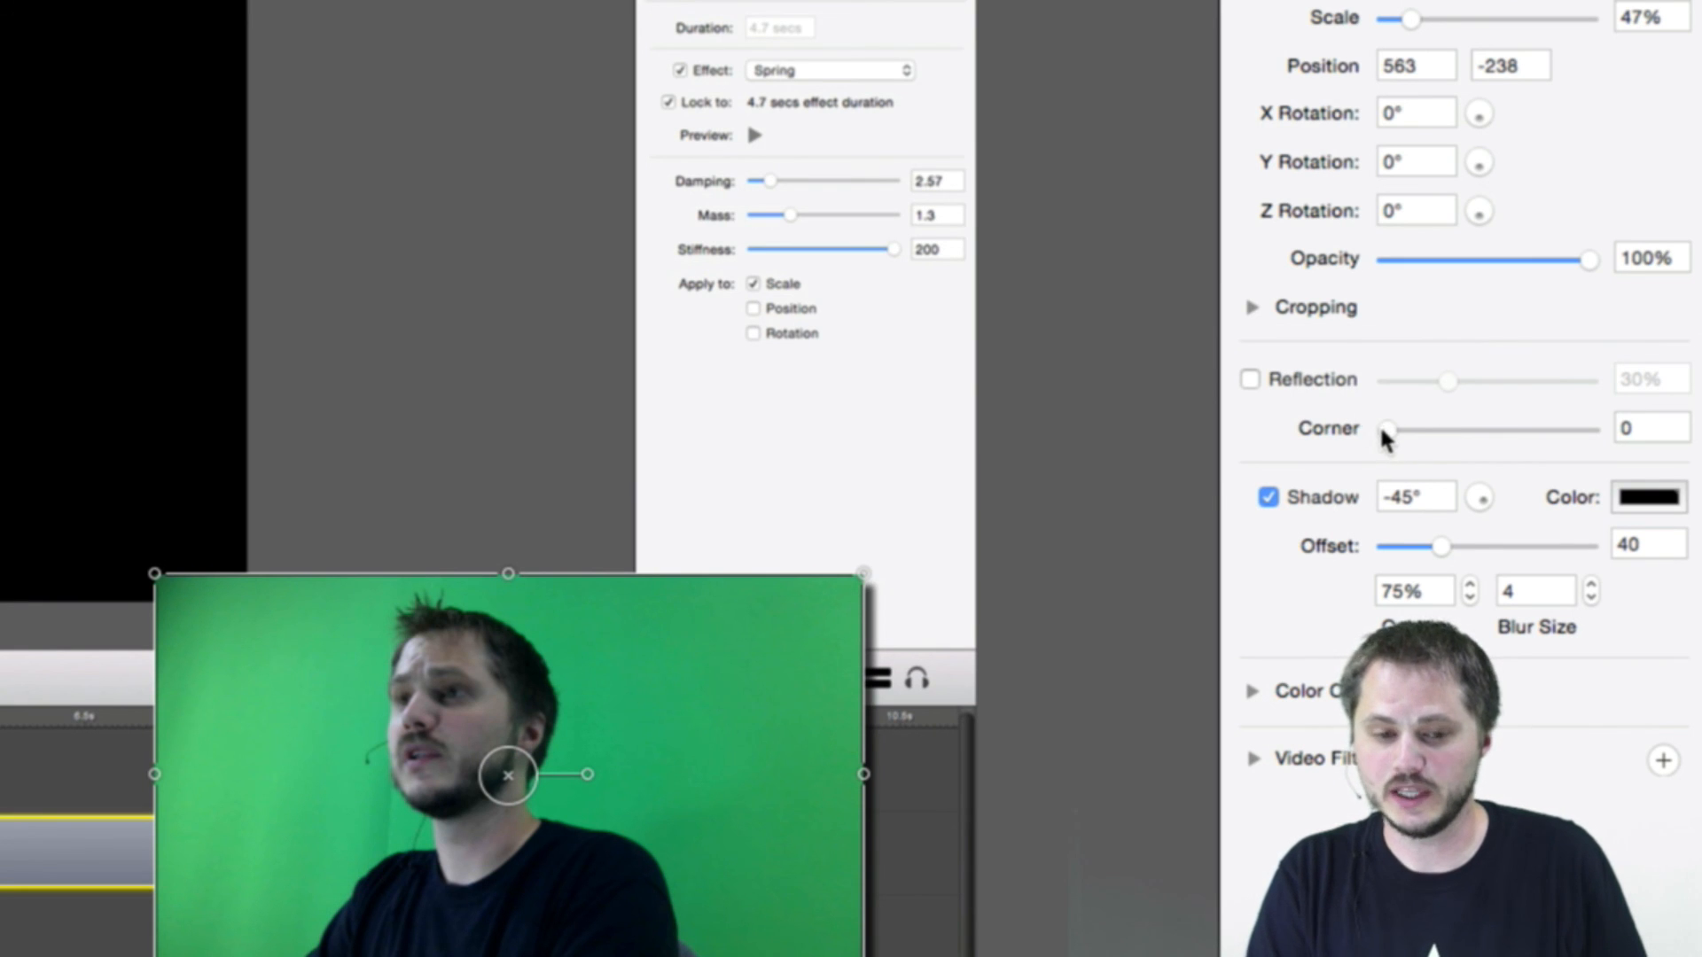
# Round the camera video's corners to 400 and crop its left and right sides by 200 each.
pyautogui.moveTo(1384, 430); pyautogui.dragTo(1597, 439)
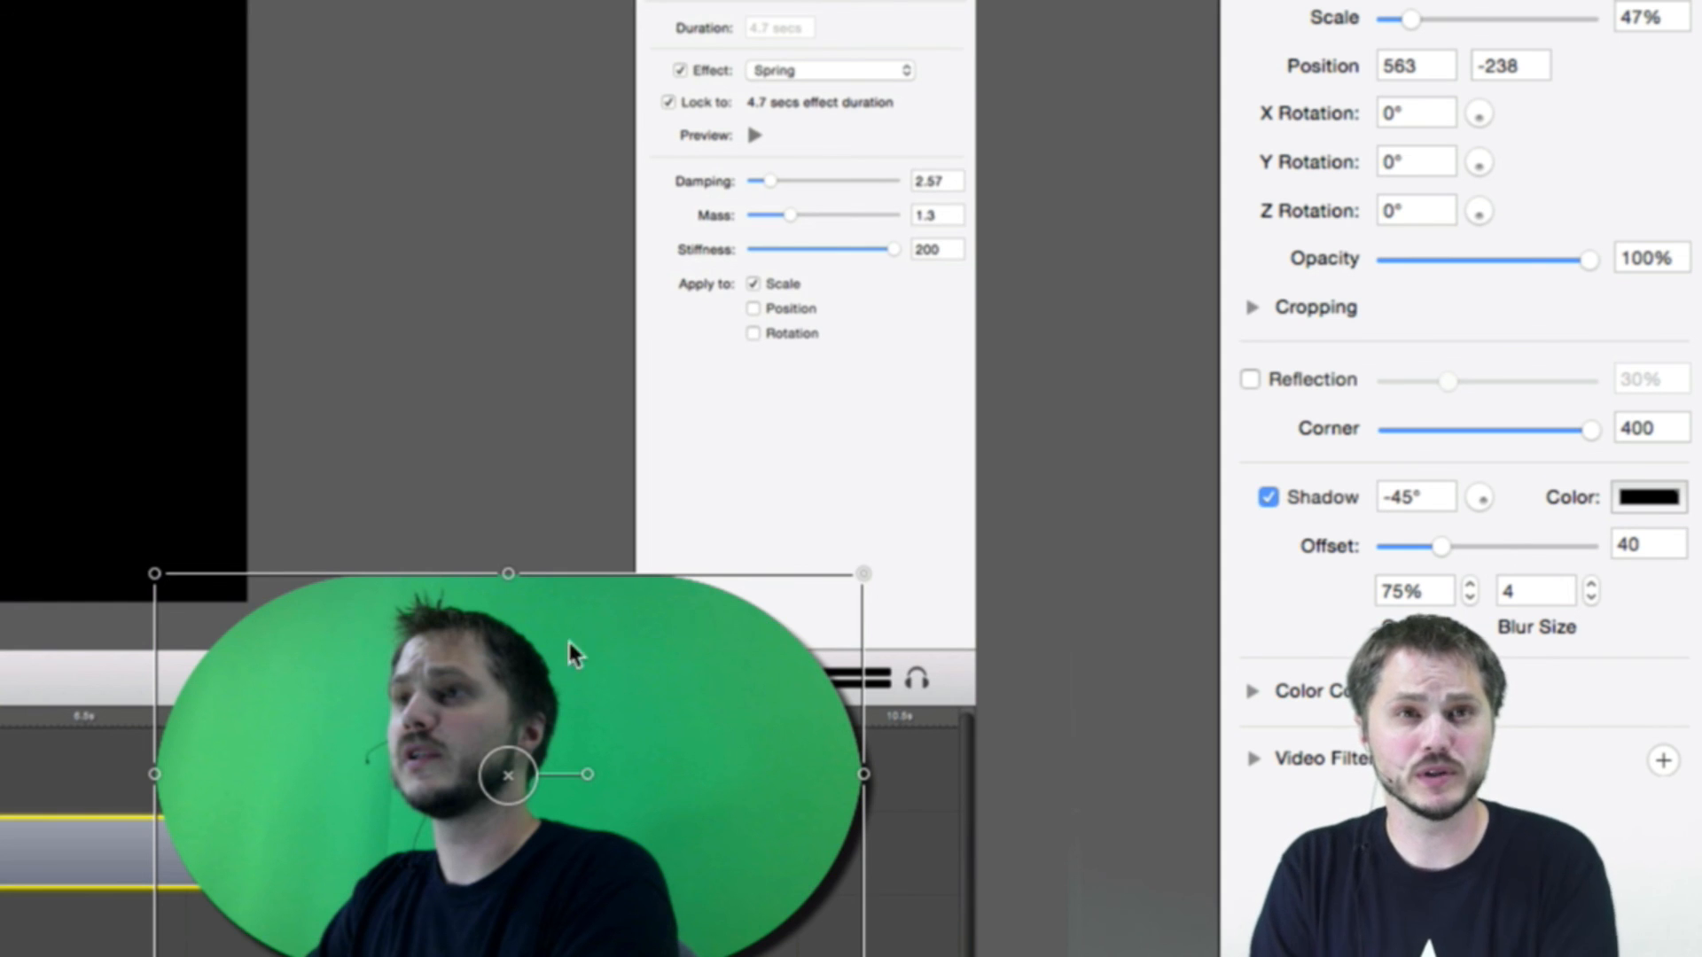
pyautogui.click(1254, 307)
pyautogui.moveTo(1384, 360); pyautogui.dragTo(1620, 359)
pyautogui.moveTo(1381, 409); pyautogui.dragTo(1671, 402)
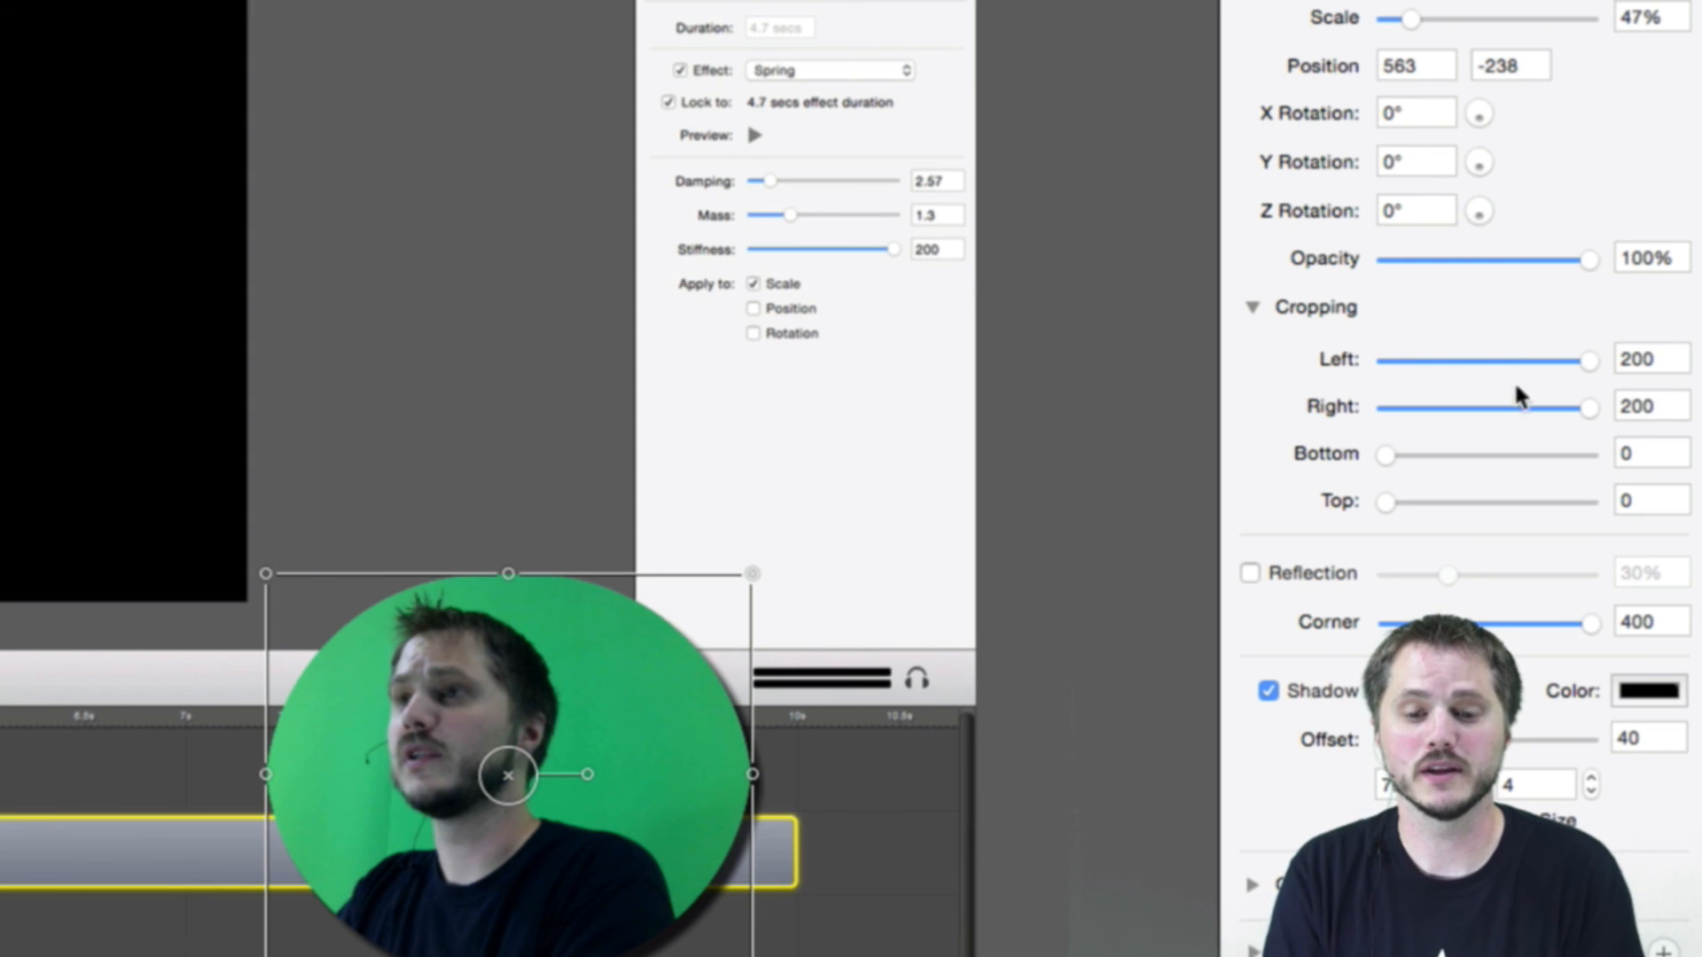
# Move the rounded camera video to position 692, -336, into the lower-right corner of the desktop recording.
pyautogui.click(1008, 417)
pyautogui.press('super+minus')
pyautogui.press('super+minus')
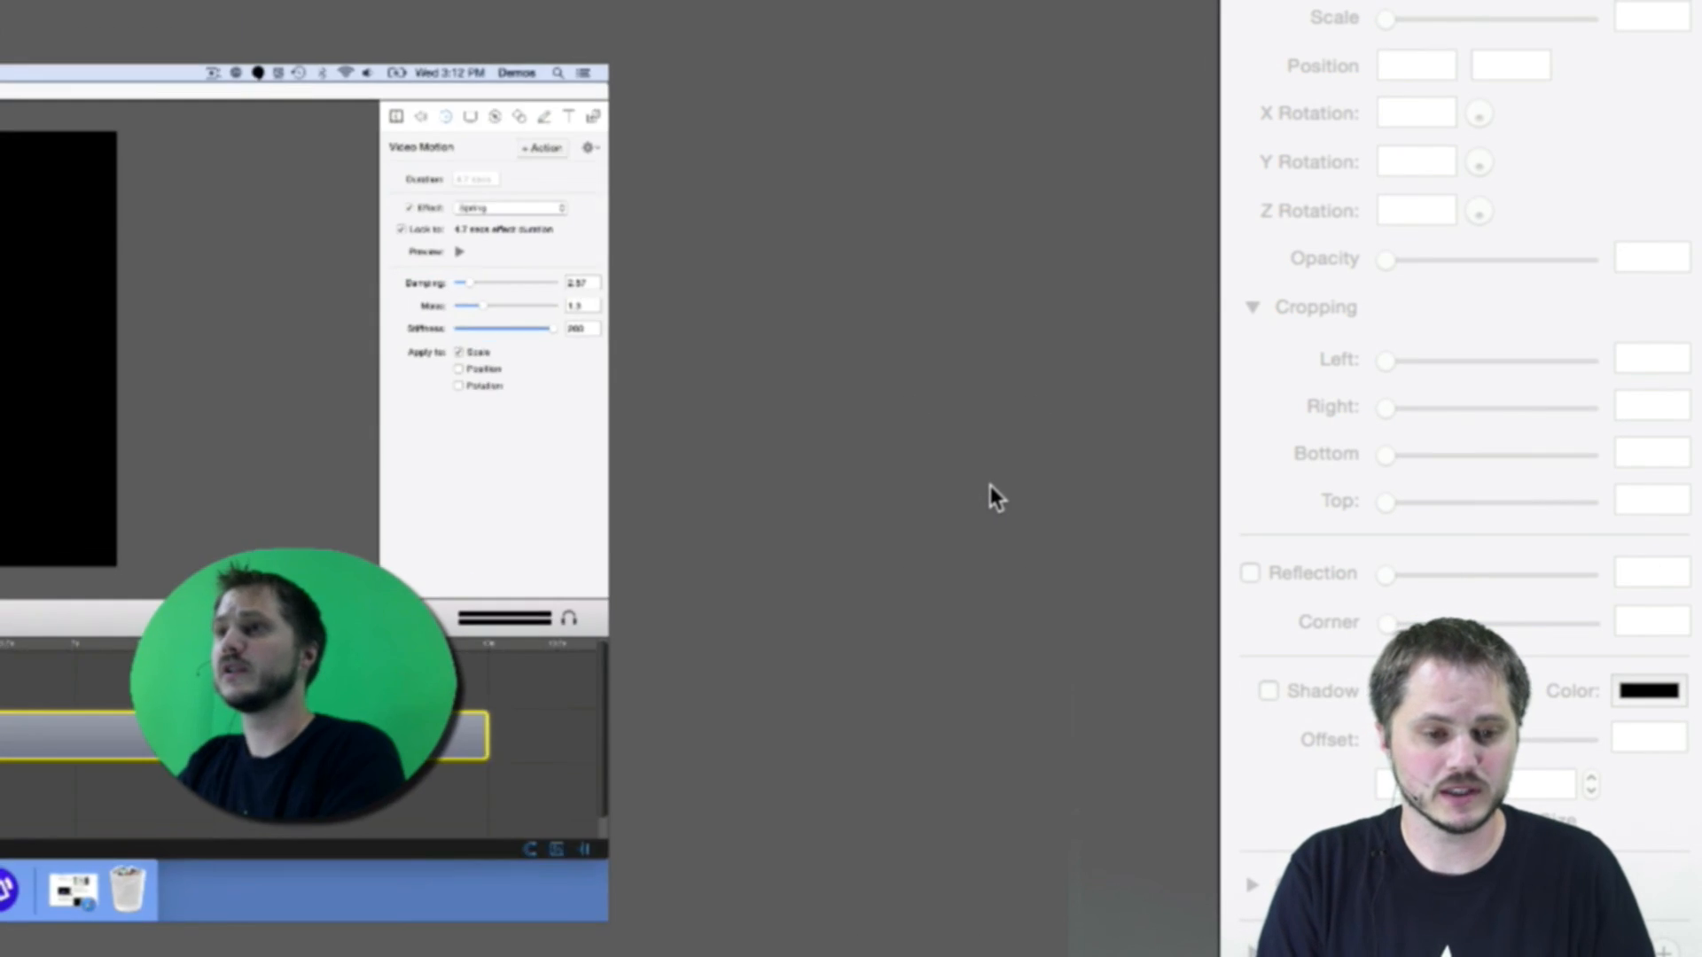
pyautogui.press('super+plus')
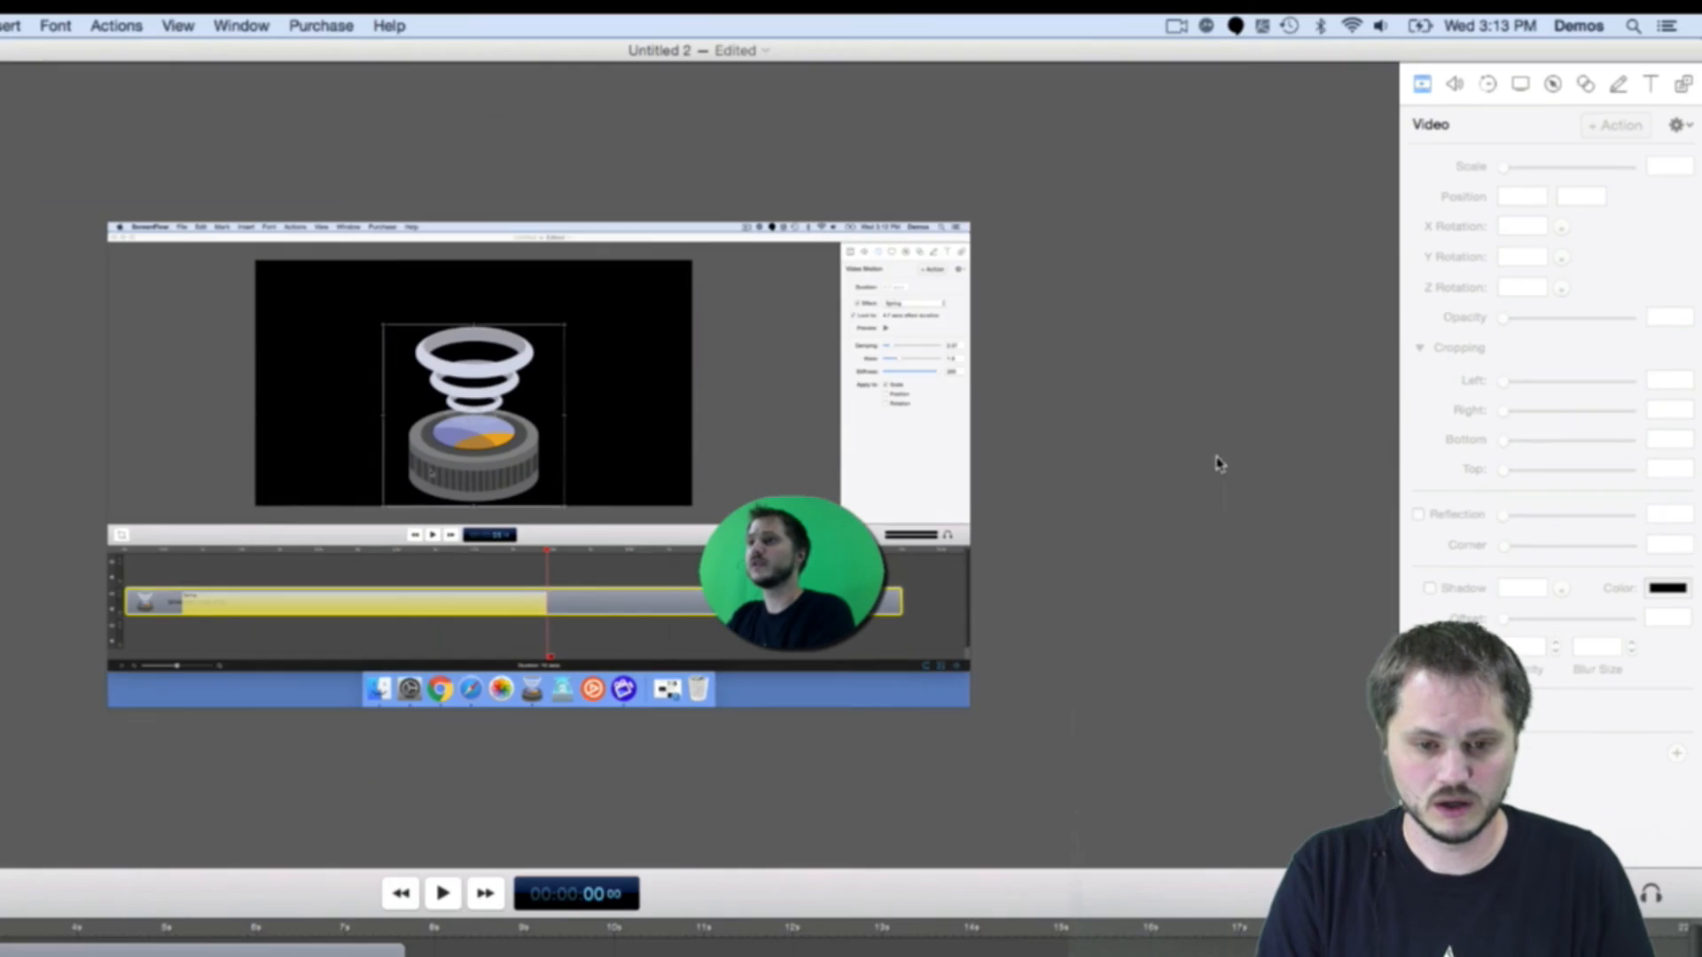
pyautogui.moveTo(830, 571); pyautogui.dragTo(876, 630)
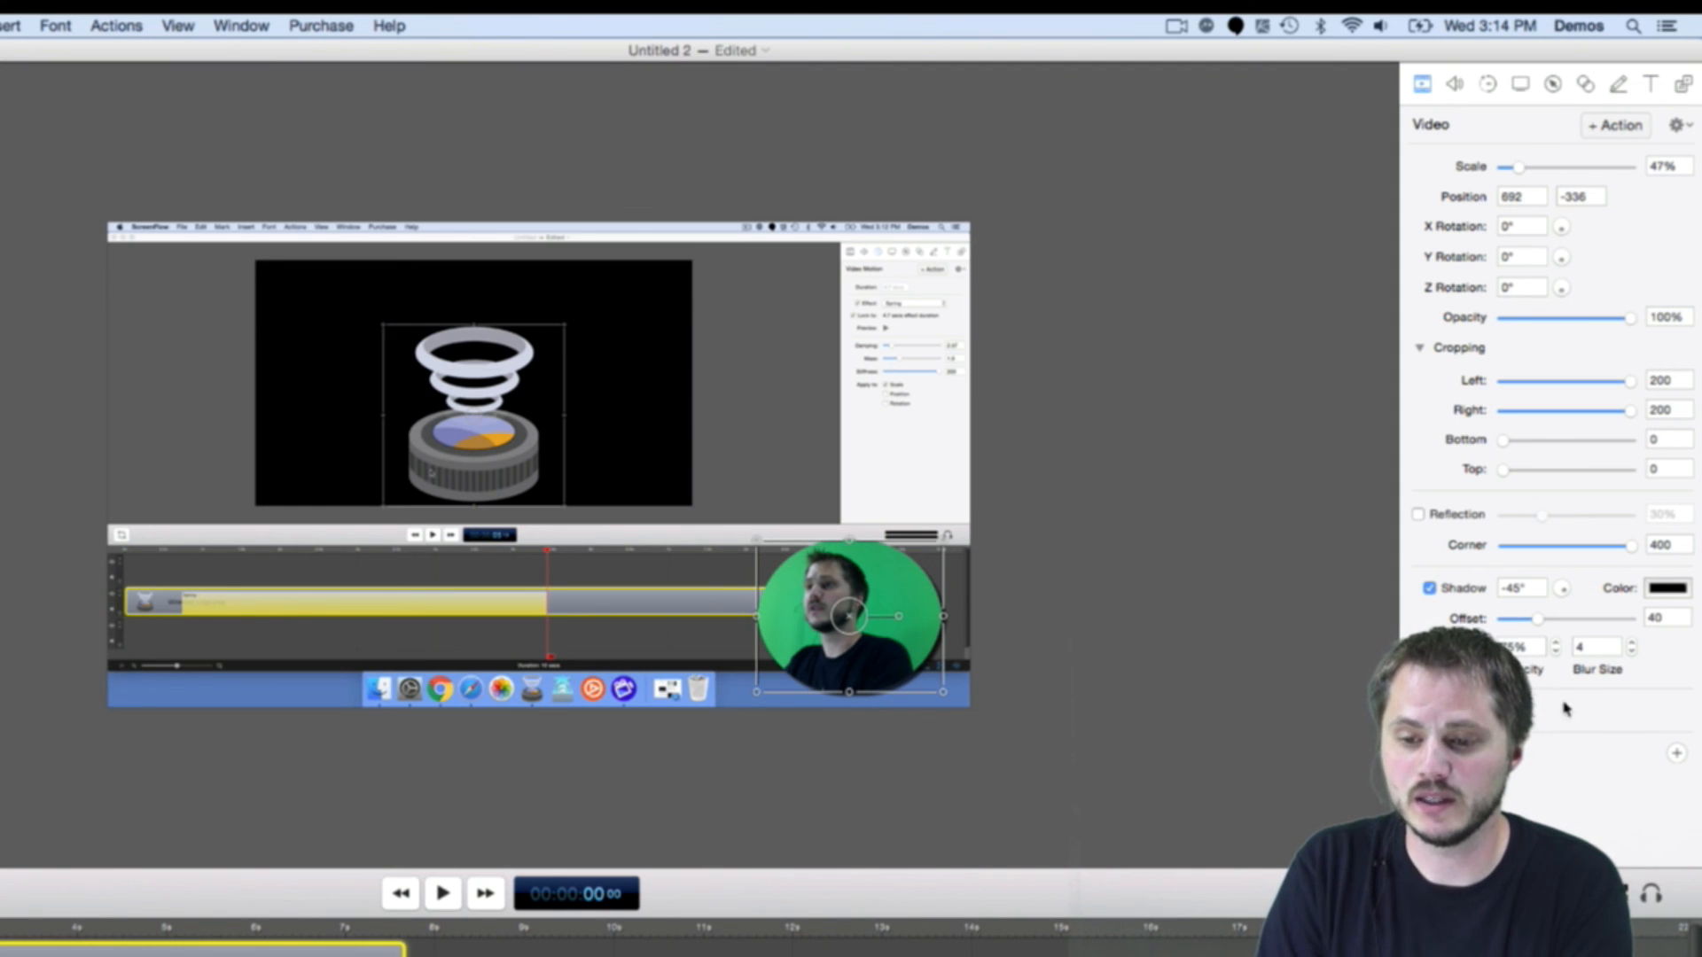
# Toggle the camera video's shadow off and on again, and set the shadow offset to 48.18.
pyautogui.click(1429, 589)
pyautogui.click(1429, 588)
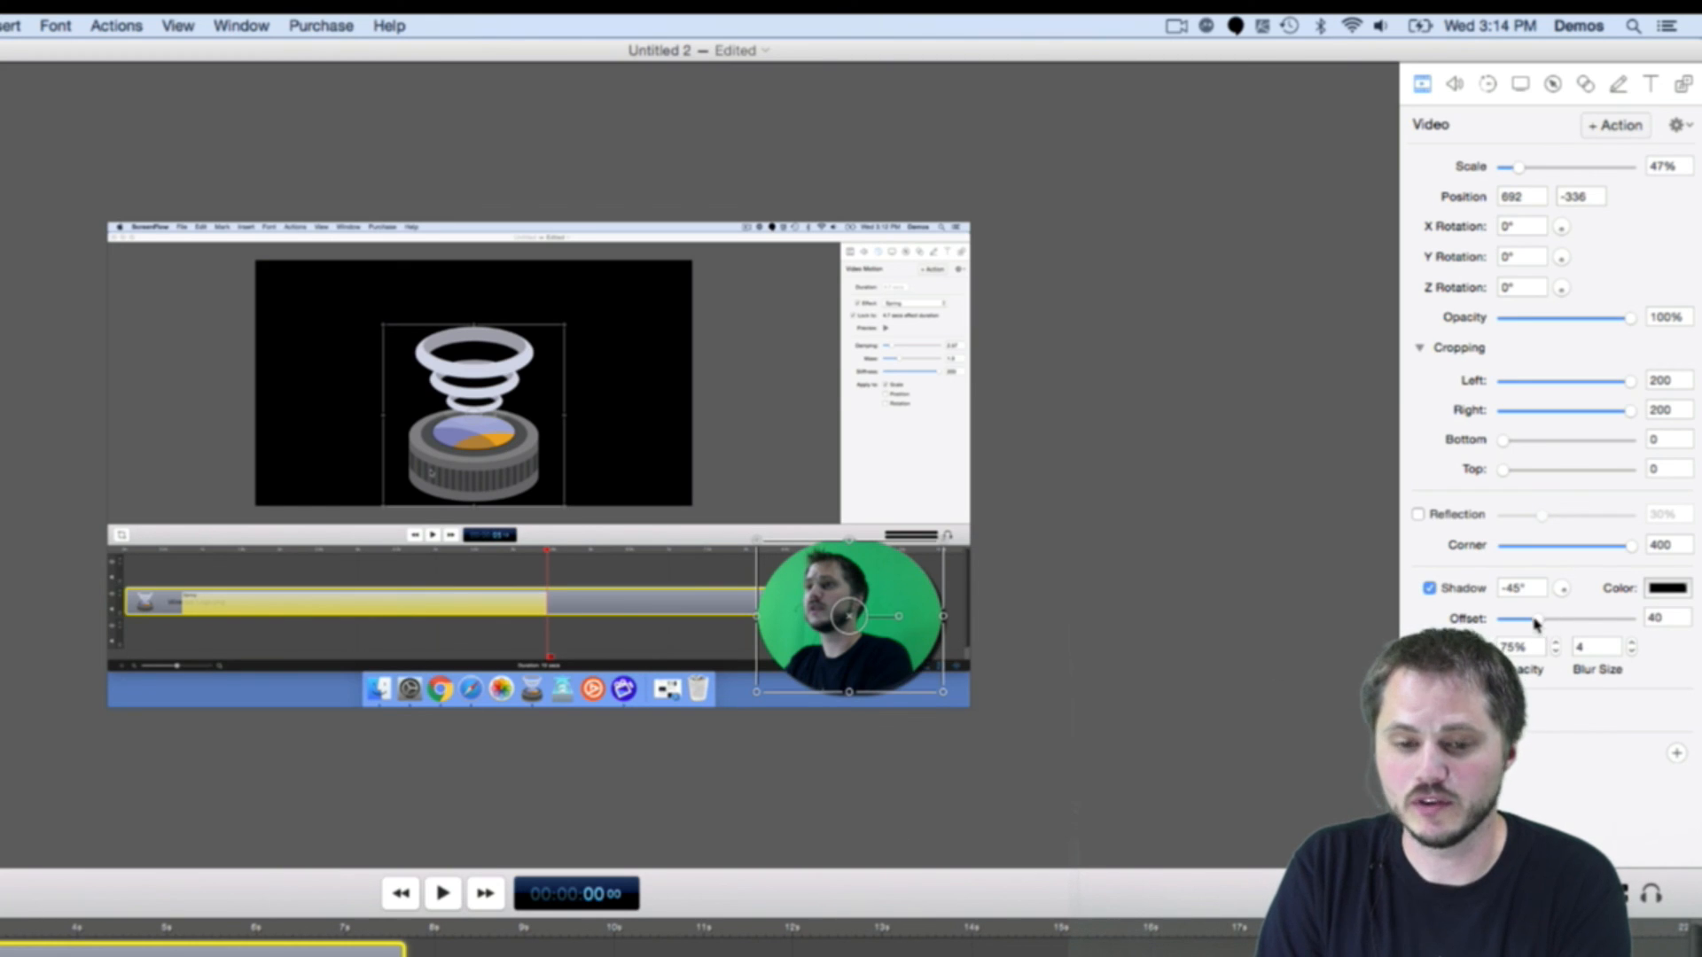
pyautogui.moveTo(1535, 623)
pyautogui.mouseDown()
pyautogui.moveTo(1563, 625)
pyautogui.moveTo(1518, 631)
pyautogui.mouseUp()
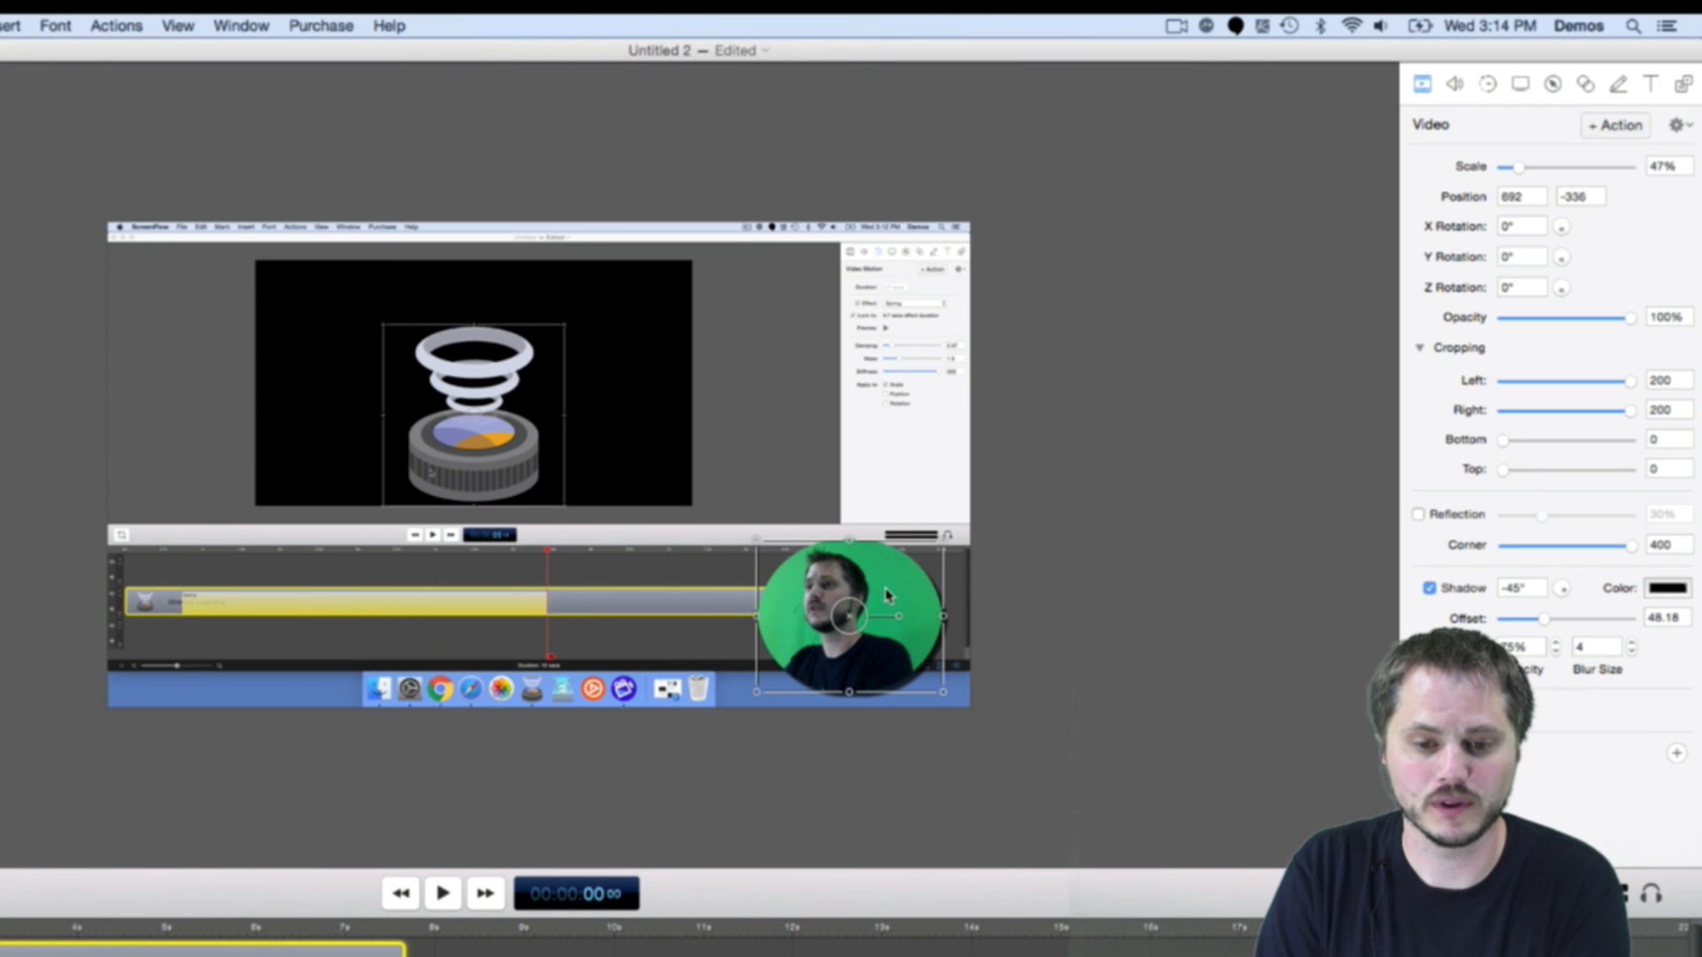
# Nudge the camera video up and inward to position 685, -331 and enlarge it to 81%.
pyautogui.click(837, 478)
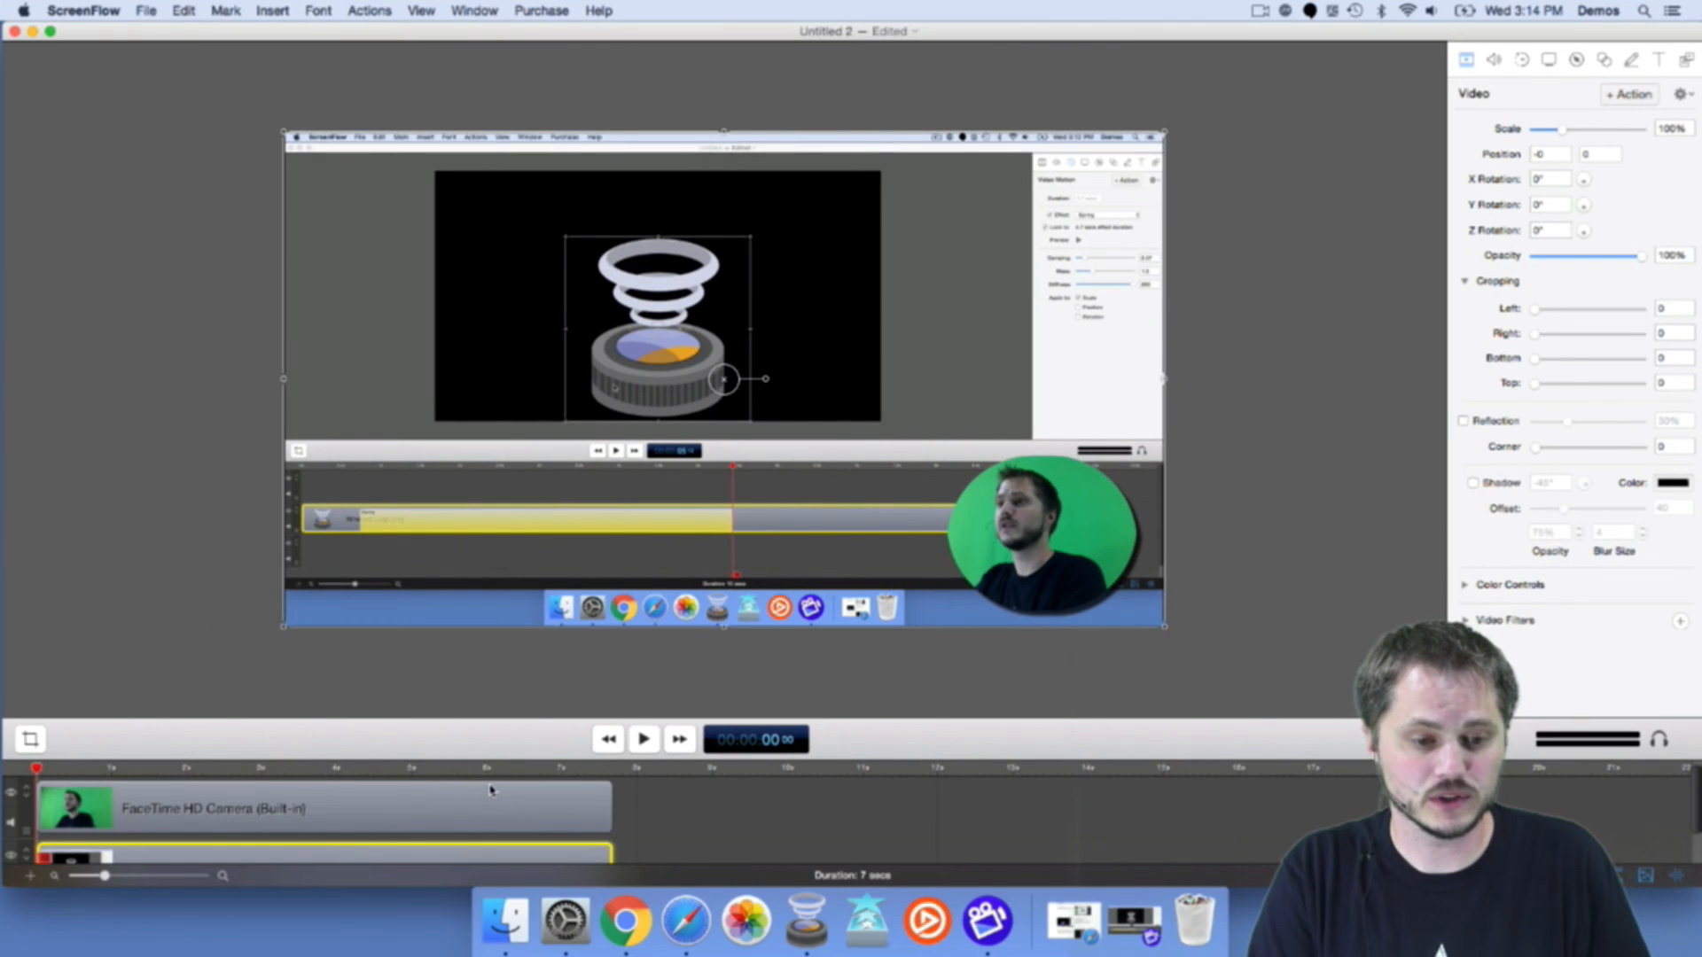
pyautogui.click(916, 646)
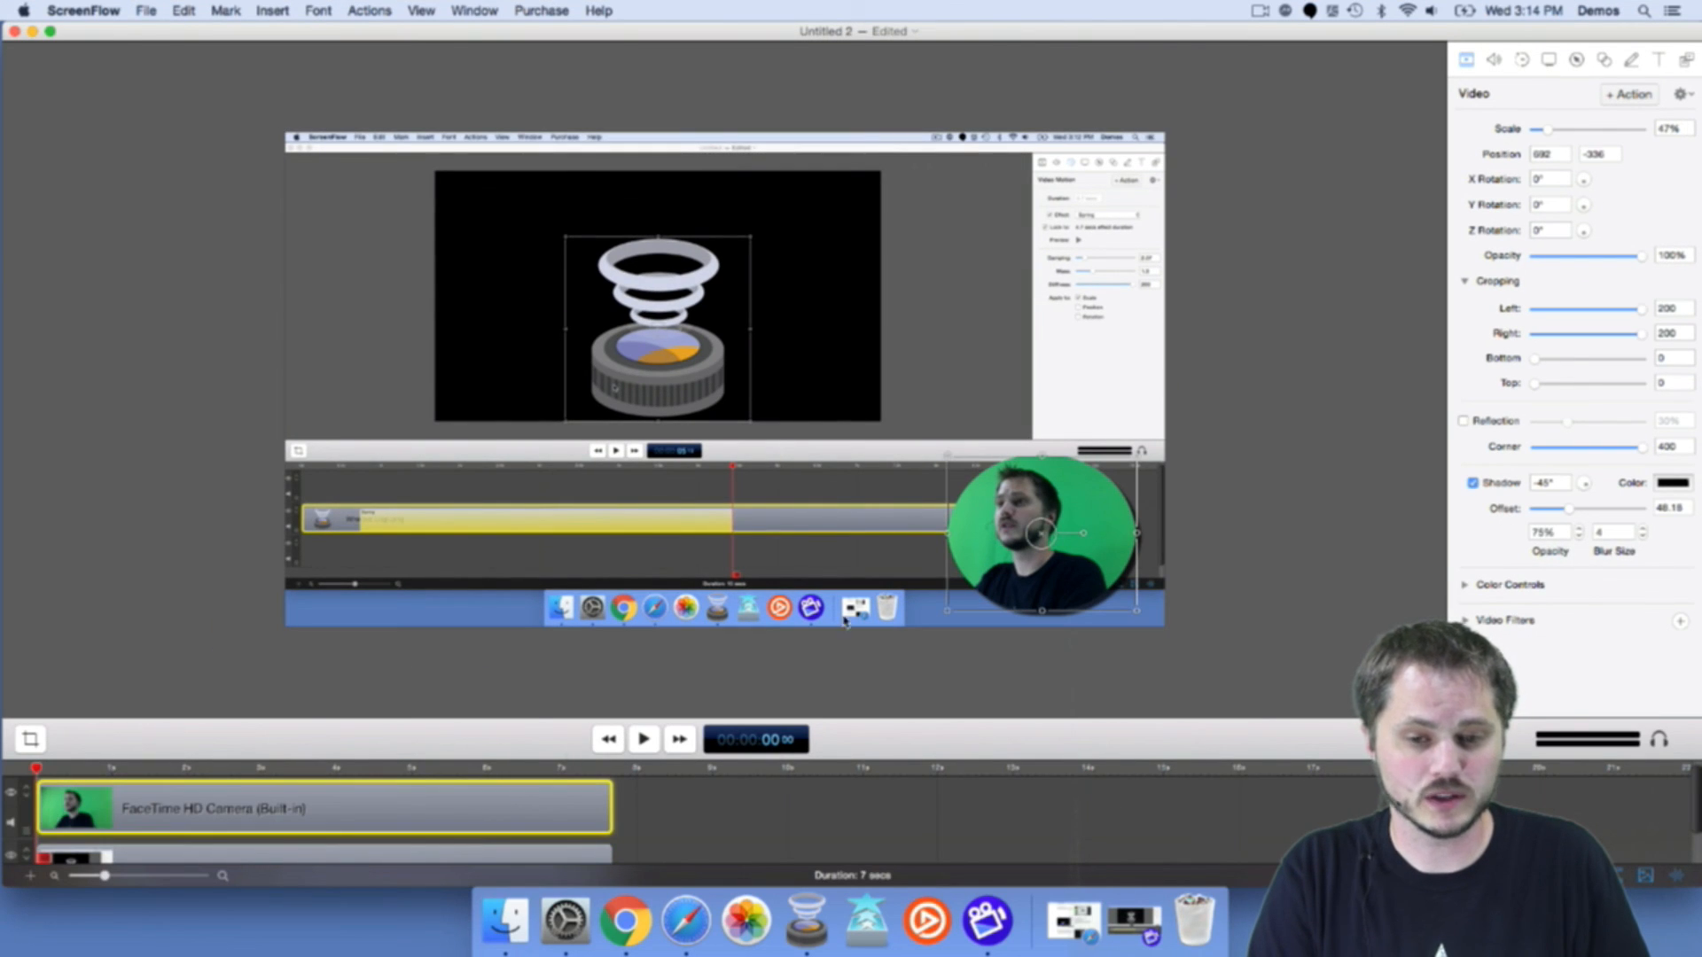
pyautogui.moveTo(1016, 504)
pyautogui.mouseDown()
pyautogui.moveTo(998, 480)
pyautogui.moveTo(1012, 501)
pyautogui.mouseUp()
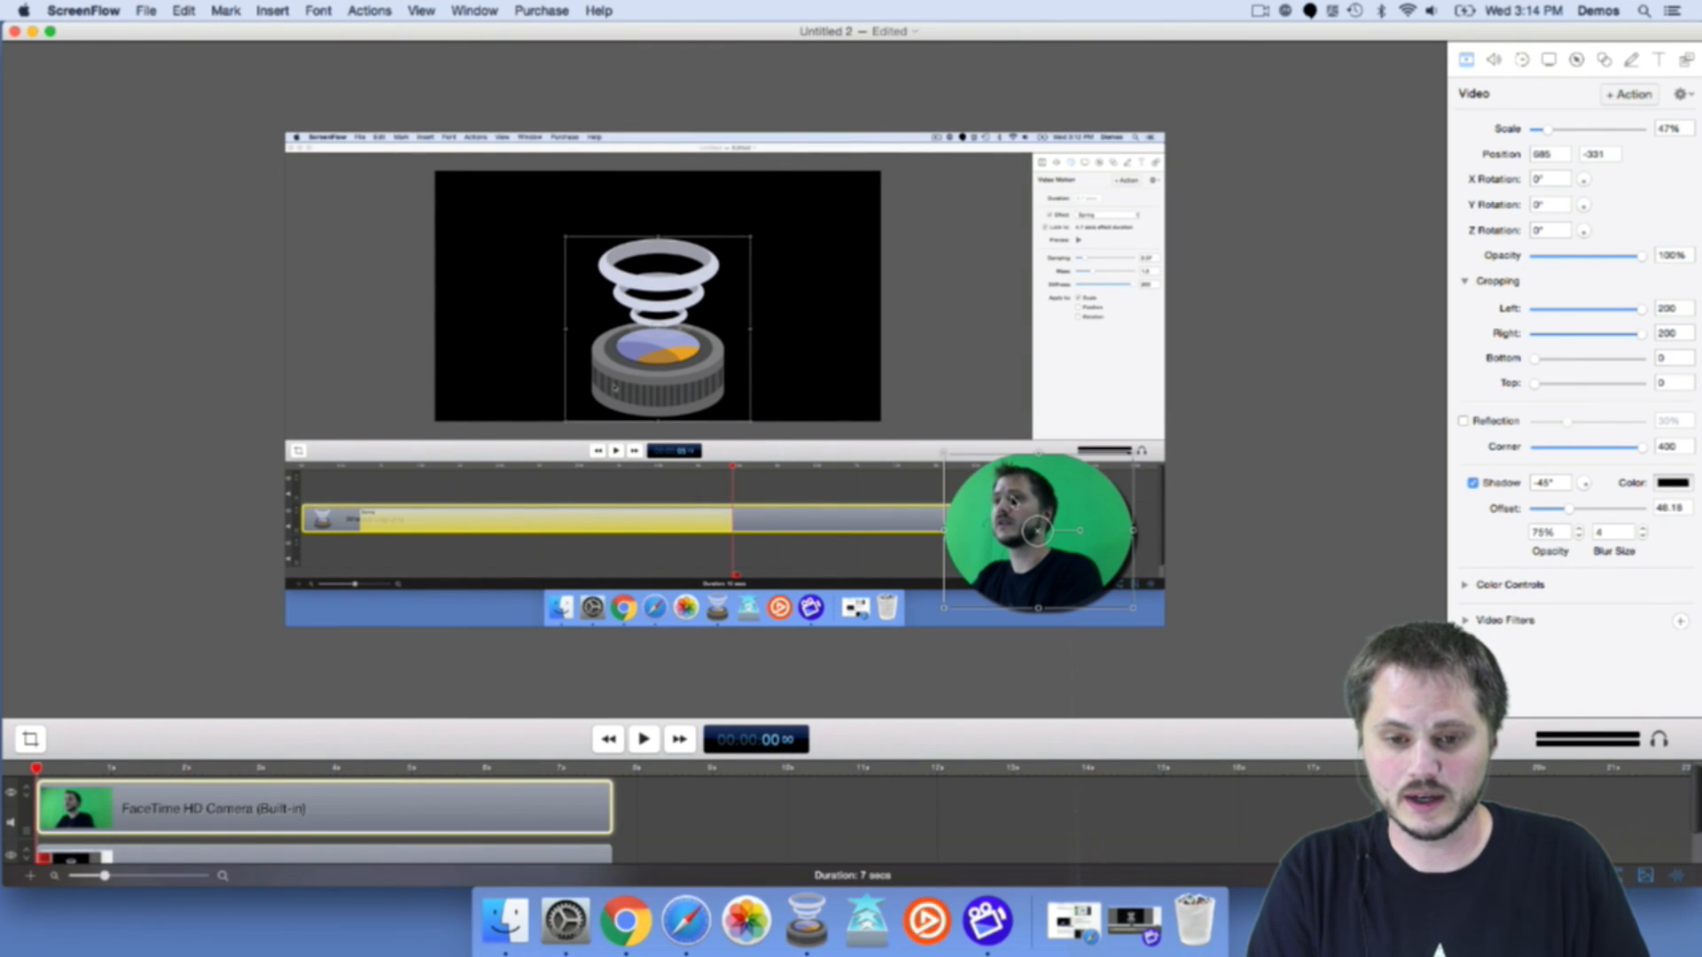
pyautogui.moveTo(945, 457); pyautogui.dragTo(769, 359)
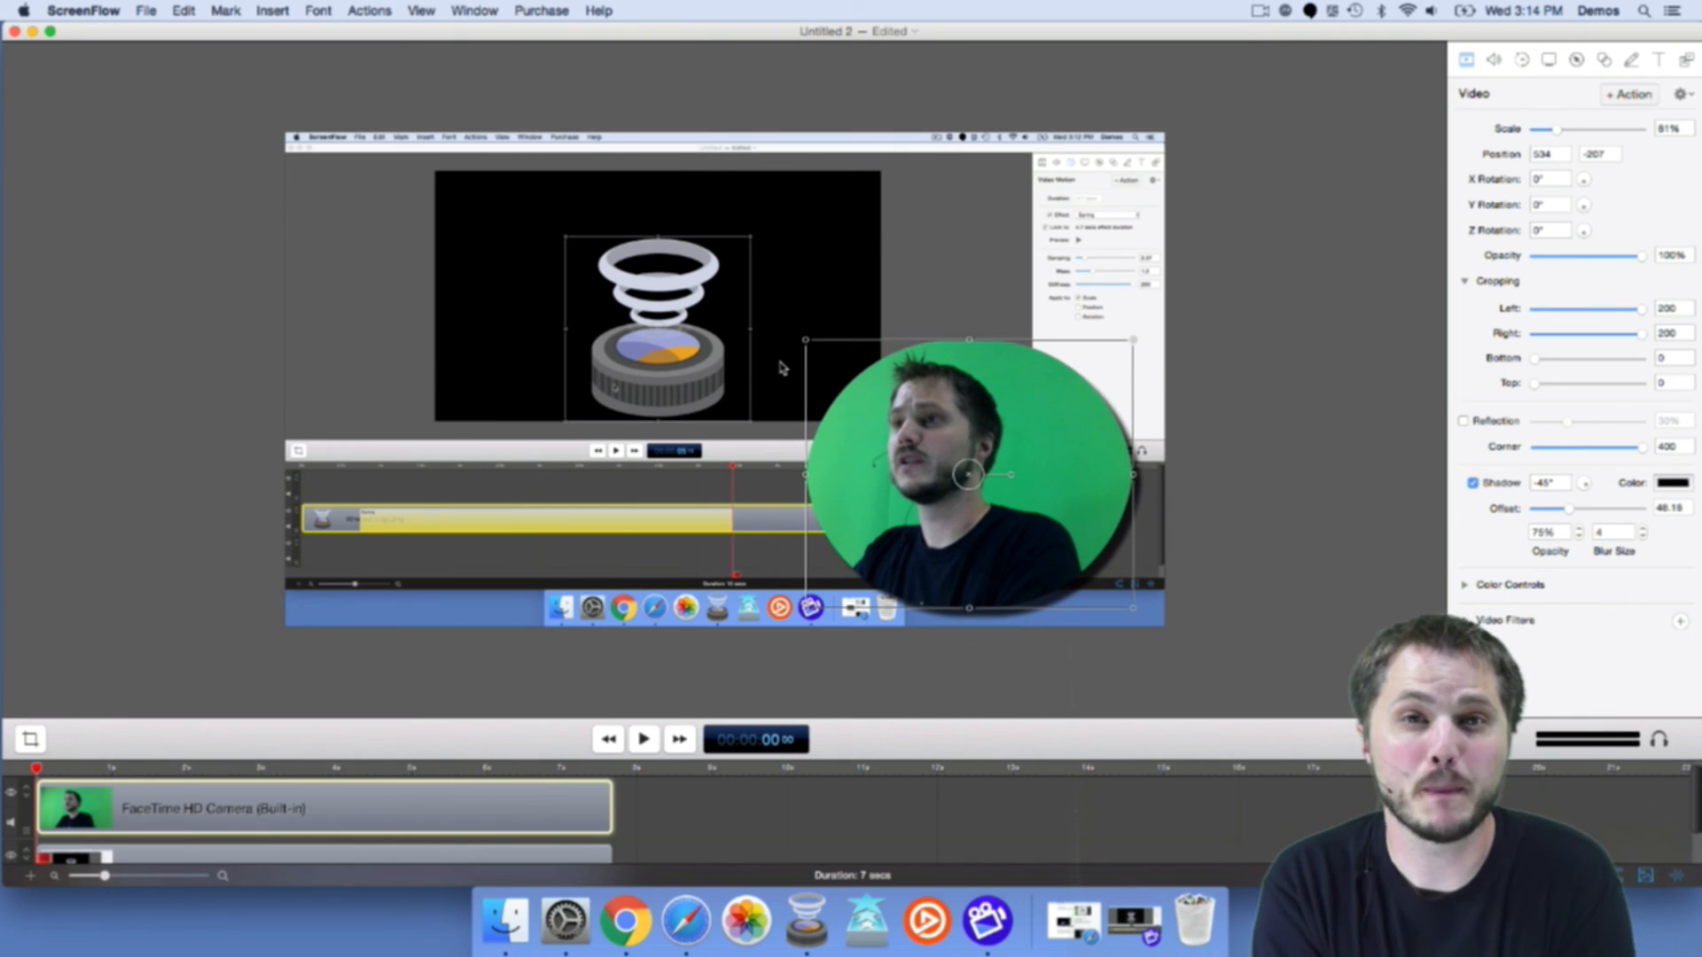